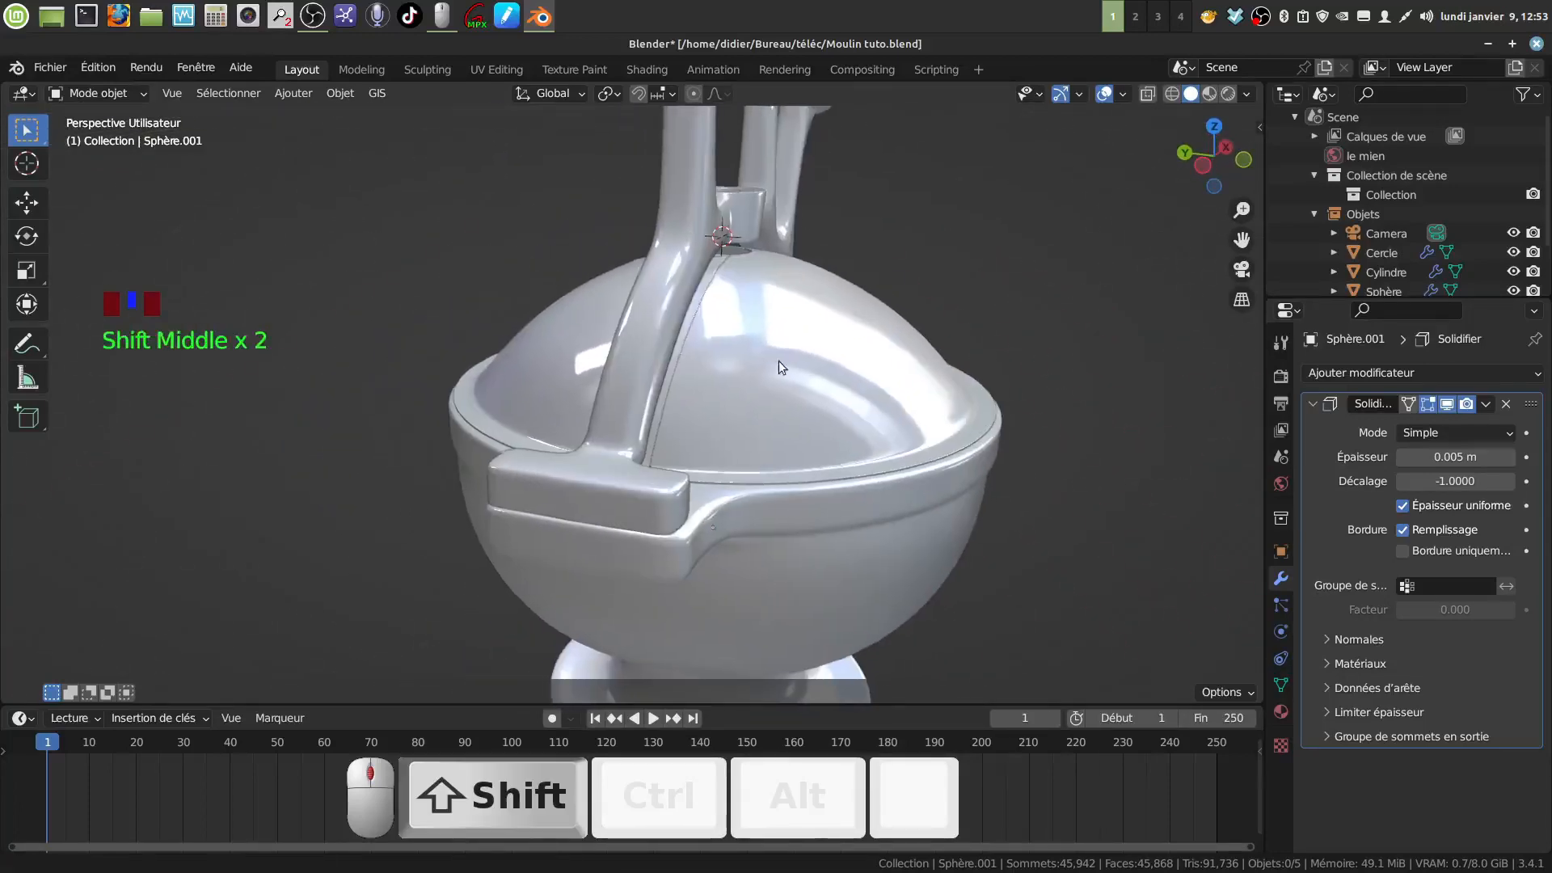
Delete the two dome objects sitting inside the bowl under the mill's arched frame
left_click(566, 379)
left_click(778, 396, "shift")
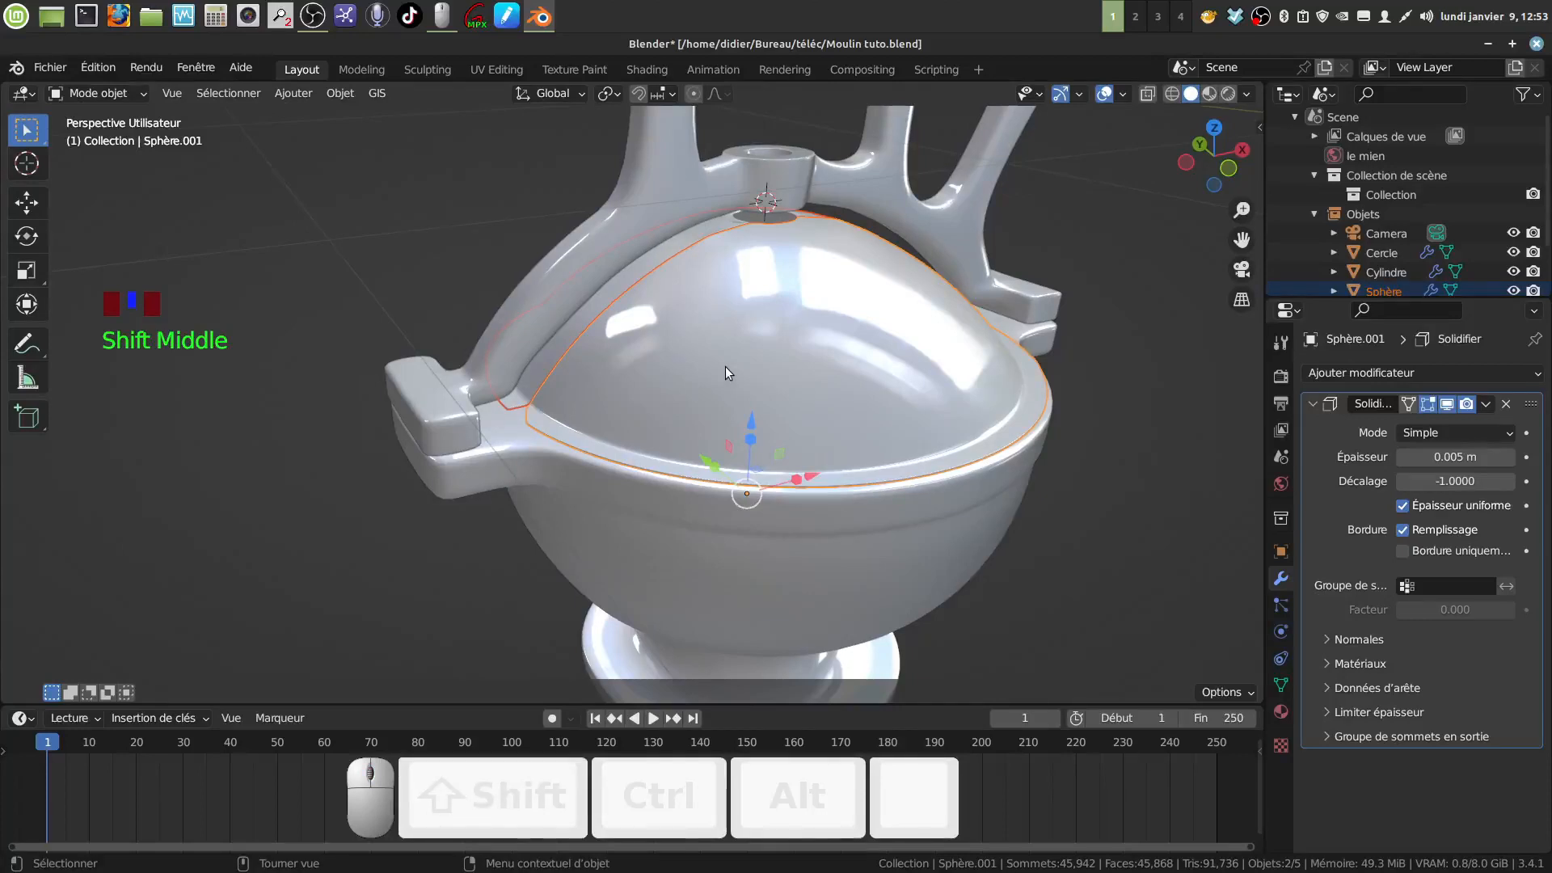
key("x")
left_click(702, 378)
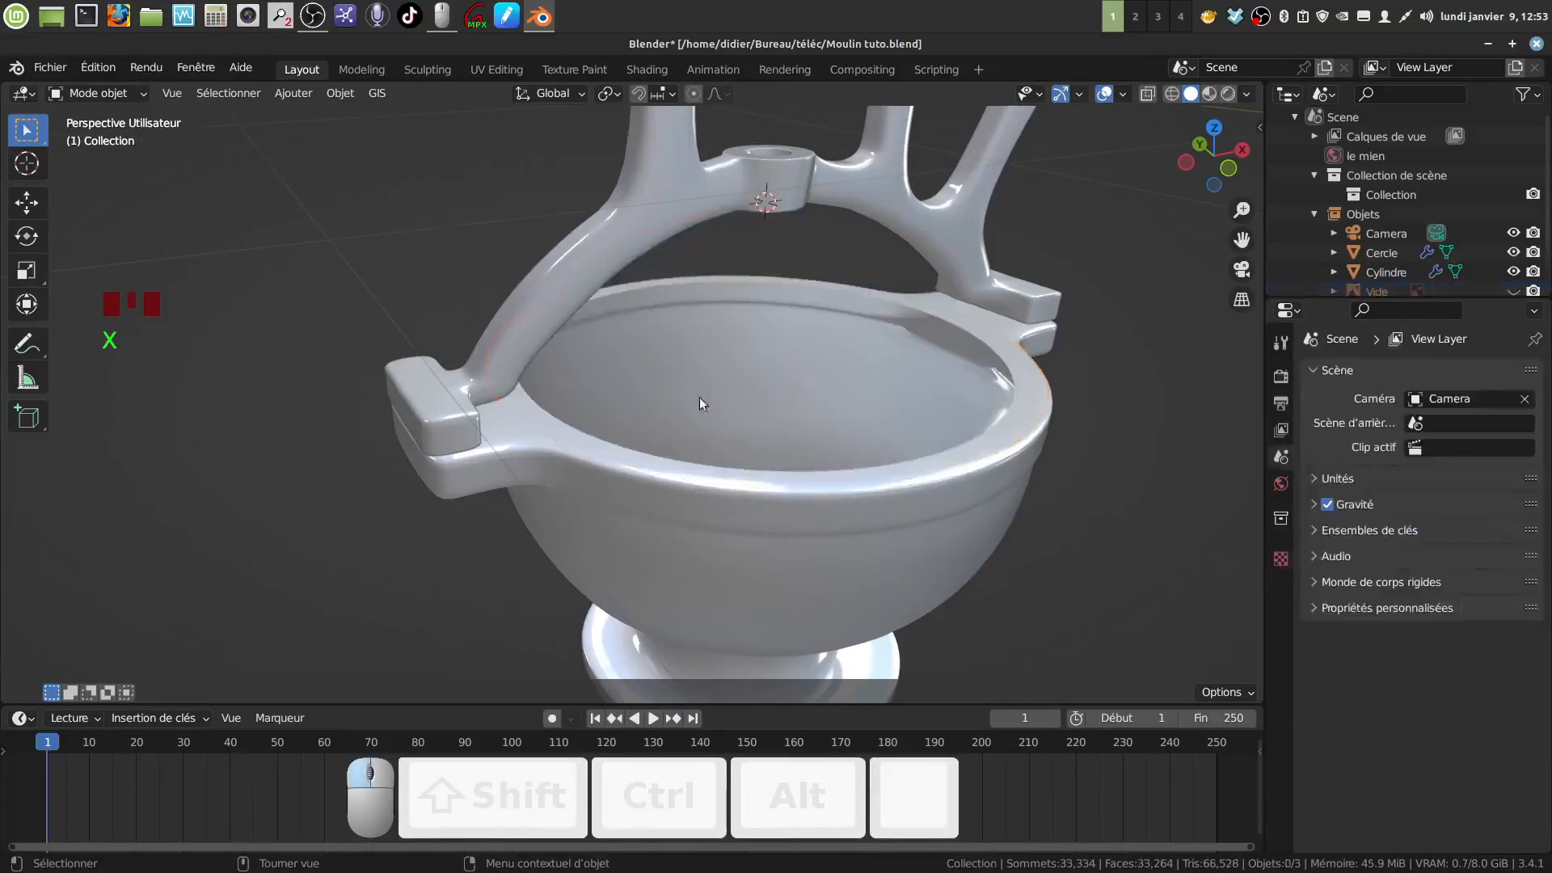
Set the transformation pivot point to individual origins
middle_click_drag(808, 506, 759, 130, "shift")
middle_click(846, 234, "shift")
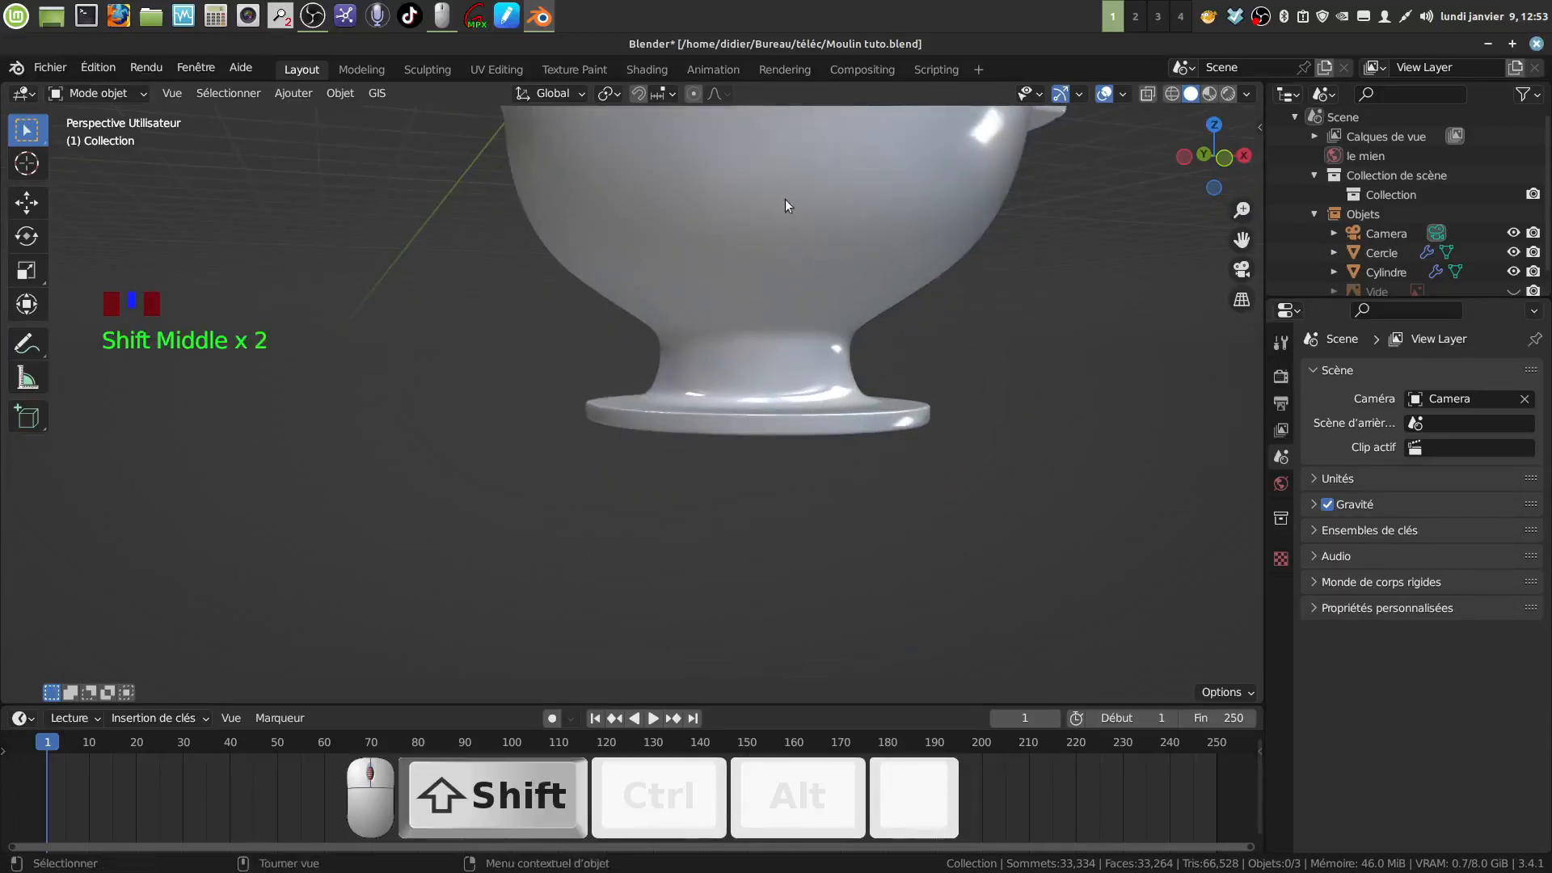
left_click(615, 94)
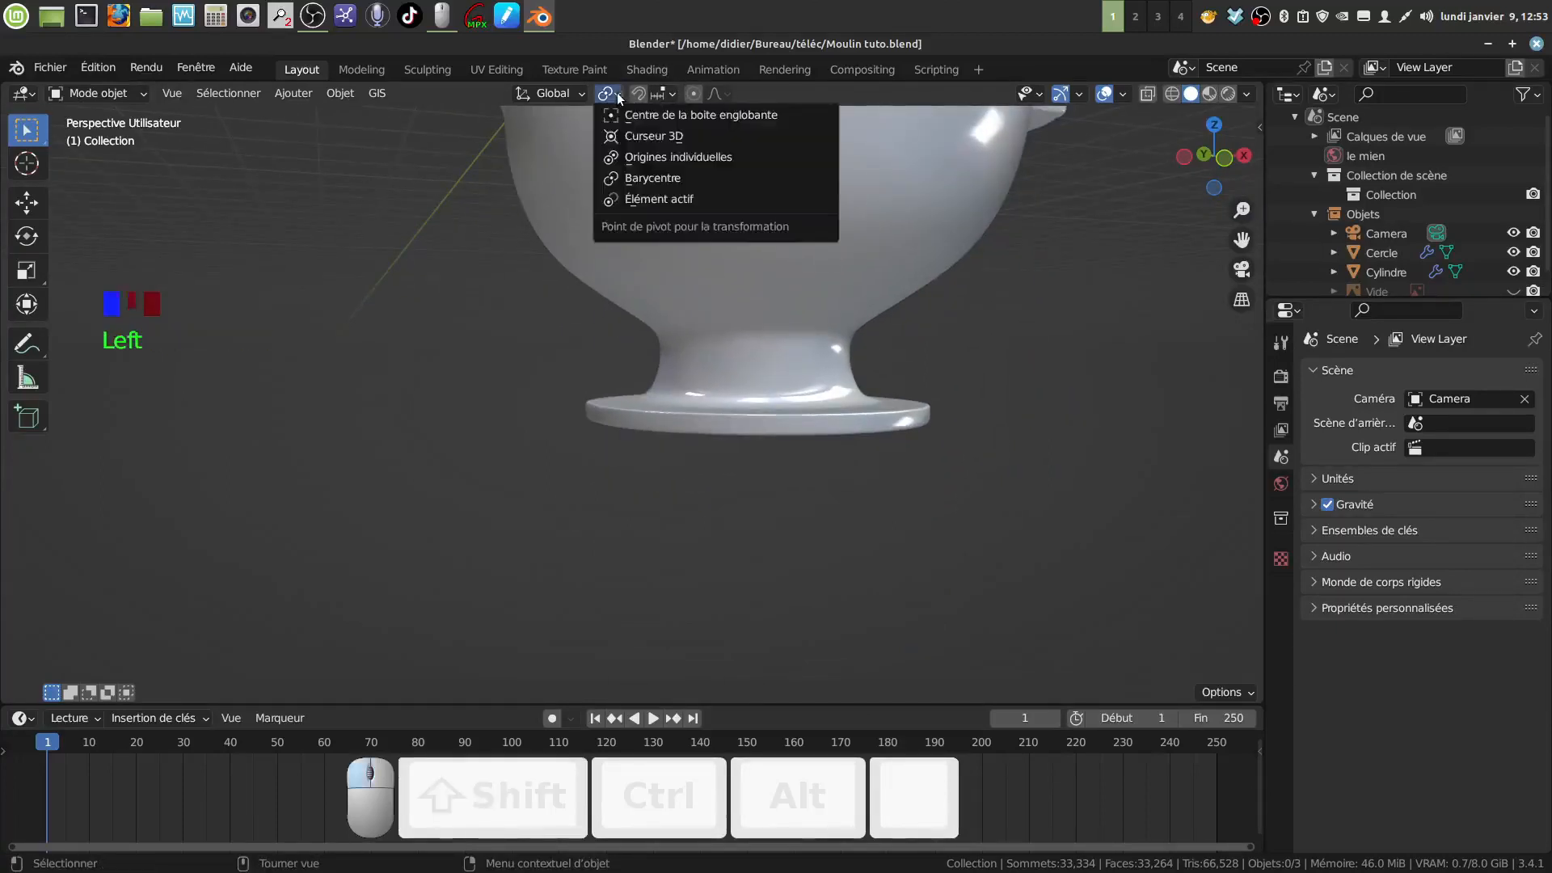
left_click(691, 157)
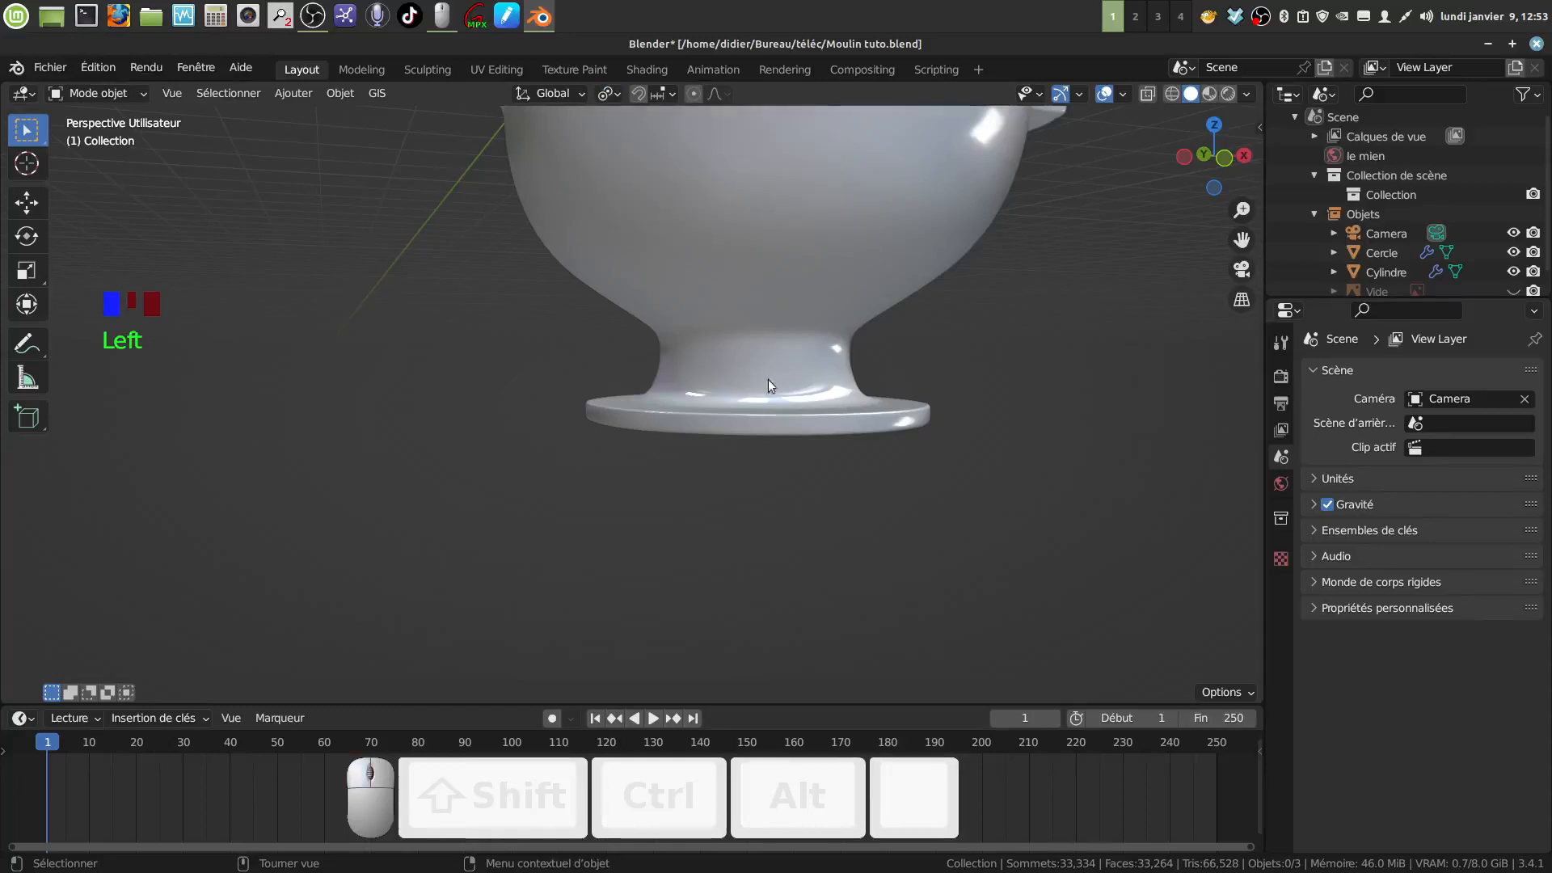
Open the bowl's mesh for editing at its base and turn off the Subdivision modifier's viewport display
middle_click_drag(769, 380, 725, 467, "shift")
scroll(734, 526, "up", 2)
middle_click_drag(734, 531, 467, 501)
scroll(467, 502, "up", 1)
middle_click_drag(752, 543, 707, 374, "shift")
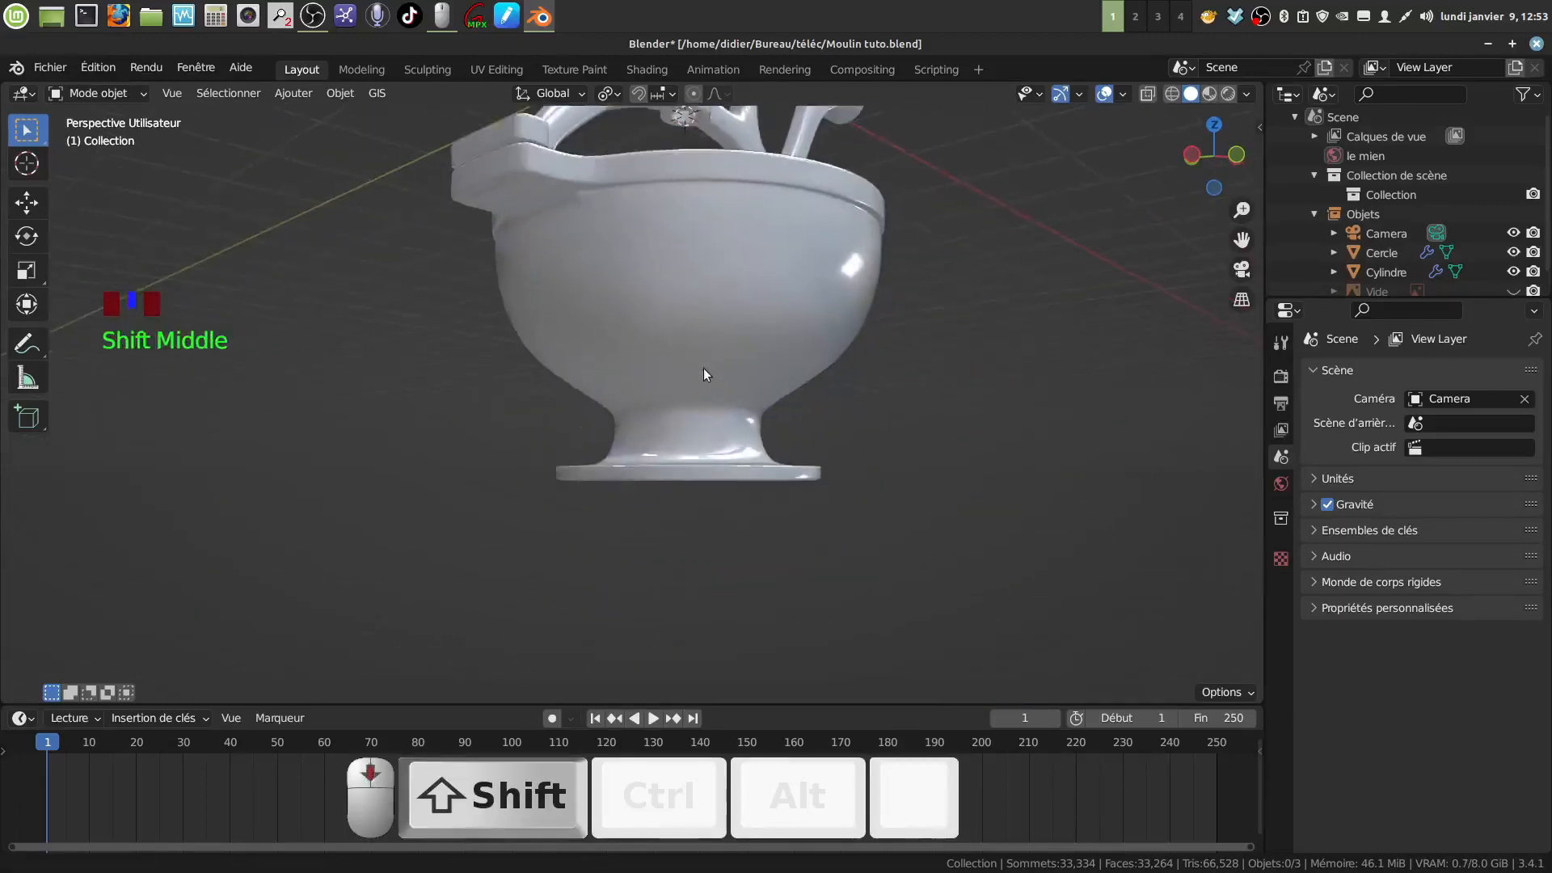
scroll(693, 444, "up", 3)
middle_click_drag(692, 444, 765, 509)
left_click(706, 506)
key("Tab")
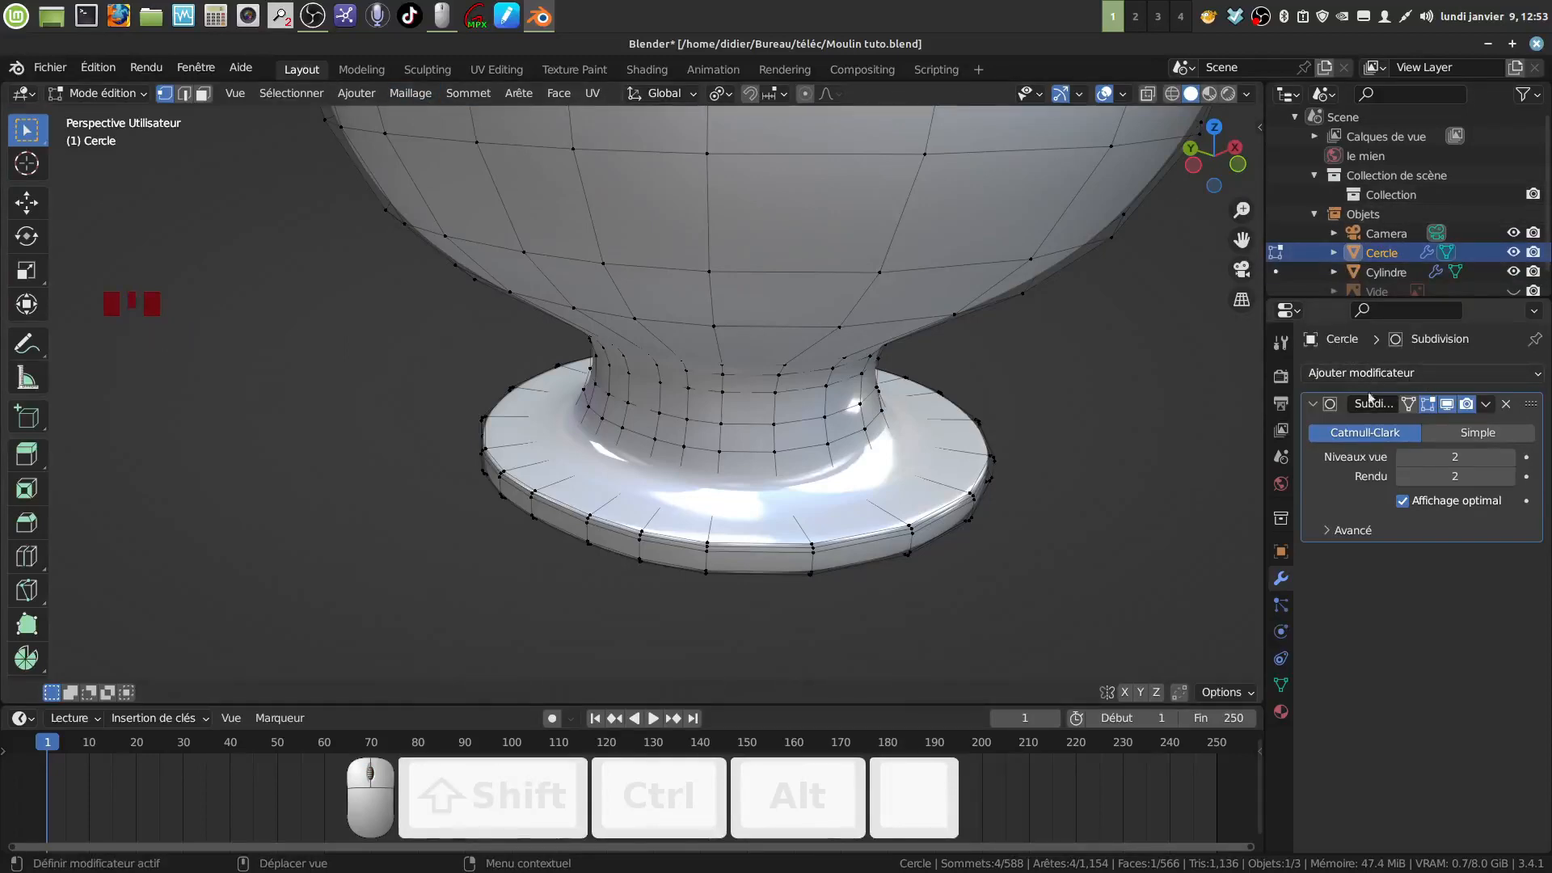
left_click(1447, 403)
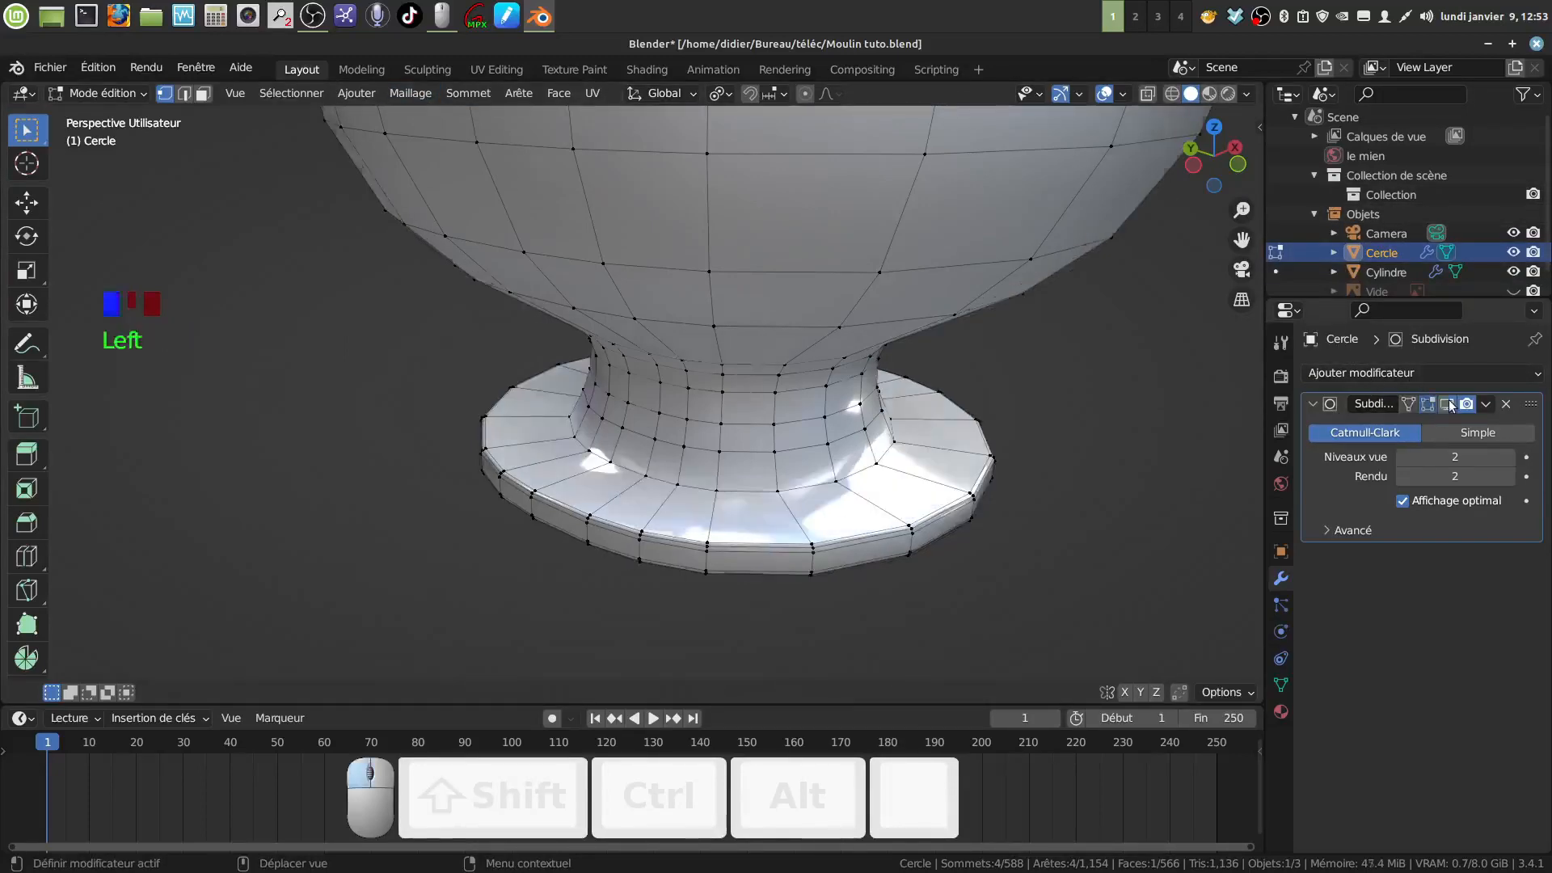
Round all the edge loops around the base's outer rim and underside with LoopTools Circle, using the Best fit method
scroll(887, 548, "up", 2)
middle_click_drag(887, 548, 748, 423, "shift")
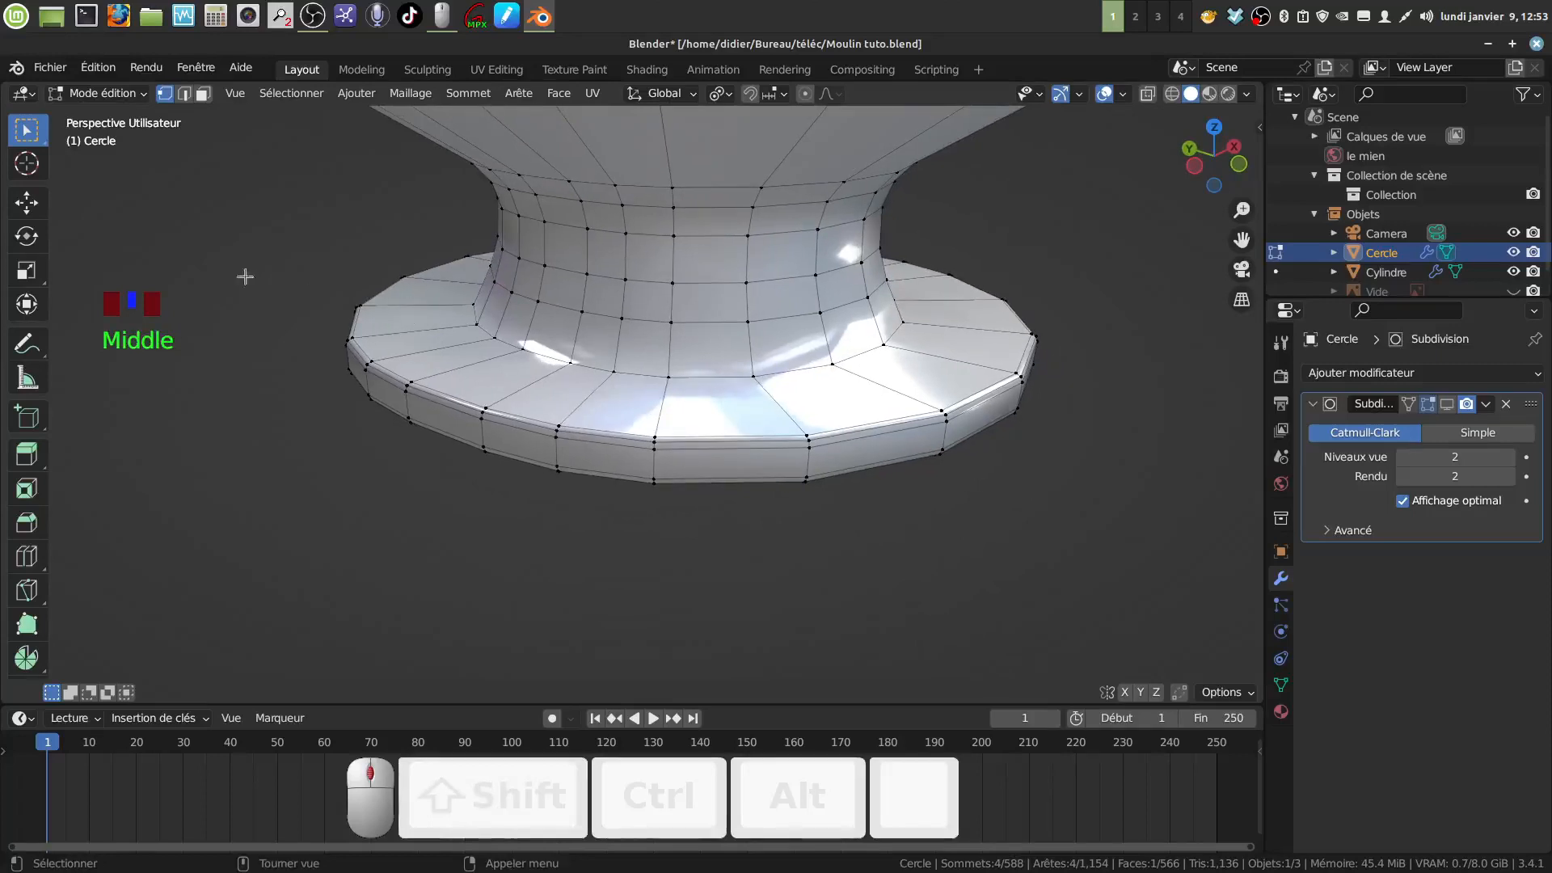
left_click(185, 94)
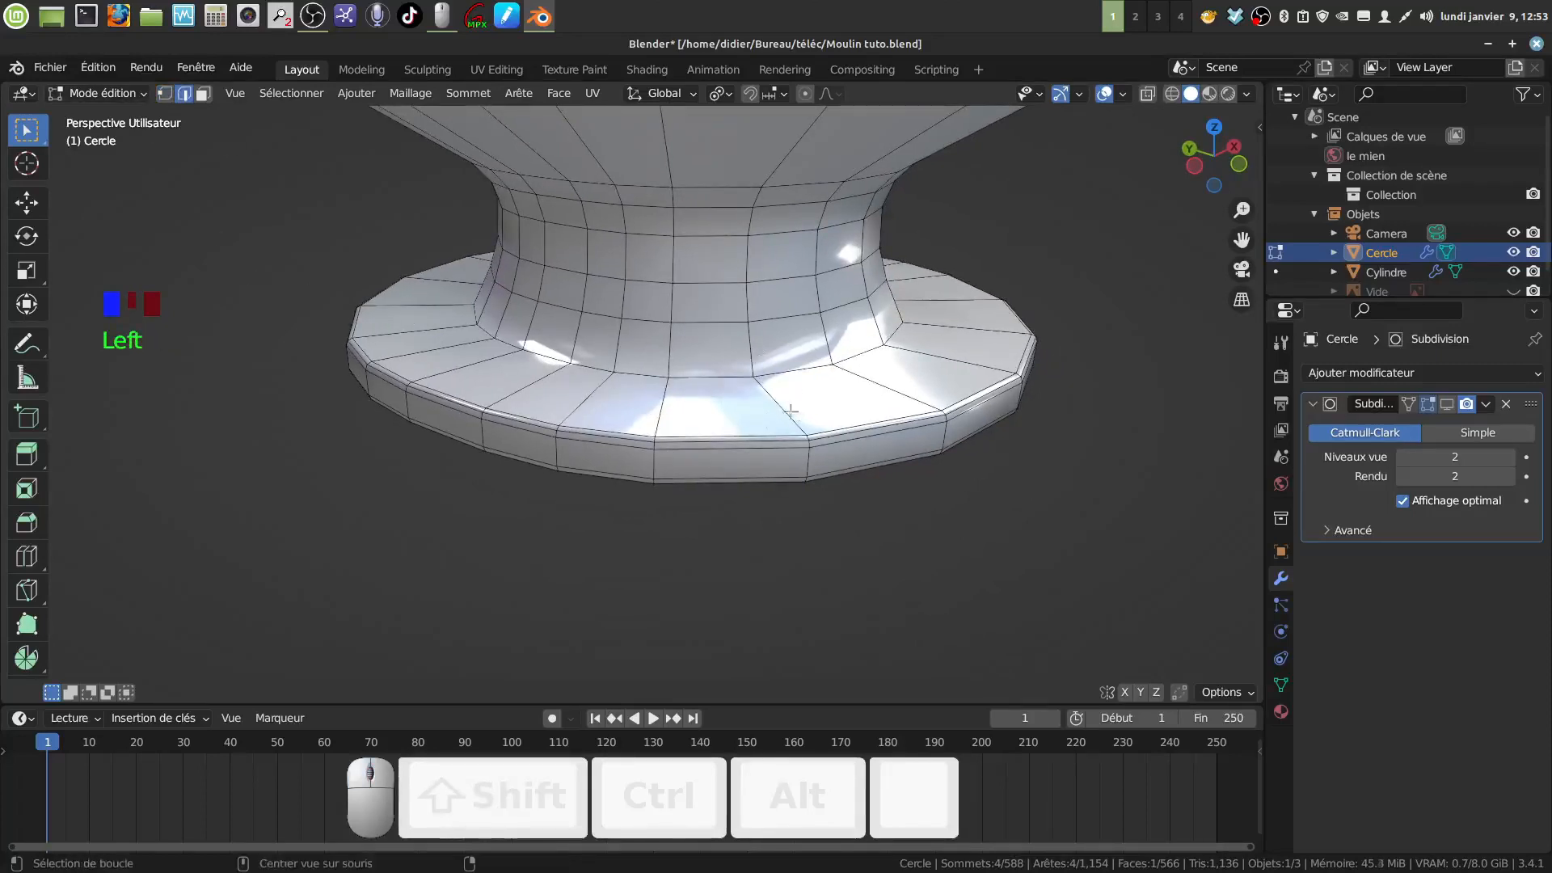
left_click(764, 437, "alt")
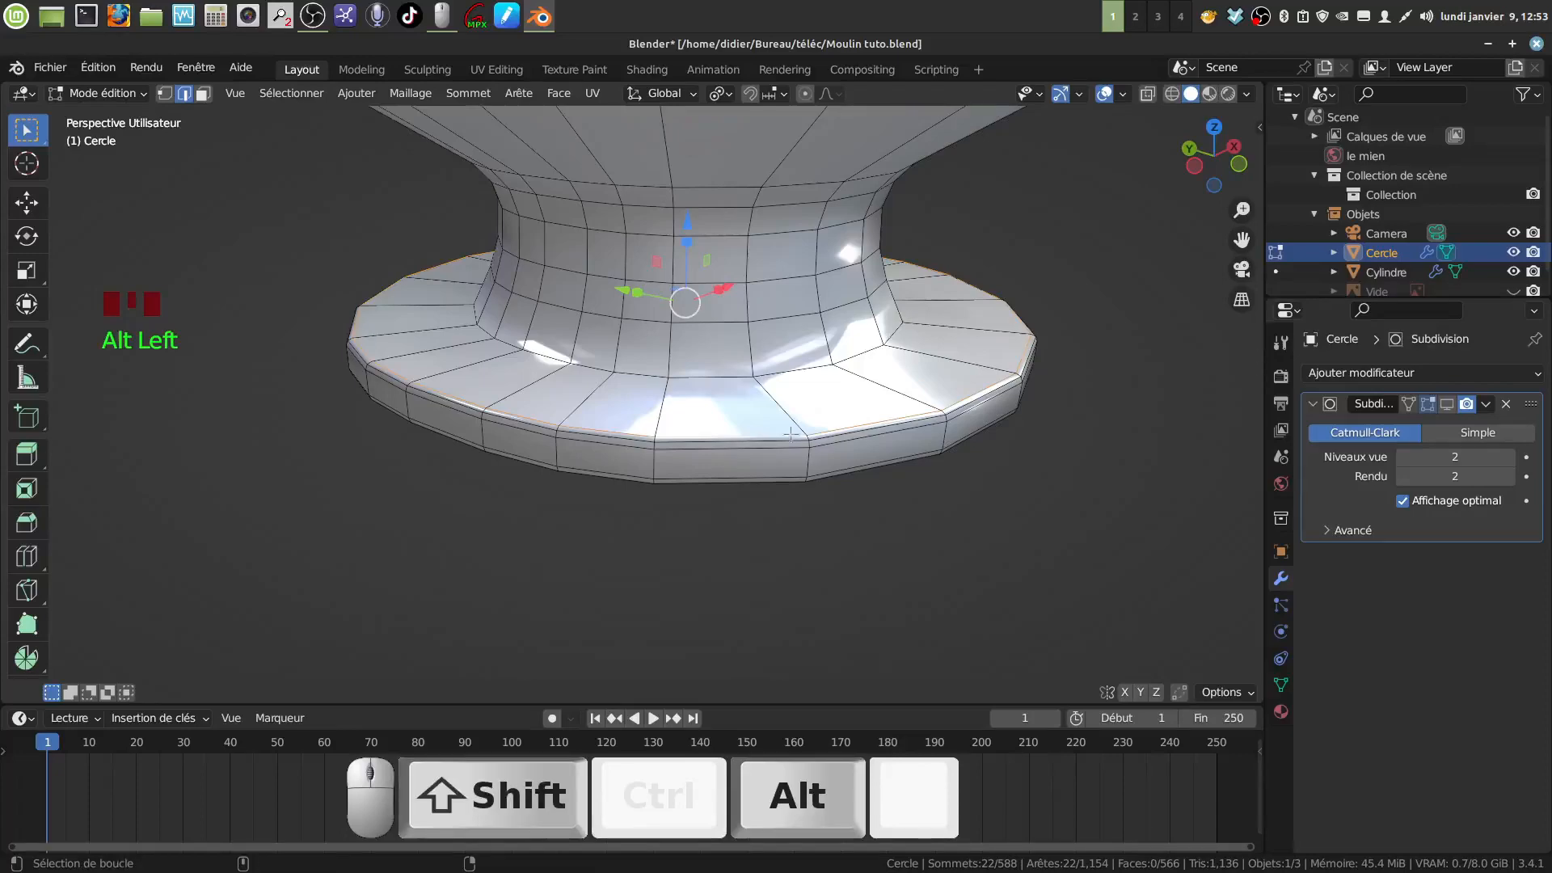
left_click(773, 443, "alt+shift")
left_click(772, 454, "alt+shift")
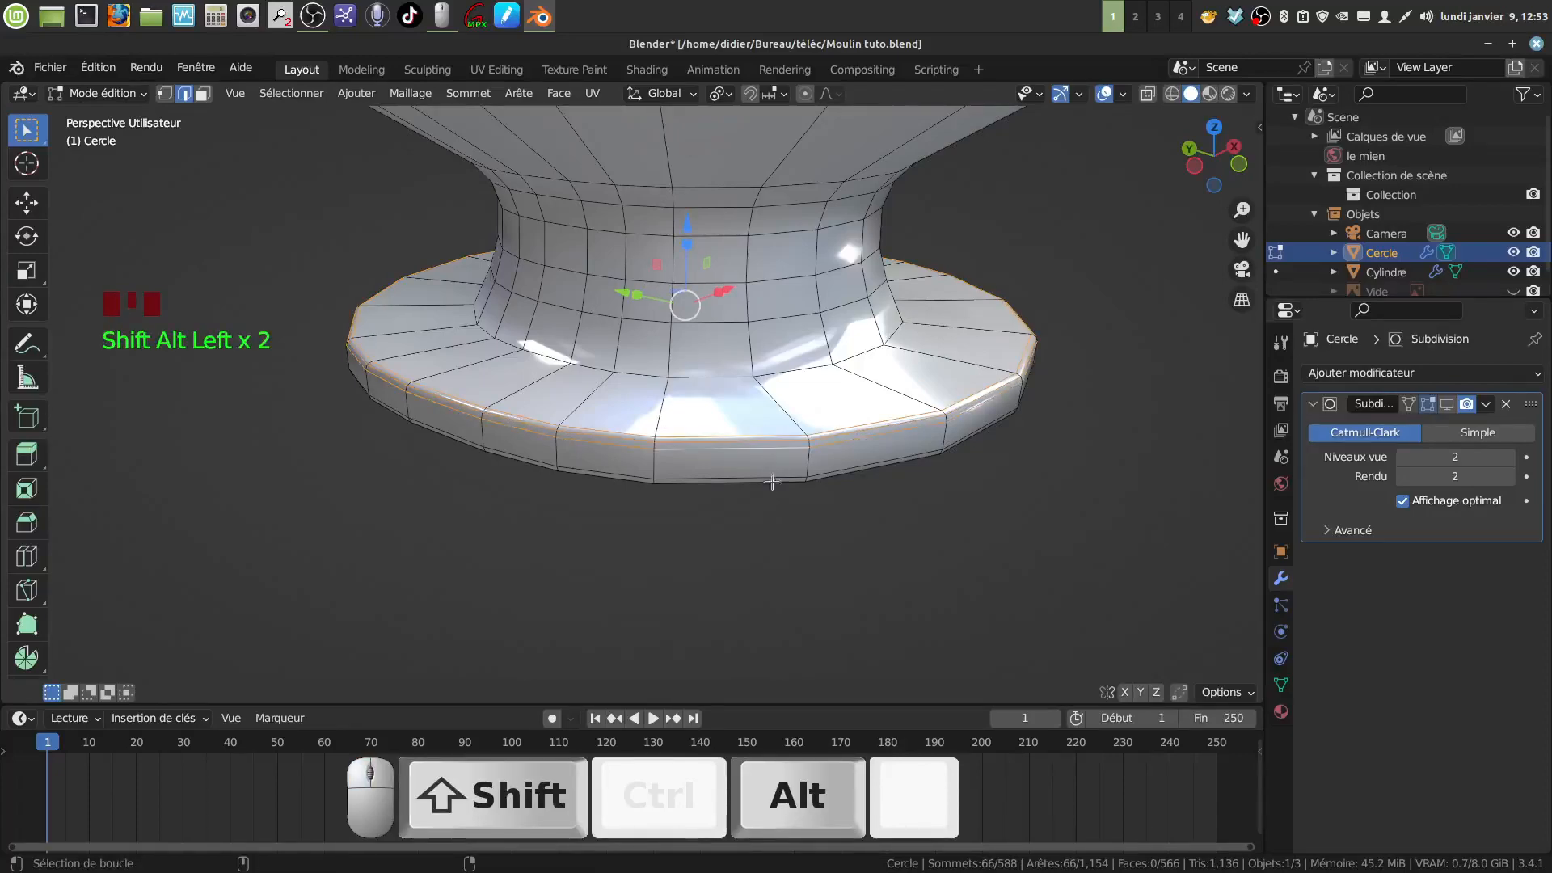
left_click(773, 482, "alt+shift")
middle_click_drag(773, 482, 817, 558)
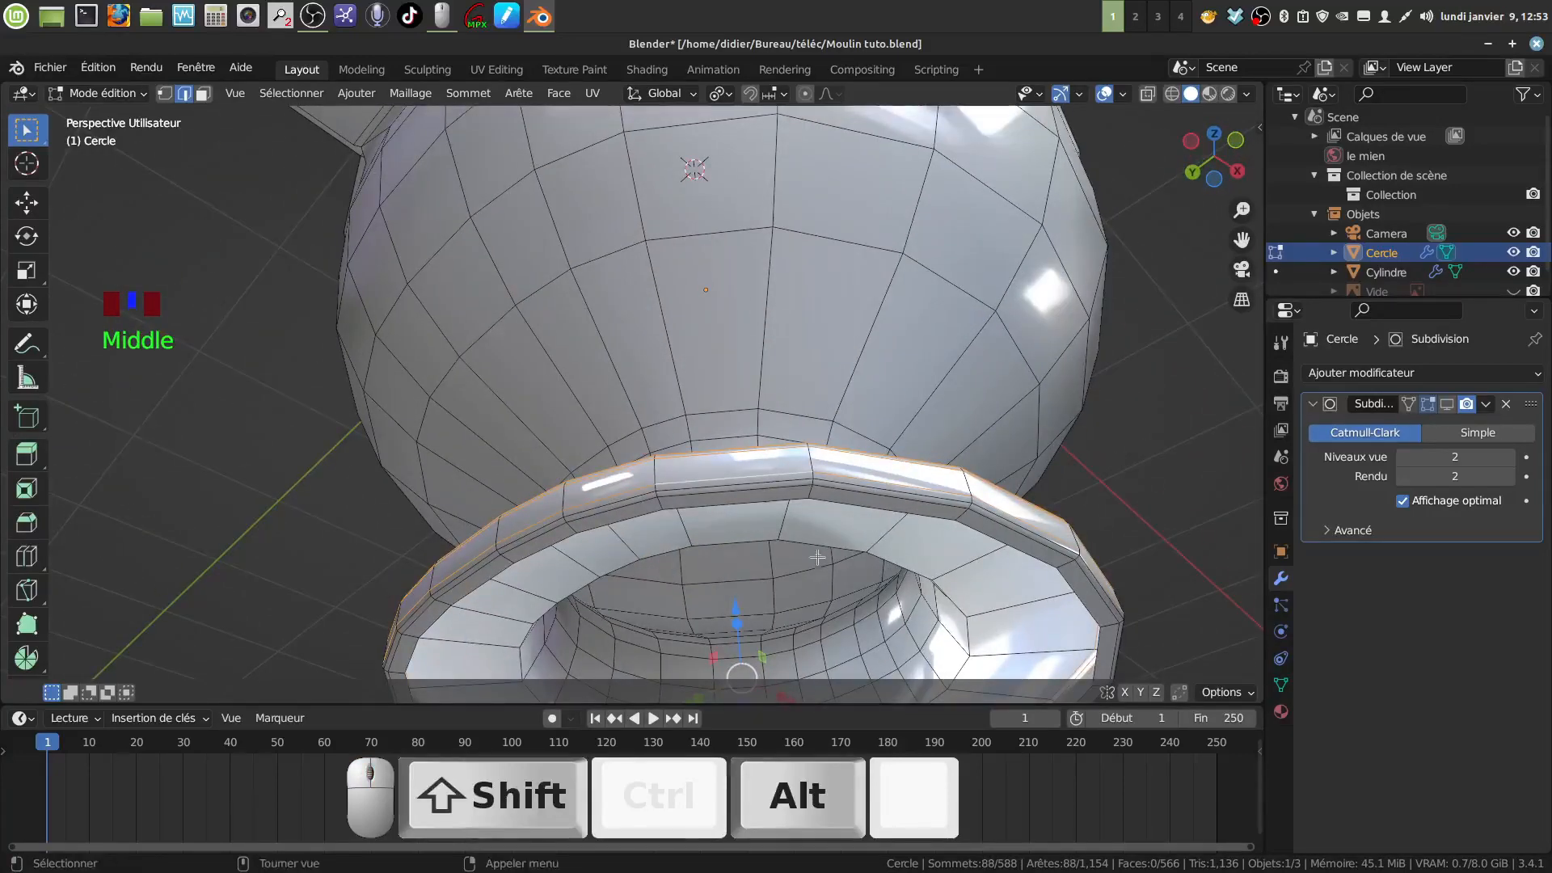
scroll(818, 558, "up", 2)
left_click(865, 560, "alt+shift")
left_click(870, 577, "alt+shift")
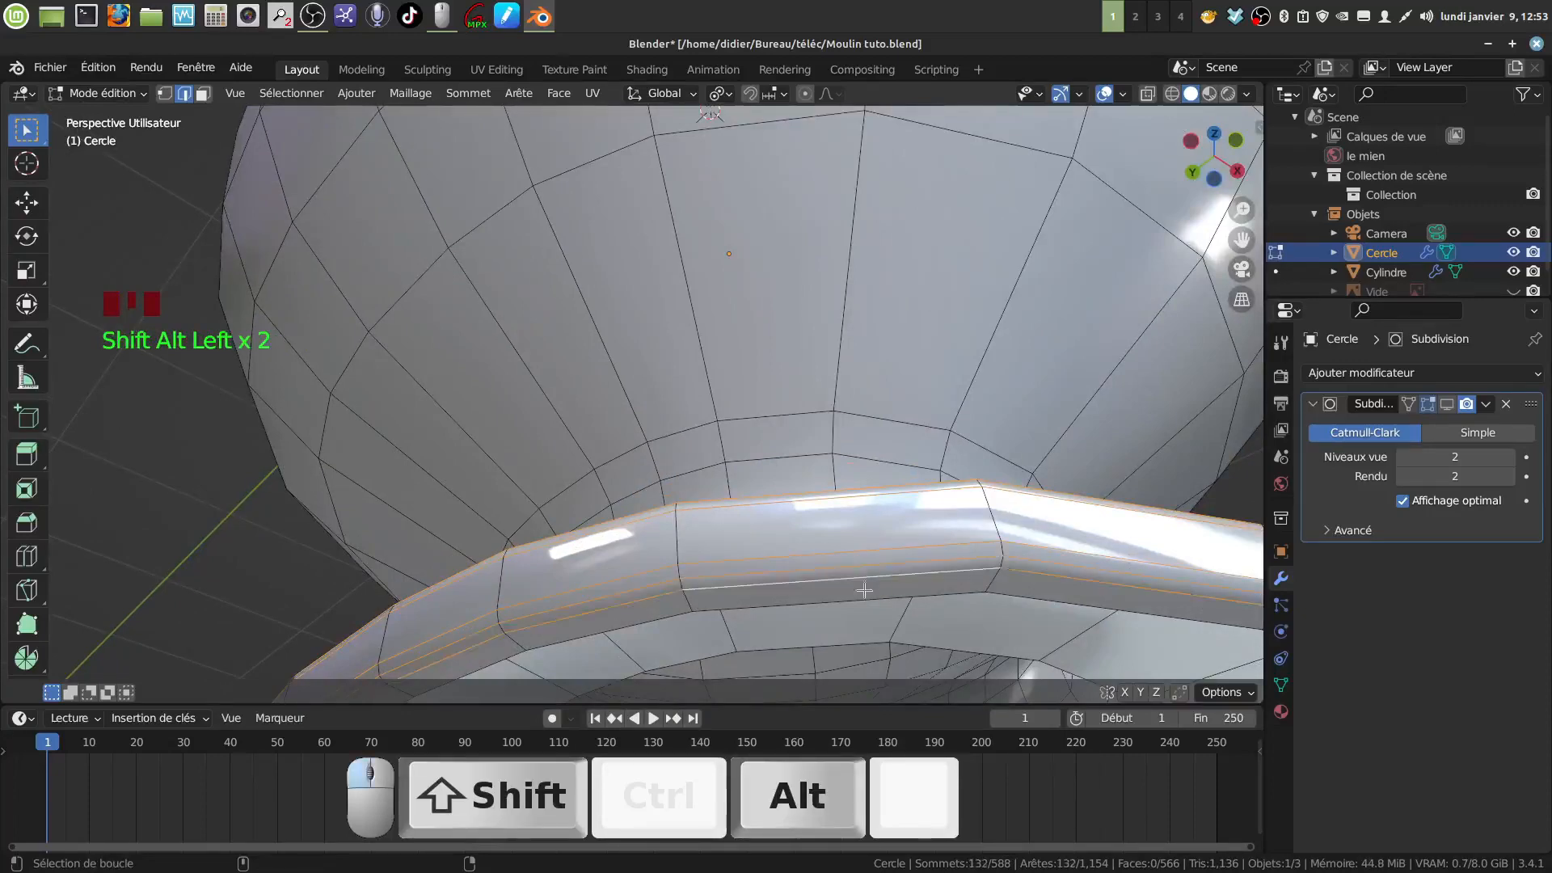
left_click(863, 595, "alt+shift")
scroll(852, 513, "down", 5)
middle_click_drag(851, 513, 1061, 455)
right_click(1061, 455)
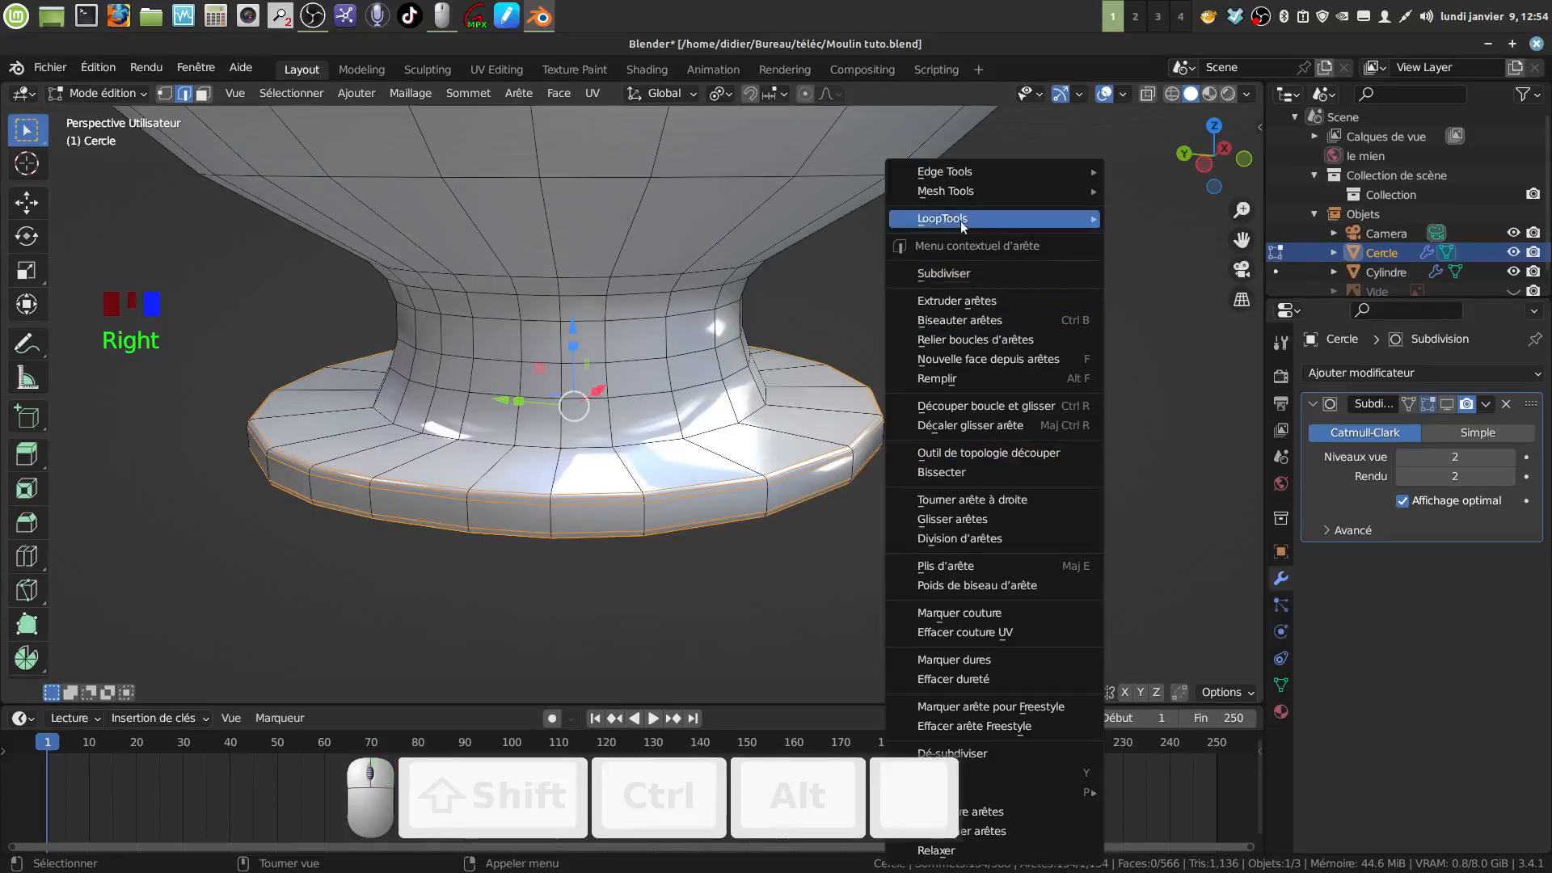
mouse_move(960, 219)
left_click(1162, 239)
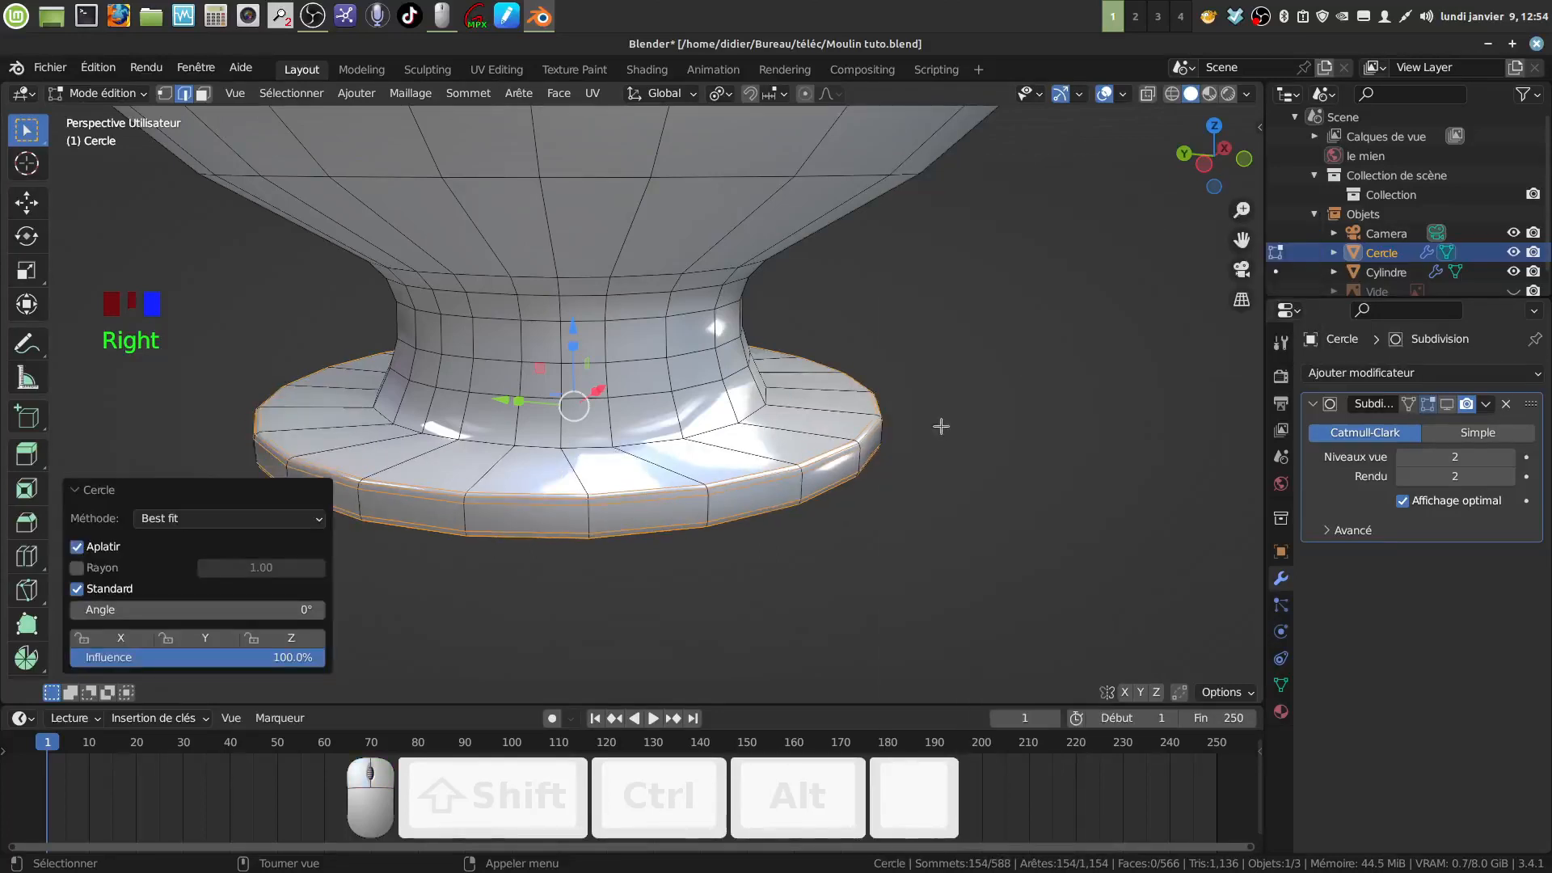
middle_click_drag(941, 426, 984, 405, "shift")
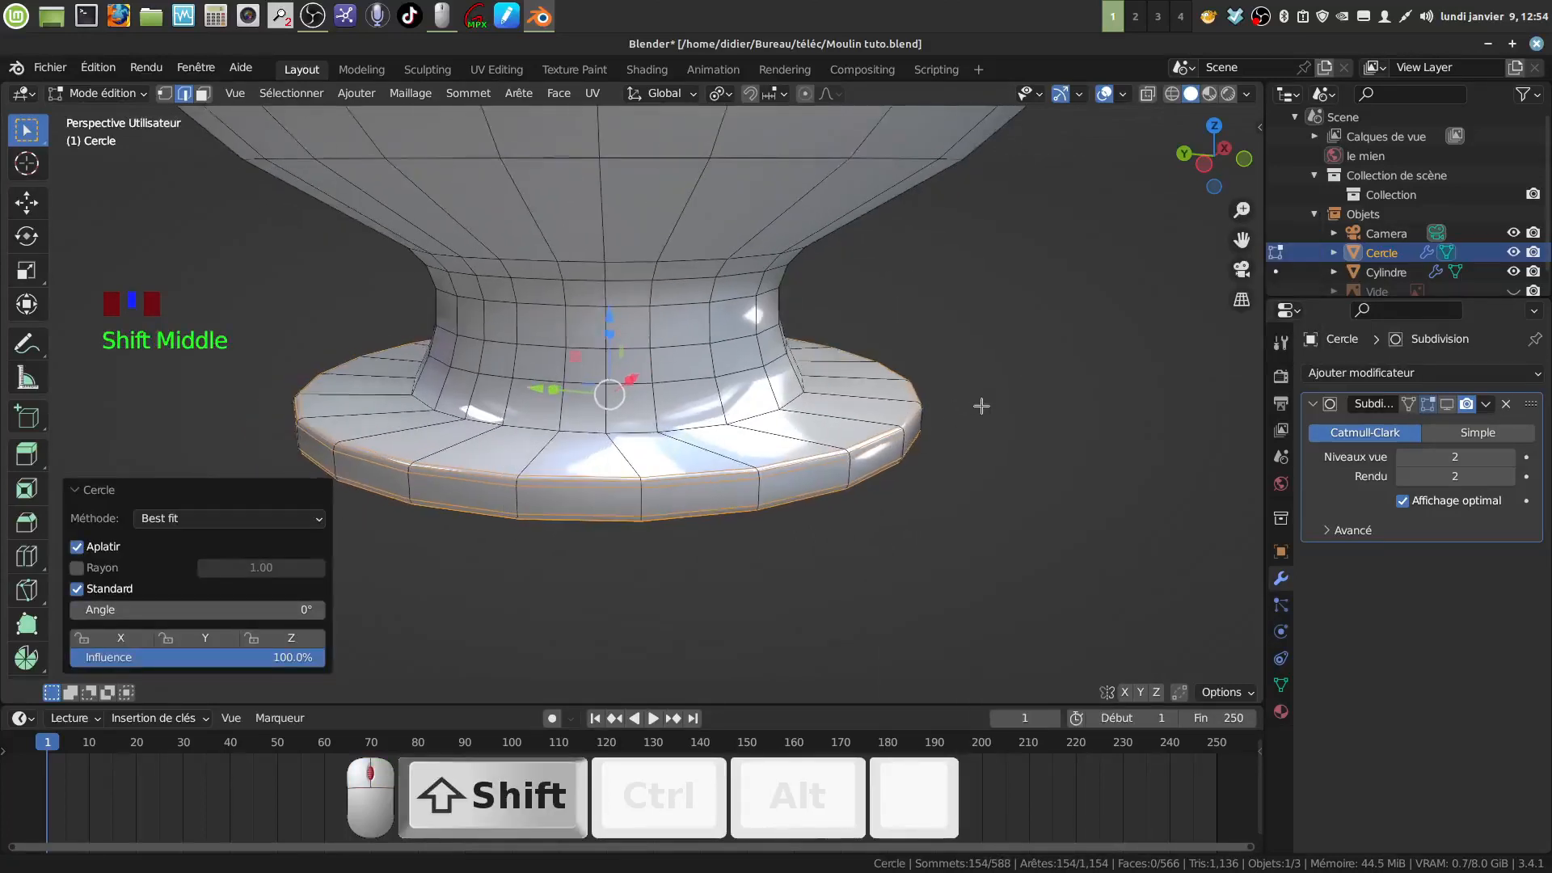
Turn the bowl's subdivision viewport display back on and return to object mode
left_click(1447, 404)
key("Tab")
middle_click_drag(890, 451, 862, 401)
scroll(862, 401, "down", 5)
Deselect the bowl and add a UV sphere with 32 segments and 16 rings at the 3D cursor in front view
middle_click_drag(772, 354, 732, 428)
middle_click_drag(710, 323, 598, 423, "shift")
key("KP_1")
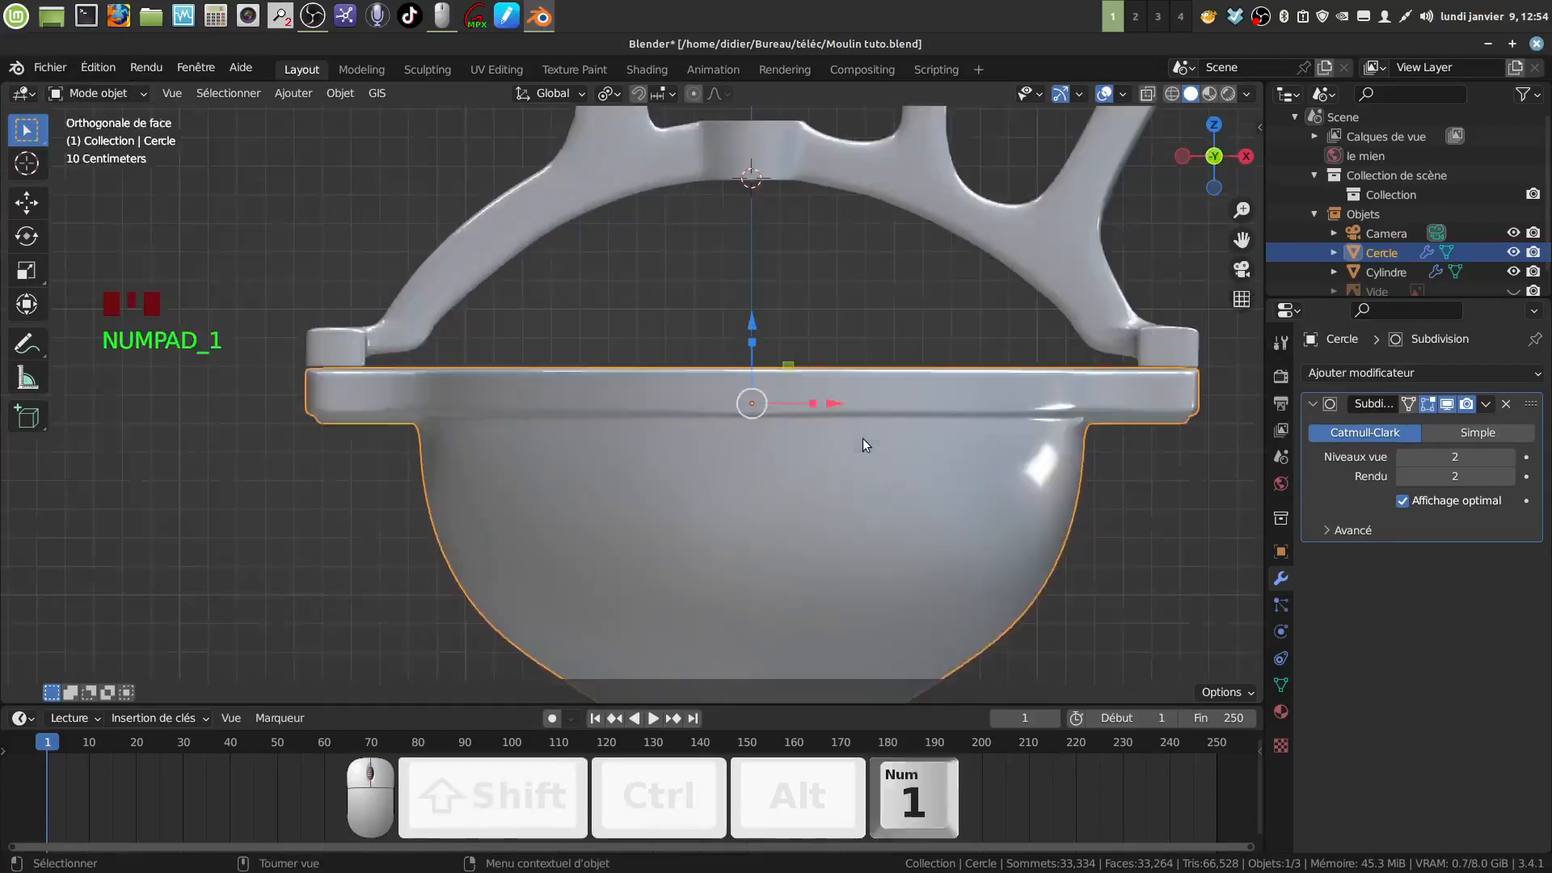
scroll(862, 438, "down", 3)
mouse_move(861, 438)
middle_mouse_down("shift")
mouse_move(831, 406)
mouse_move(844, 415)
middle_mouse_up("shift")
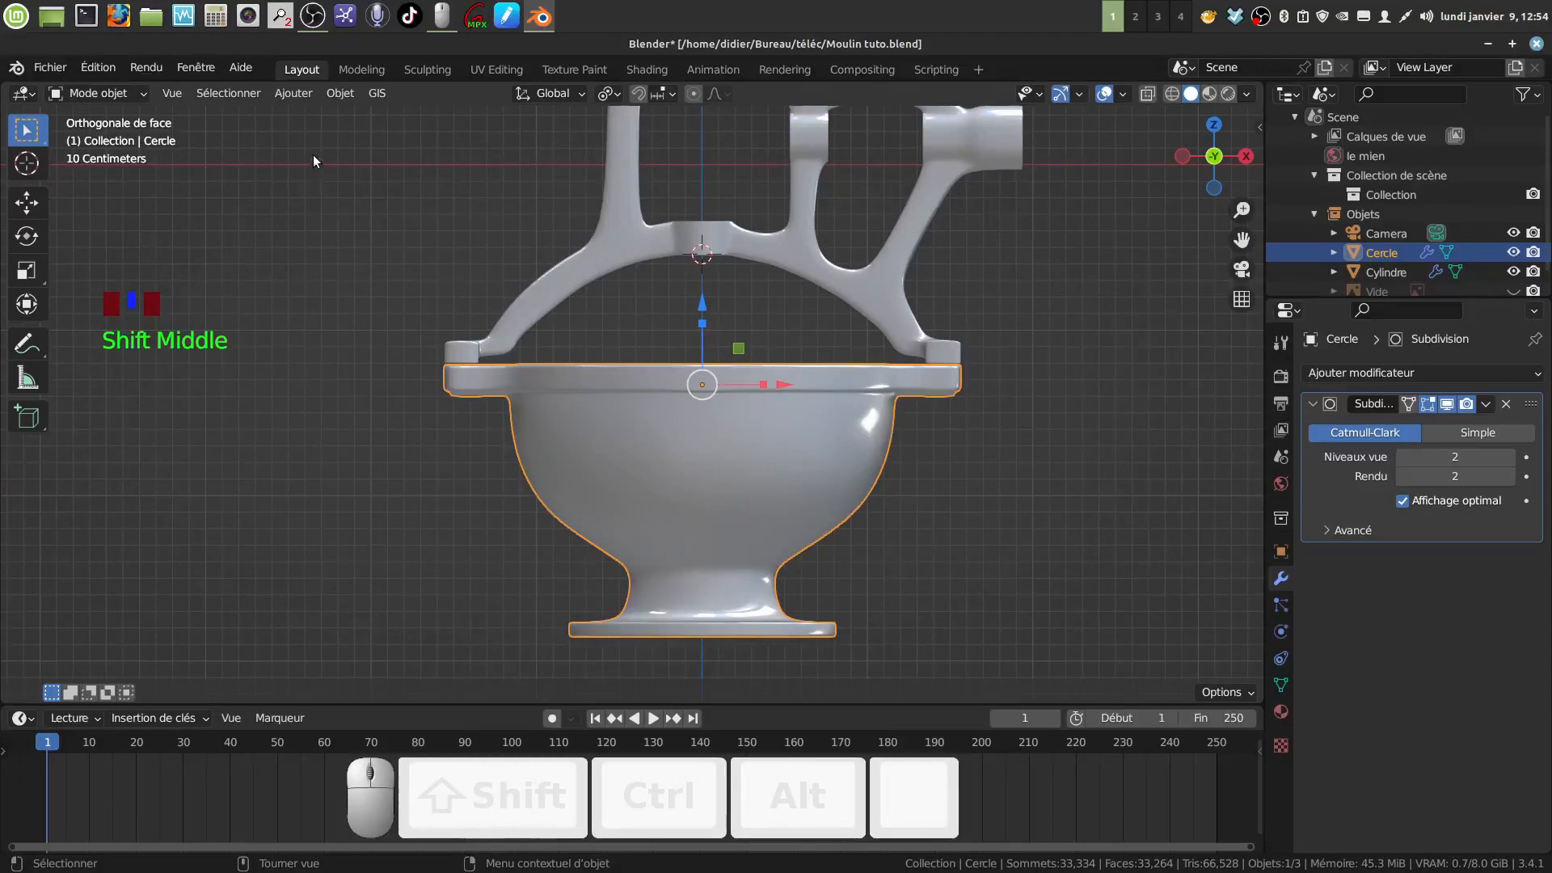
left_click(302, 131)
left_click(293, 94)
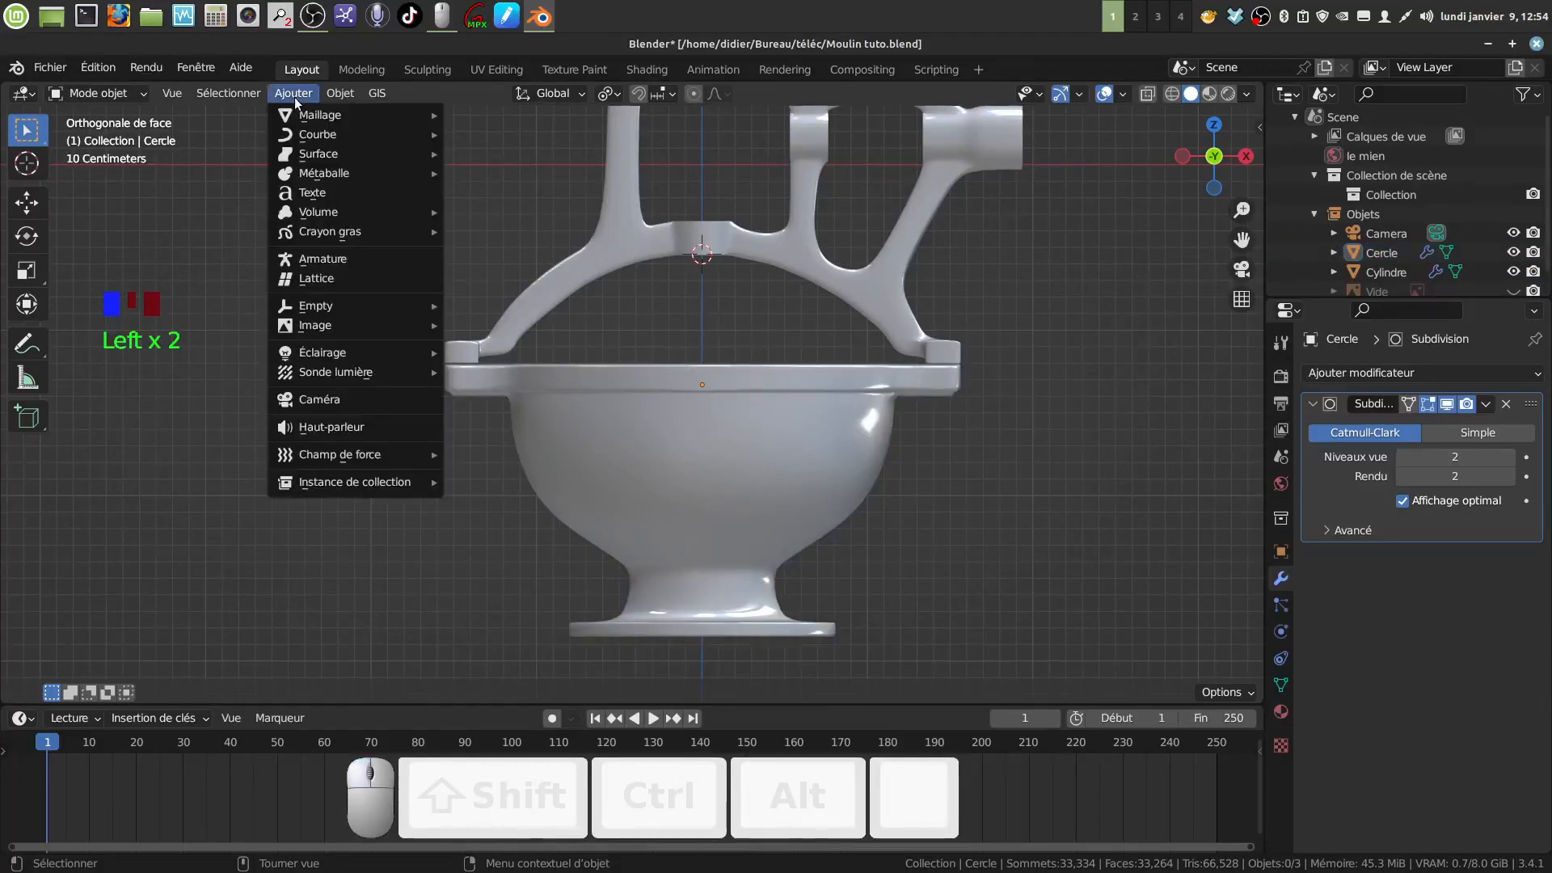
mouse_move(305, 118)
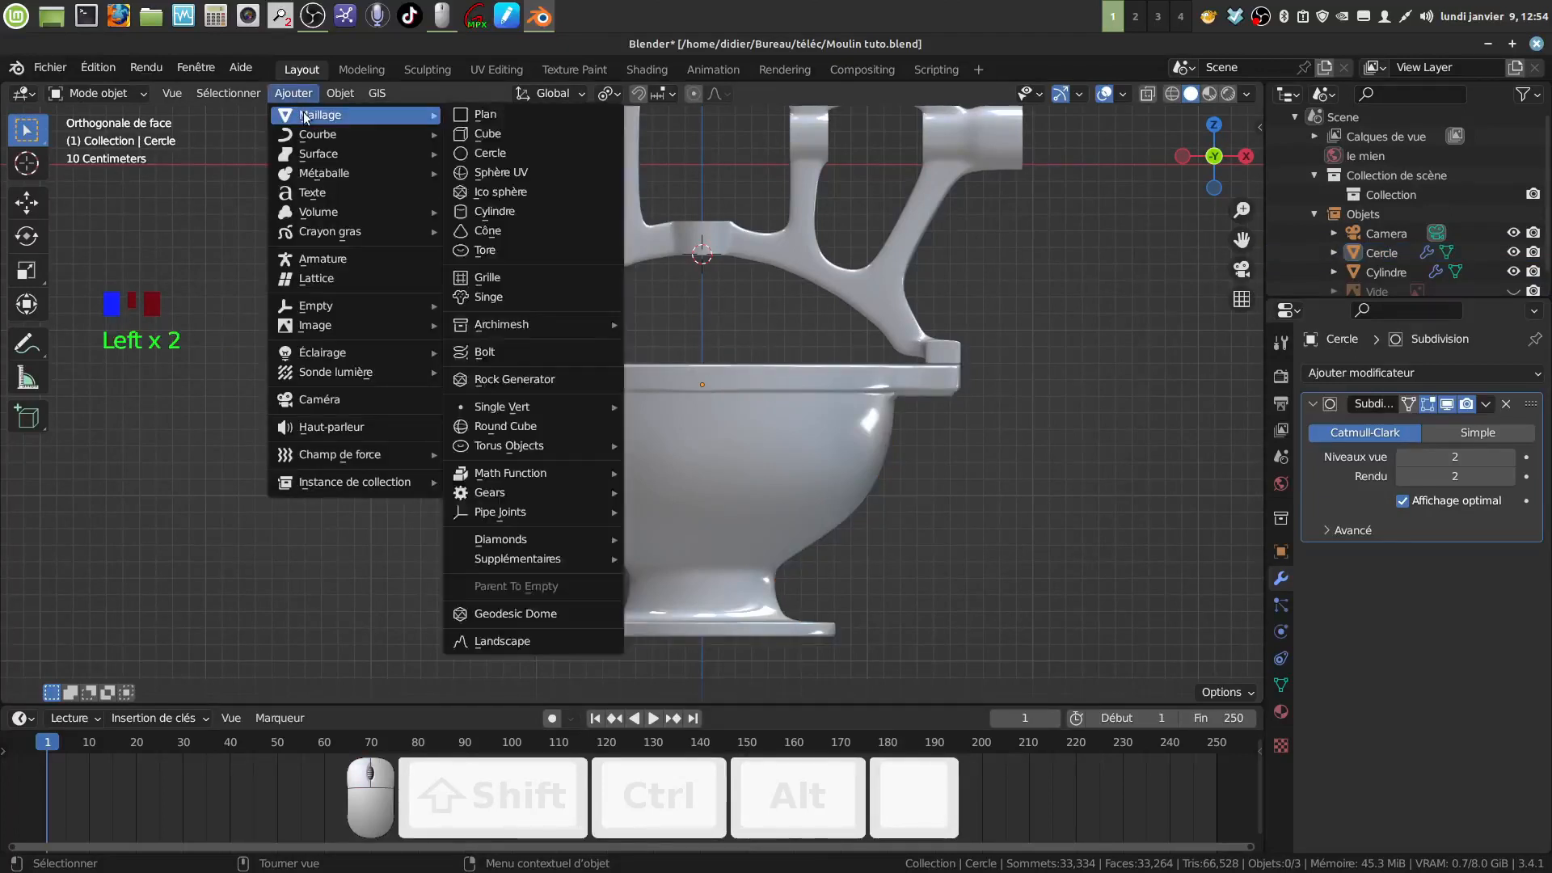
left_click(507, 174)
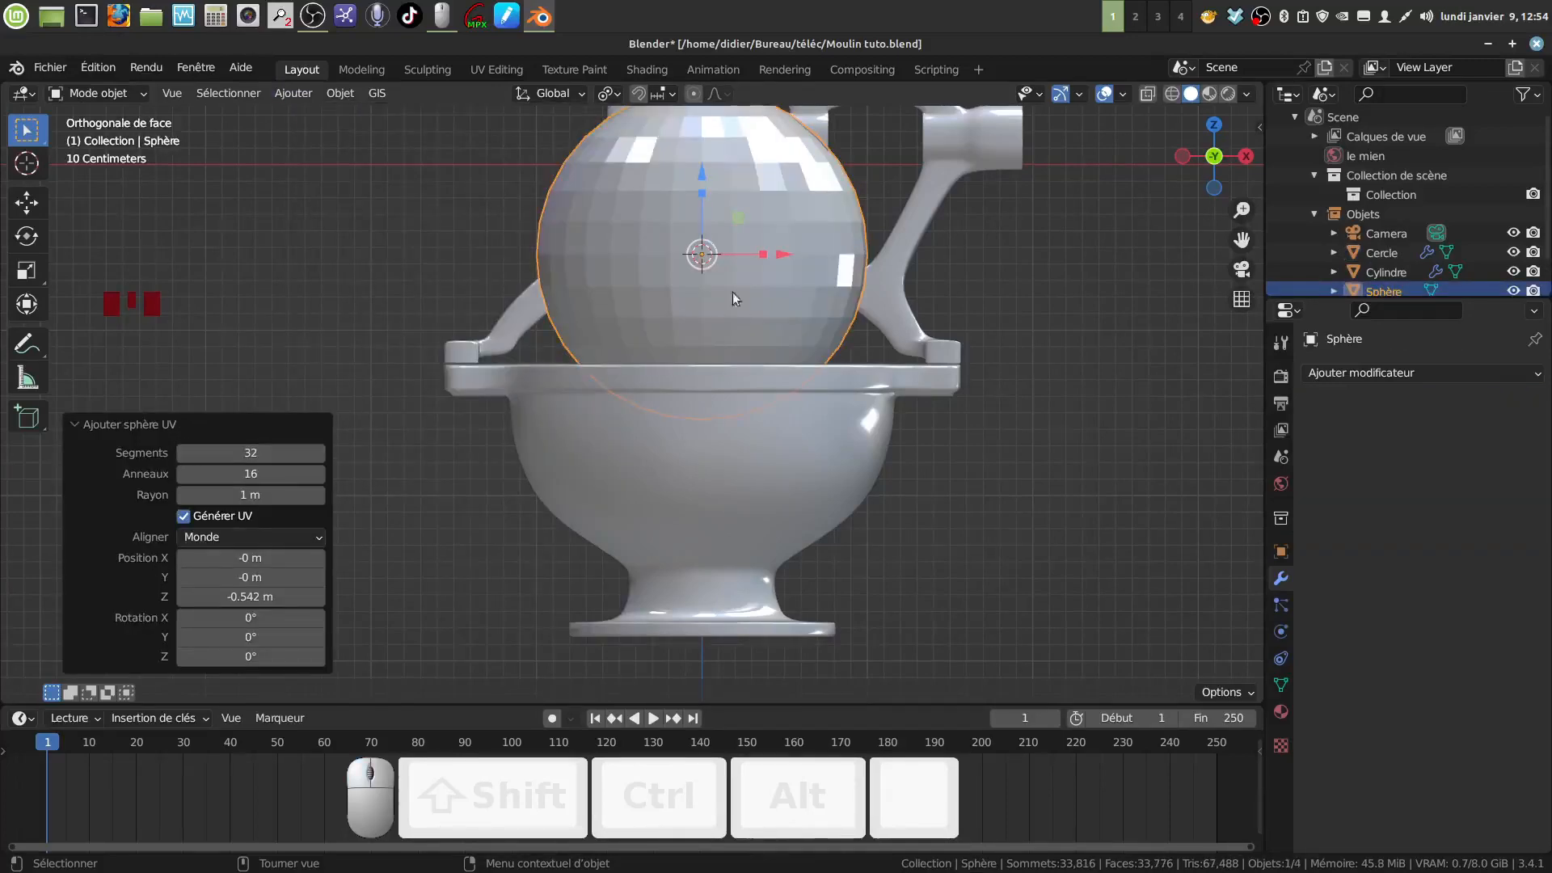
Lower the sphere about 1.16 m into the bowl, enlarge it about 1.3 times, and lower it about 0.19 m more
scroll(745, 277, "down", 2)
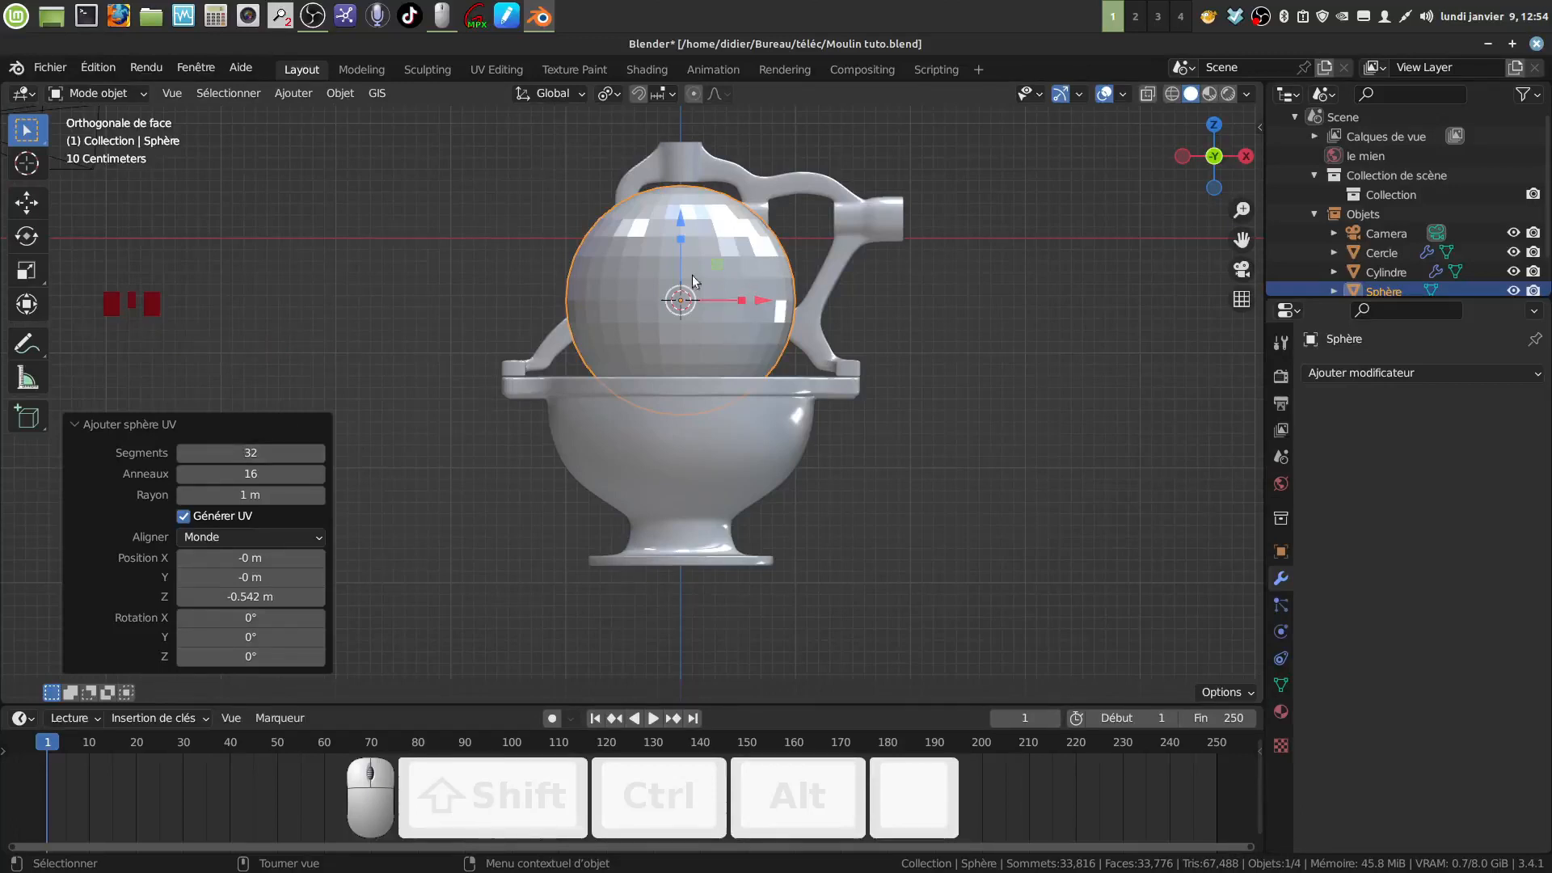
left_click_drag(681, 231, 748, 406)
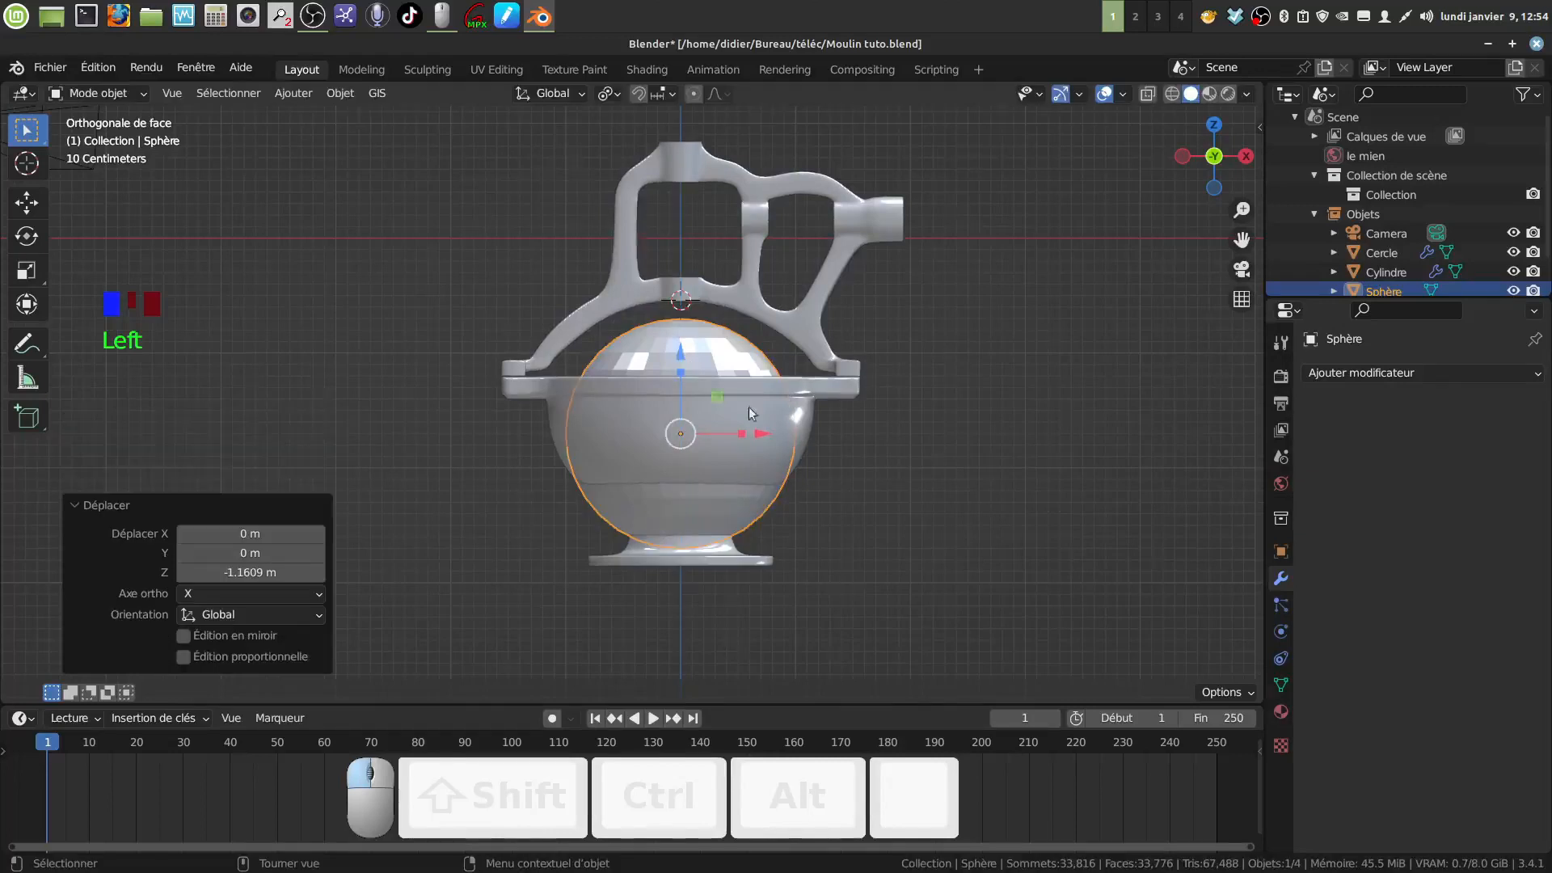
key("s")
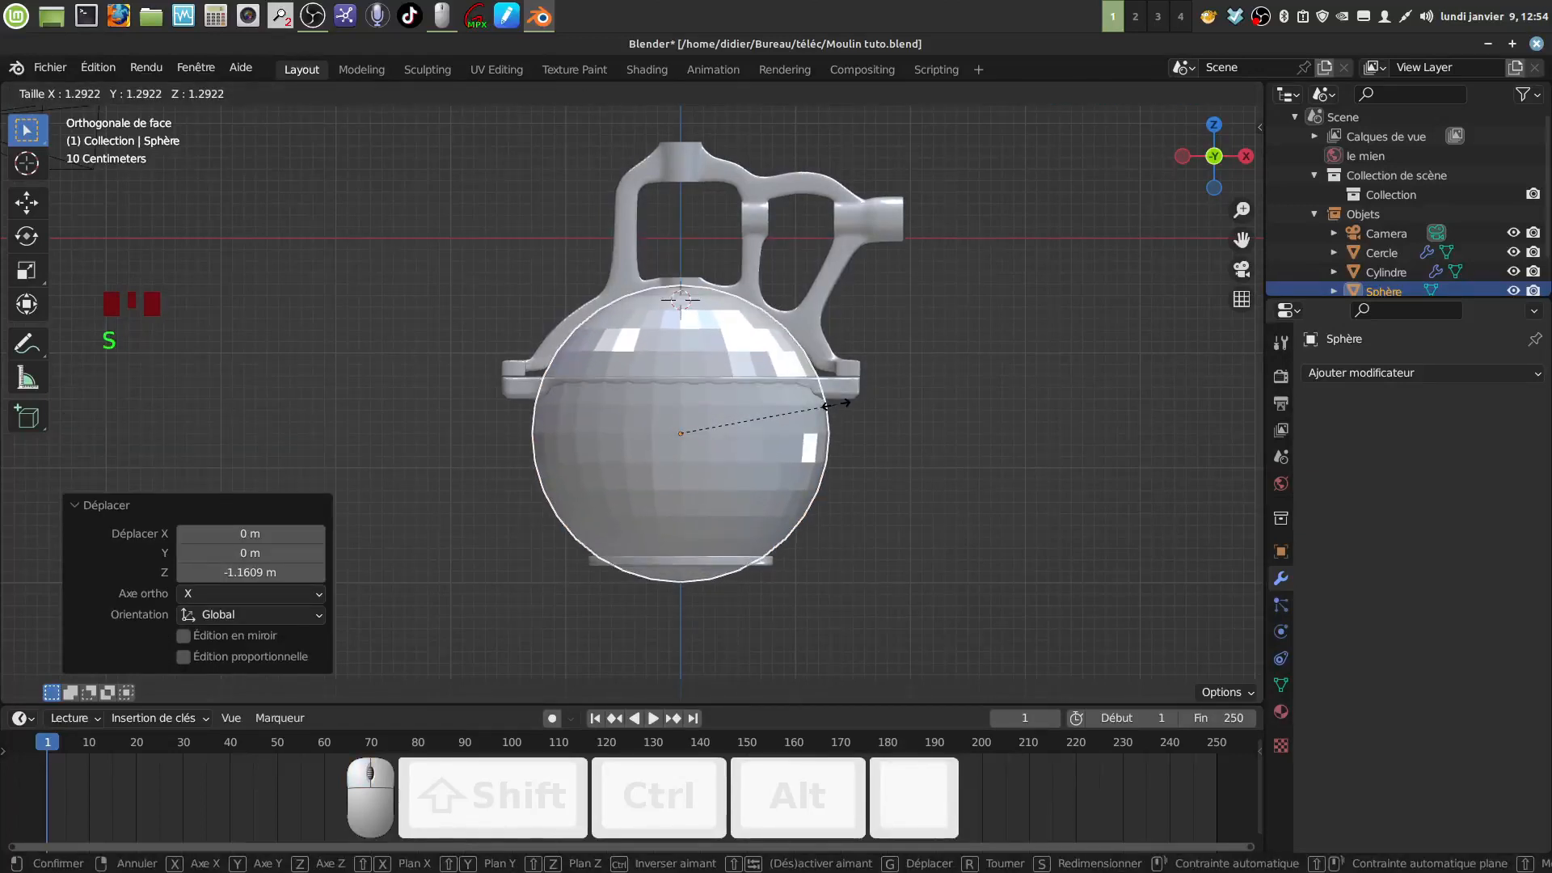
left_click(705, 367)
left_click_drag(679, 358, 672, 379)
scroll(729, 425, "up", 2)
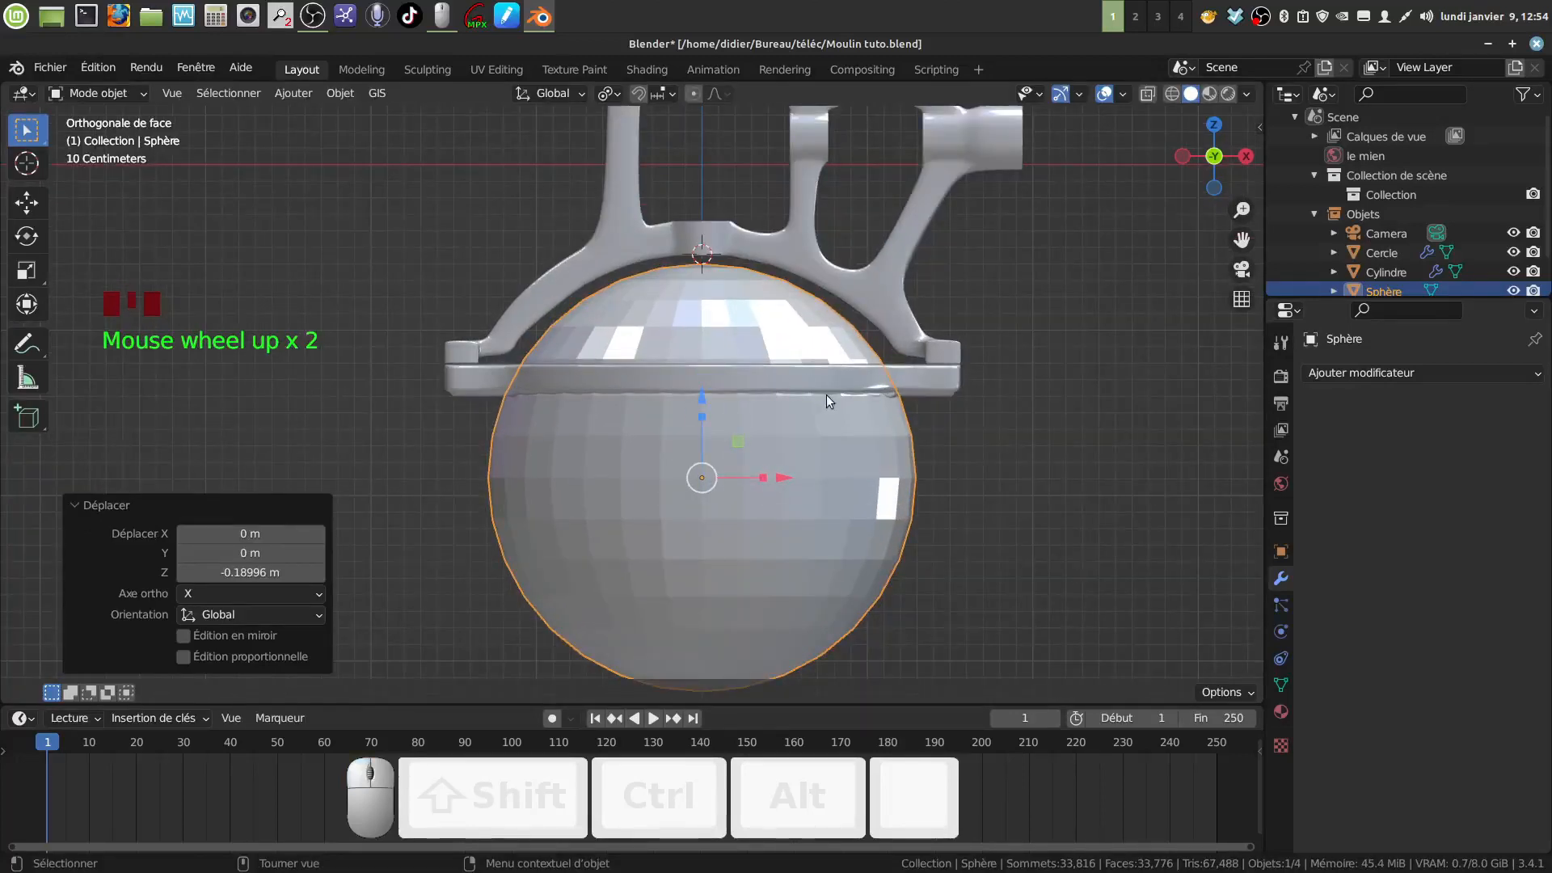
Scale the sphere by 1.059 and lower it about 0.064 m so its top fits under the arched frame
key("s")
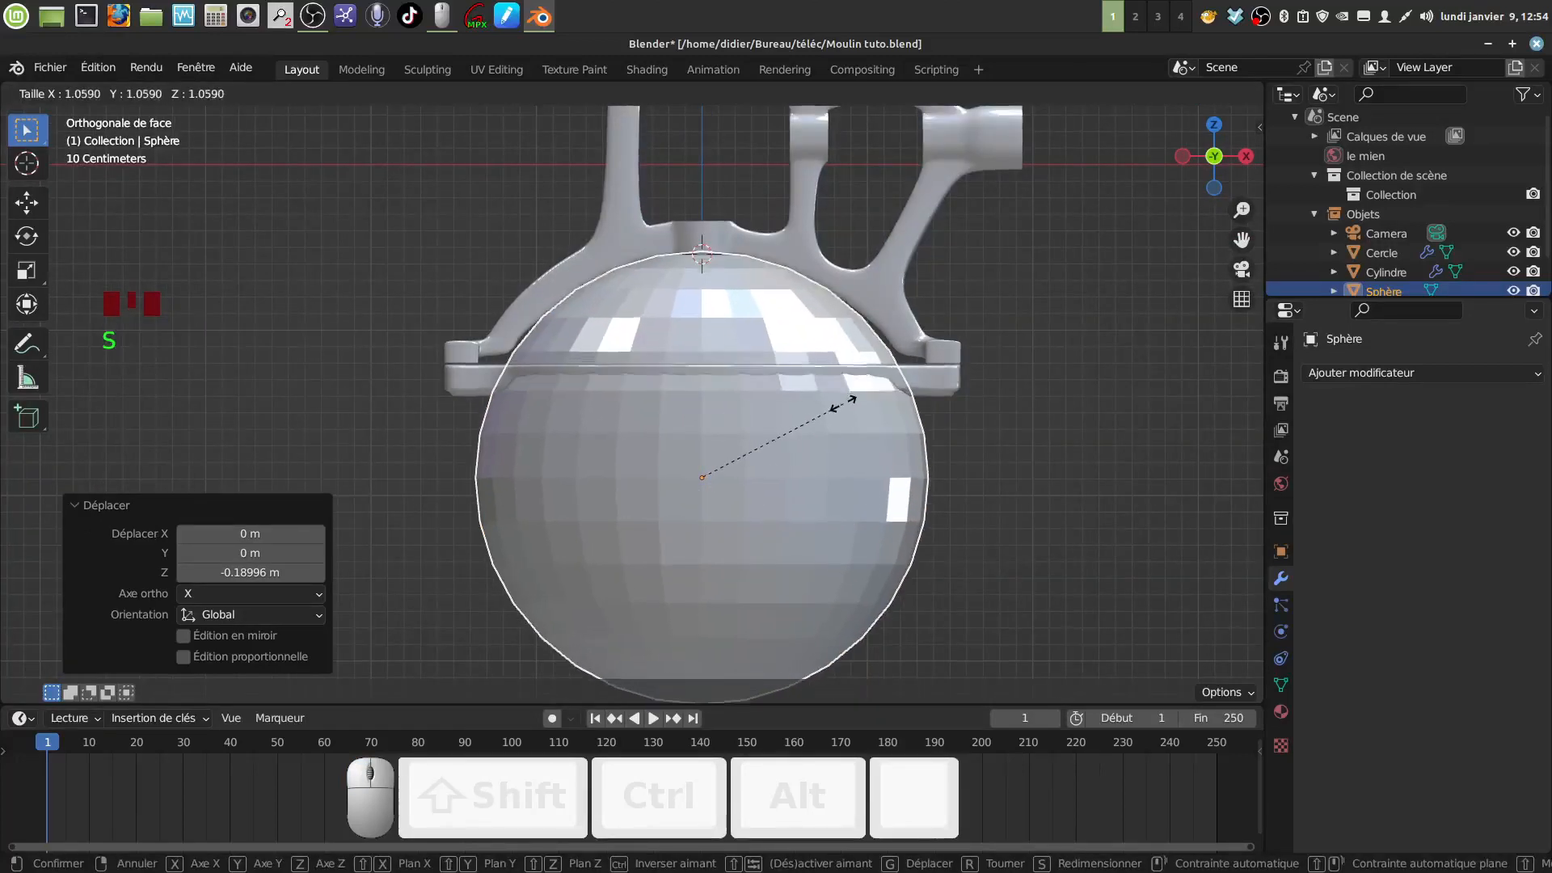
left_click(843, 402)
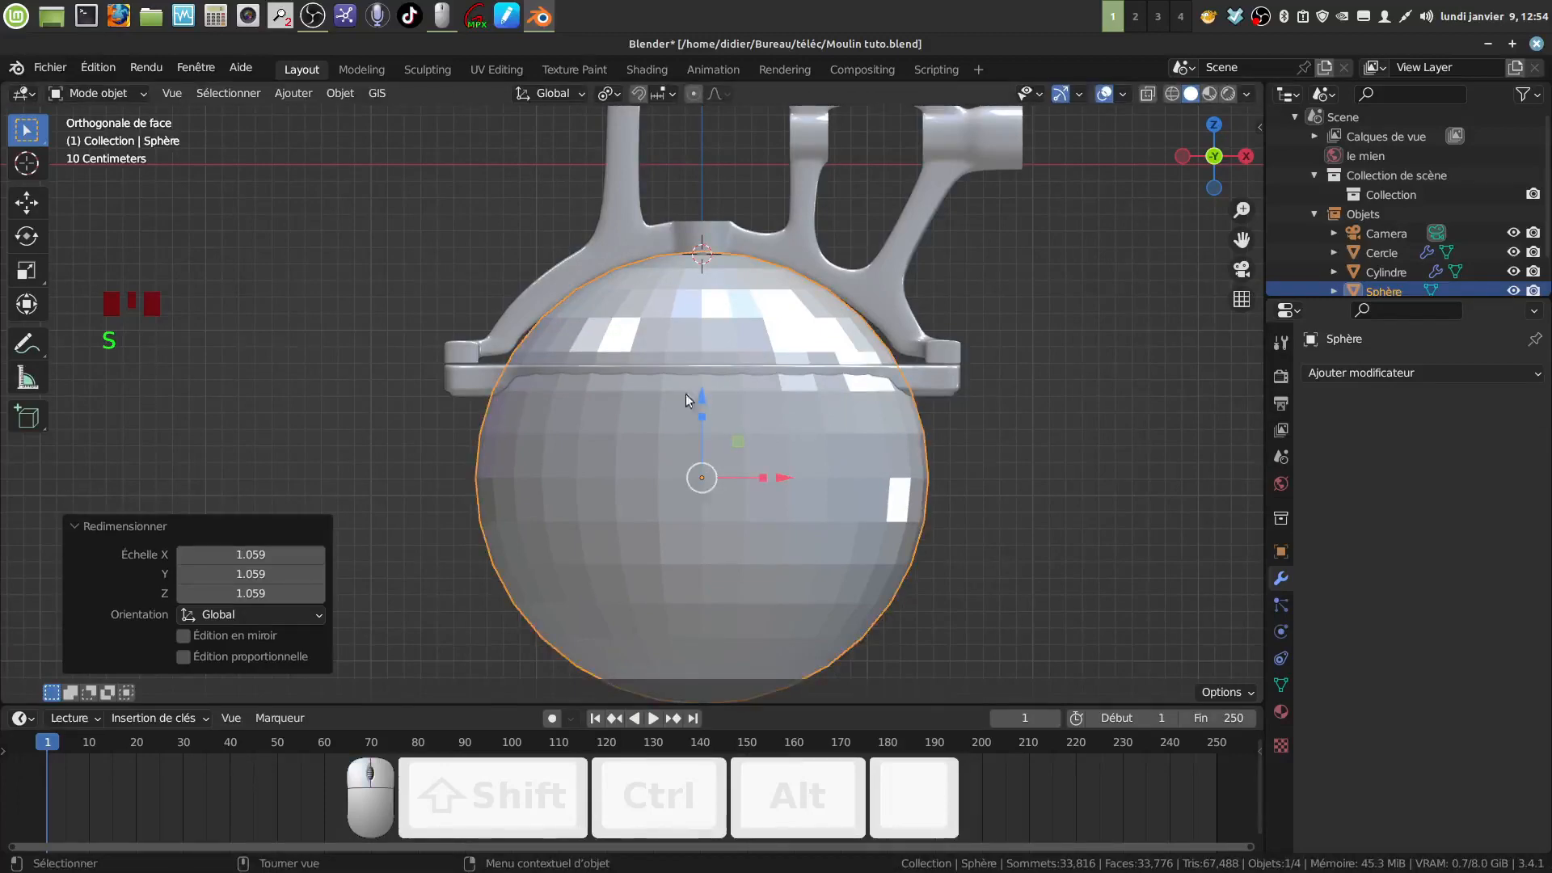
left_click_drag(686, 400, 696, 405)
scroll(778, 409, "up", 2)
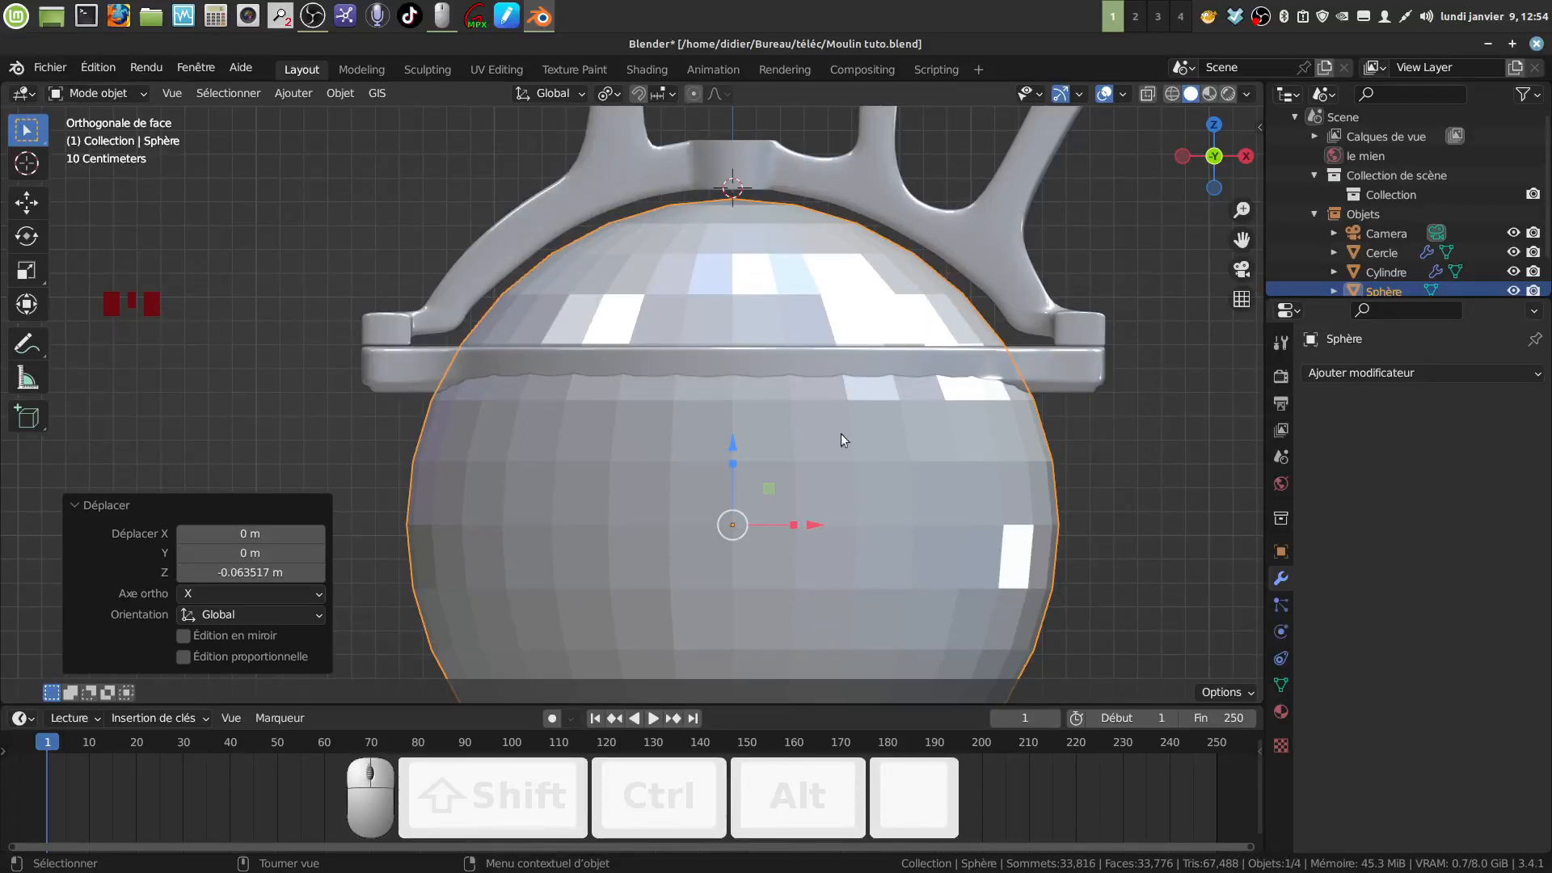
Delete the ring of sphere faces level with the underside of the bowl's collar
middle_click_drag(912, 406, 922, 458)
mouse_move(725, 366)
middle_mouse_down()
mouse_move(833, 352)
mouse_move(885, 317)
mouse_move(785, 373)
mouse_move(745, 351)
middle_mouse_up()
key("Tab")
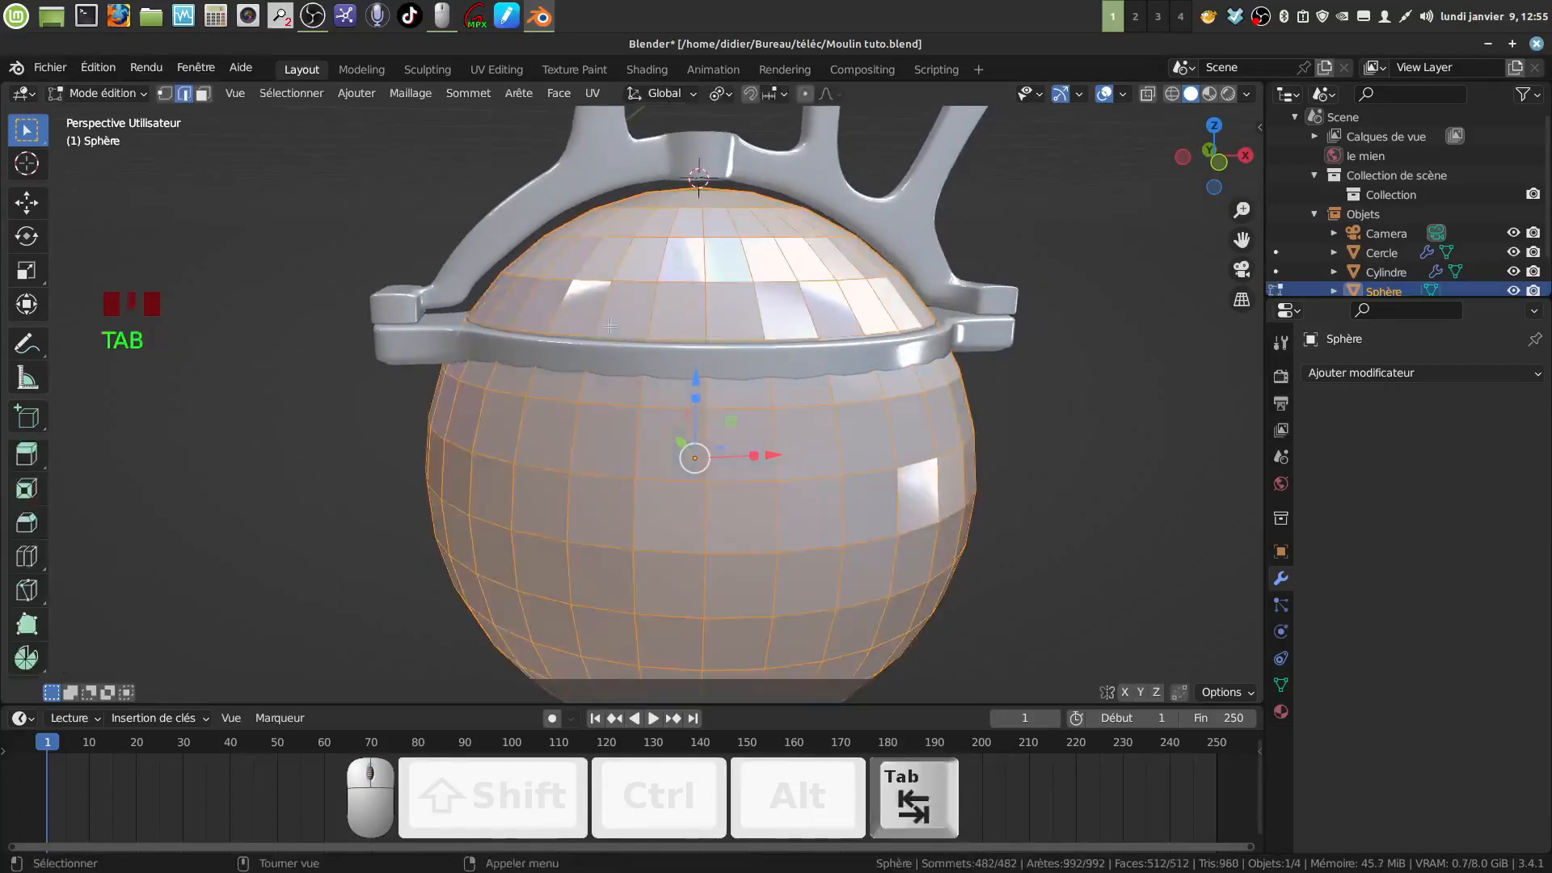
left_click(203, 94)
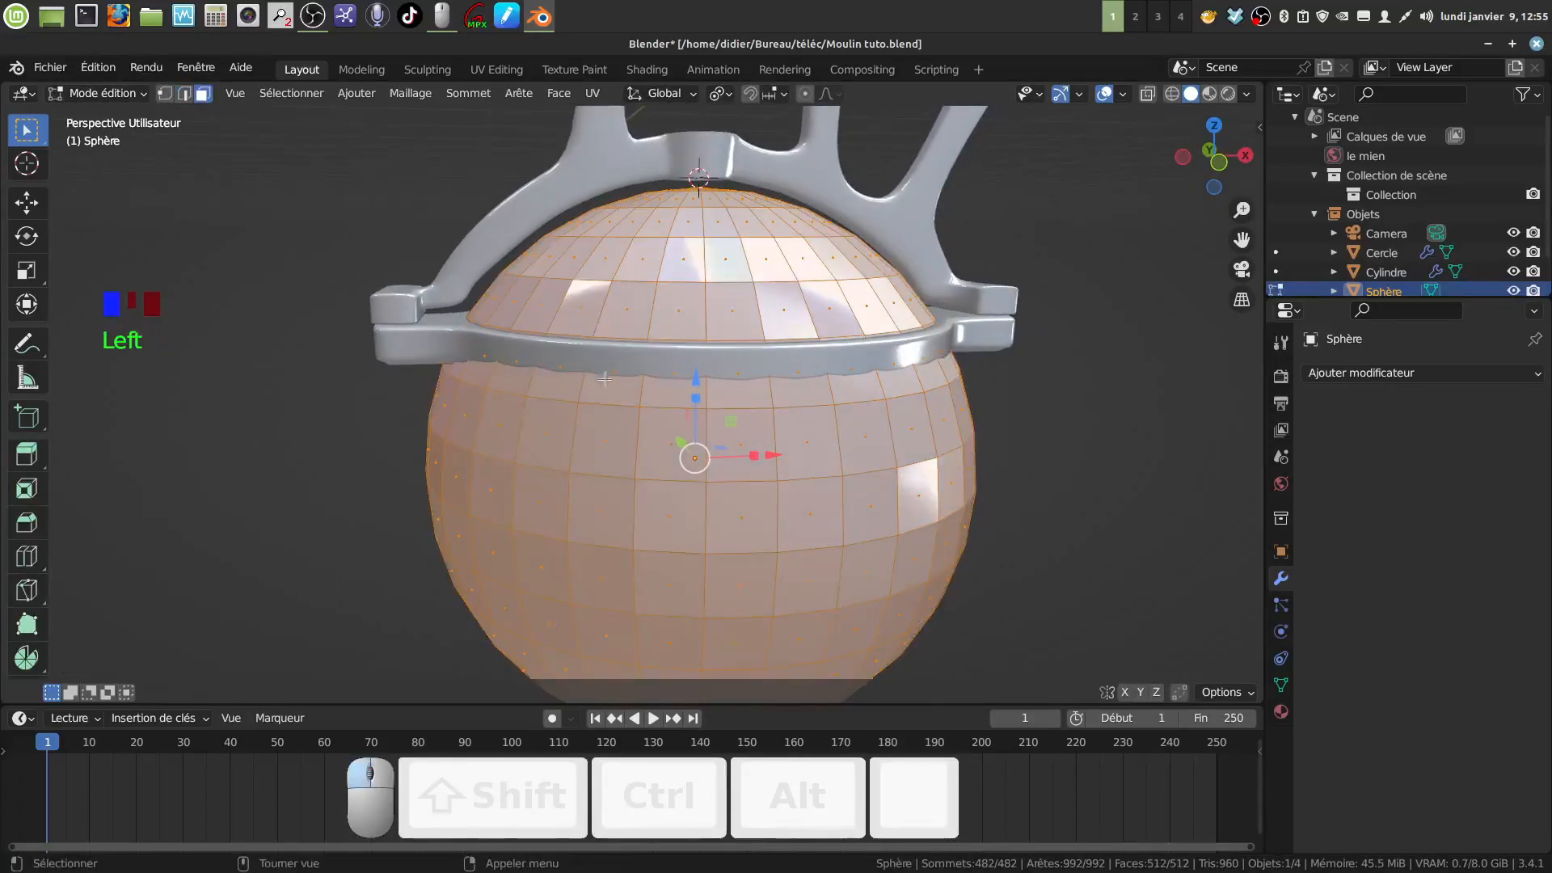
left_click(583, 391, "alt")
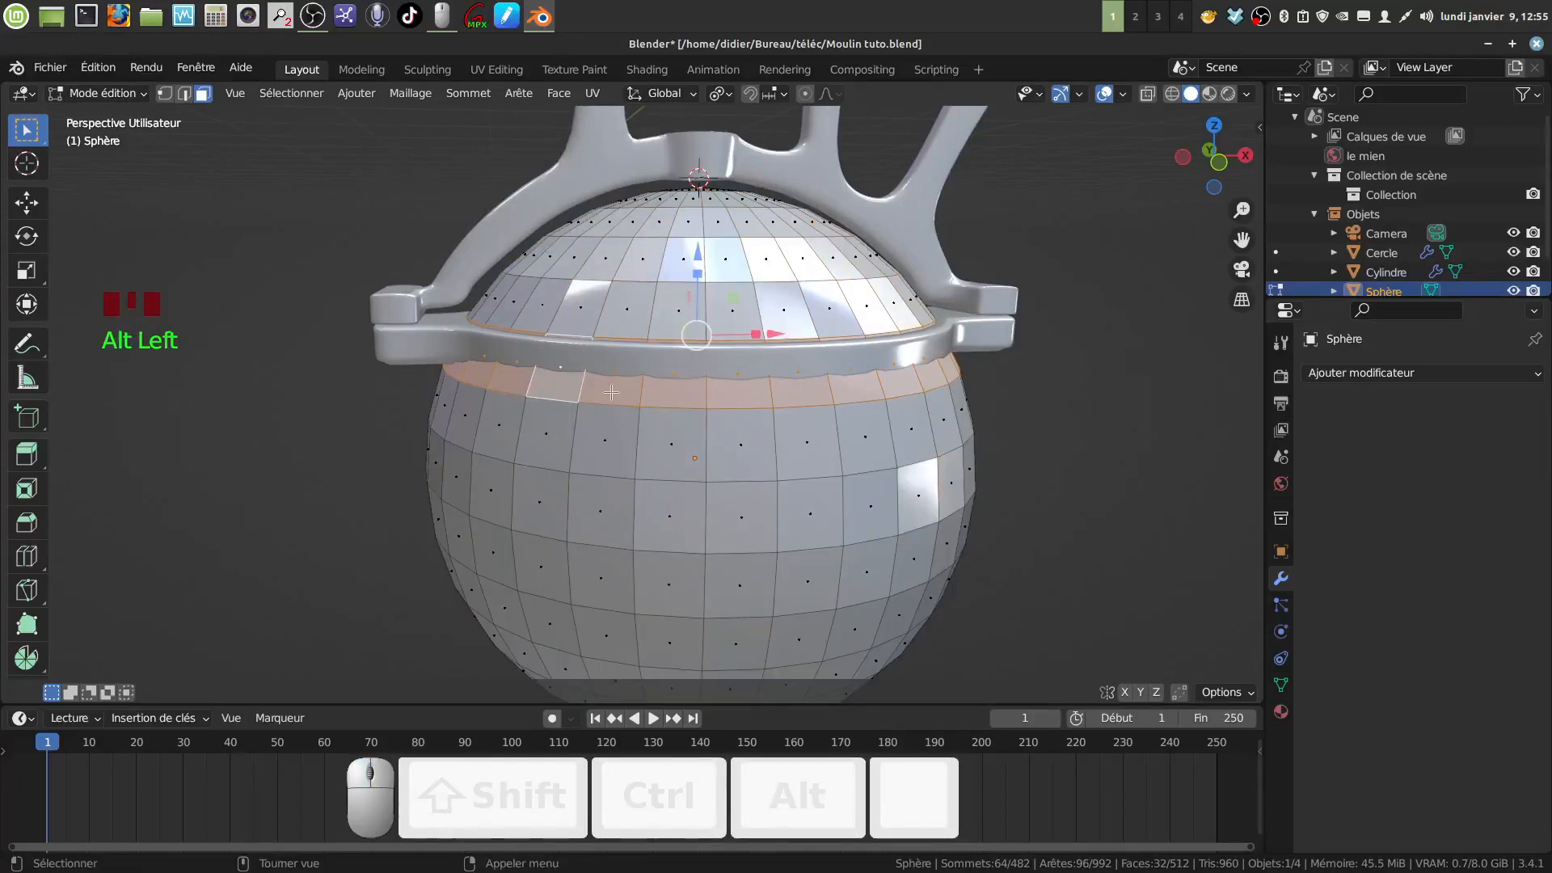
key("x")
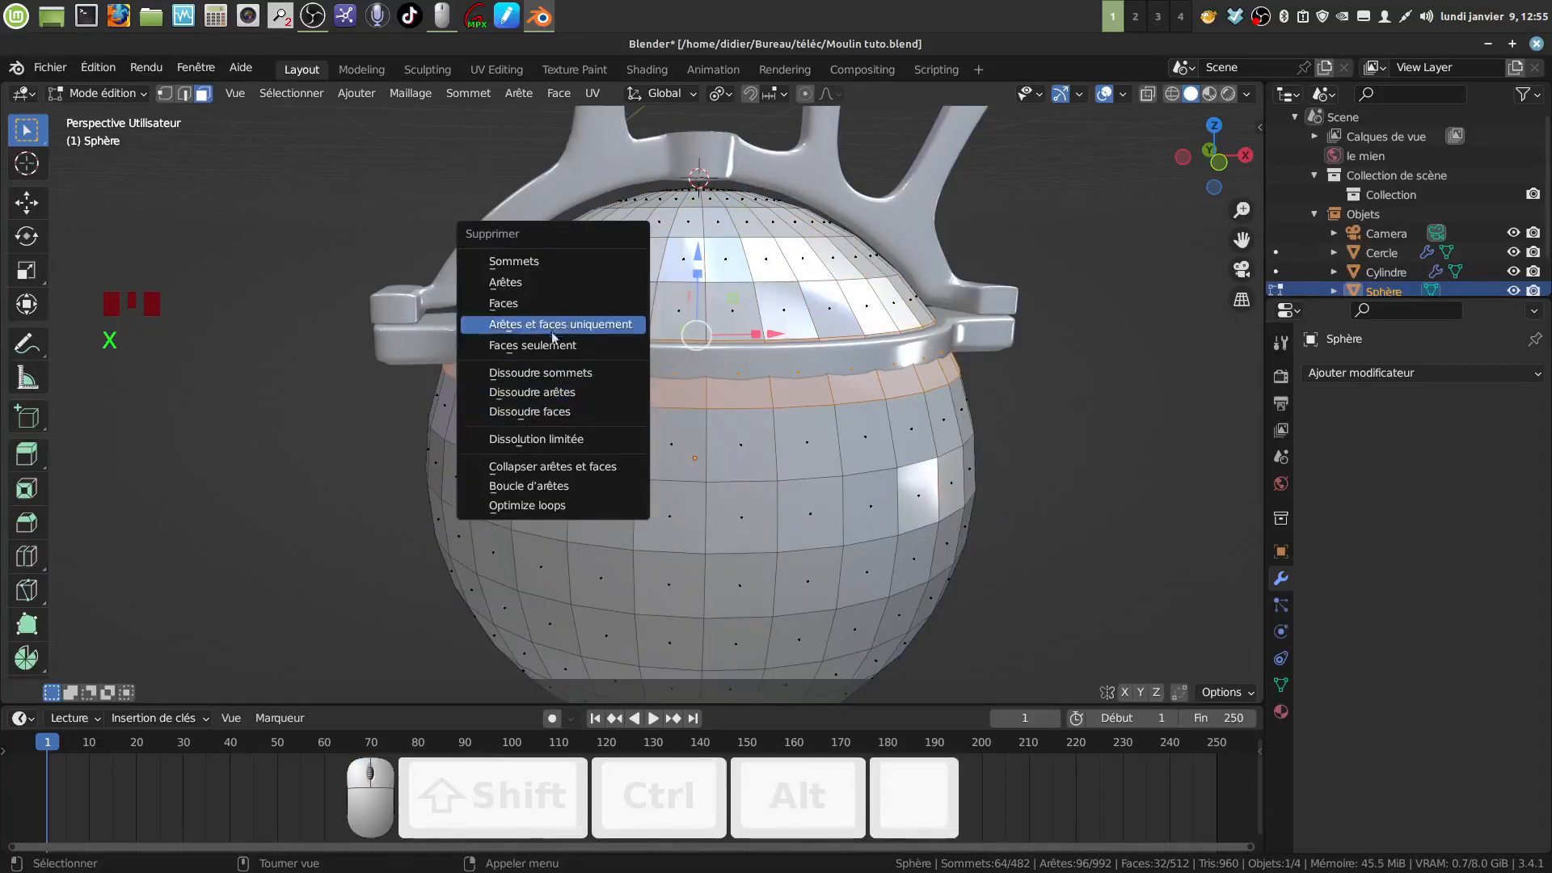
left_click(537, 305)
Delete the detached lower part of the sphere below the bowl's collar, keeping only the dome
left_click(643, 451)
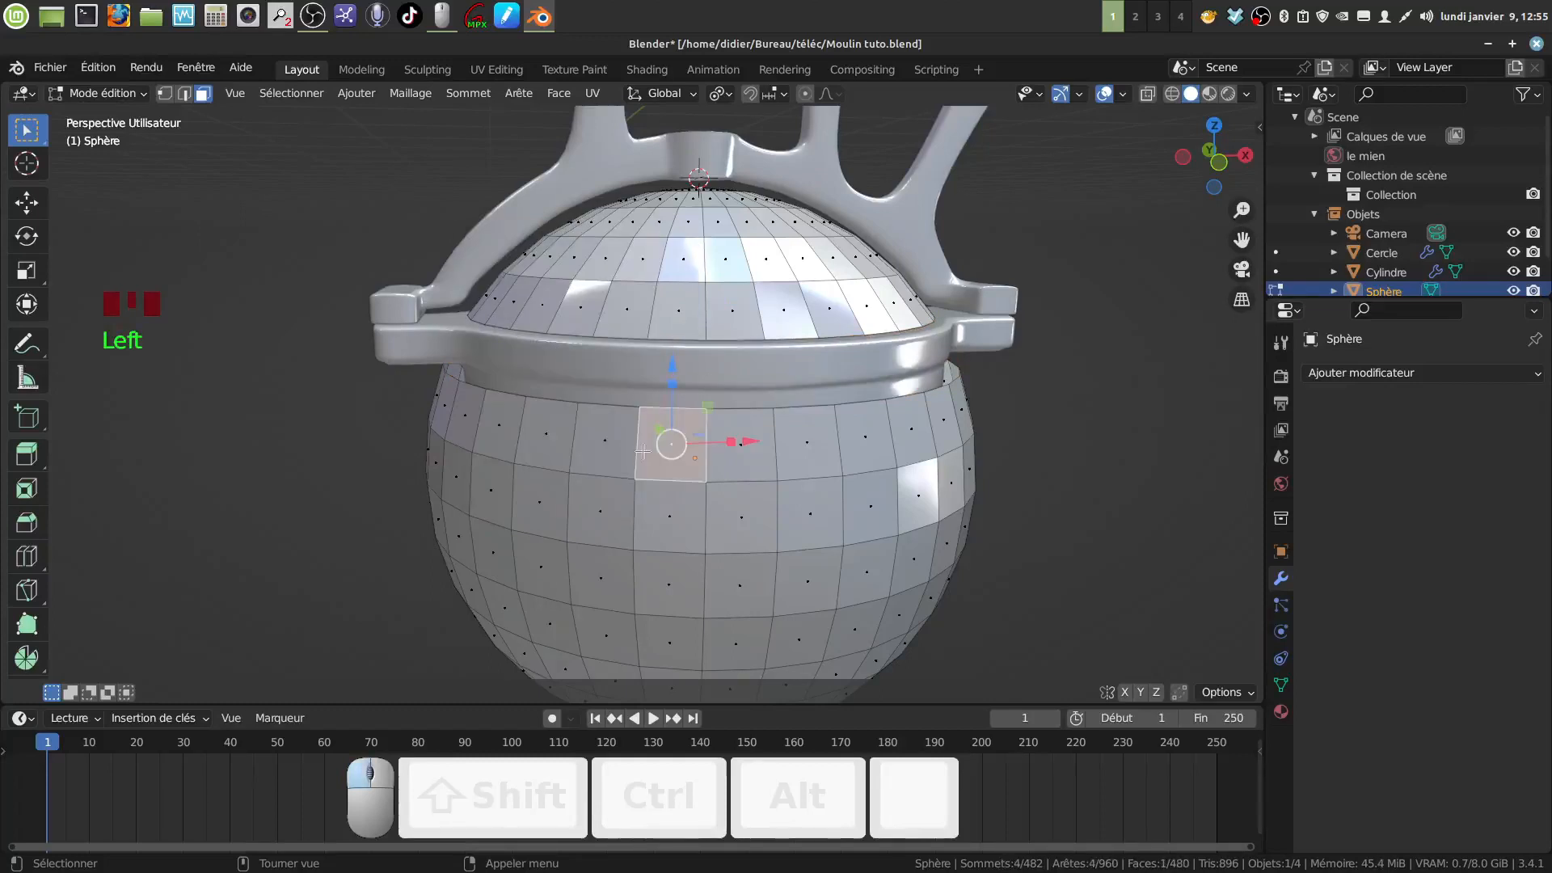
key("ctrl+l")
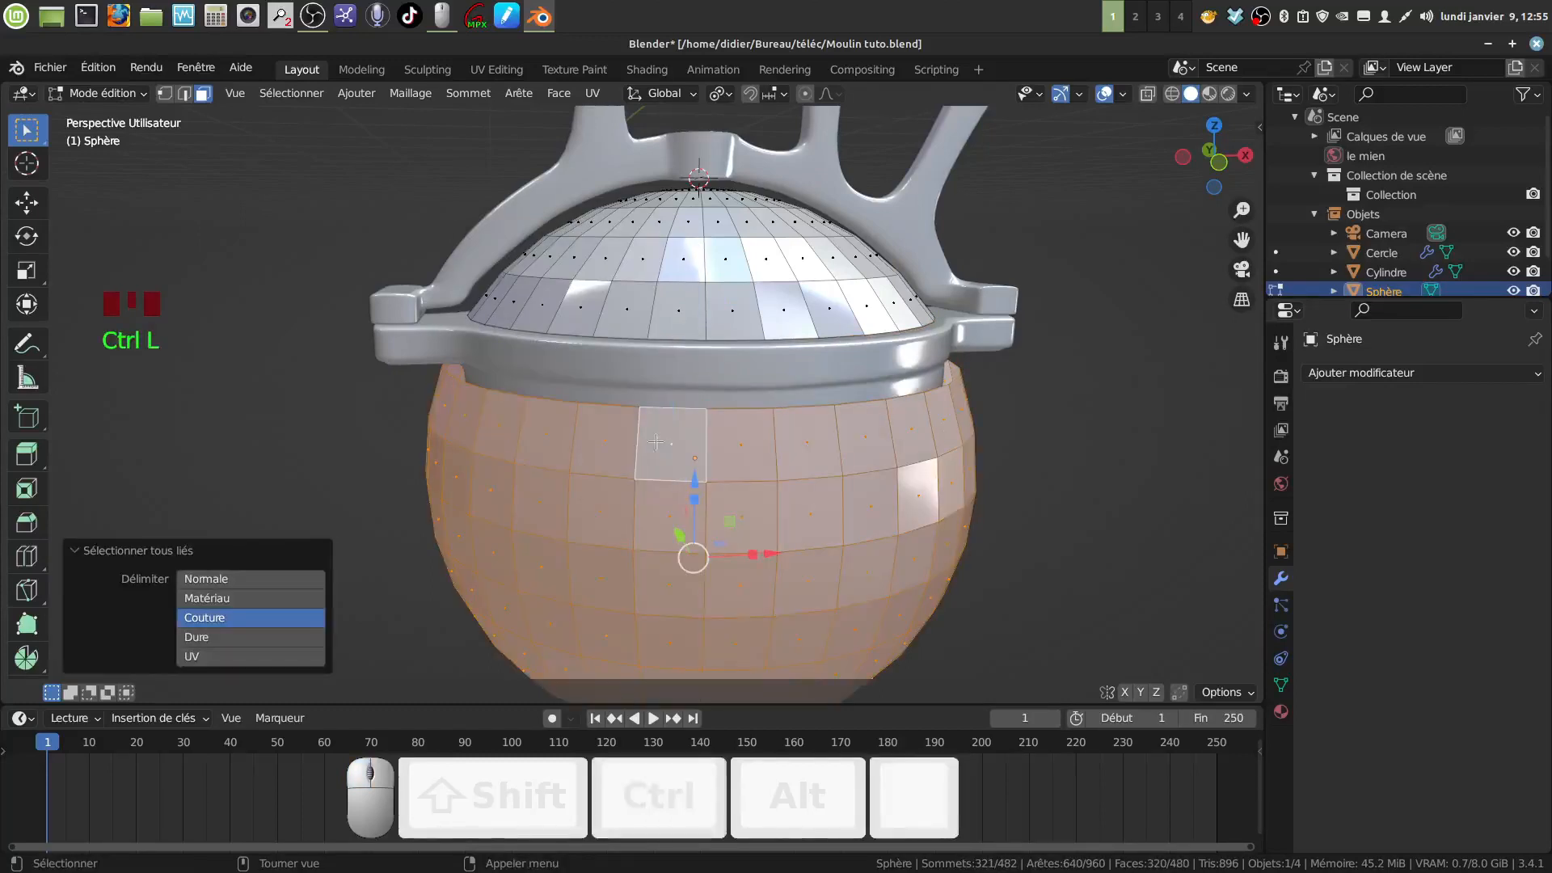
key("x")
left_click(656, 441)
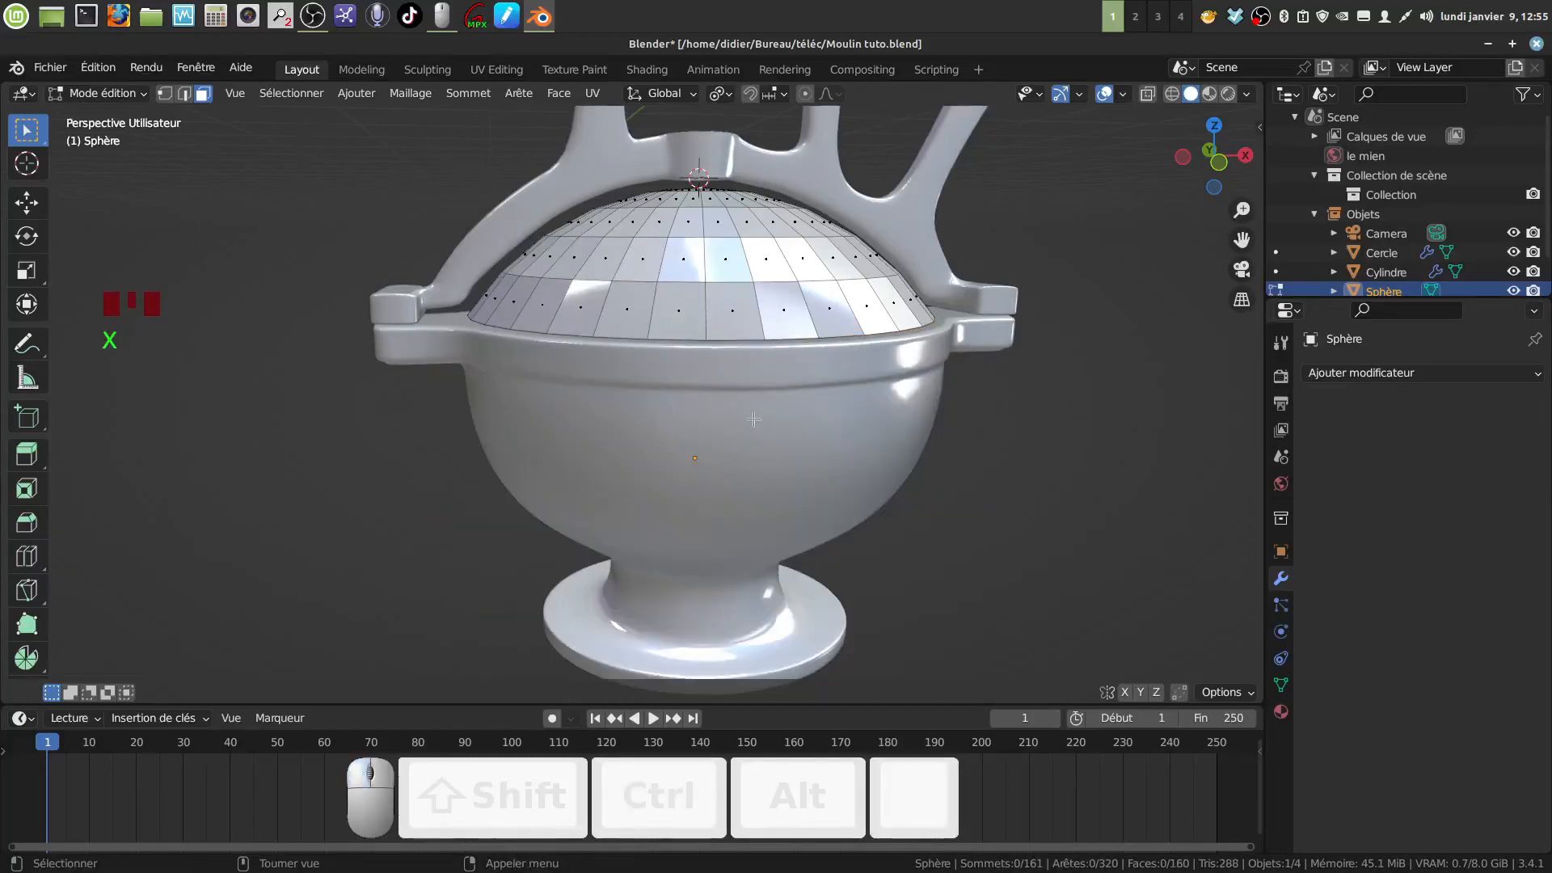
Extrude the dome's bottom edge loop outward at a scale of about 1.054 to form a flat rim over the bowl's edge
middle_click_drag(656, 442, 772, 459)
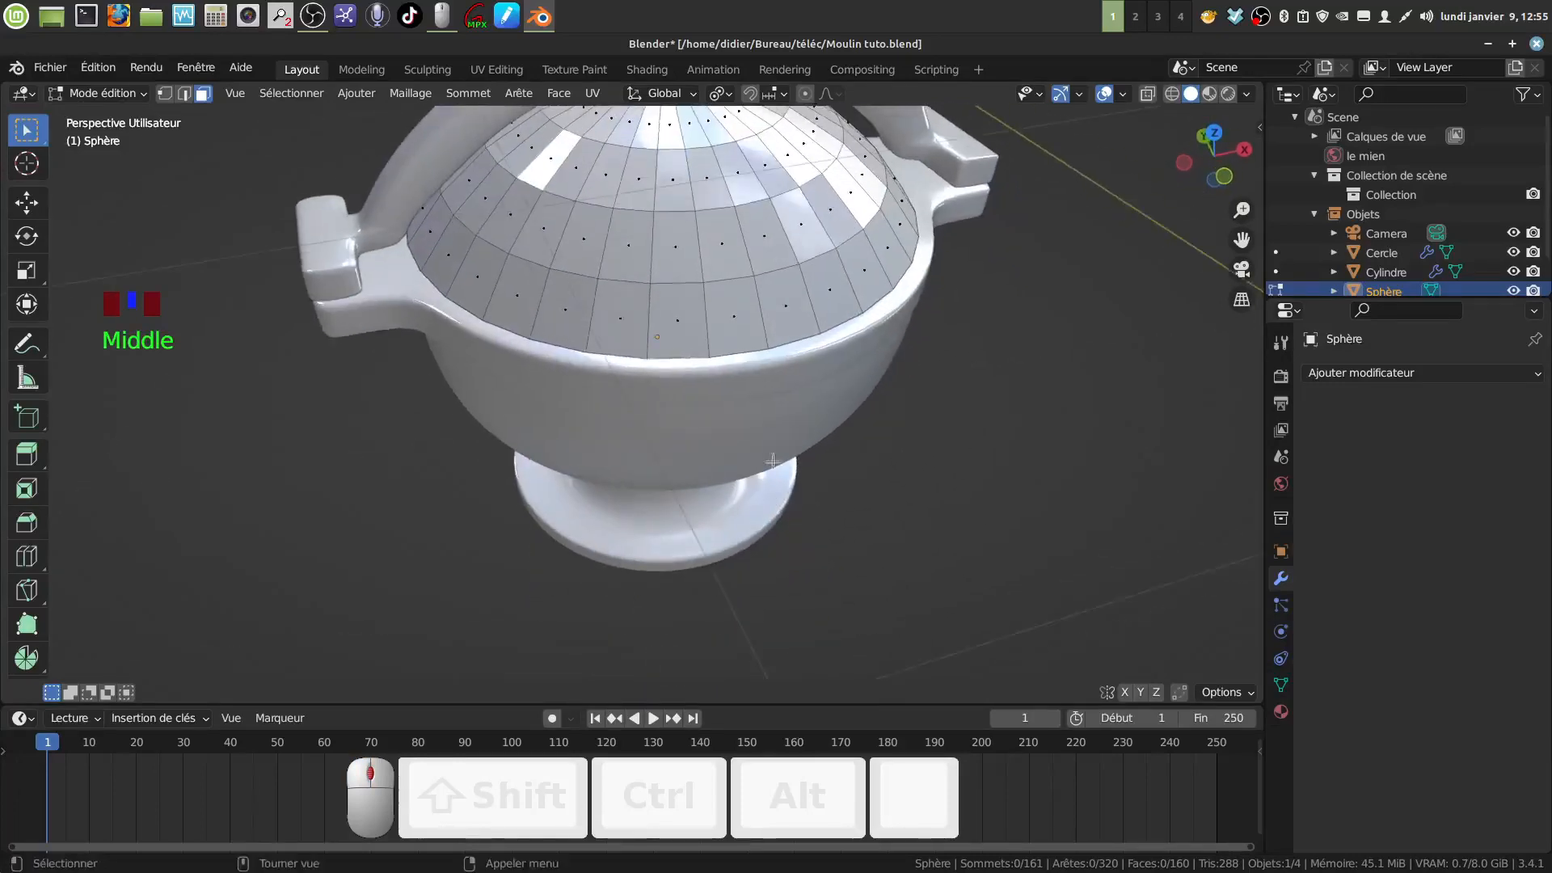
middle_click_drag(762, 388, 776, 459, "shift")
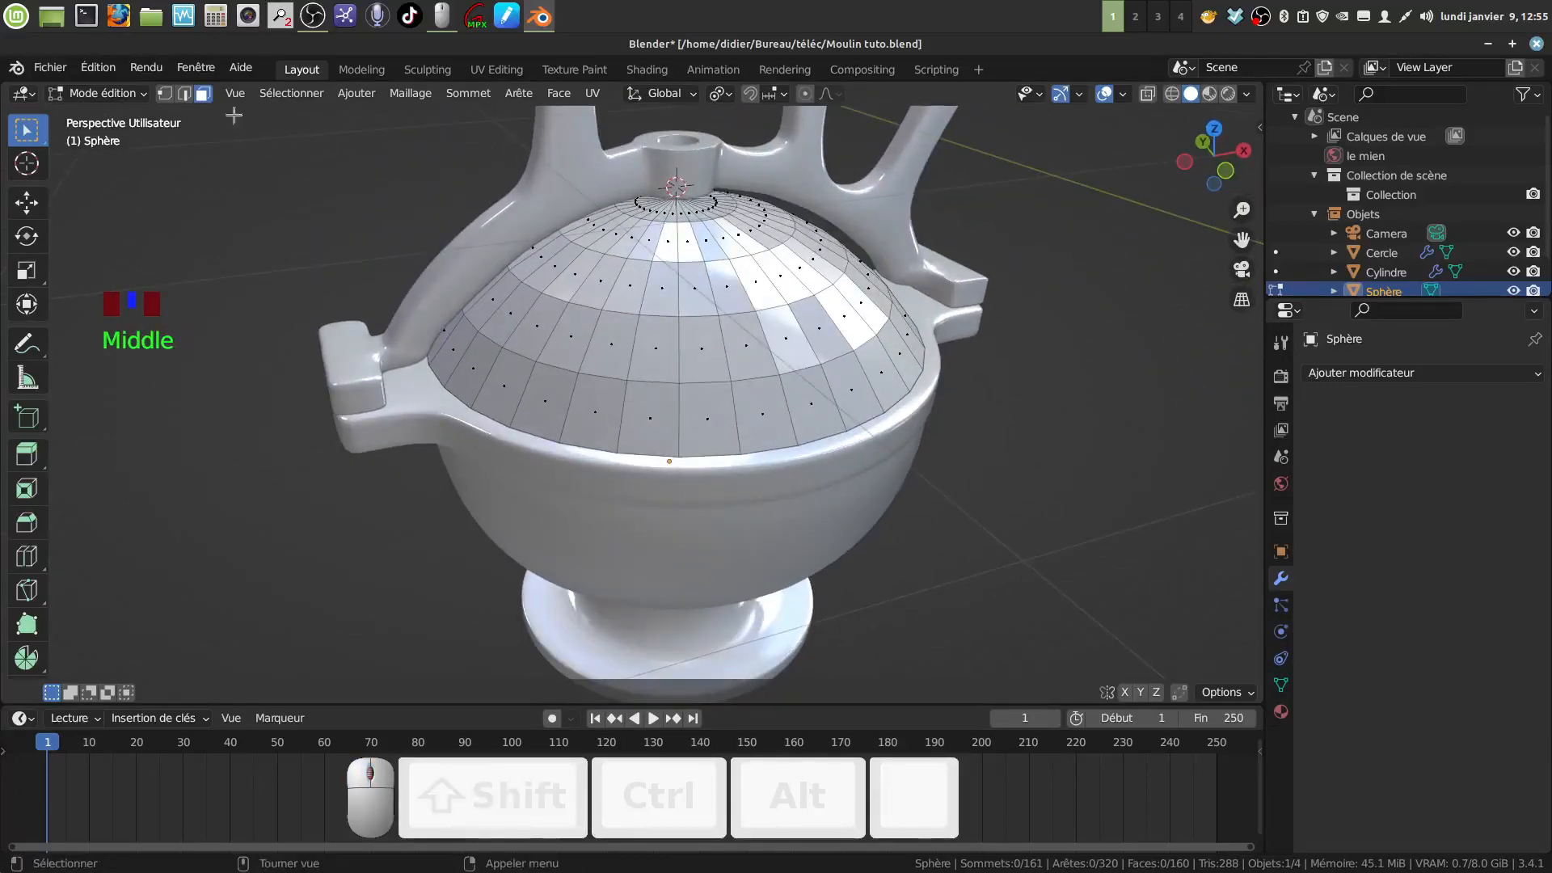
left_click(185, 95)
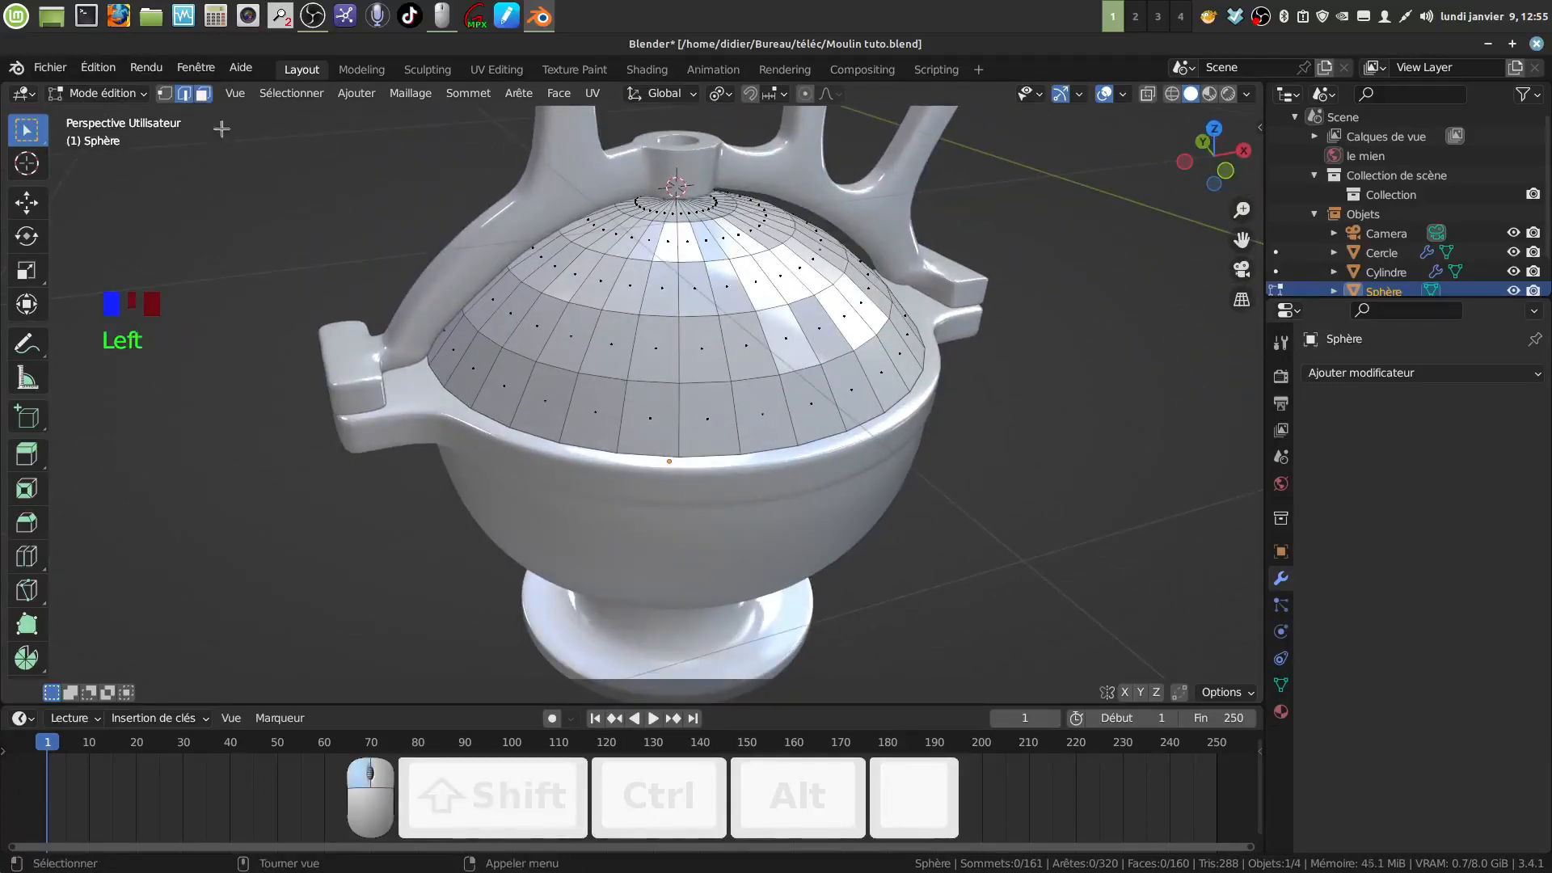
left_click(772, 447, "alt")
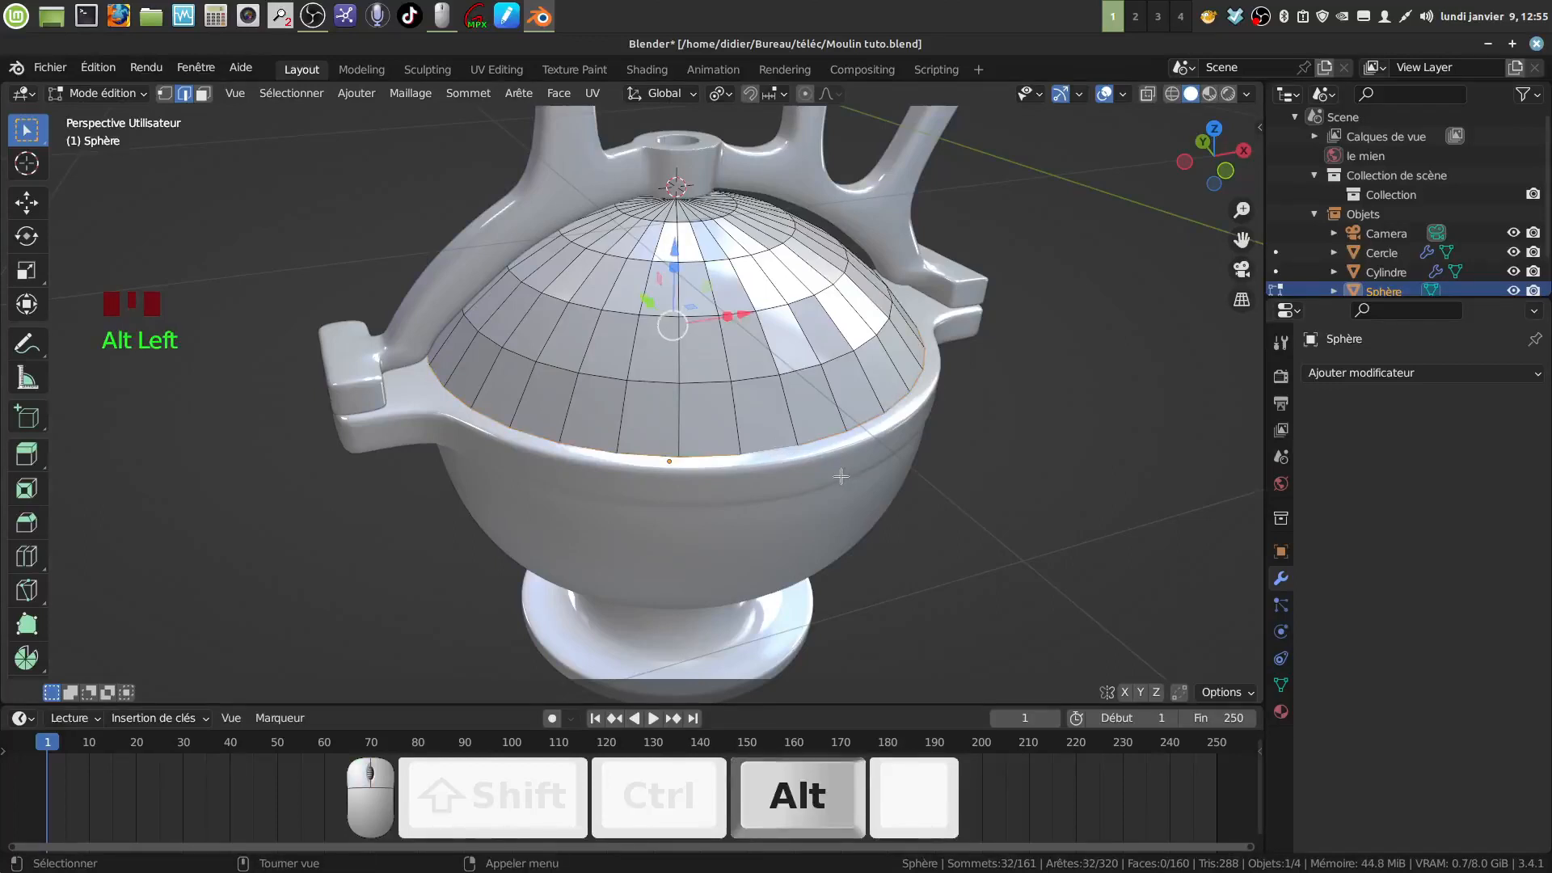
key("e")
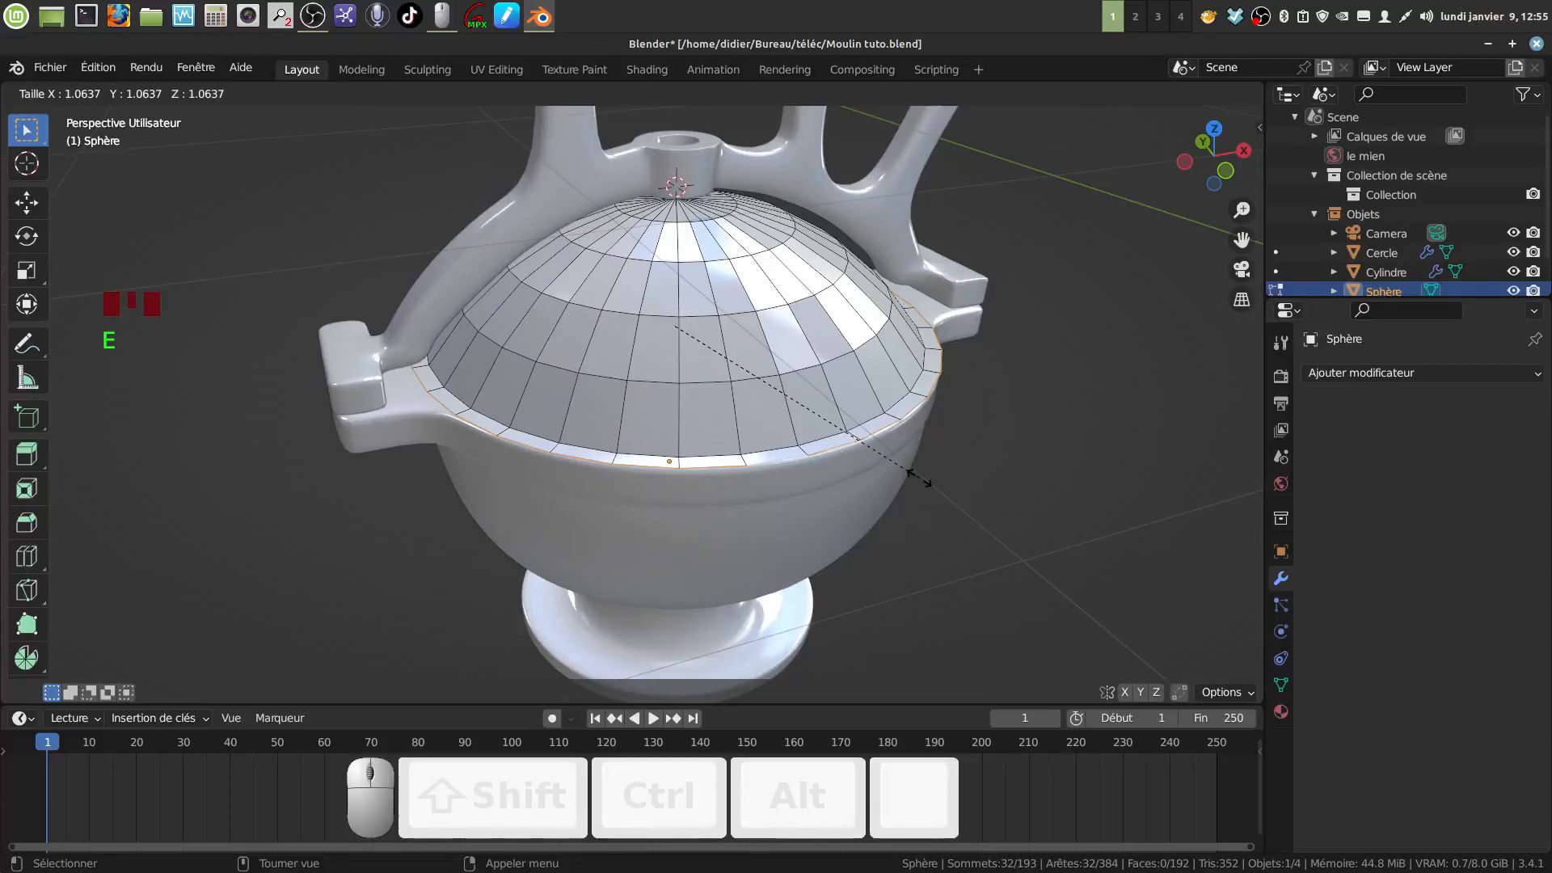
left_click(914, 473)
Bevel the edge loop between the dome and its rim with a width of about 0.0107 m and 2 segments
middle_click_drag(918, 458, 806, 464)
scroll(913, 467, "up", 3)
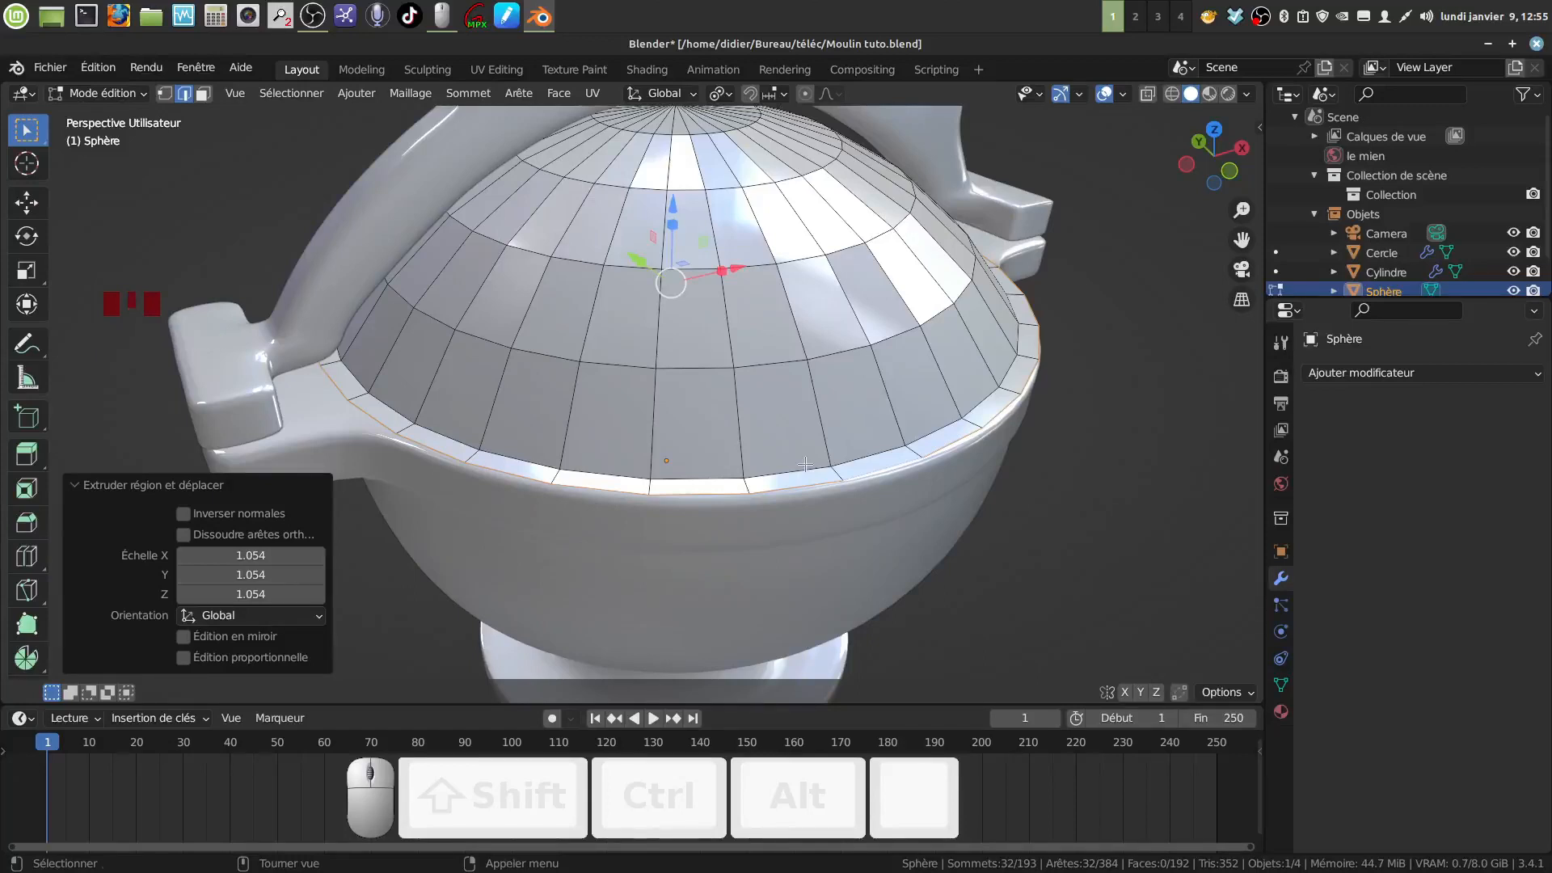
middle_click_drag(806, 464, 811, 485, "shift")
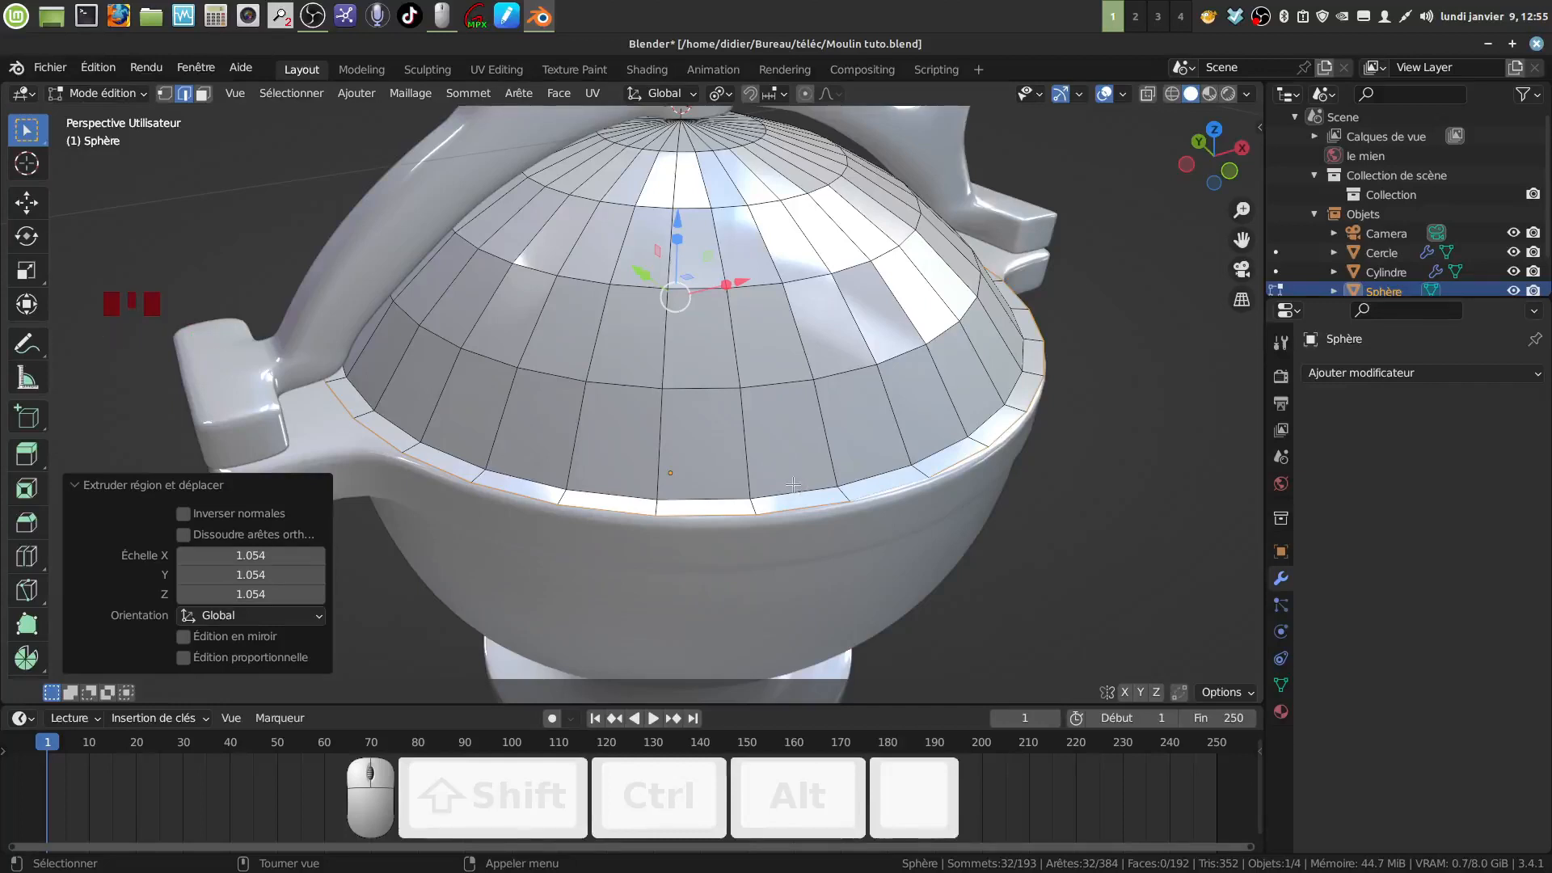
key("alt")
left_click(793, 484)
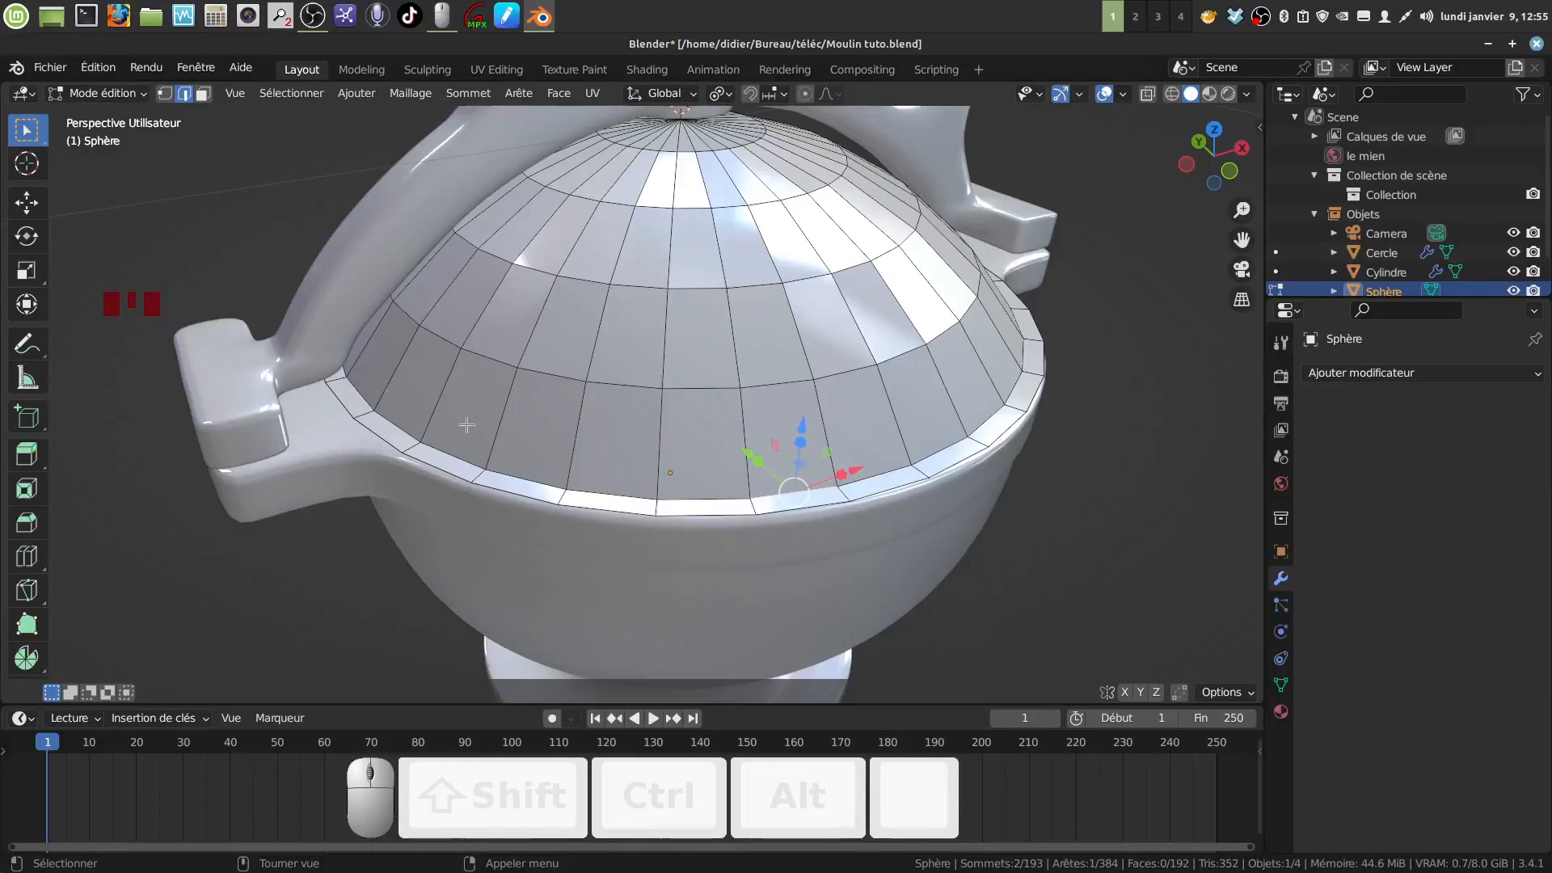
key("Delete")
key("Delete")
key("Delete")
key("Delete")
key("Delete")
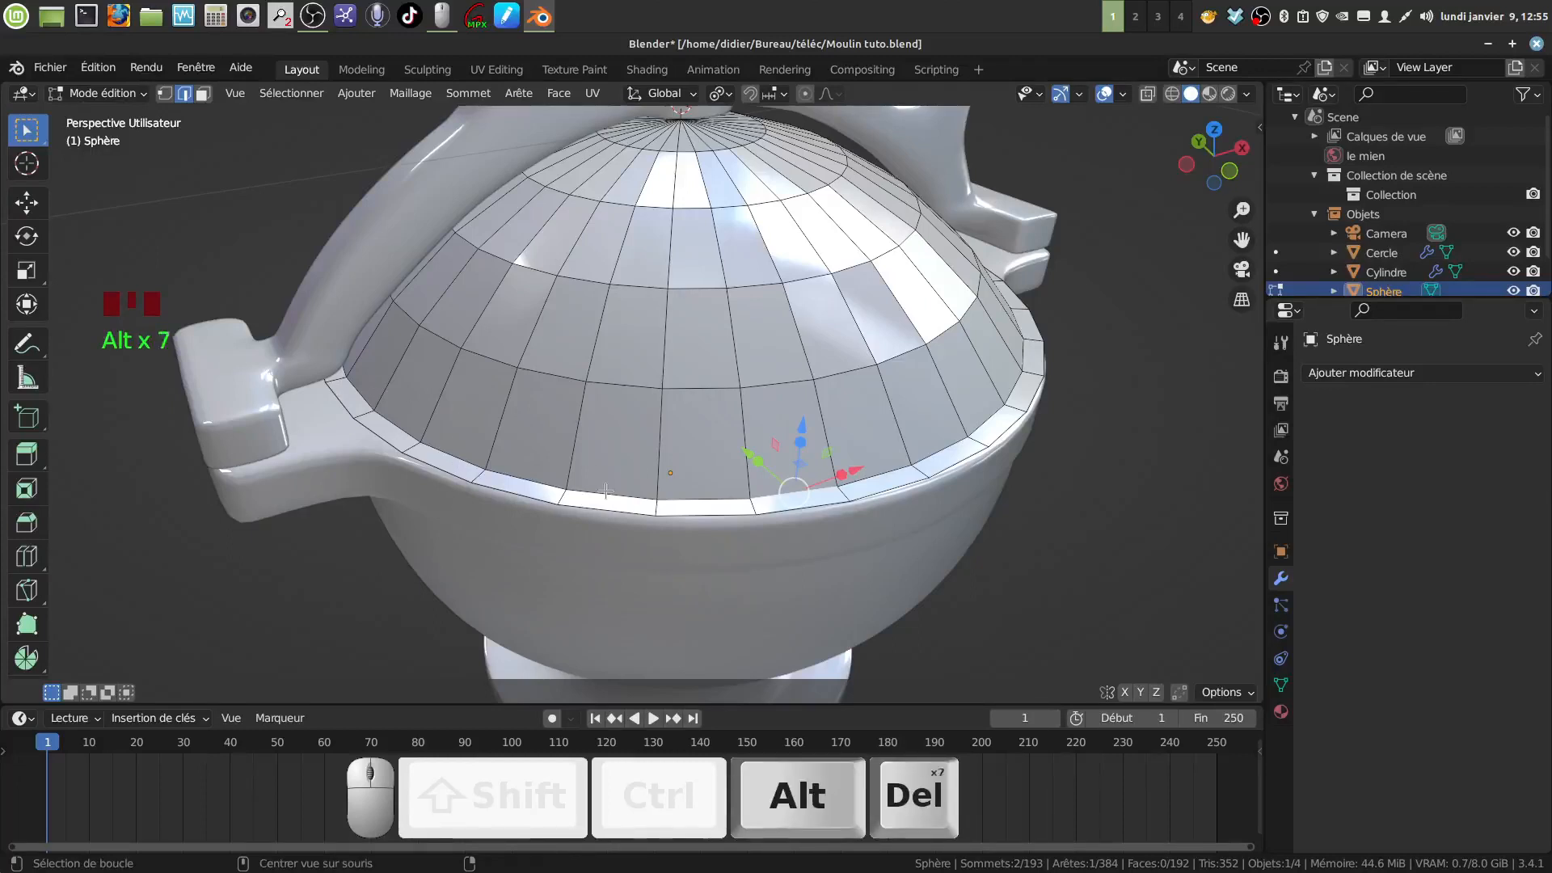
left_click(606, 491, "alt")
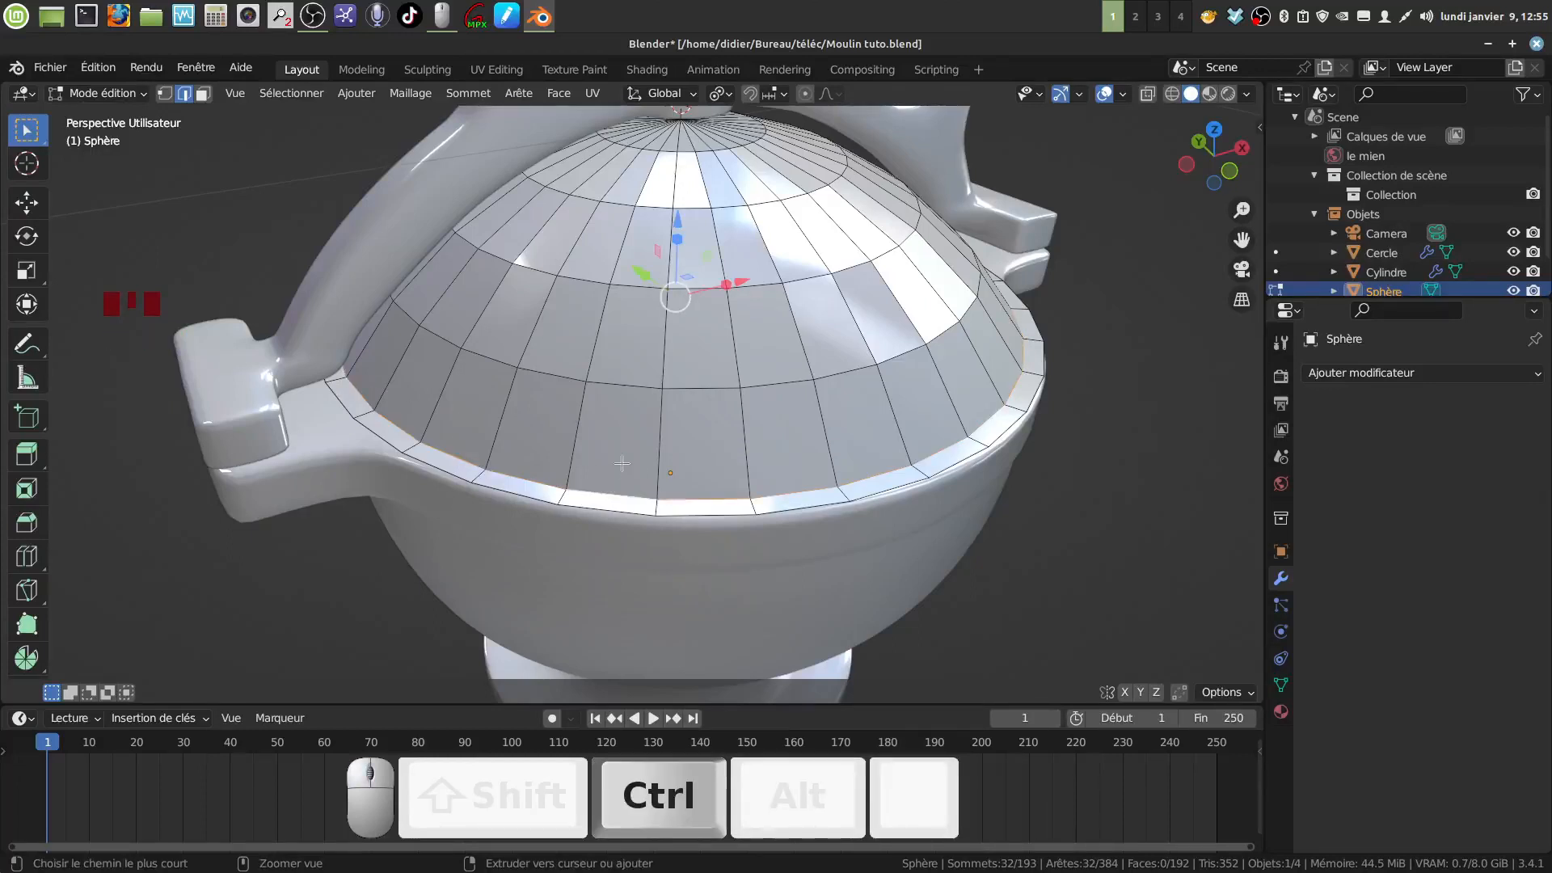
key("ctrl+b")
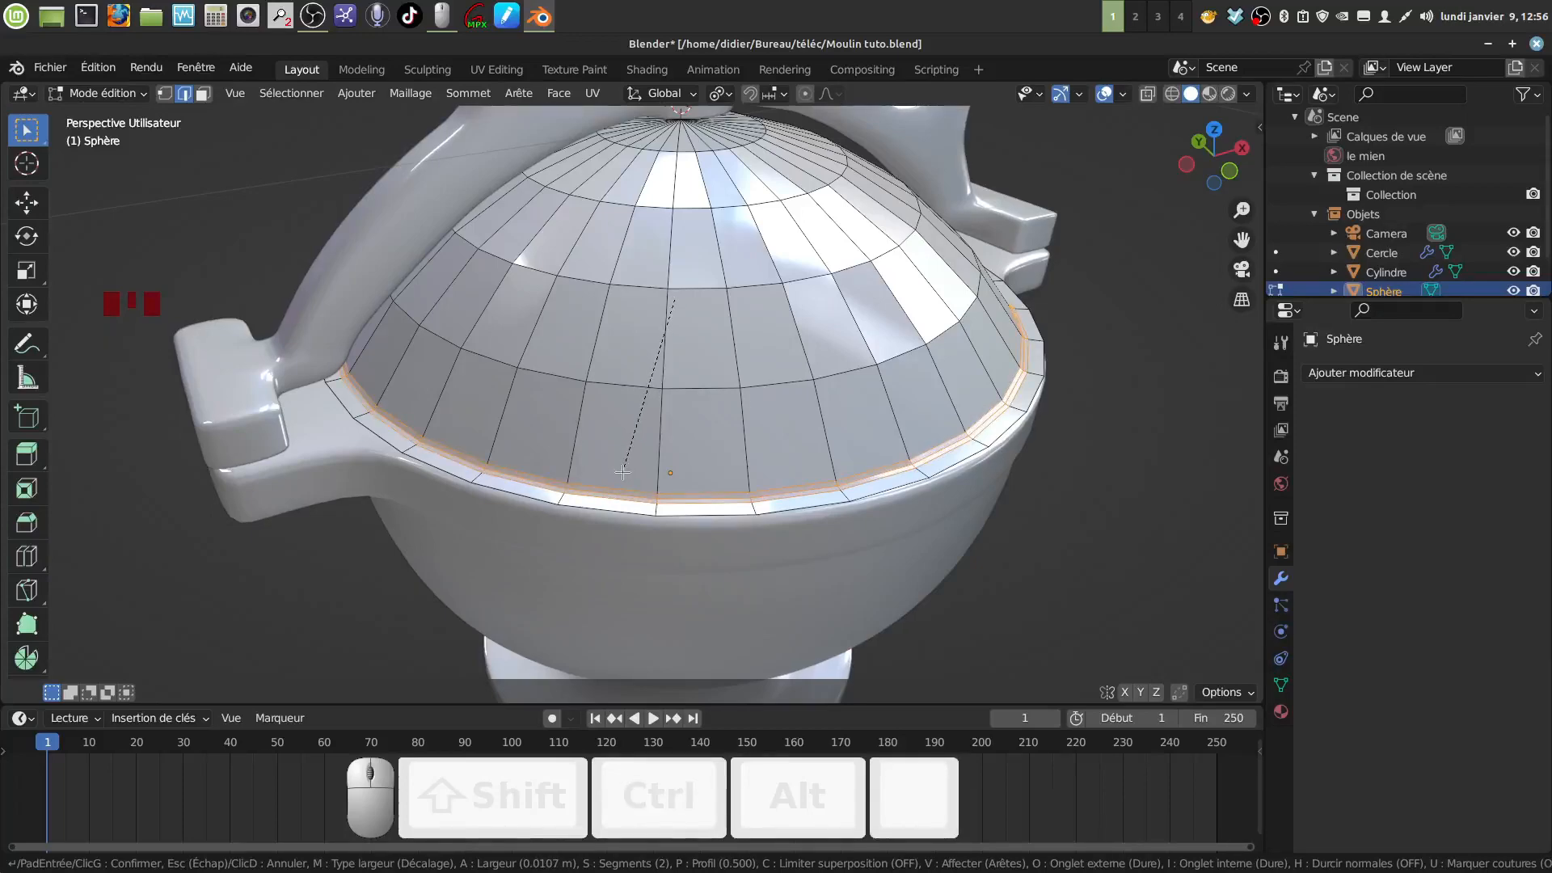
left_click(623, 473)
Delete the fan of faces around the dome's pole along with the still-selected rim bevel faces
middle_click_drag(774, 495, 705, 393)
scroll(712, 501, "up", 5)
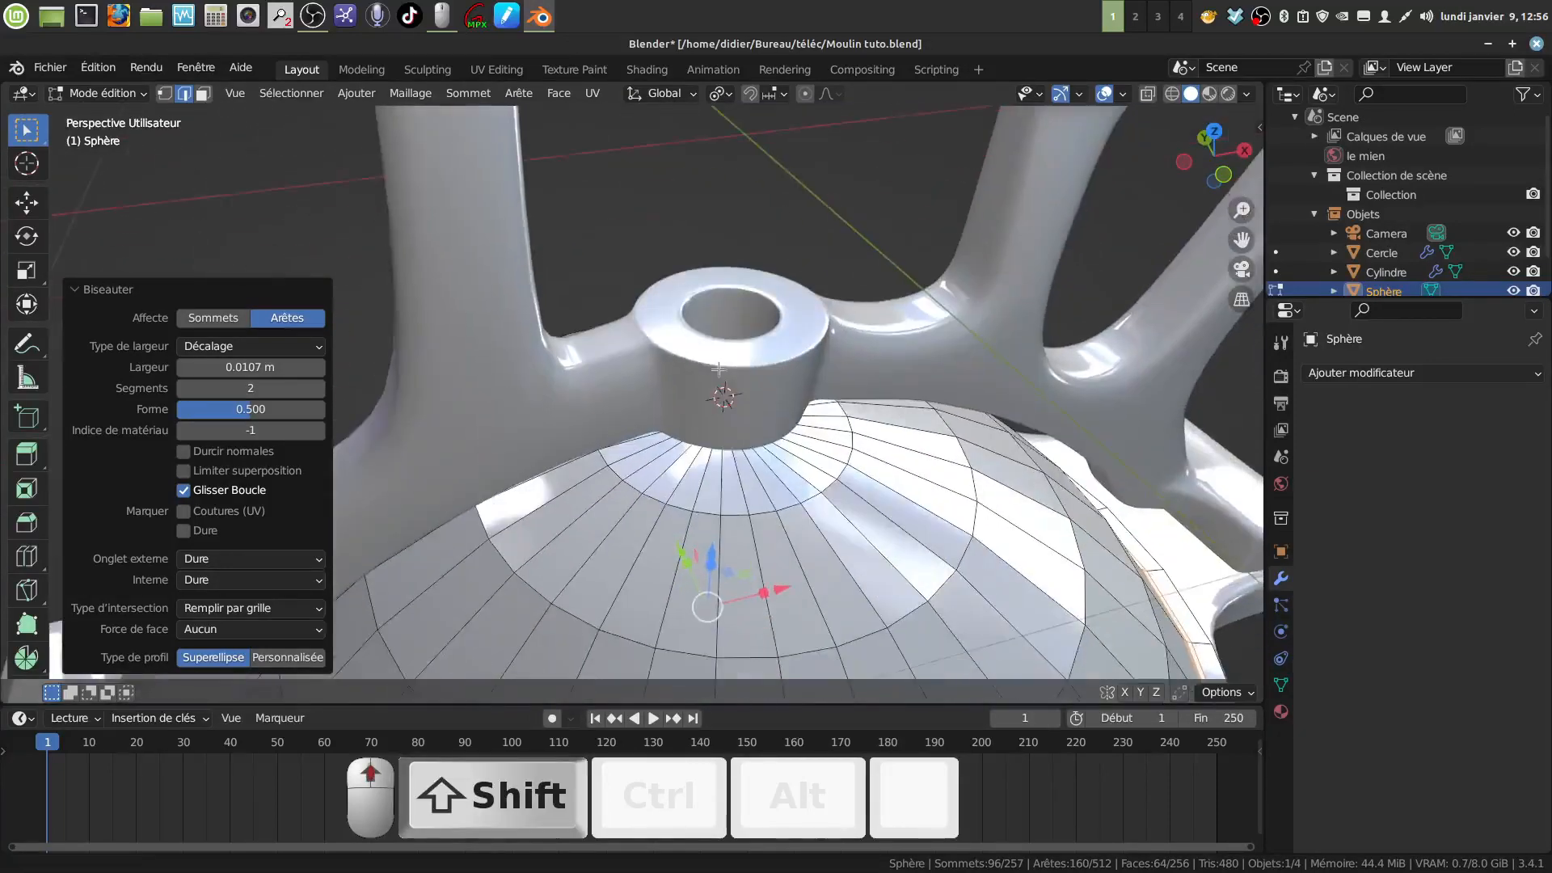
left_click(203, 93)
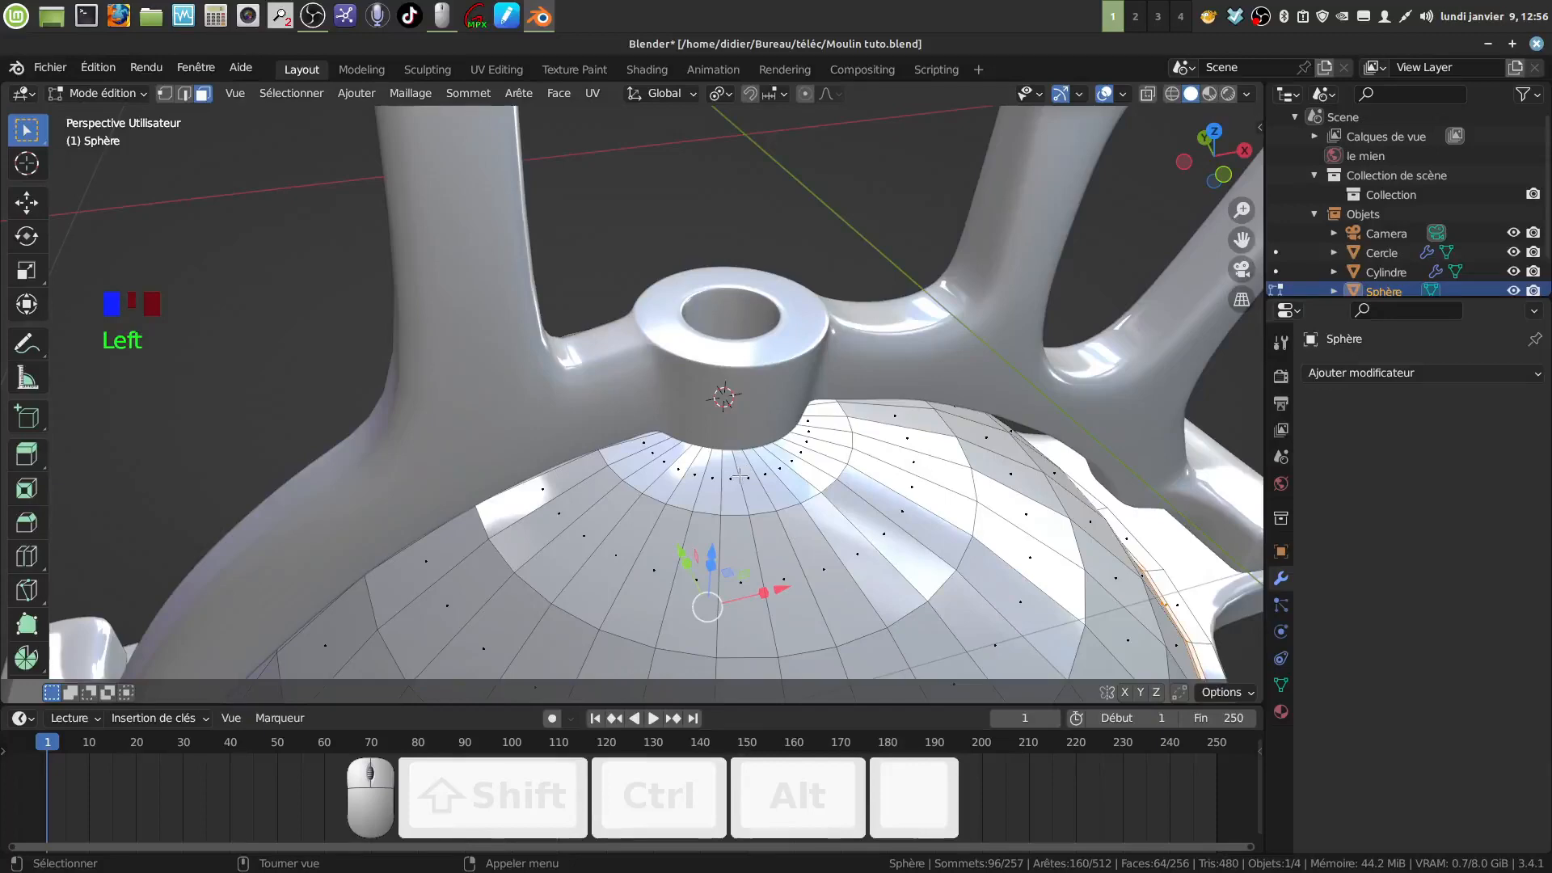
key("c")
left_click_drag(742, 475, 786, 436)
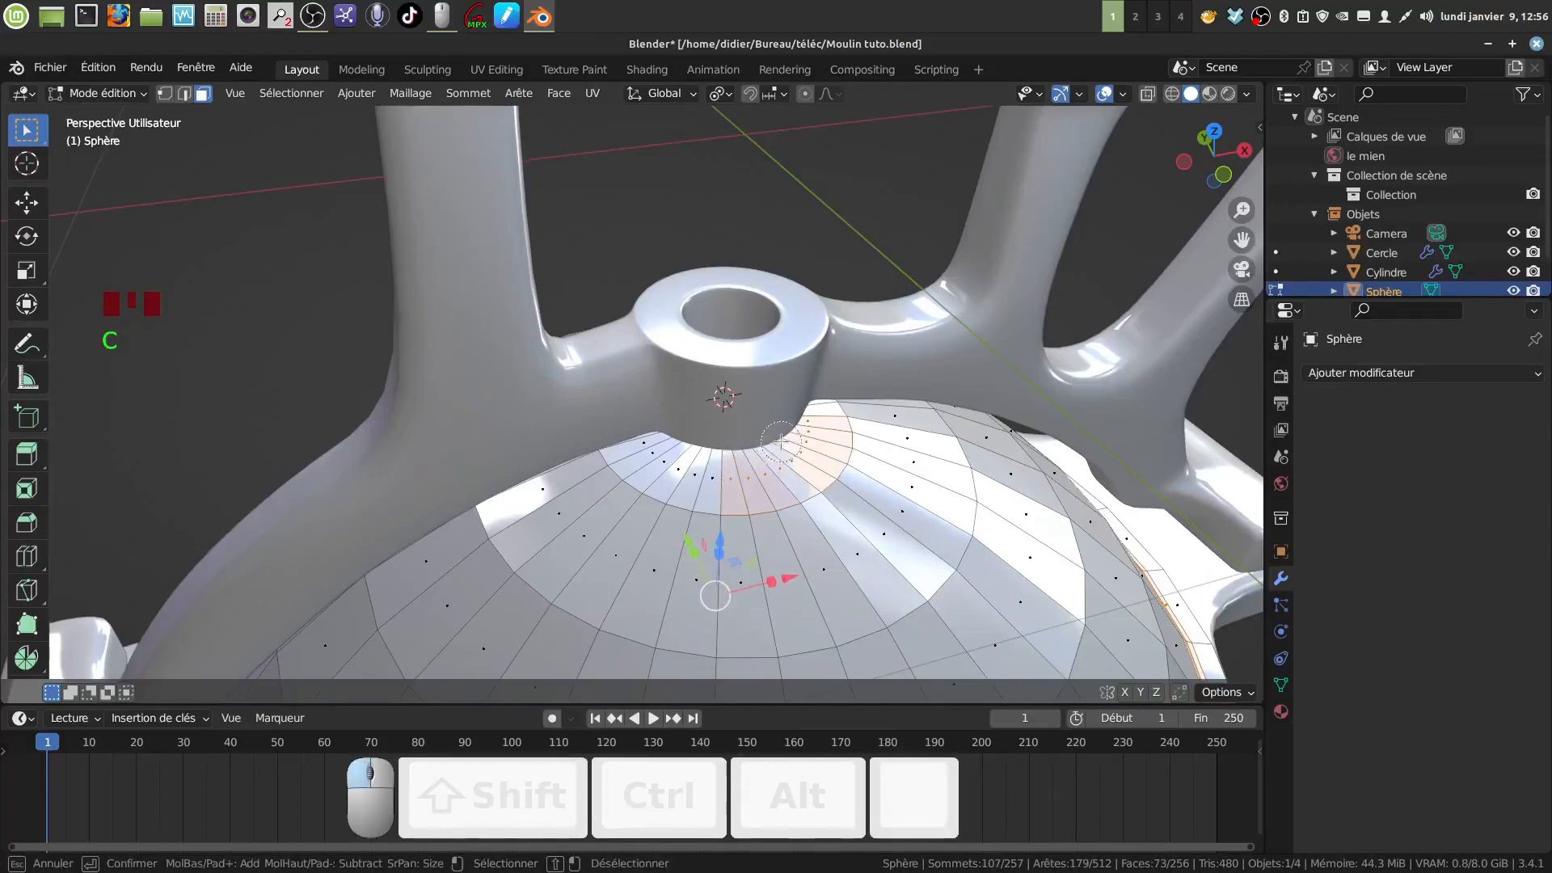
right_click(779, 439)
middle_click_drag(778, 439, 779, 389)
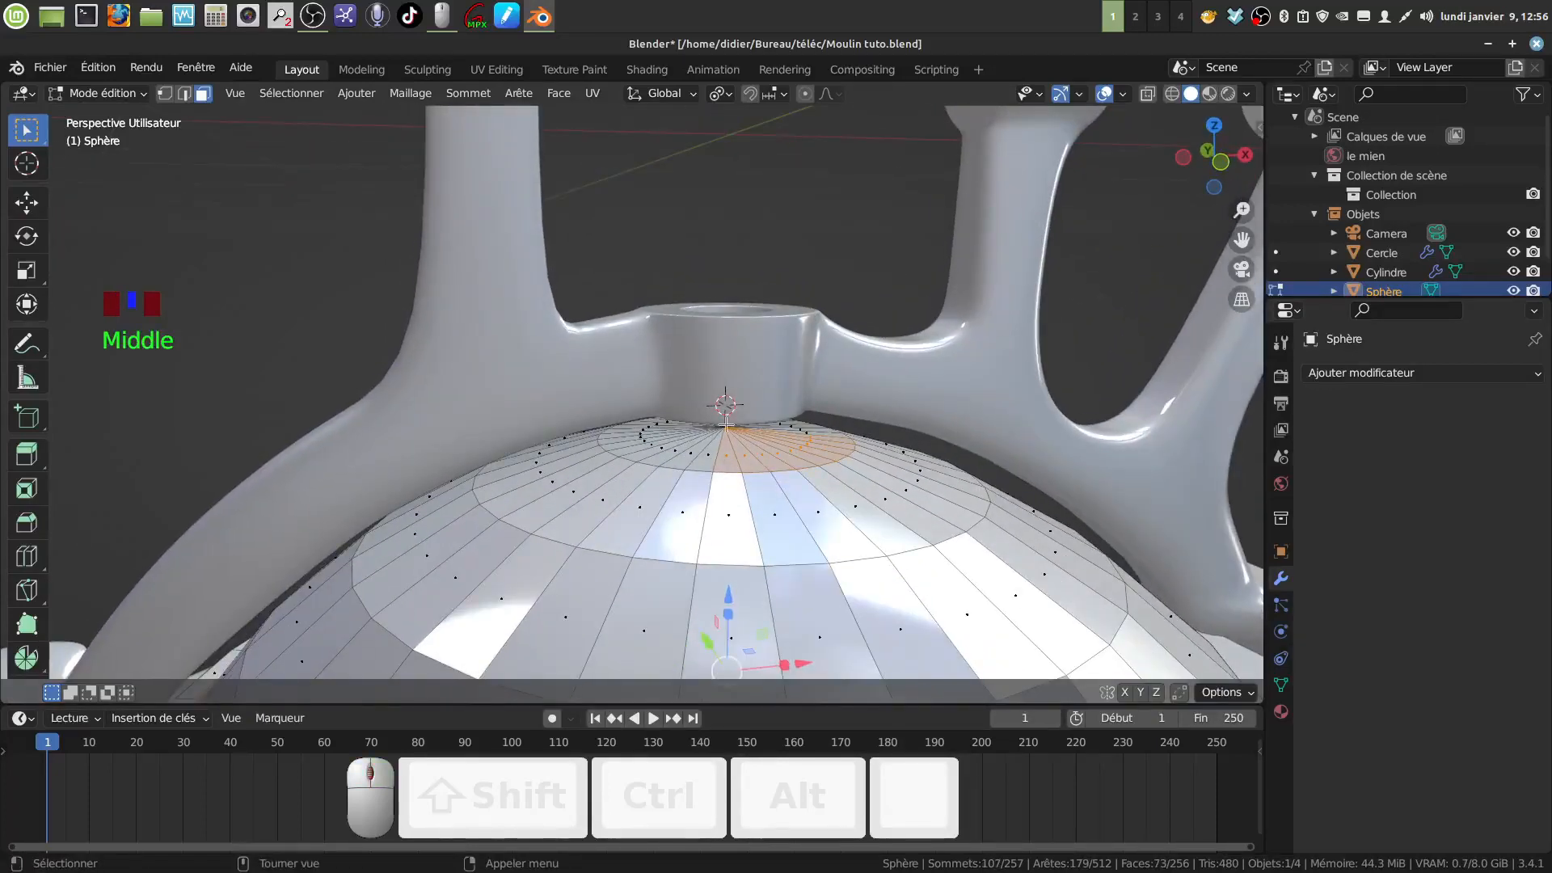
key("c")
left_click_drag(678, 431, 760, 428)
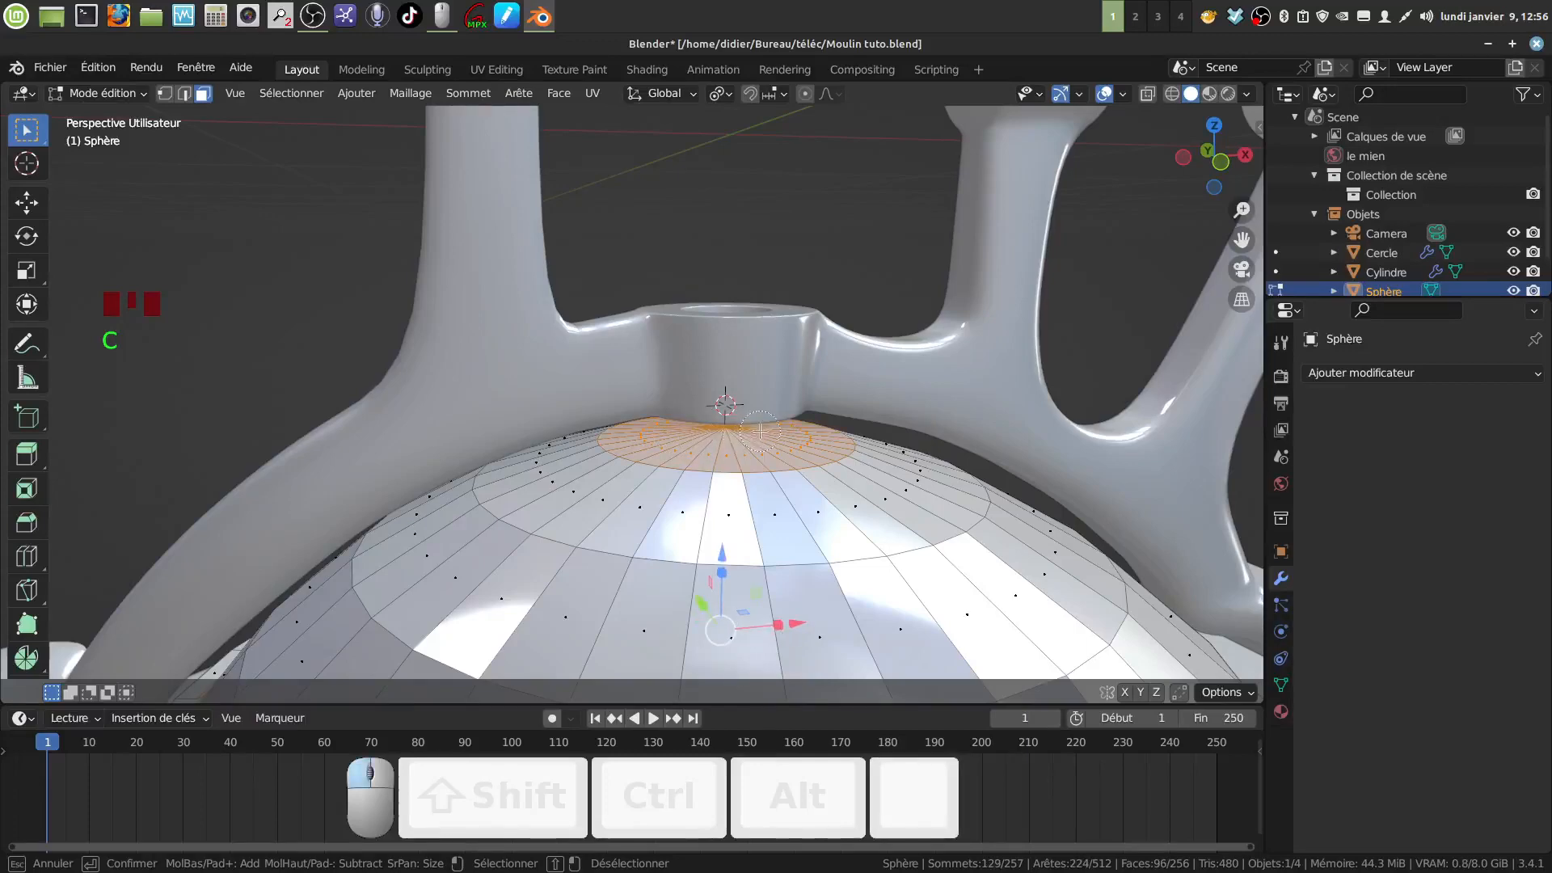
right_click(760, 428)
mouse_move(760, 429)
middle_mouse_down()
mouse_move(1006, 440)
mouse_move(738, 447)
middle_mouse_up()
key("x")
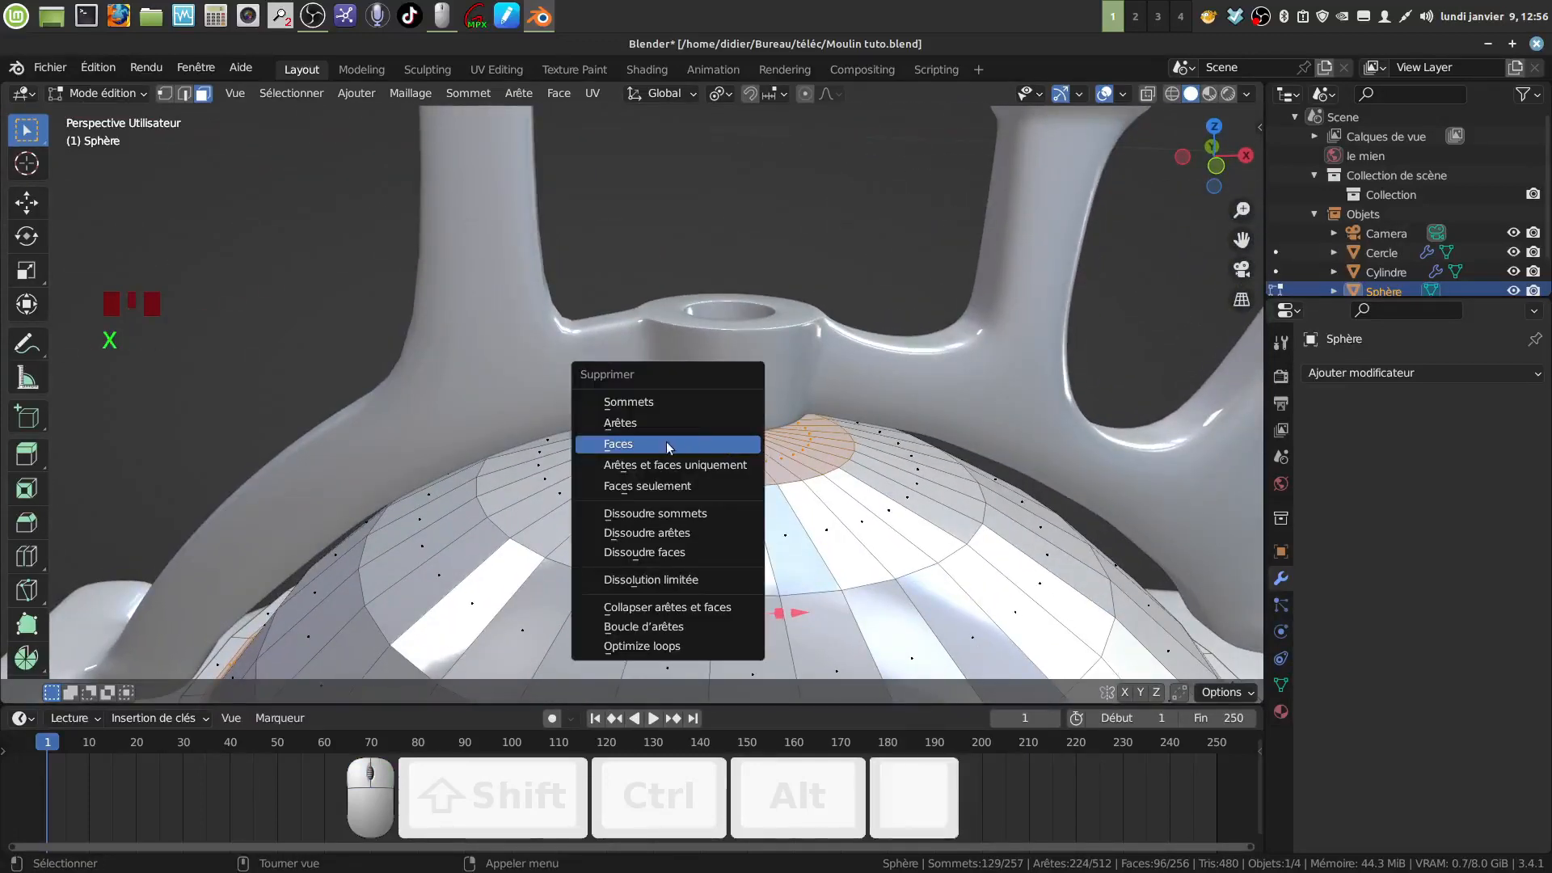
left_click(671, 444)
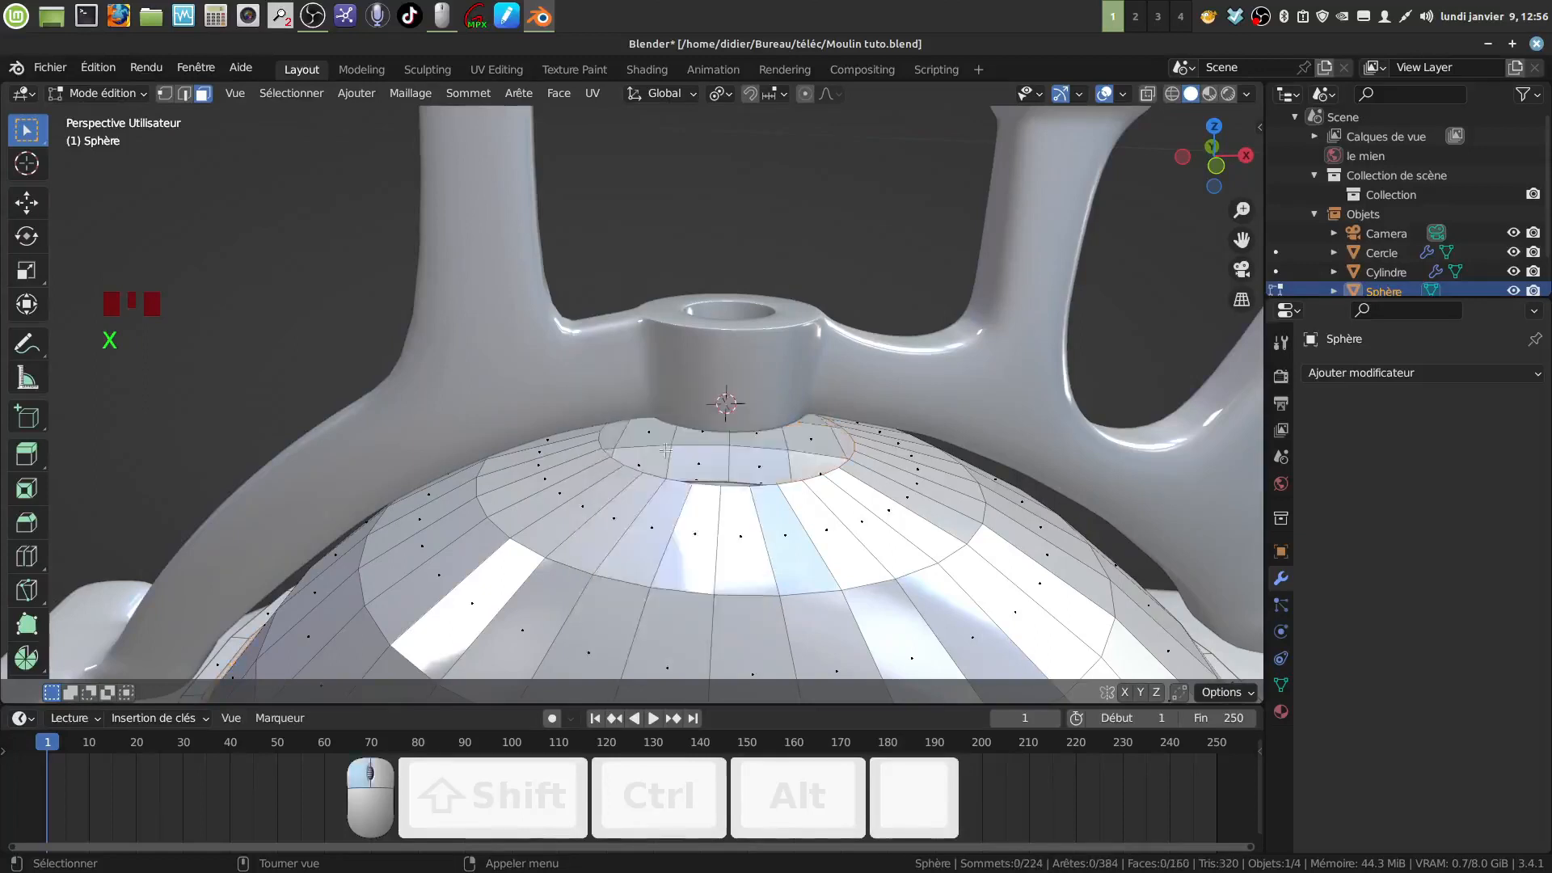
Extrude the edge loop of the dome's top opening inward at a scale of about 0.447 and raise it about 0.014 m
left_click(164, 94)
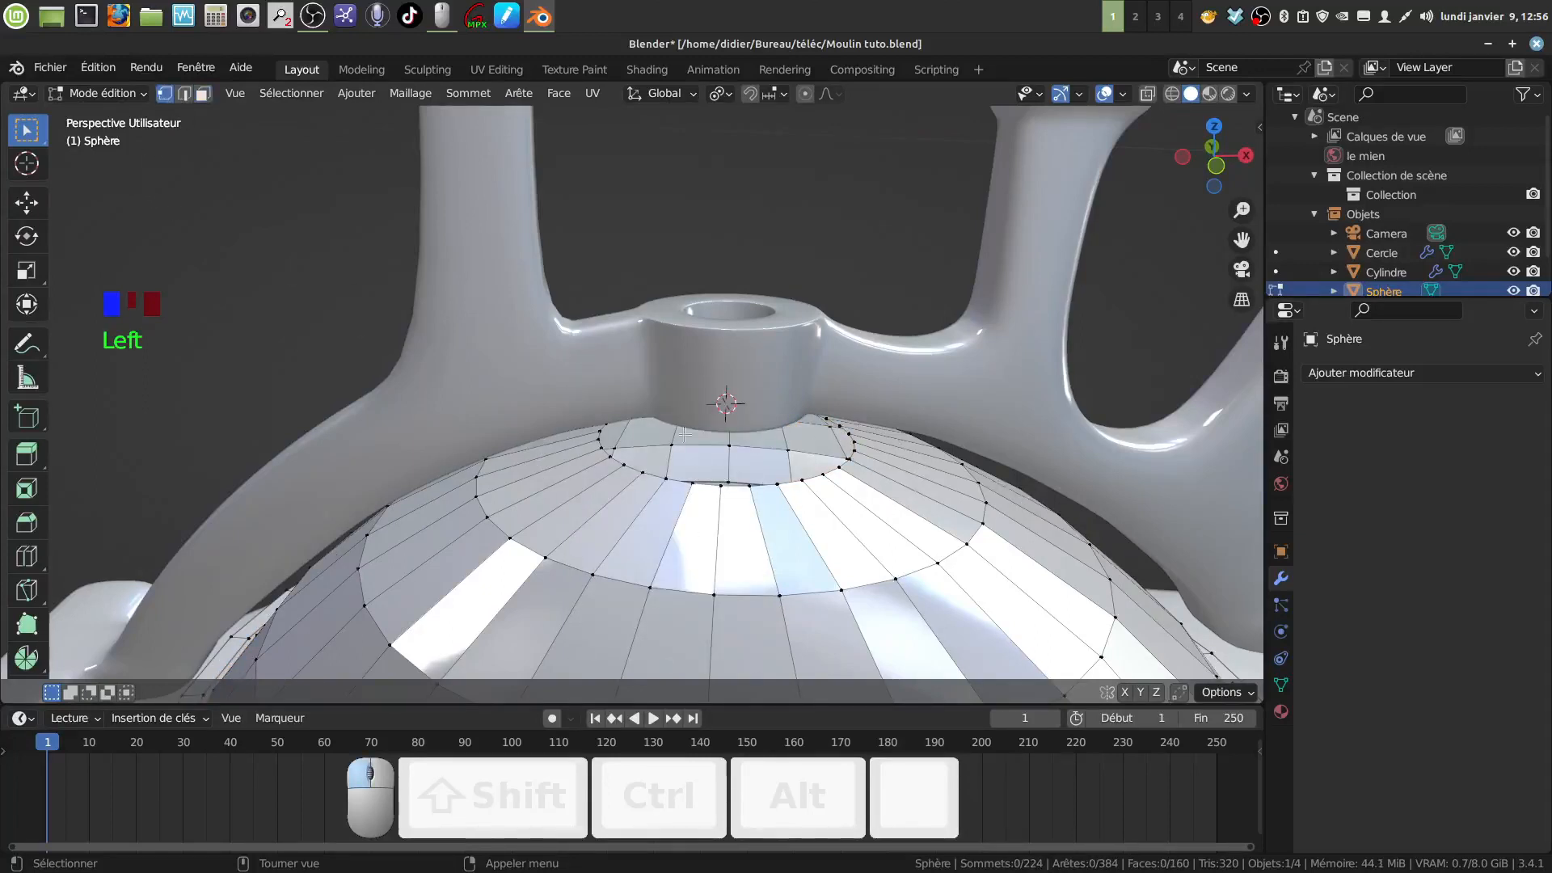
left_click(731, 485, "alt")
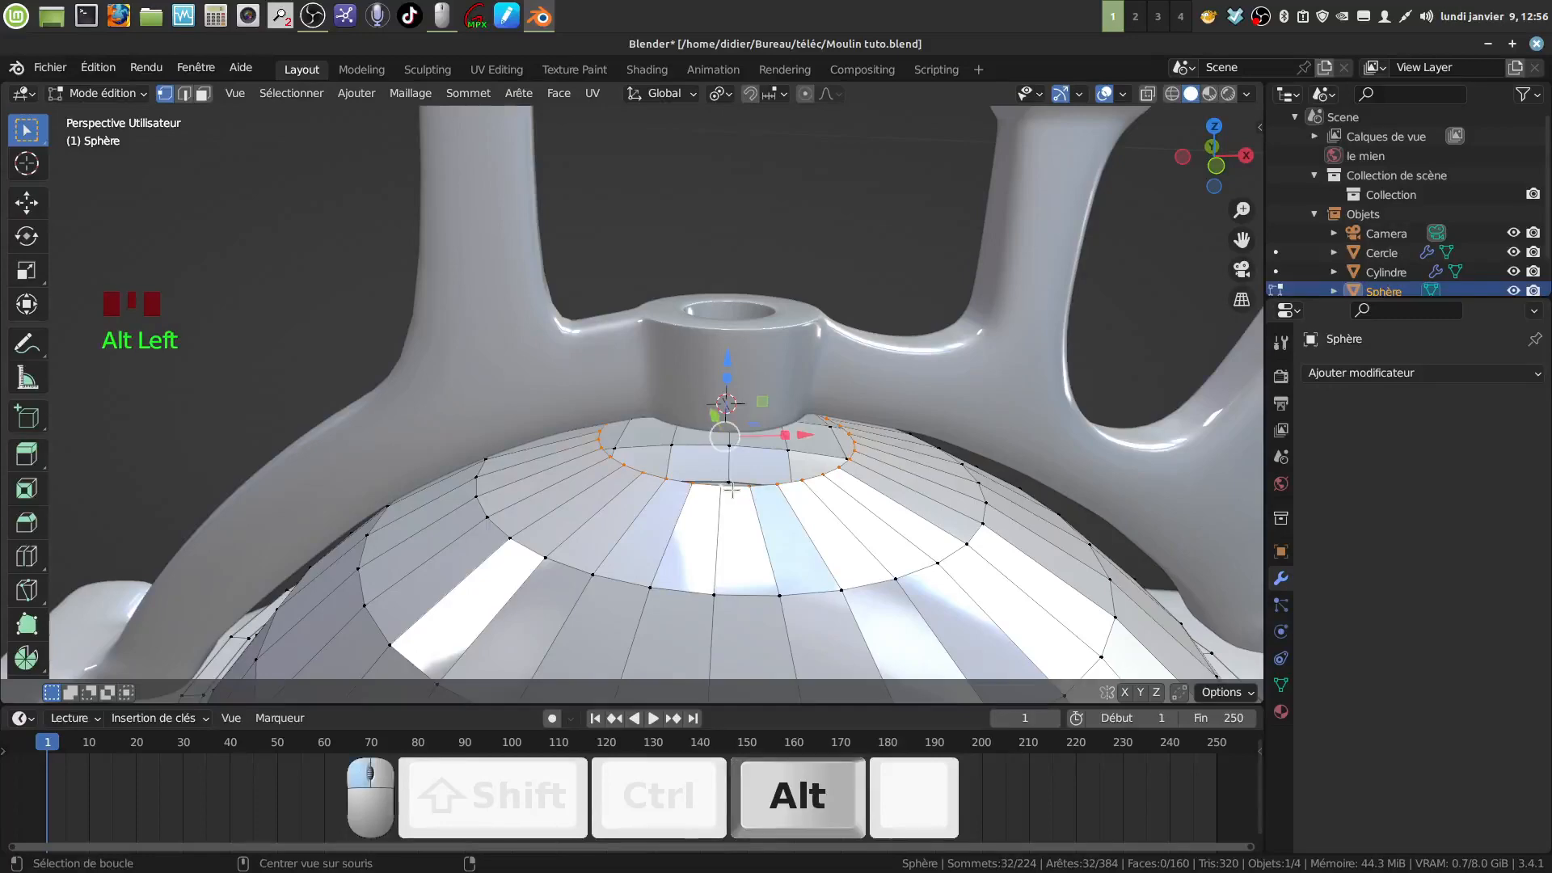
middle_click_drag(732, 485, 833, 492)
key("e")
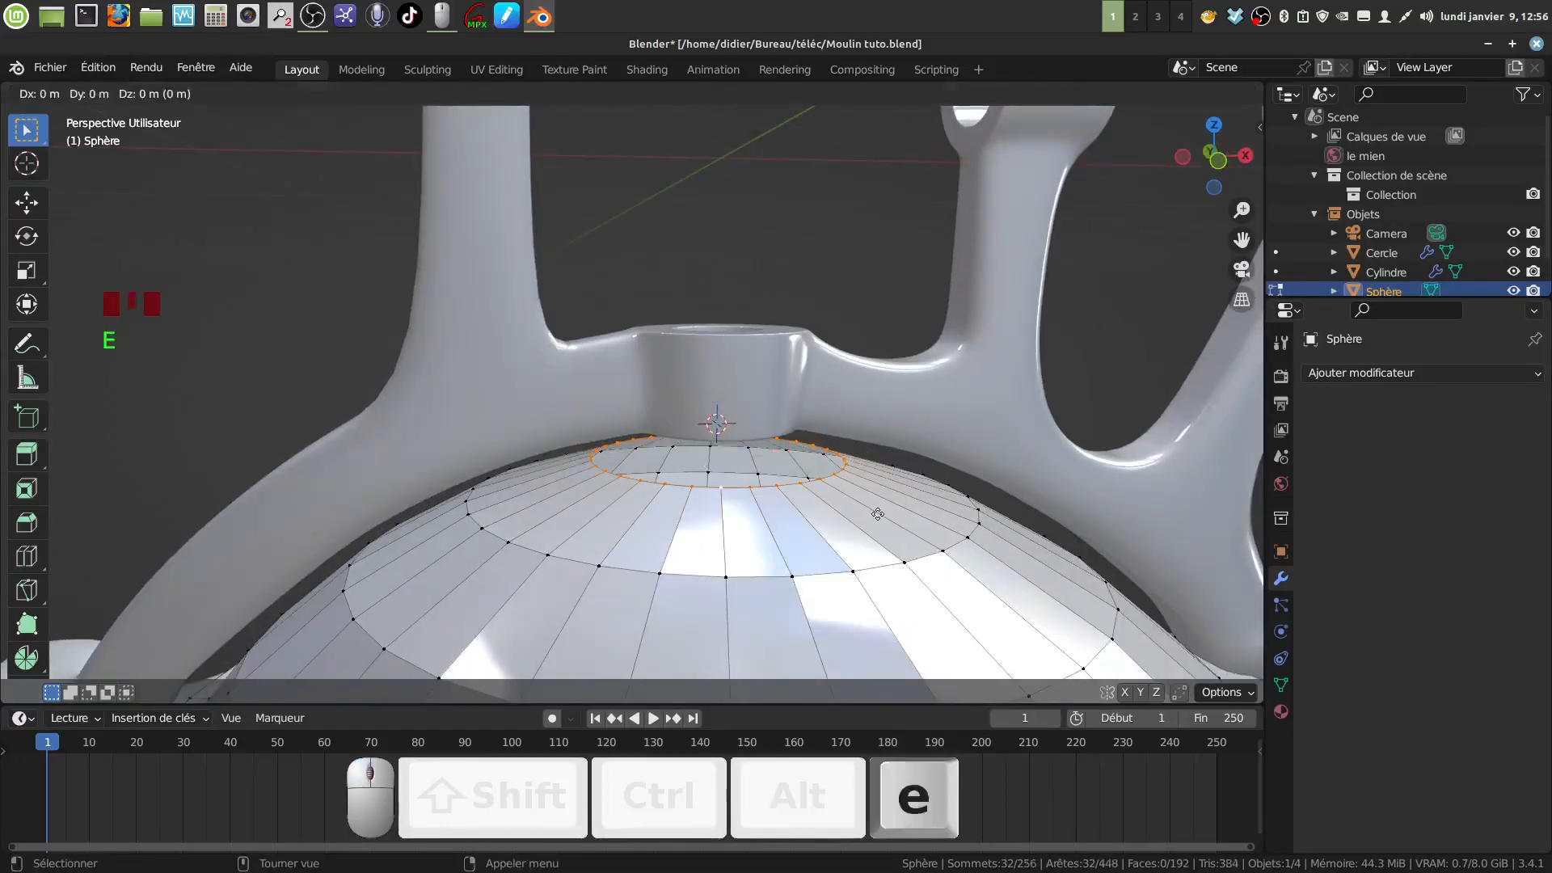
key("s")
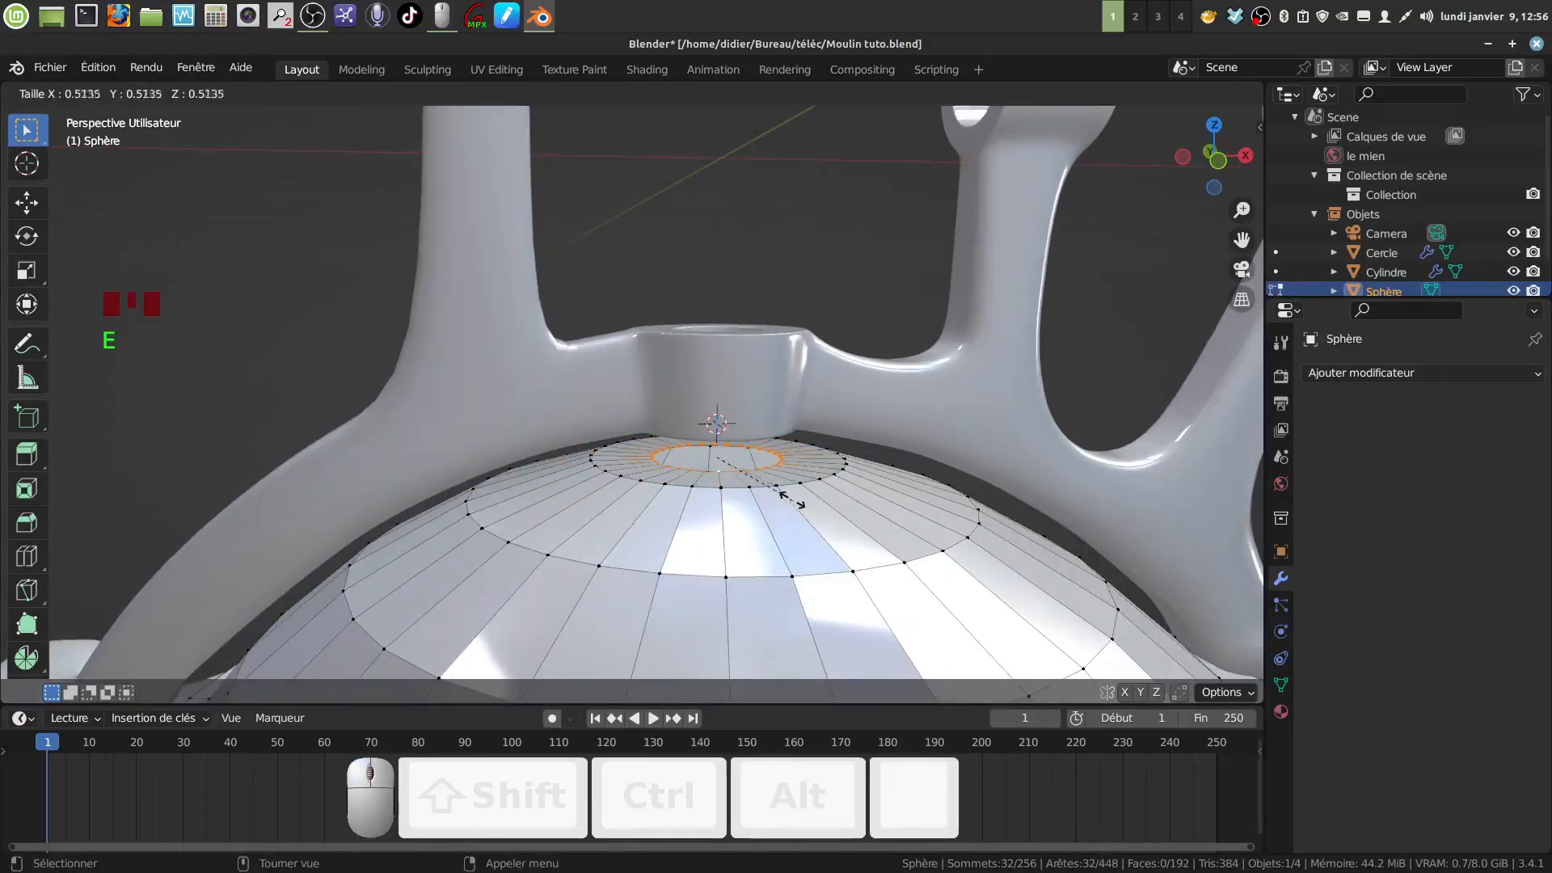
left_click(783, 493)
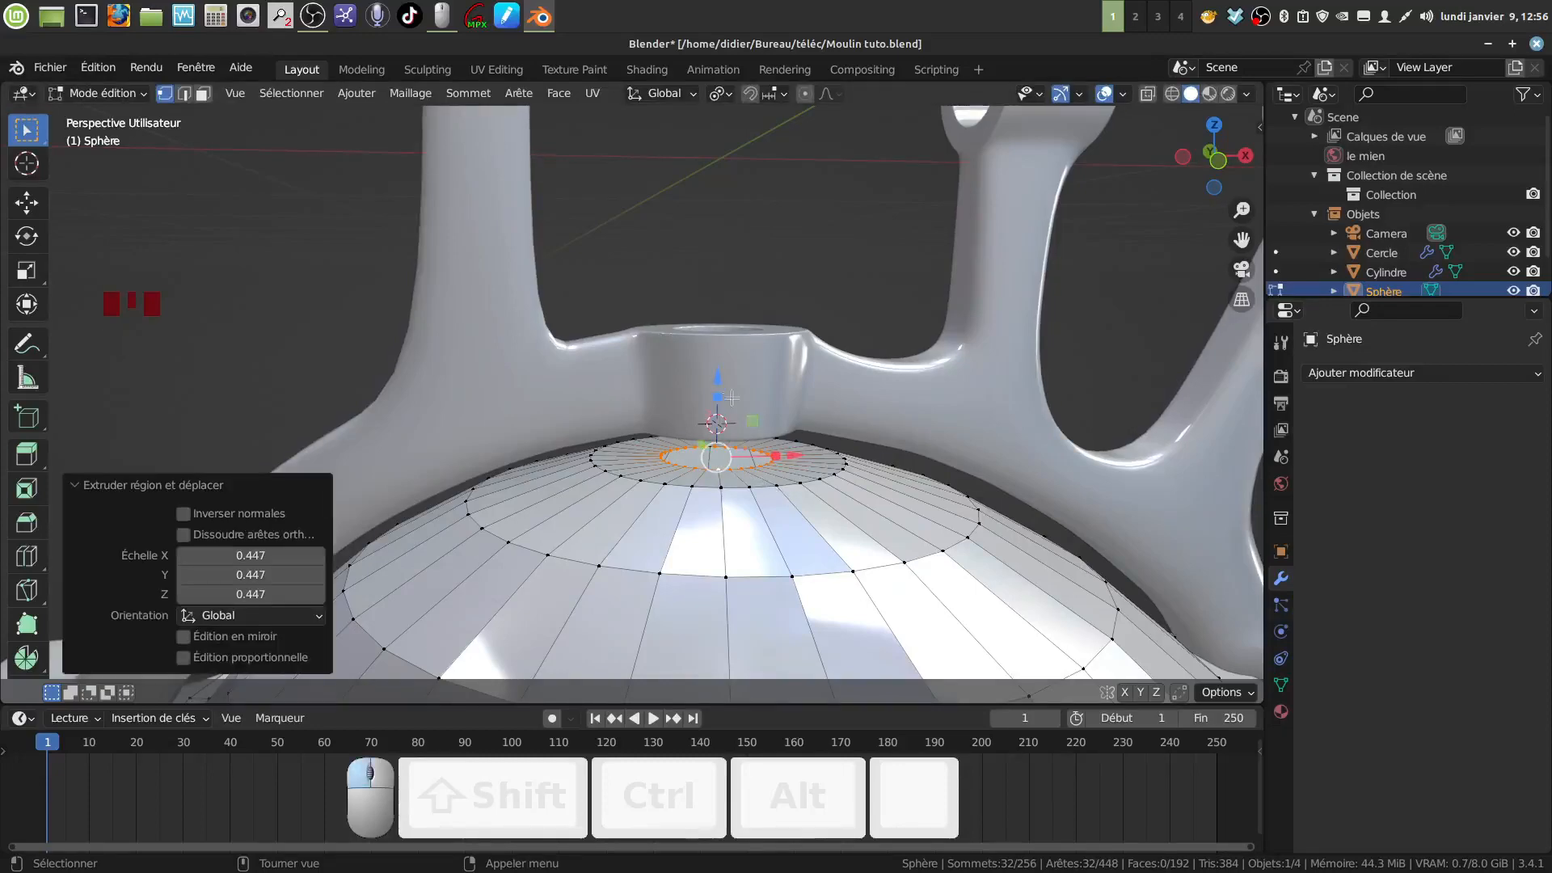
left_click_drag(712, 381, 718, 374)
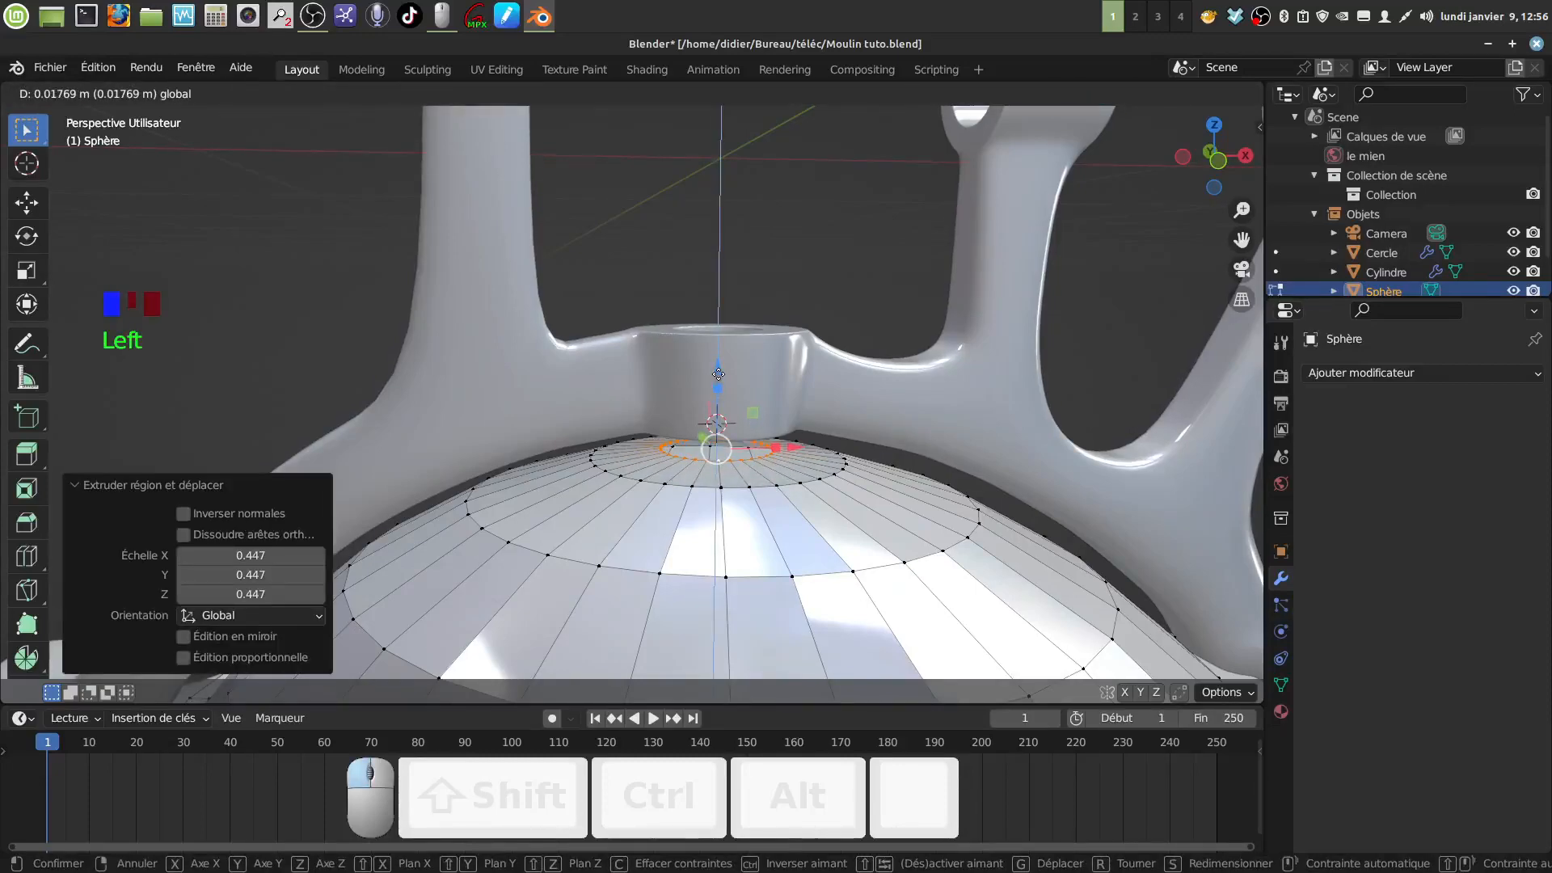
left_click(718, 375)
Inspect the dome's raised top opening beneath the frame's hub and finish editing the lid mesh
middle_click_drag(718, 375, 722, 325)
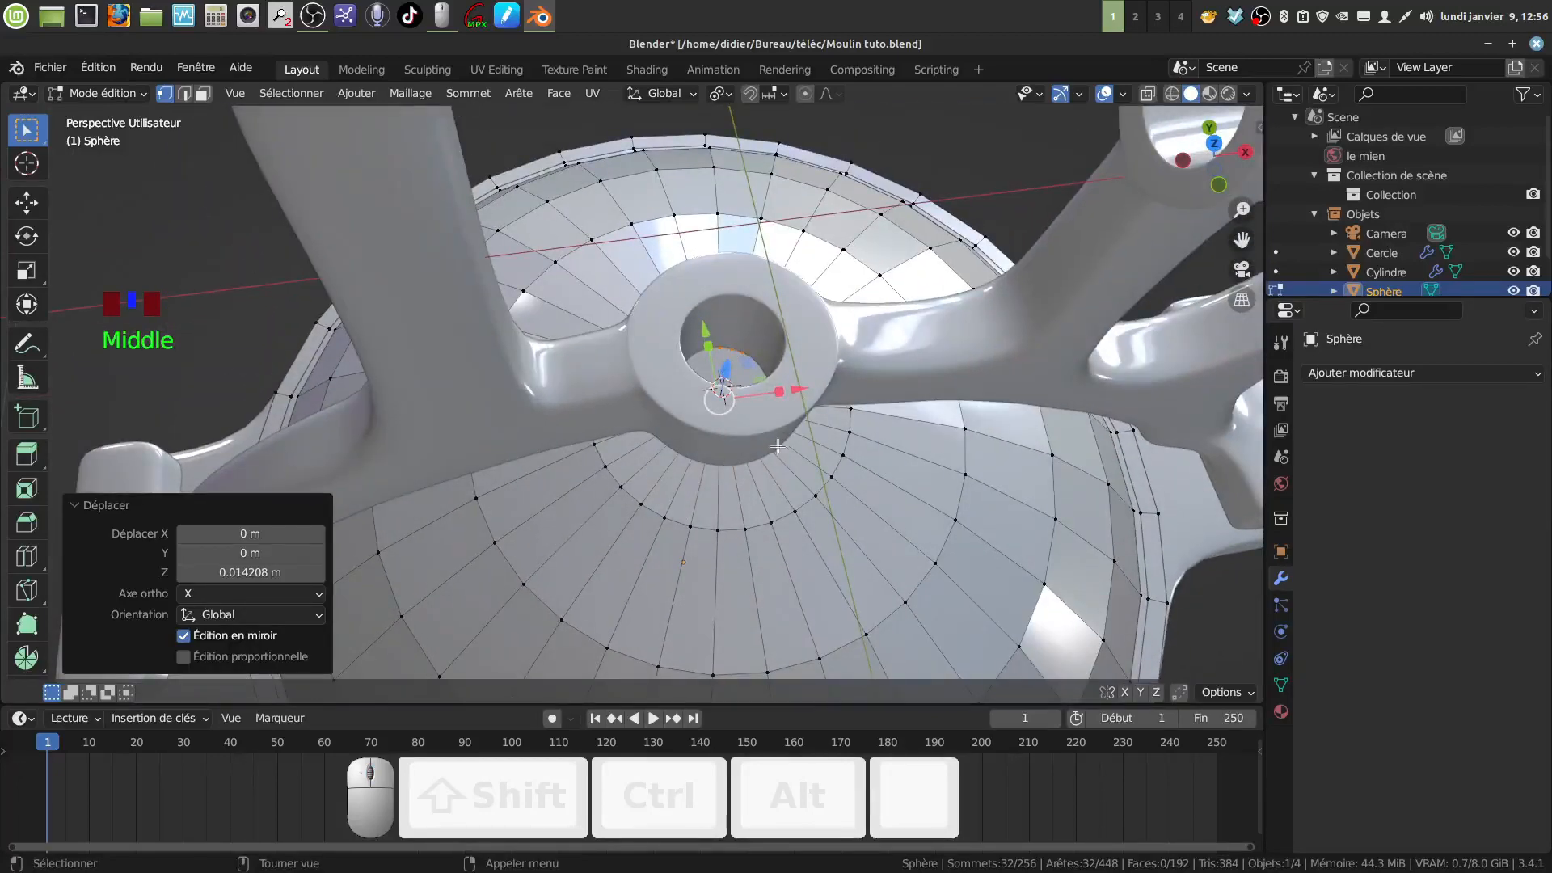
middle_click_drag(777, 445, 720, 469)
scroll(731, 412, "down", 3)
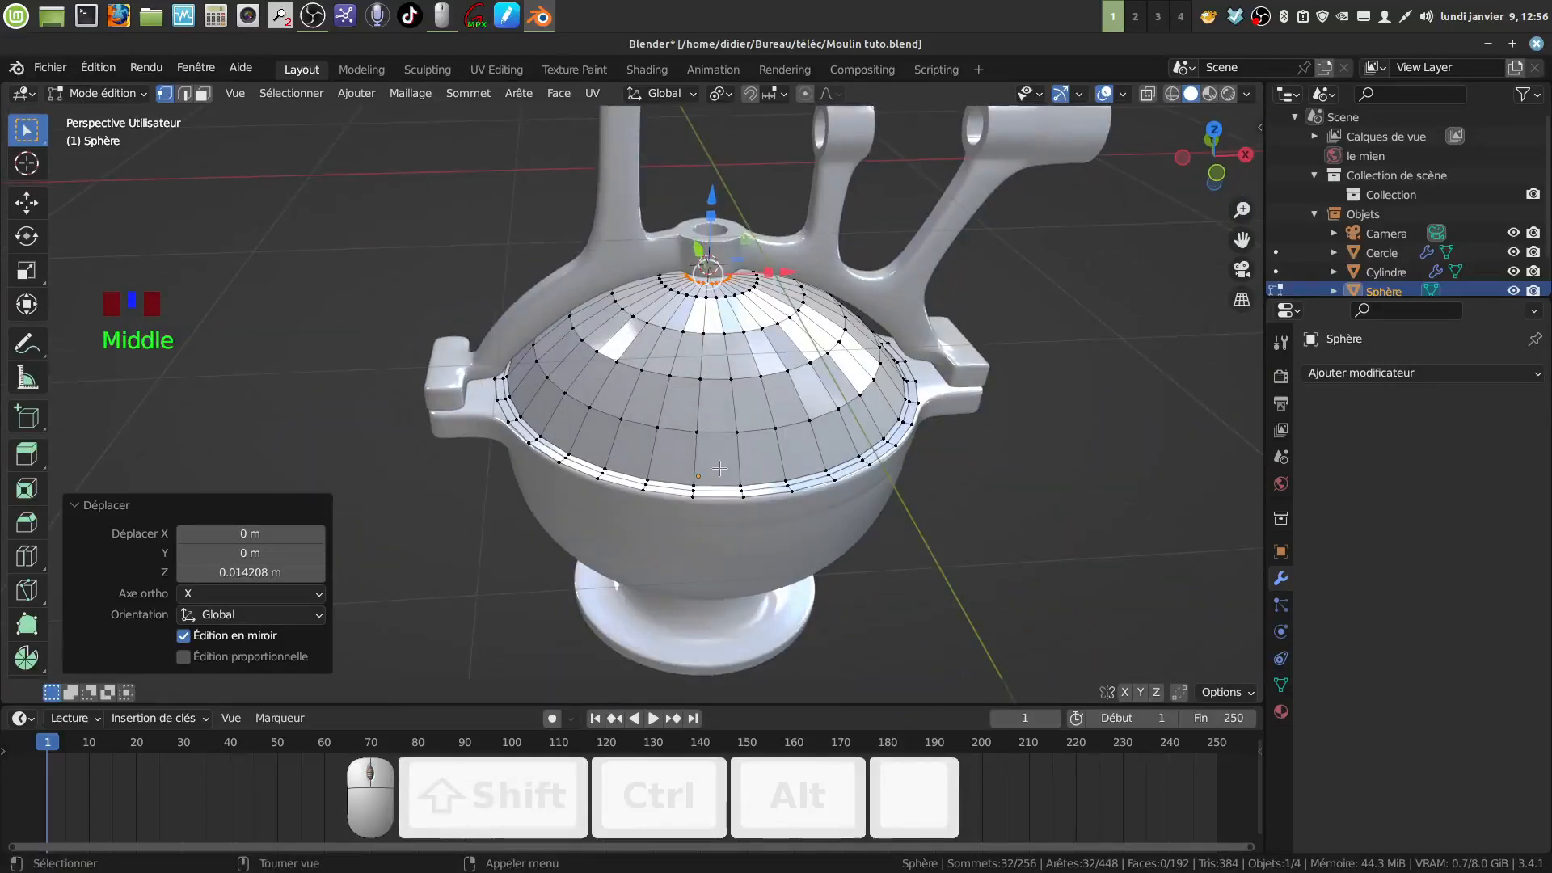
key("Tab")
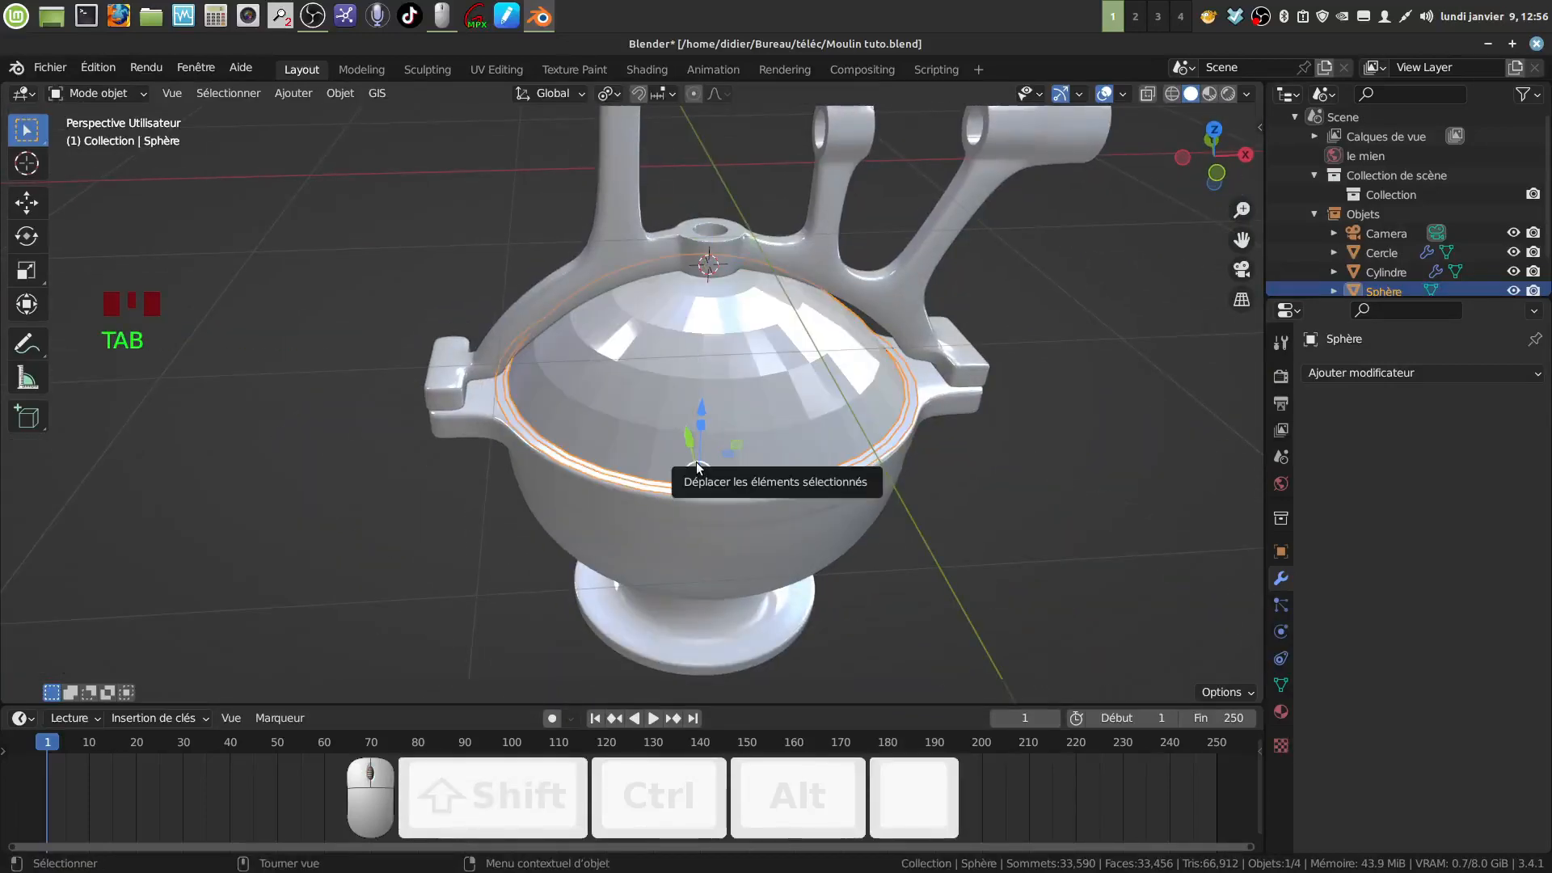
From a top view, bisect the whole lid mesh with a vertical plane parallel to the X axis at Y about -0.061 m
key("KP_7")
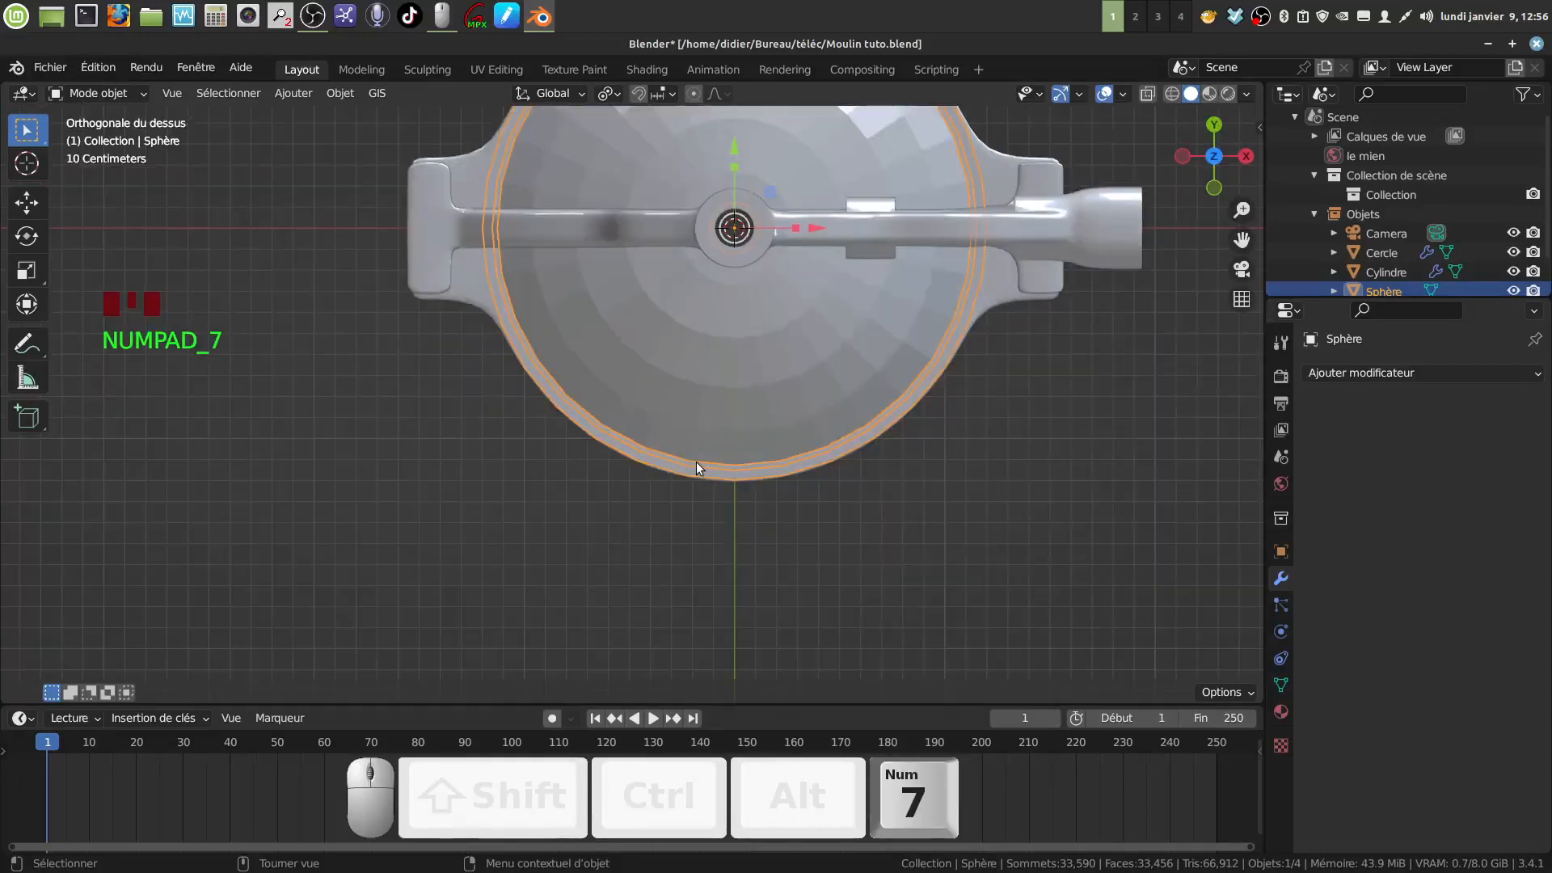
middle_click_drag(697, 462, 686, 564, "shift")
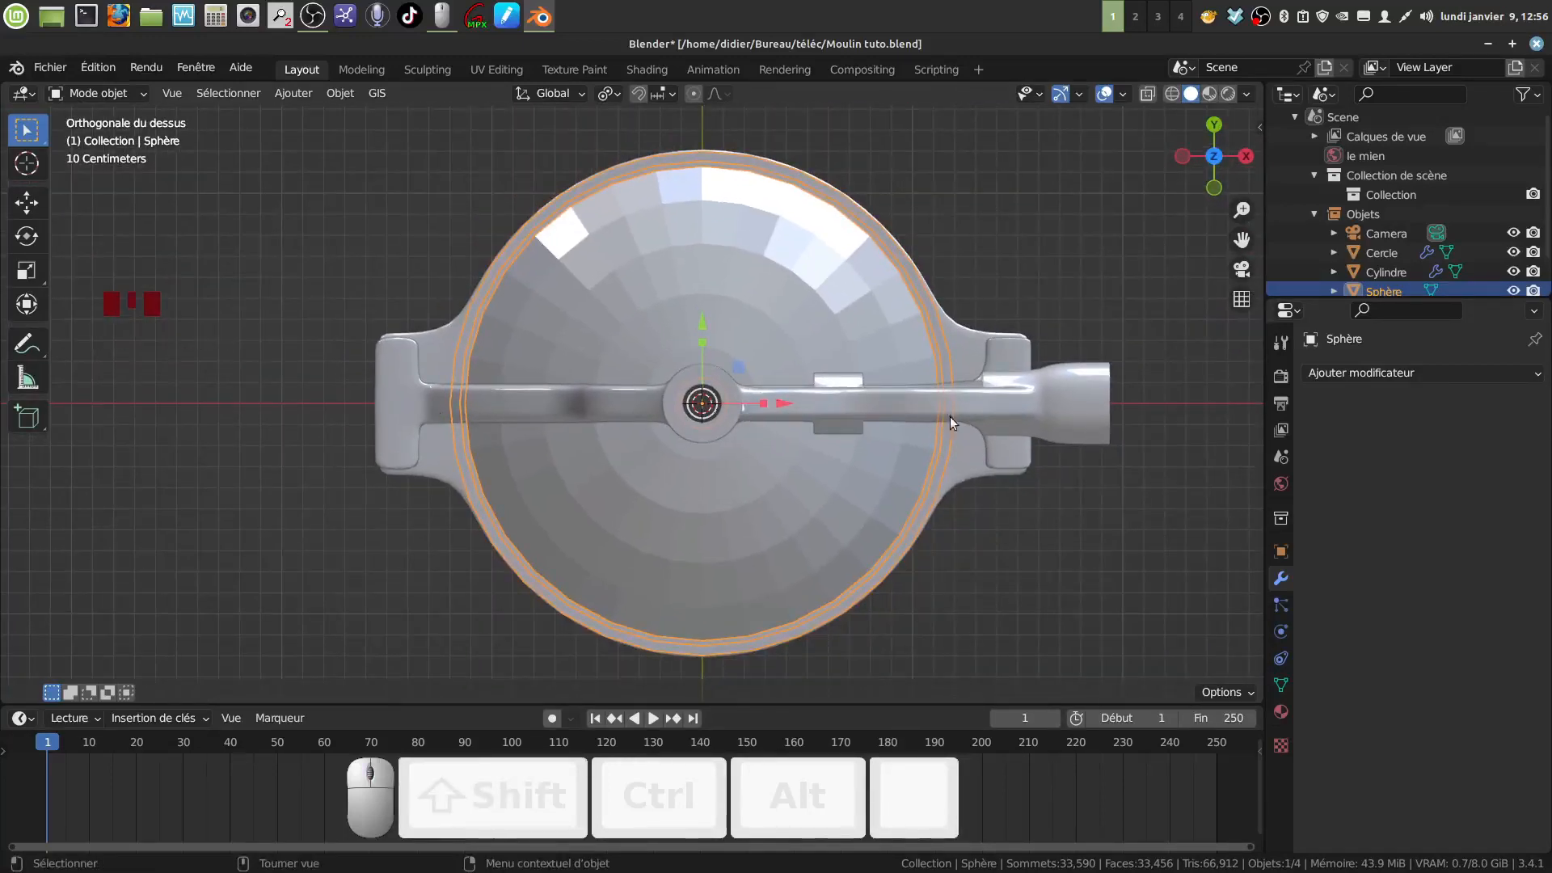
middle_click_drag(776, 431, 781, 405, "shift")
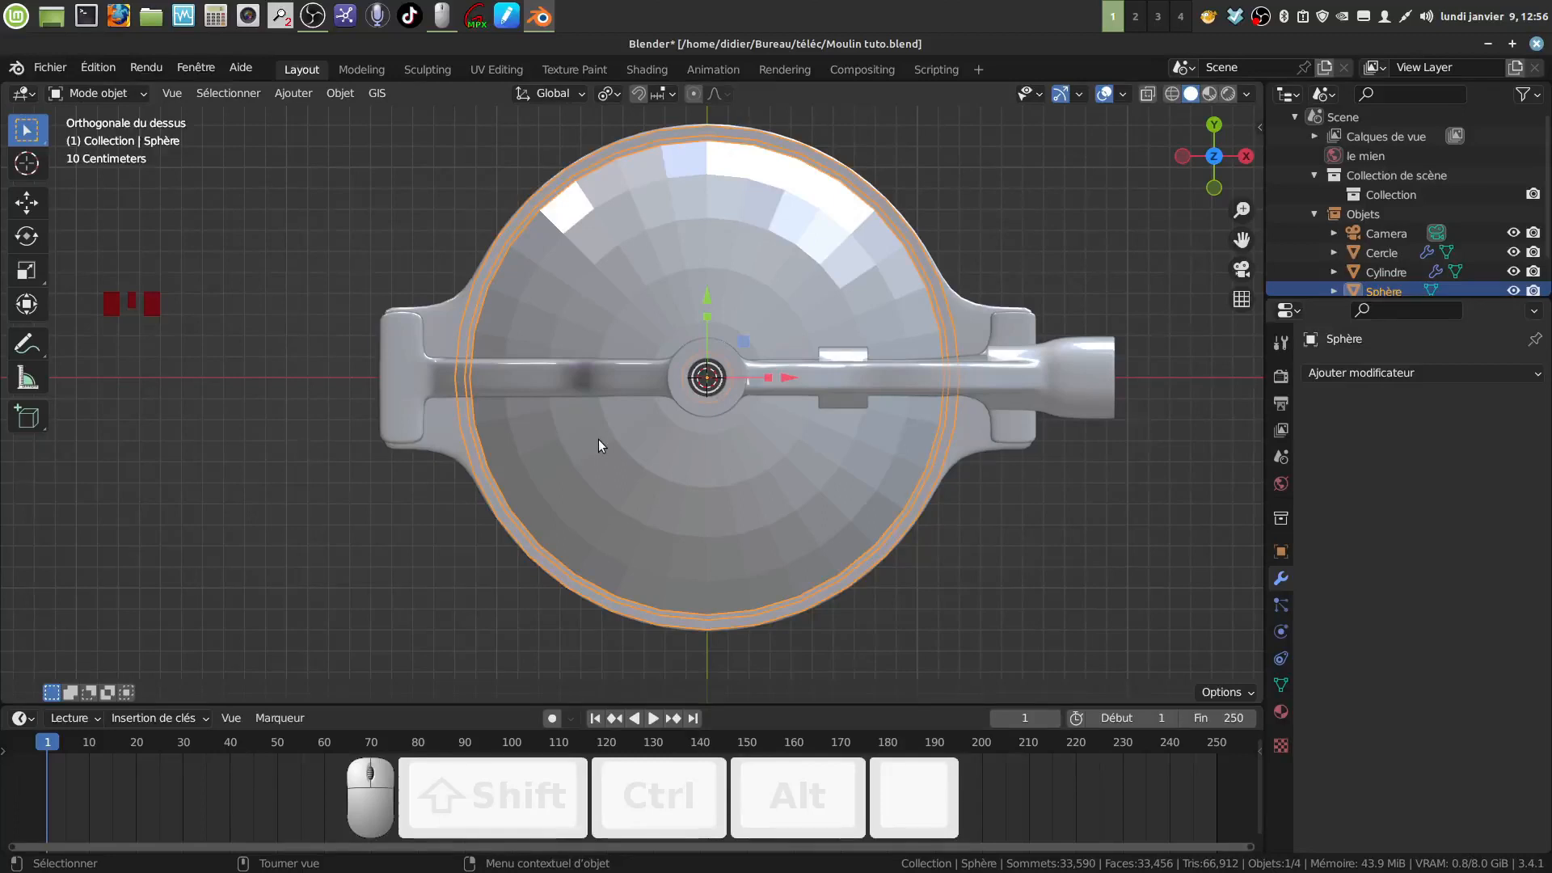
key("Tab")
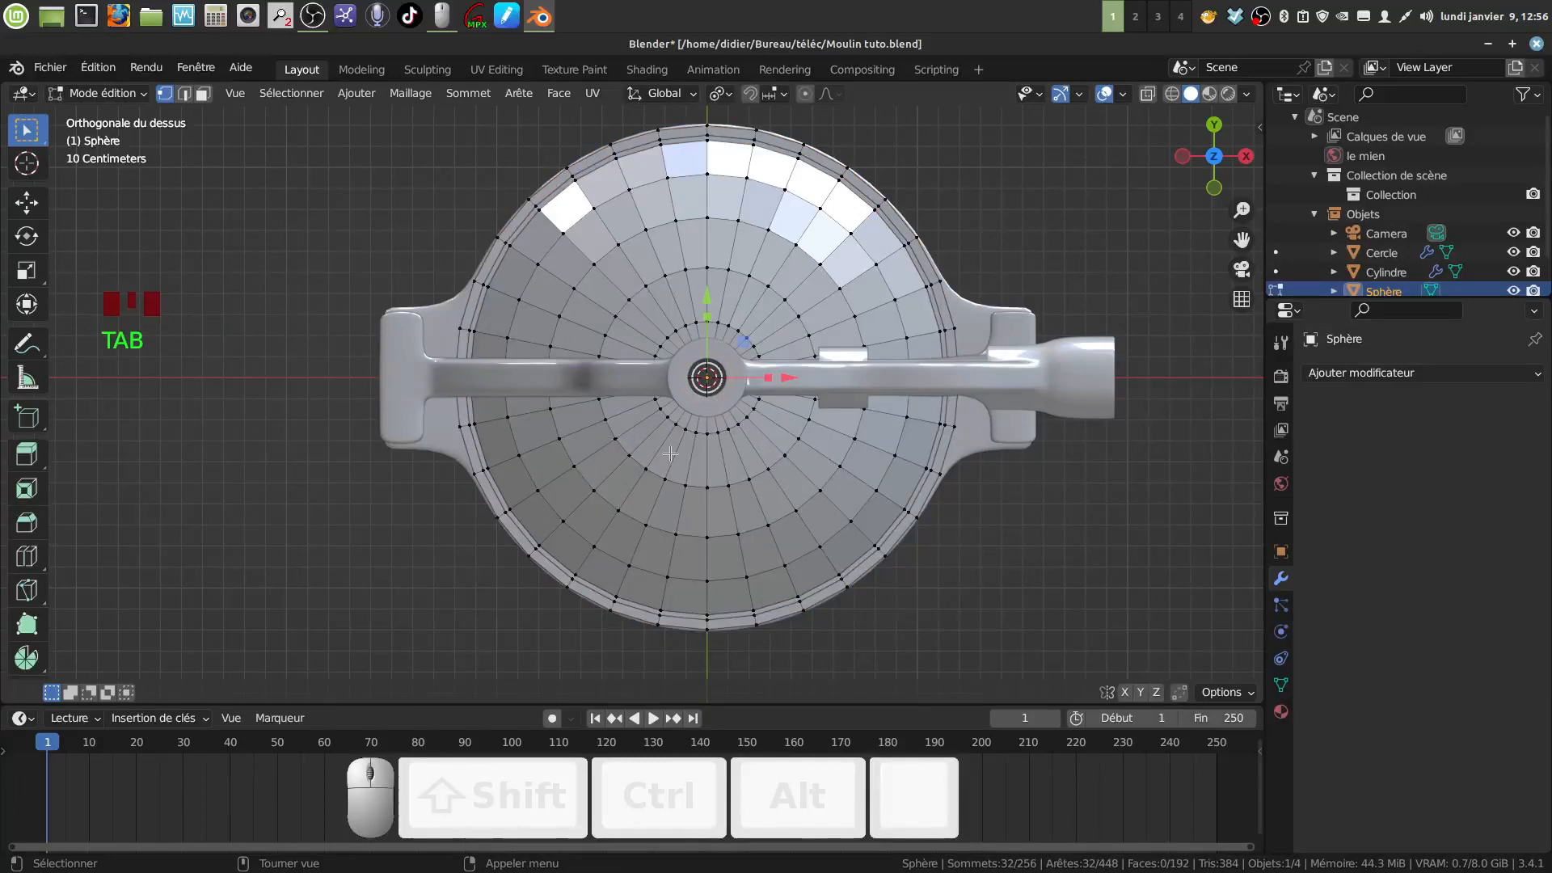
key("a")
key("a")
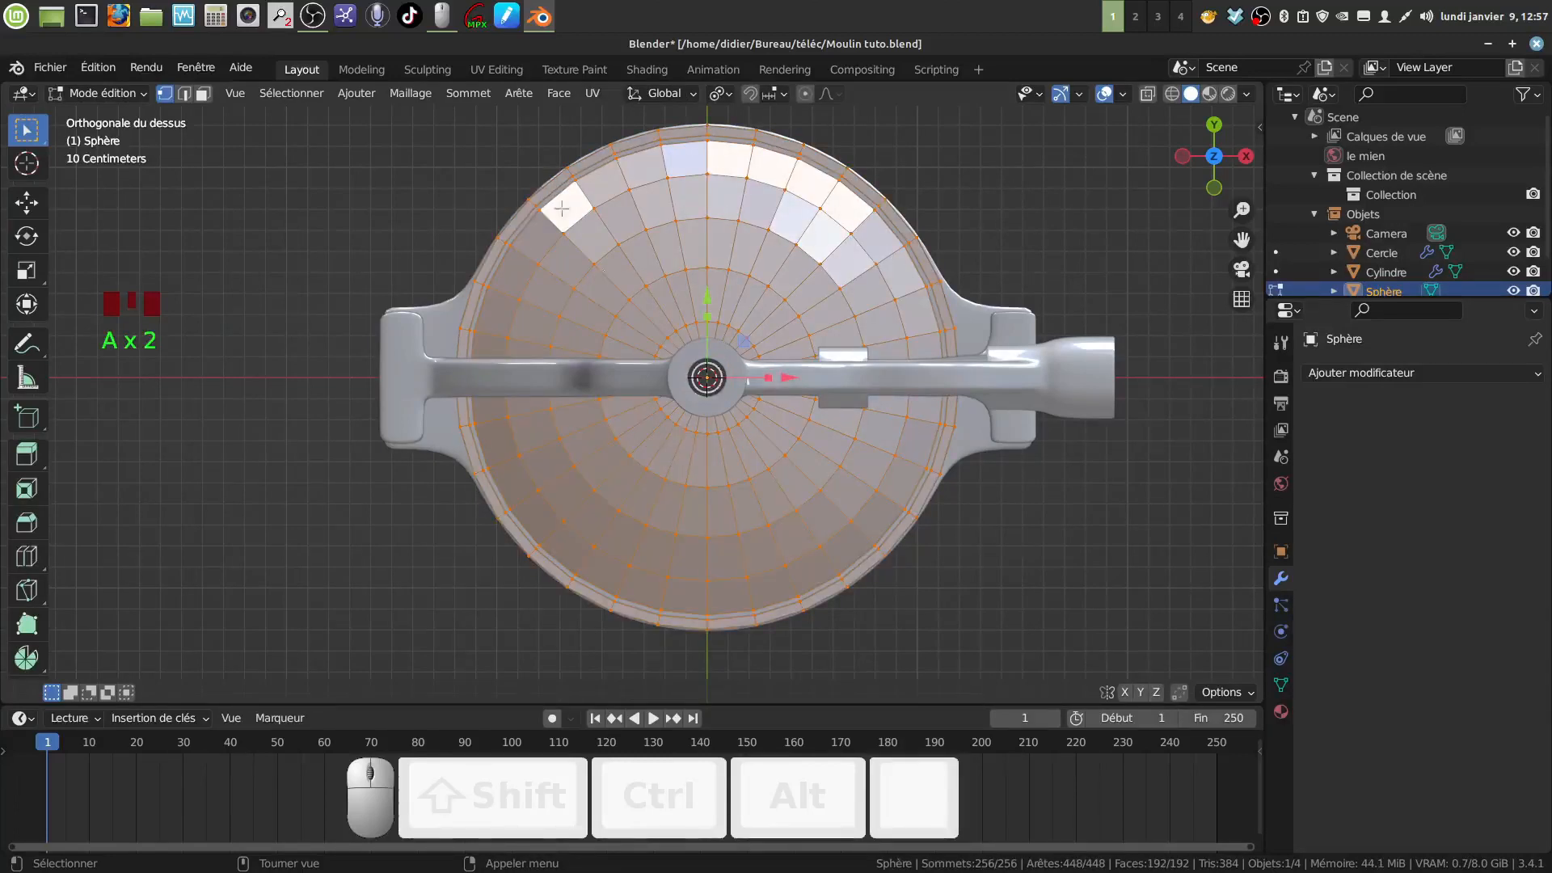
left_click(407, 94)
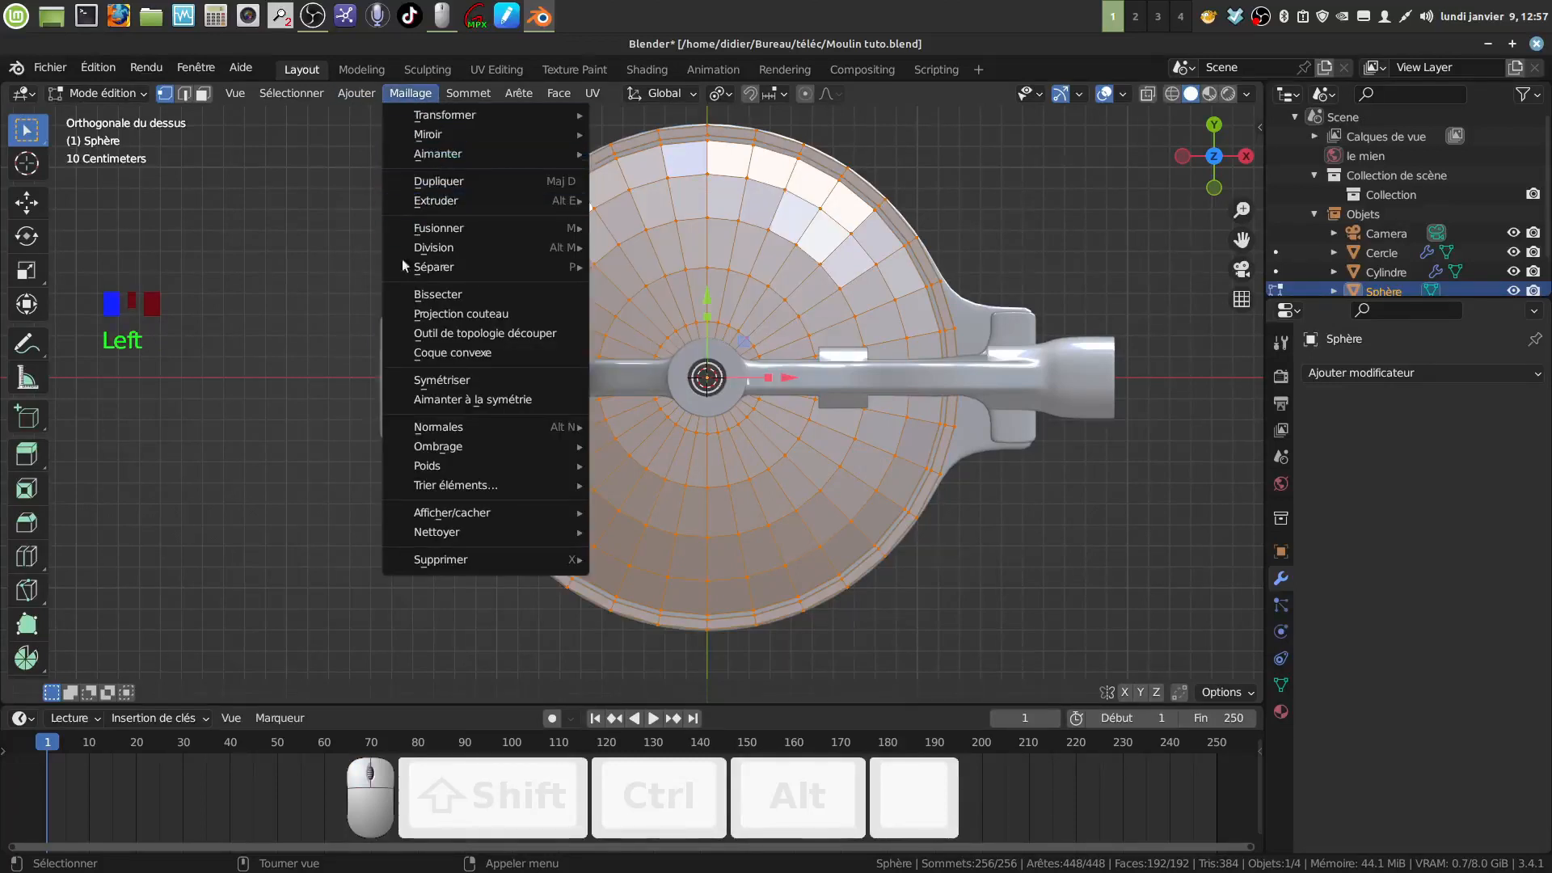
left_click(442, 296)
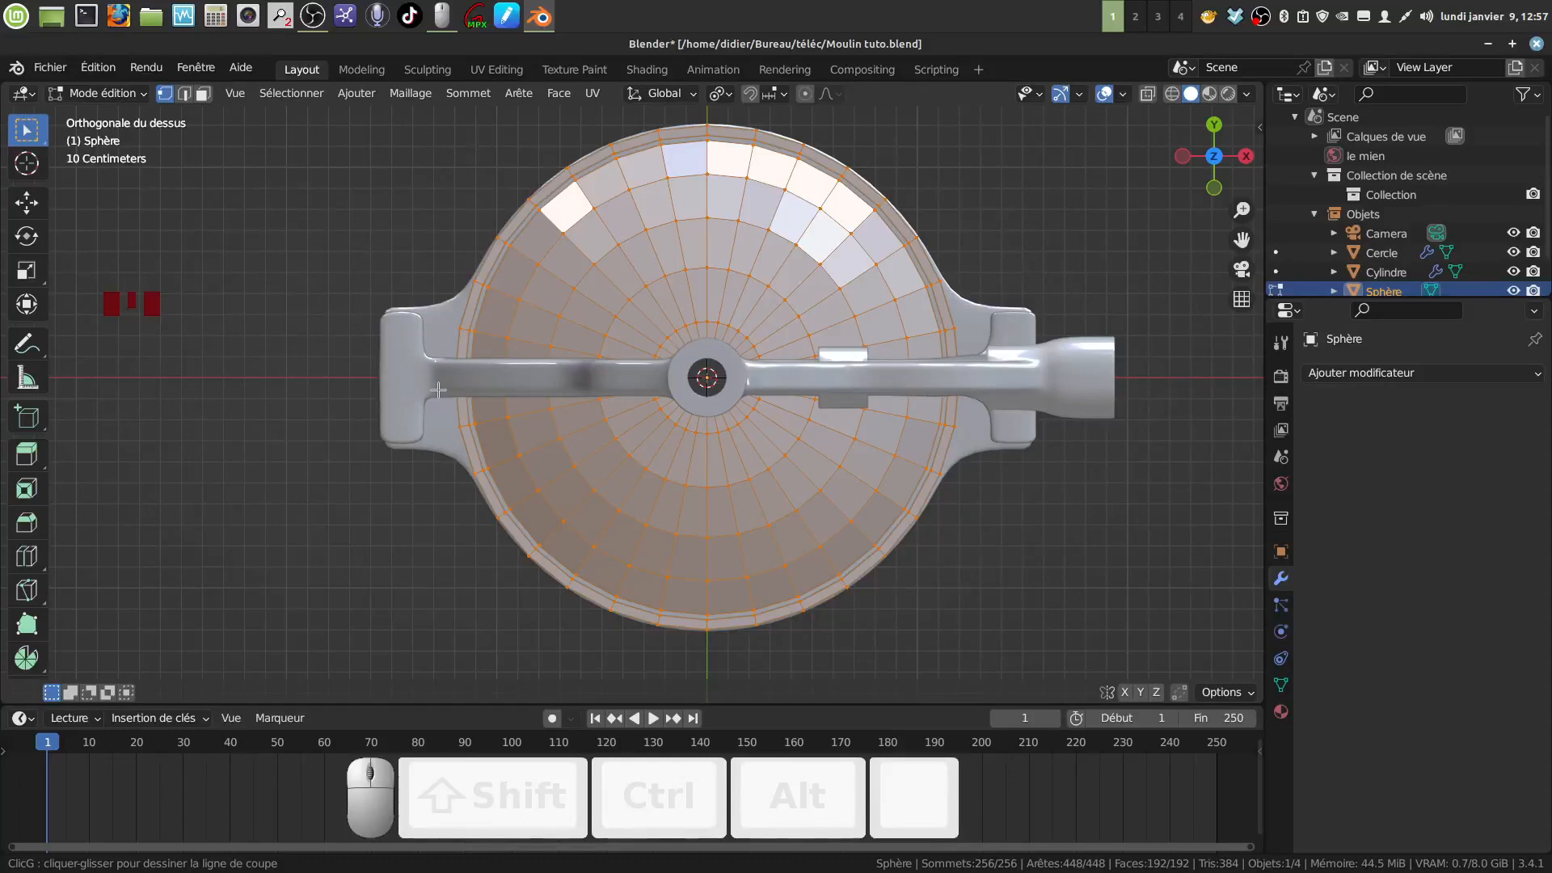
left_click_drag(437, 390, 782, 394)
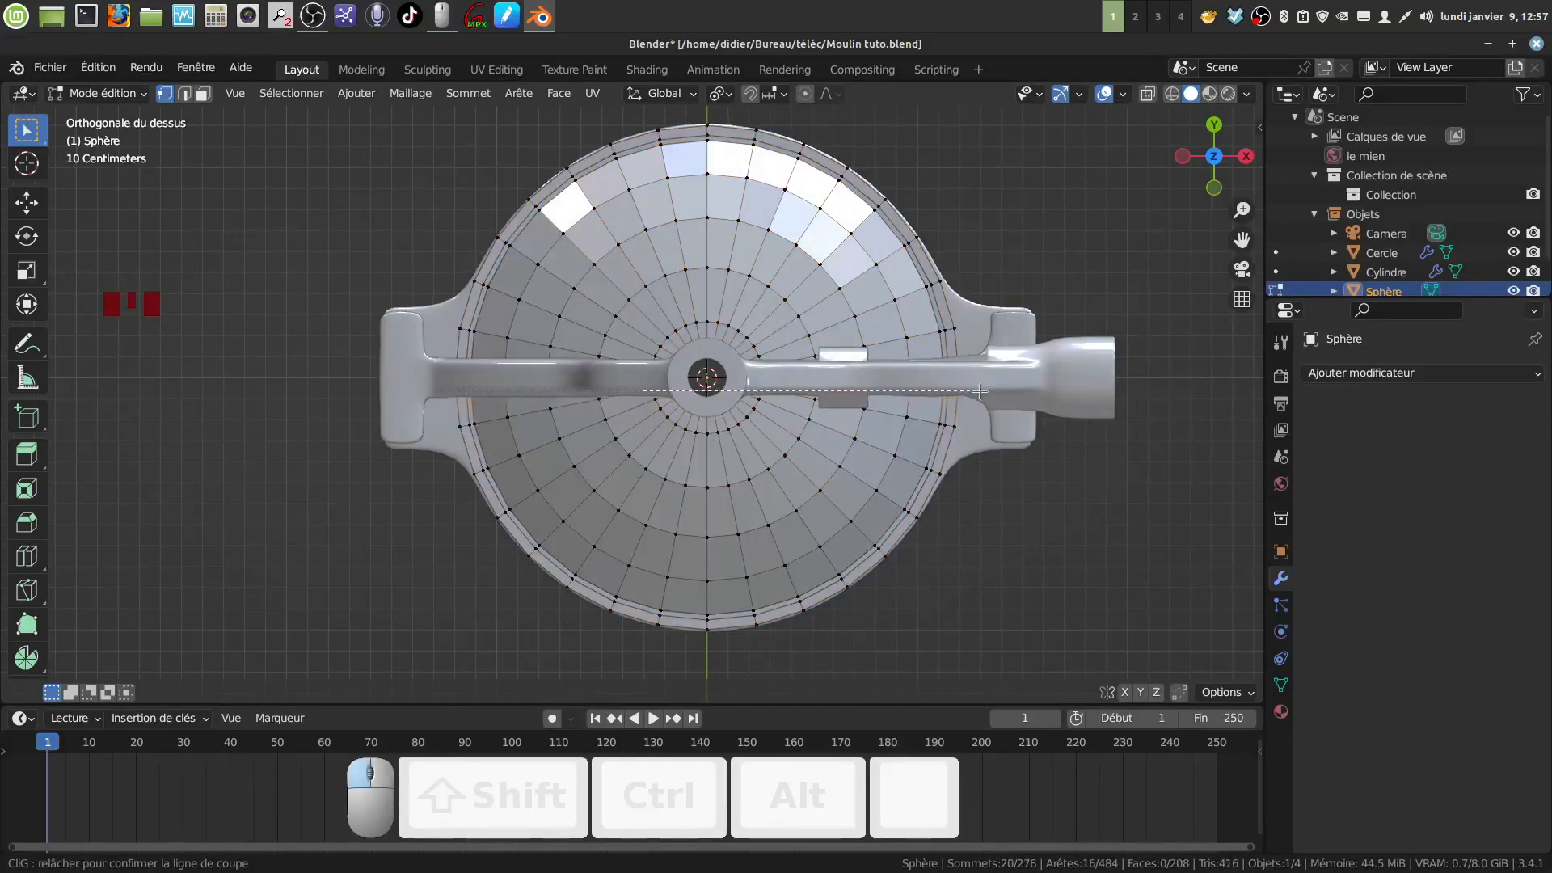
key("ctrl")
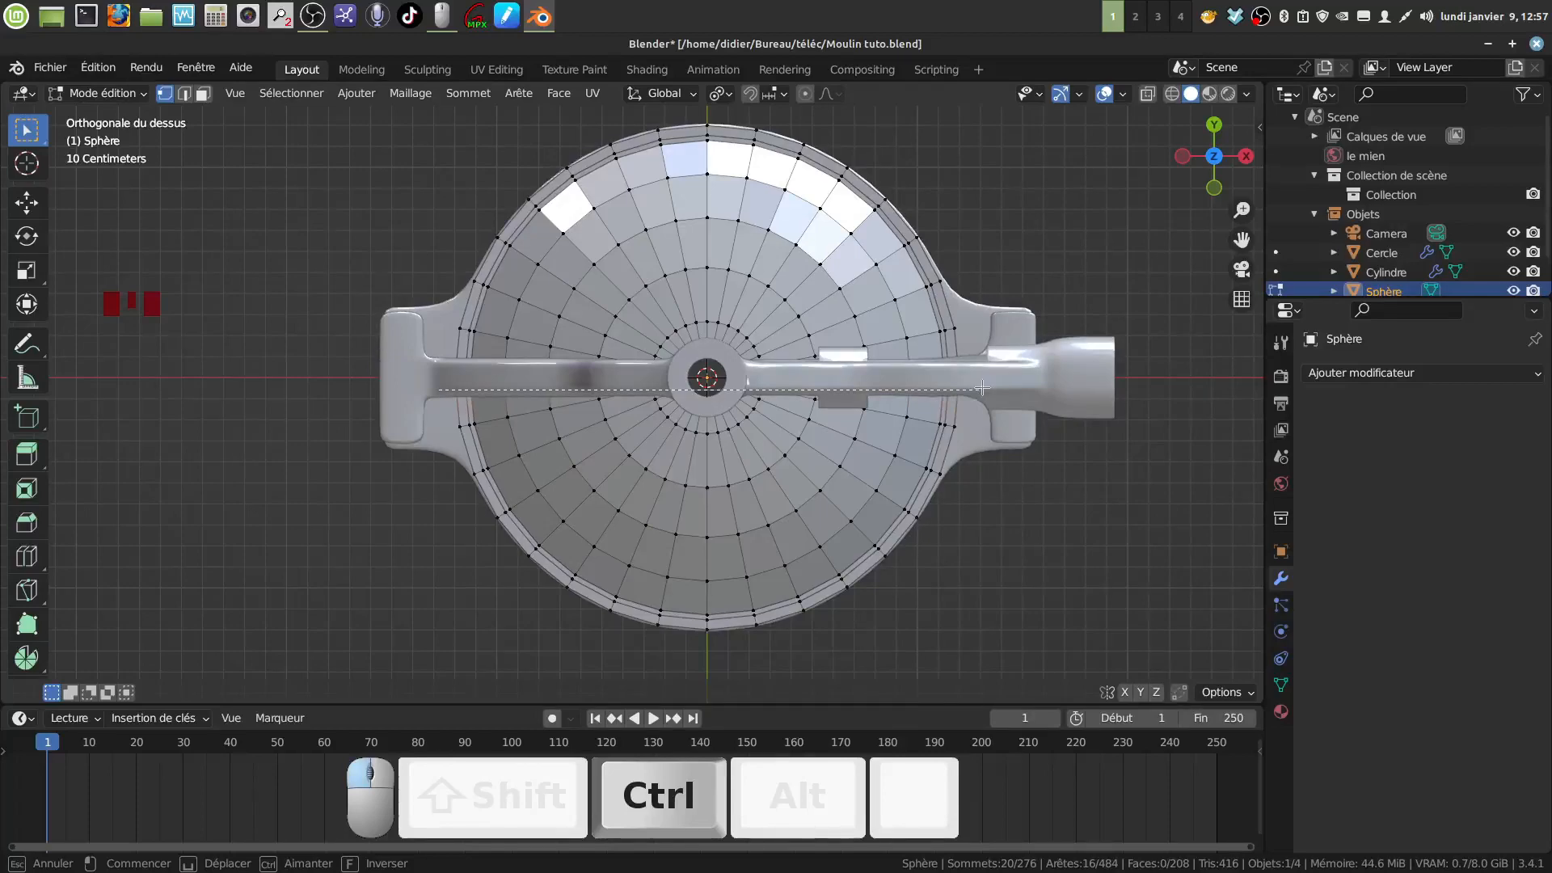
left_click_drag(982, 386, 981, 388, "ctrl")
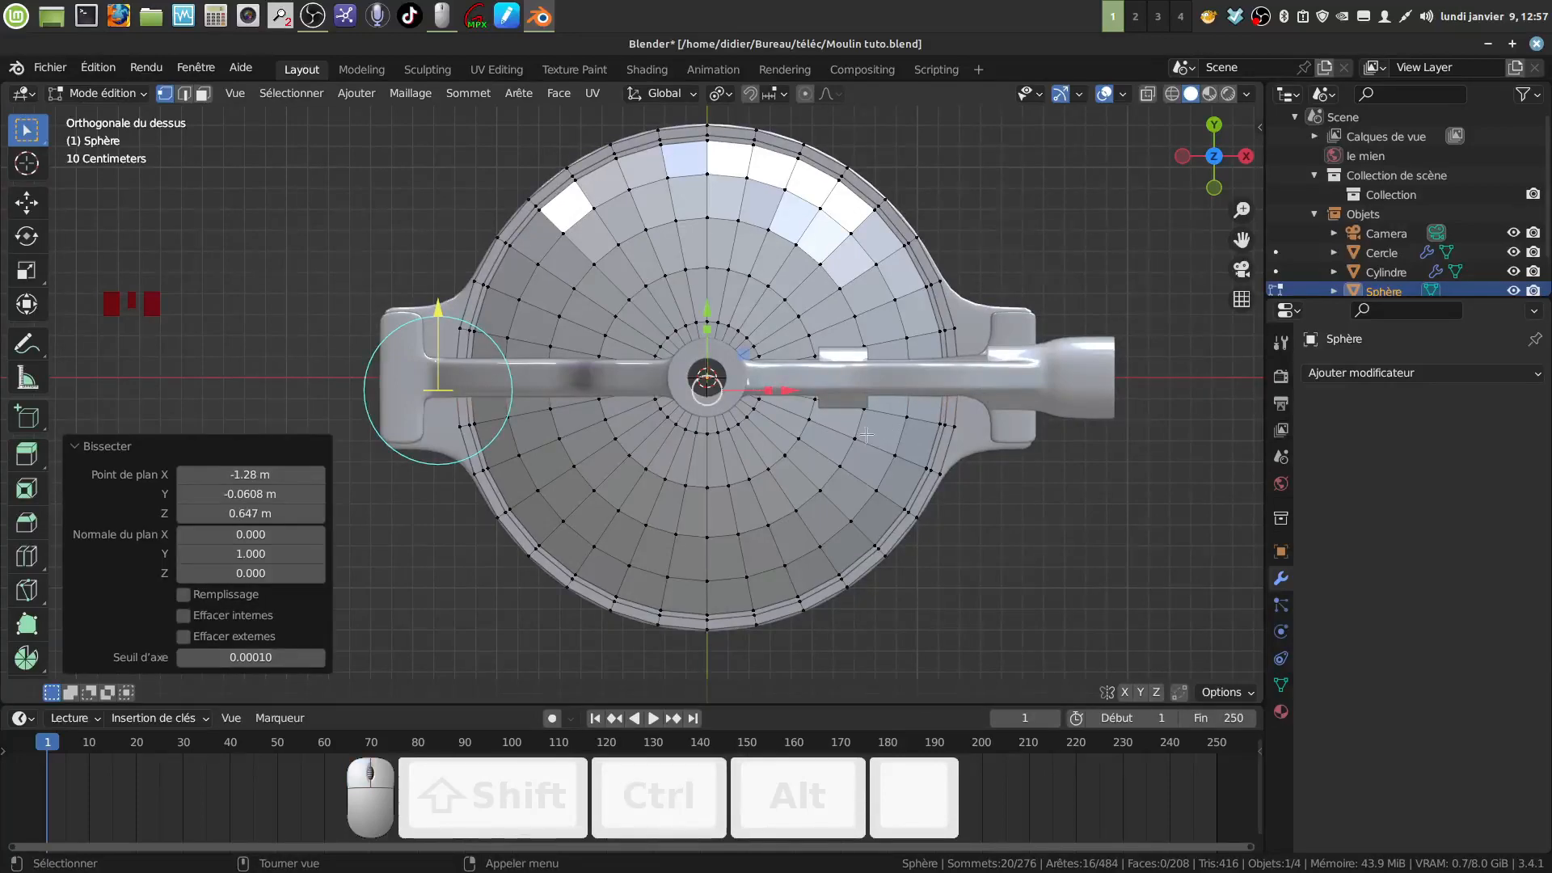
Rip the lid along the bisect cut and separate the linked dome section in front of it into its own object
middle_click_drag(866, 435, 575, 318)
scroll(819, 439, "up", 2)
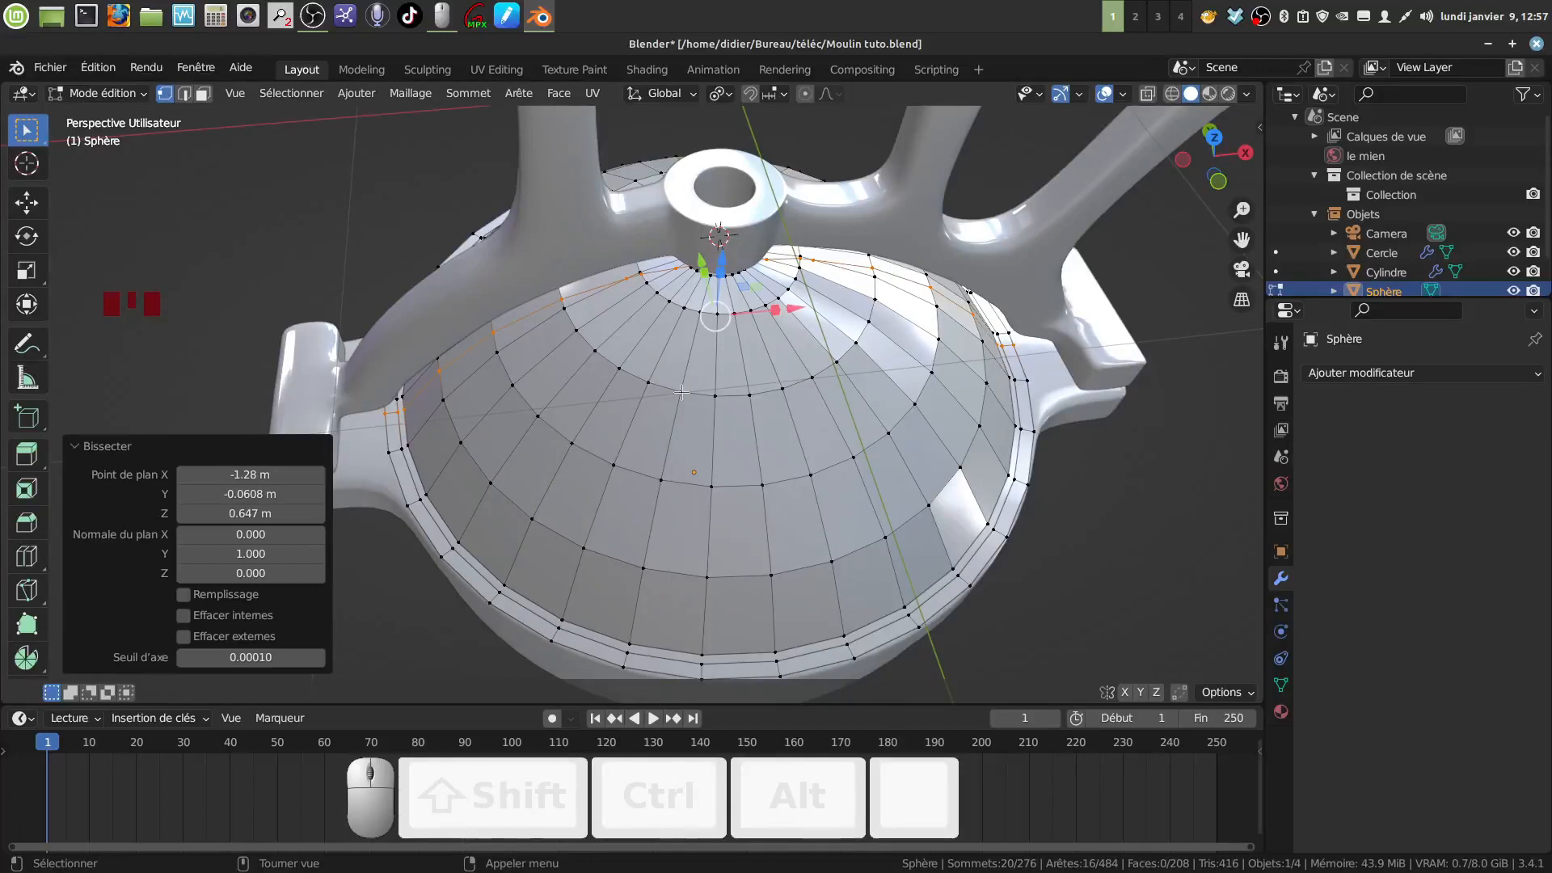
key("v")
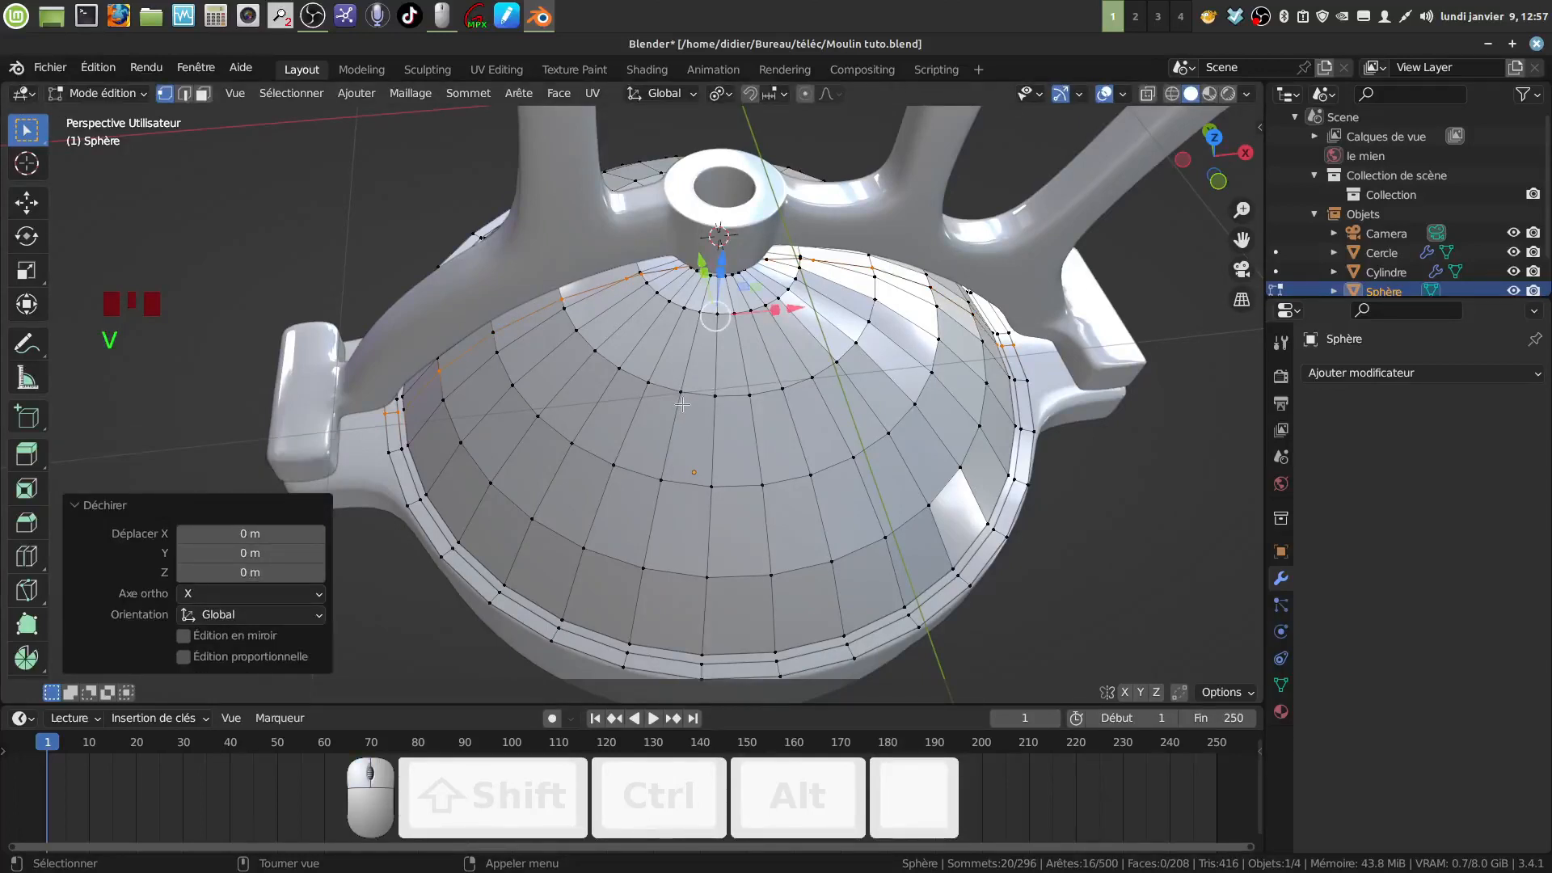
left_click(677, 396)
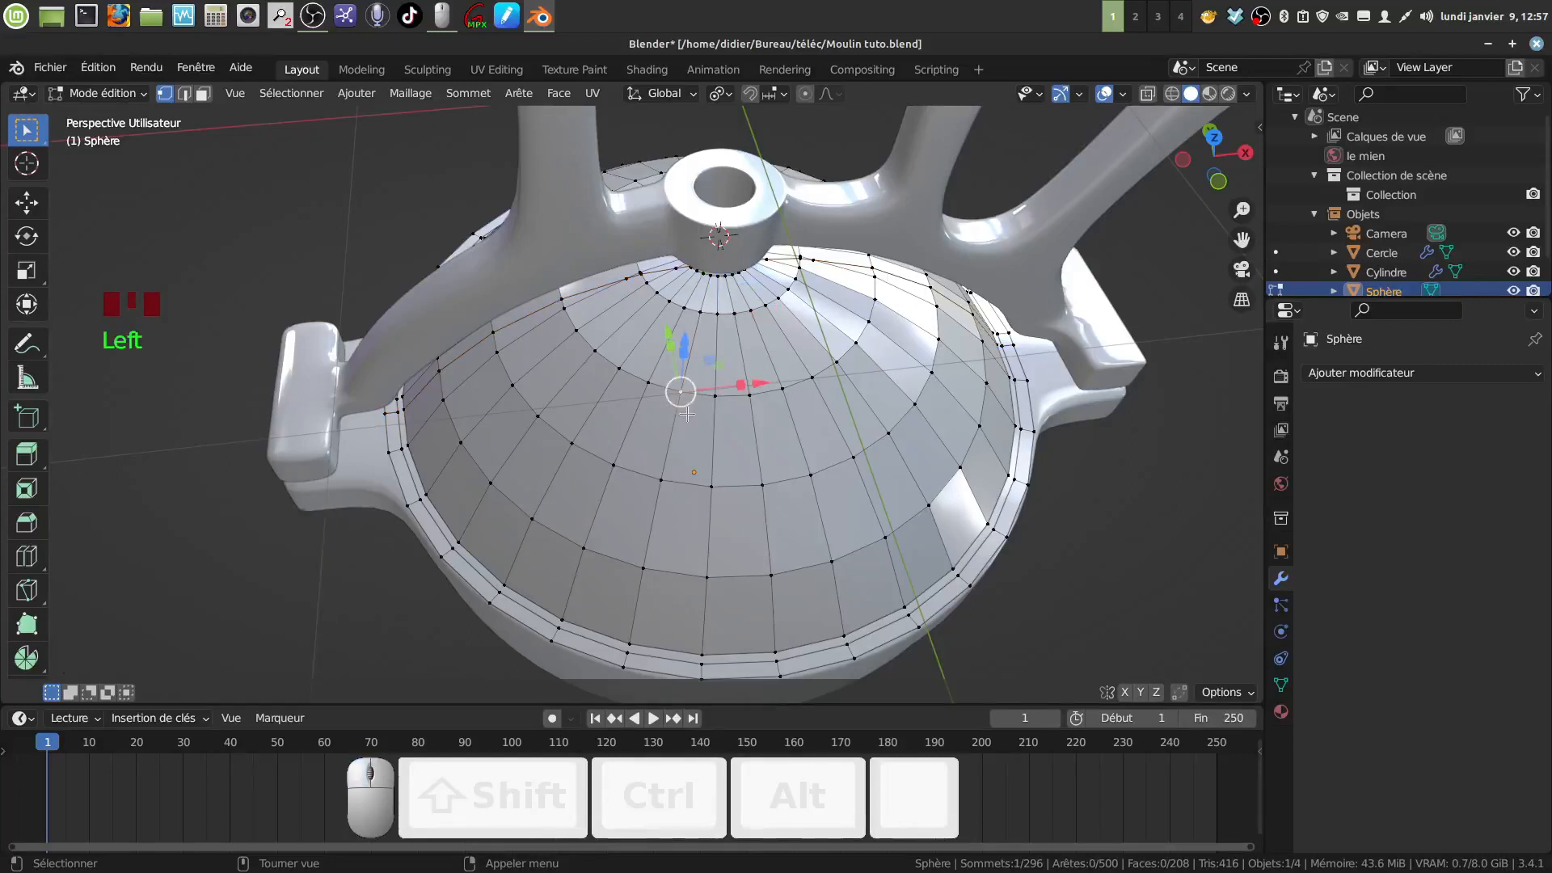
key("ctrl+l")
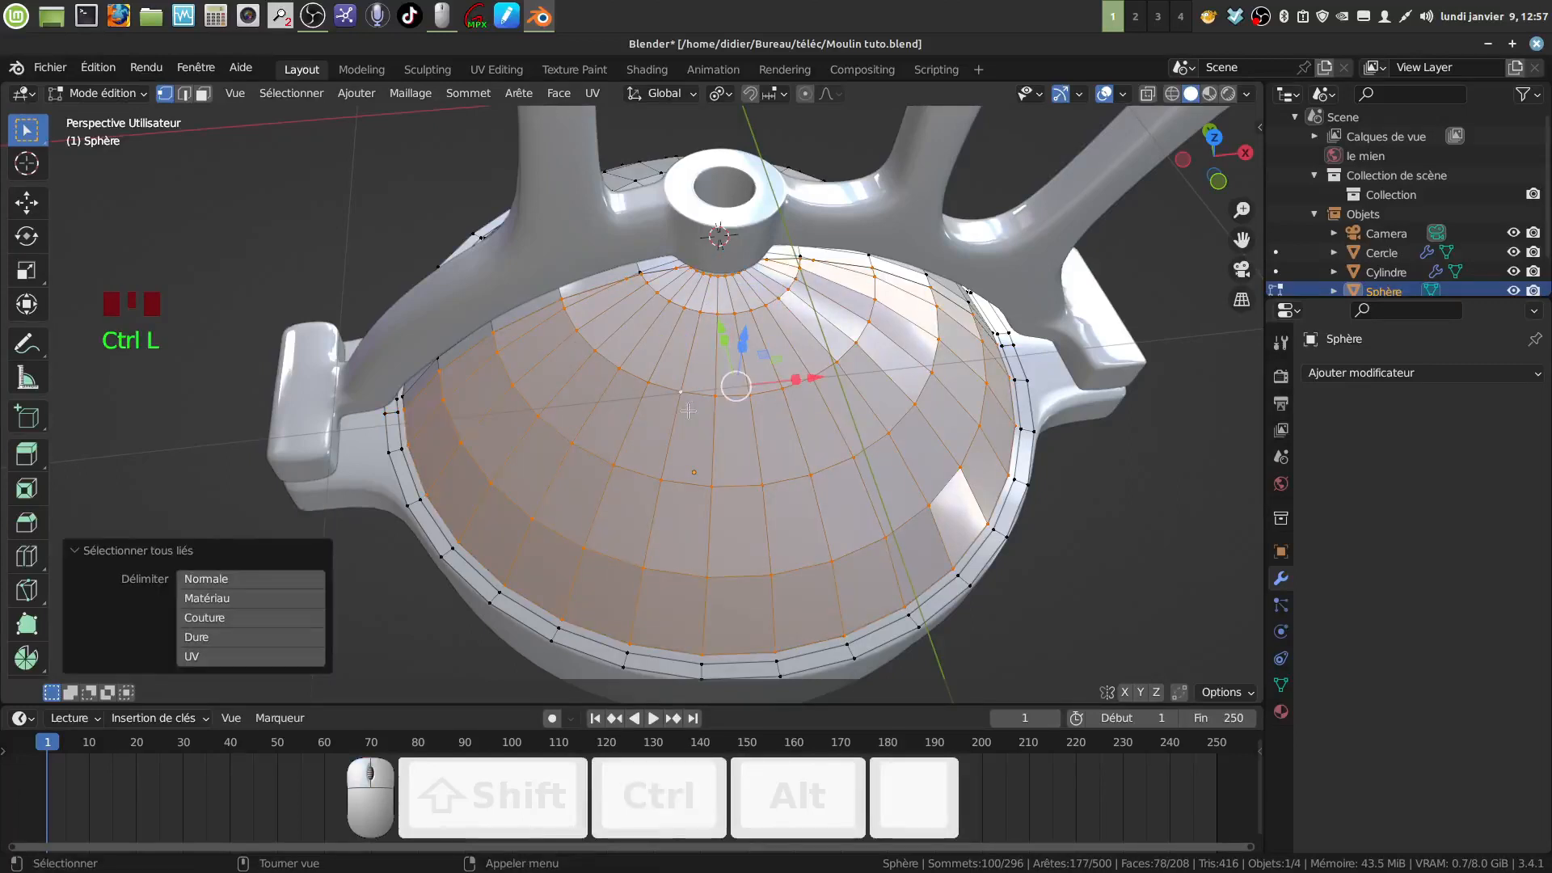
key("p")
left_click(654, 413)
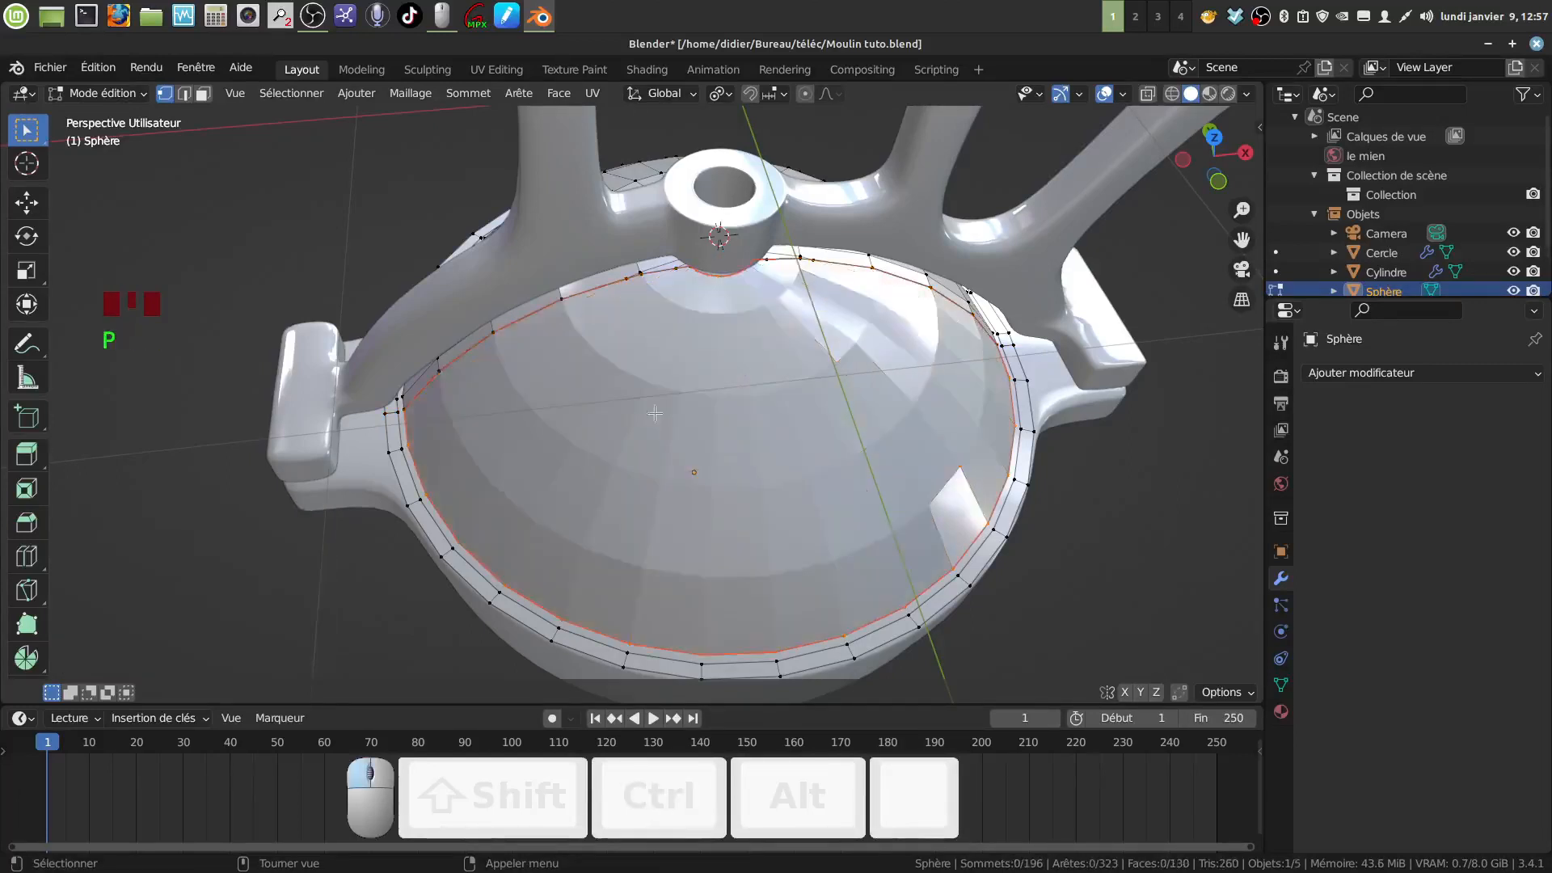
Isolate the two lid pieces in local view and examine the cut and the joint between dome and rim
middle_click_drag(653, 413, 776, 409)
scroll(727, 397, "down", 2)
key("Tab")
middle_click_drag(521, 374, 529, 387)
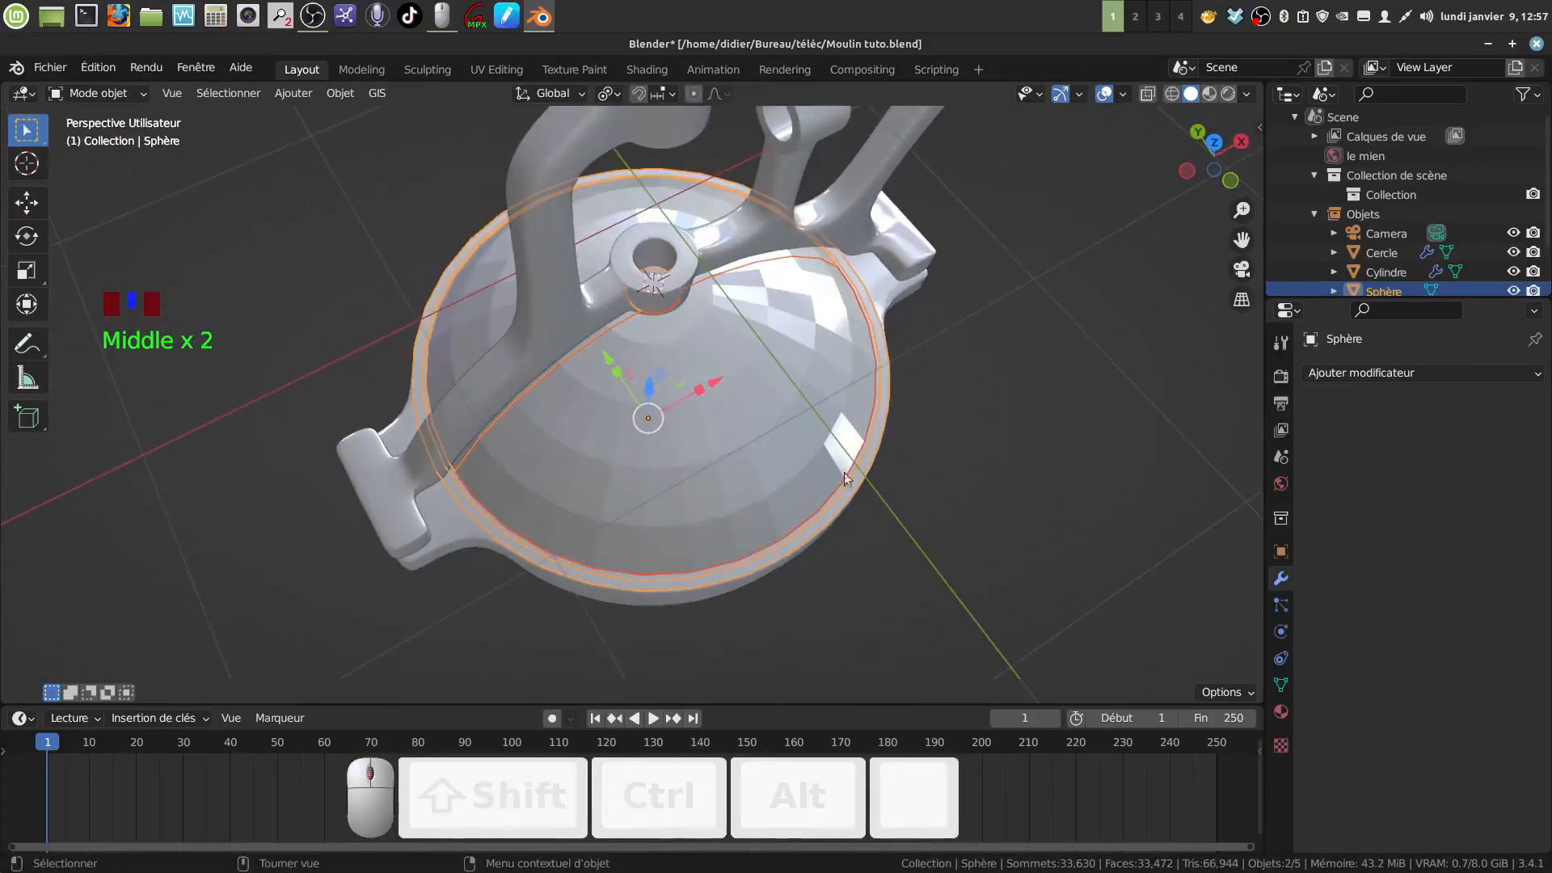
left_click(748, 431)
left_click(508, 355)
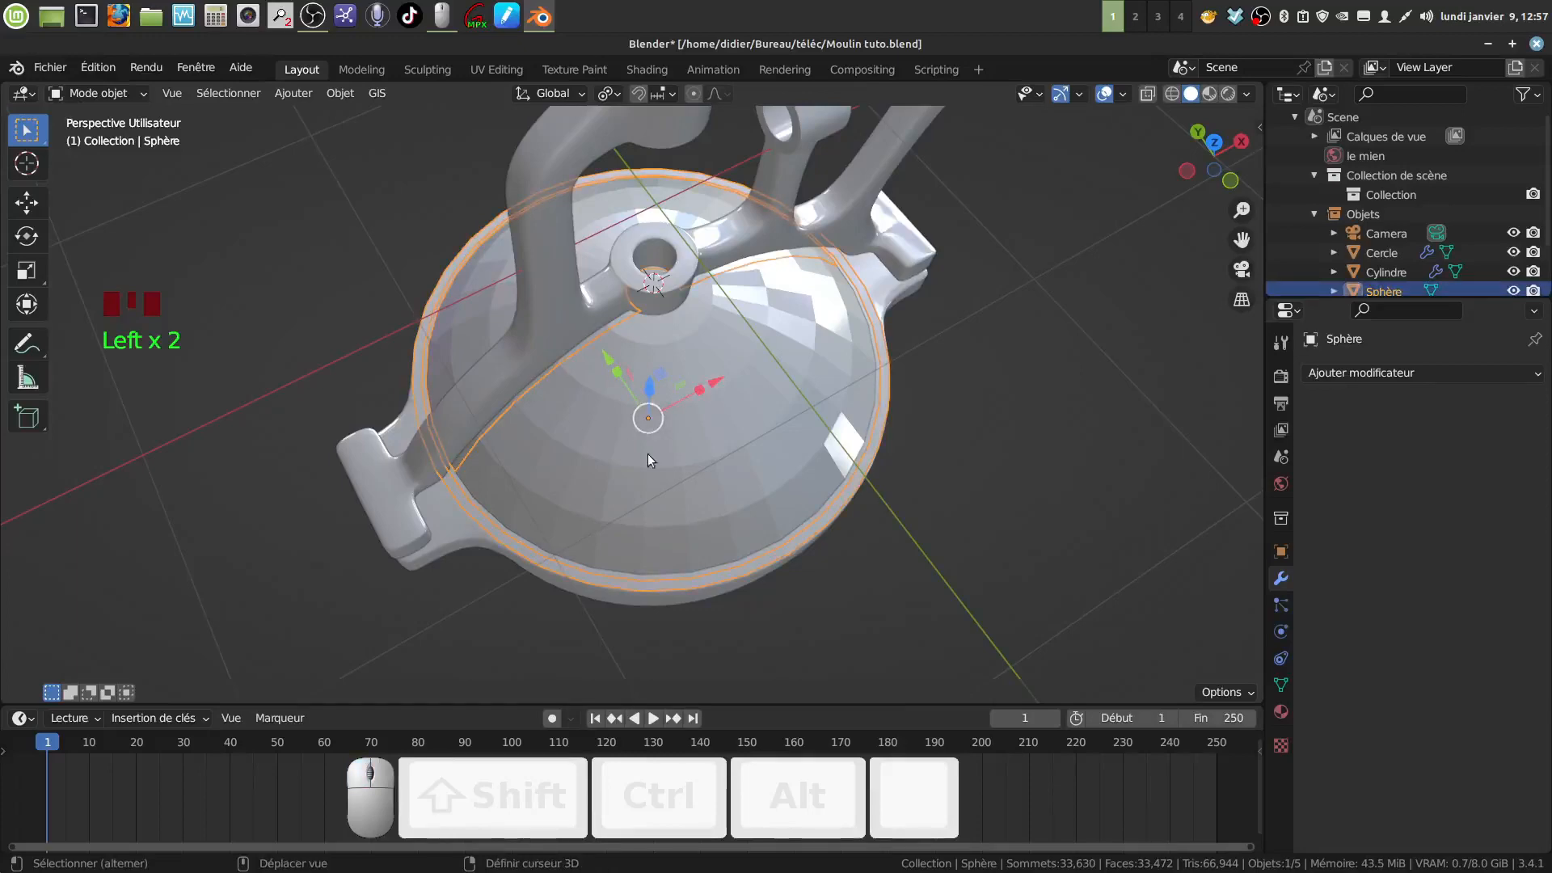
middle_click_drag(648, 452, 773, 428)
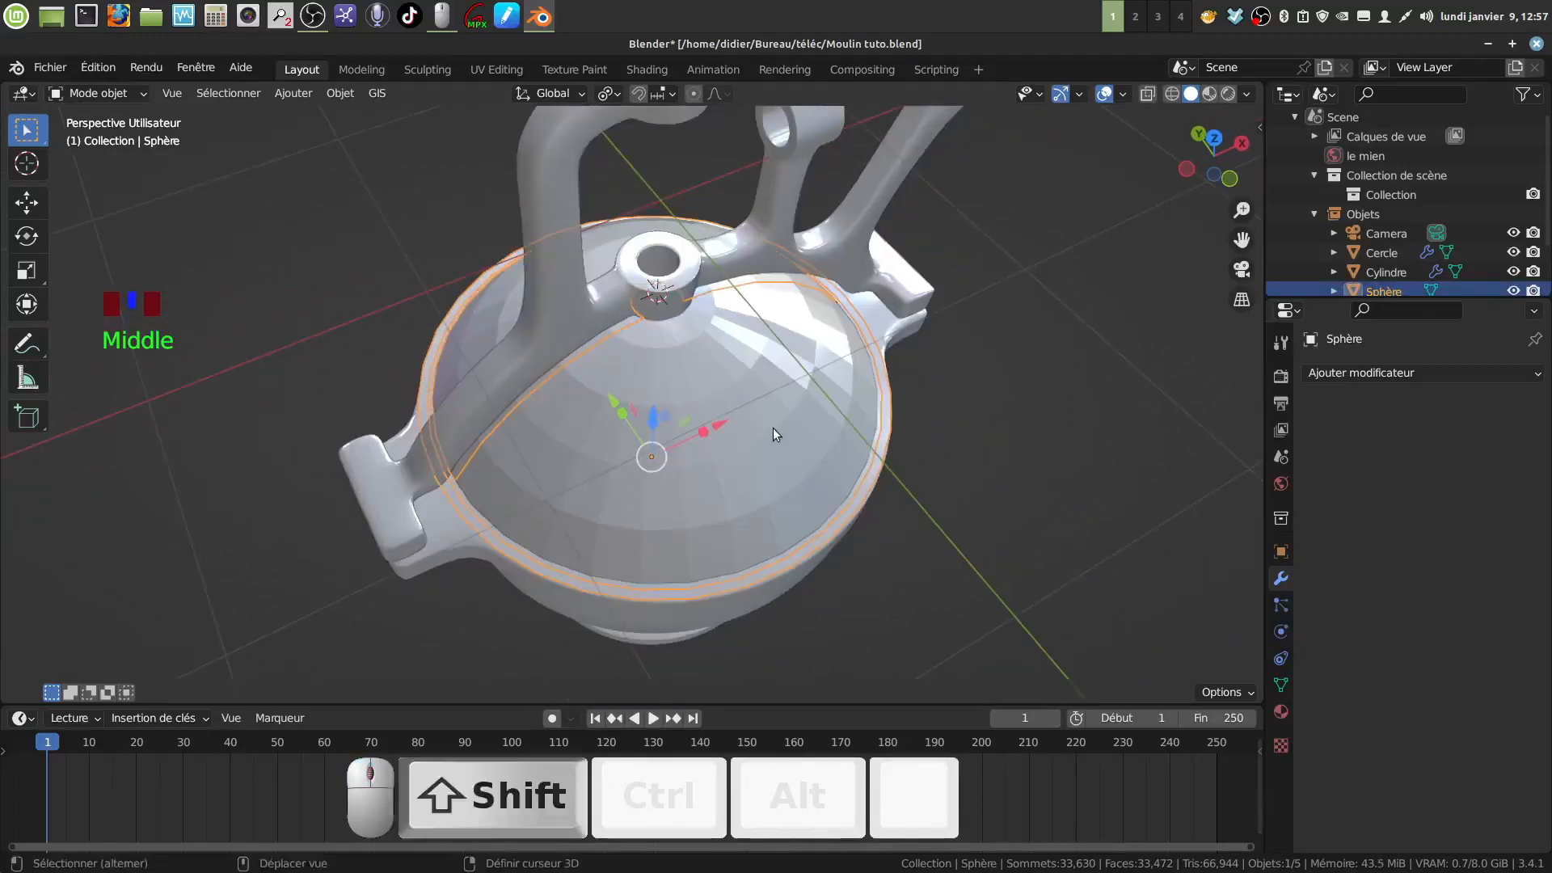
left_click(774, 427, "shift")
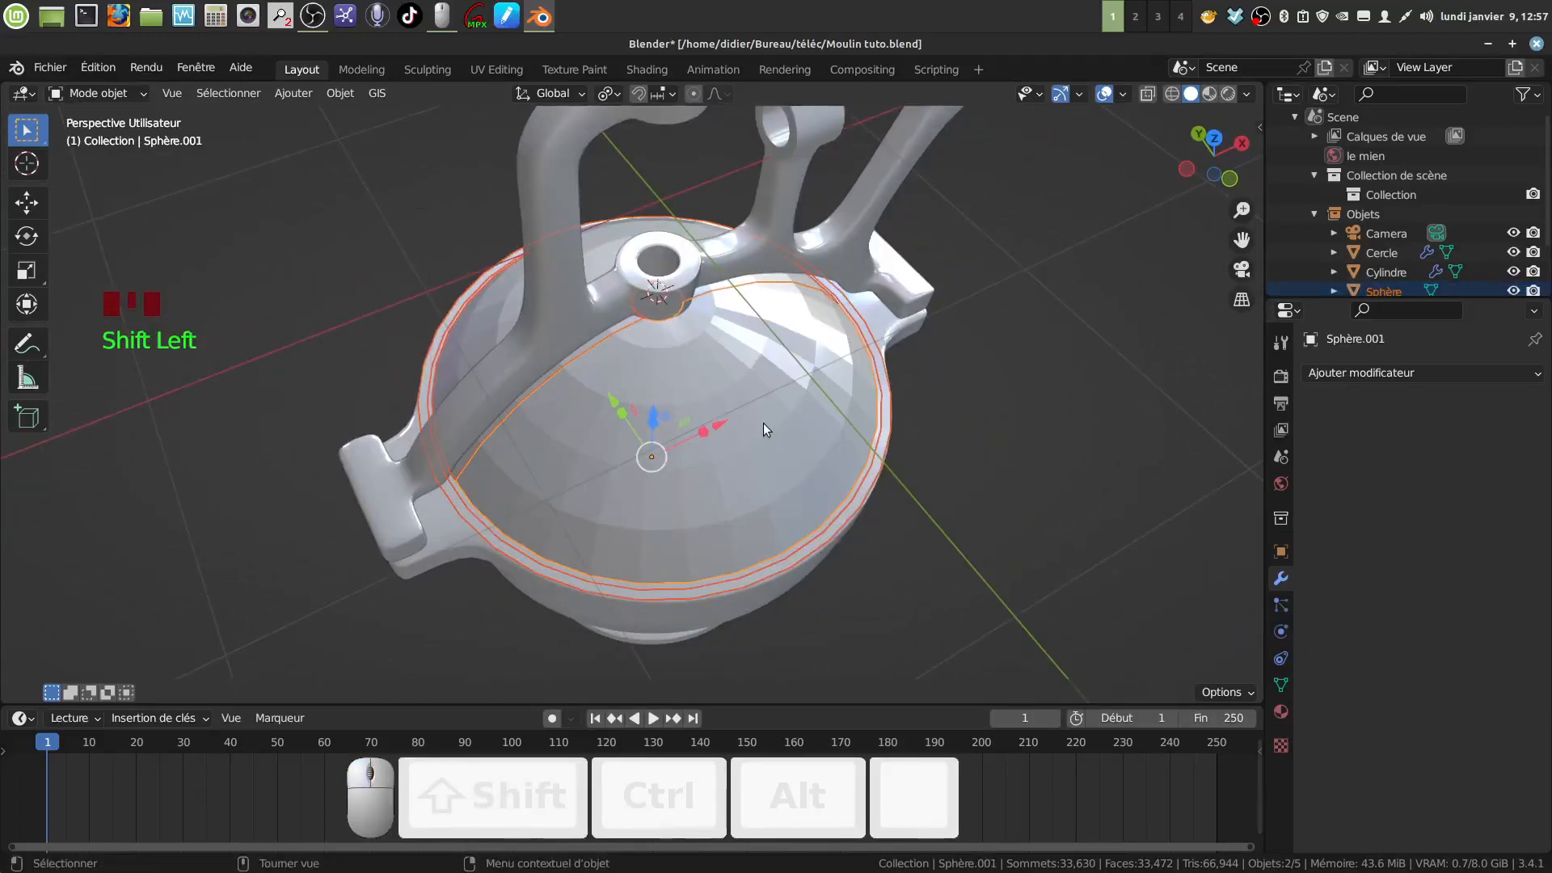
key("KP_Divide")
scroll(763, 422, "up", 2)
middle_click_drag(763, 420, 780, 255, "shift")
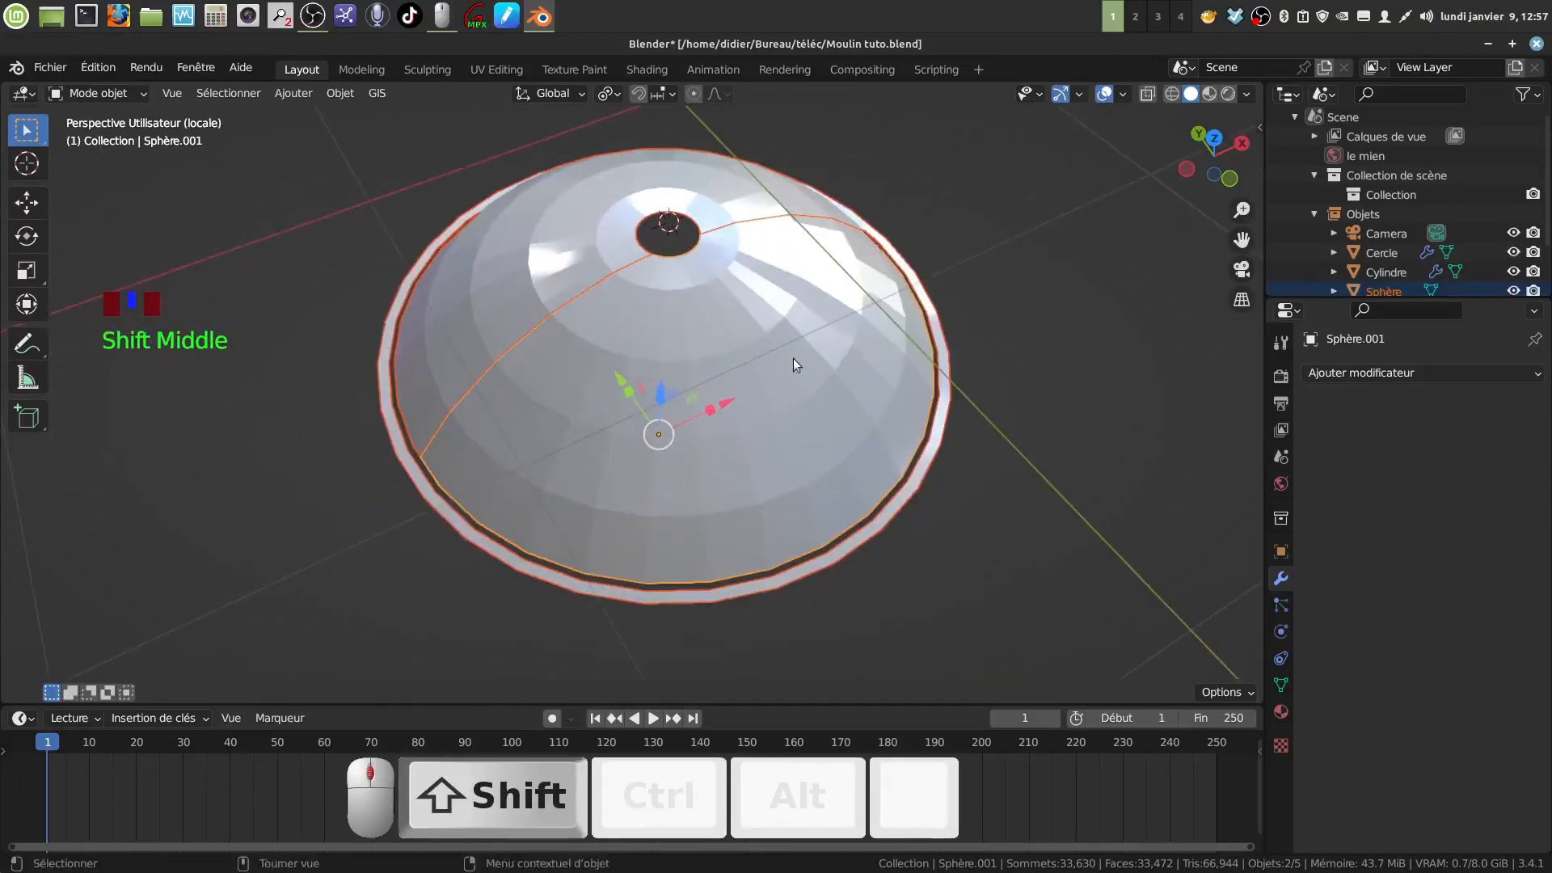
mouse_move(793, 357)
middle_mouse_down()
mouse_move(779, 285)
mouse_move(811, 336)
middle_mouse_up()
middle_click_drag(762, 388, 781, 318, "shift")
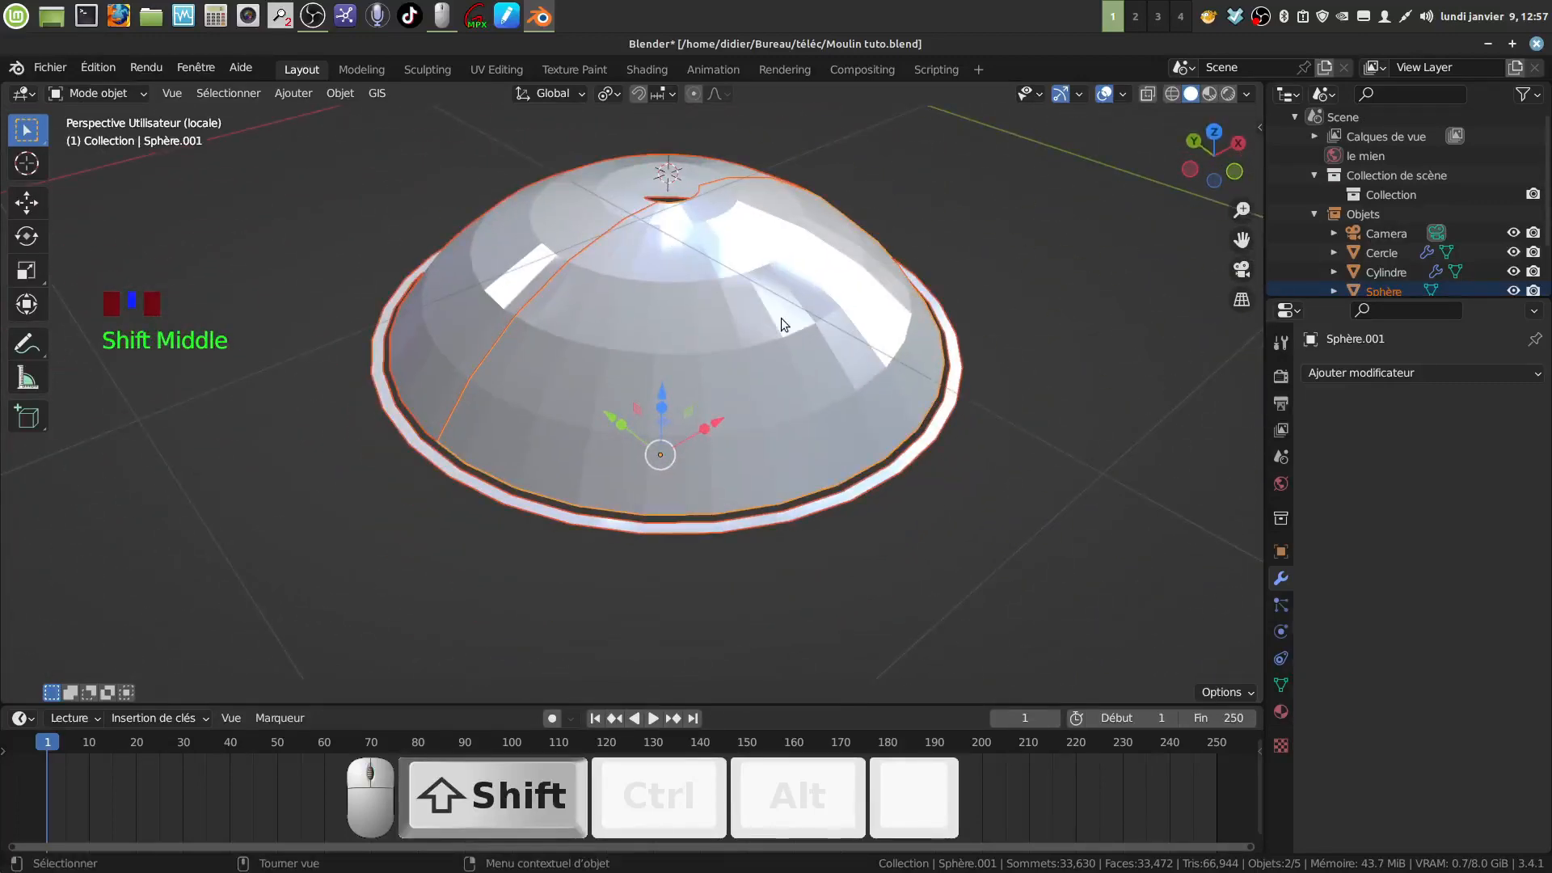
Undo the lid's isolation, separation, rip and bisect
key("ctrl+z")
key("ctrl+z")
key("ctrl+z")
key("ctrl+z")
key("ctrl+z")
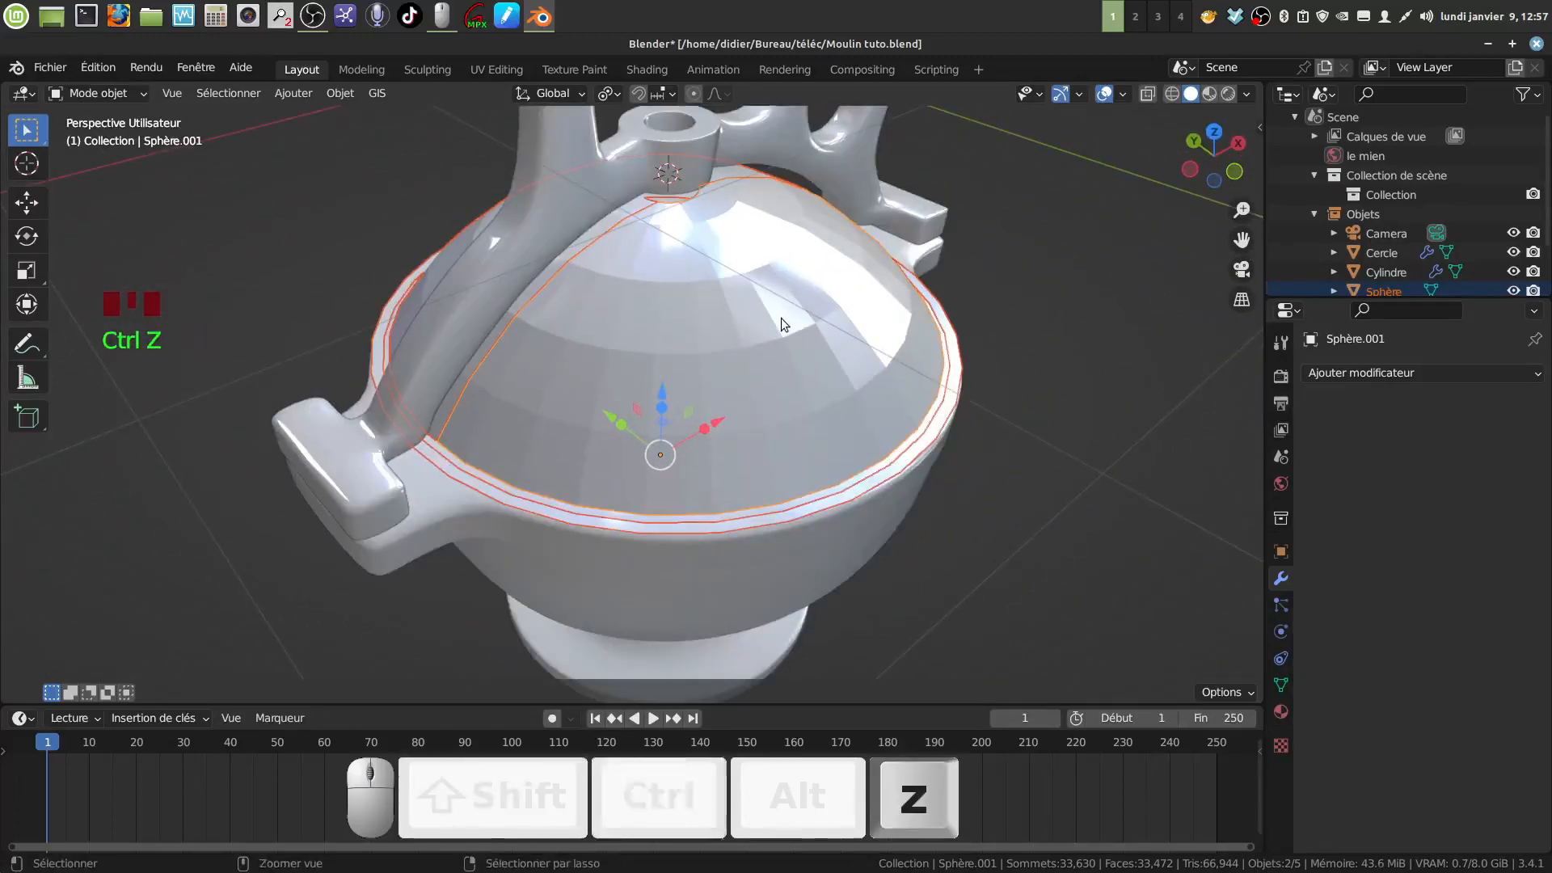
key("ctrl+z")
key("ctrl+z")
key("ctrl+z")
key("ctrl+z")
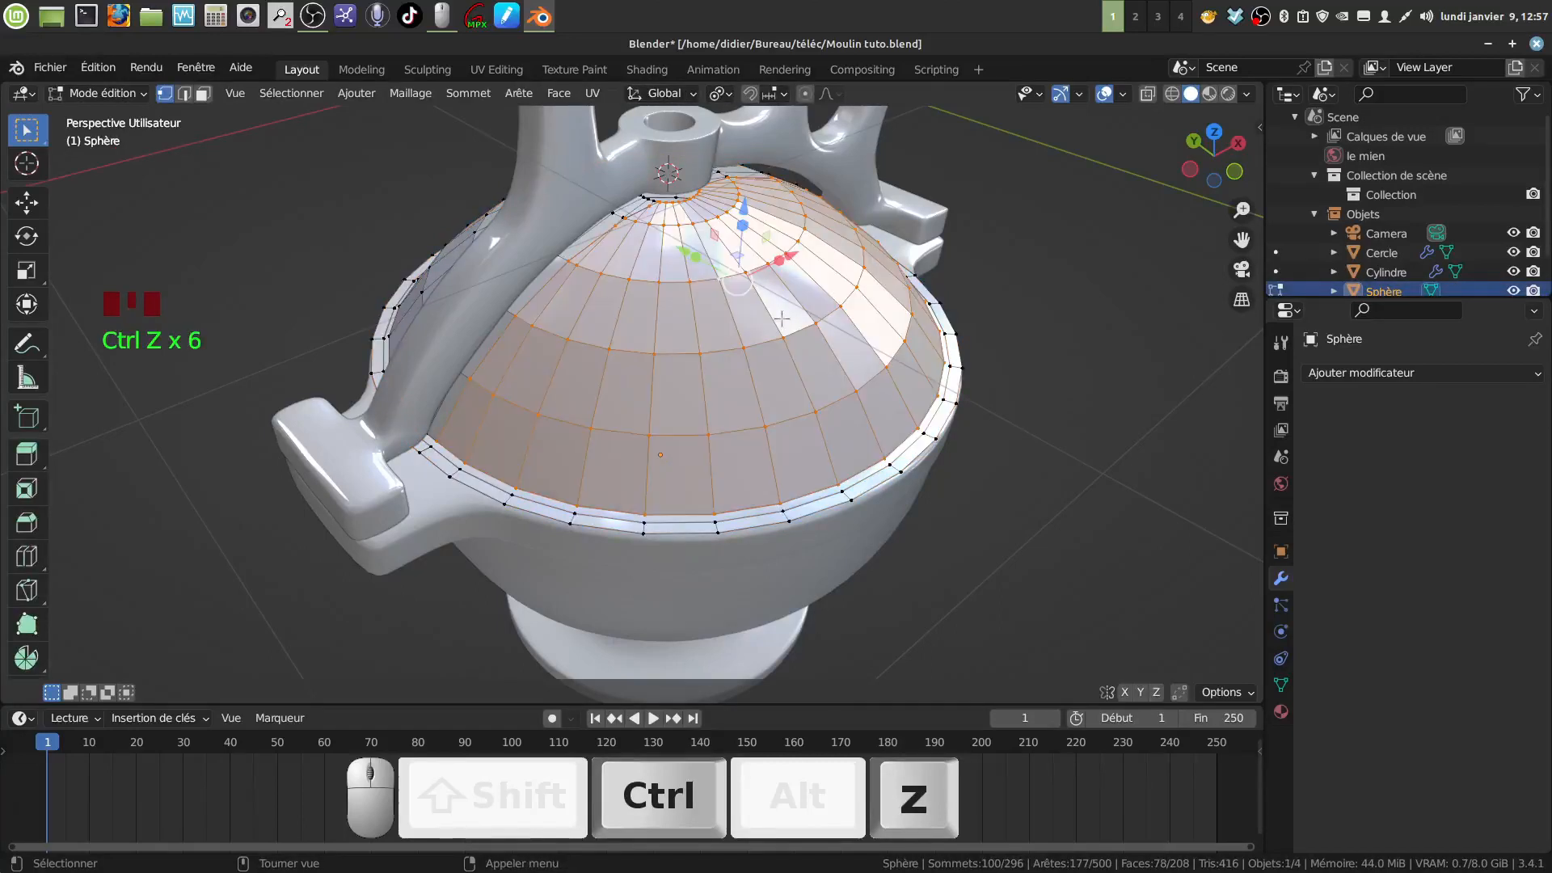
key("ctrl+z")
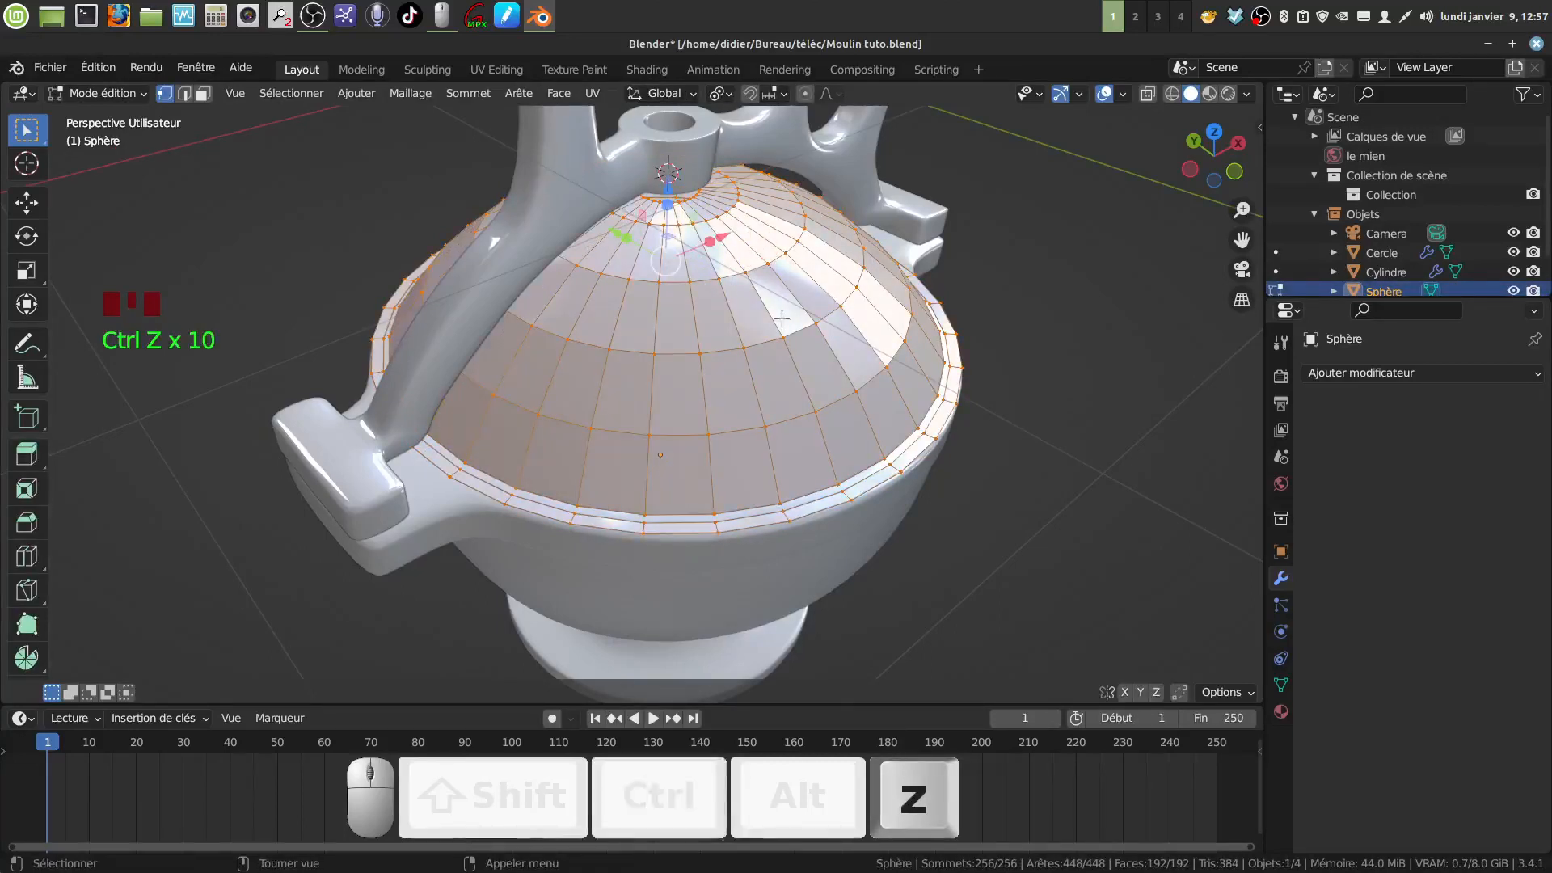
key("ctrl+z")
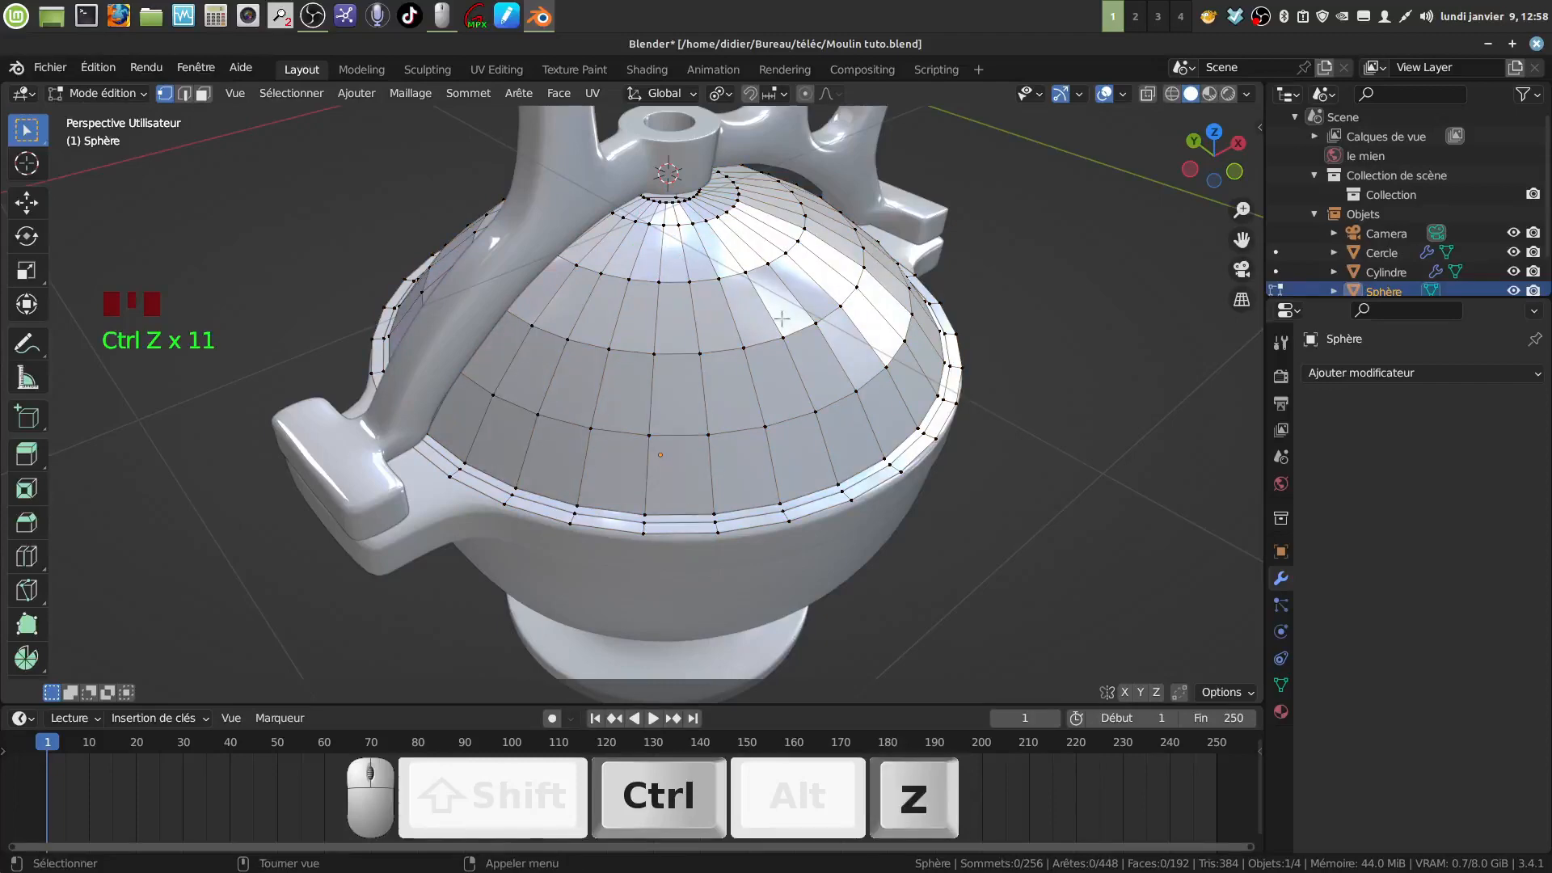
Undo the top opening's raised inward extrusion and the deletion of the pole fan and rim bevel faces
middle_click_drag(781, 319, 745, 544)
scroll(715, 574, "up", 3)
key("ctrl+z")
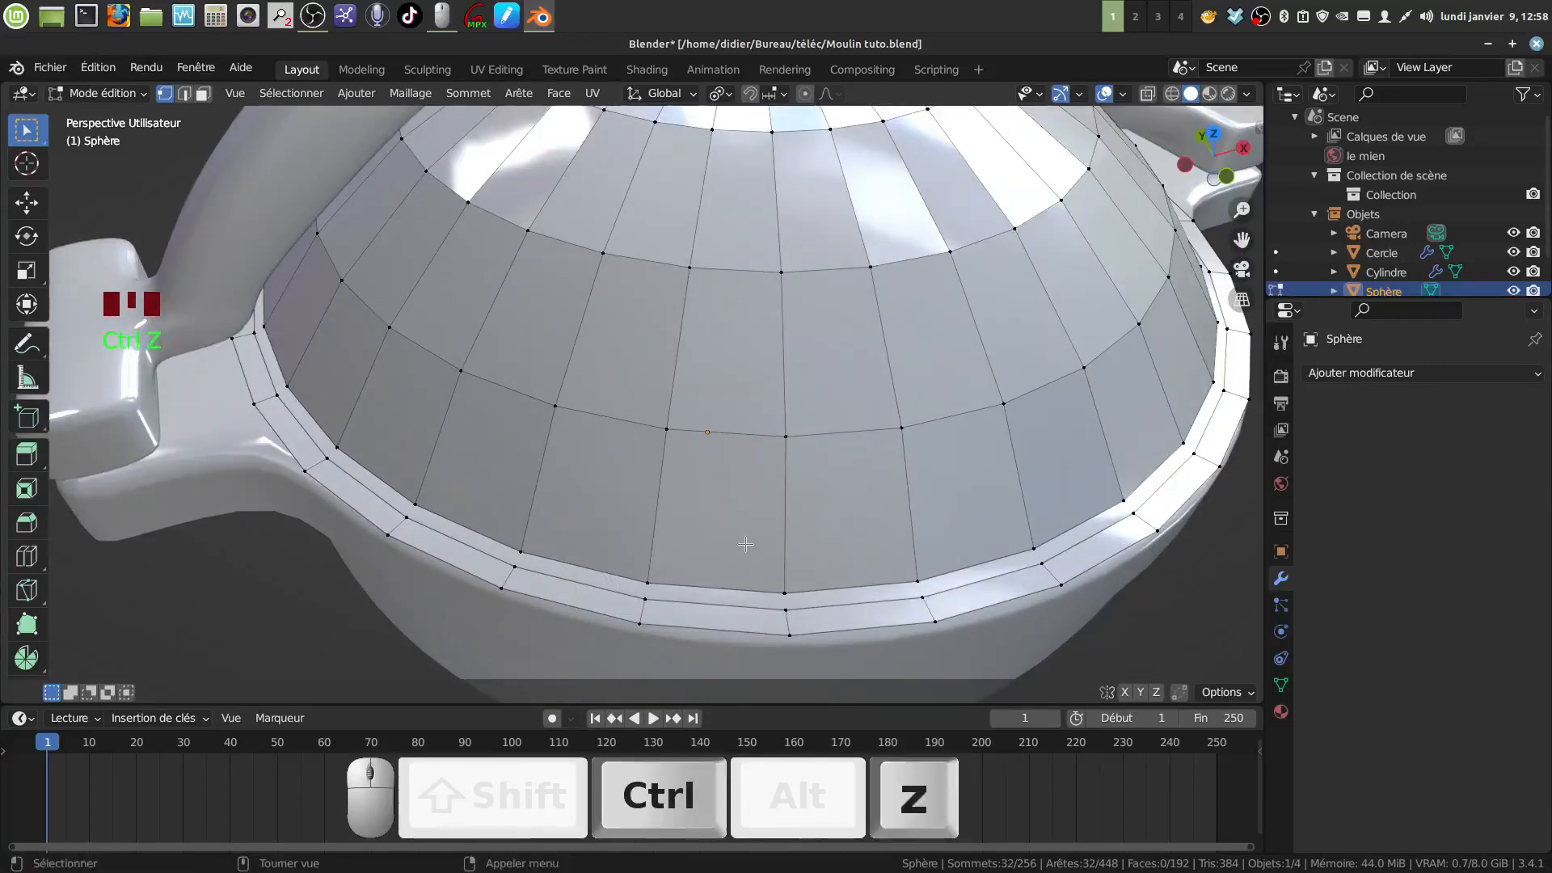
key("ctrl+z")
key("ctrl+z")
key("ctrl+z")
key("ctrl+z")
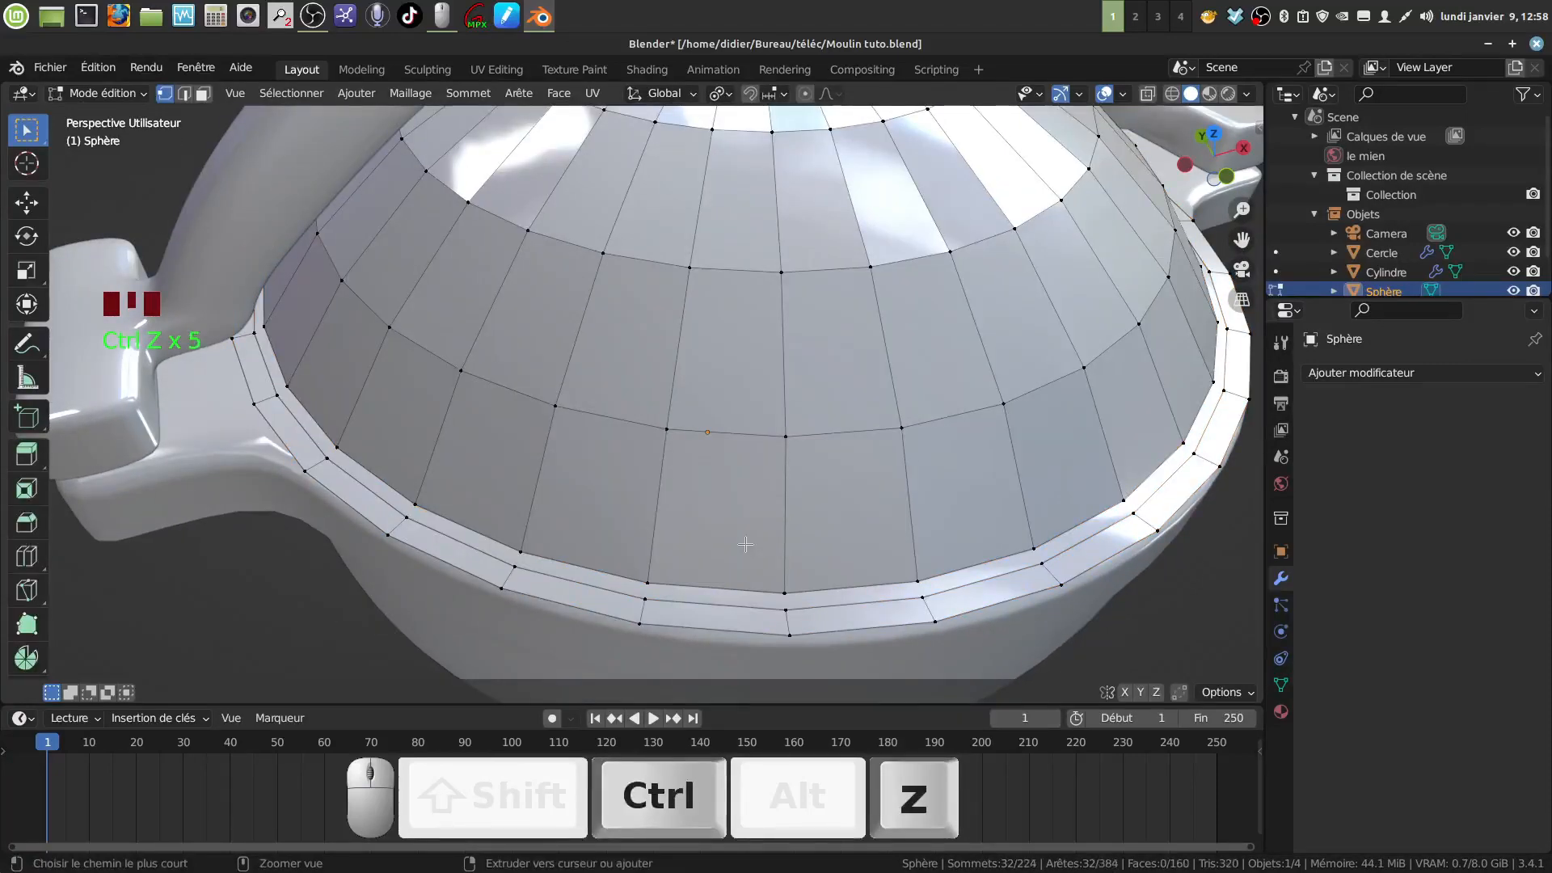
key("ctrl+z")
key("ctrl+z")
key("ctrl+z")
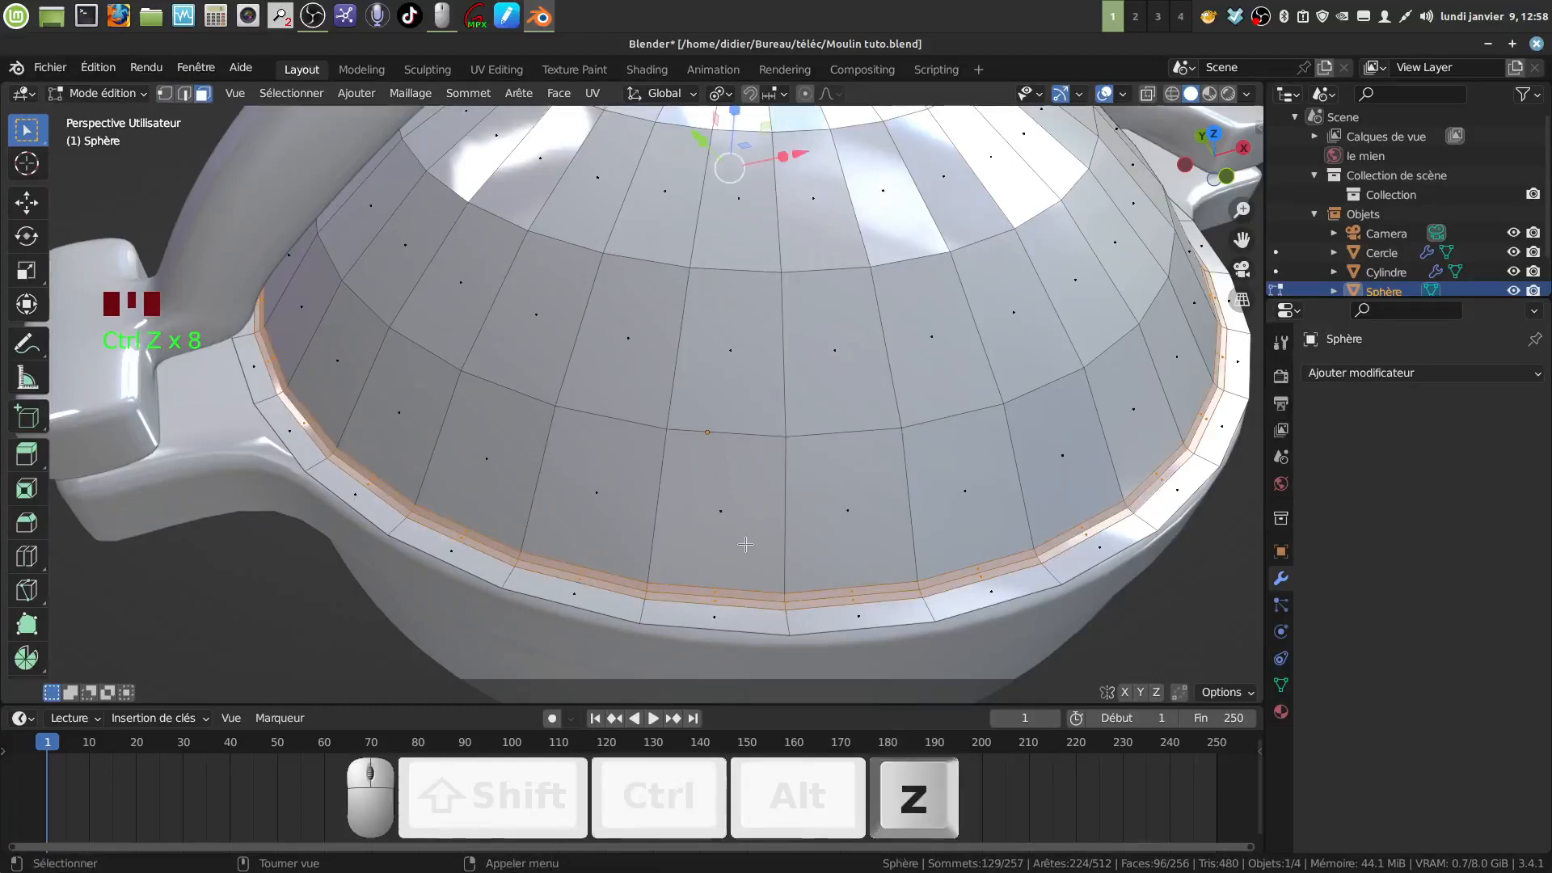
Select only the ring of triangular faces around the lid's top pole and delete them to open the top
scroll(746, 544, "down", 4)
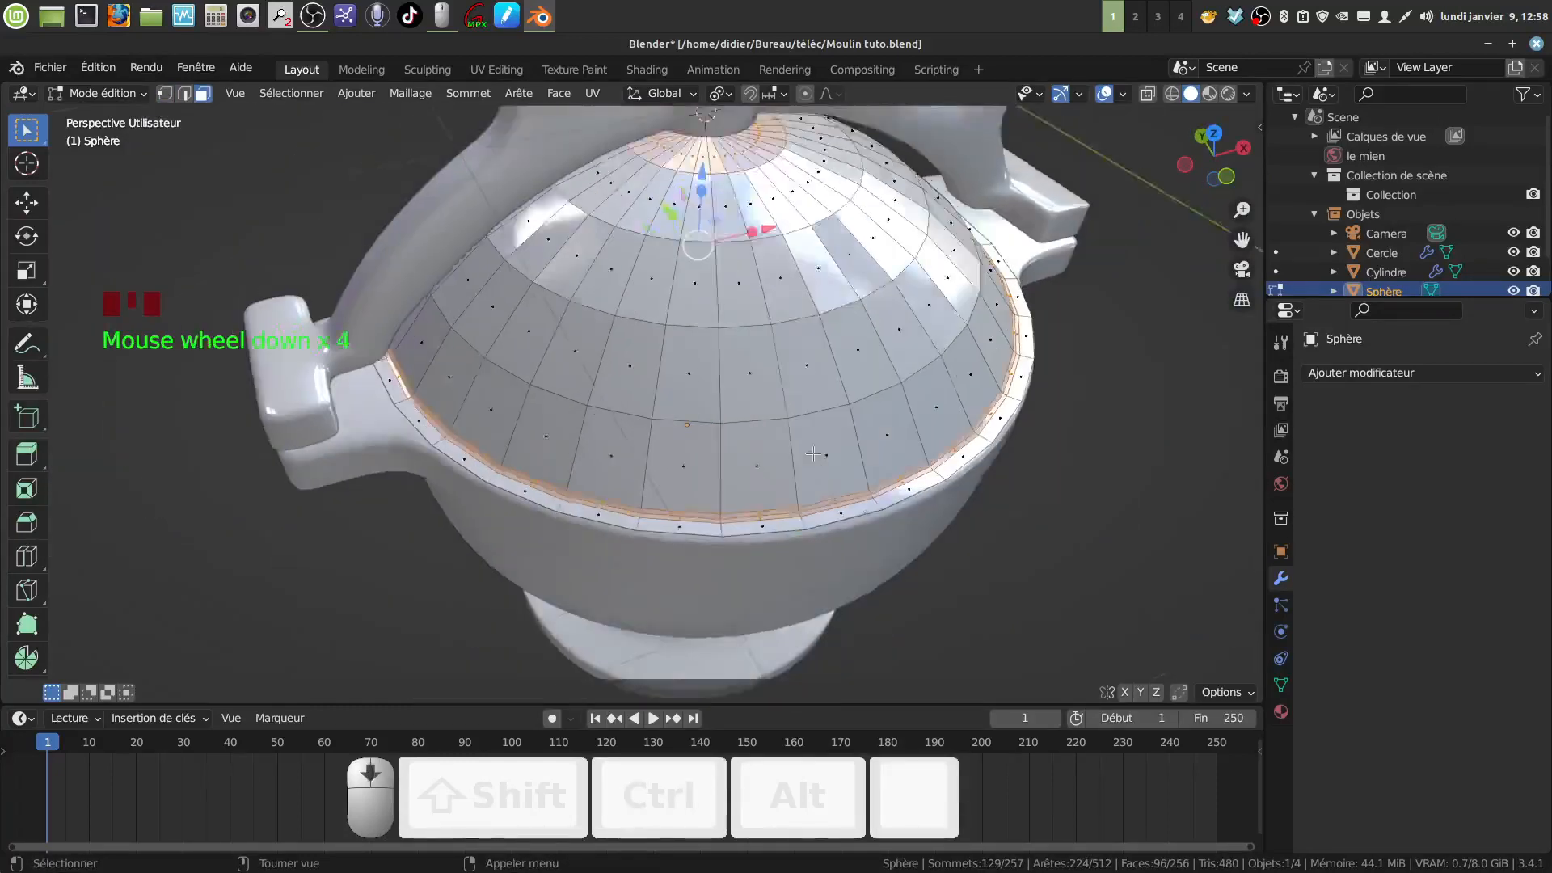
middle_click_drag(813, 455, 712, 519)
key("a")
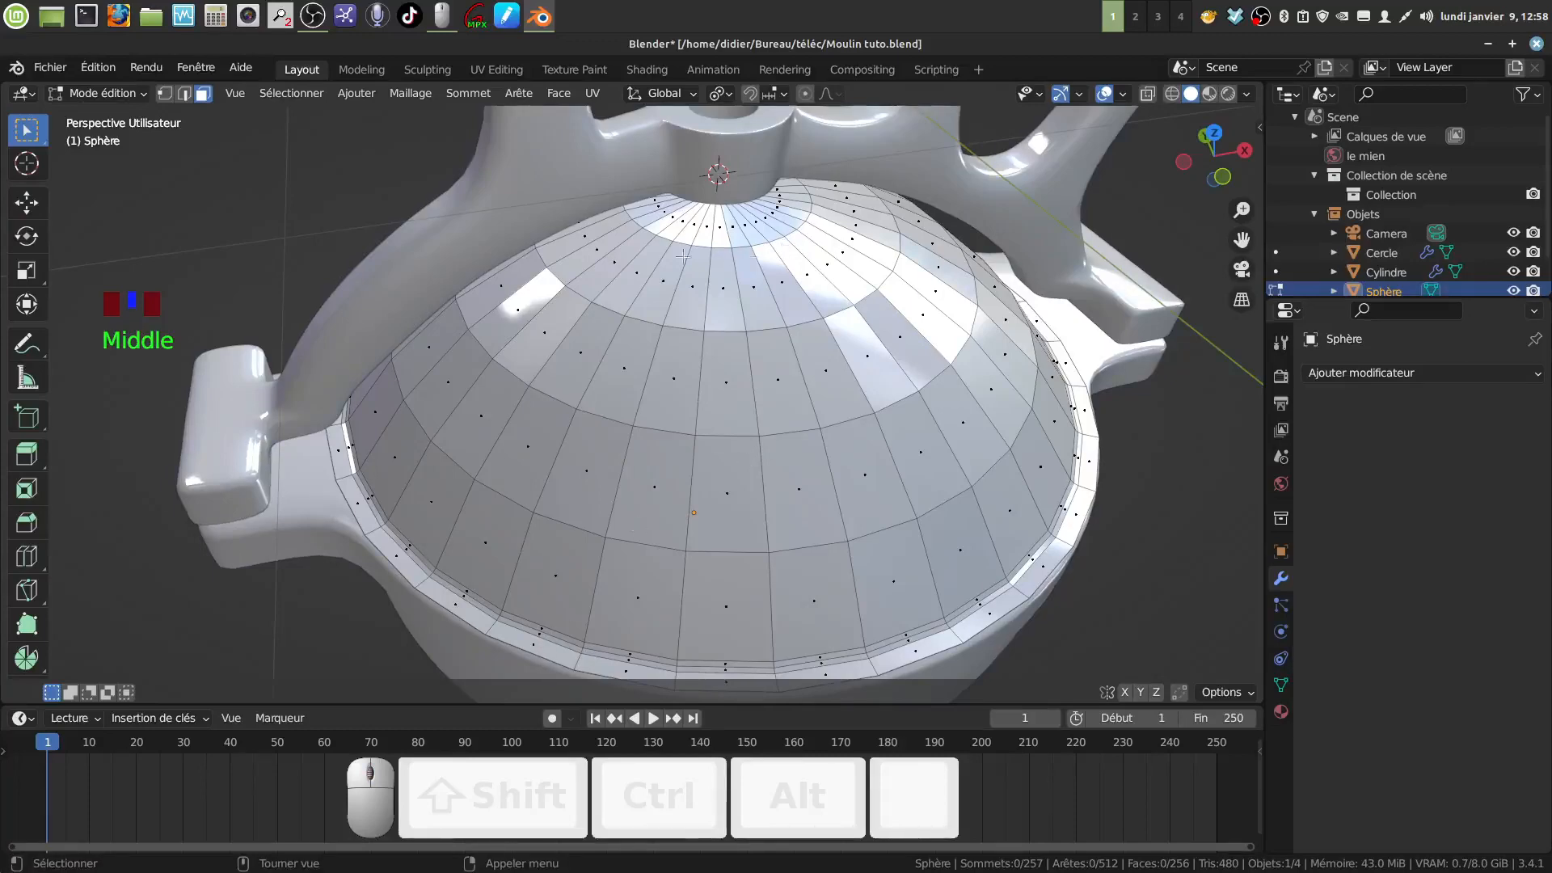
middle_click_drag(684, 256, 680, 239)
key("c")
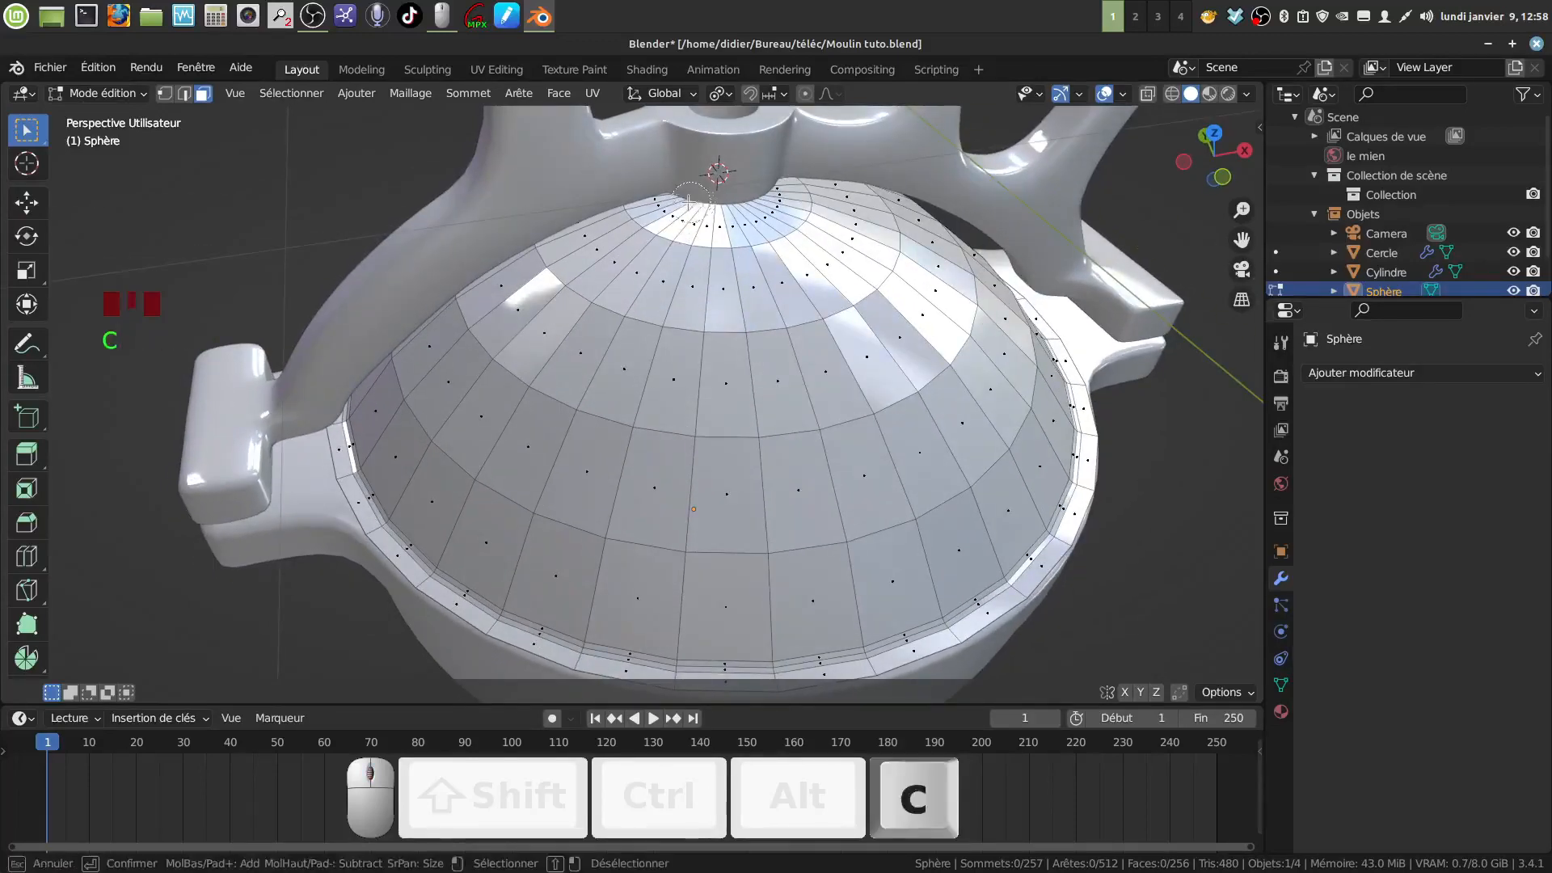
left_click_drag(689, 198, 728, 203)
mouse_move(704, 202)
middle_mouse_down()
mouse_move(923, 250)
mouse_move(711, 289)
middle_mouse_up()
key("c")
left_click_drag(618, 293, 581, 313)
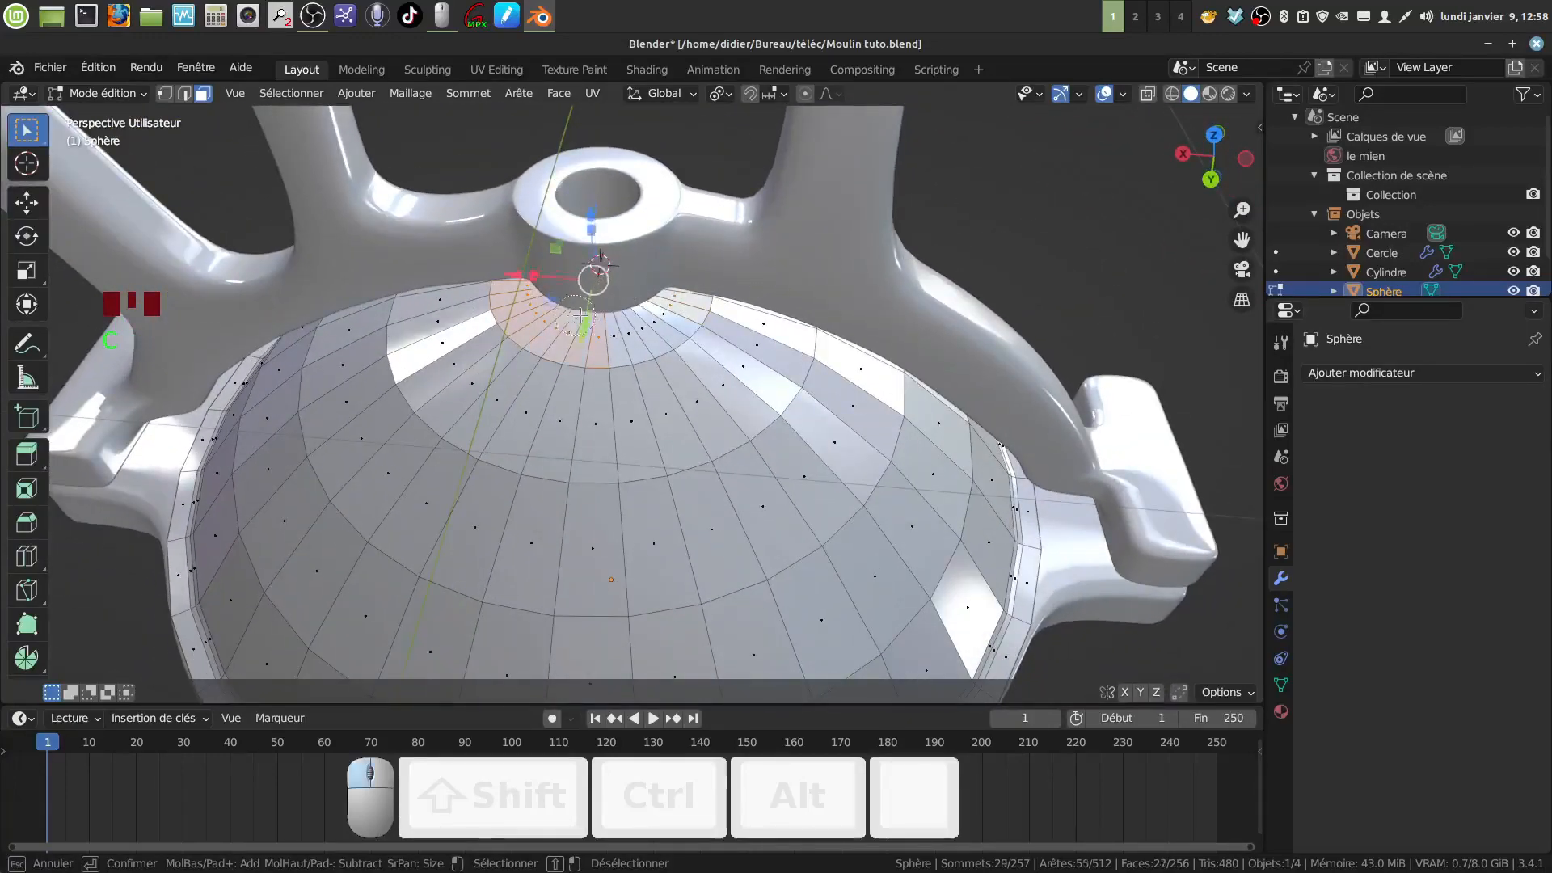
right_click(653, 292)
scroll(766, 305, "down", 4)
middle_click_drag(765, 305, 423, 284)
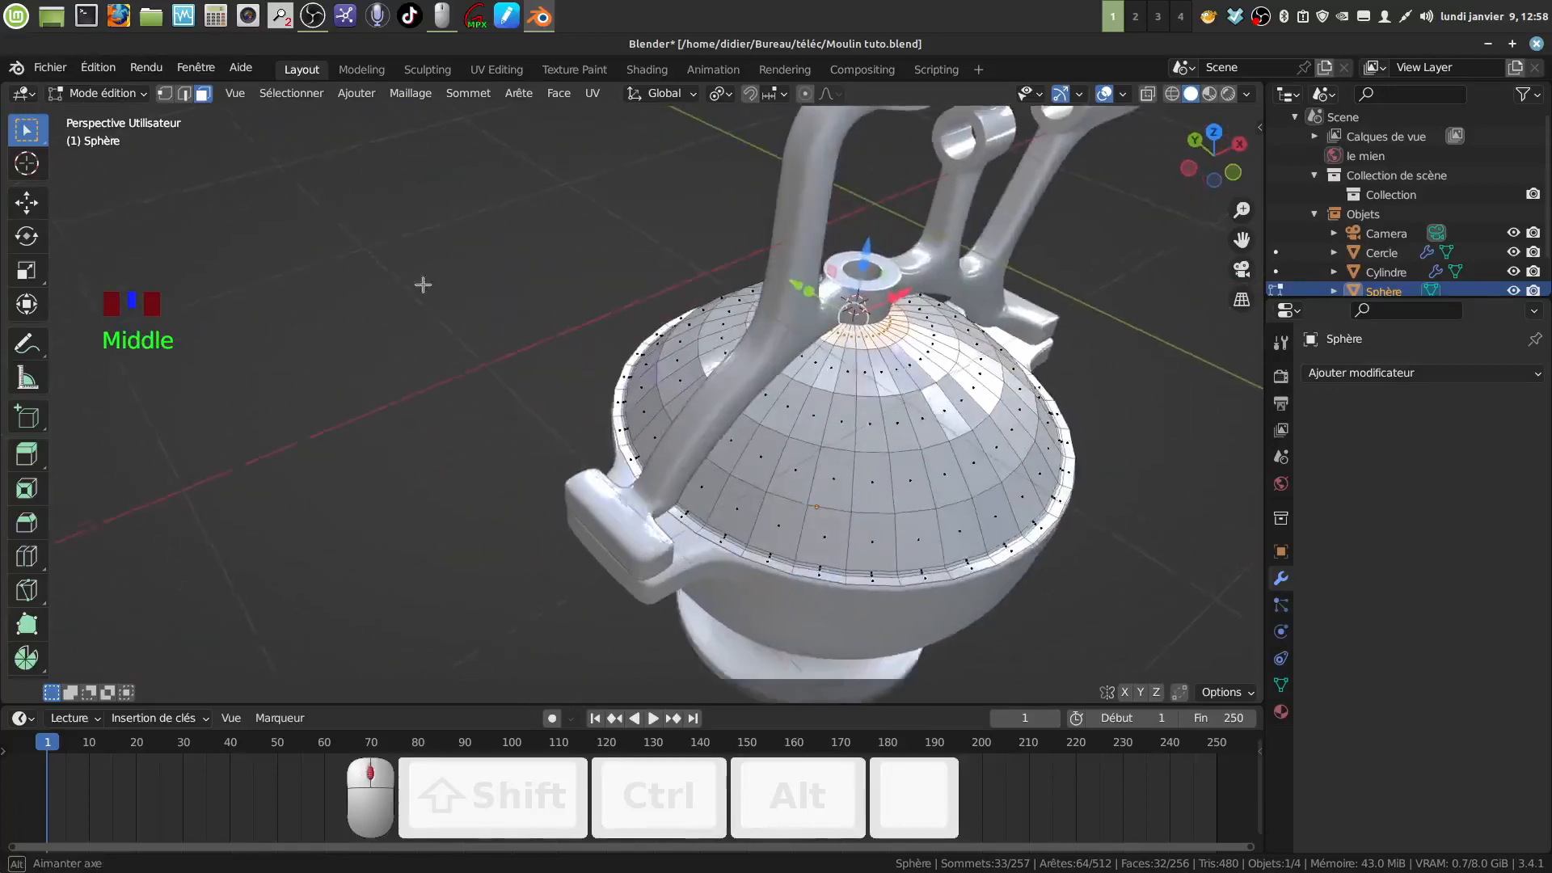
middle_click_drag(862, 275, 711, 376, "shift")
scroll(690, 279, "up", 2)
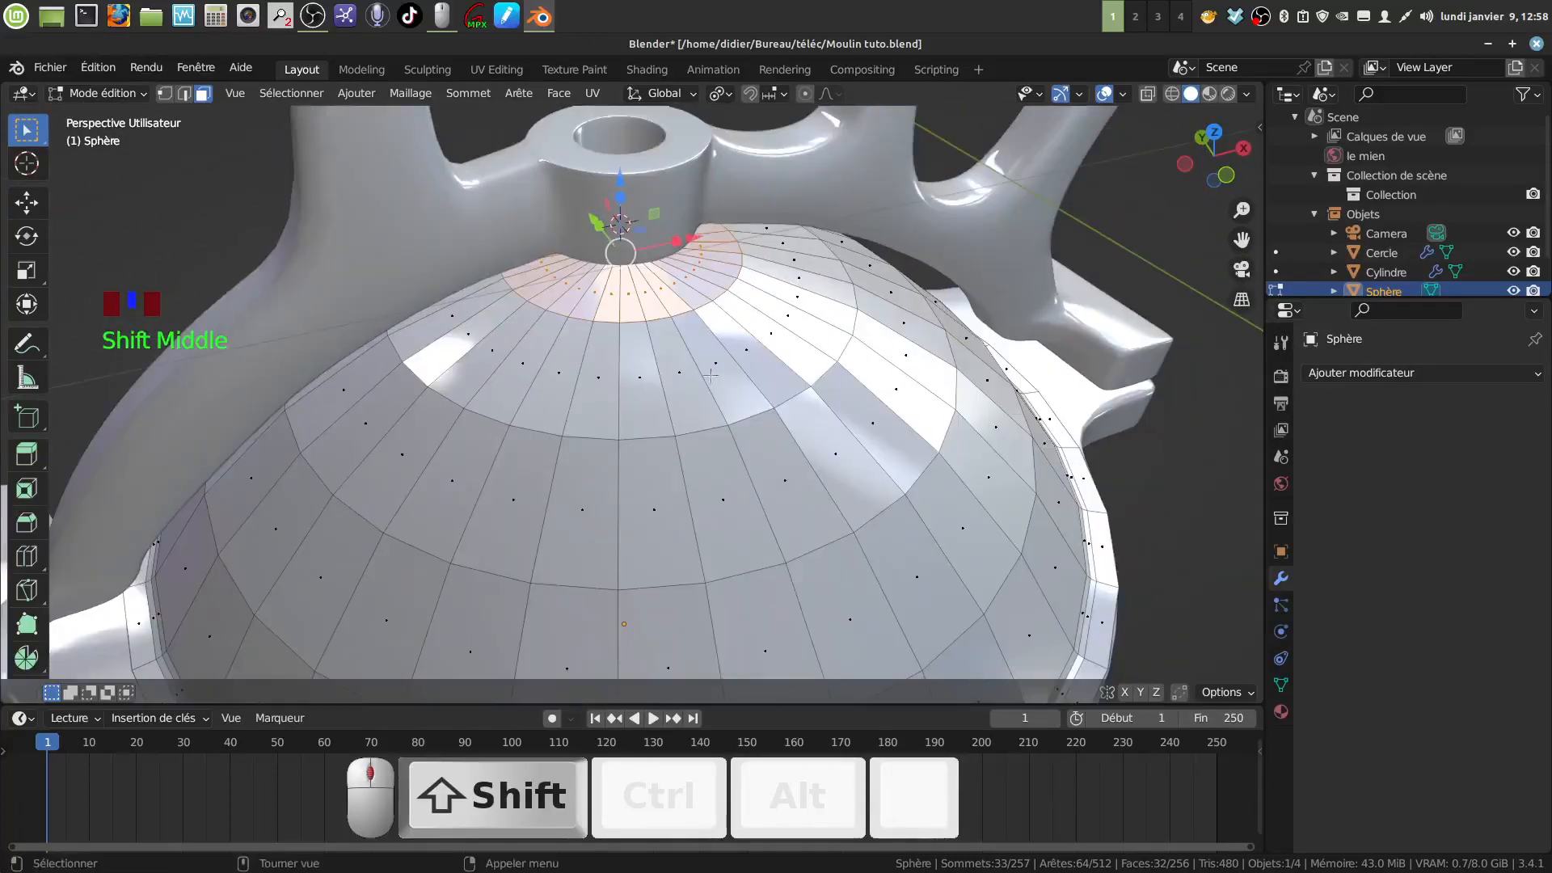
key("x")
left_click(652, 381)
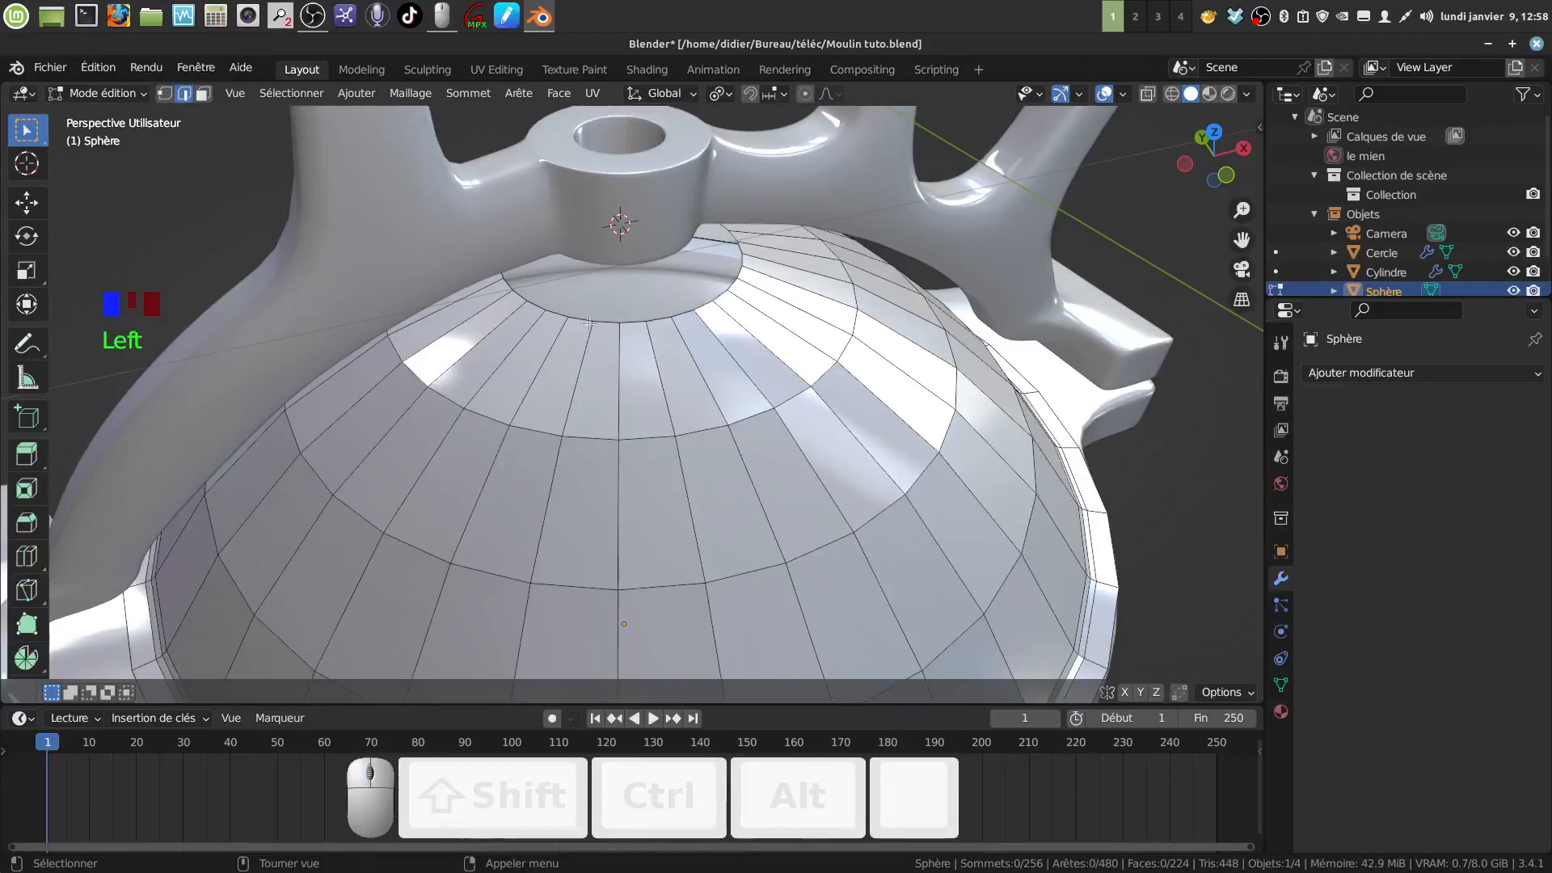
Extrude the top opening's edge loop inward at scale 0.392 and raise the new loop 0.024114 m along Z
left_click(637, 319, "alt")
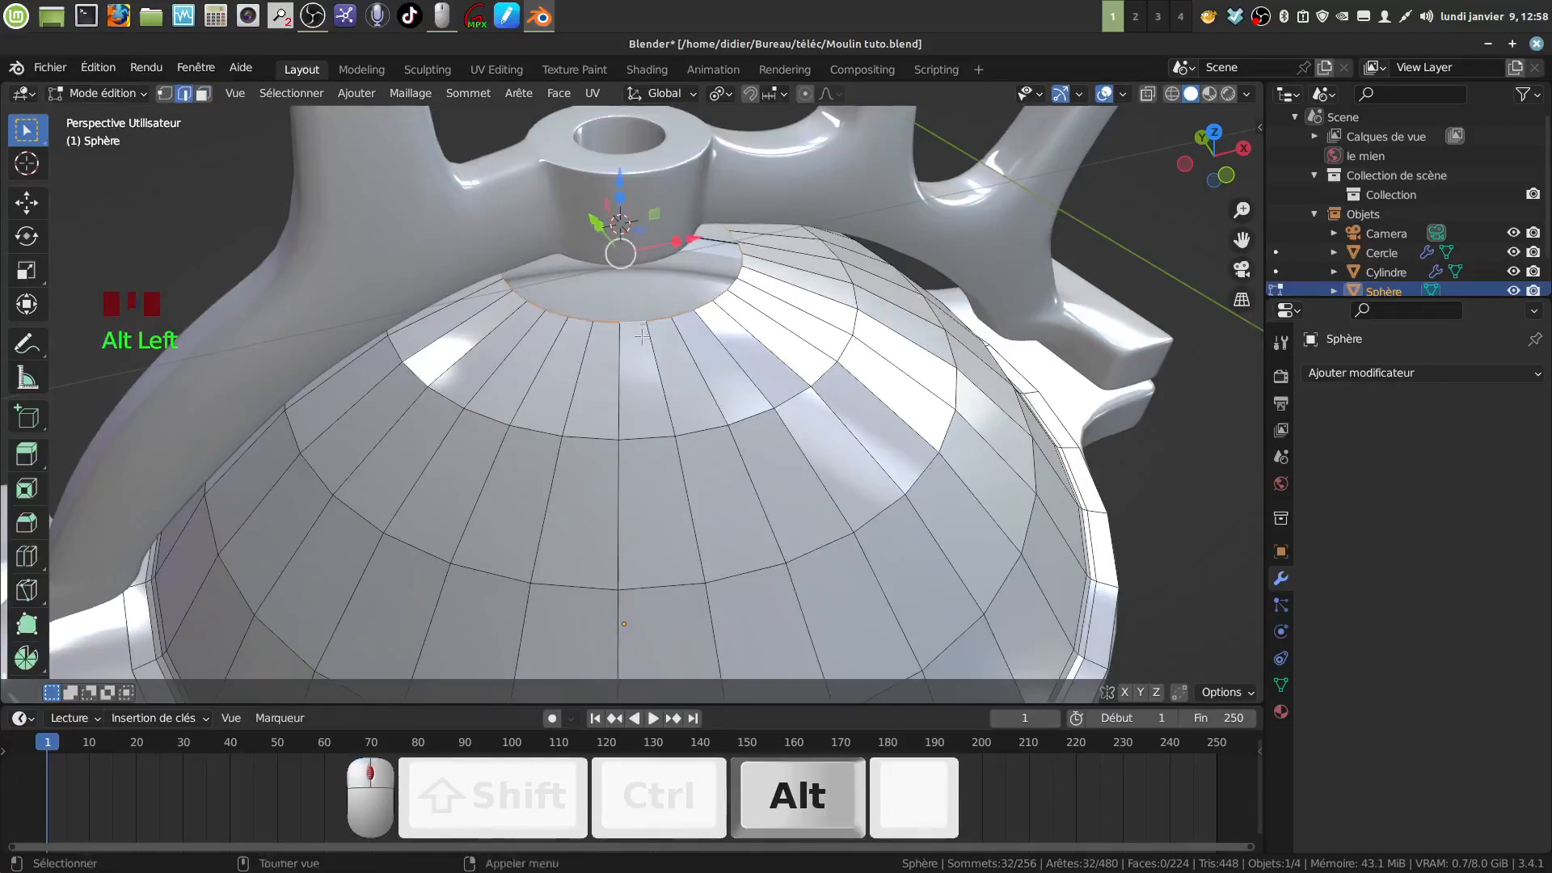
middle_click_drag(637, 319, 705, 358)
key("e")
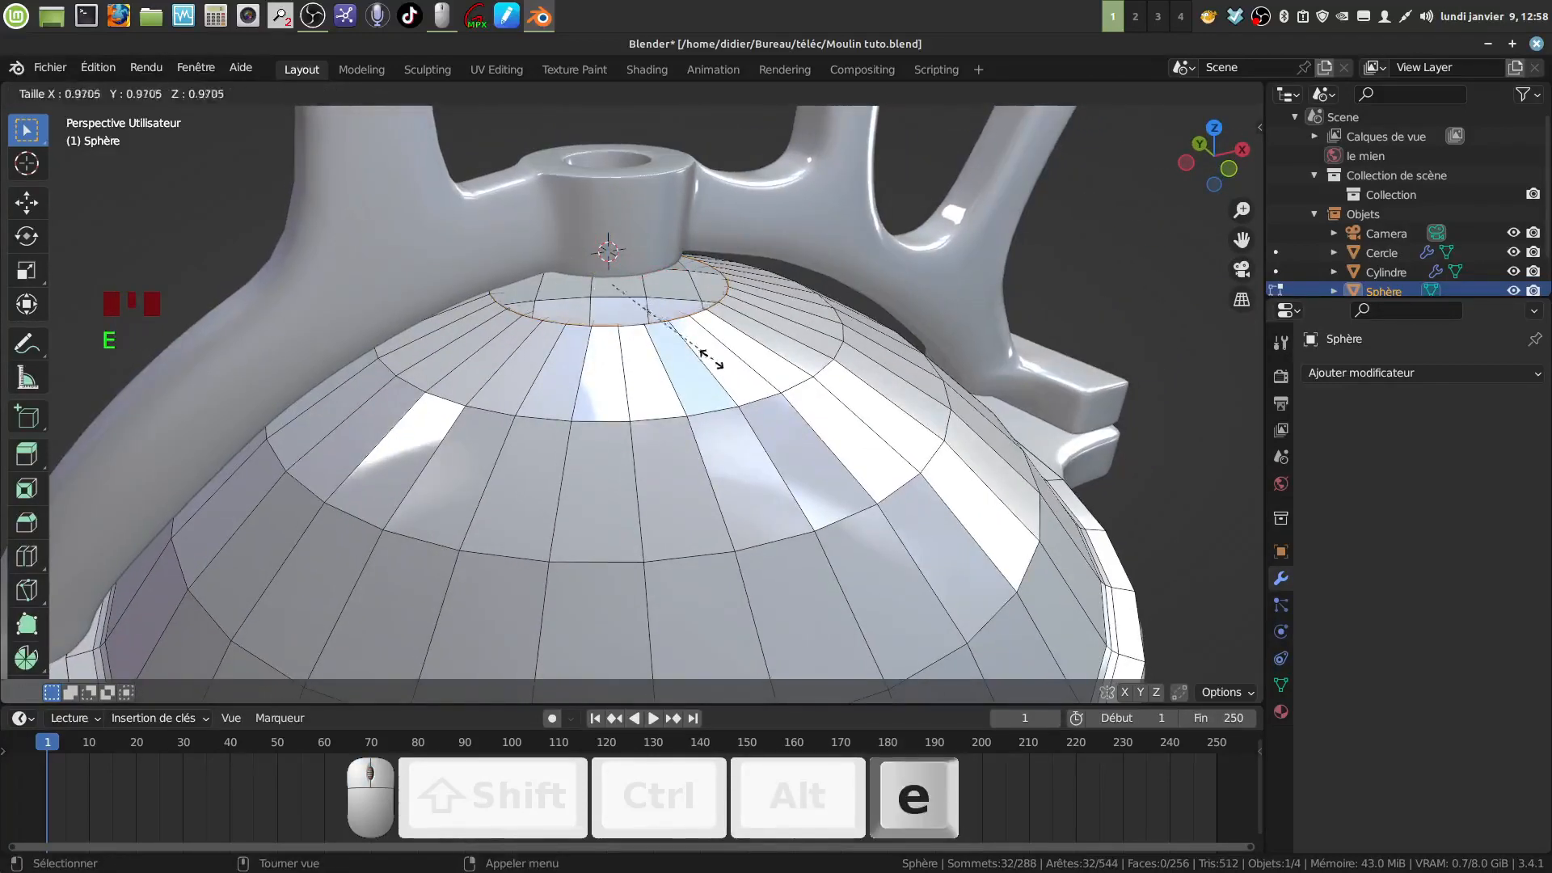
key("s")
left_click(643, 322)
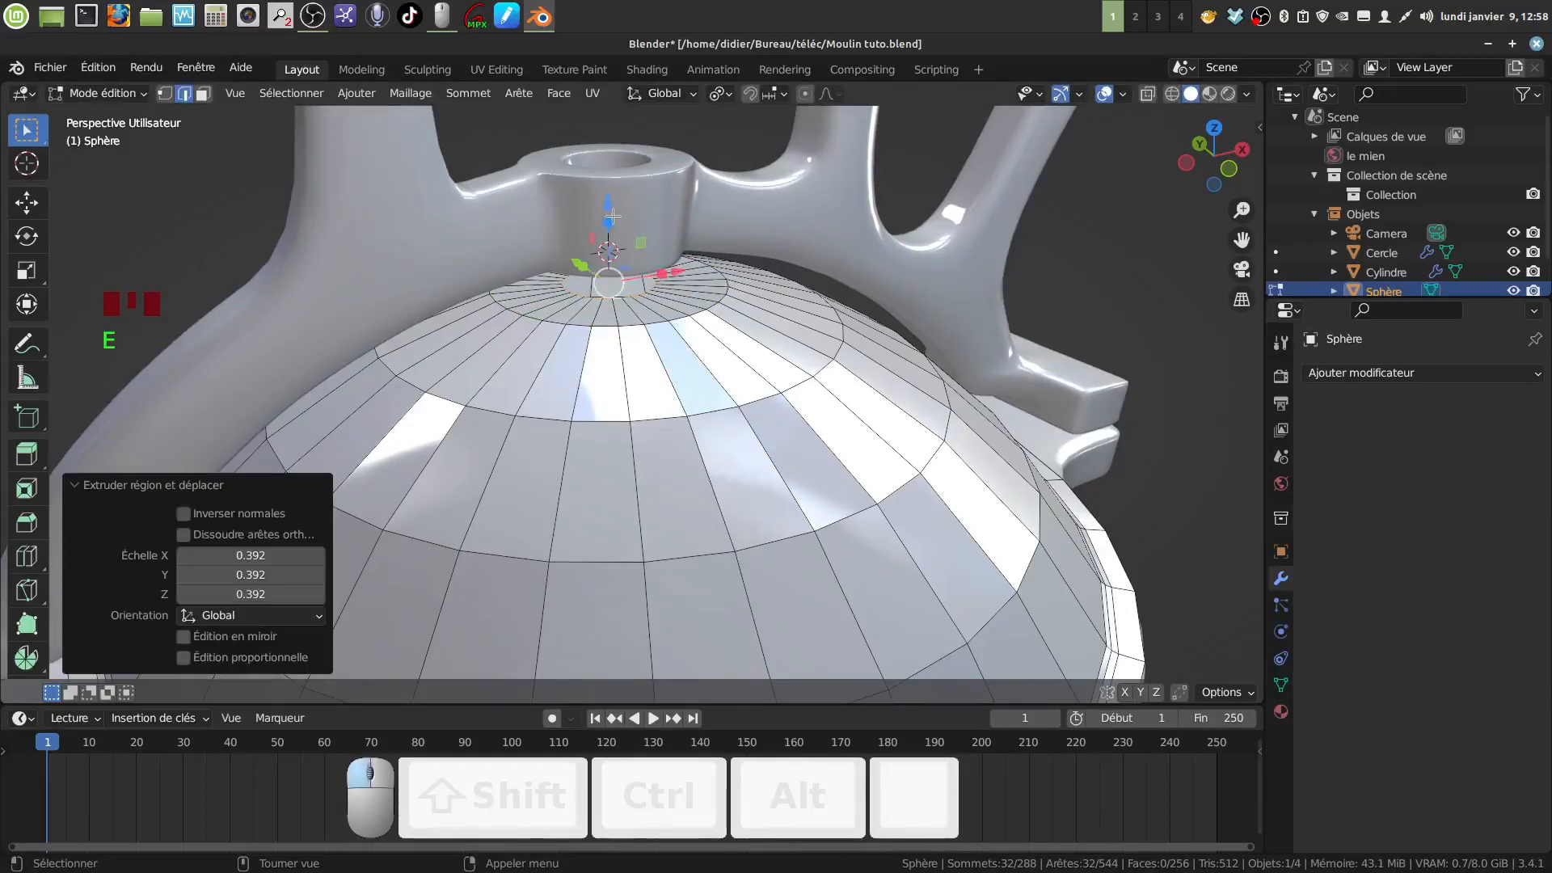
left_click_drag(607, 205, 614, 197)
Bisect the whole lid from the top view with a straight cut parallel to X, at about Y -0.0686 m
middle_click_drag(614, 196, 753, 413)
scroll(602, 243, "down", 4)
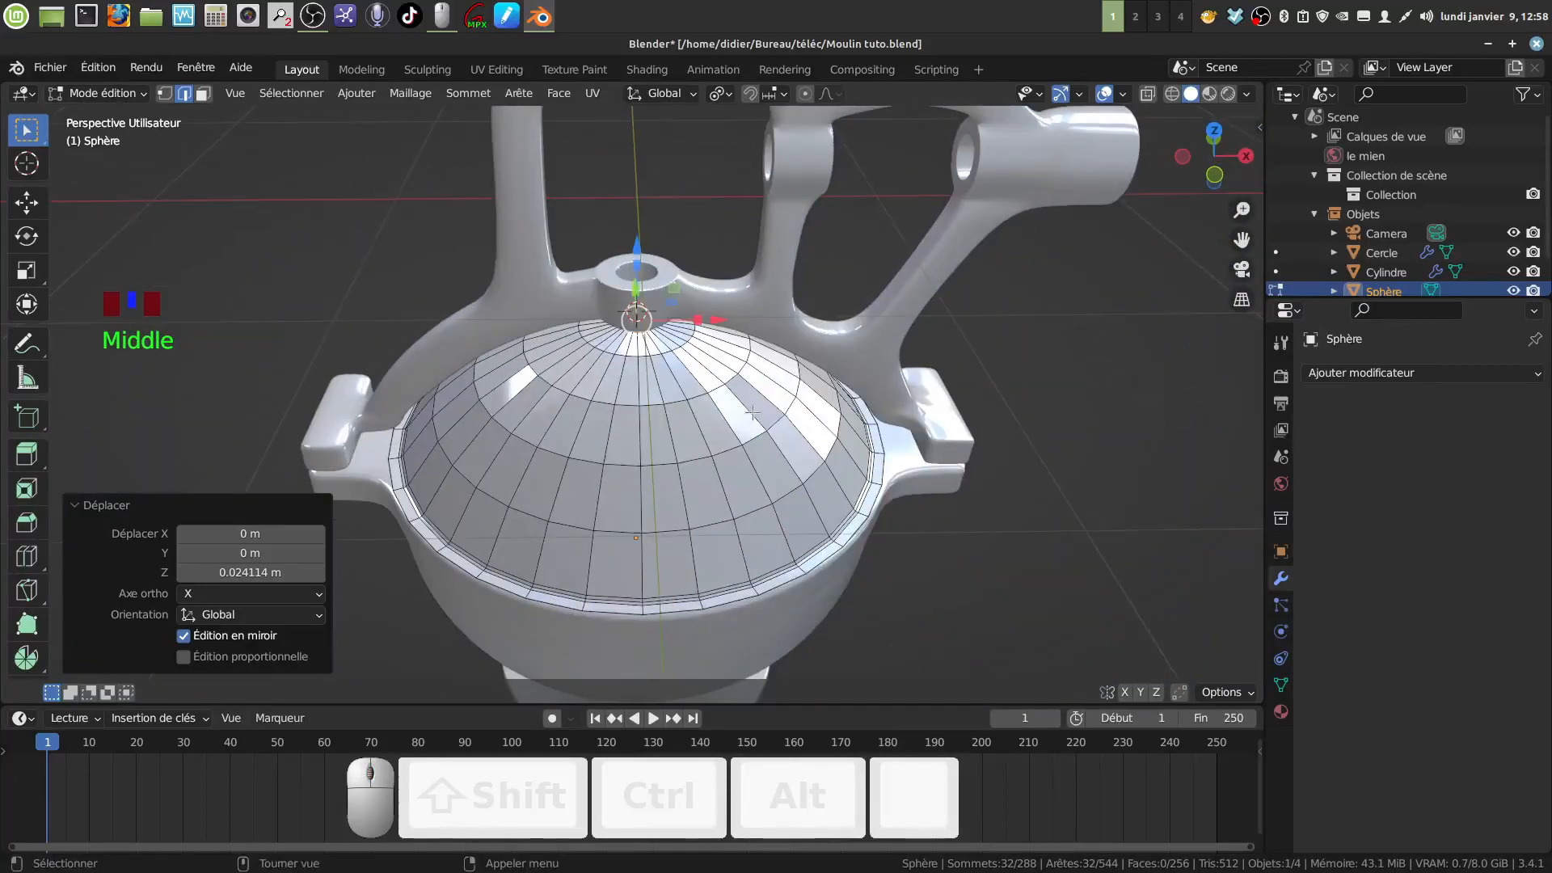
key("KP_7")
scroll(742, 446, "up", 4)
scroll(742, 446, "down", 4)
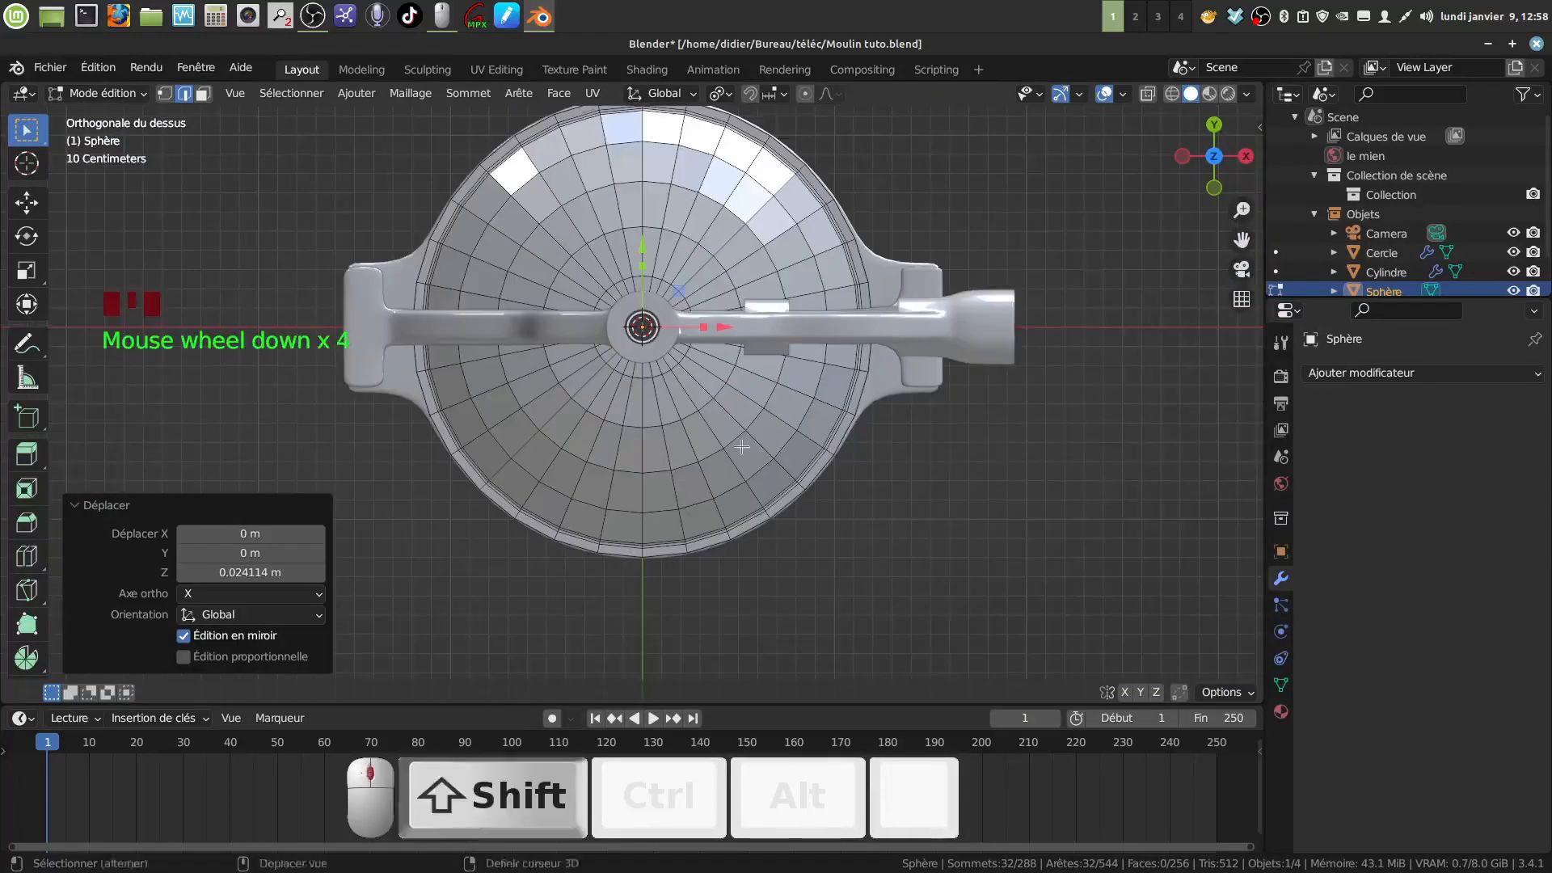
middle_click_drag(742, 447, 740, 443, "shift")
key("a")
key("a")
key("a")
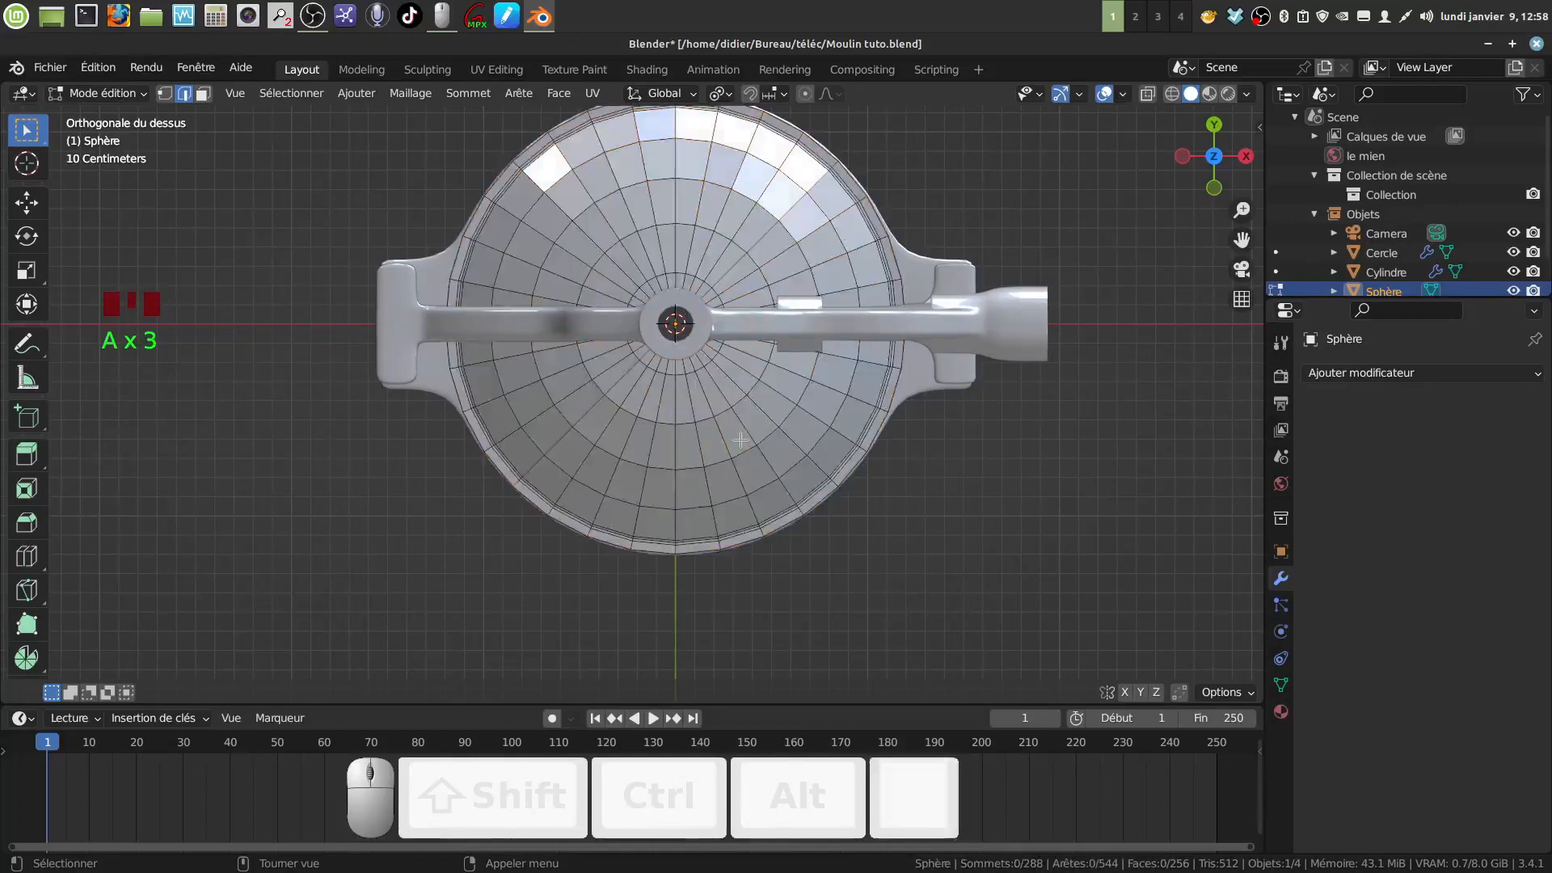
key("a")
middle_click_drag(118, 184, 122, 214, "shift")
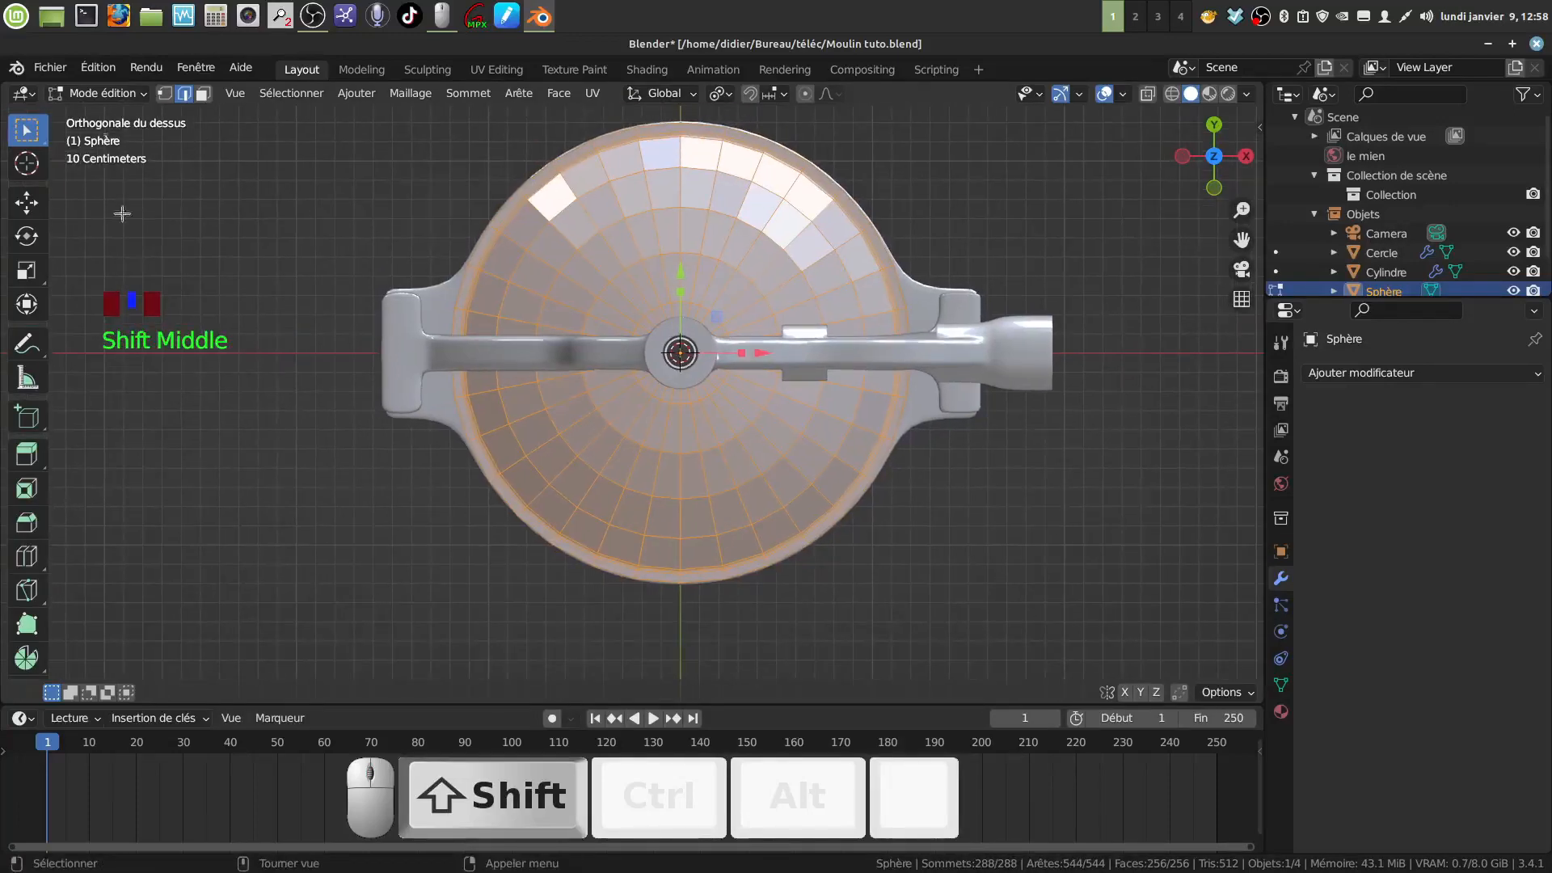
left_click(411, 93)
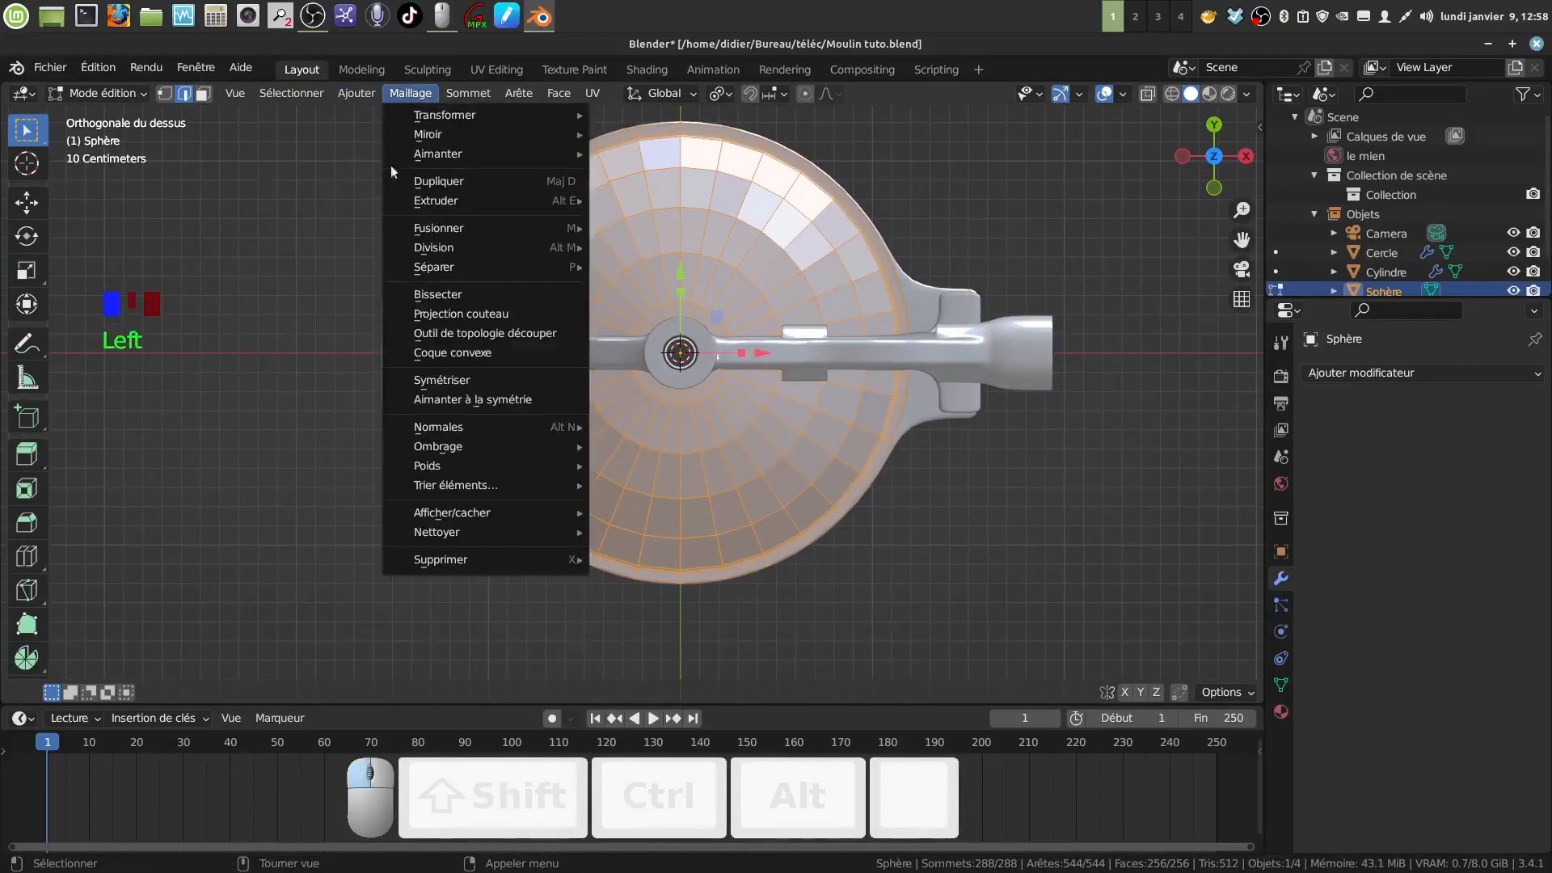
left_click(441, 295)
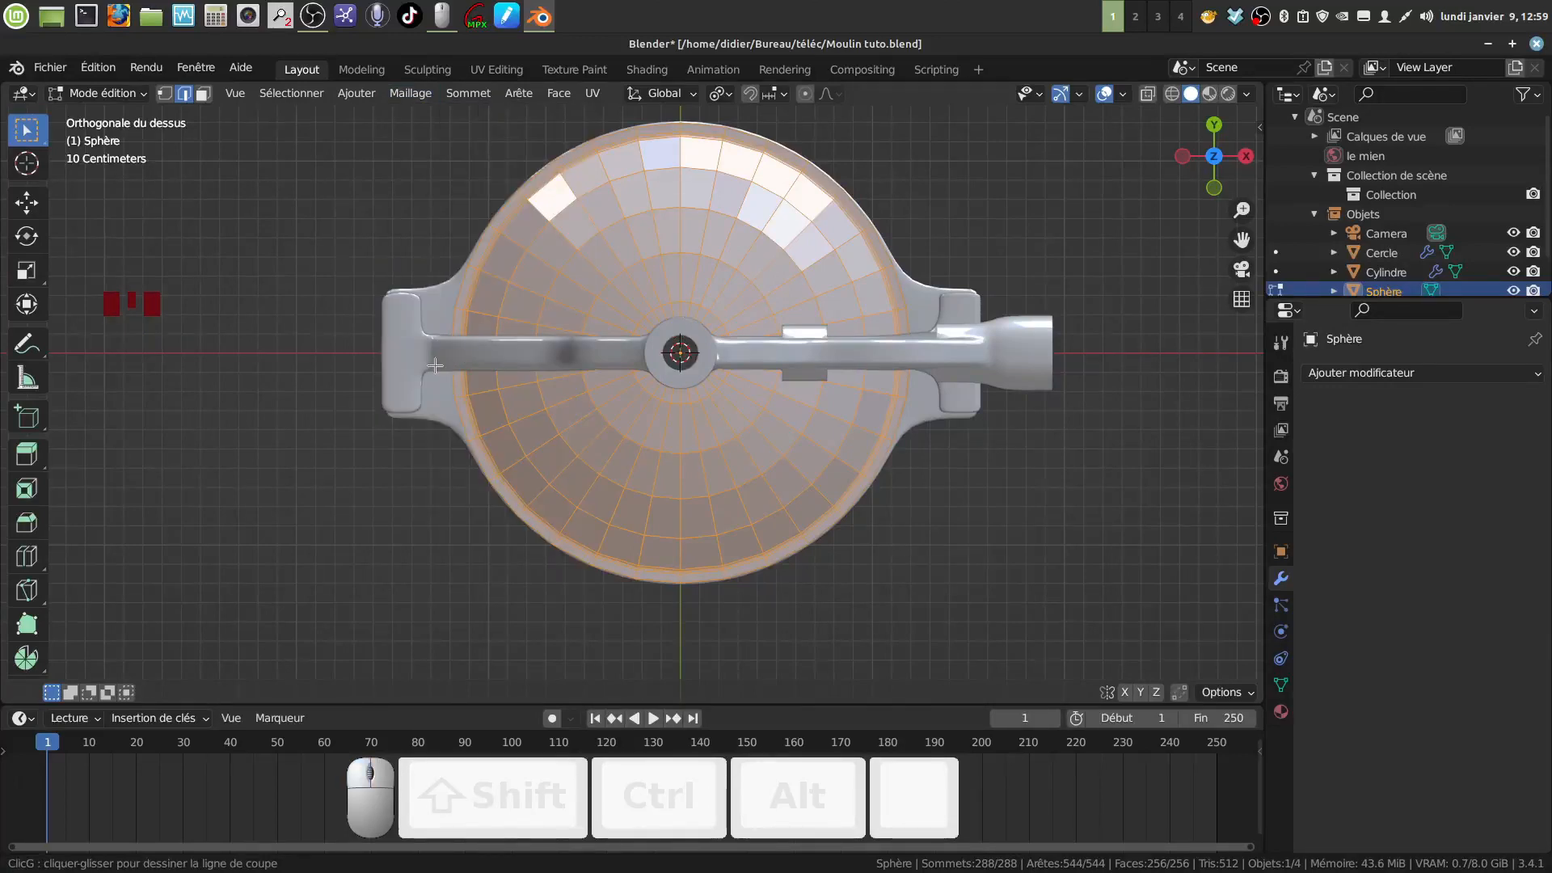
left_click_drag(435, 365, 947, 366)
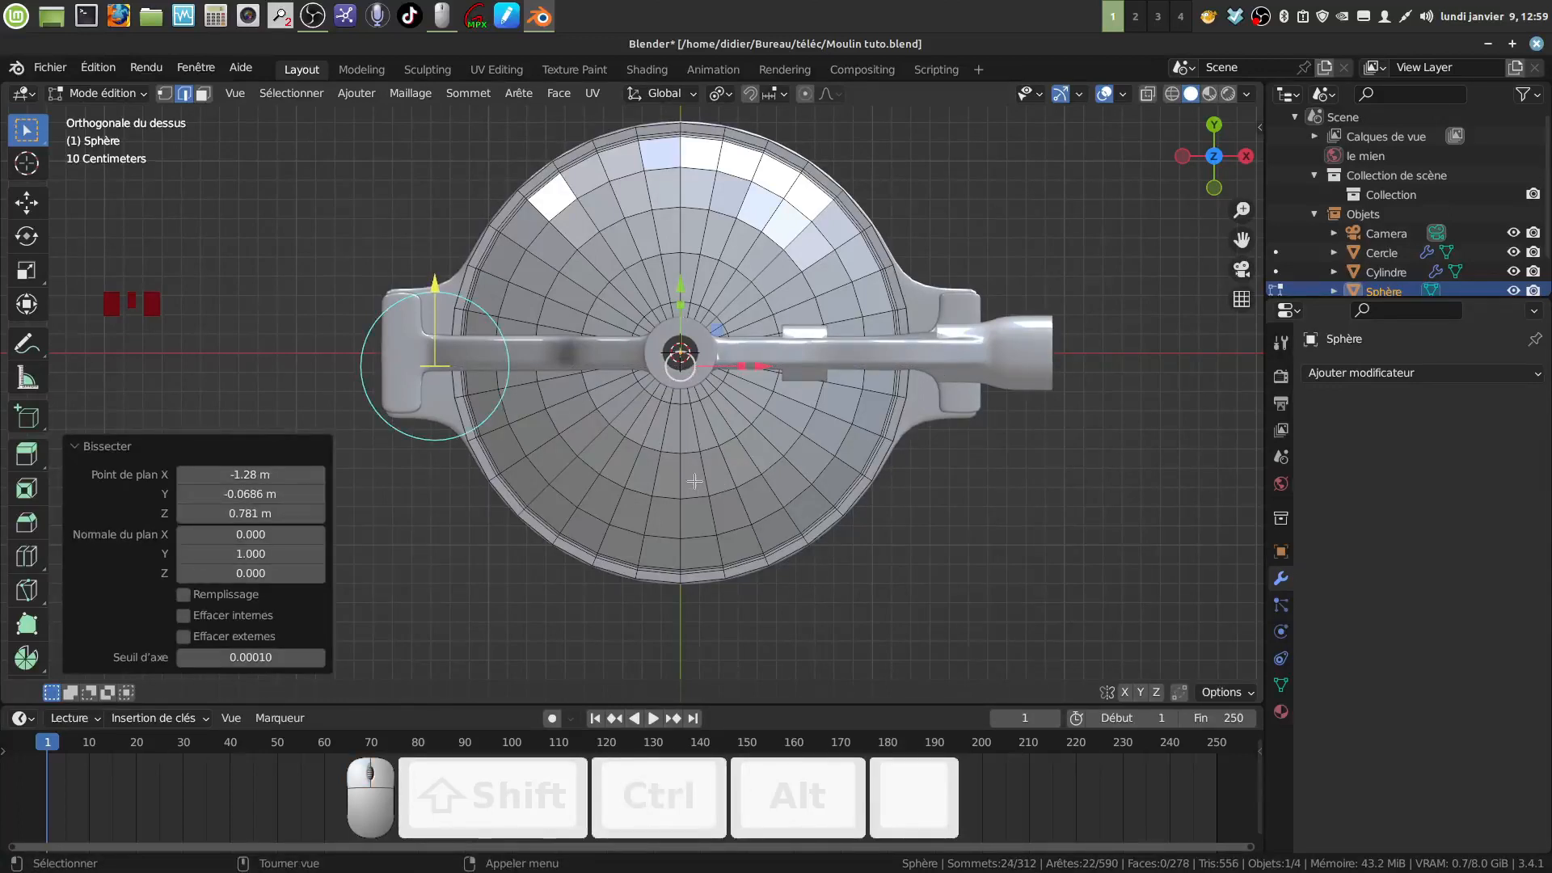
Rip the lid along the bisect cut and separate the linked front half into its own object
key("v")
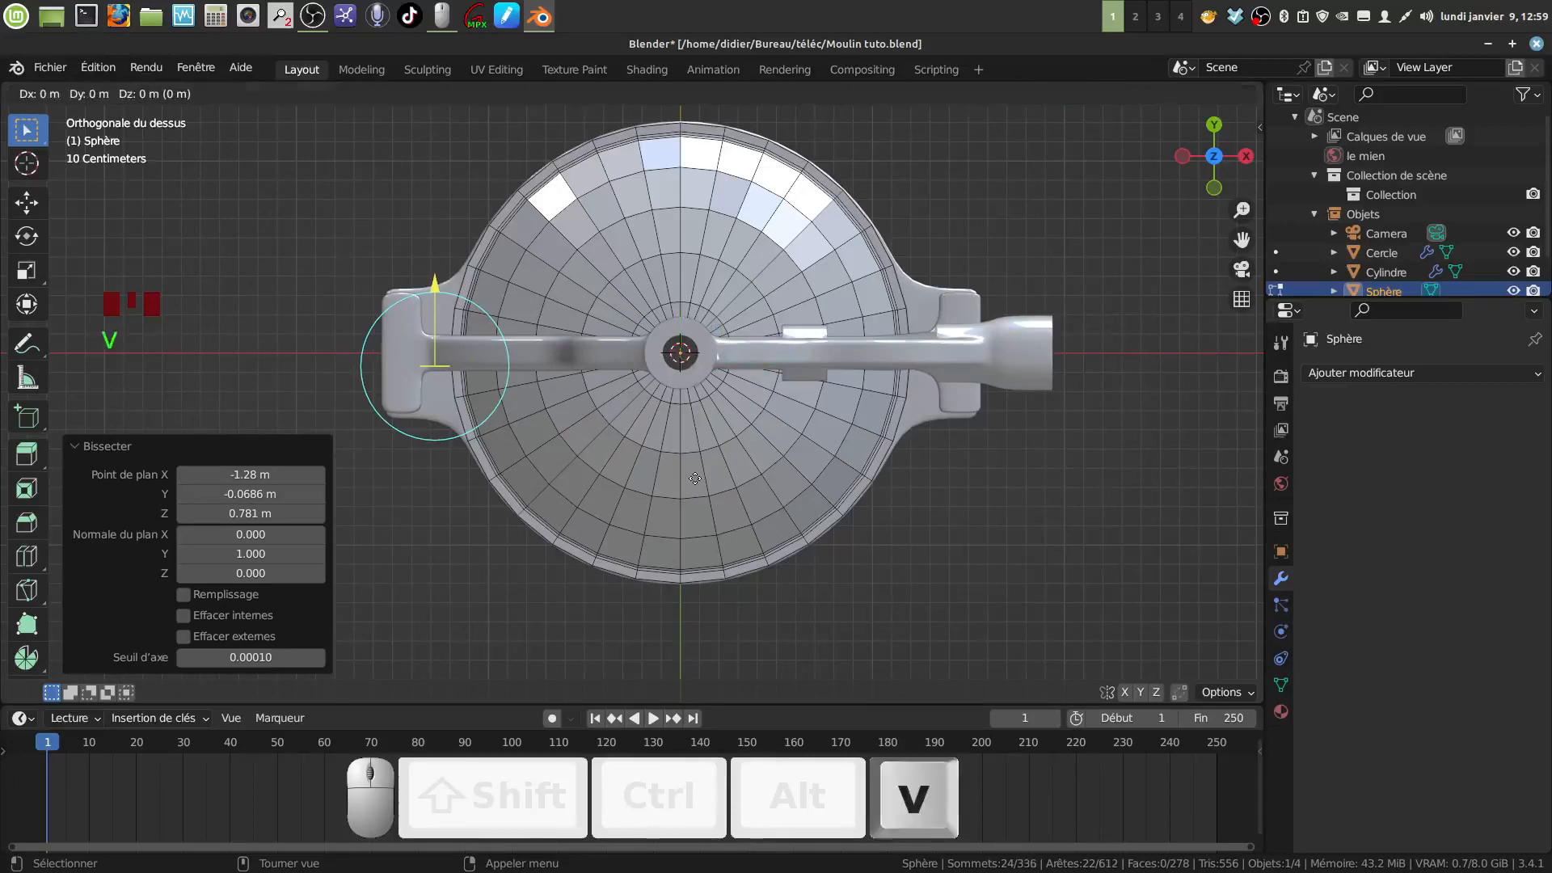
left_click(681, 469)
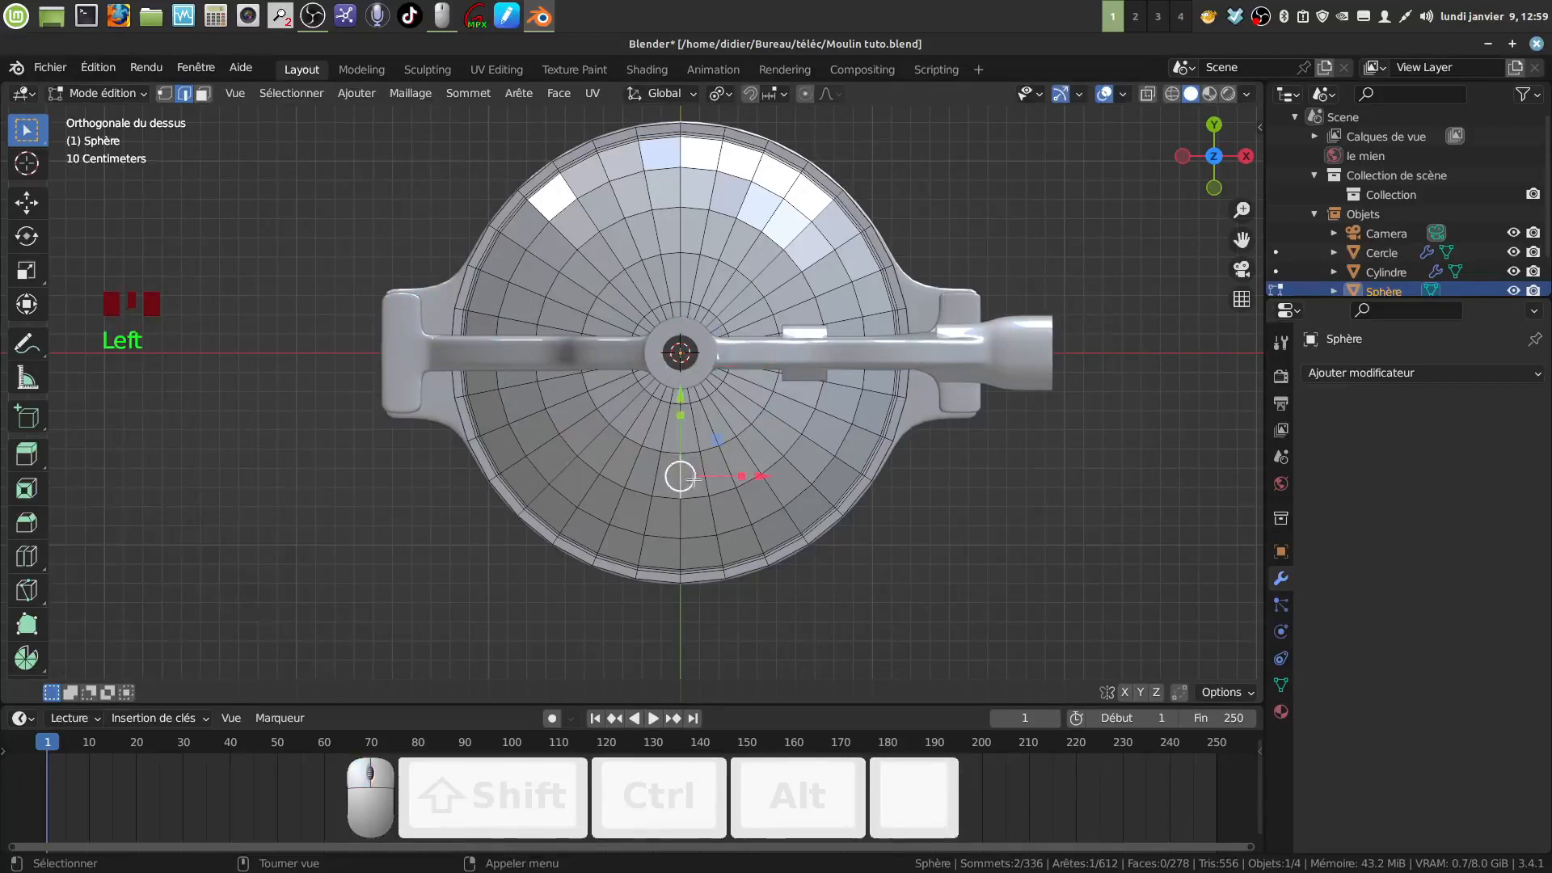
key("ctrl+l")
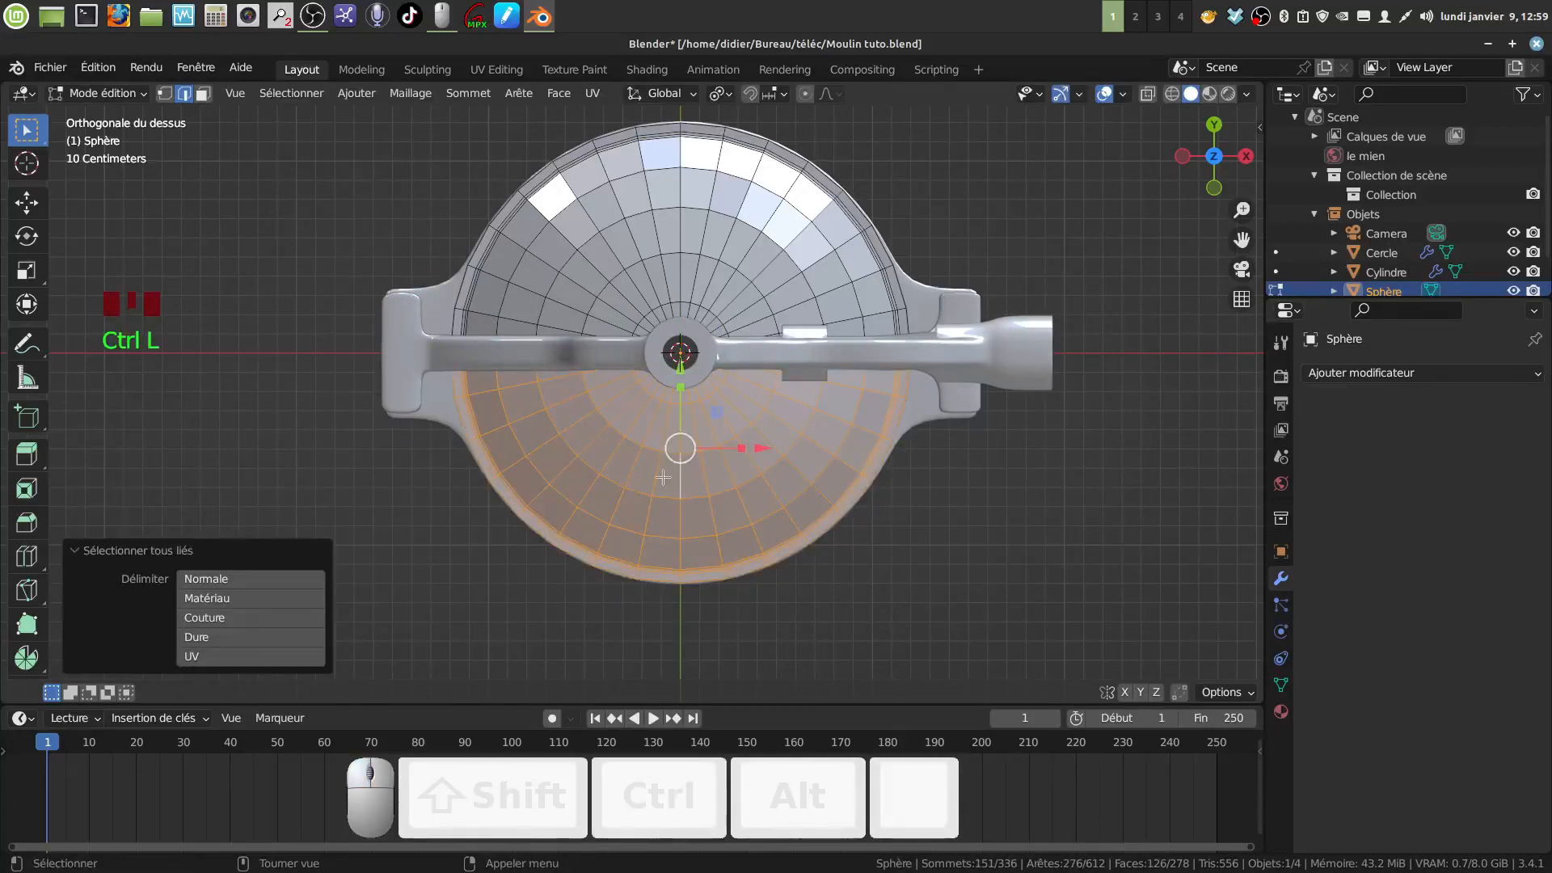
middle_click_drag(676, 484, 959, 543)
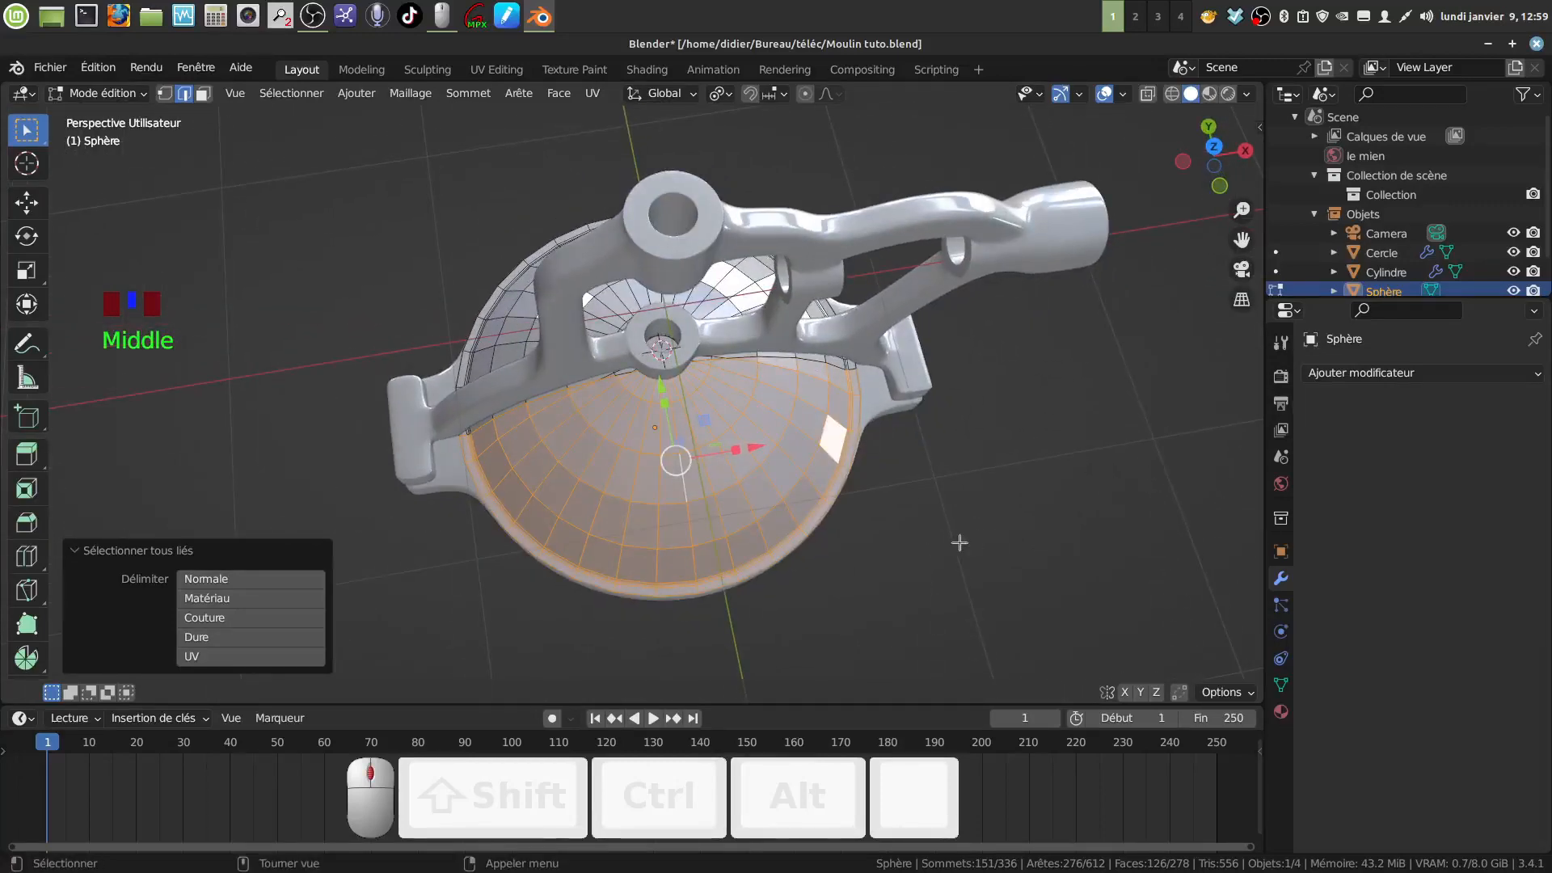
key("p")
left_click(970, 530)
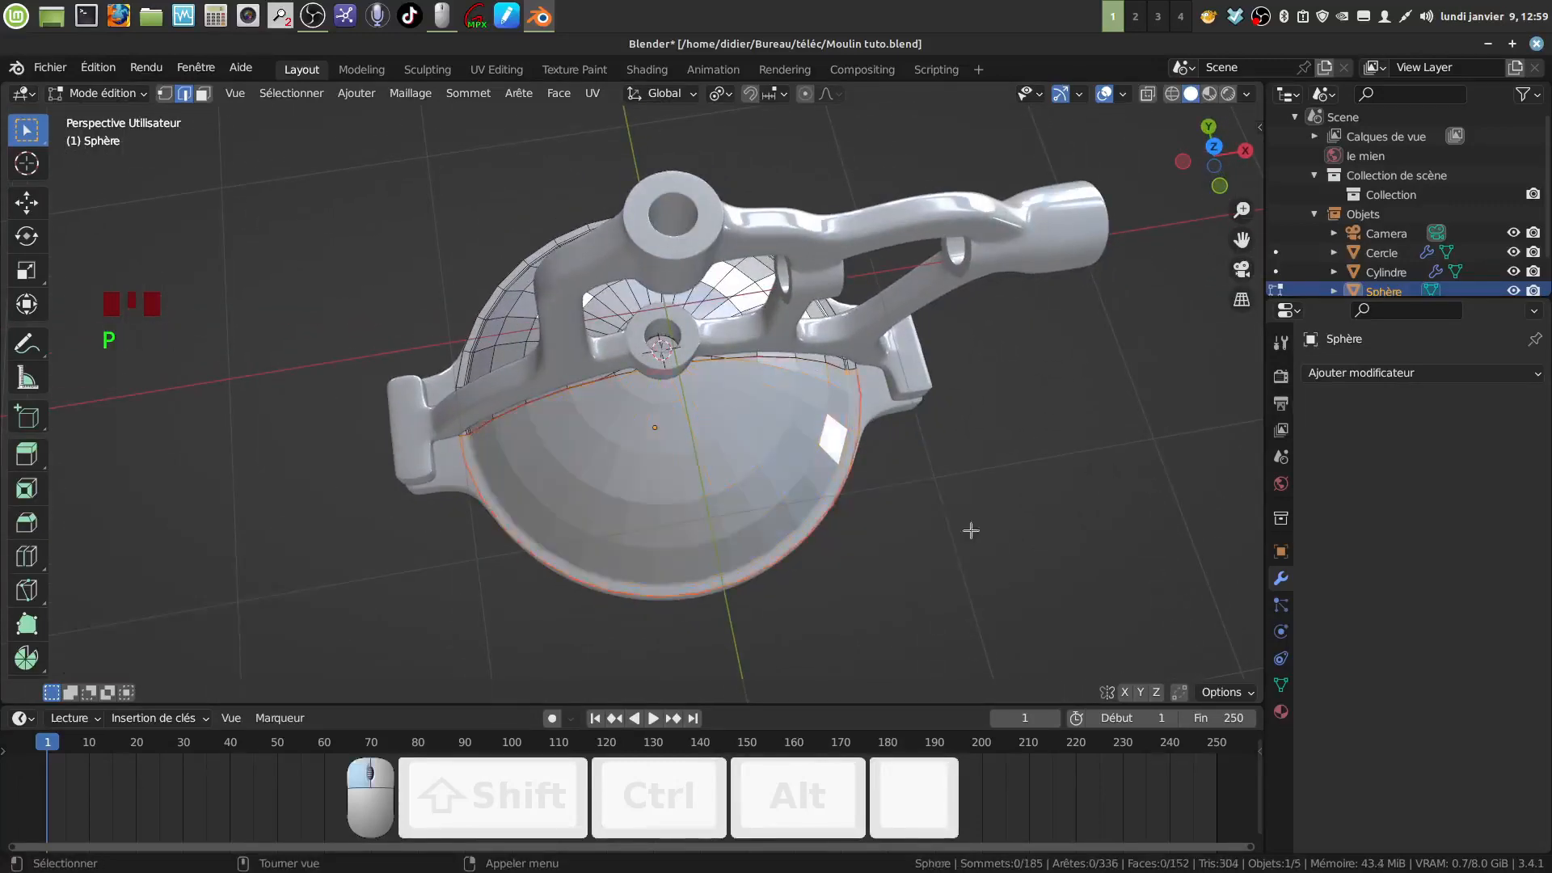
Return to Object Mode and isolate both lid halves in local view
key("Tab")
mouse_move(862, 522)
middle_mouse_down()
mouse_move(875, 543)
mouse_move(841, 537)
middle_mouse_up()
left_click(706, 556)
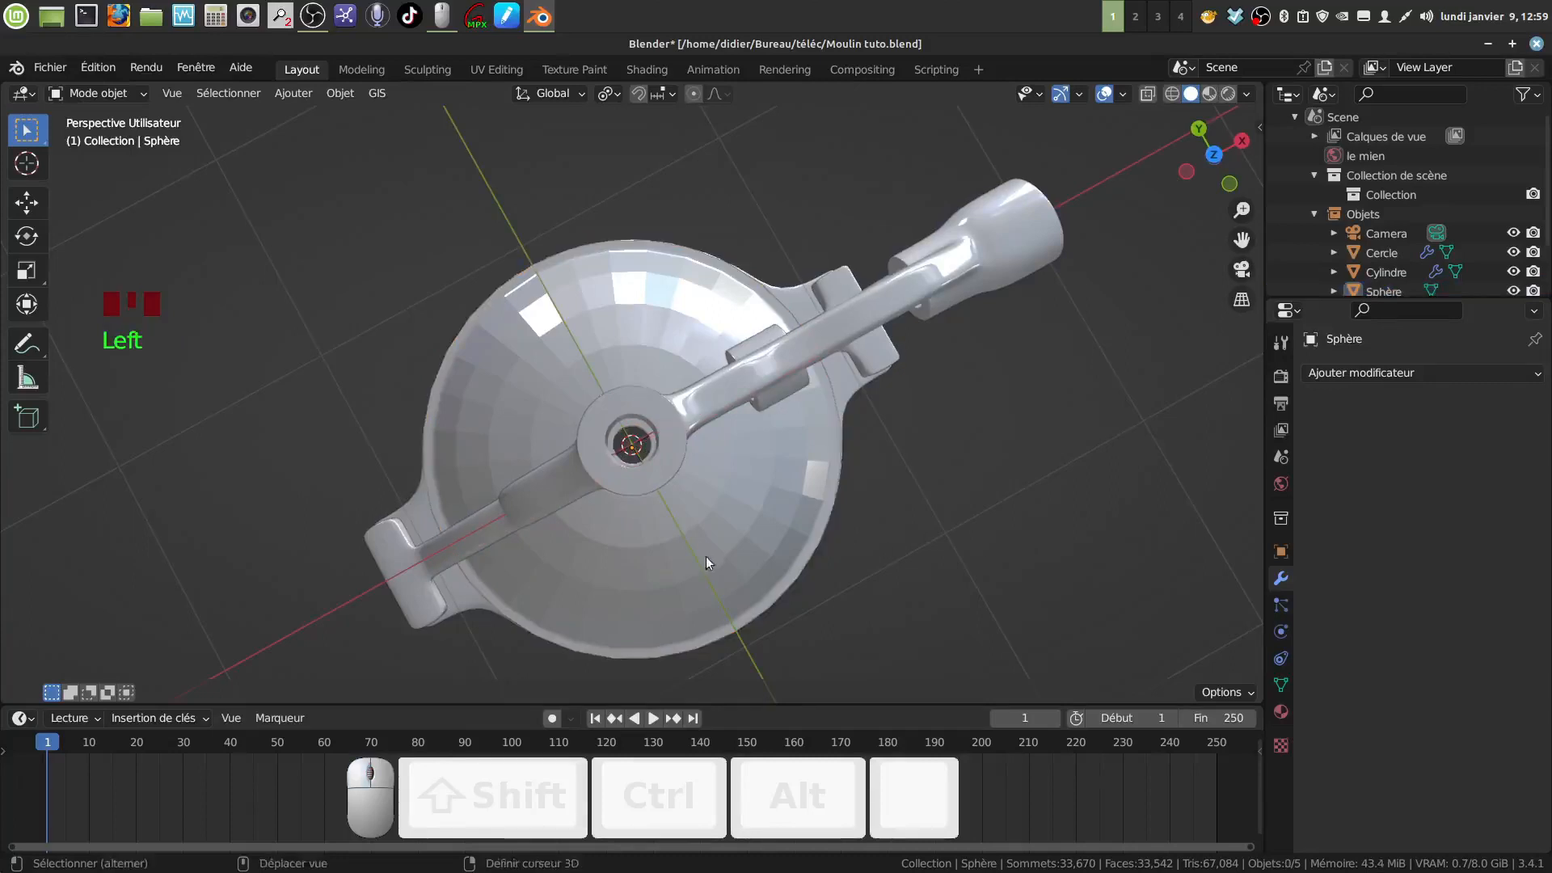
middle_click_drag(706, 557, 563, 404, "shift")
left_click(526, 357)
left_click(731, 517, "shift")
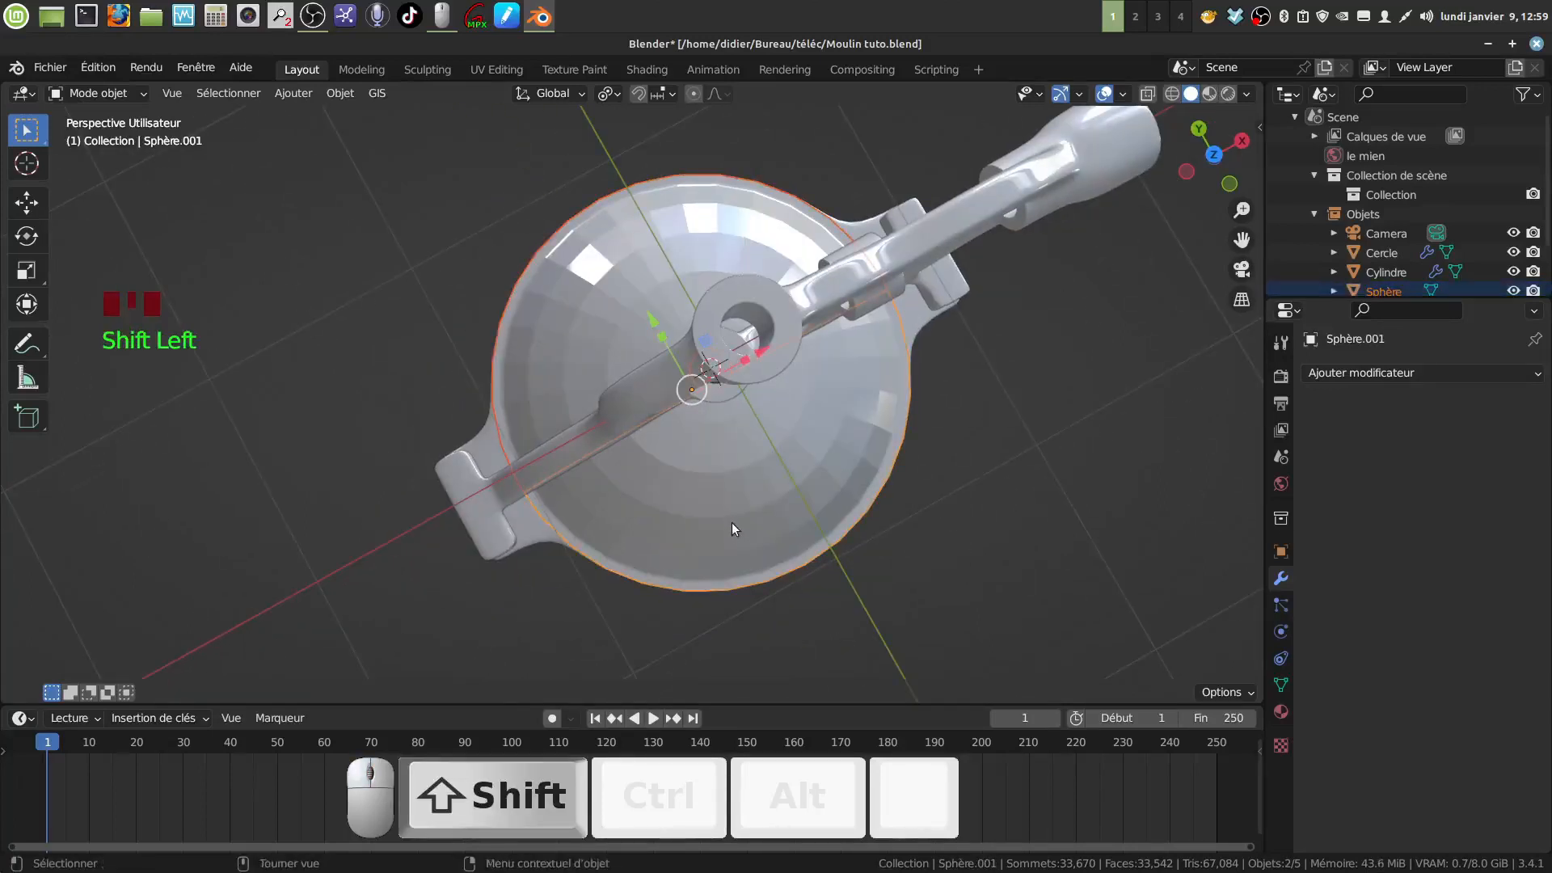
key("KP_Divide")
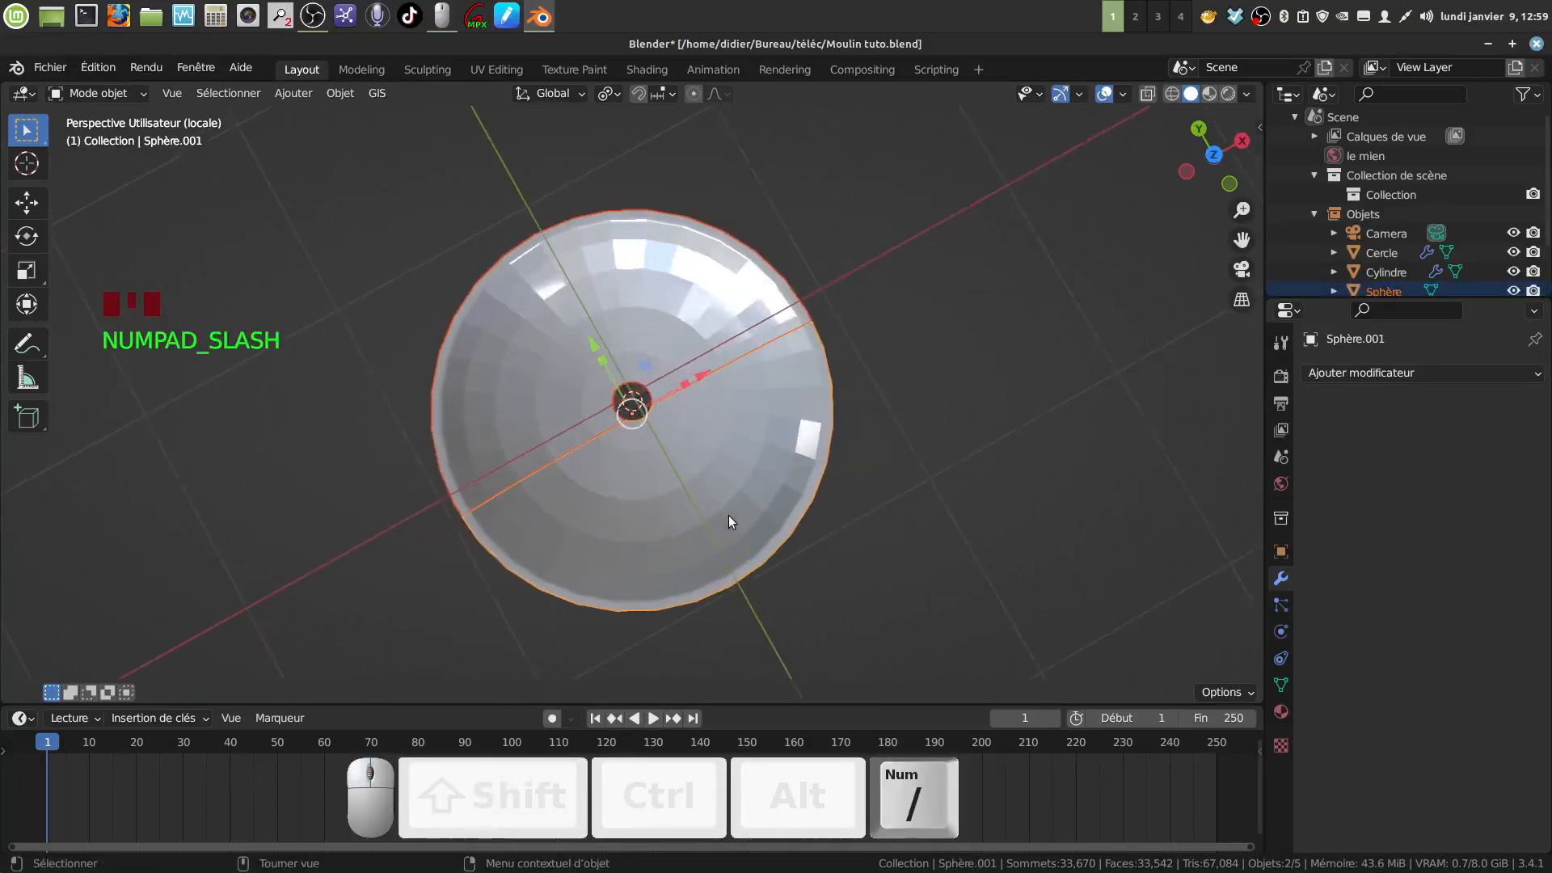
Merge the back lid piece's ring vertex just behind the cut into the neighbouring cut-edge vertex, using At Last
scroll(730, 516, "up", 4)
middle_click_drag(730, 516, 768, 436, "shift")
scroll(777, 482, "up", 2)
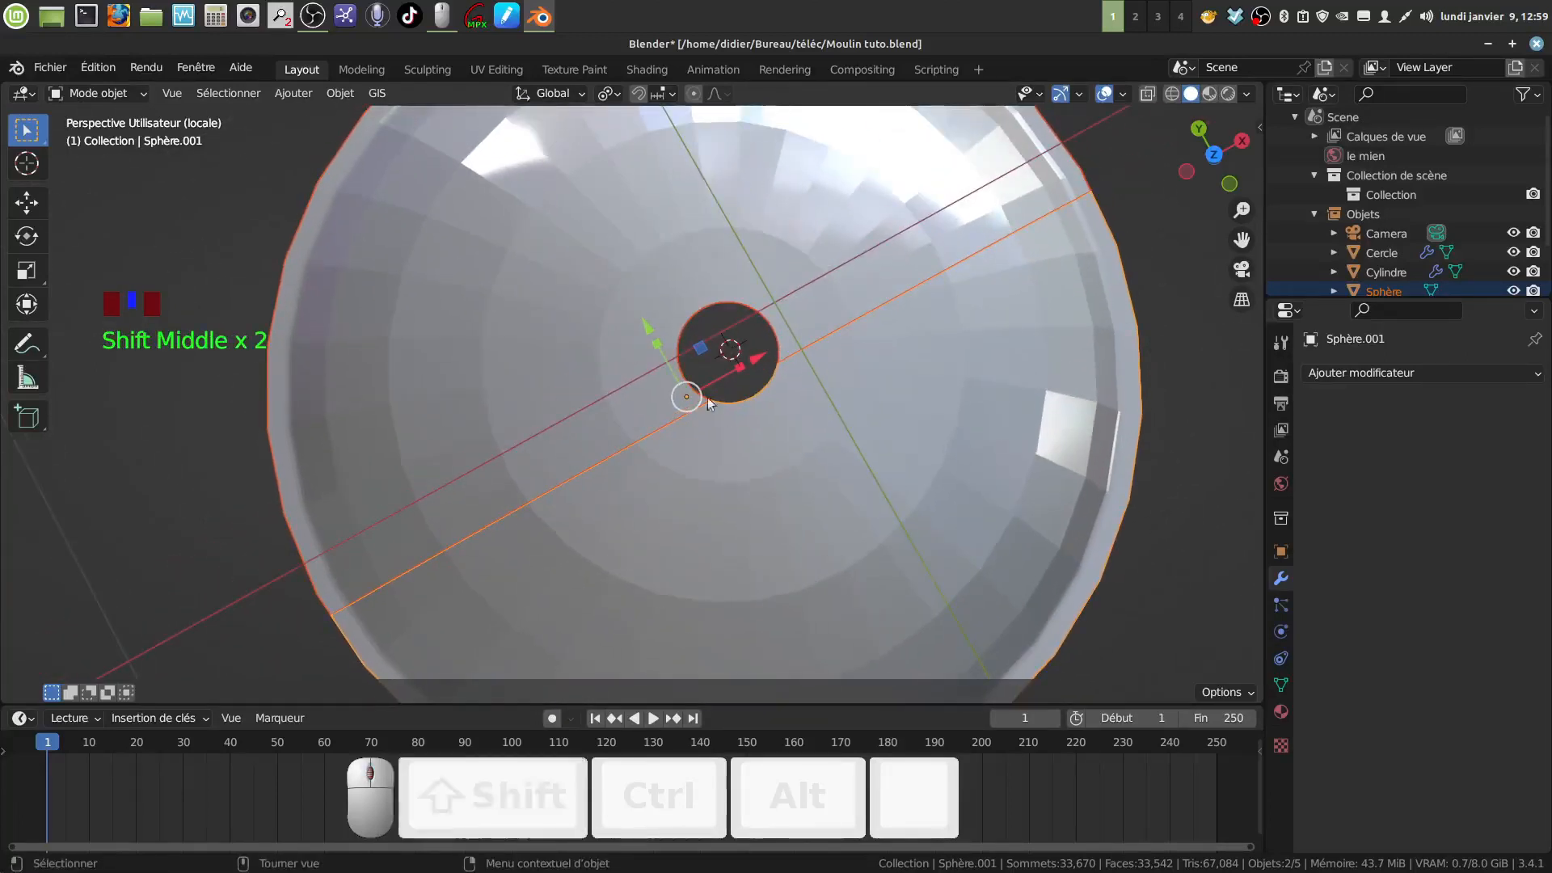
key("Tab")
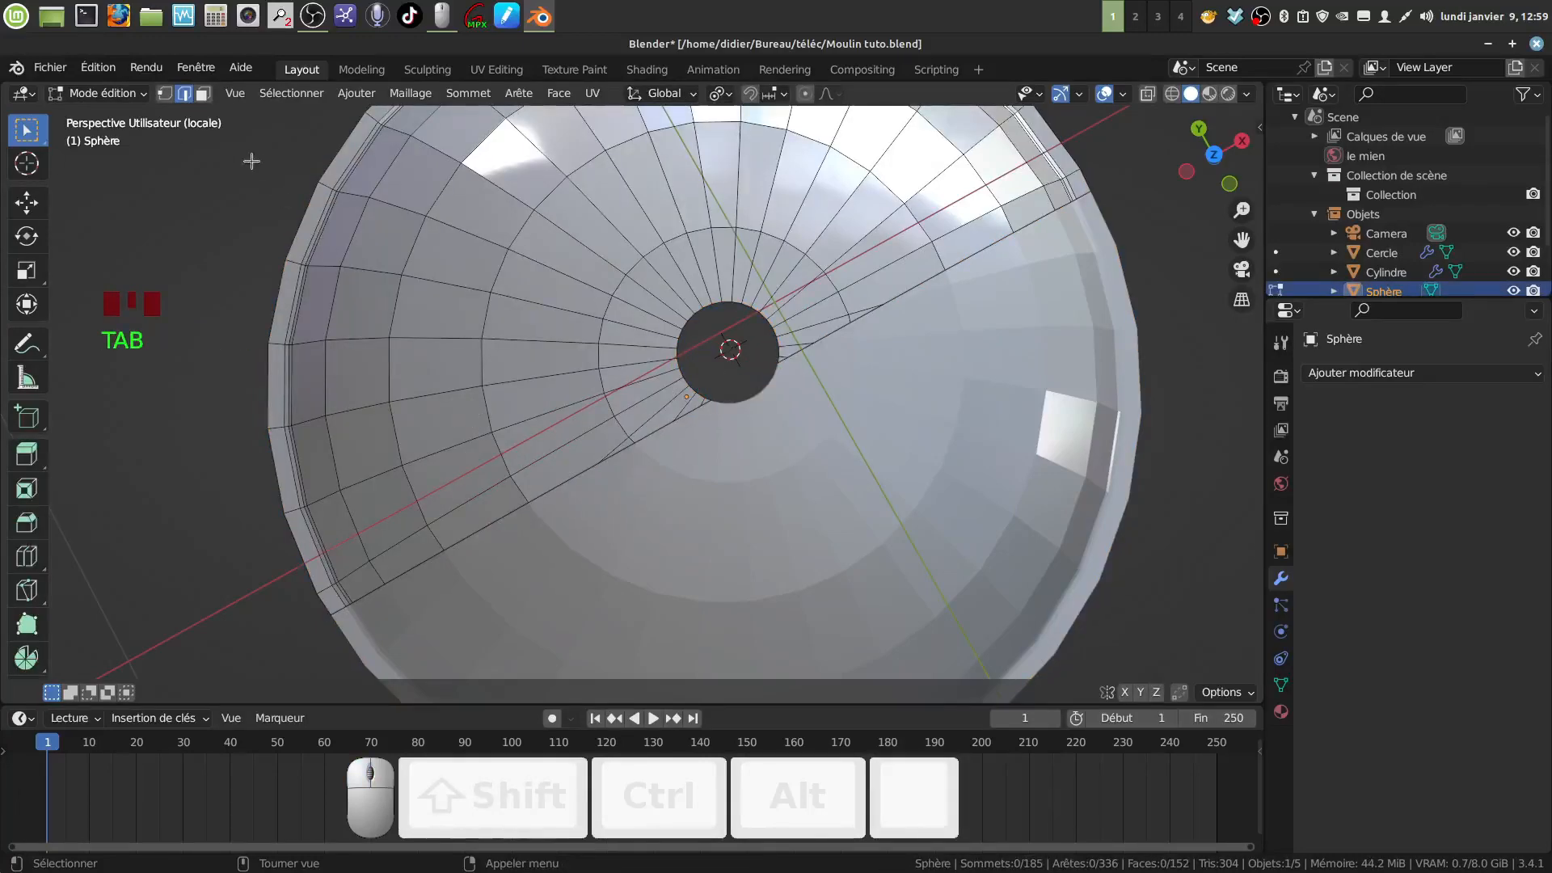
left_click(163, 97)
scroll(661, 499, "up", 3)
middle_click_drag(646, 494, 623, 379, "shift")
scroll(633, 505, "up", 1)
left_click(611, 377)
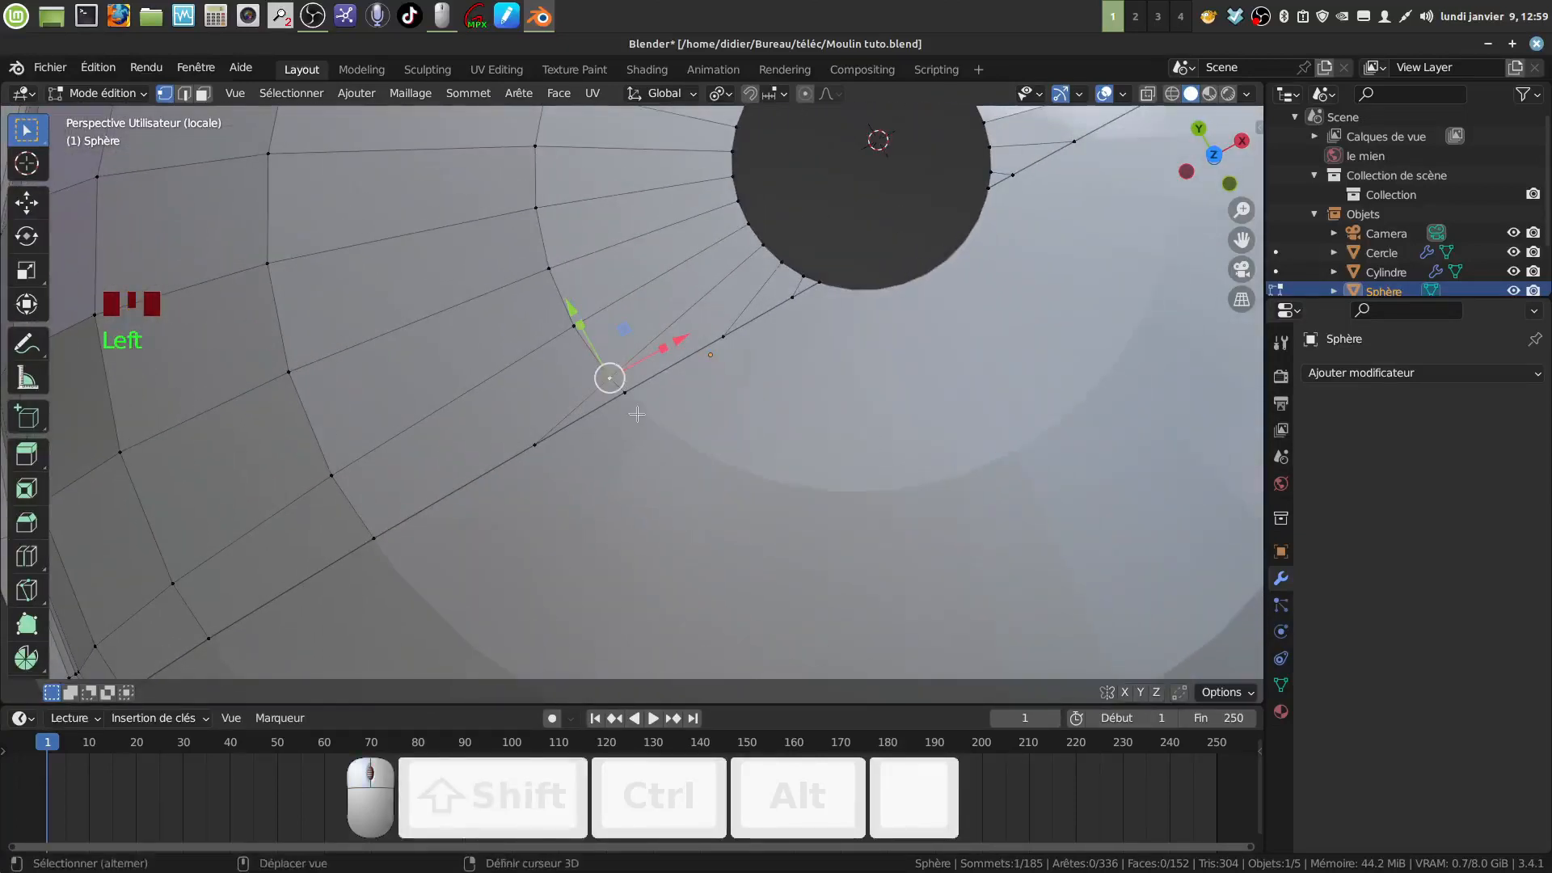
left_click(624, 392, "shift")
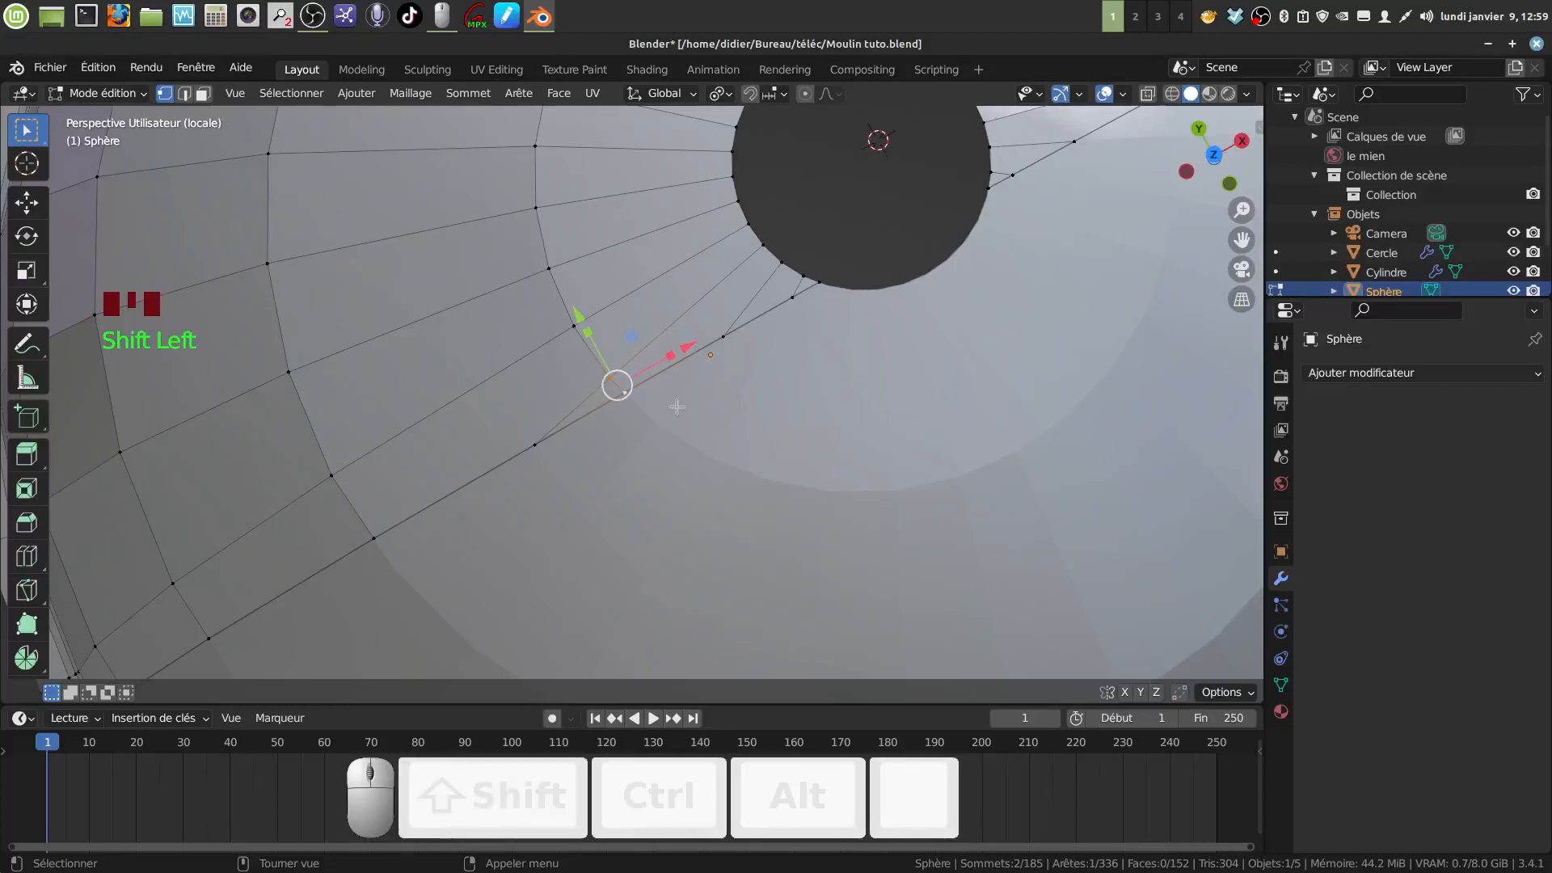
key("m")
left_click(673, 409)
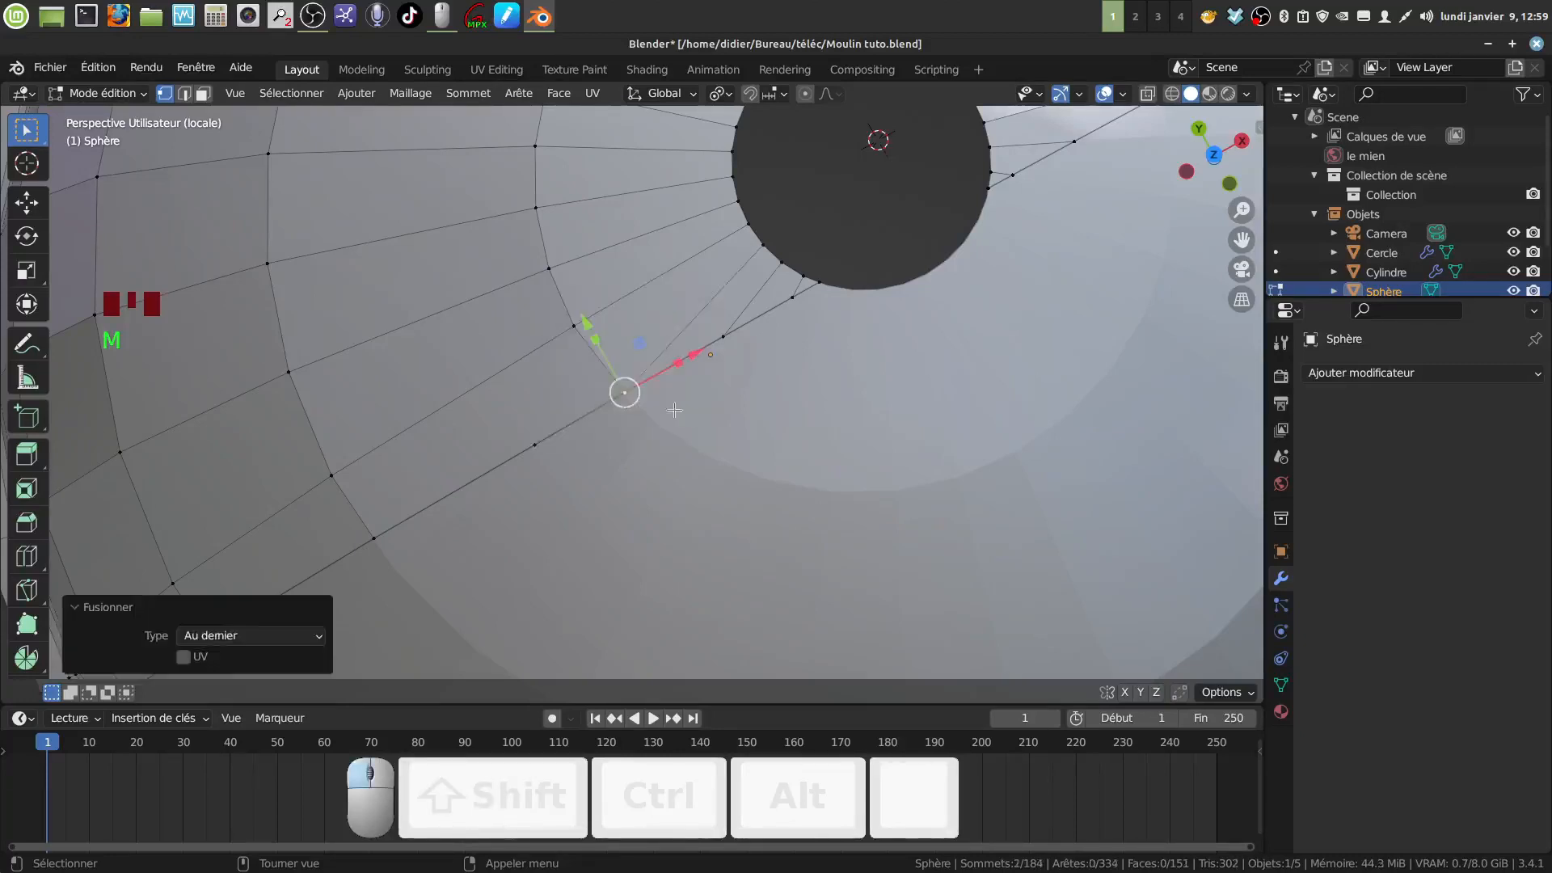
Dissolve the extra vertex on the cut edge just outward of the merged vertex
scroll(691, 408, "down", 1)
middle_click_drag(691, 408, 652, 445, "shift")
scroll(656, 439, "up", 1)
middle_click_drag(495, 490, 577, 355, "shift")
left_click(564, 378)
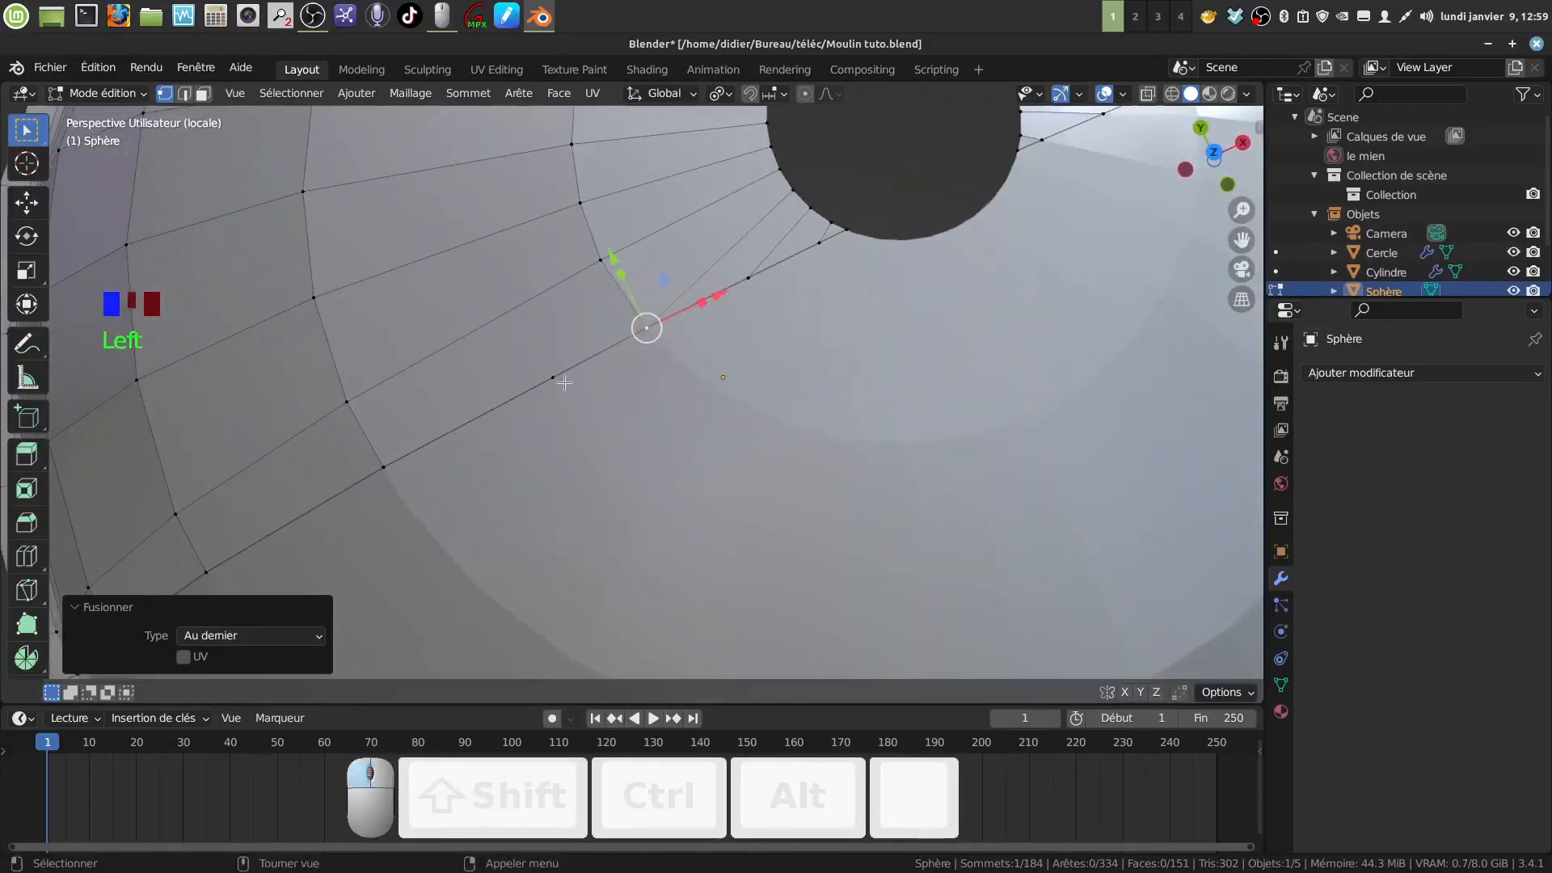
middle_click_drag(610, 429, 625, 391)
middle_click_drag(629, 393, 621, 410)
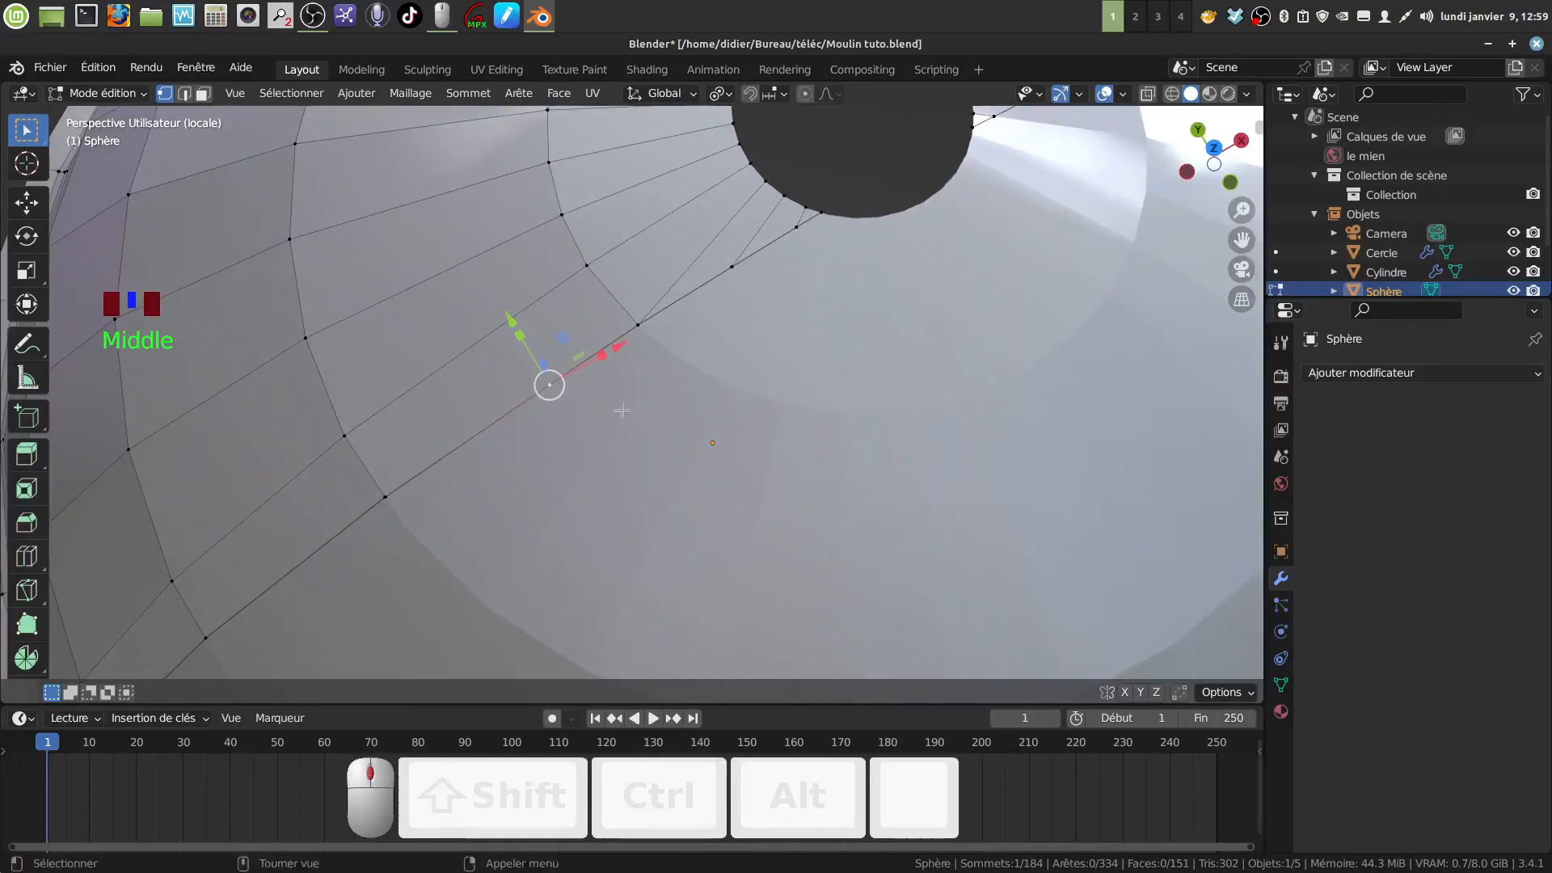
key("x")
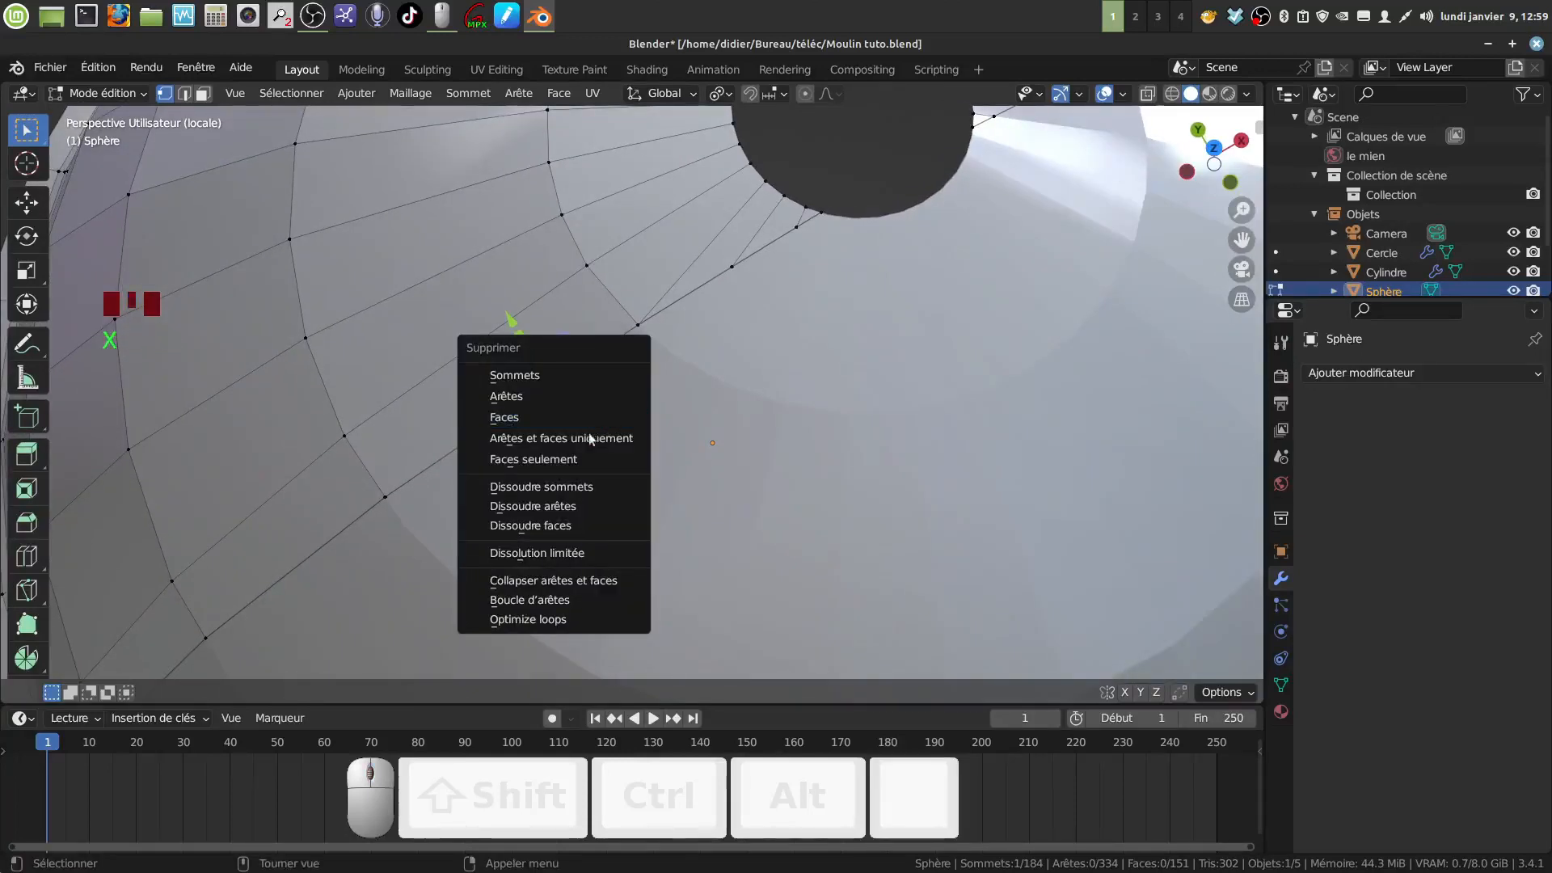
left_click(593, 487)
Merge the opening-rim vertex just behind the cut on the -X side into the rim's cut-end vertex, using At Last
scroll(673, 408, "down", 3)
middle_click_drag(673, 409, 618, 466, "shift")
scroll(617, 466, "up", 3)
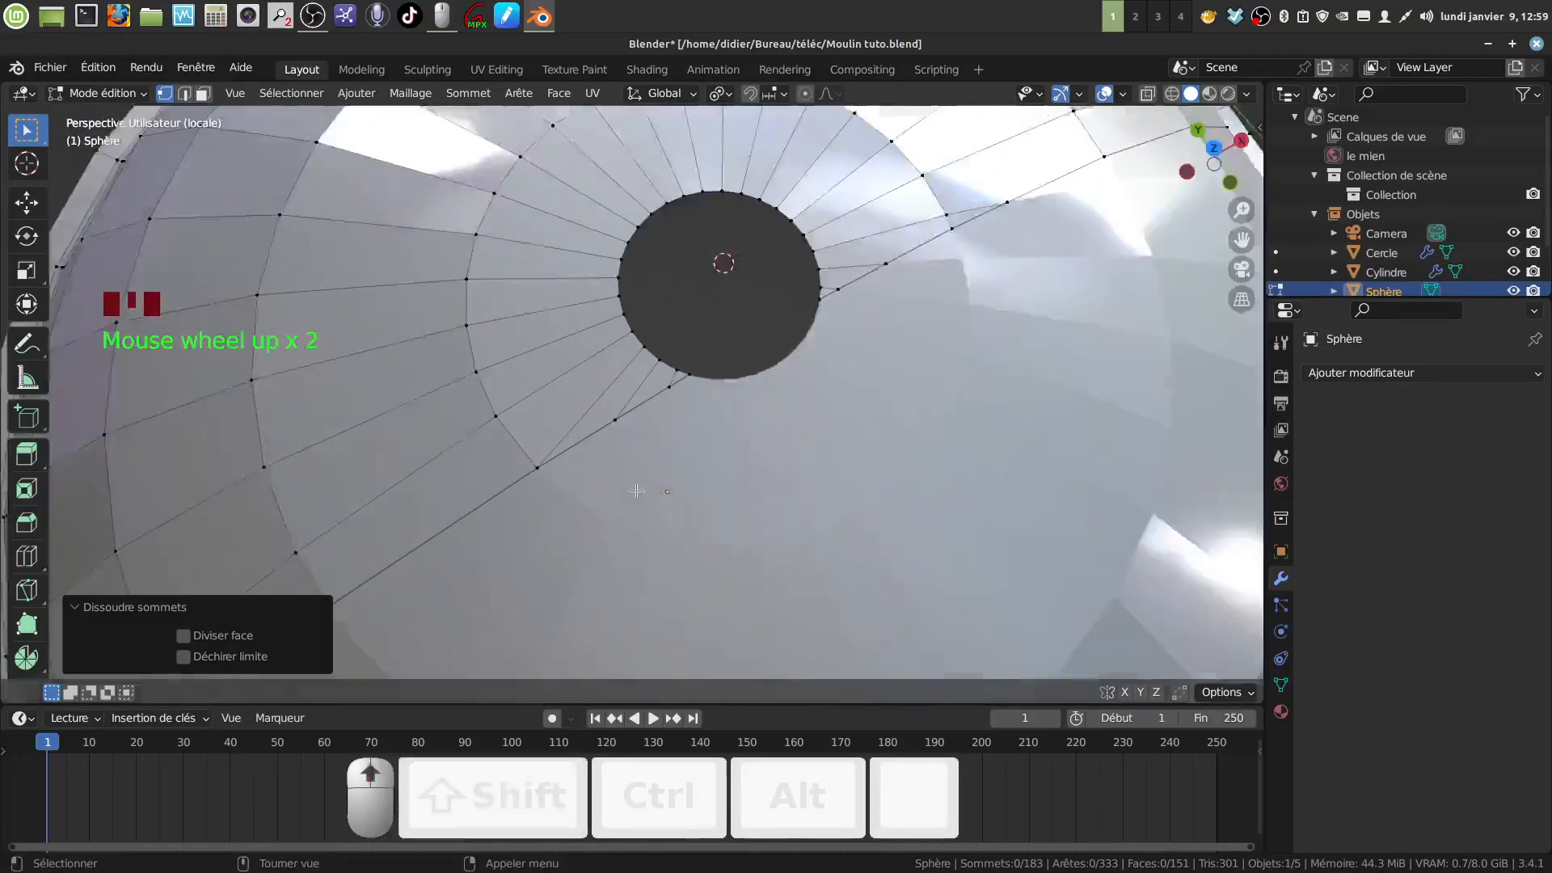
middle_click_drag(688, 426, 629, 434, "shift")
scroll(649, 497, "up", 3)
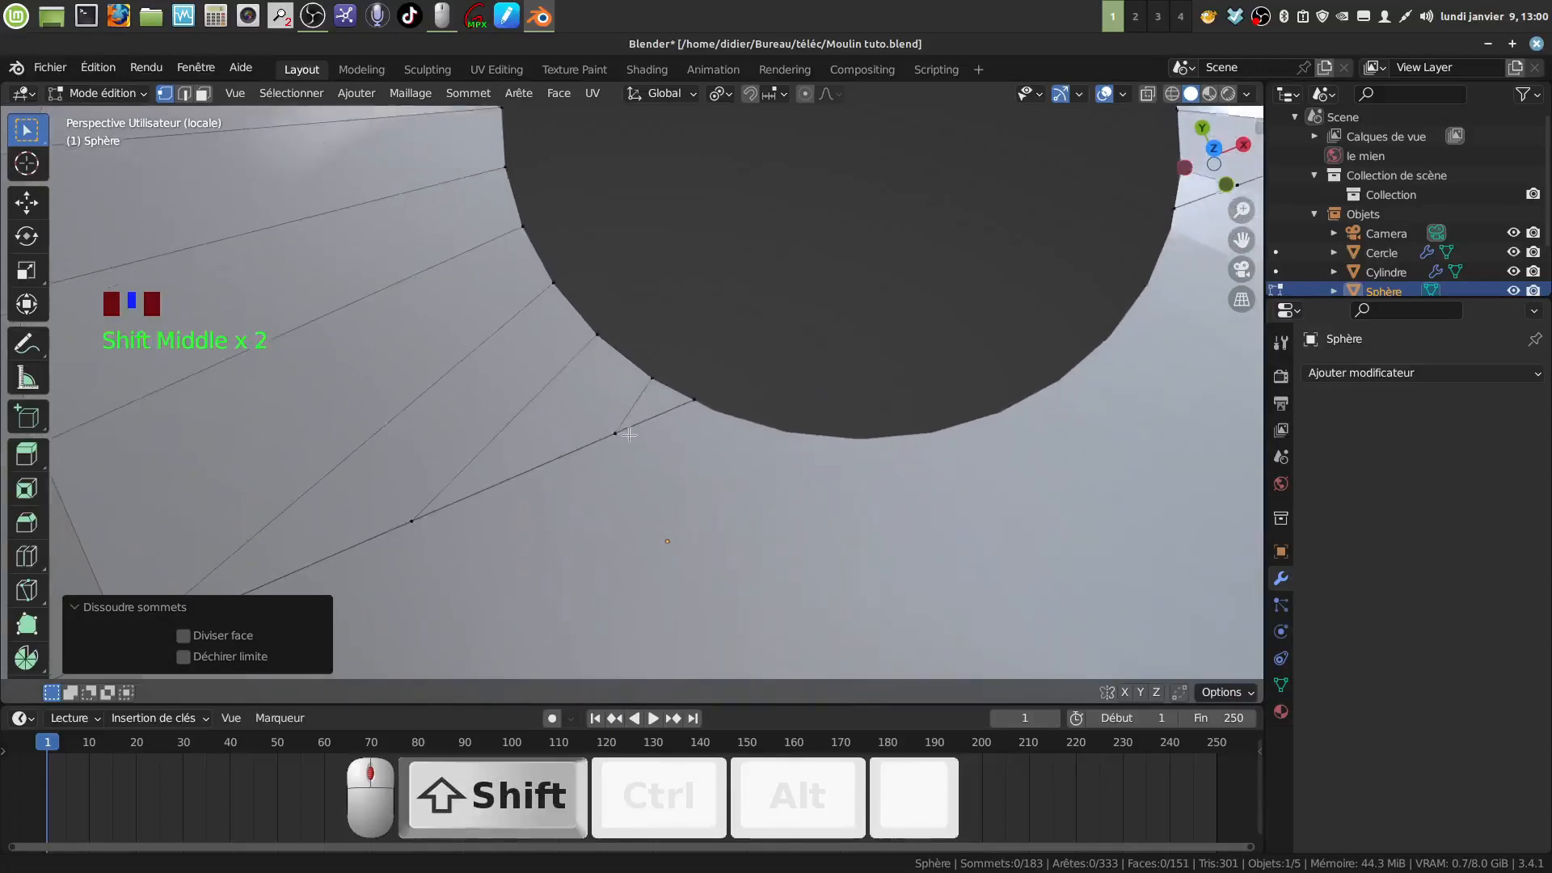
left_click(653, 376)
left_click(693, 401, "shift")
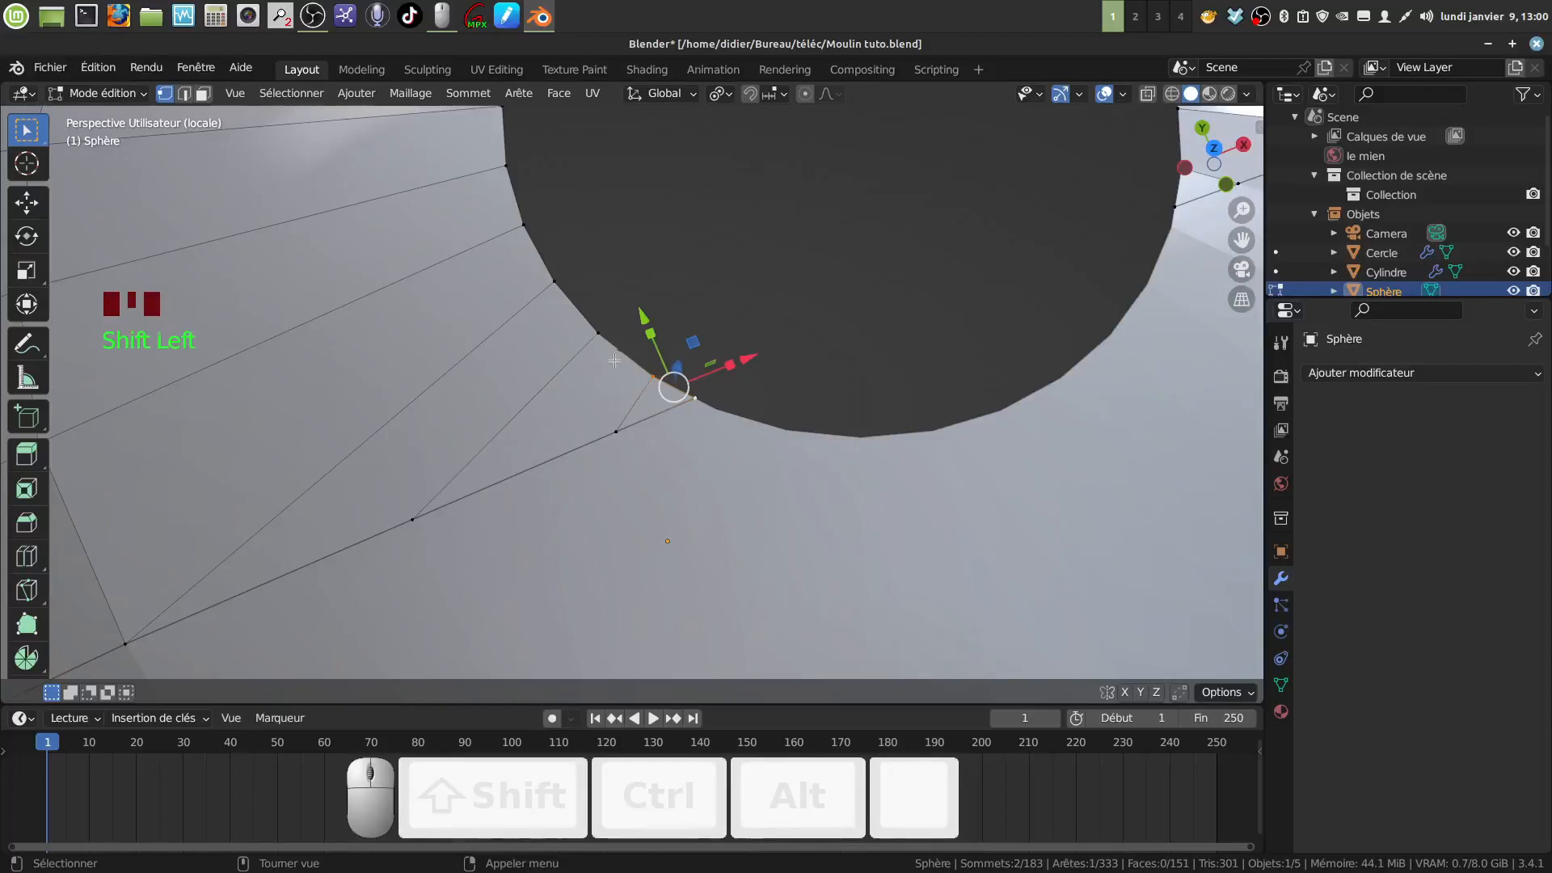
middle_click_drag(577, 431, 570, 408, "shift")
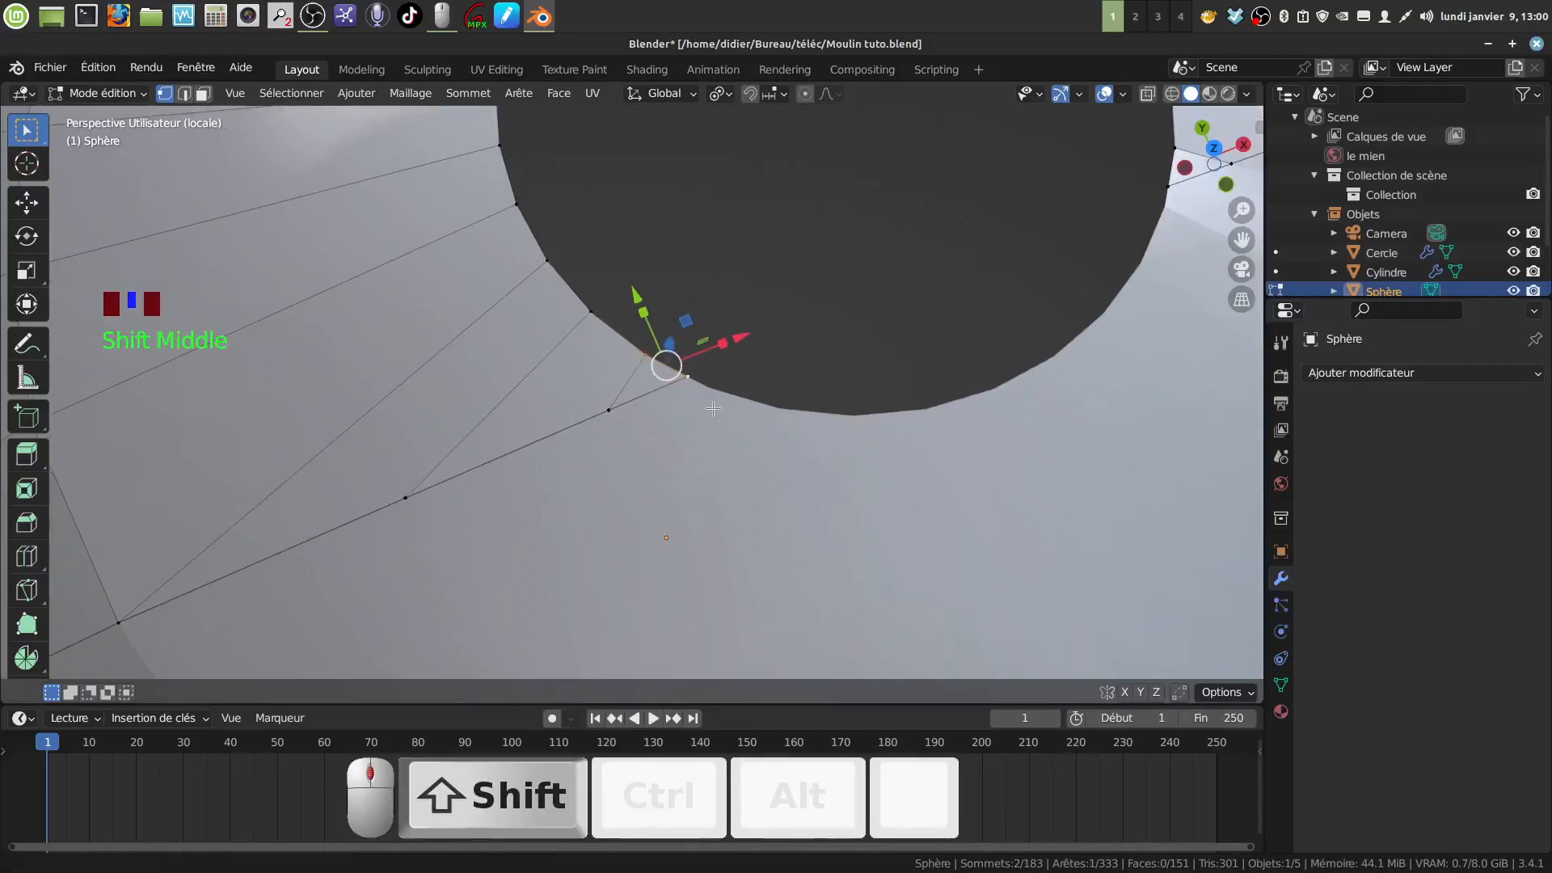
middle_click_drag(677, 383, 684, 391, "shift")
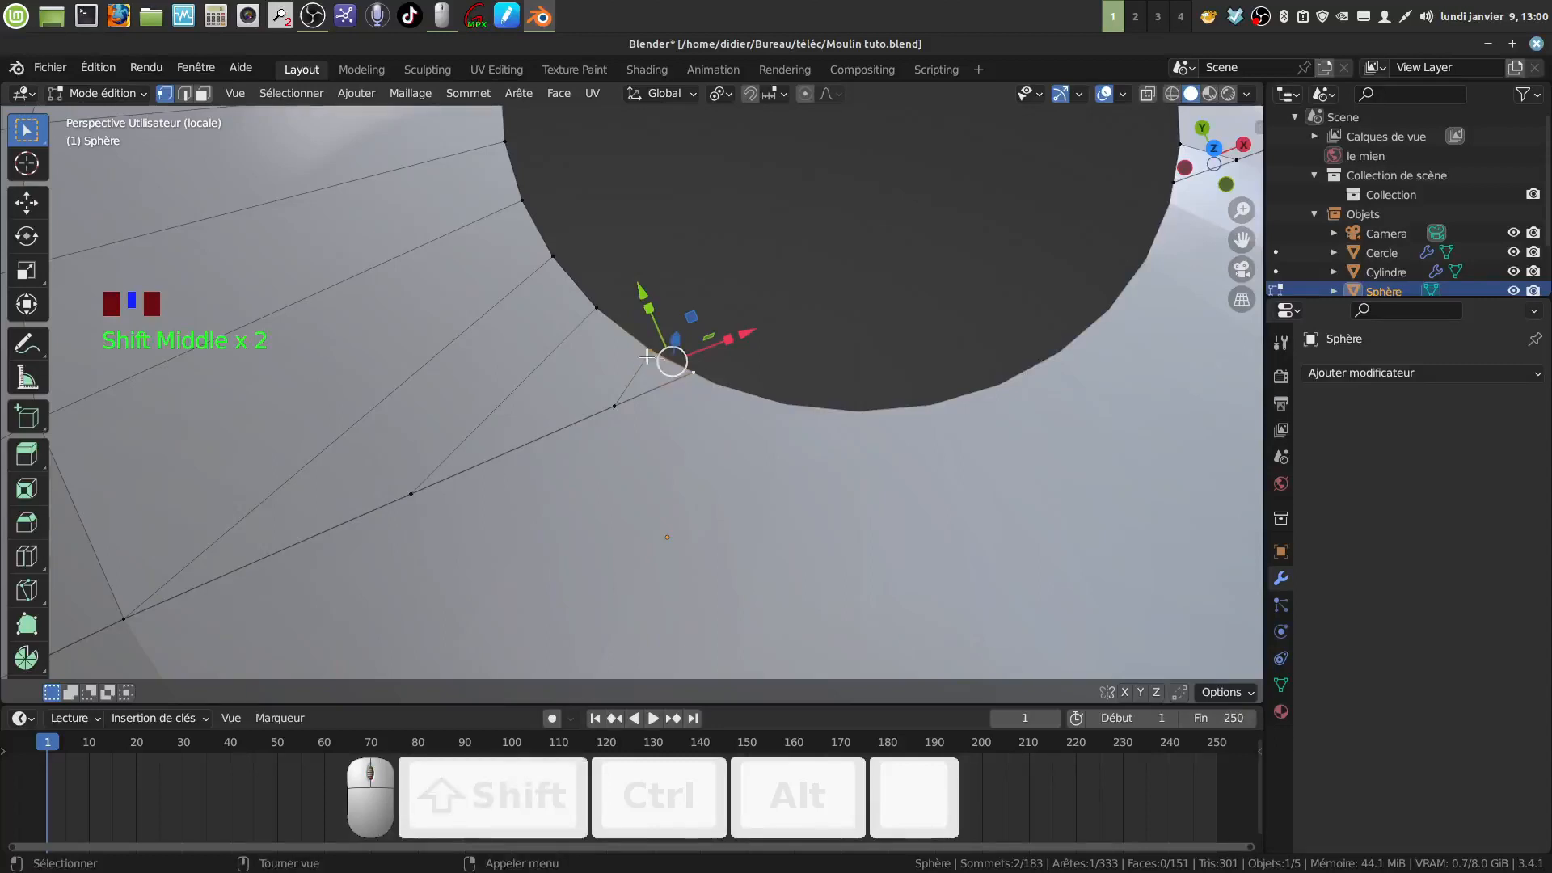
middle_click_drag(647, 357, 650, 369, "shift")
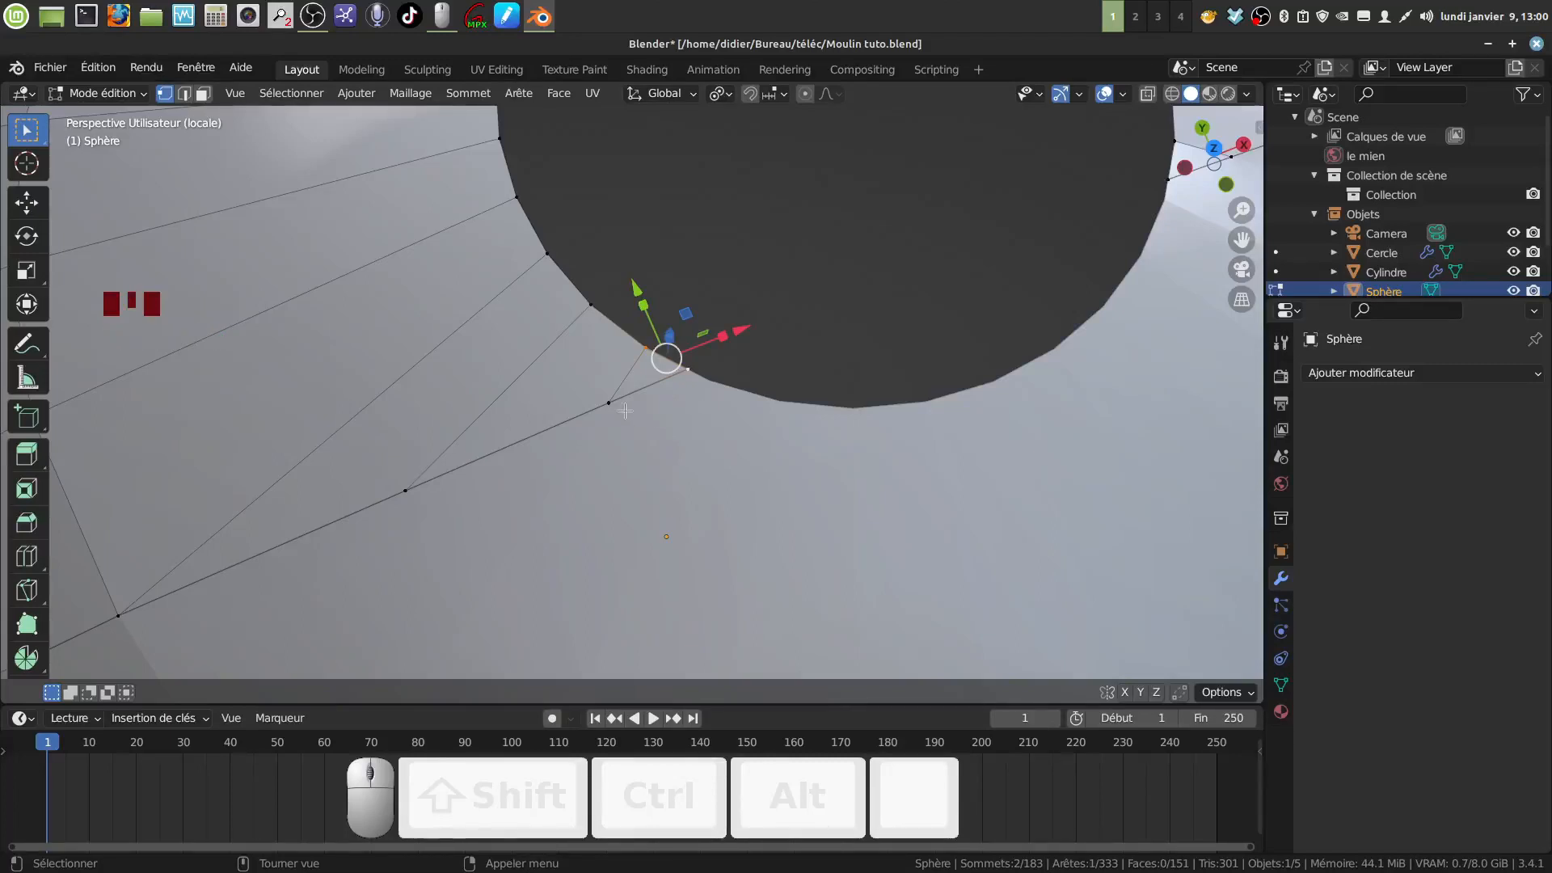
key("m")
left_click(727, 427)
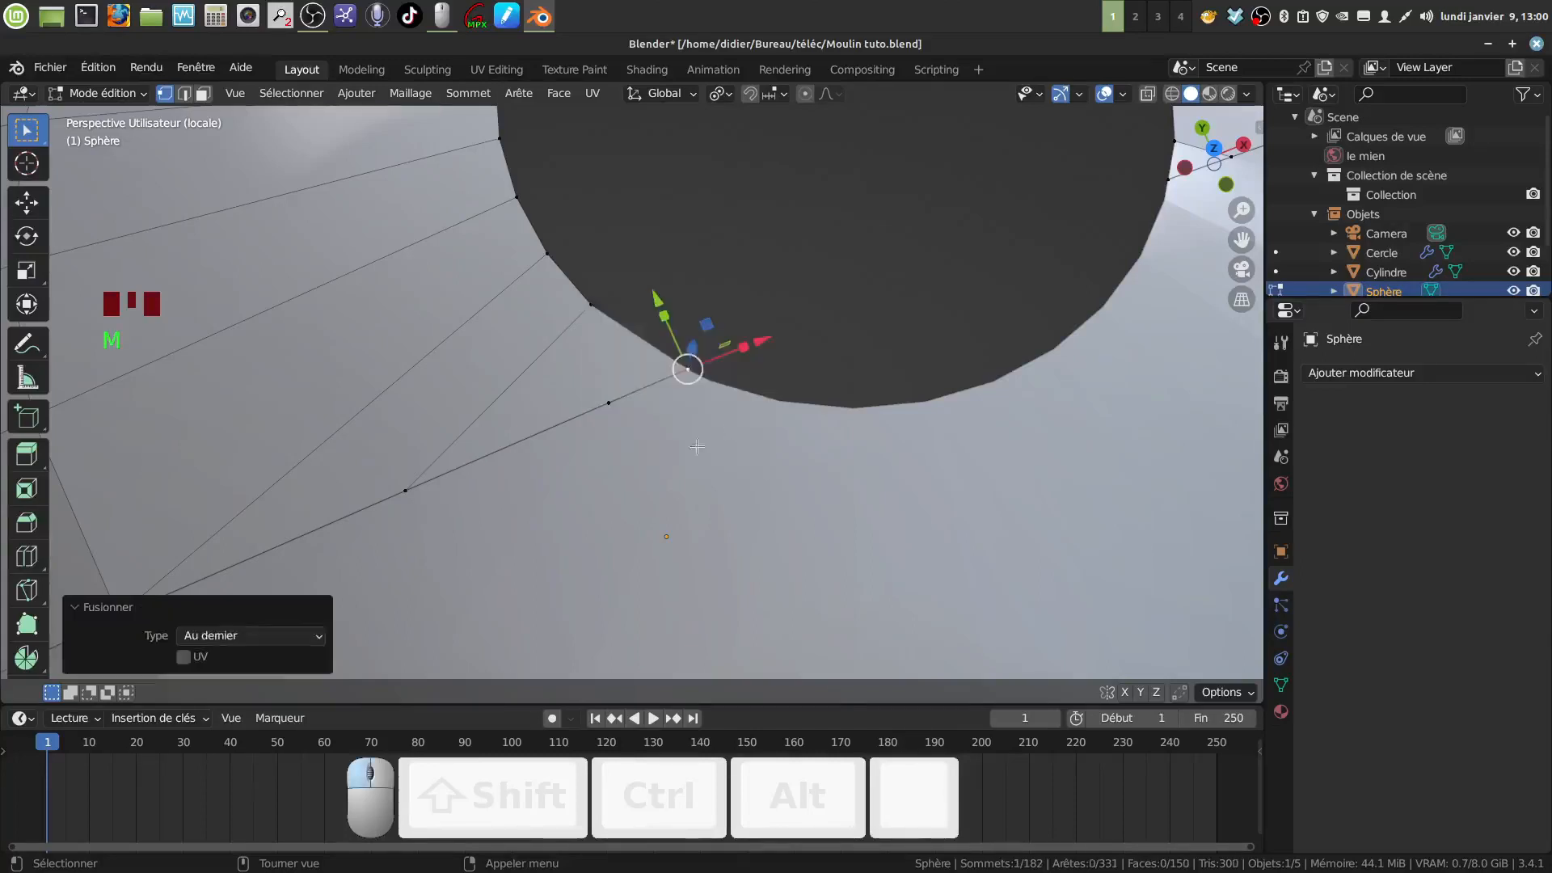
Dissolve the leftover cut-edge vertex nearest the opening on the -X side
left_click(610, 405)
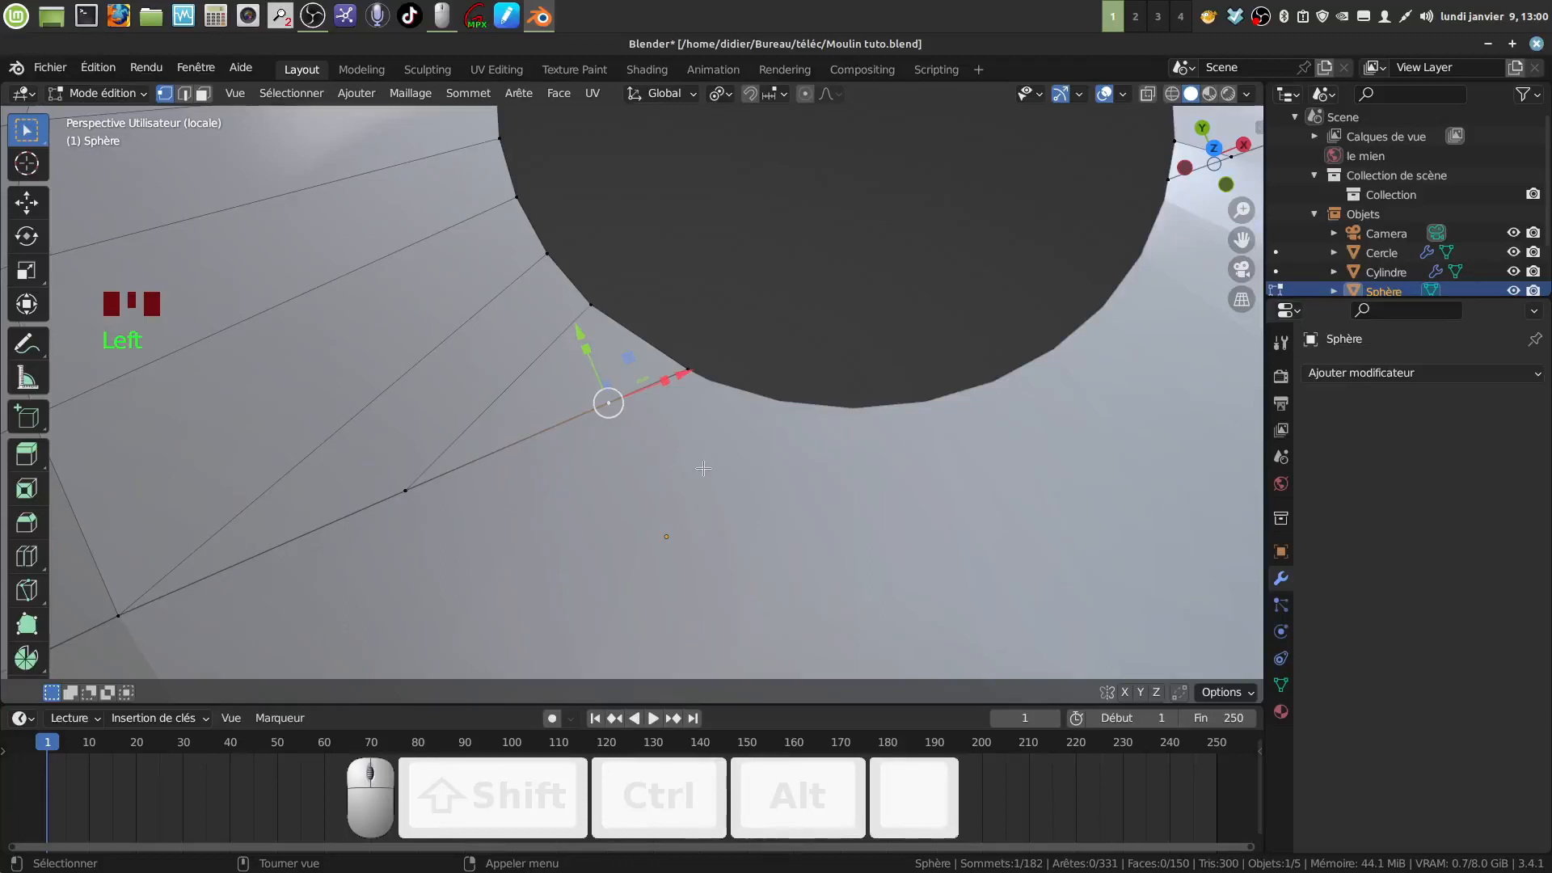
key("x")
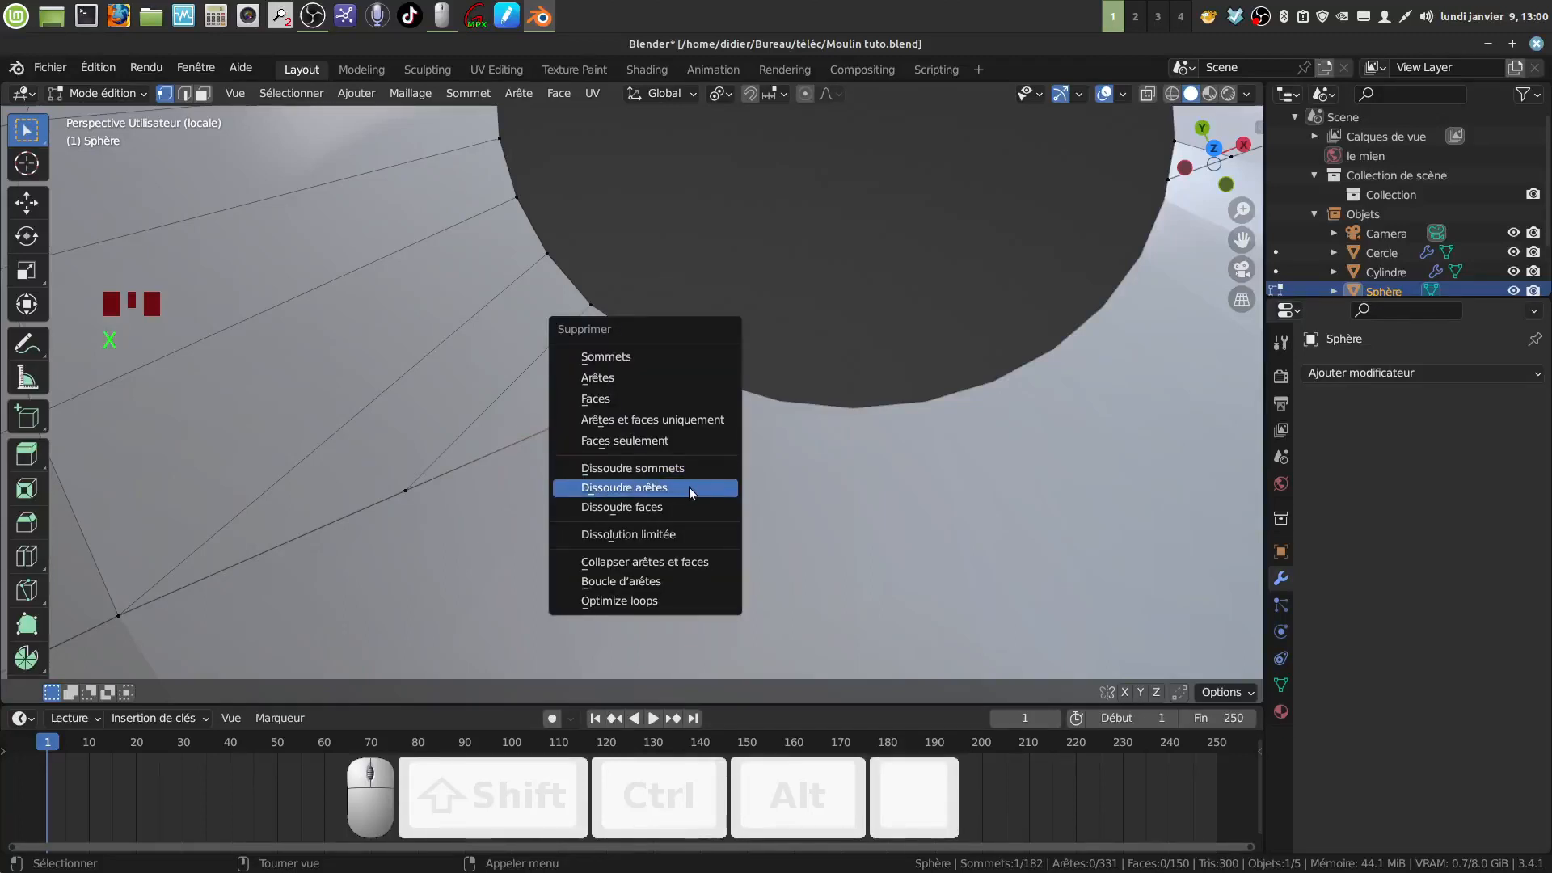
left_click(680, 468)
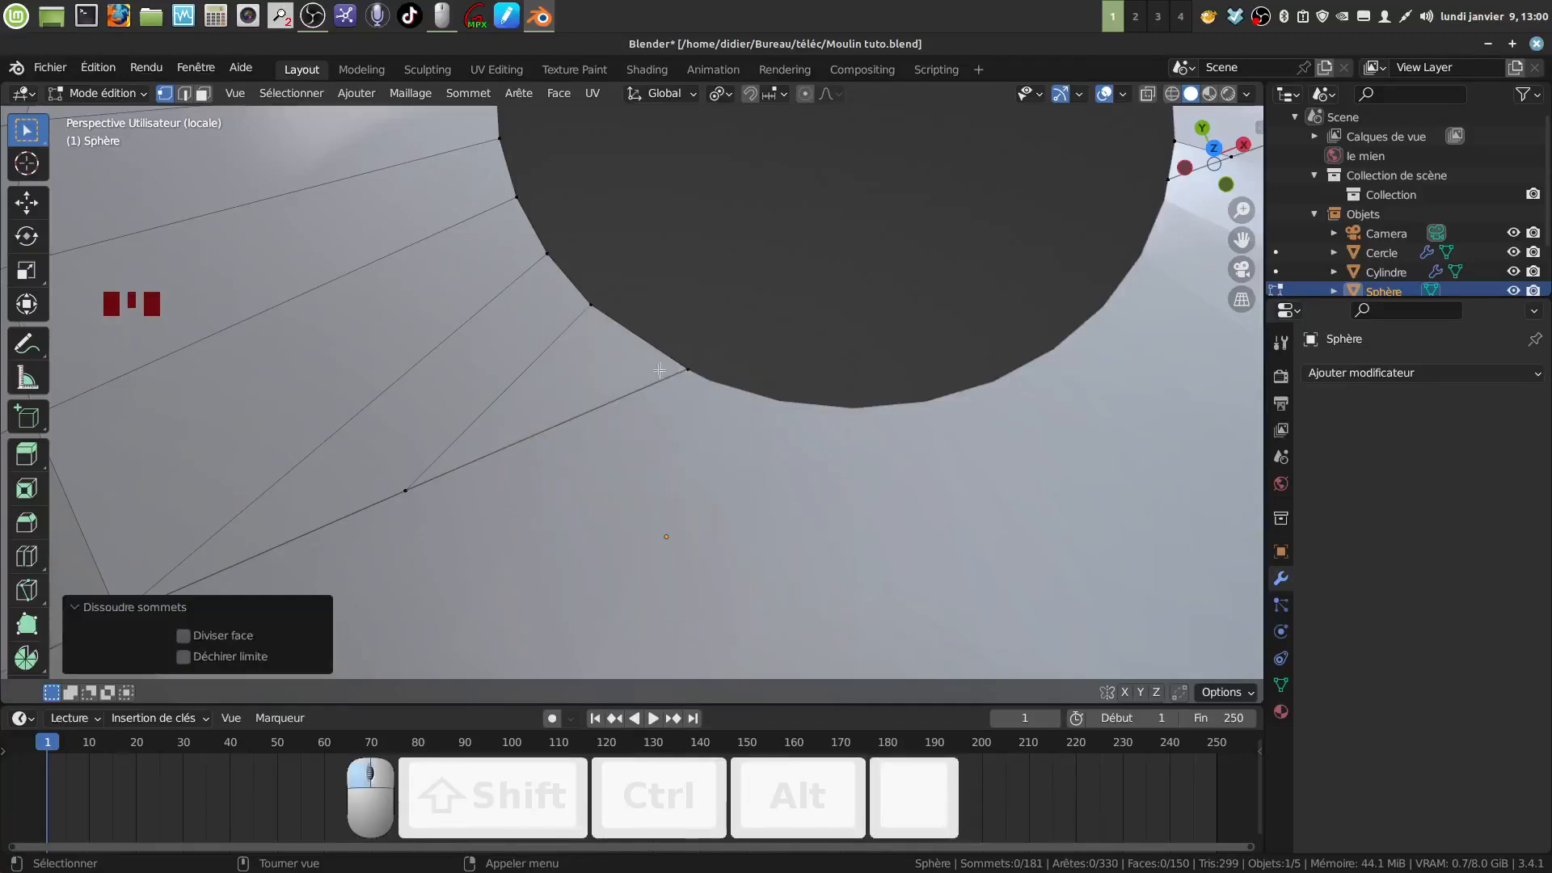
Subdivide the long rim segment beside the -X cut end once and shift its new vertex about -0.0016 m along X to round the opening
left_click(591, 305)
left_click(688, 370, "shift")
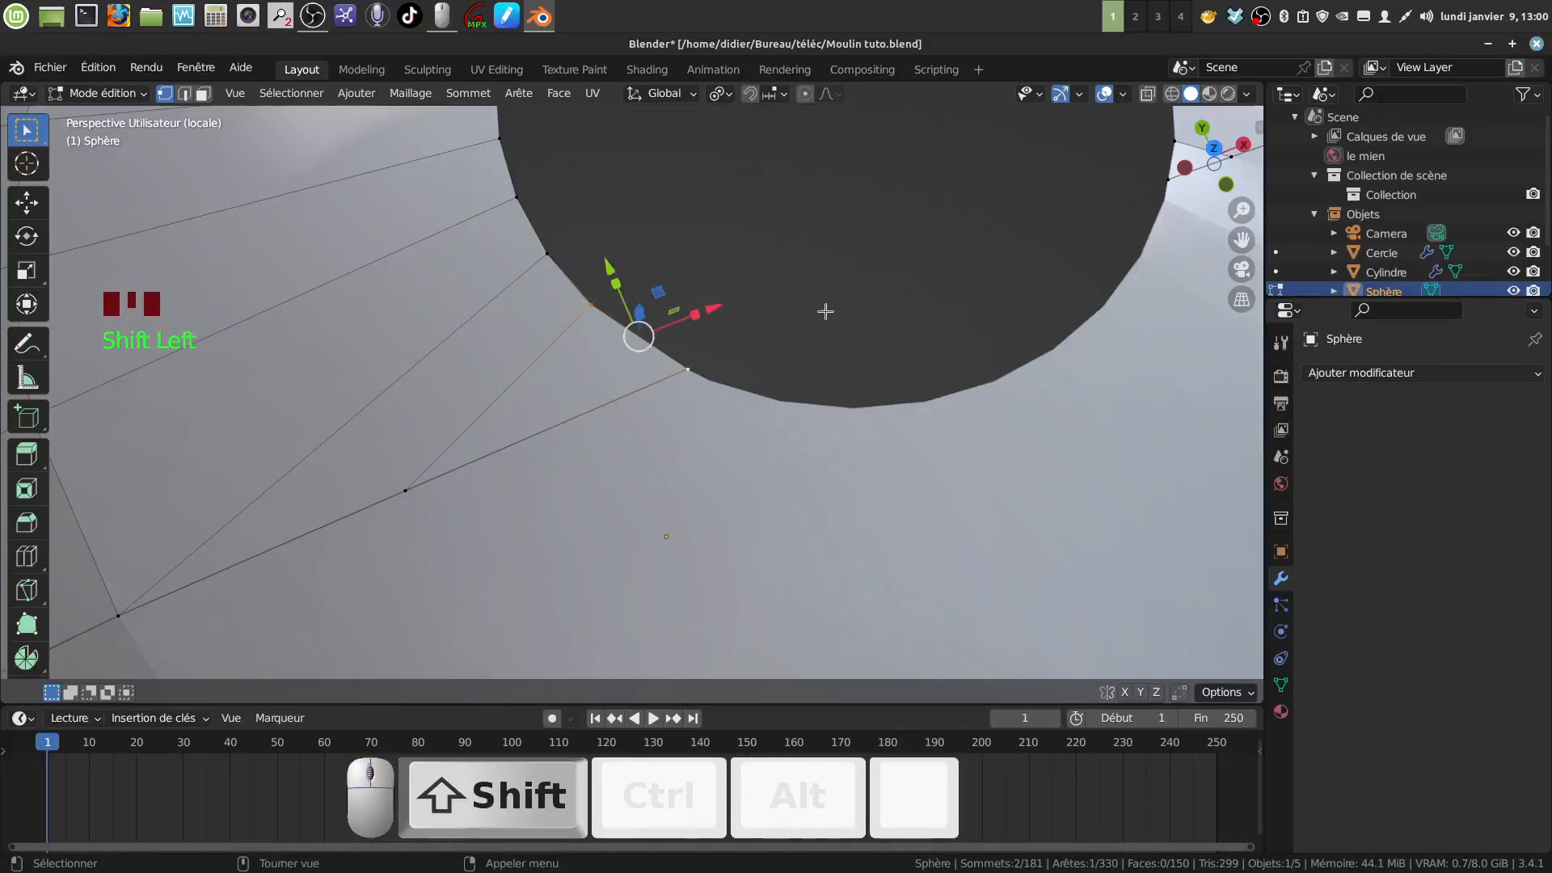
right_click(825, 311)
left_click(646, 383)
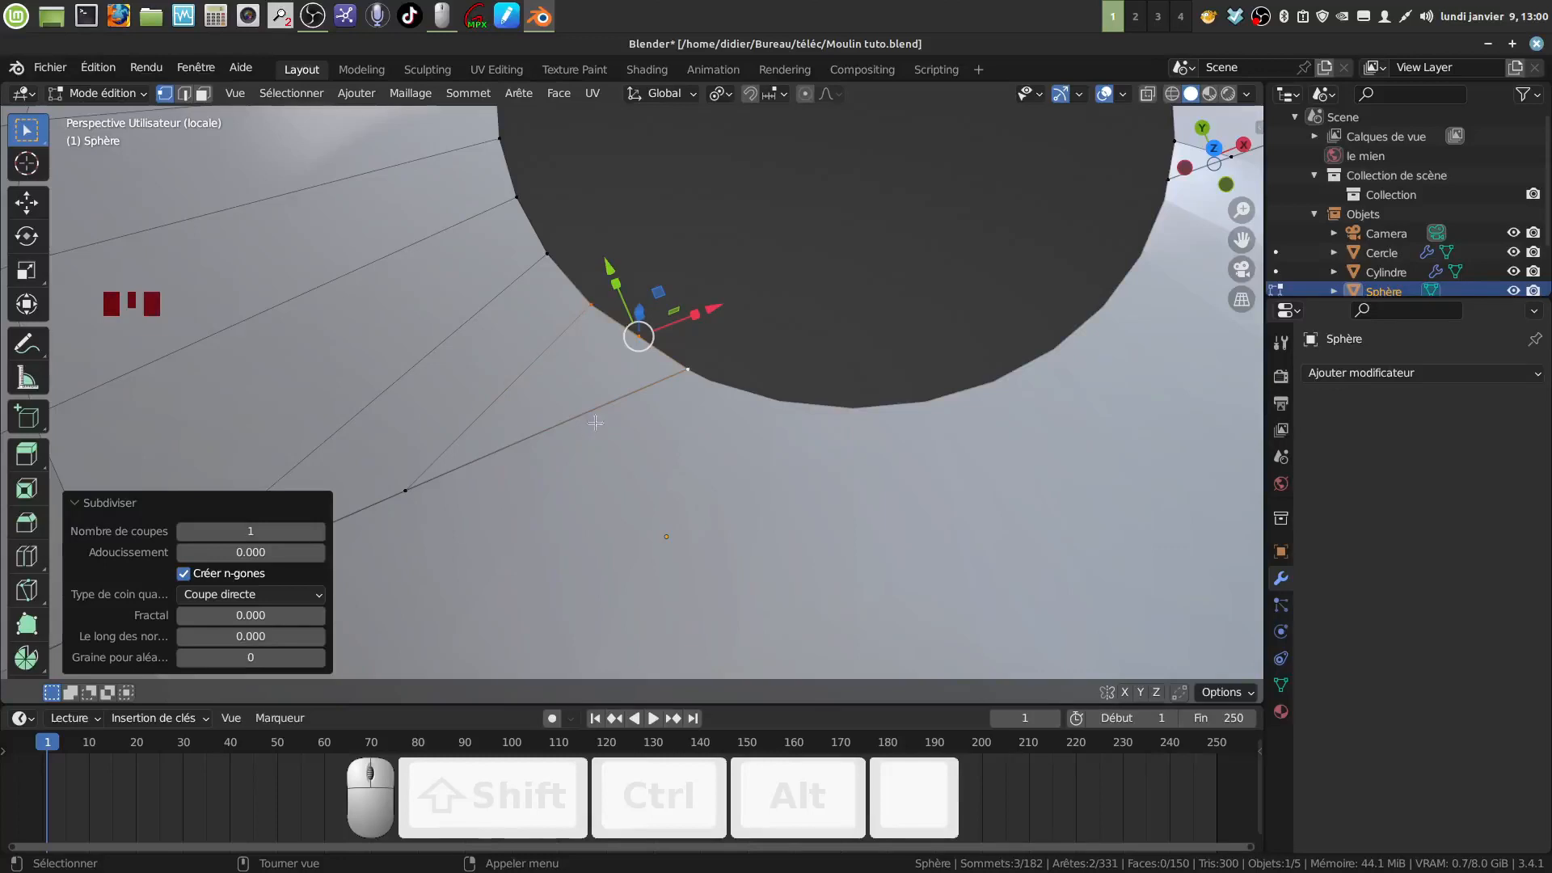
left_click(737, 346)
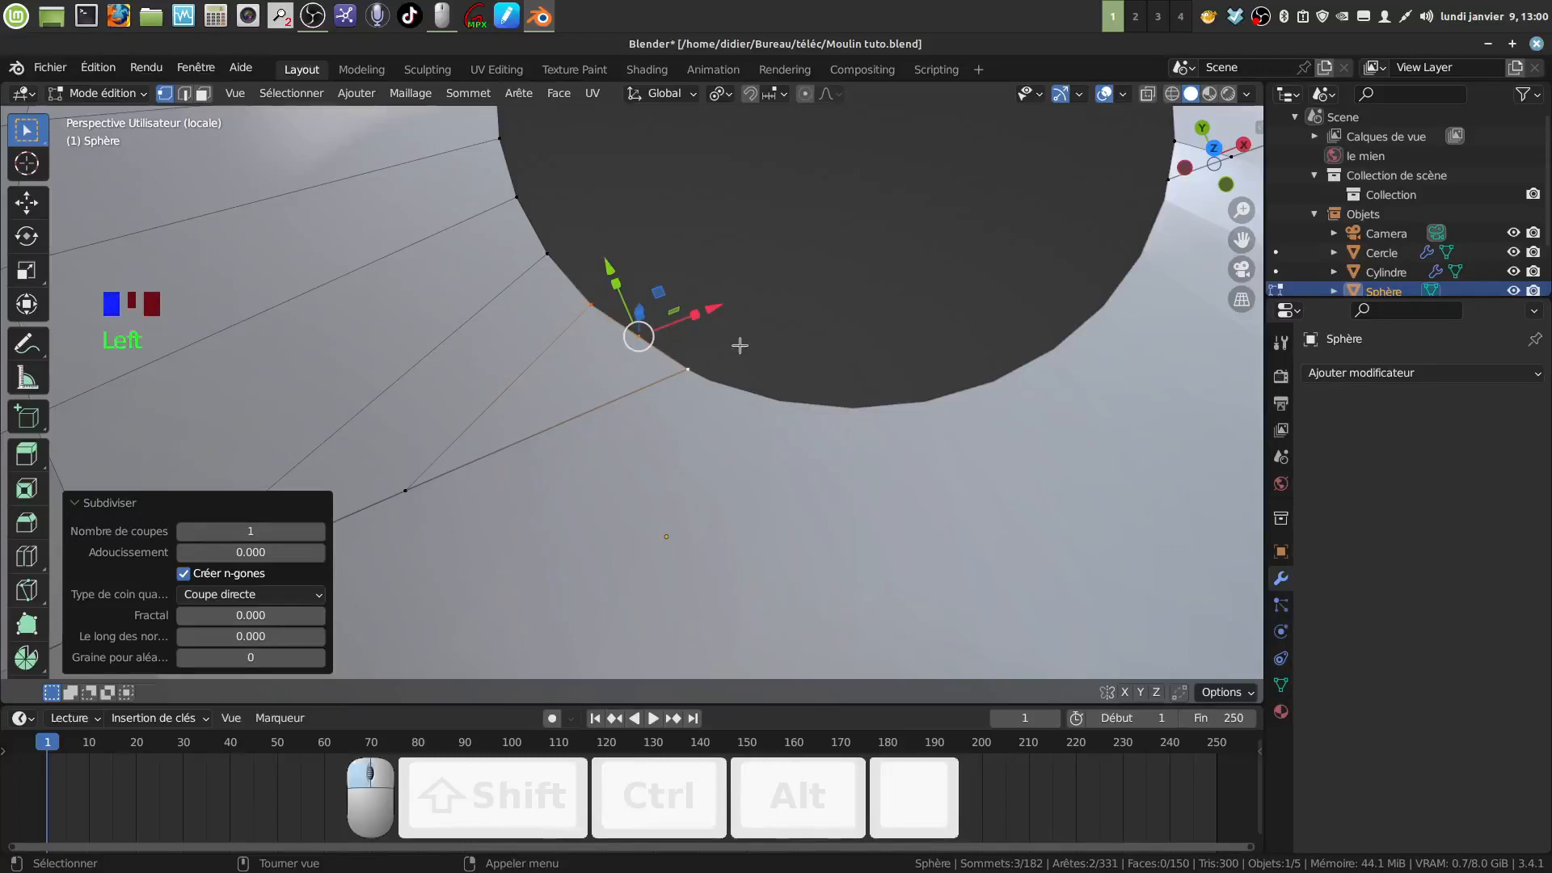
left_click(638, 337)
left_click_drag(699, 318, 695, 317)
On the +X side, merge the first ring's vertex just behind the cut into the neighbouring cut-edge vertex, using At Last
scroll(827, 413, "down", 4)
scroll(827, 413, "down", 3)
middle_click_drag(827, 414, 725, 426, "shift")
scroll(784, 399, "up", 3)
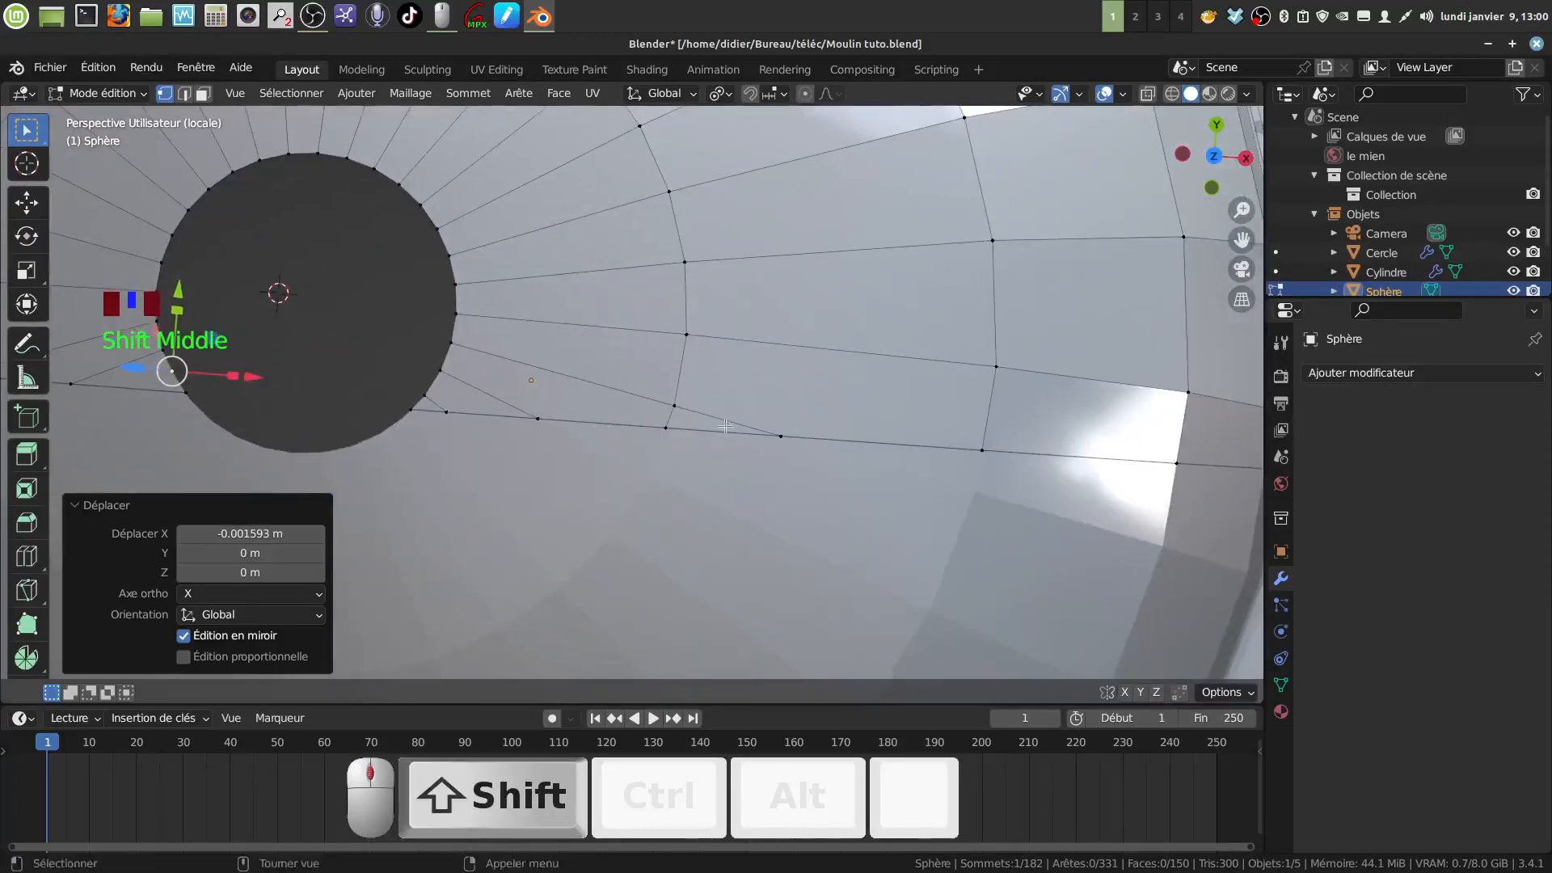
left_click(677, 405)
left_click(667, 428, "shift")
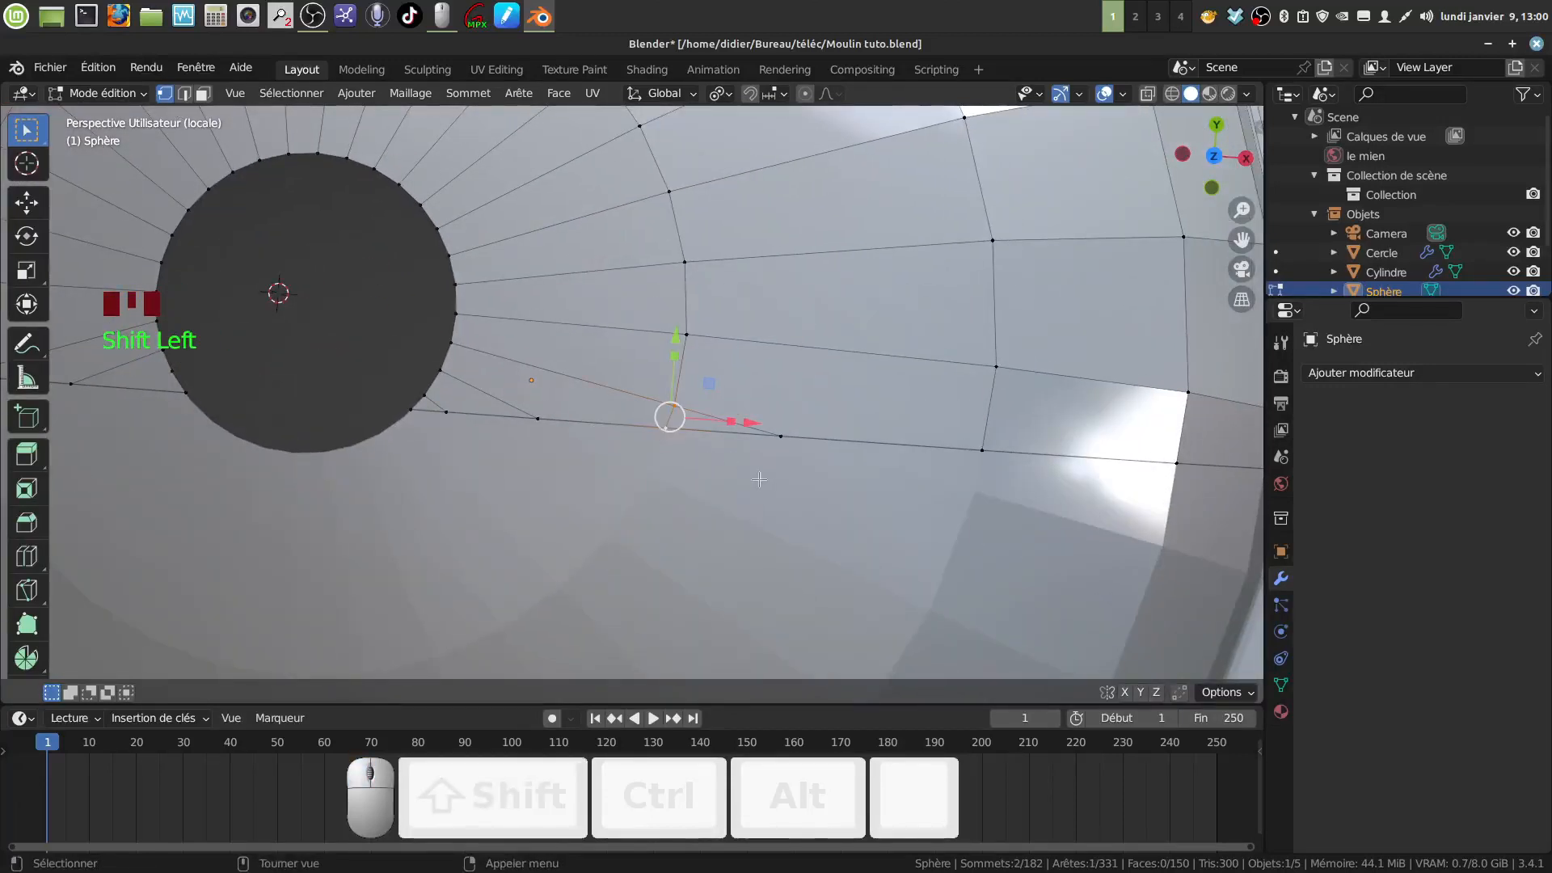
key("q")
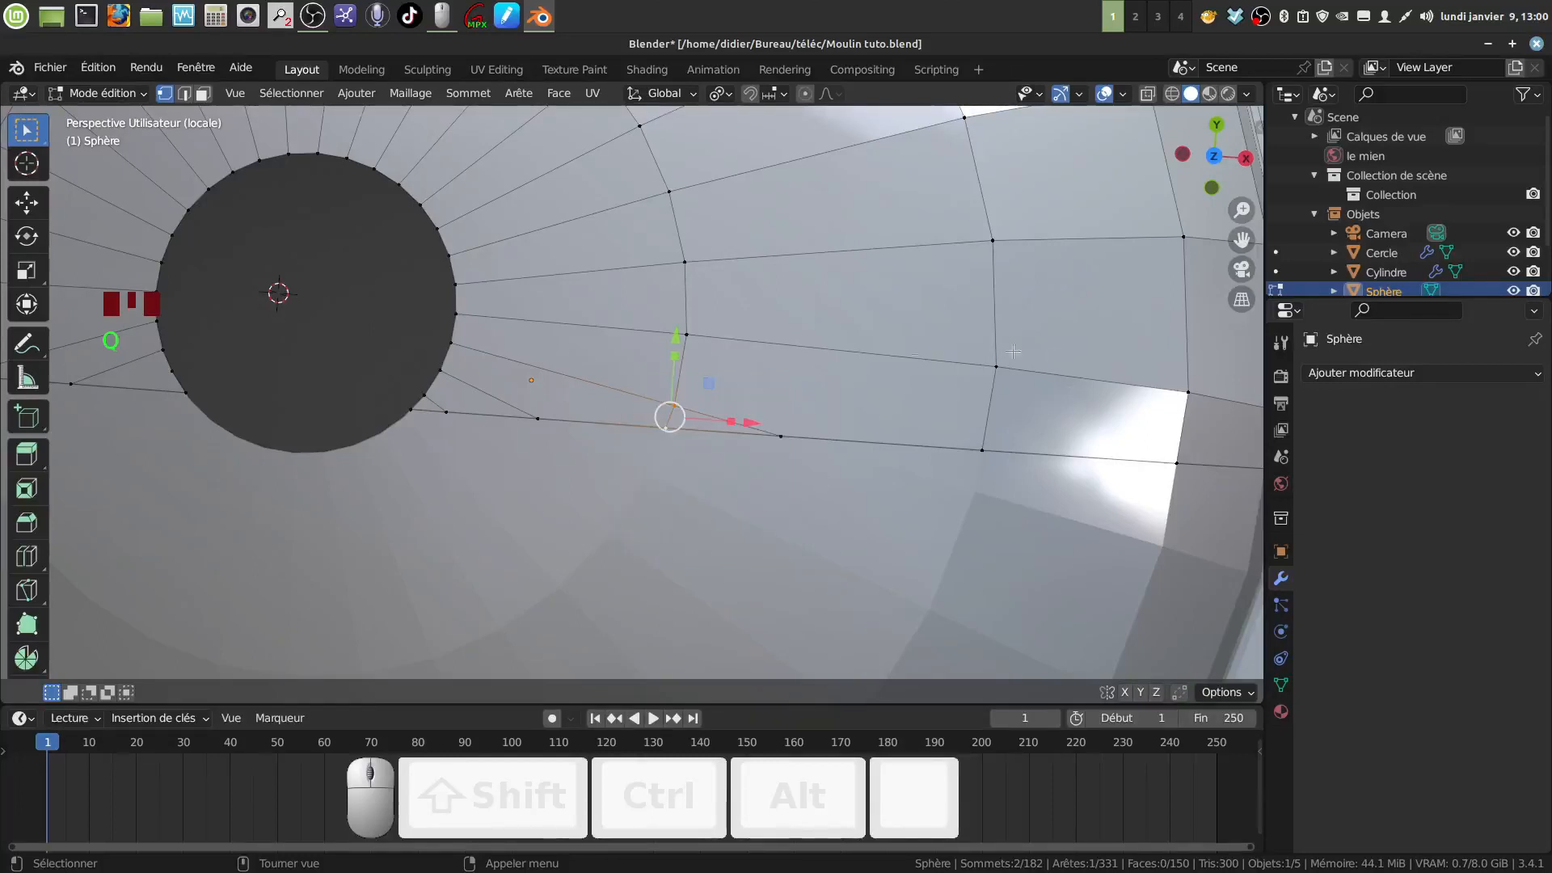
key("m")
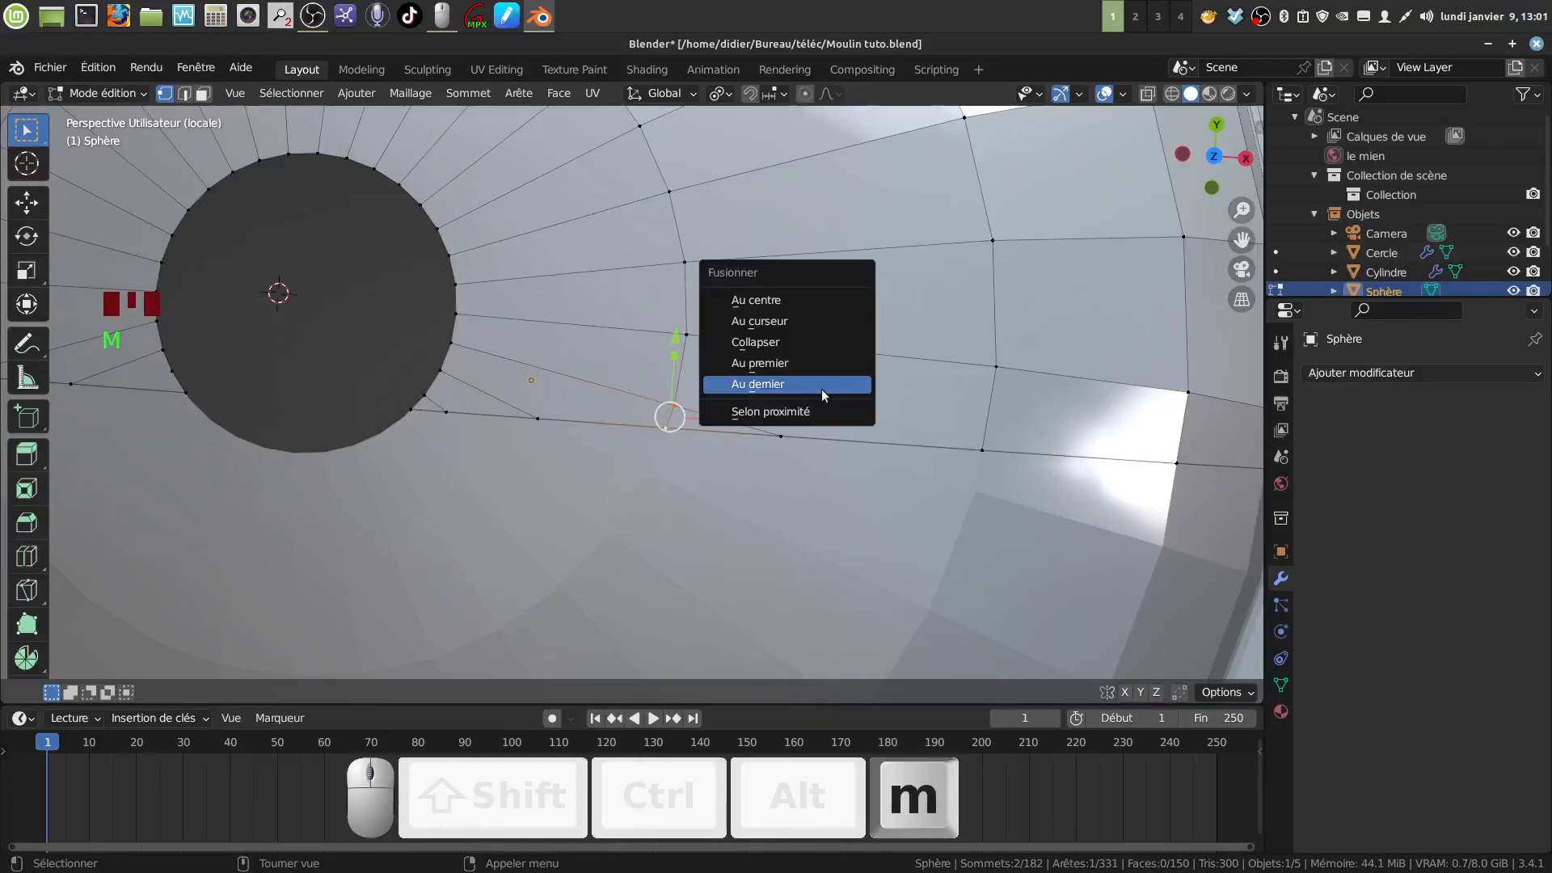
left_click(821, 389)
Dissolve the extra cut-edge vertex just outward of the merged ring vertex on the +X side
left_click(801, 477, "shift")
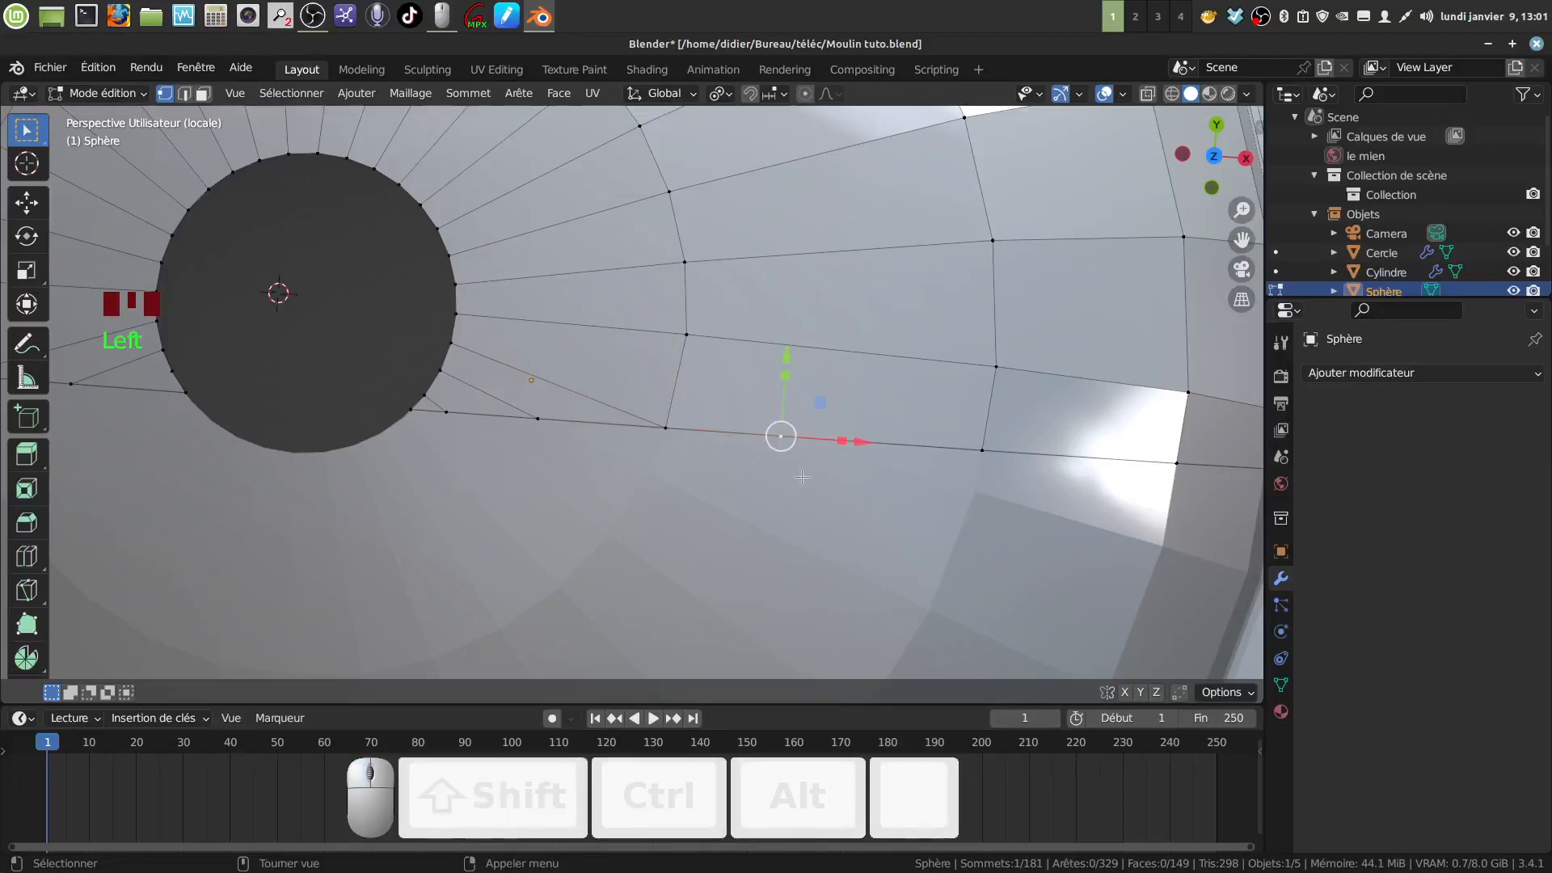
key("x")
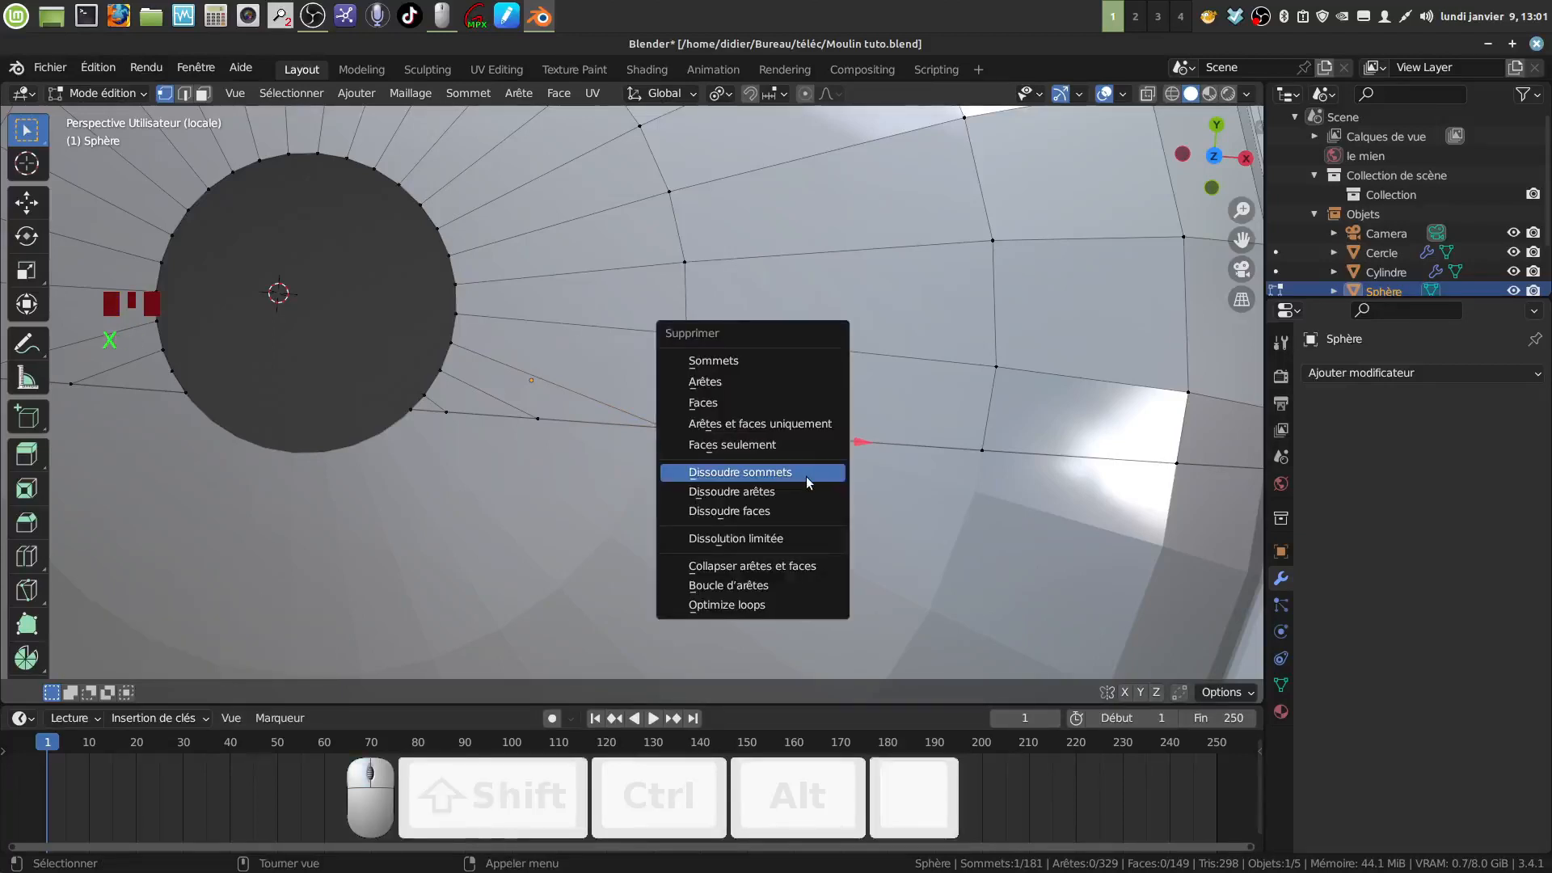
left_click(791, 473)
Merge the opening-rim vertex just behind the cut on the +X side into the rim's cut-end vertex, using At Last
middle_click_drag(756, 473, 853, 461, "shift")
middle_click_drag(666, 377, 741, 418, "shift")
scroll(741, 418, "up", 5)
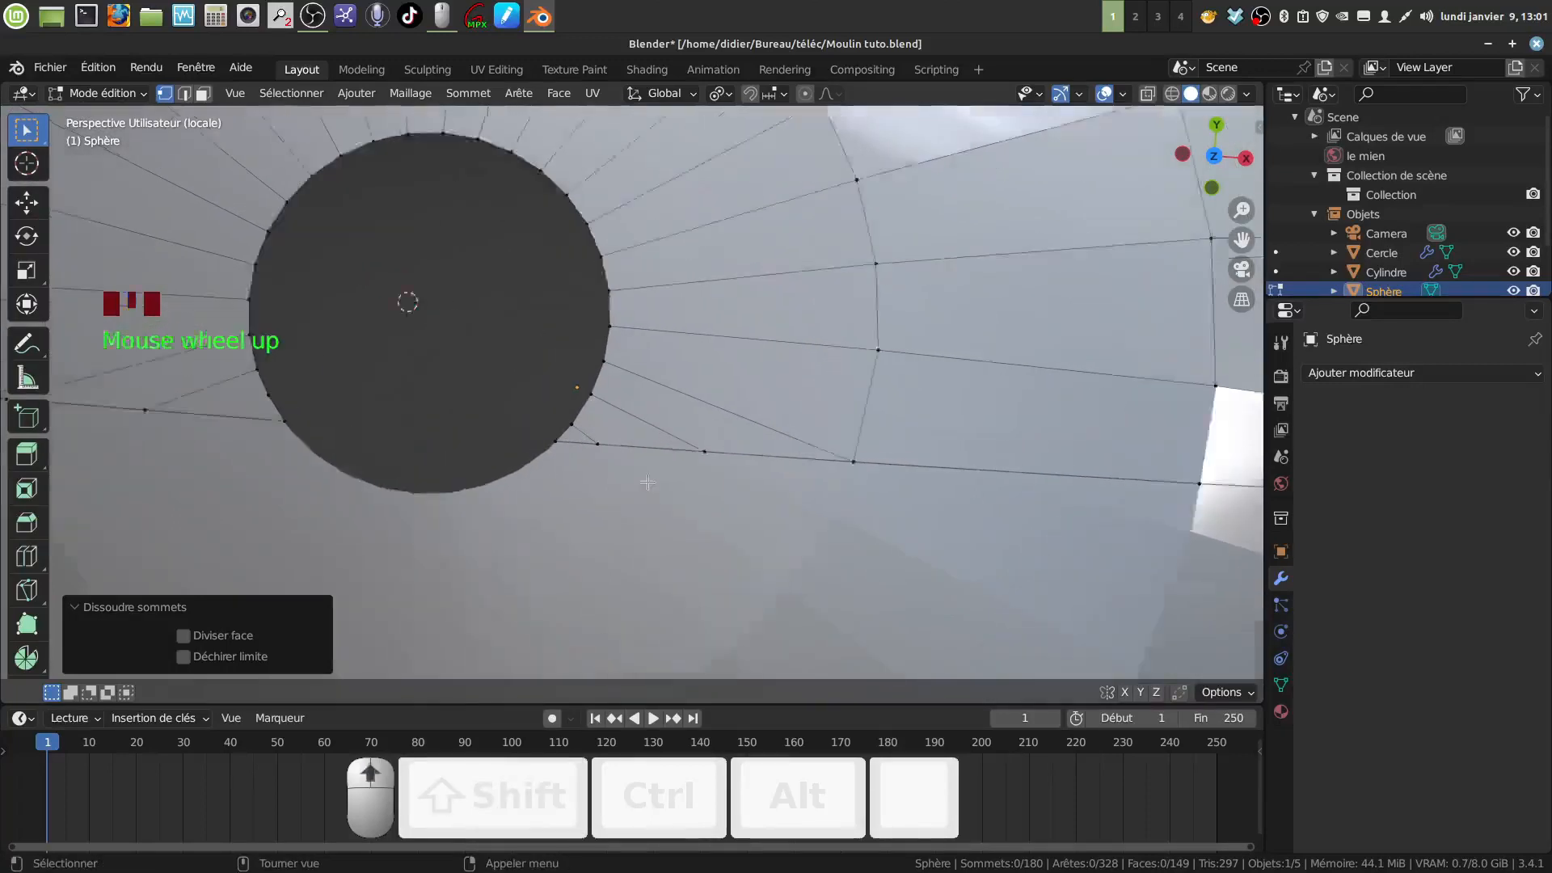
middle_click_drag(527, 431, 650, 411, "shift")
left_click(651, 410)
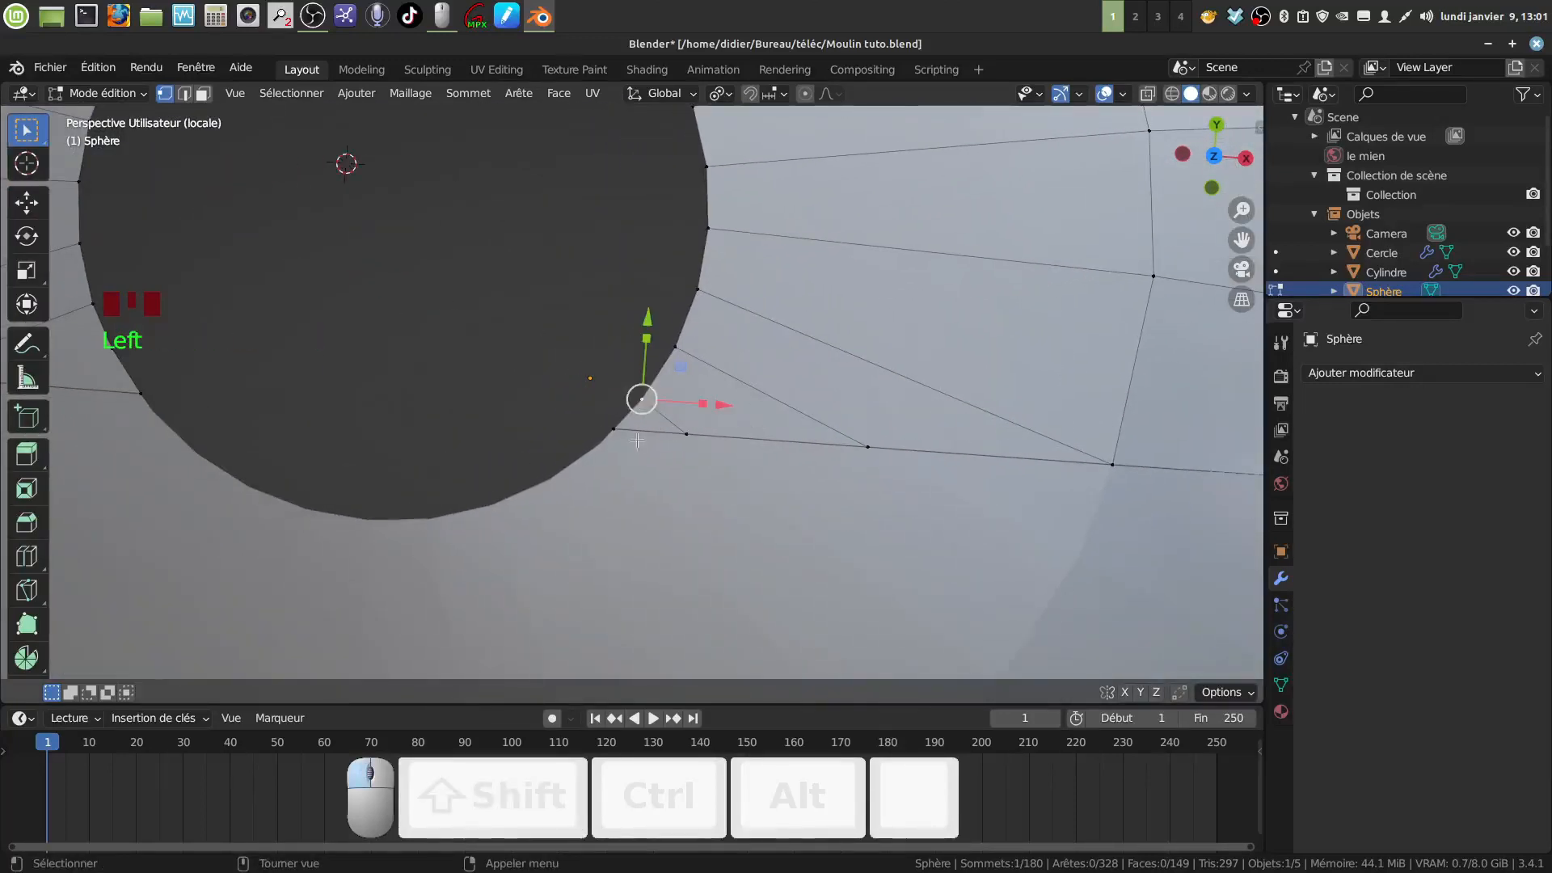
left_click(616, 427, "shift")
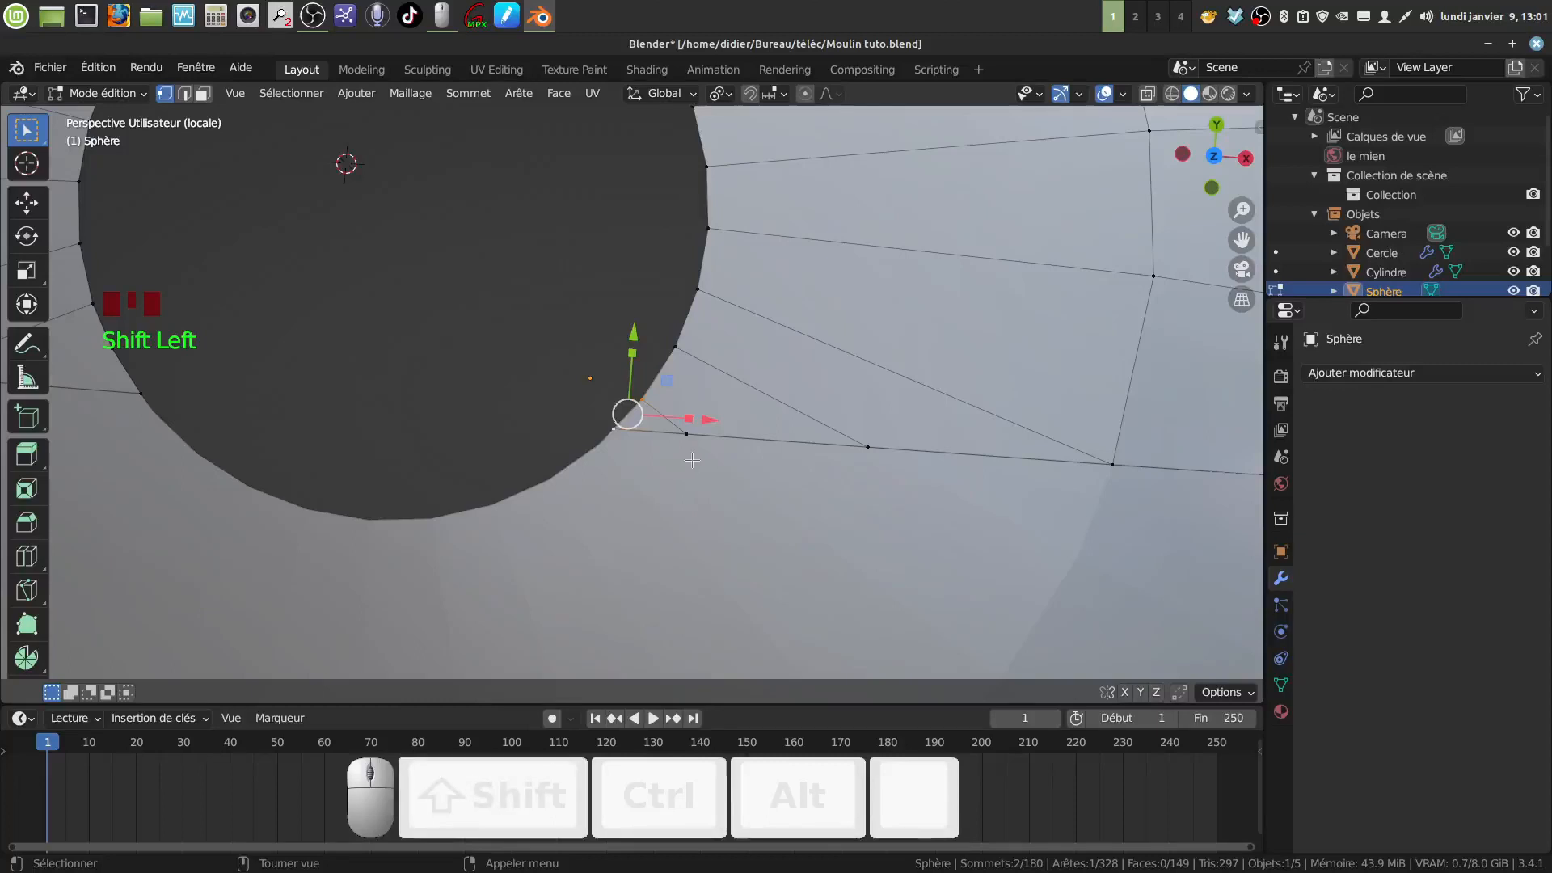
key("m")
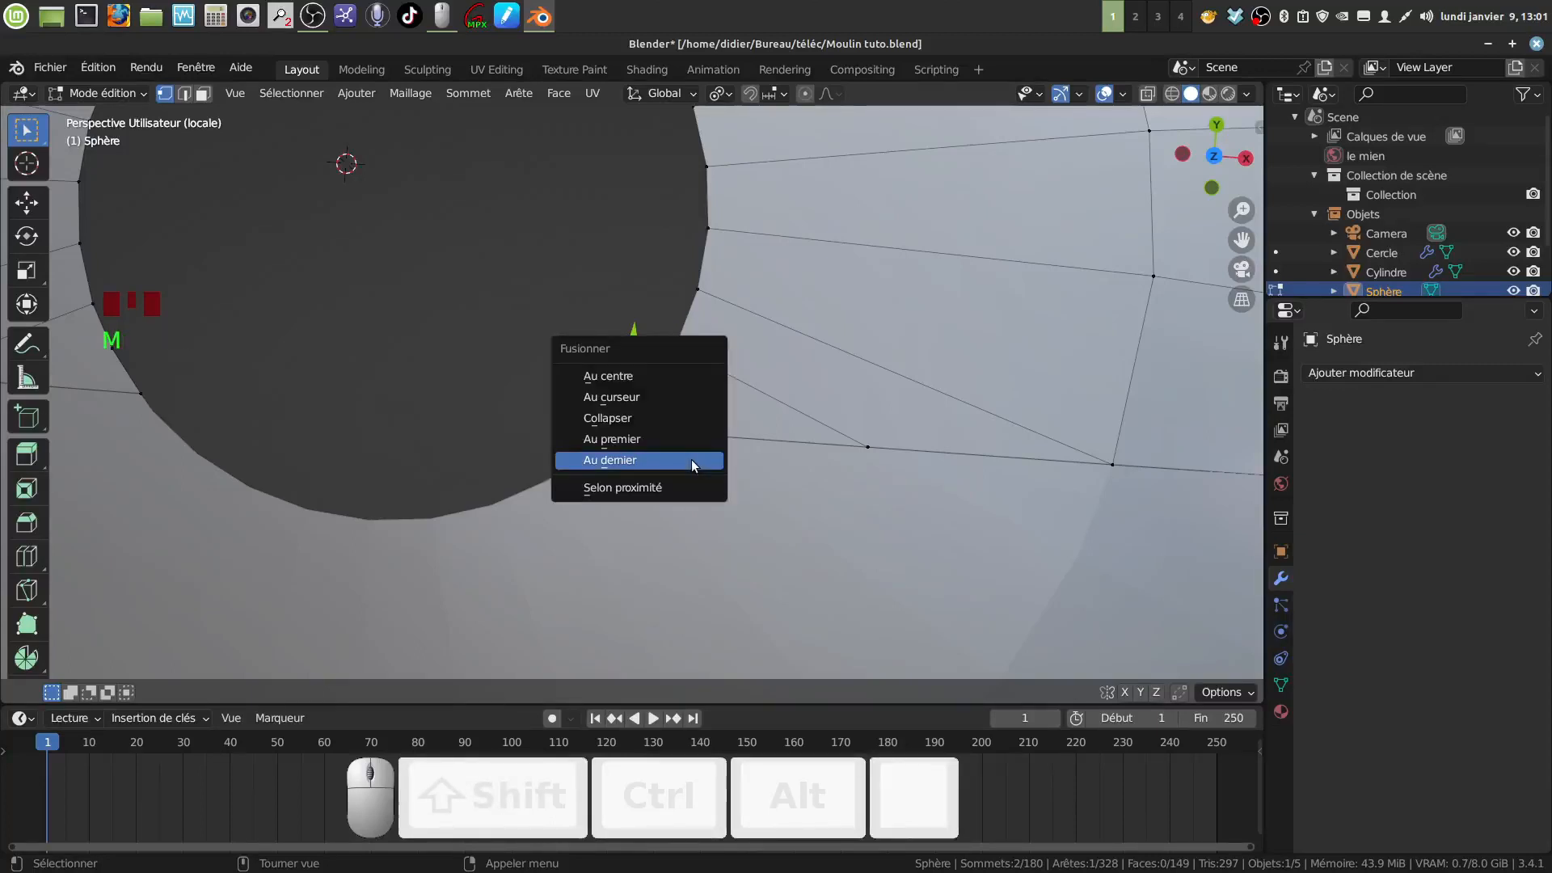
left_click(691, 460)
Subdivide the long rim segment beside the +X cut end once and nudge its new vertex slightly outward to follow the round opening
left_click(677, 361)
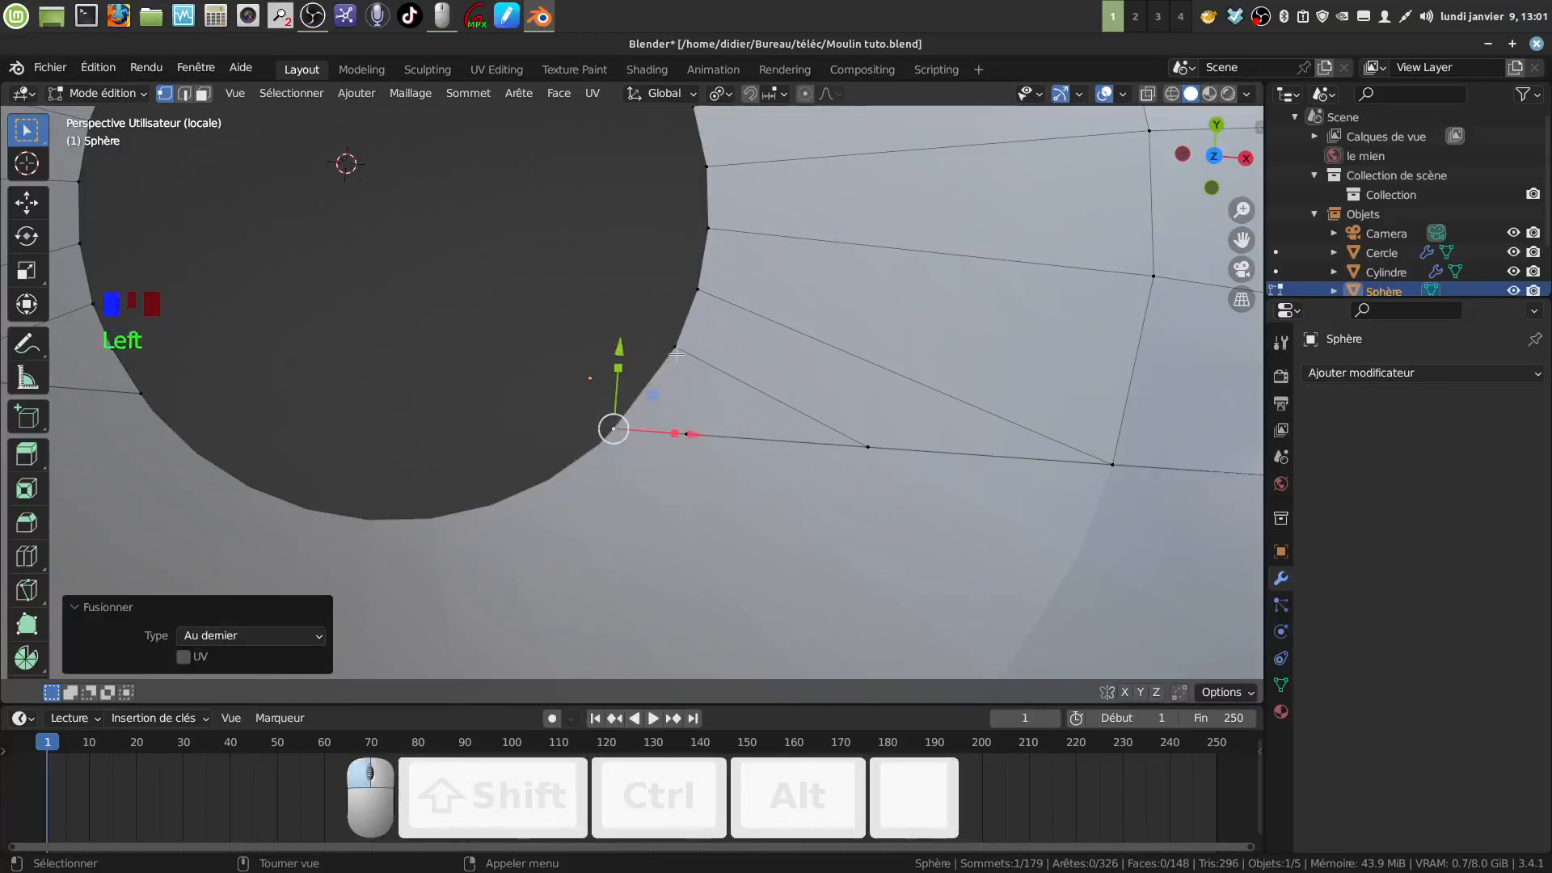
left_click(624, 441, "shift")
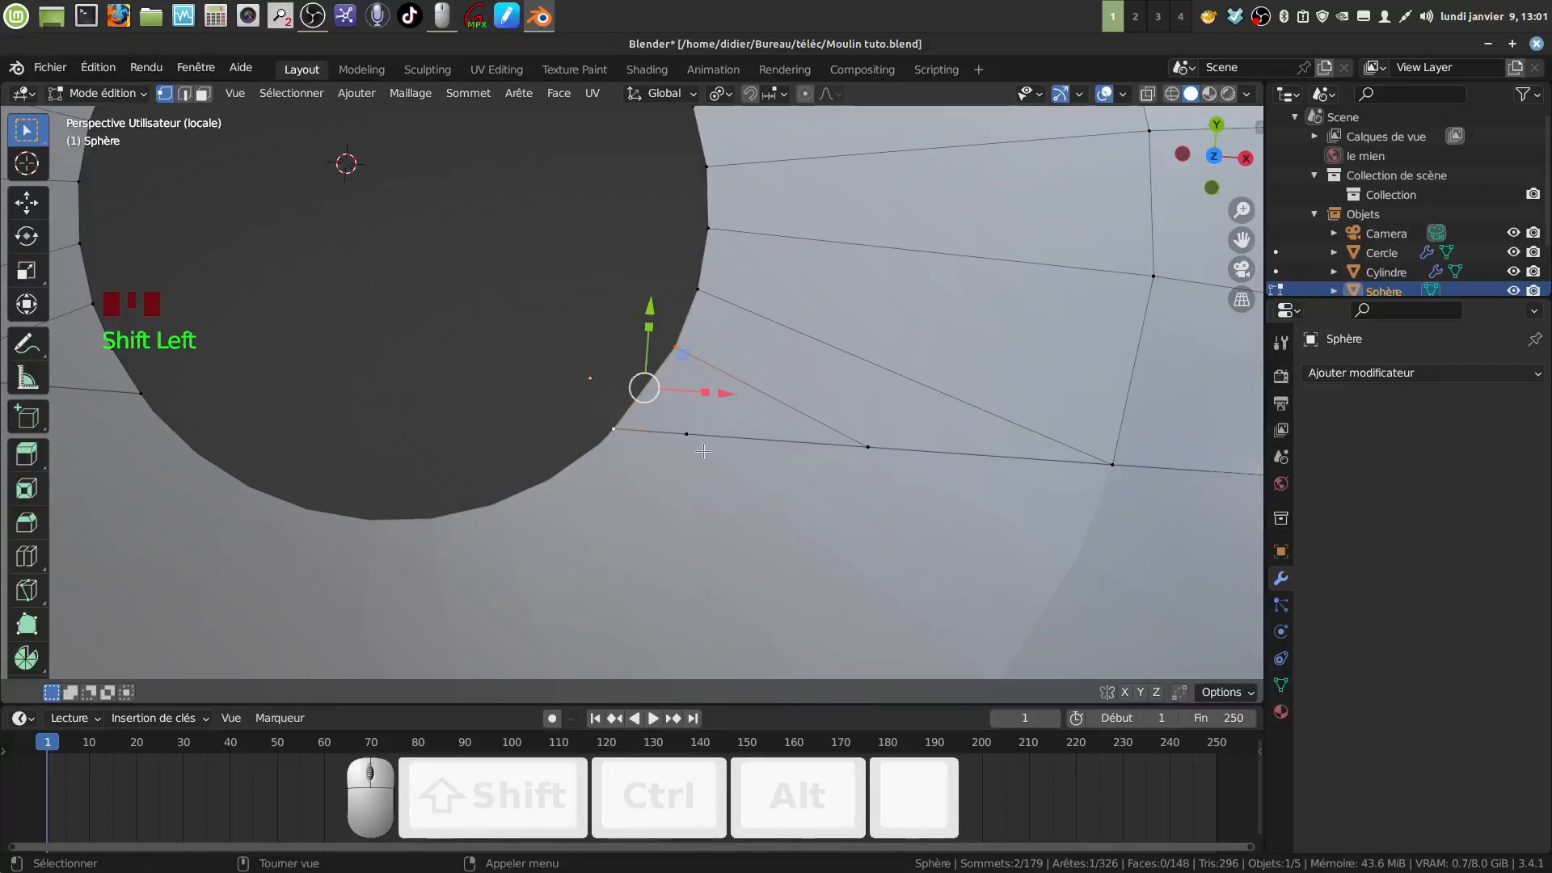
right_click(710, 472)
left_click(629, 422)
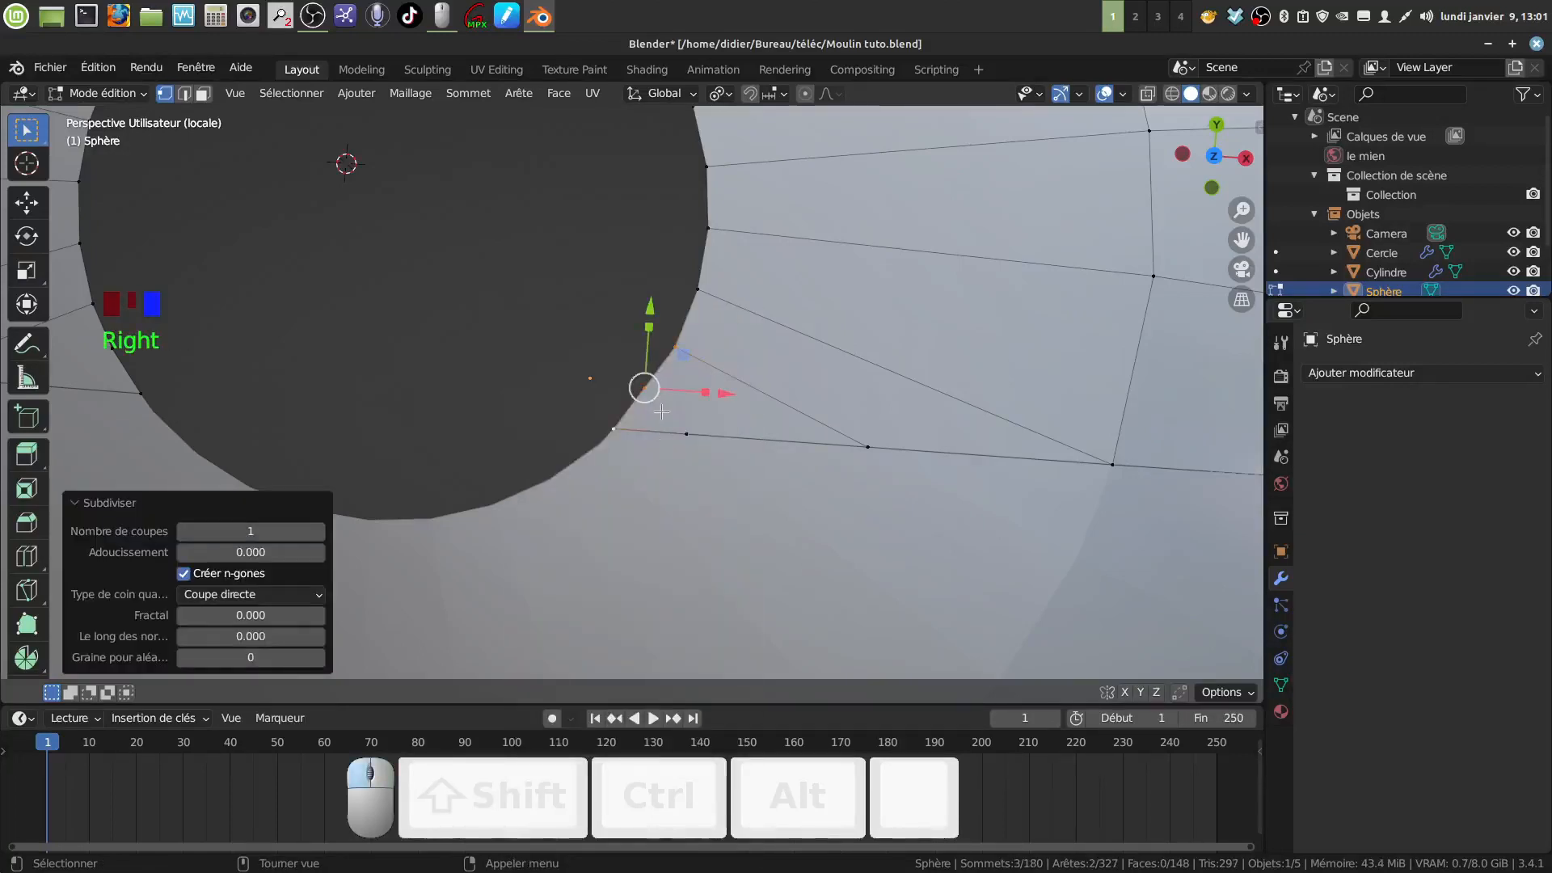
left_click(665, 416)
left_click(647, 390)
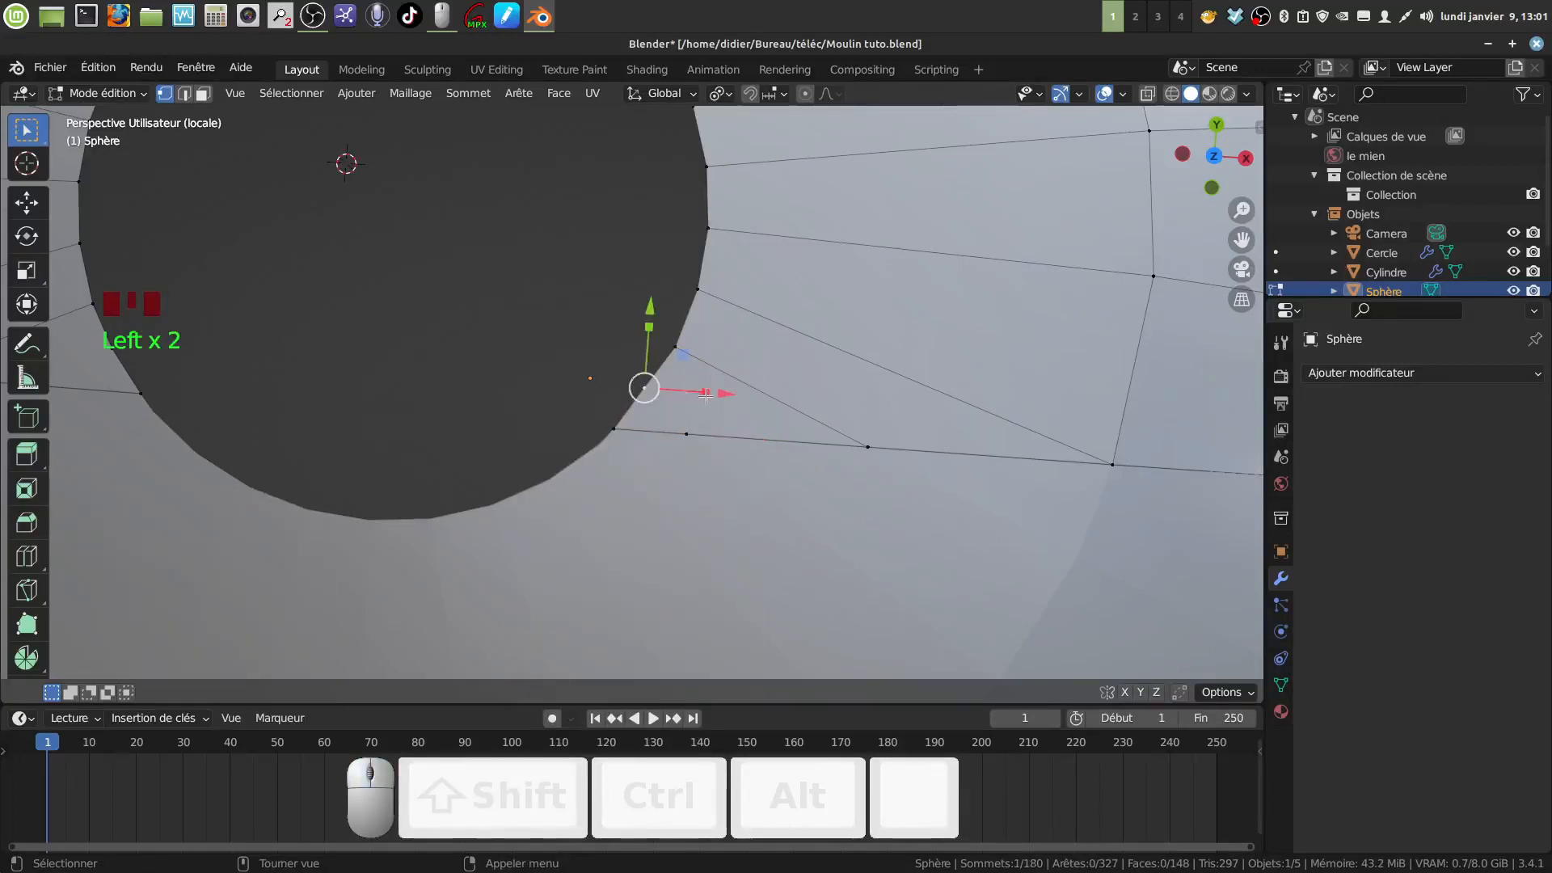
key("g")
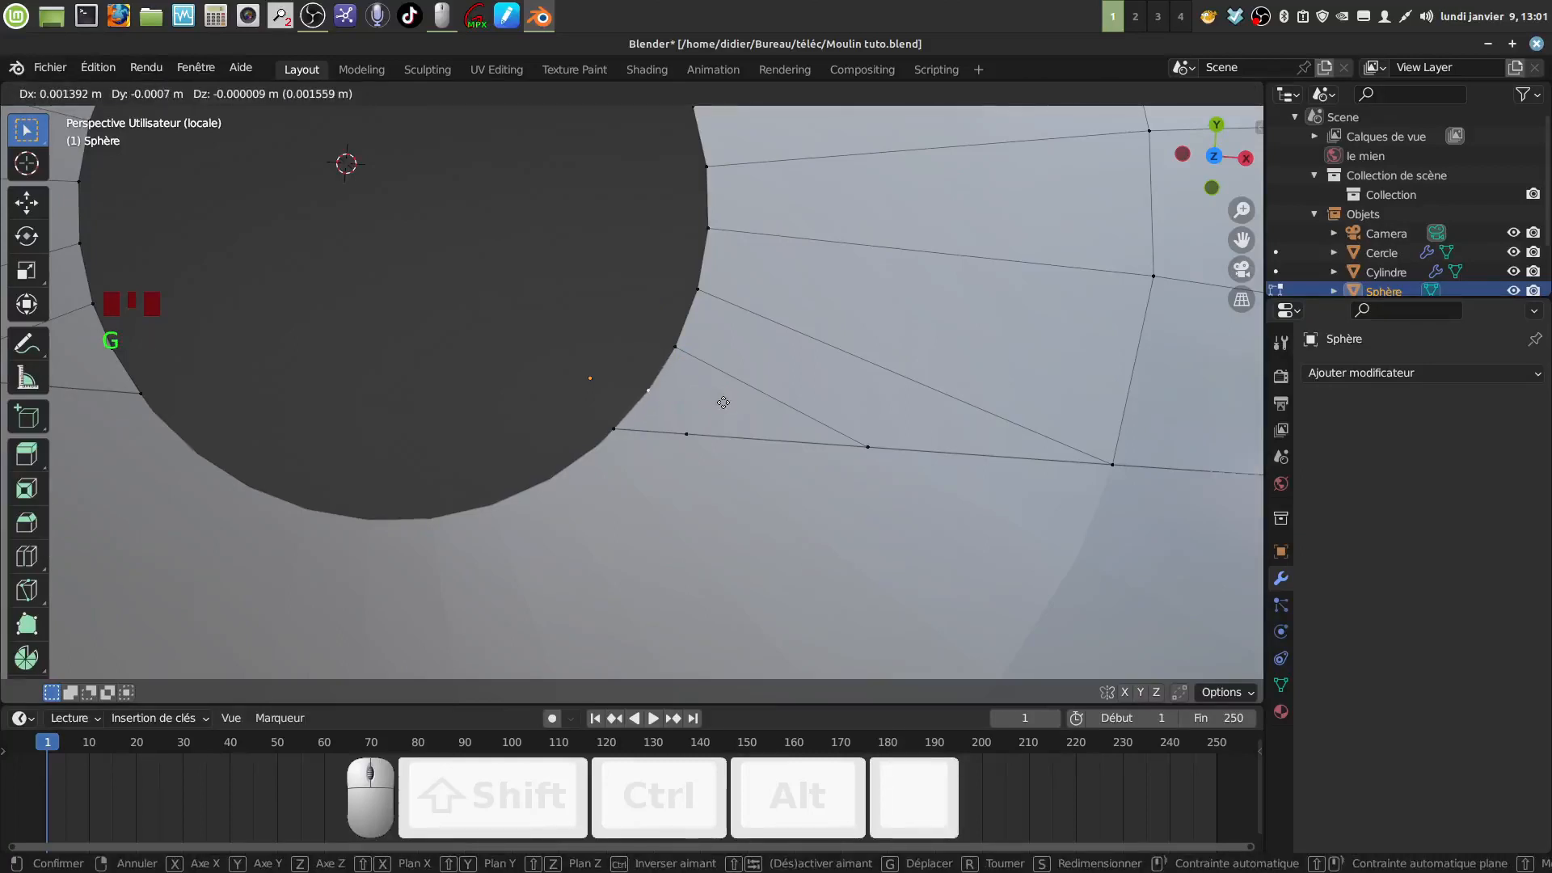
left_click(719, 402)
Dissolve the leftover cut-edge vertex nearest the opening on the +X side
left_click(687, 435)
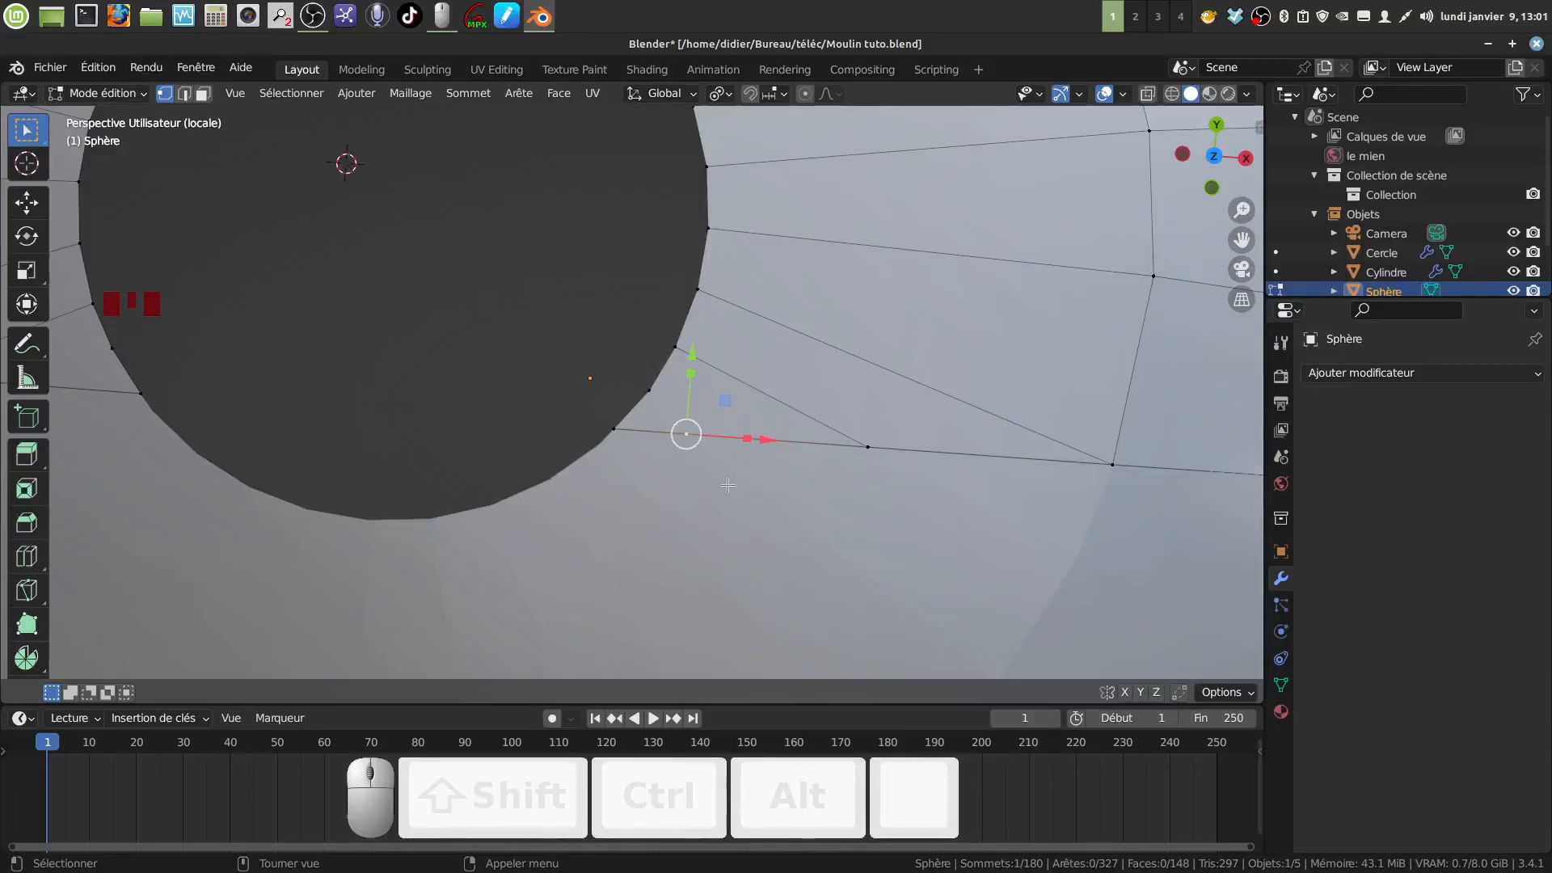
key("x")
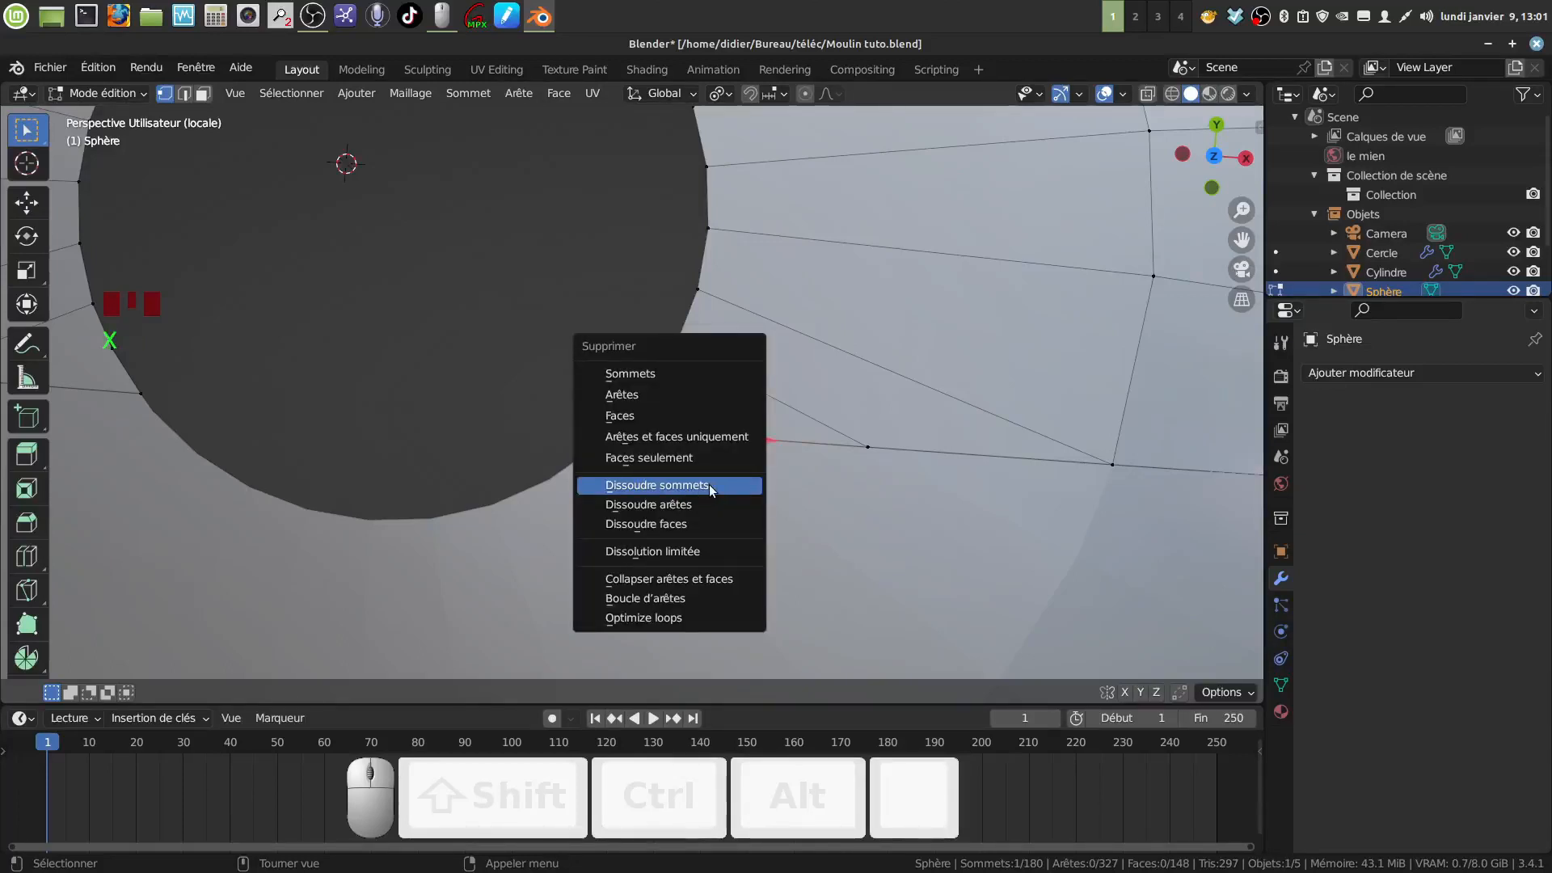
left_click(657, 484)
Examine the cleaned cut edge and the opening rim of the back lid half from several angles
scroll(714, 484, "down", 8)
middle_click_drag(717, 483, 695, 489, "shift")
middle_click_drag(800, 497, 1017, 445, "shift")
scroll(693, 478, "down", 6)
scroll(902, 462, "down", 3)
middle_click_drag(735, 466, 701, 523)
scroll(680, 464, "up", 4)
scroll(732, 495, "up", 2)
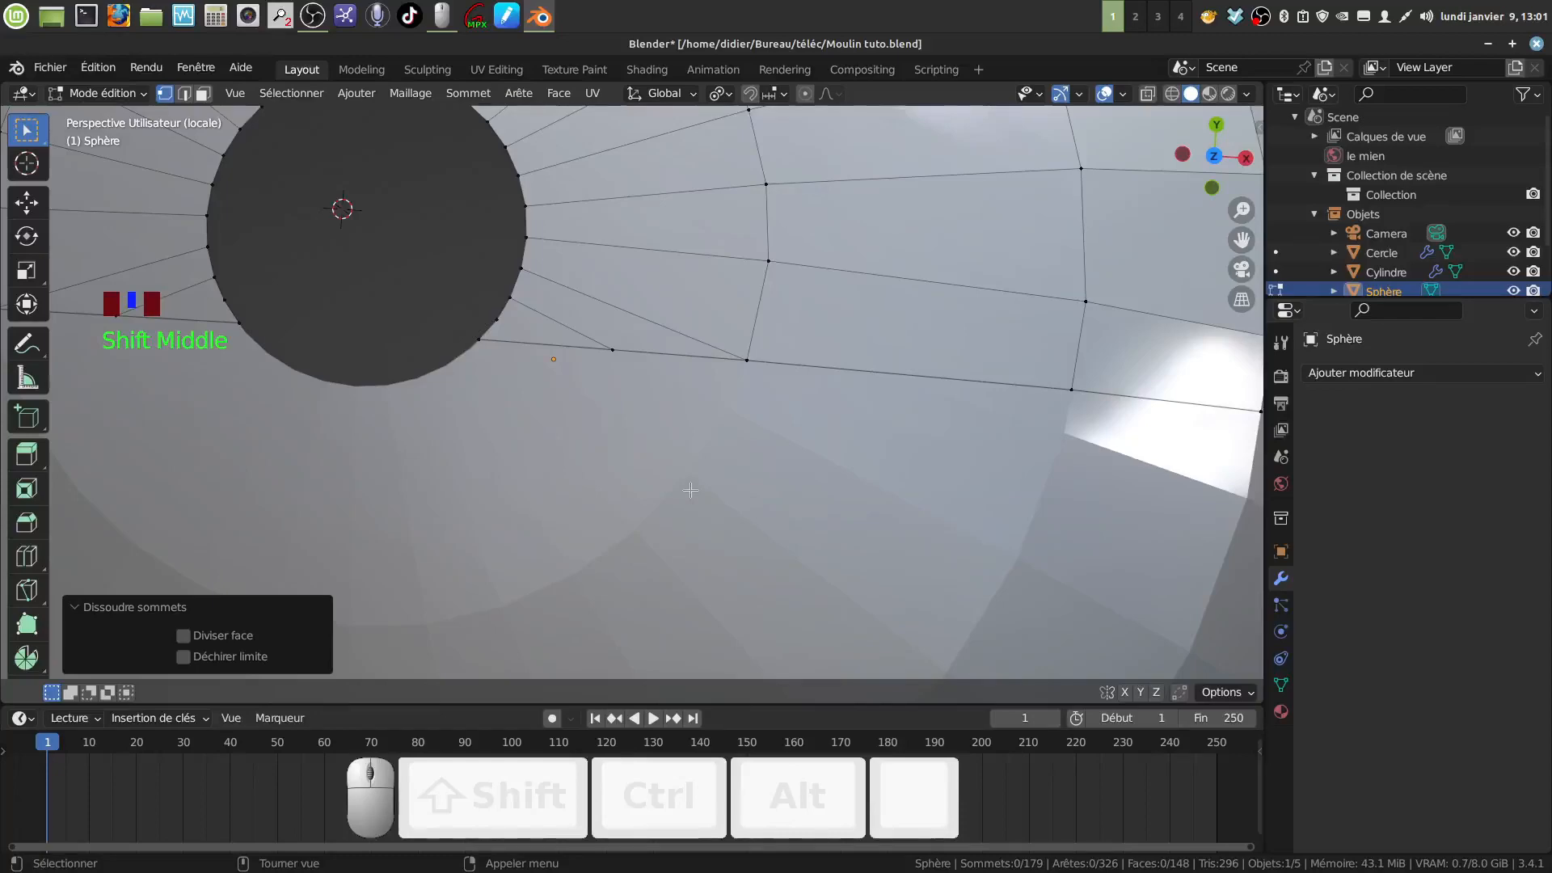
scroll(690, 490, "down", 2)
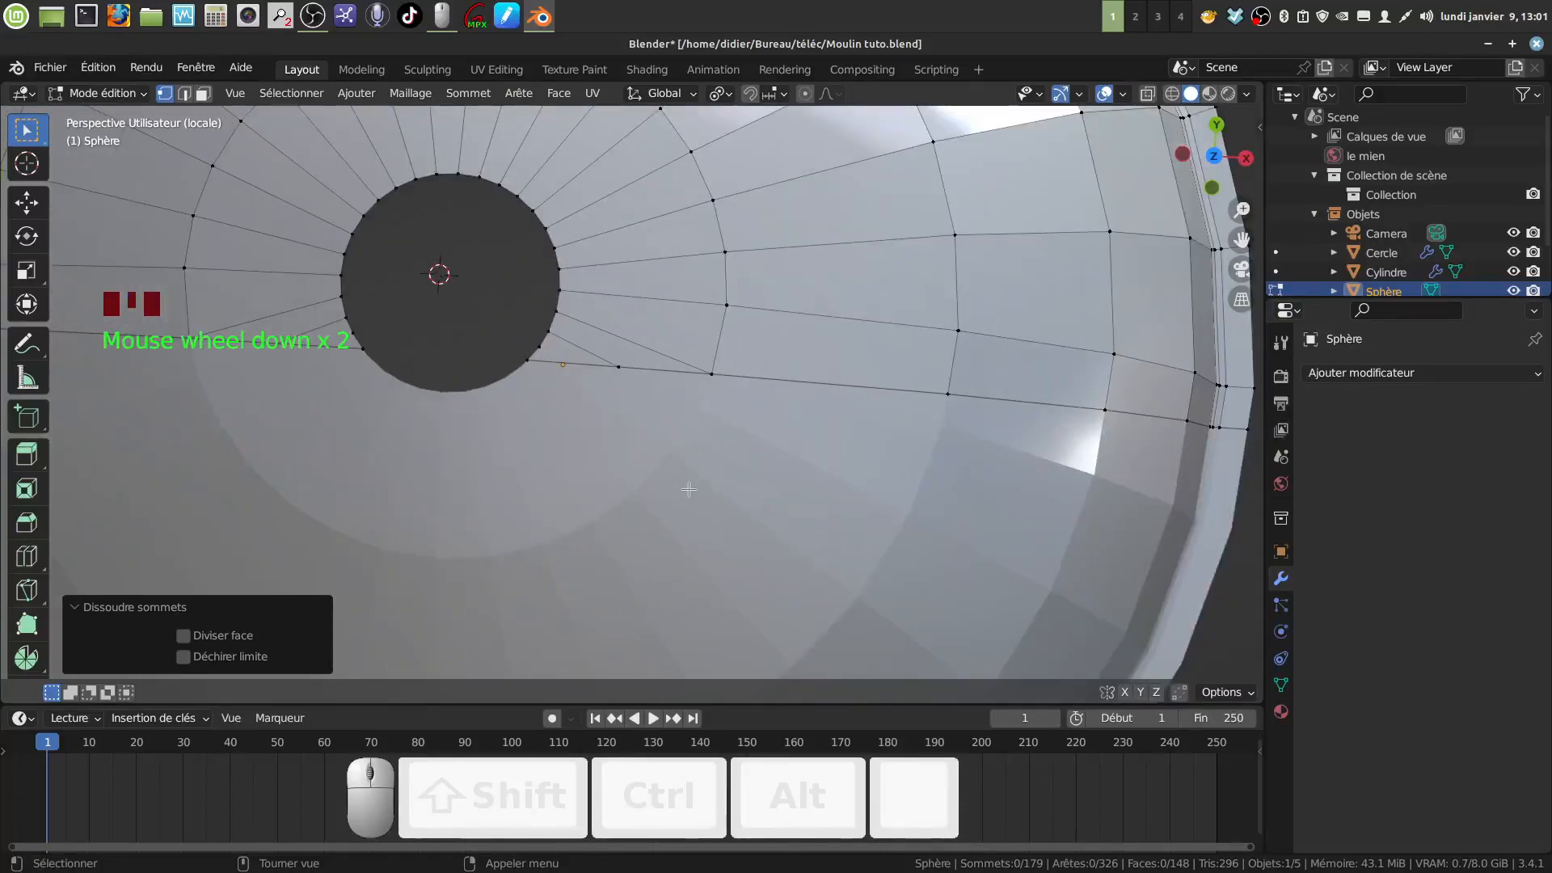
scroll(689, 490, "down", 2)
middle_click_drag(714, 459, 700, 458)
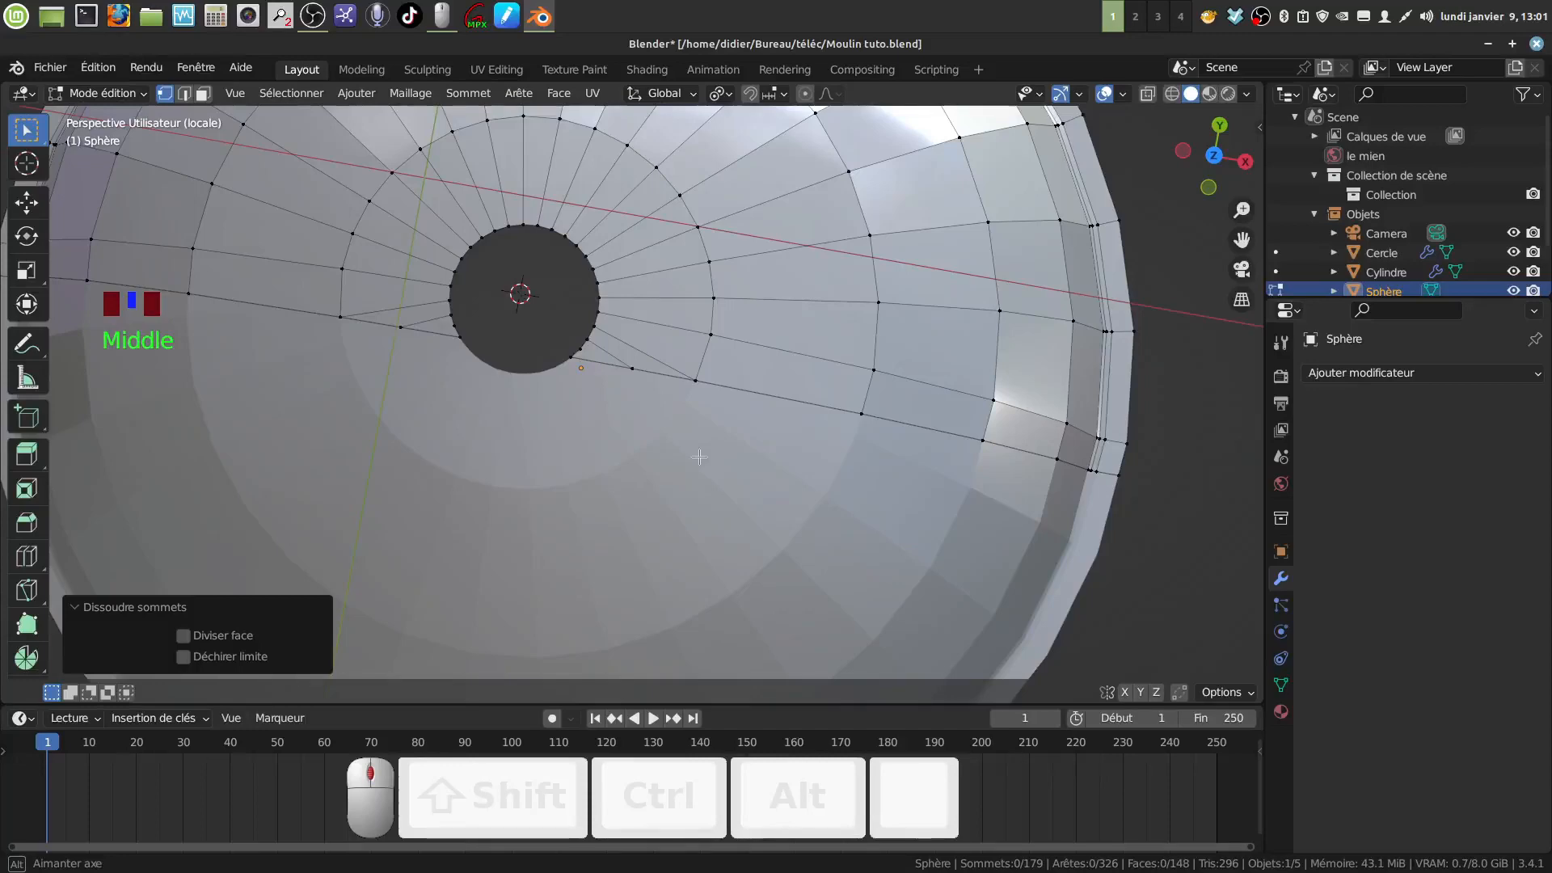
middle_click_drag(700, 456, 951, 394)
scroll(700, 453, "down", 3)
Leave mesh editing on the back lid half and add a Subdivision Surface modifier to it
key("Tab")
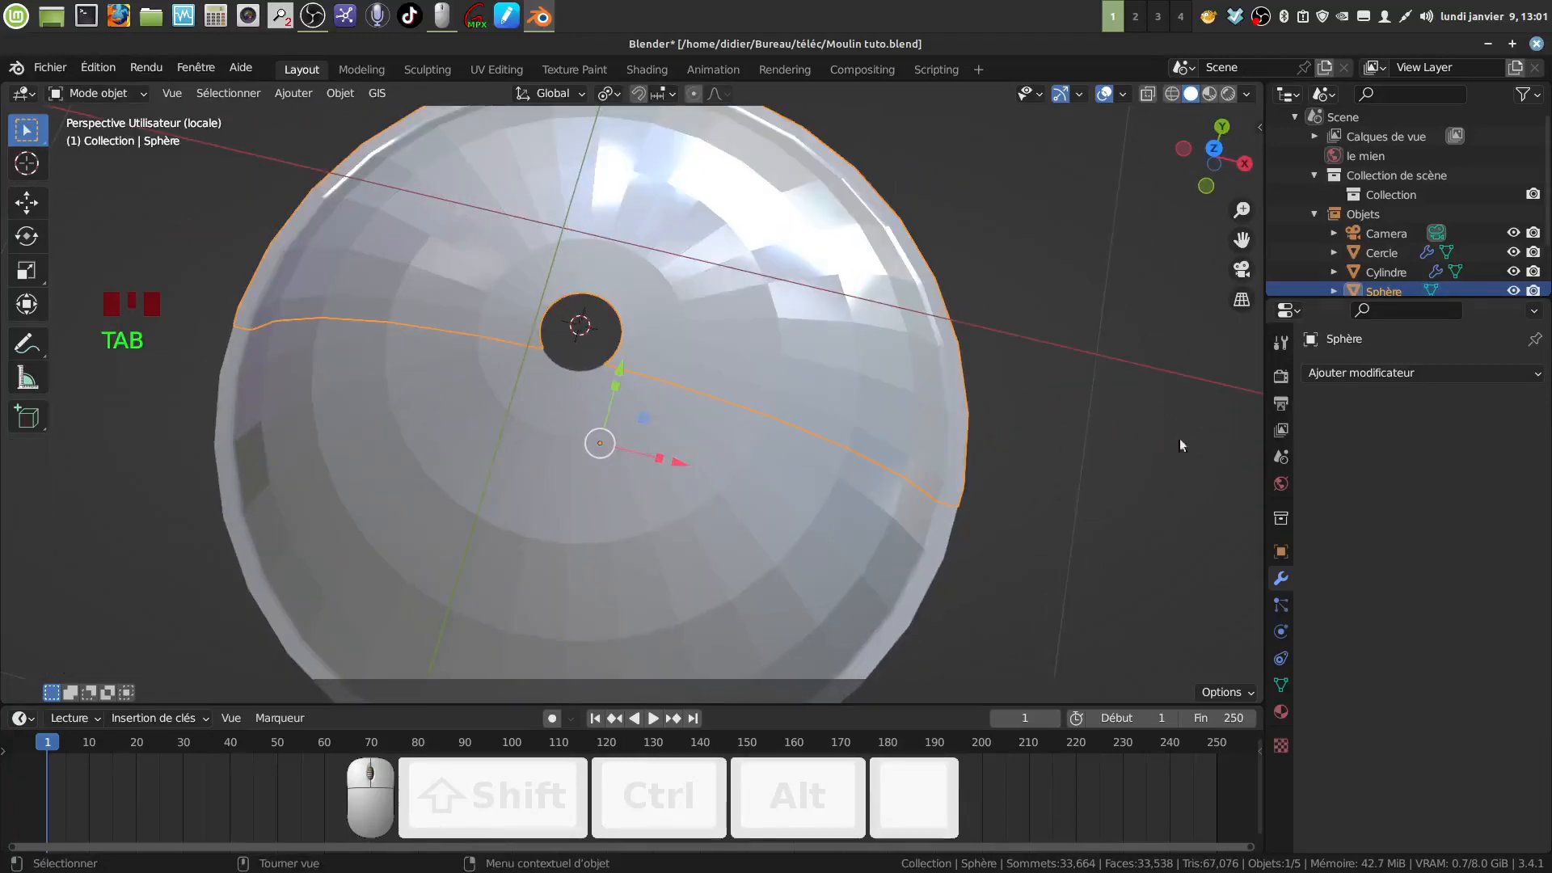
left_click(1540, 377)
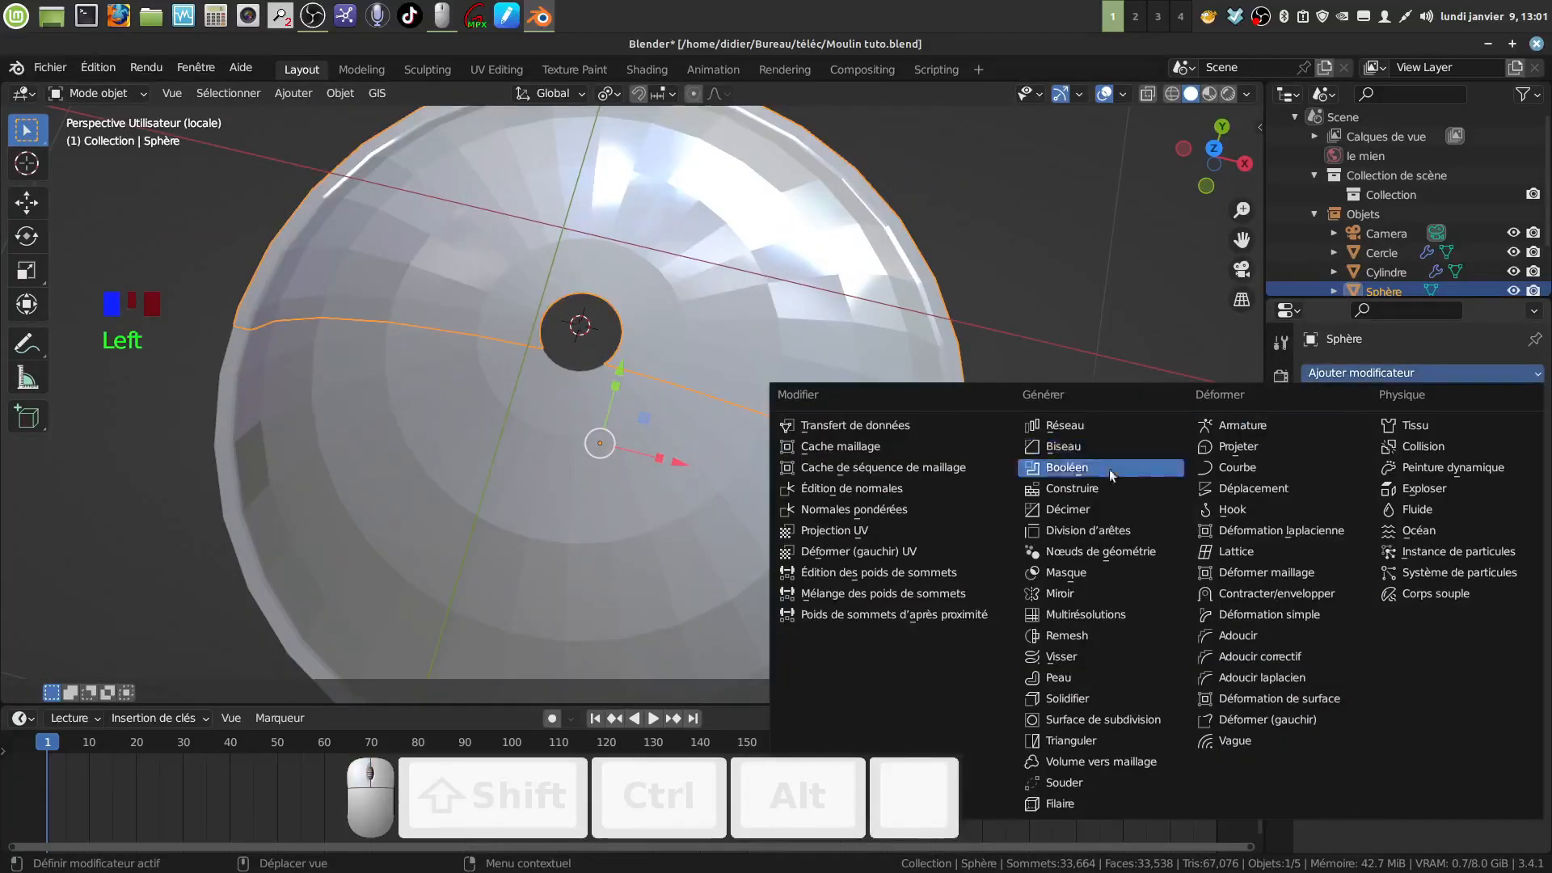
left_click(1361, 524)
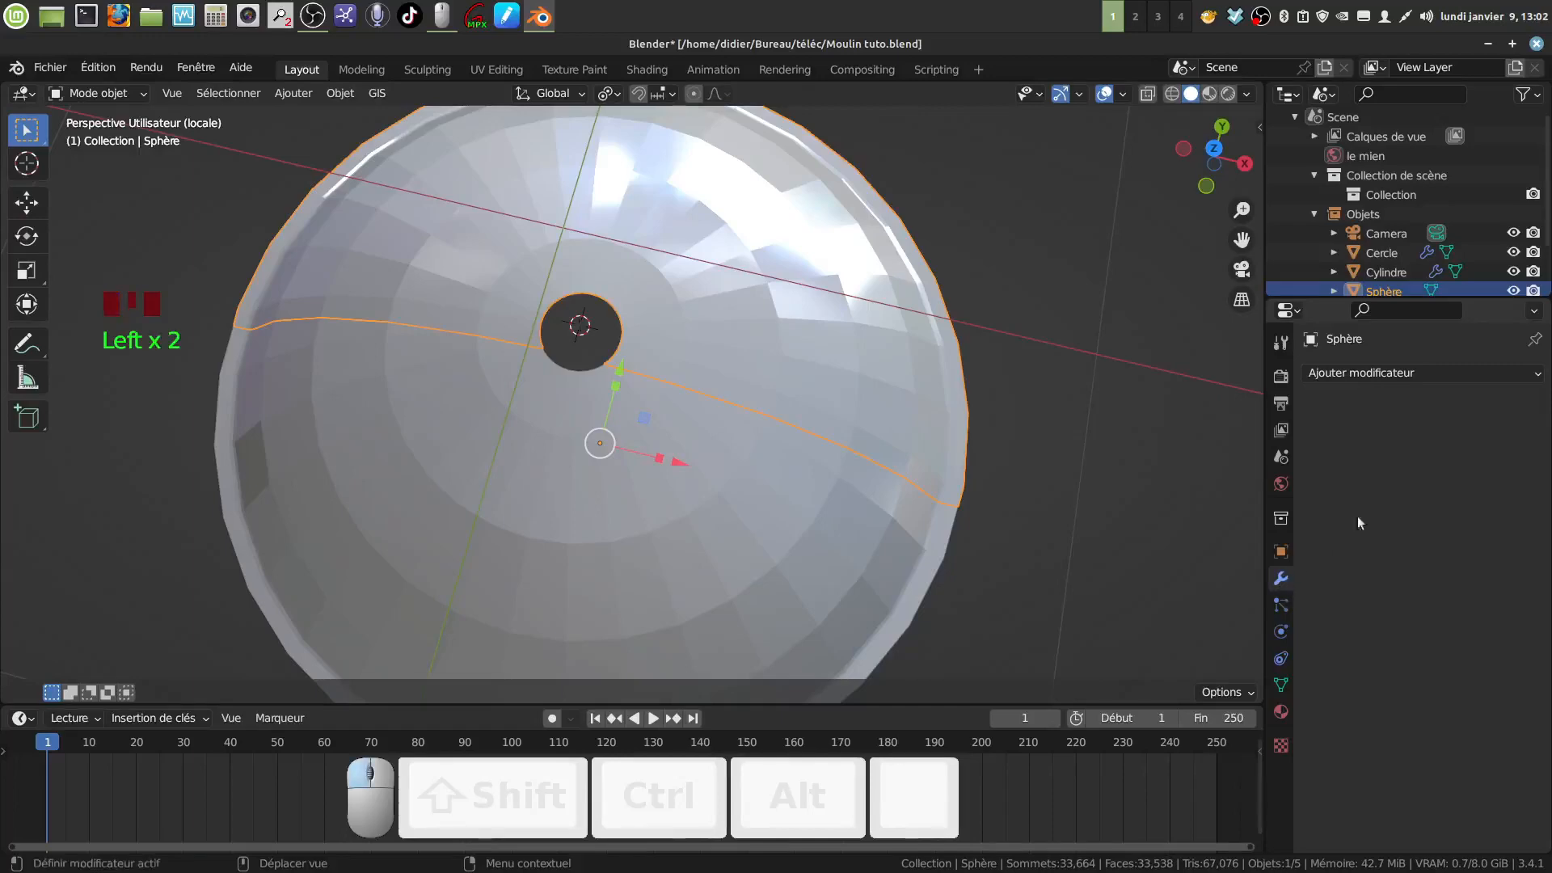
left_click(1533, 376)
left_click(1103, 719)
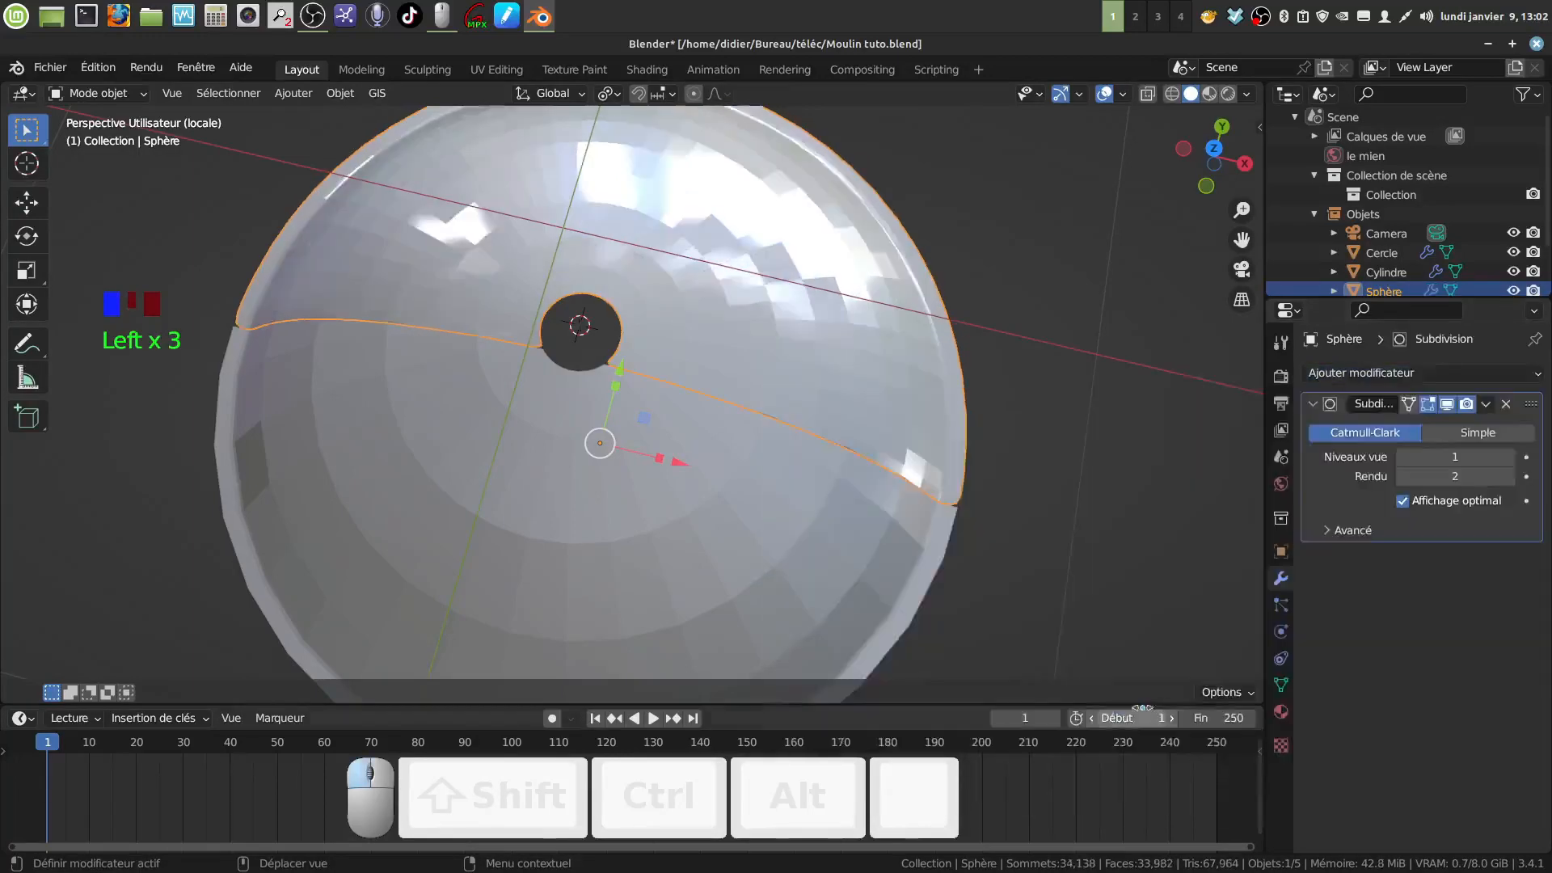
Apply smooth shading to the subdivided back lid half
middle_click_drag(925, 526, 647, 481)
scroll(724, 532, "up", 3)
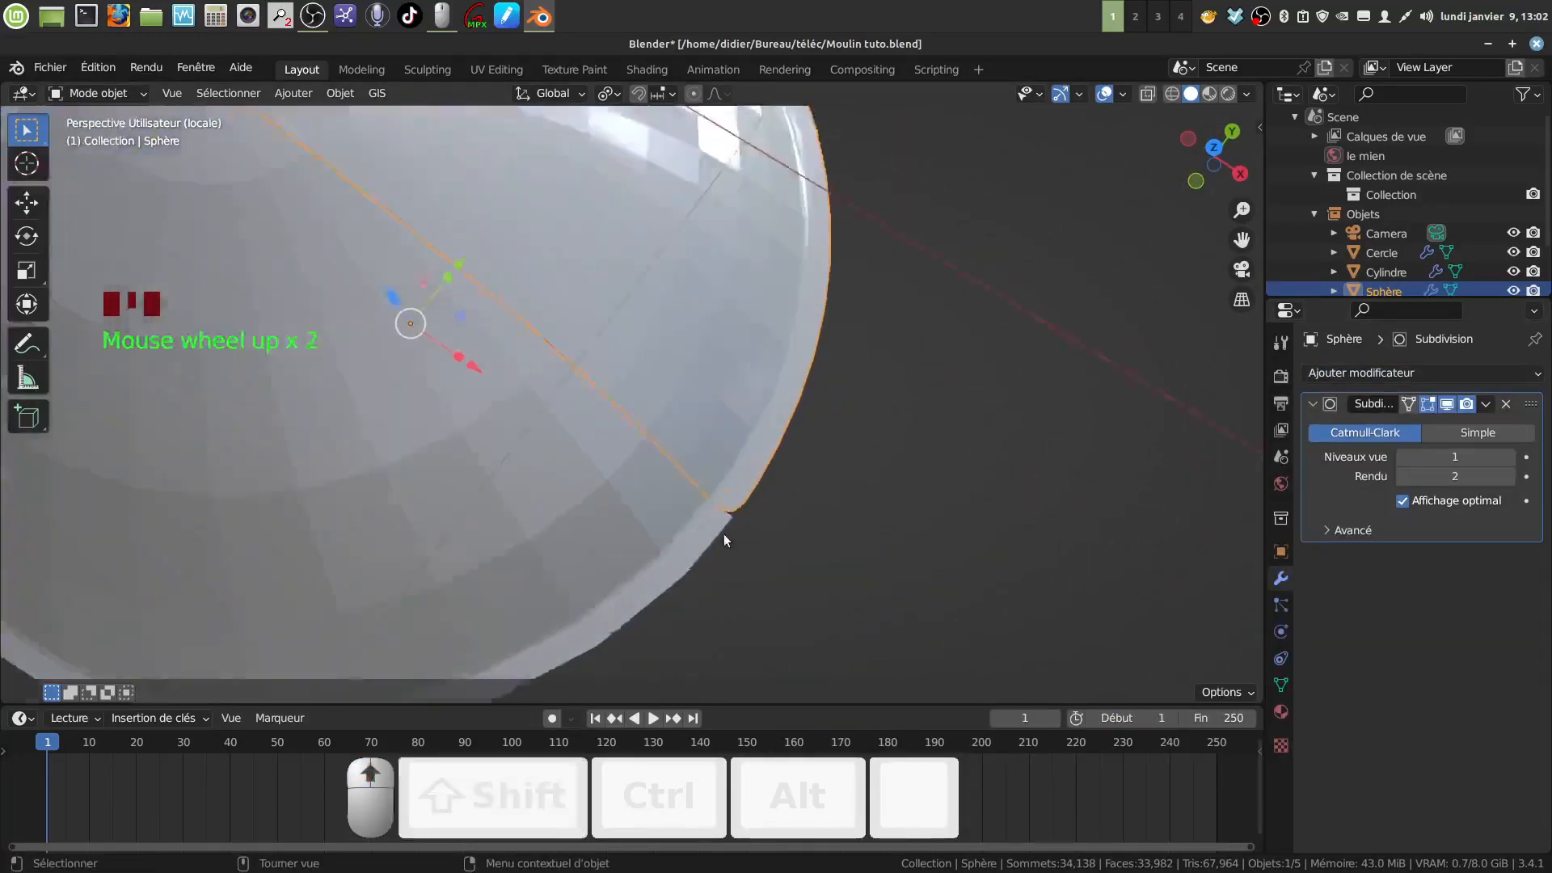
middle_click_drag(725, 532, 757, 555)
right_click(758, 448)
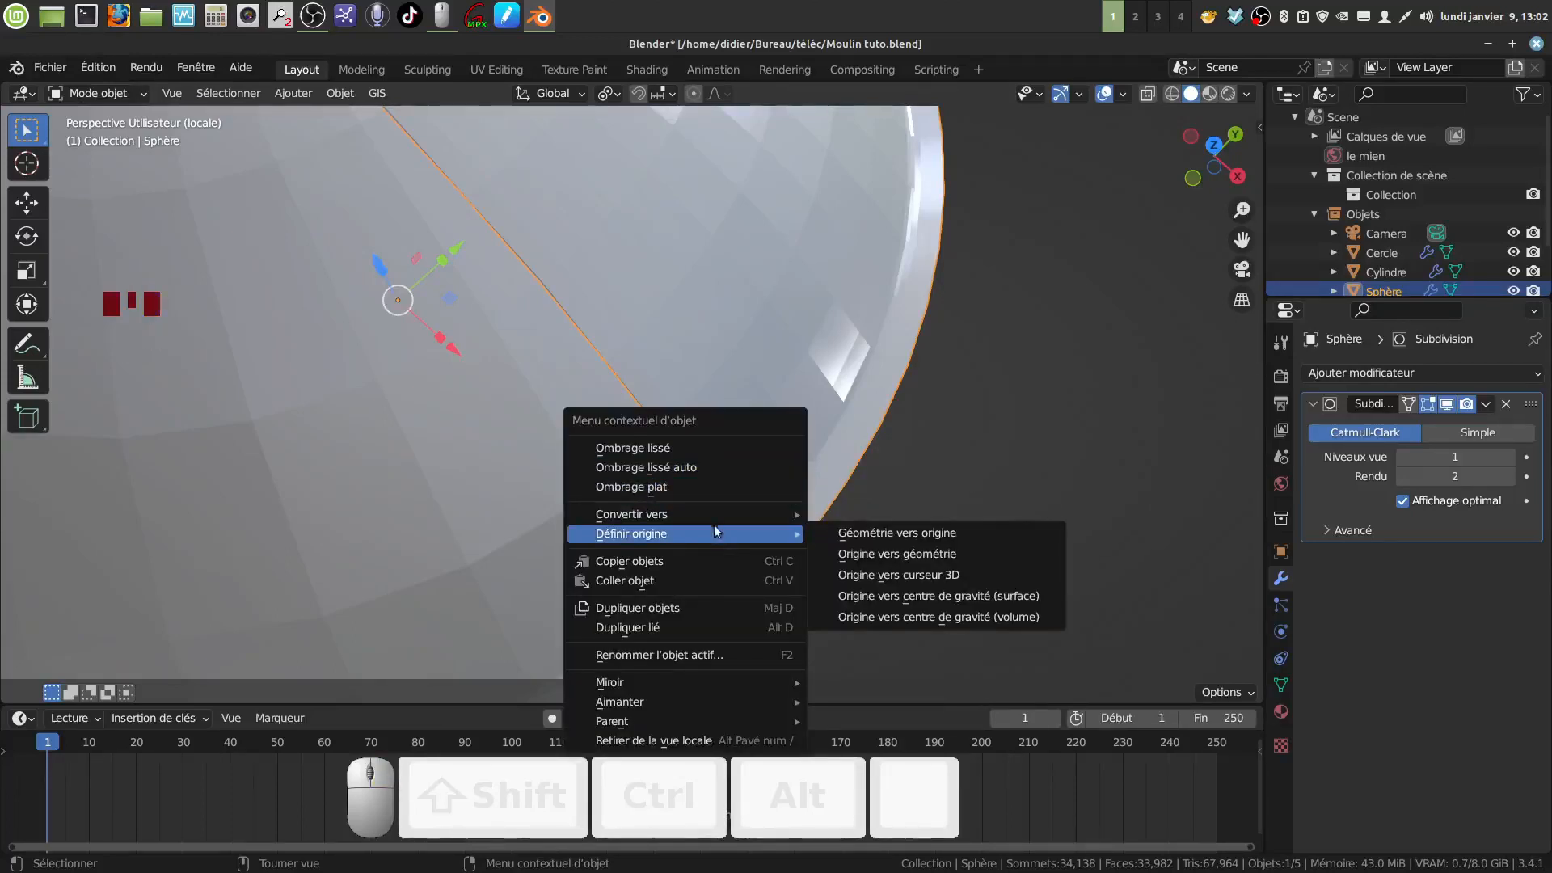
left_click(698, 449)
Add one edge loop around the back lid half's rim band, slid close to its outer edge with a factor of about -0.803
middle_click_drag(714, 467, 554, 451, "shift")
scroll(735, 521, "up", 2)
key("Tab")
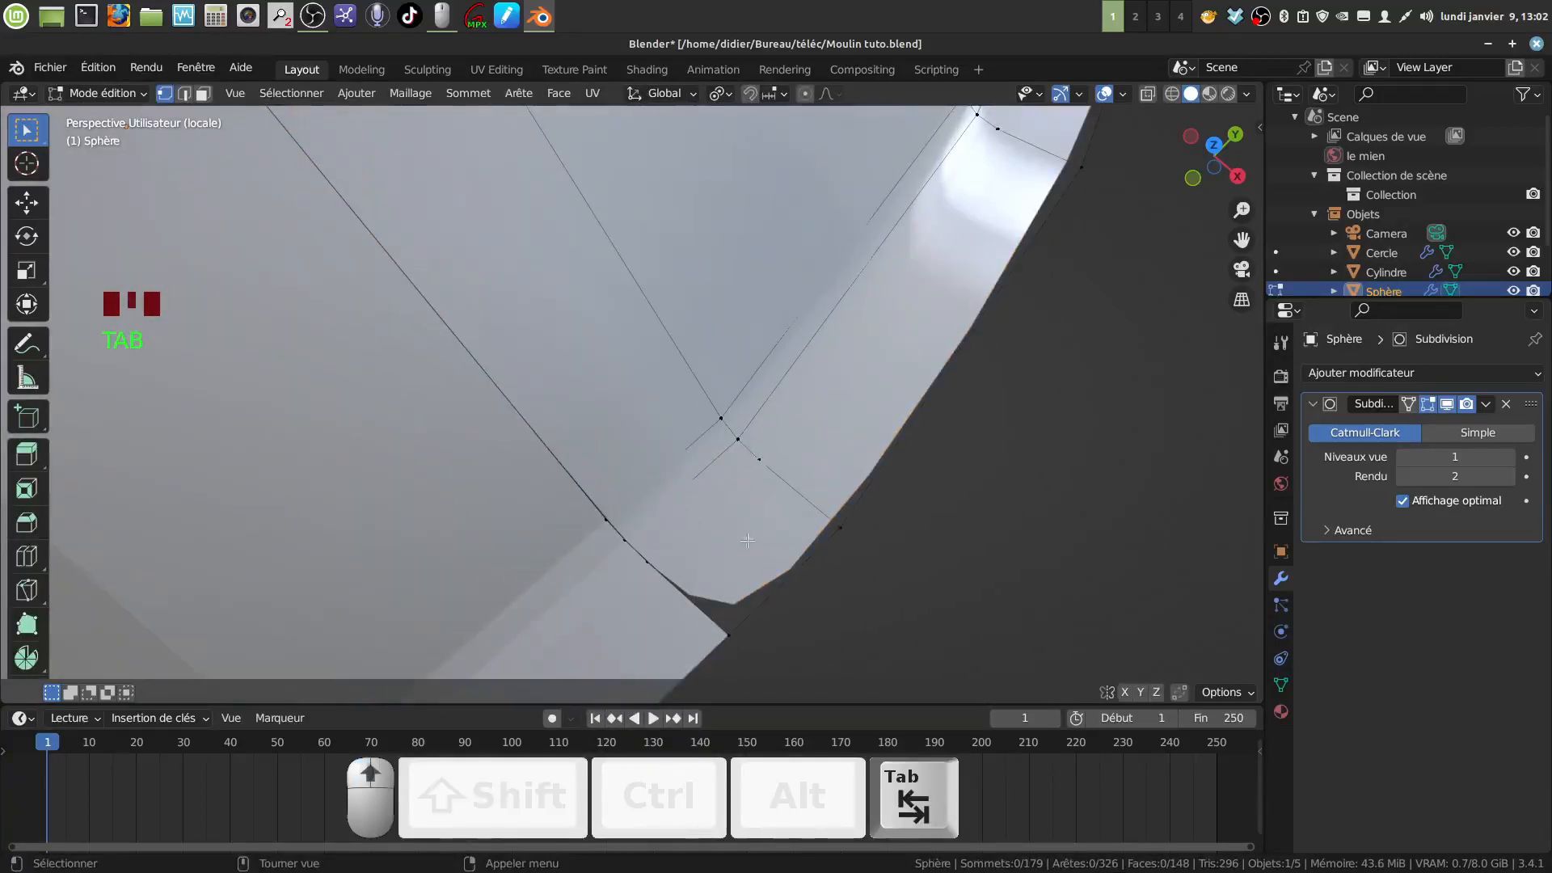
scroll(751, 547, "down", 1)
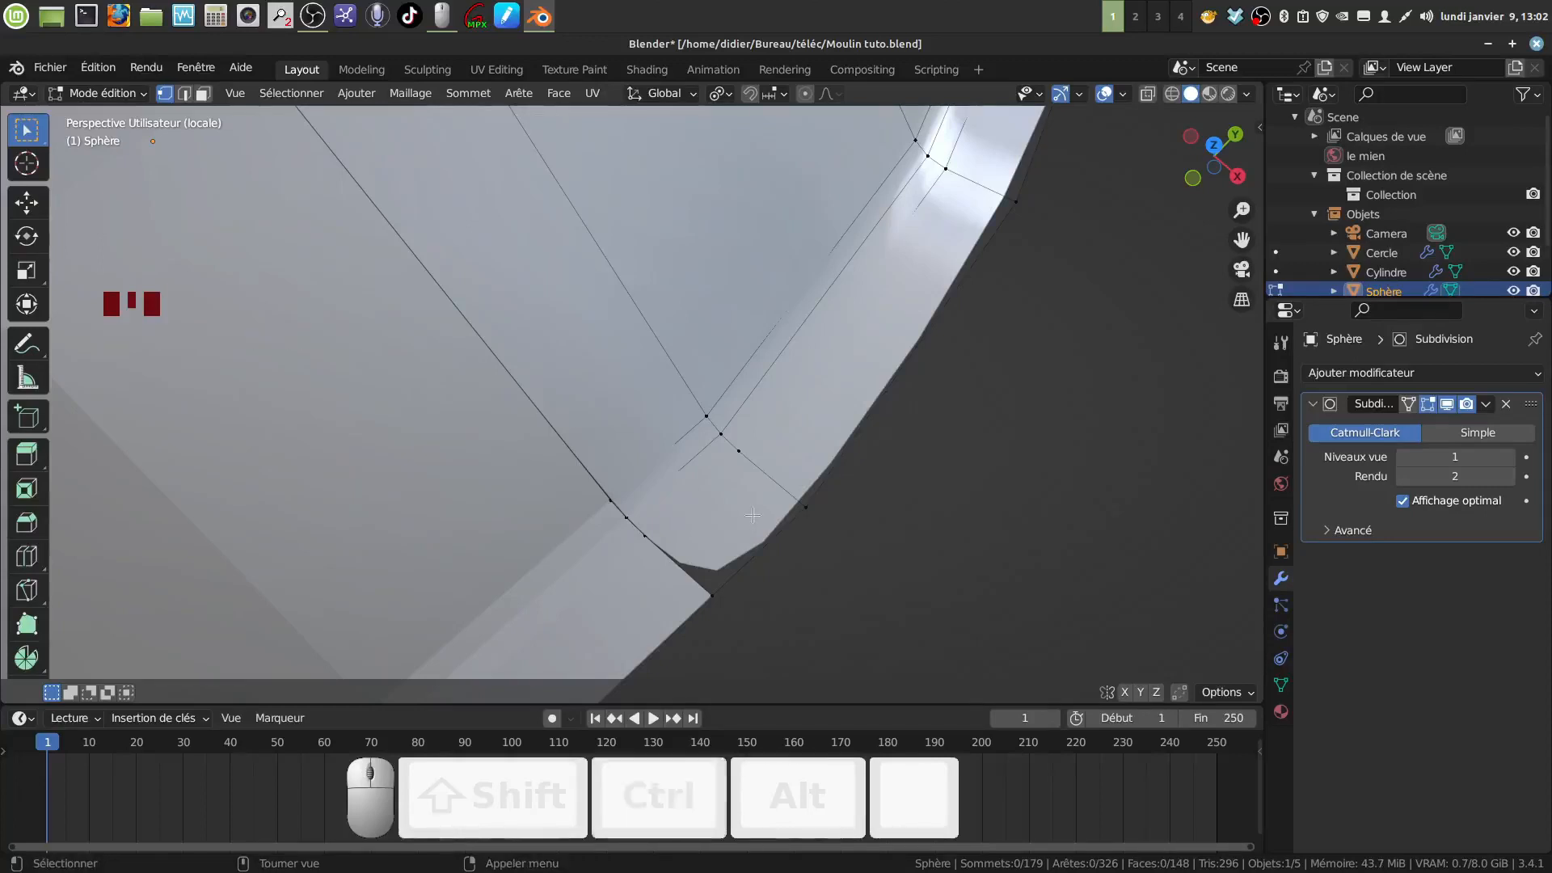
key("ctrl+r")
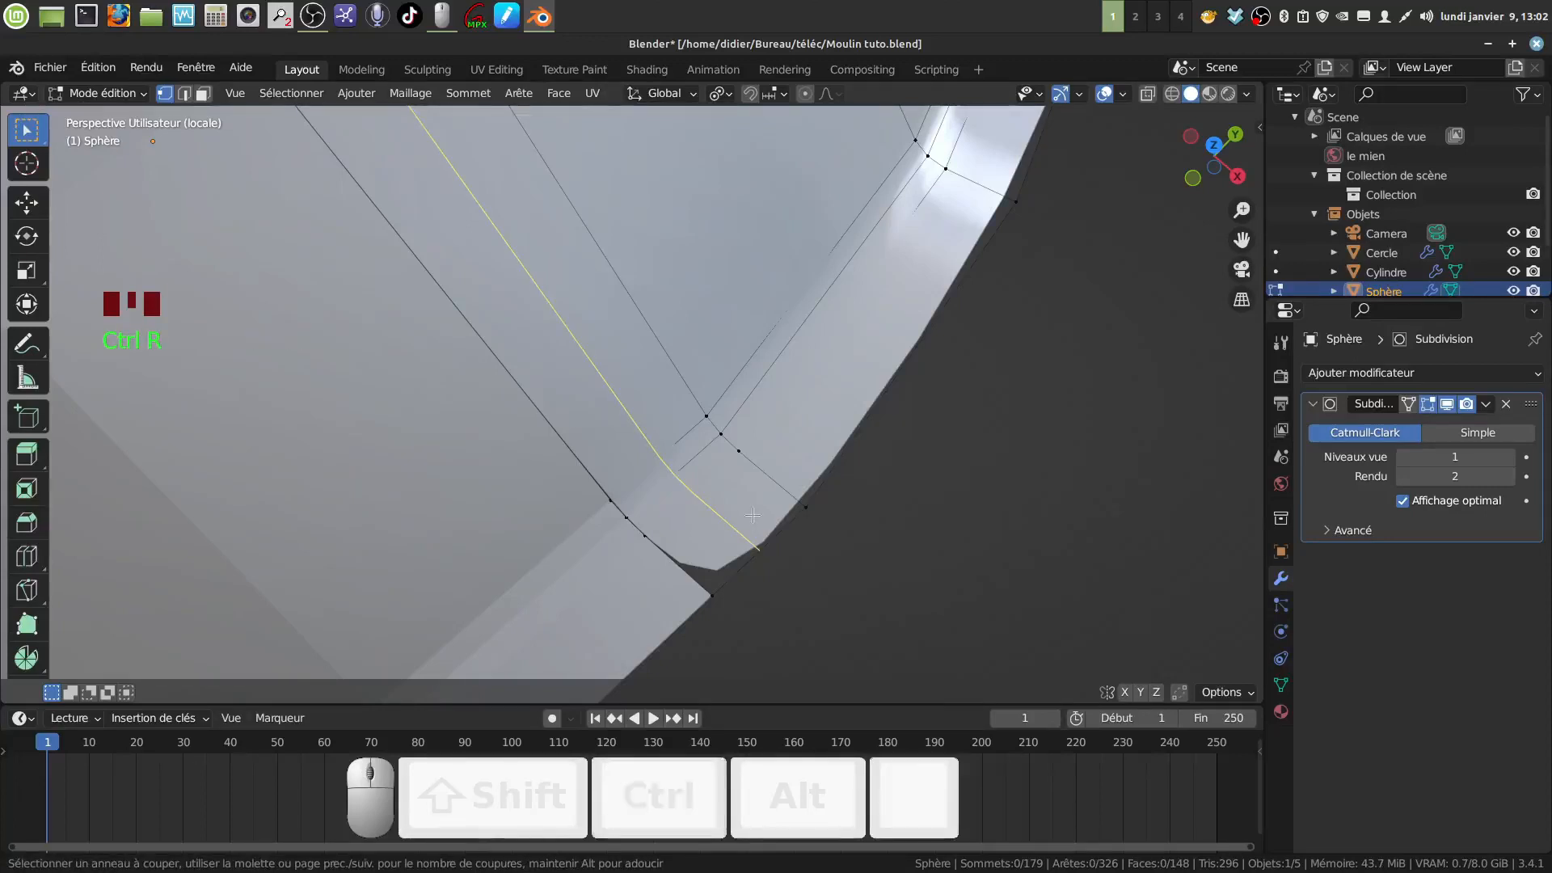
left_click(752, 515)
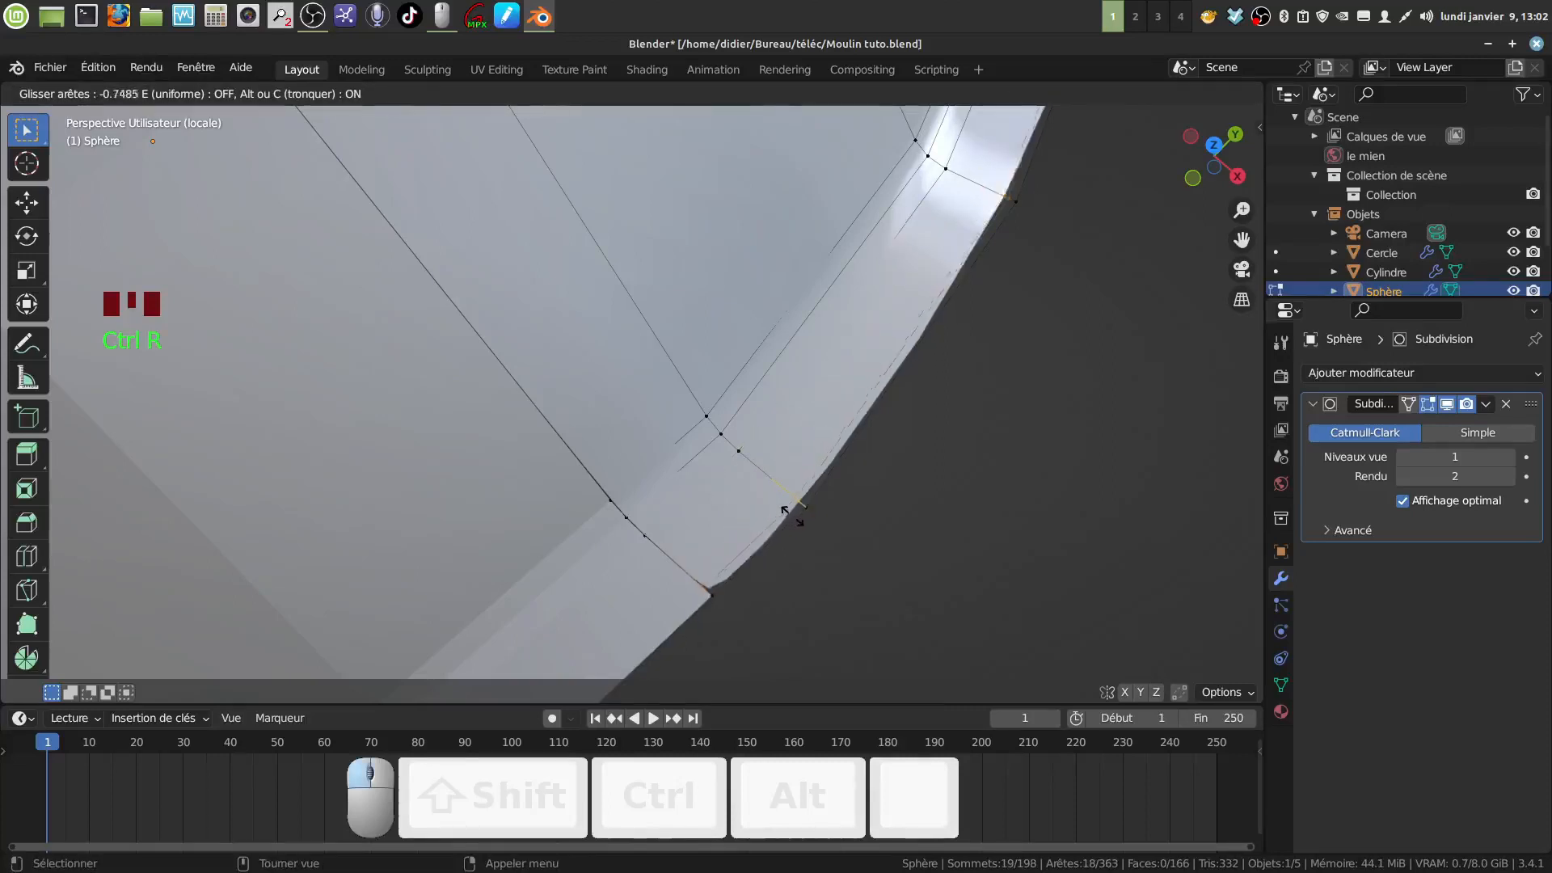
left_click(794, 516)
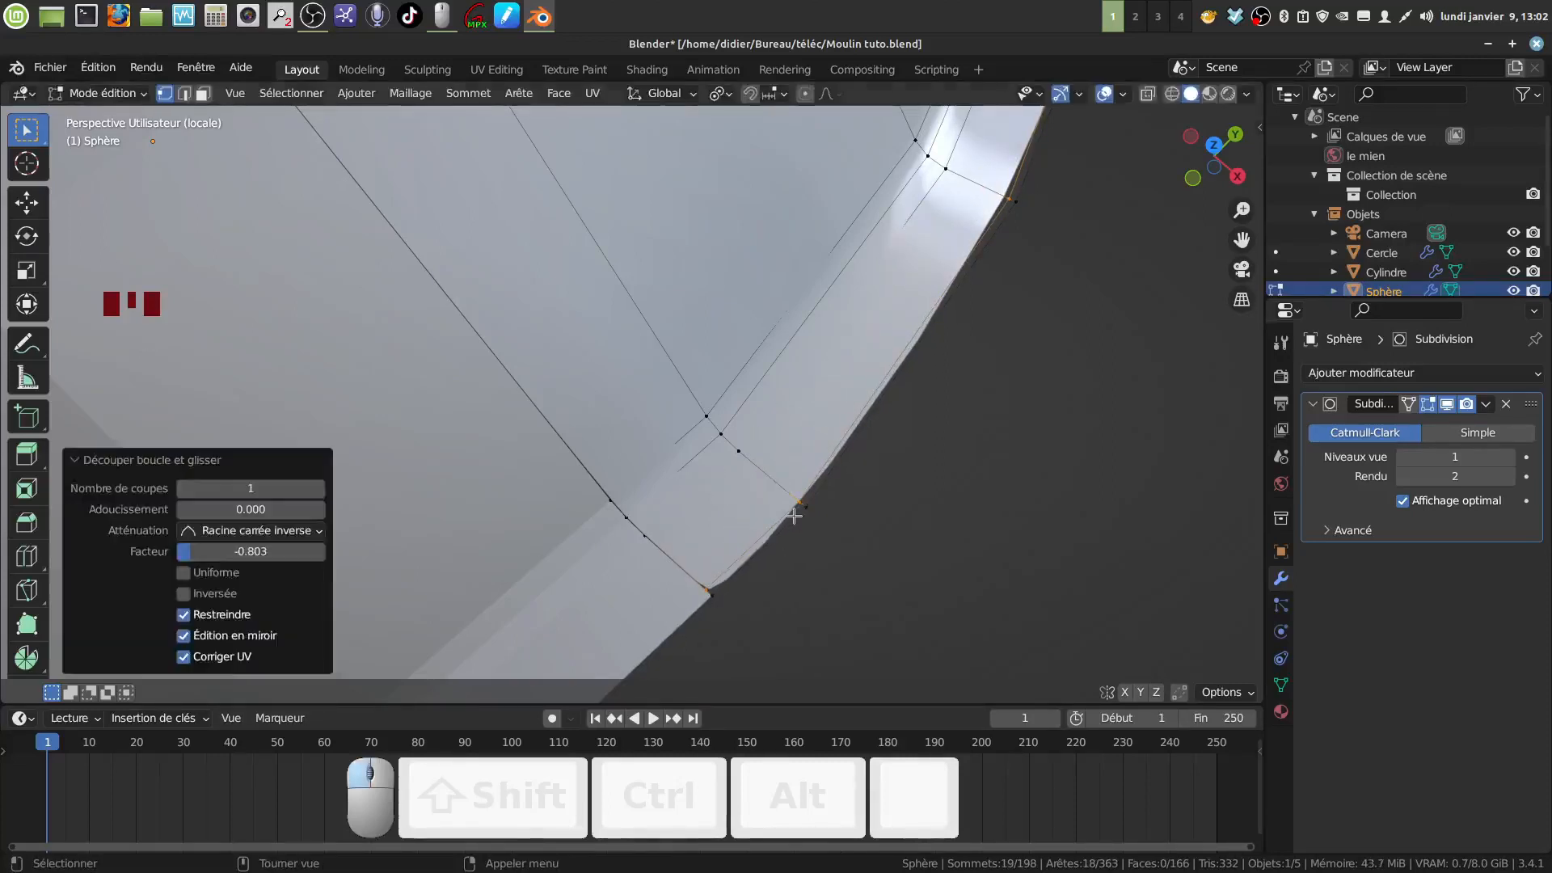
key("Tab")
Examine the smoothed back lid half's rim and cut edge from several angles, comparing the mesh with the subdivided result
scroll(727, 459, "down", 5)
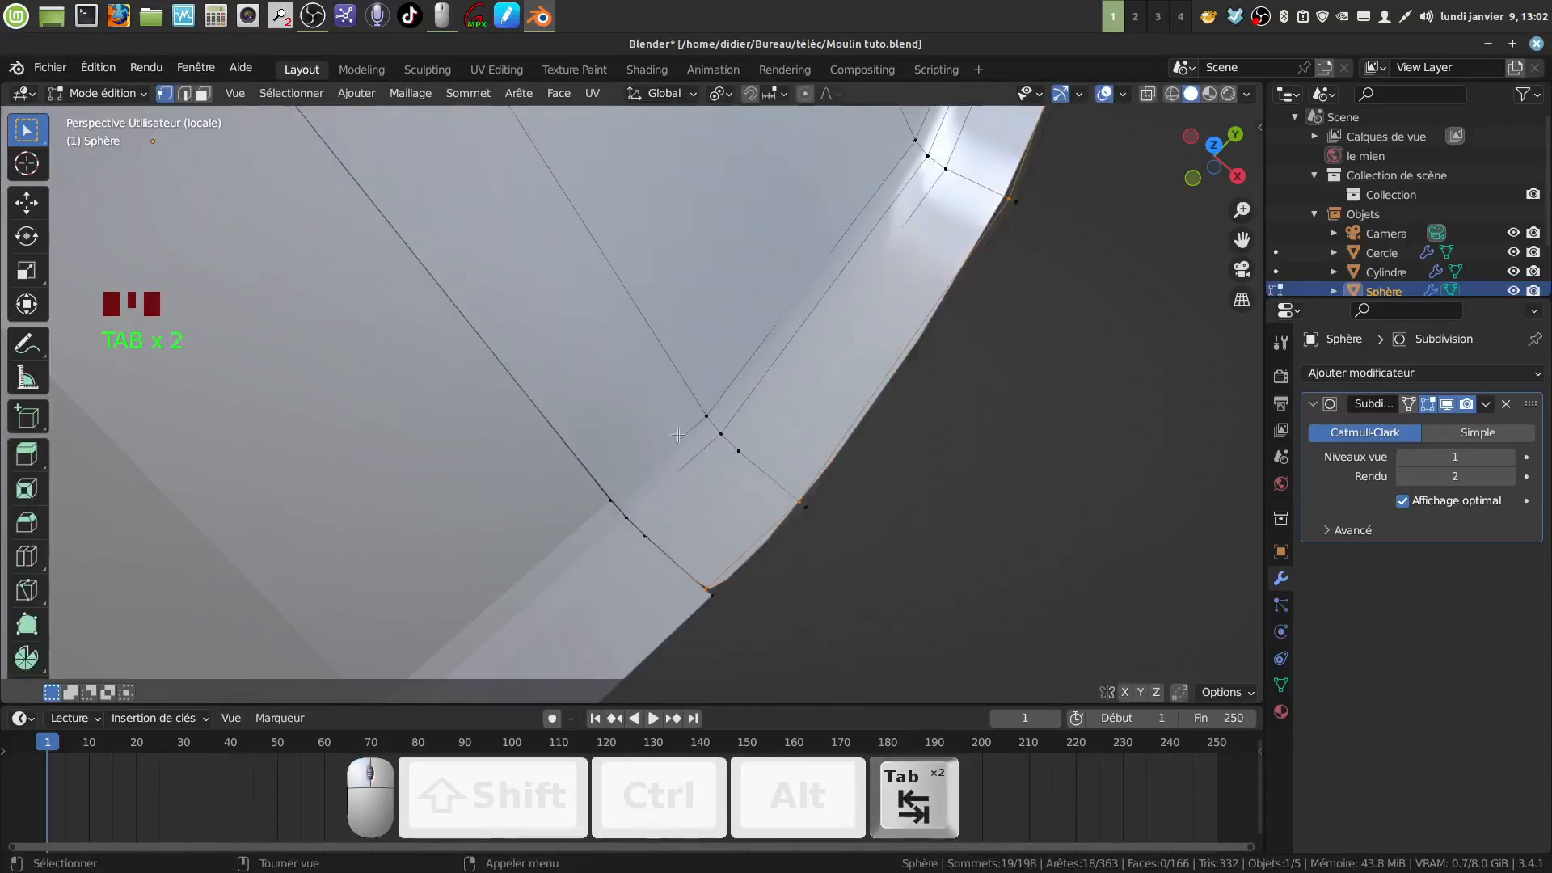
middle_click_drag(721, 433, 518, 605)
scroll(712, 354, "down", 7)
scroll(695, 482, "up", 5)
scroll(648, 483, "down", 4)
scroll(718, 478, "up", 3)
scroll(721, 530, "up", 2)
key("Tab")
key("Tab")
key("Tab")
scroll(728, 587, "up", 2)
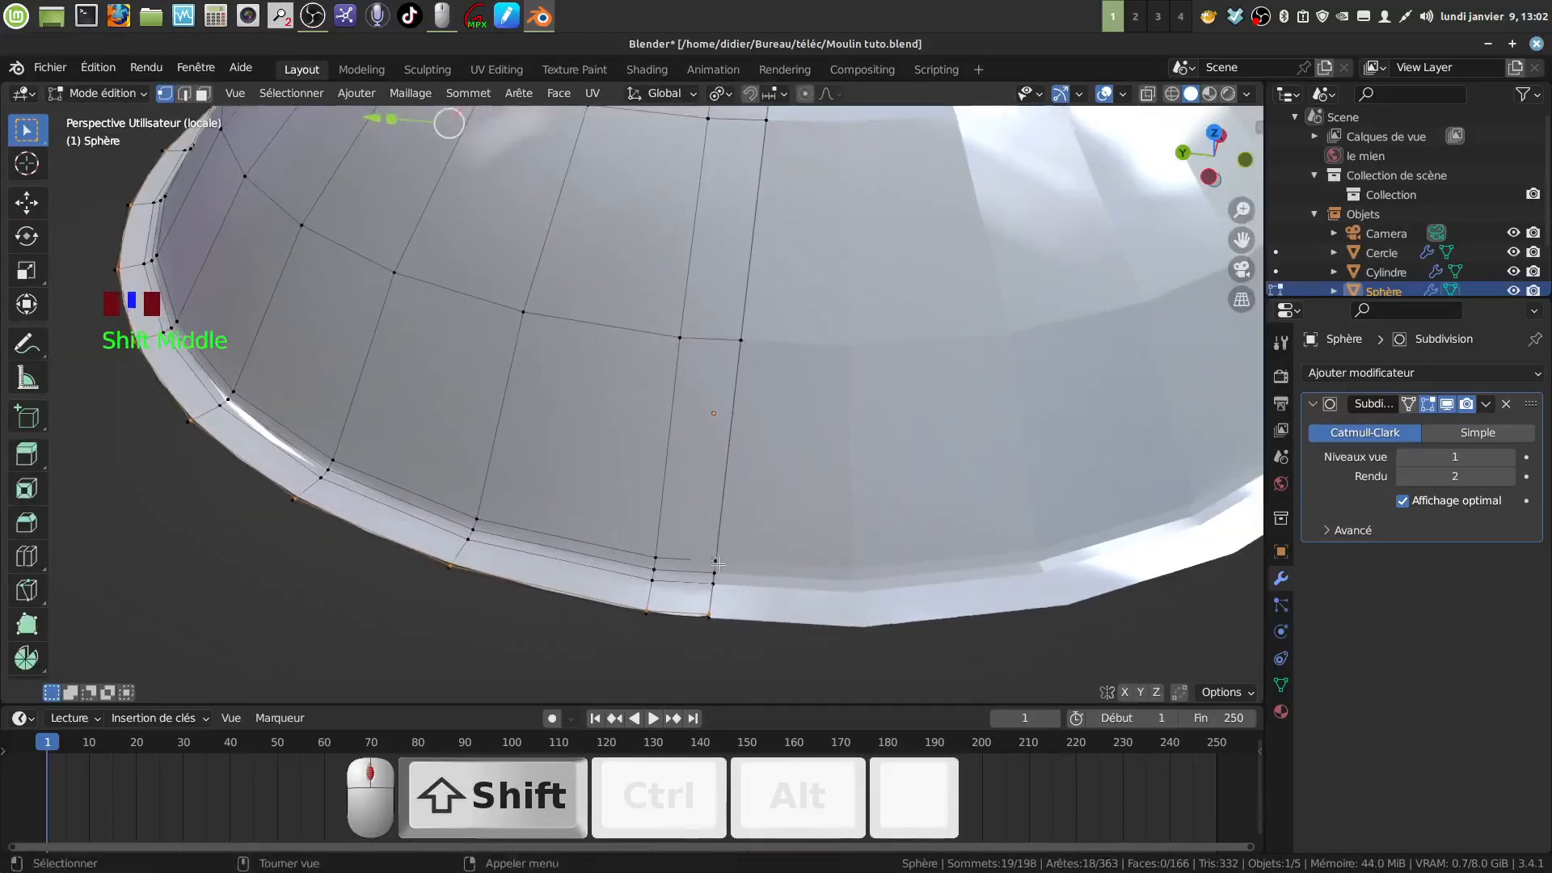
Select the three closely spaced edge loops along the back lid half's rim bend and examine how they hold its shape
left_click(592, 547, "alt")
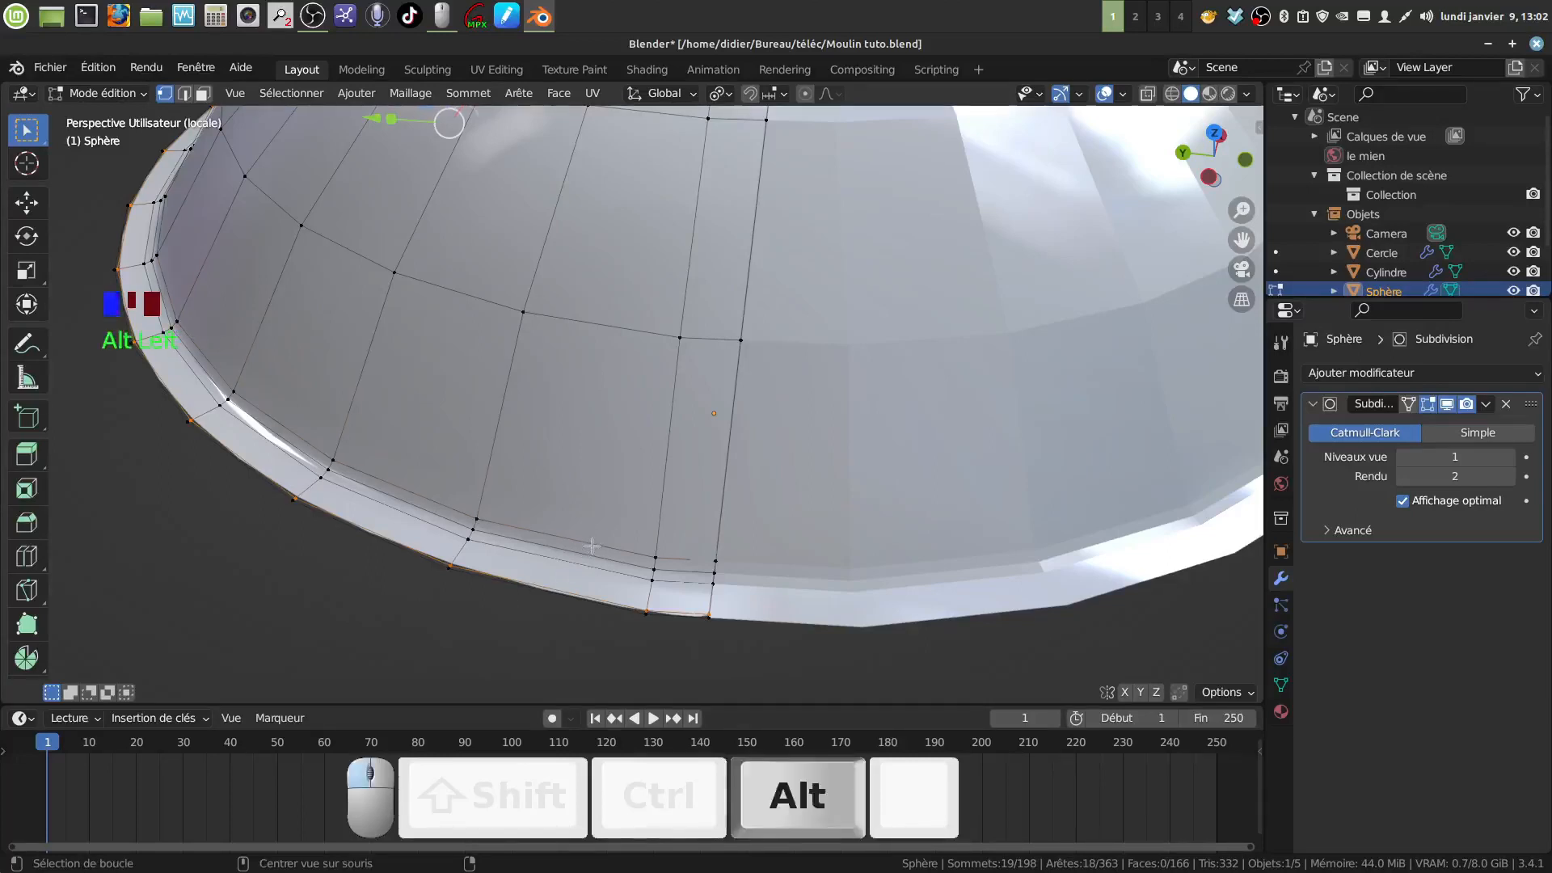
left_click(595, 559, "alt+shift")
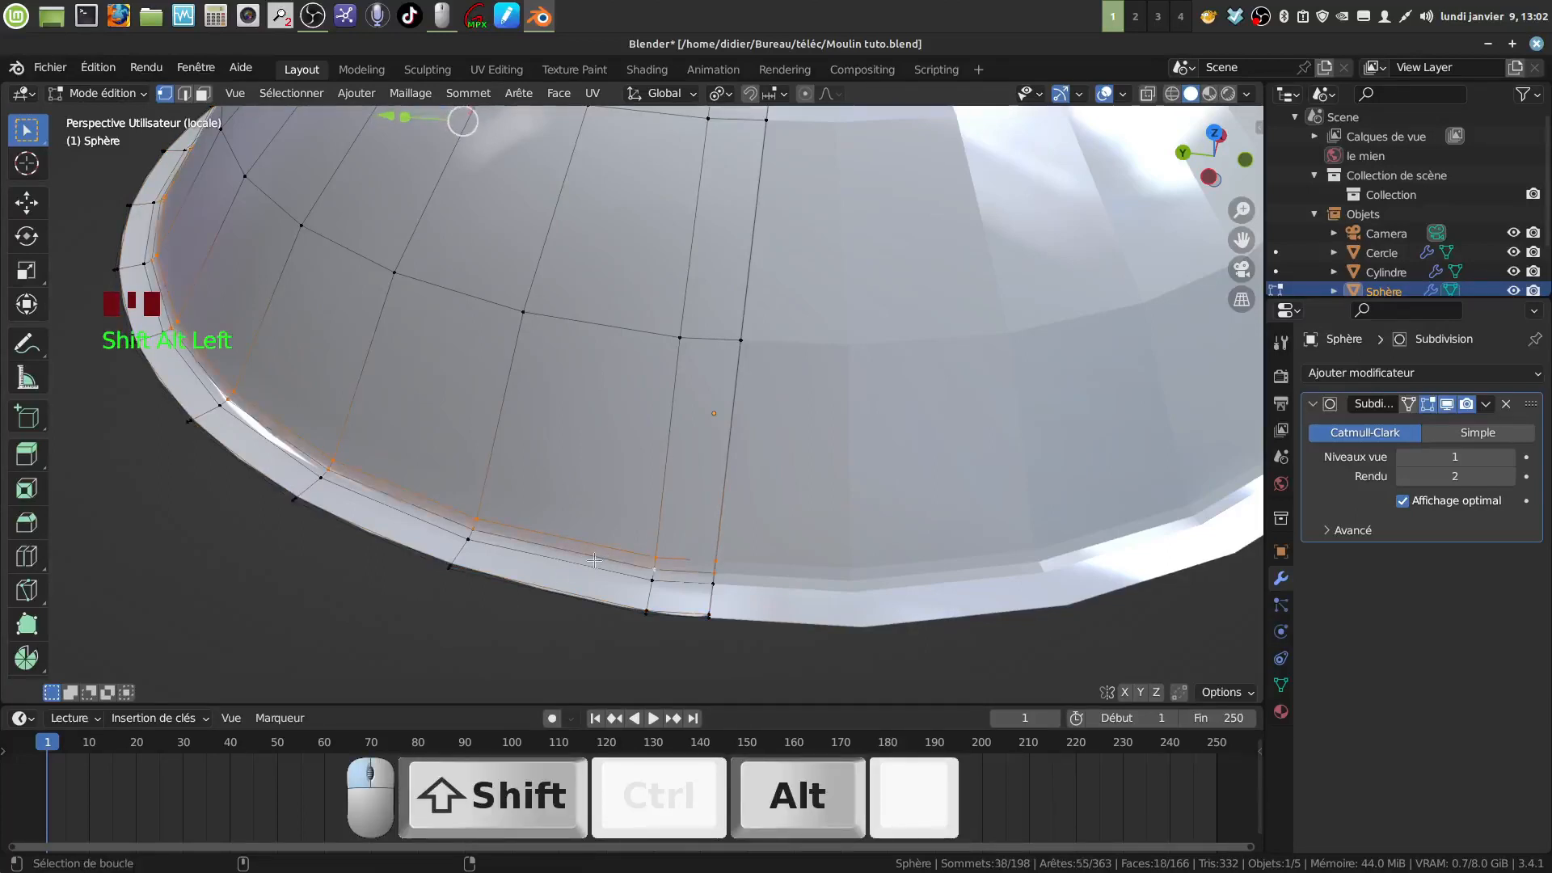
left_click(592, 567, "alt+shift")
scroll(607, 558, "down", 1)
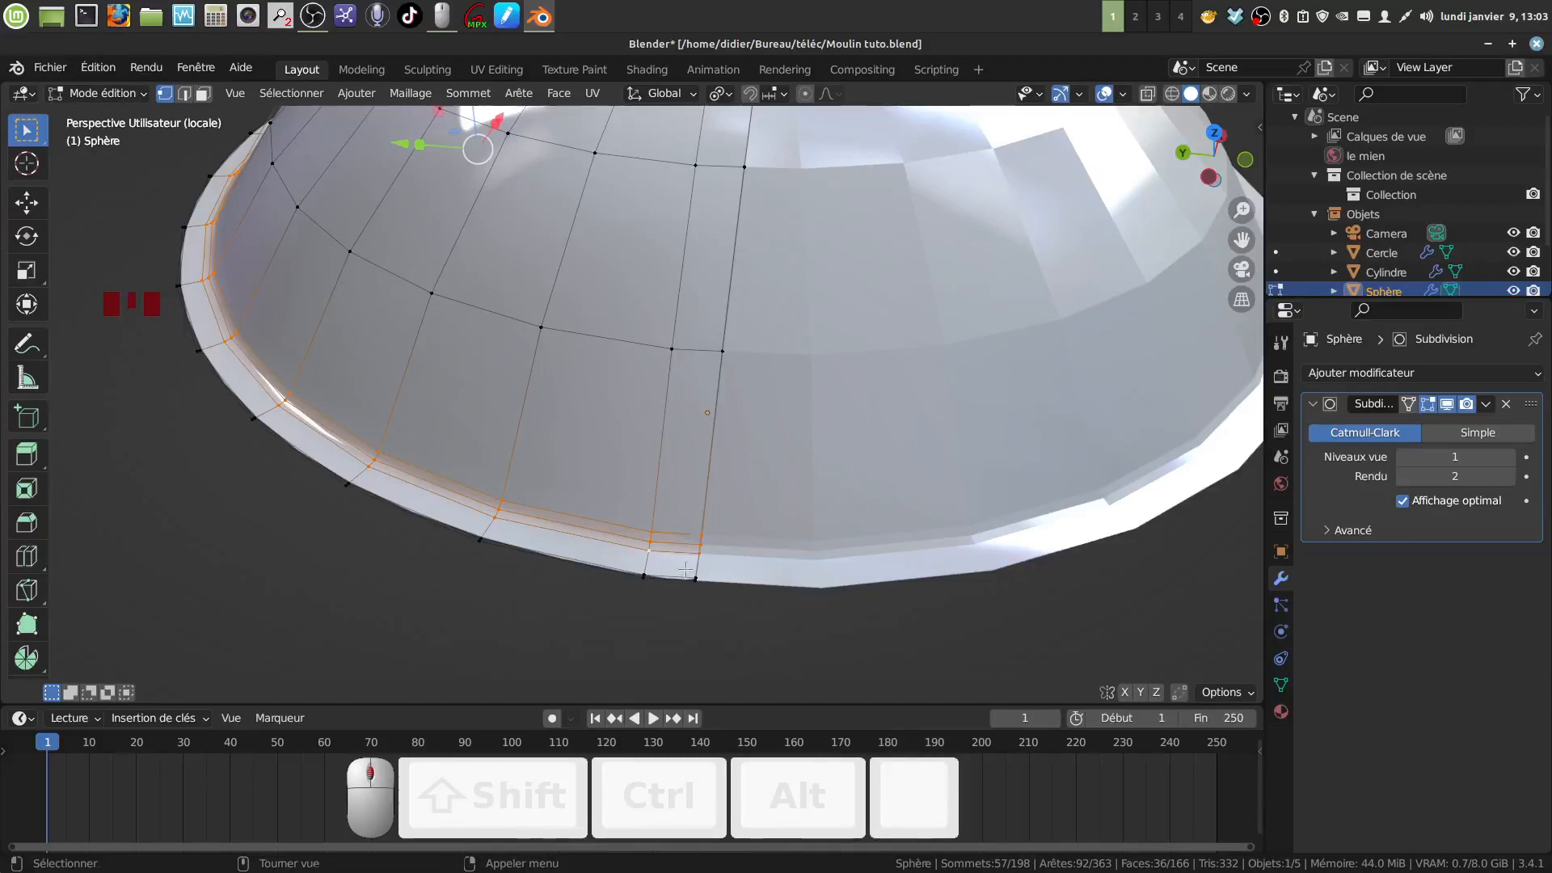
middle_click_drag(685, 570, 627, 535)
middle_click_drag(622, 536, 747, 489)
key("Tab")
scroll(680, 555, "down", 5)
scroll(684, 562, "down", 4)
scroll(667, 554, "up", 2)
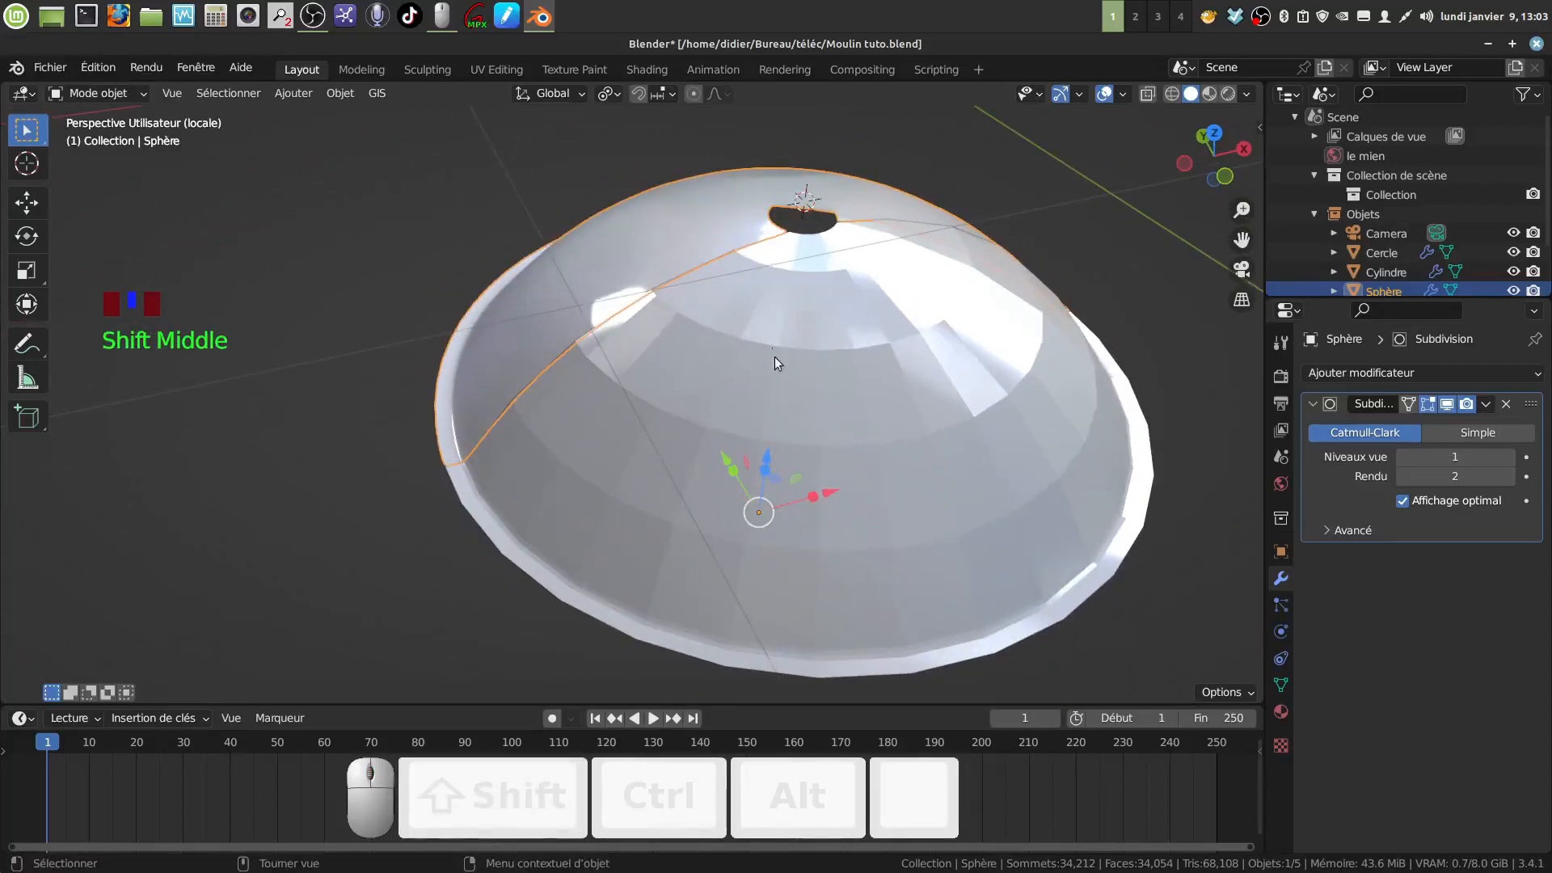
middle_click_drag(775, 356, 785, 485)
key("Tab")
key("Tab")
On the front lid half's -X side, subdivide once the cut-edge side of the triangle farther from the opening
left_click(791, 401)
key("Tab")
scroll(776, 437, "up", 4)
middle_click_drag(760, 412, 774, 445, "shift")
left_click(761, 399)
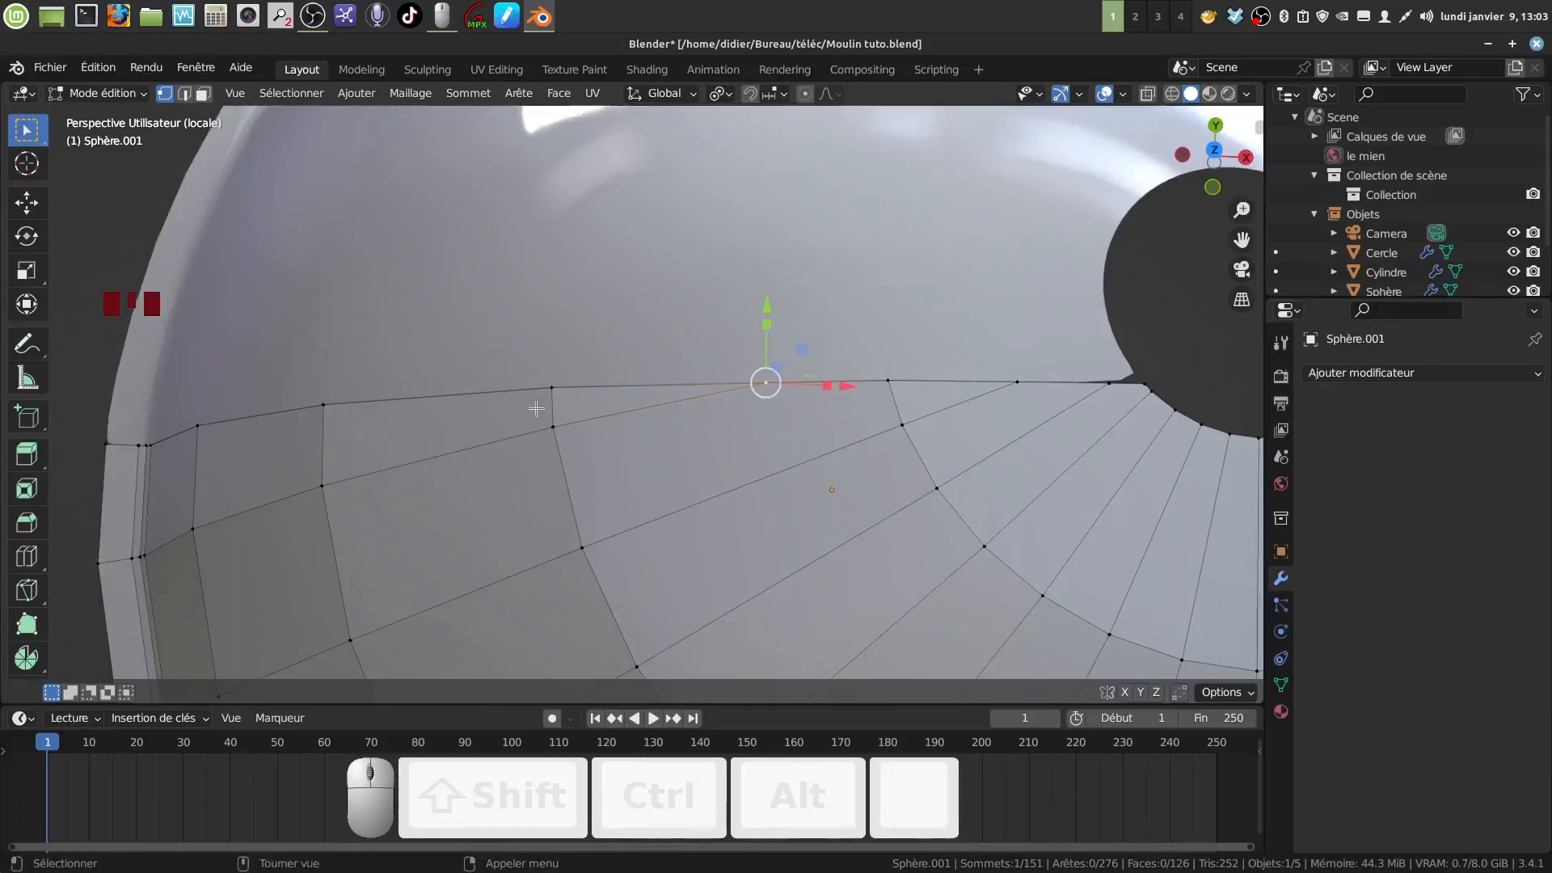
mouse_move(656, 424)
middle_mouse_down("shift")
mouse_move(627, 422)
mouse_move(655, 430)
middle_mouse_up("shift")
scroll(627, 422, "up", 1)
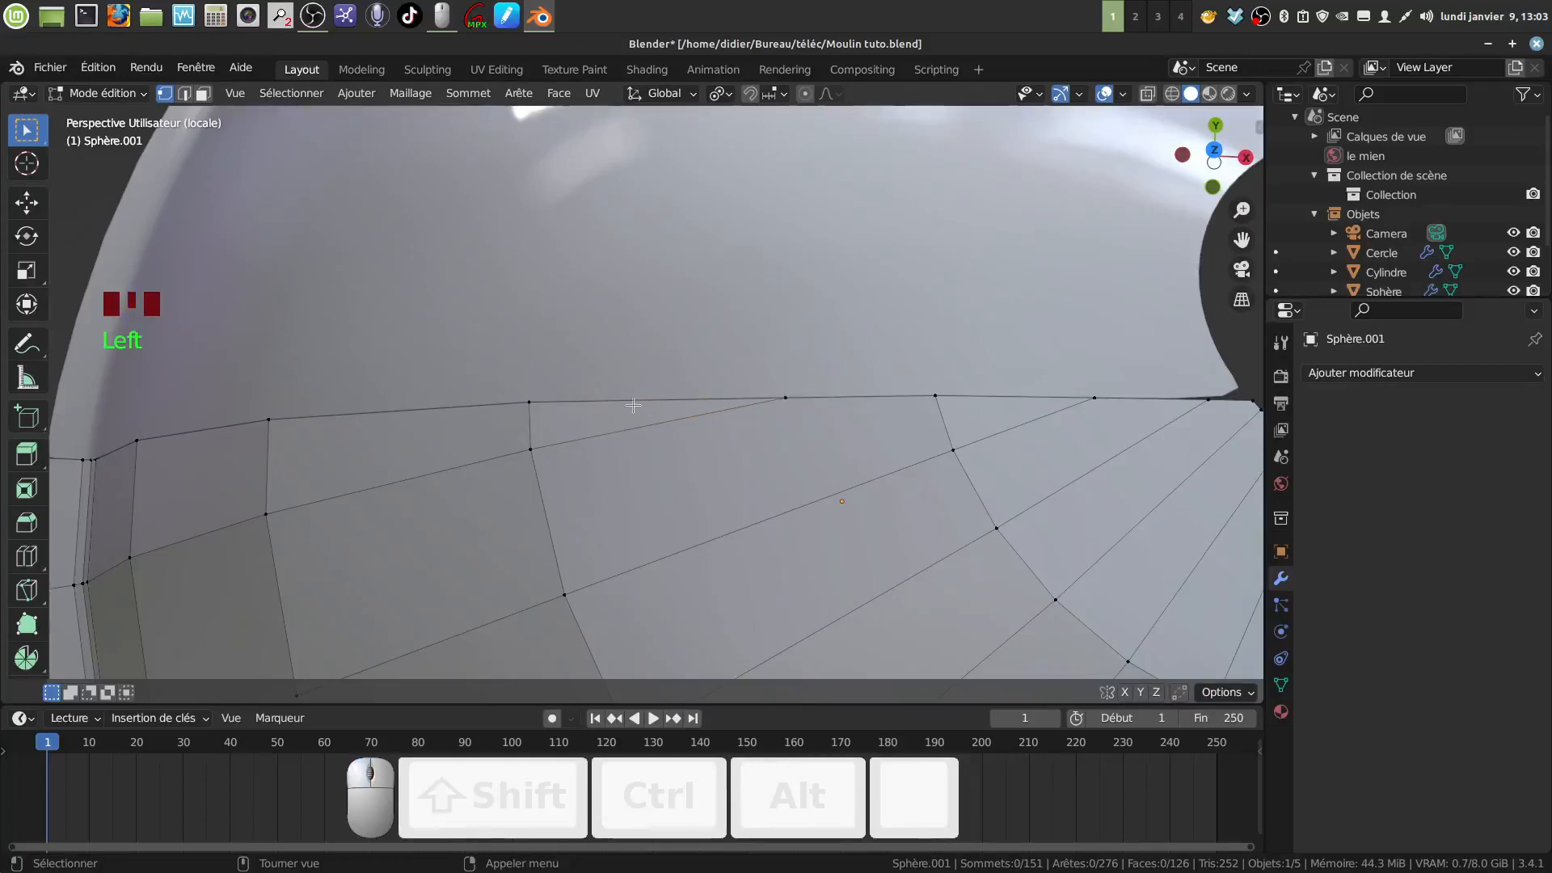
left_click(529, 403, "shift")
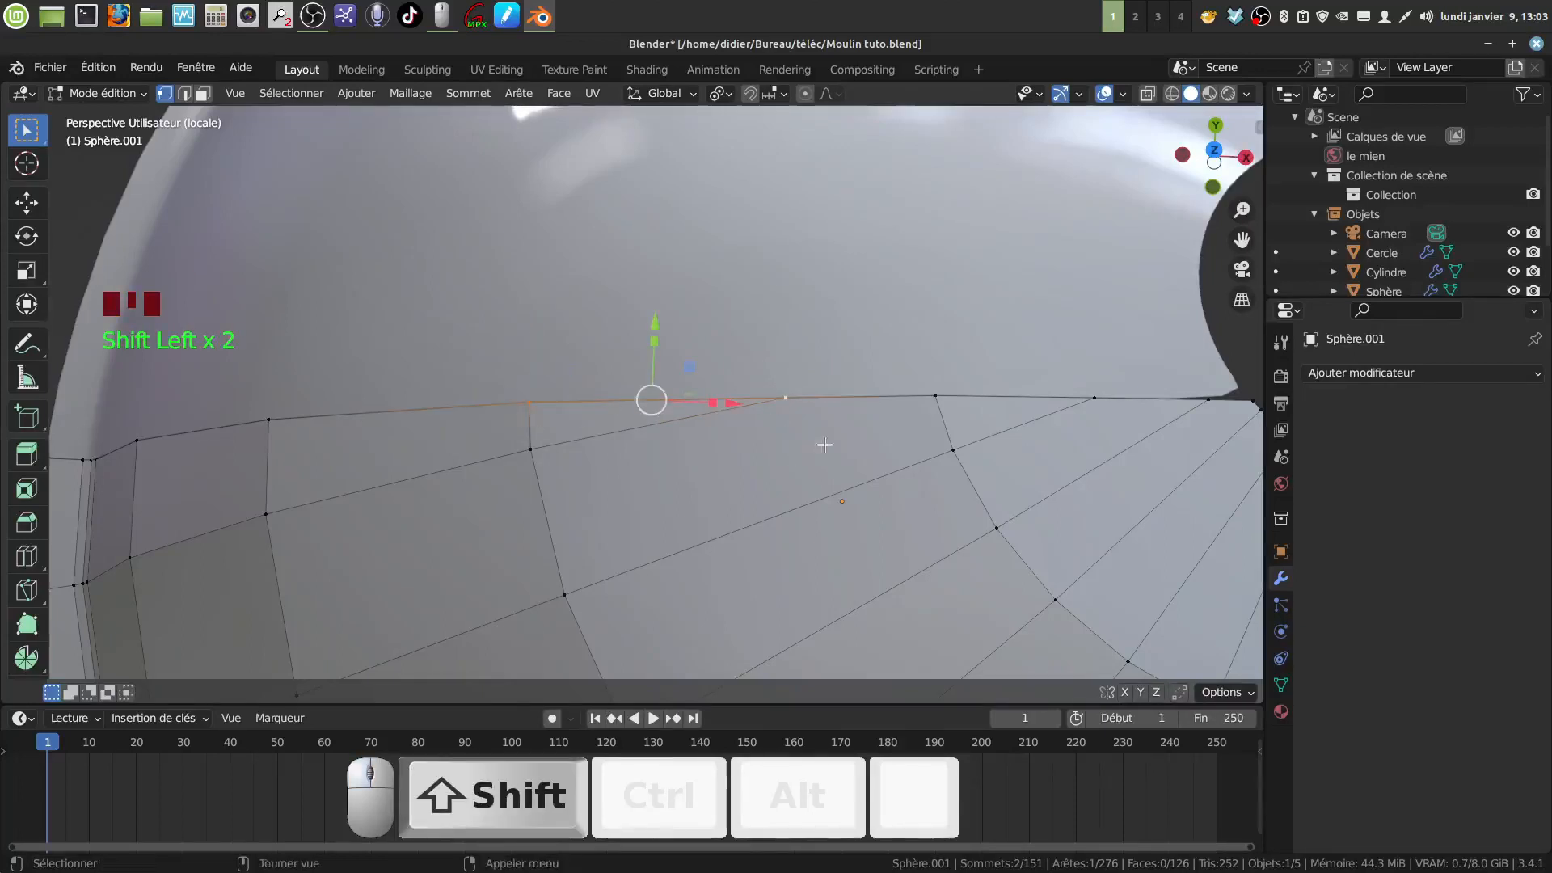
right_click(803, 428)
left_click(772, 430)
Subdivide once the cut-edge side of the next triangle toward the opening on the front half's -X side
middle_click_drag(792, 447, 677, 431, "shift")
scroll(787, 412, "down", 1)
scroll(627, 511, "up", 3)
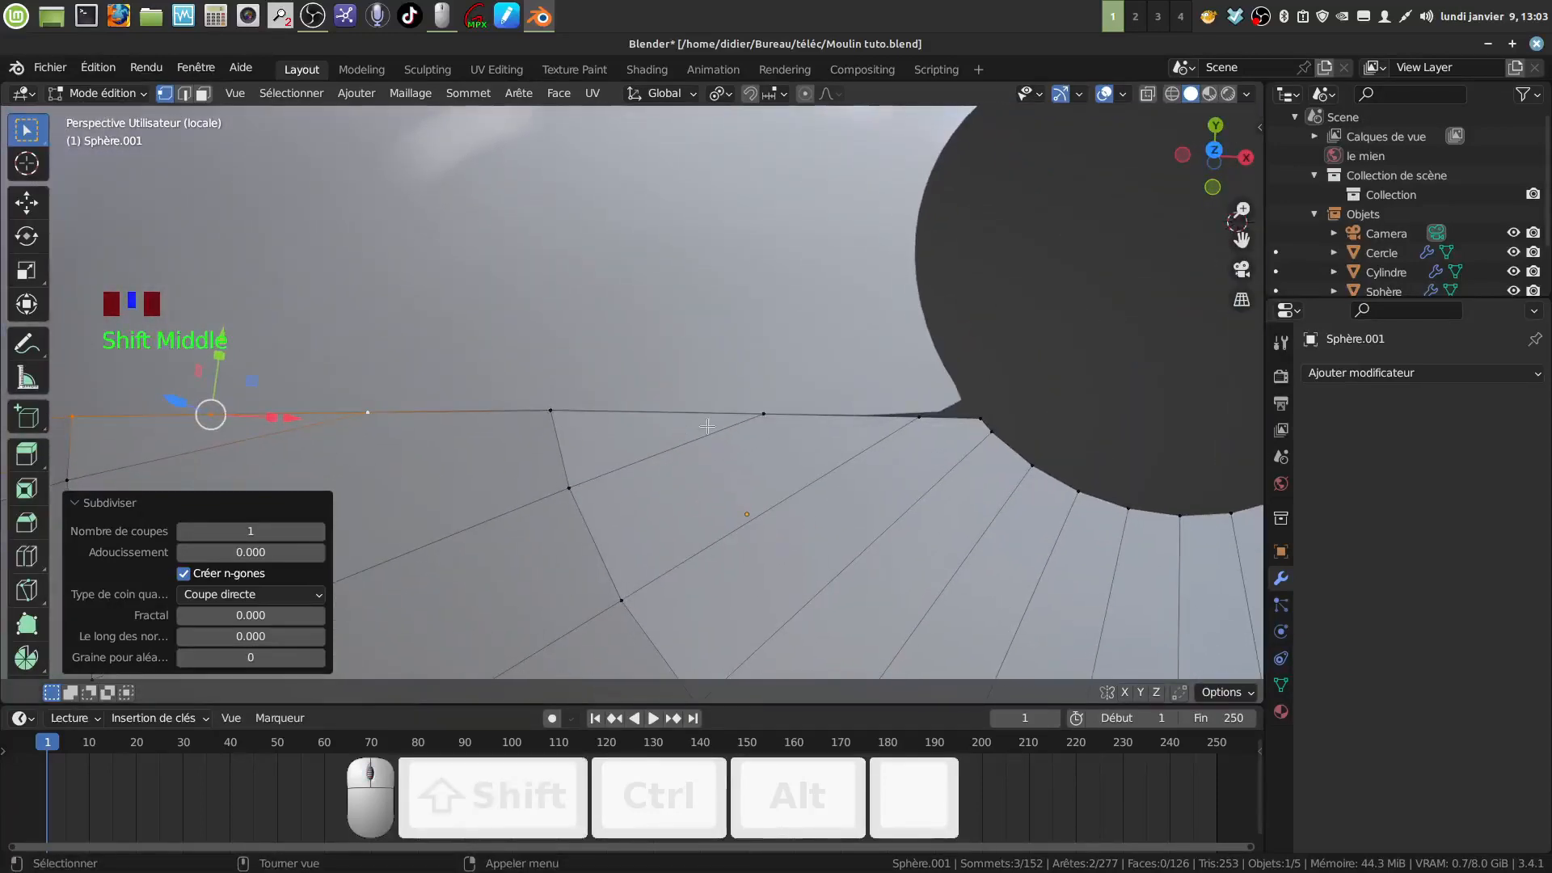
left_click(555, 413)
left_click(763, 415, "shift")
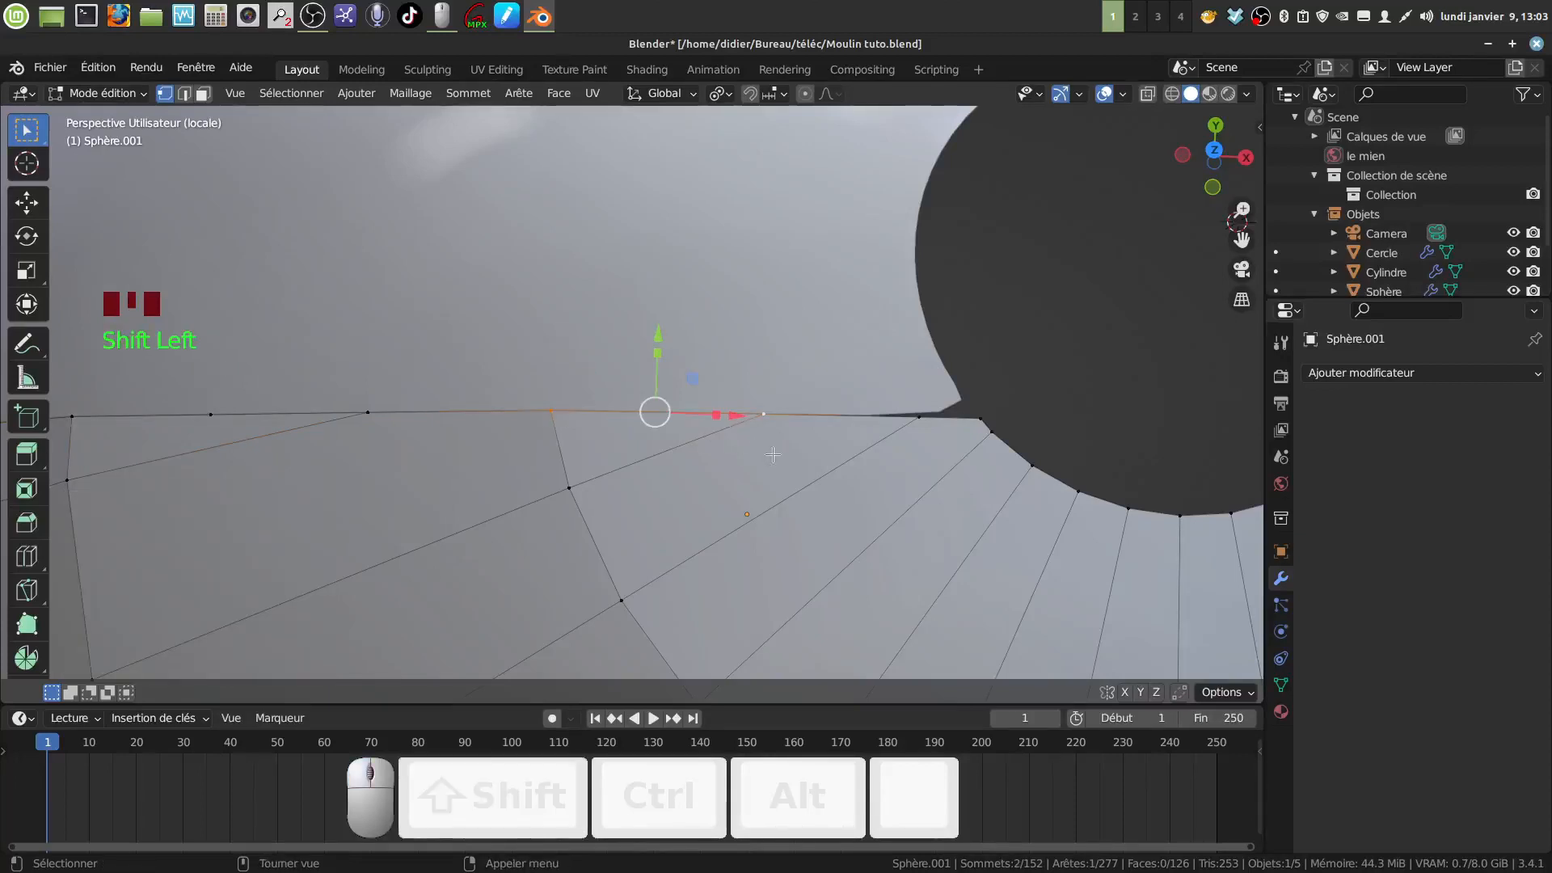
right_click(773, 455)
left_click(728, 421)
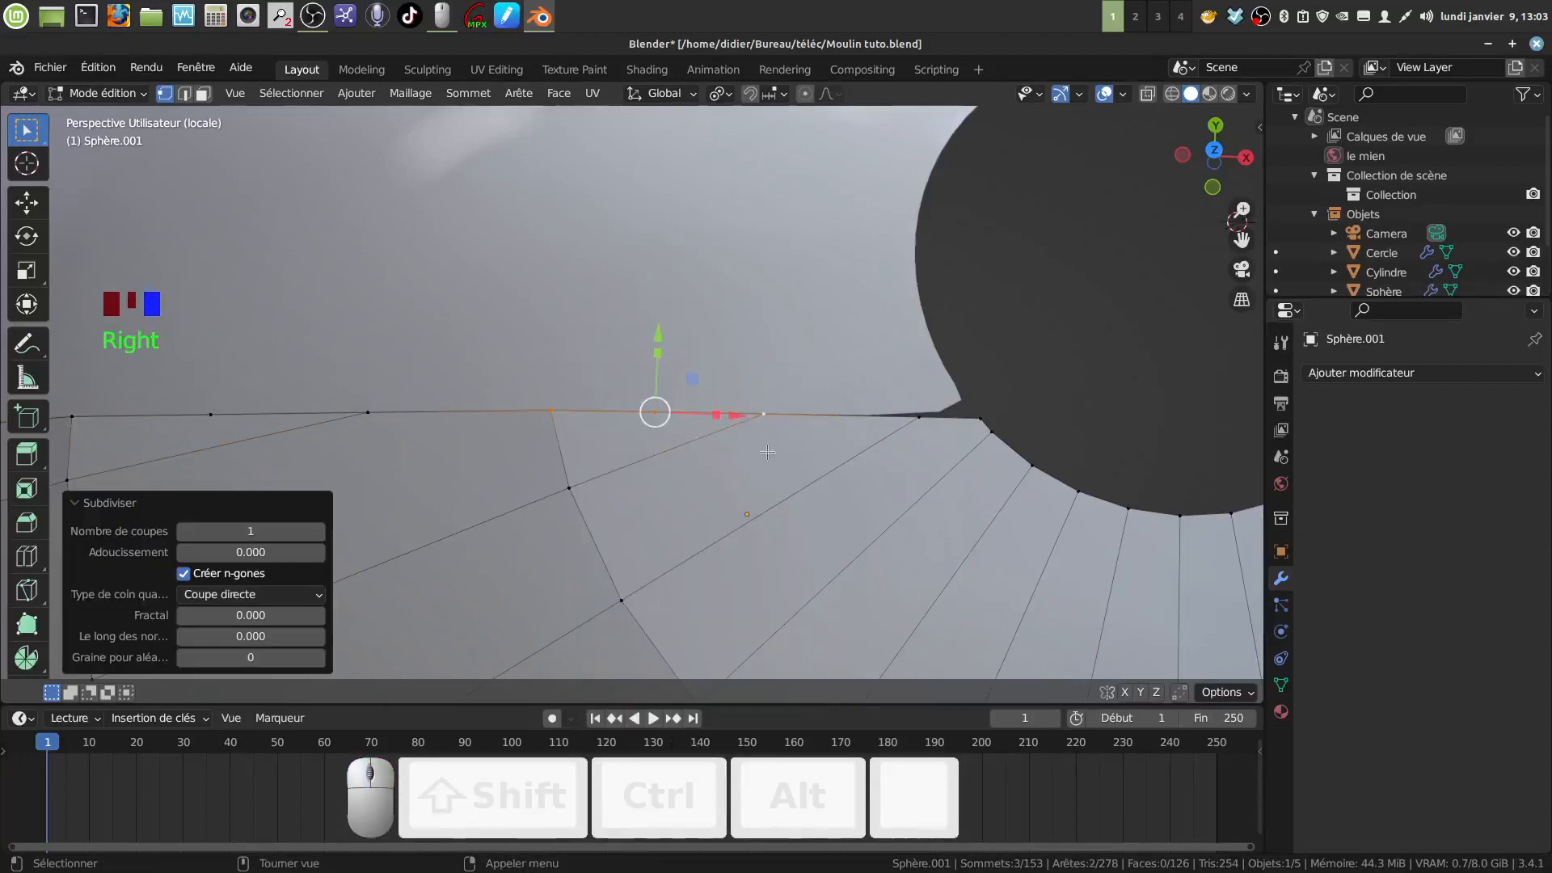
Merge the front half's opening-rim vertex beside the -X cut end into the rim's cut-end vertex, using At Last
middle_click_drag(768, 451, 729, 398, "shift")
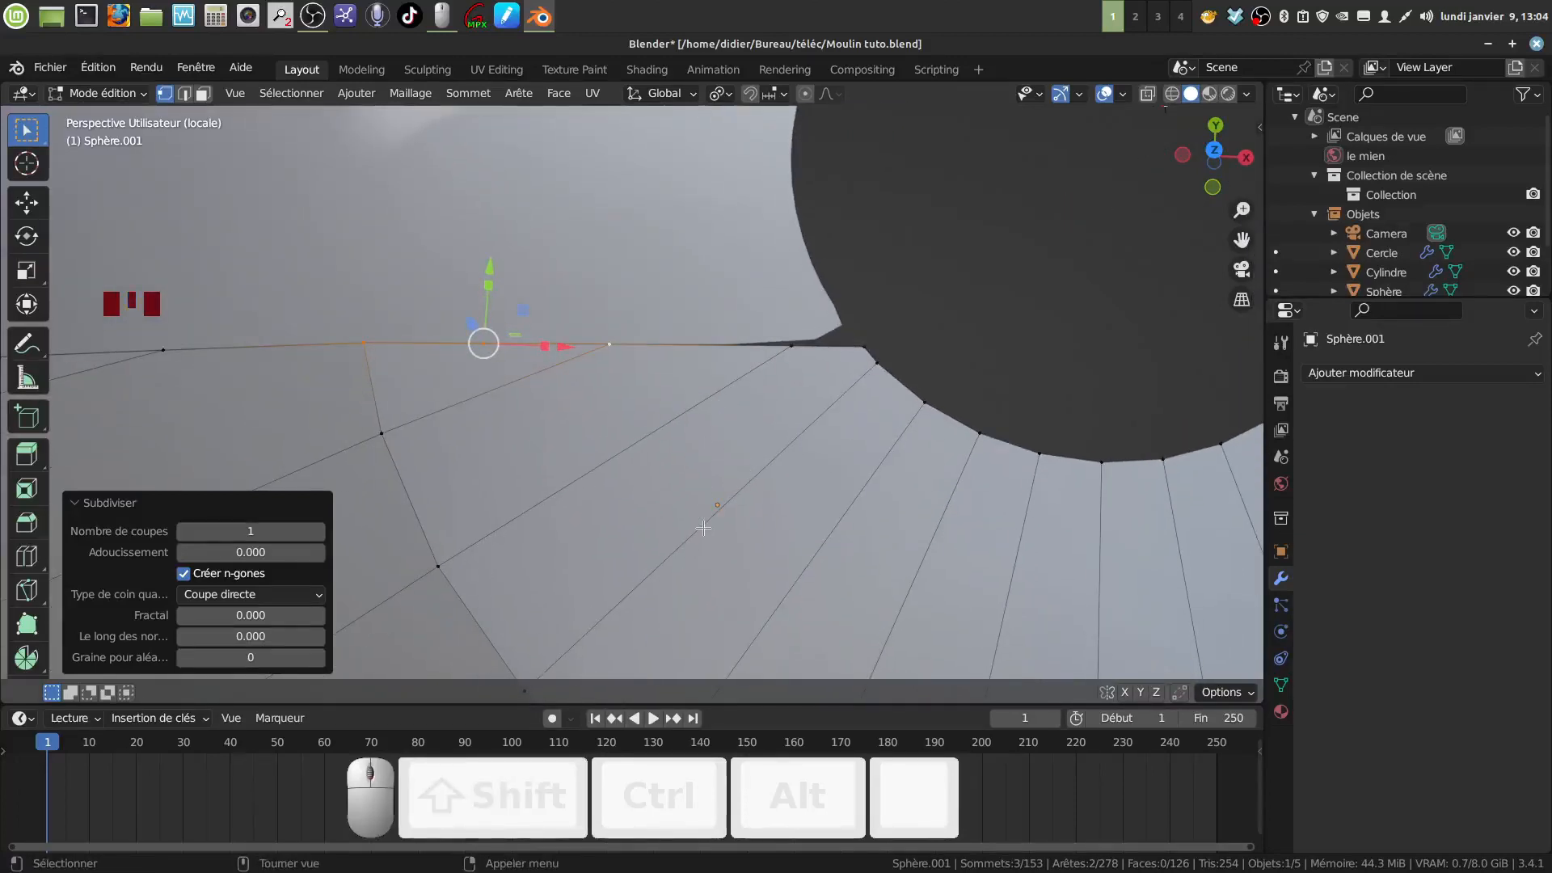
middle_click_drag(801, 377, 756, 419, "shift")
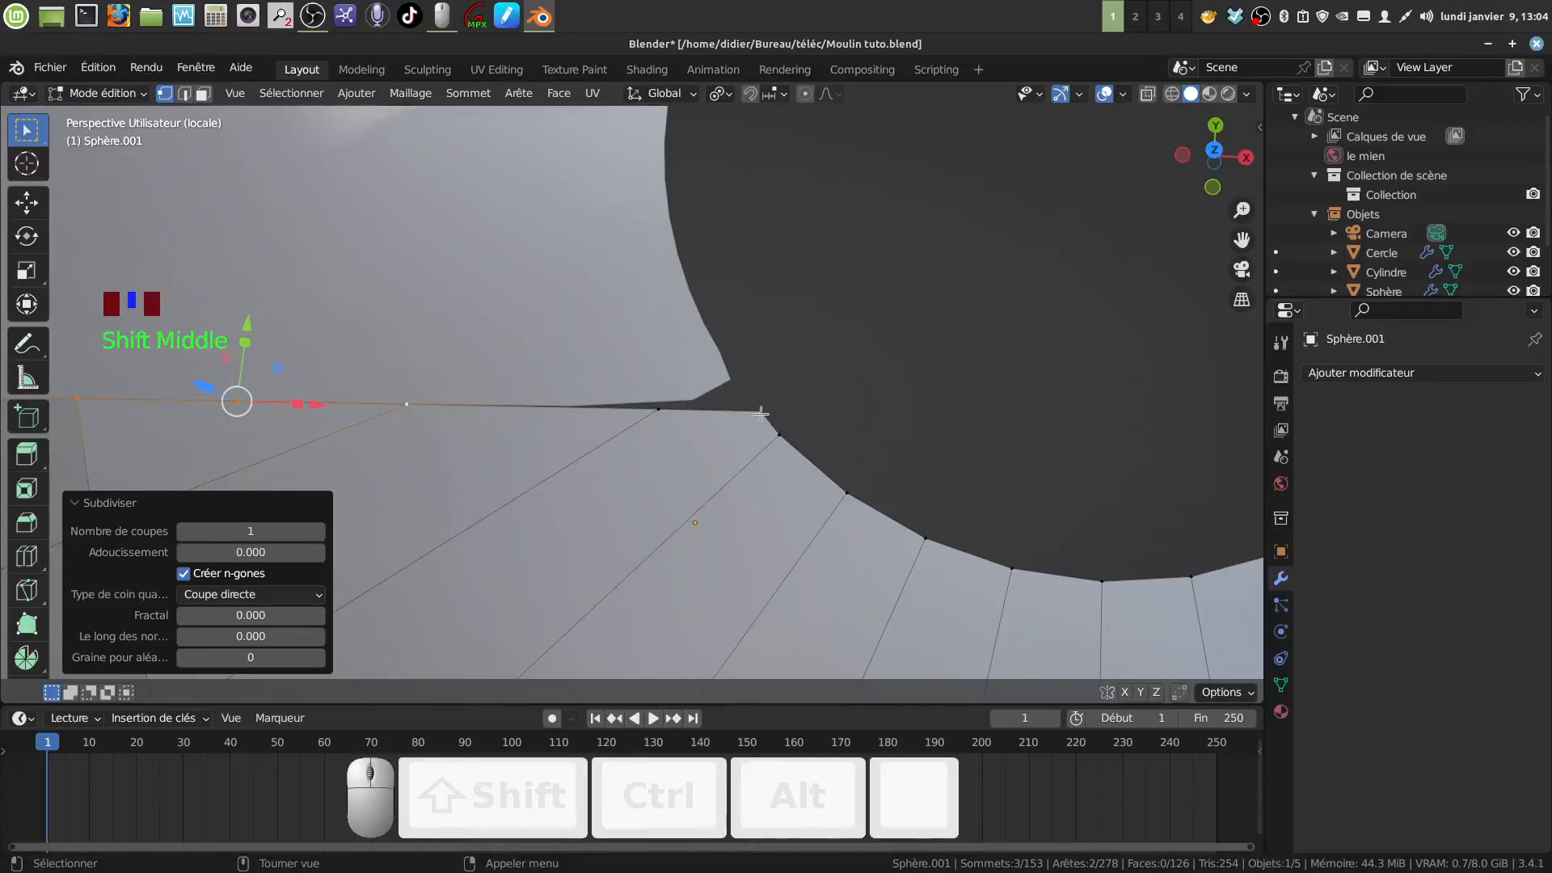
left_click(780, 434)
left_click(761, 413, "shift")
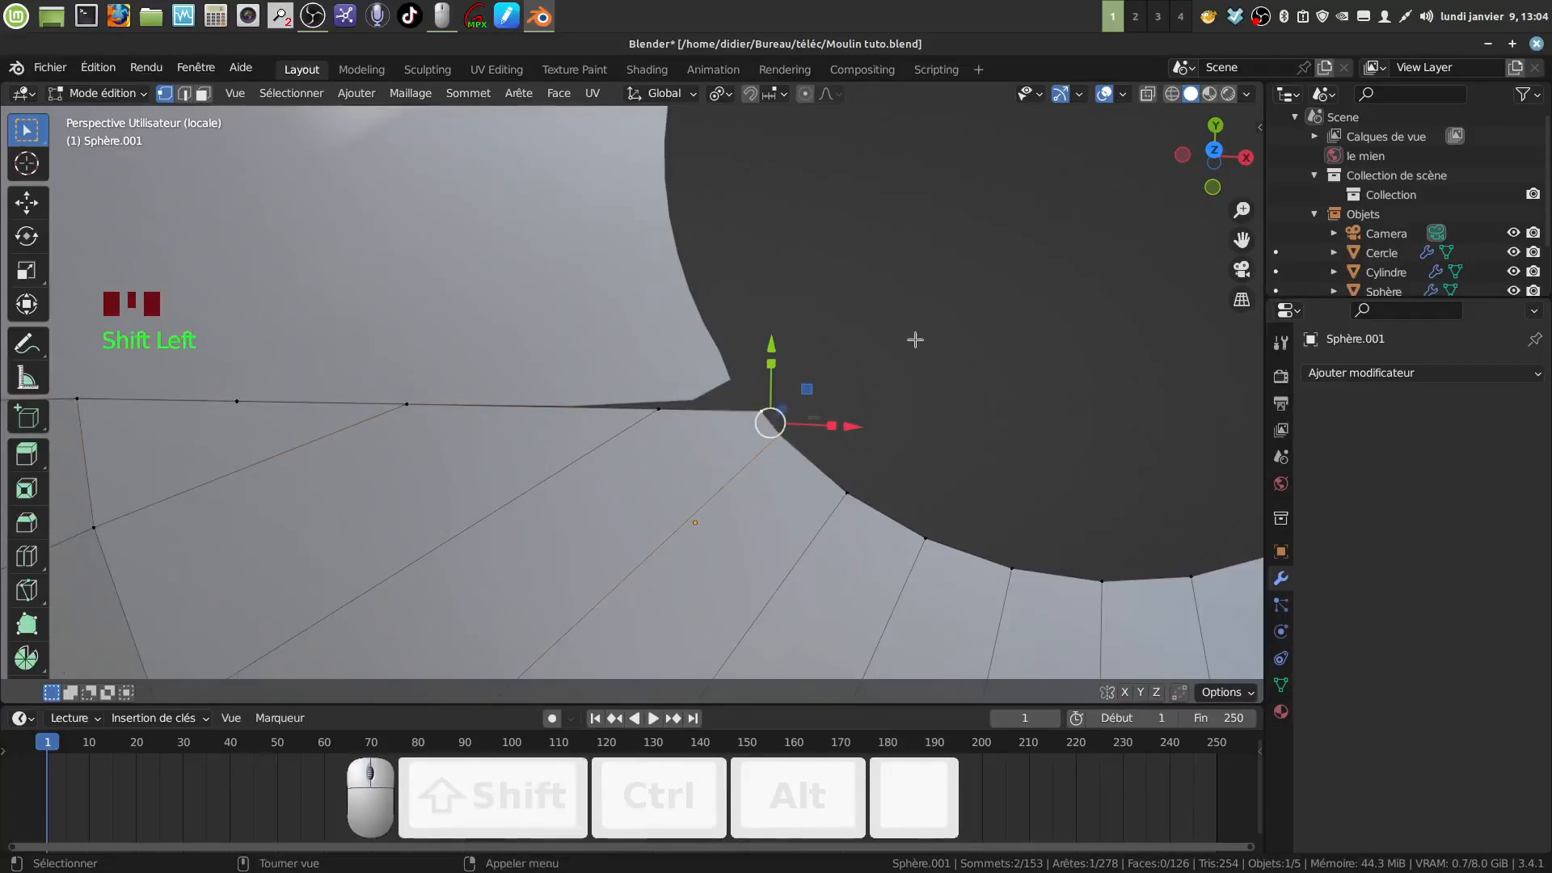
key("m")
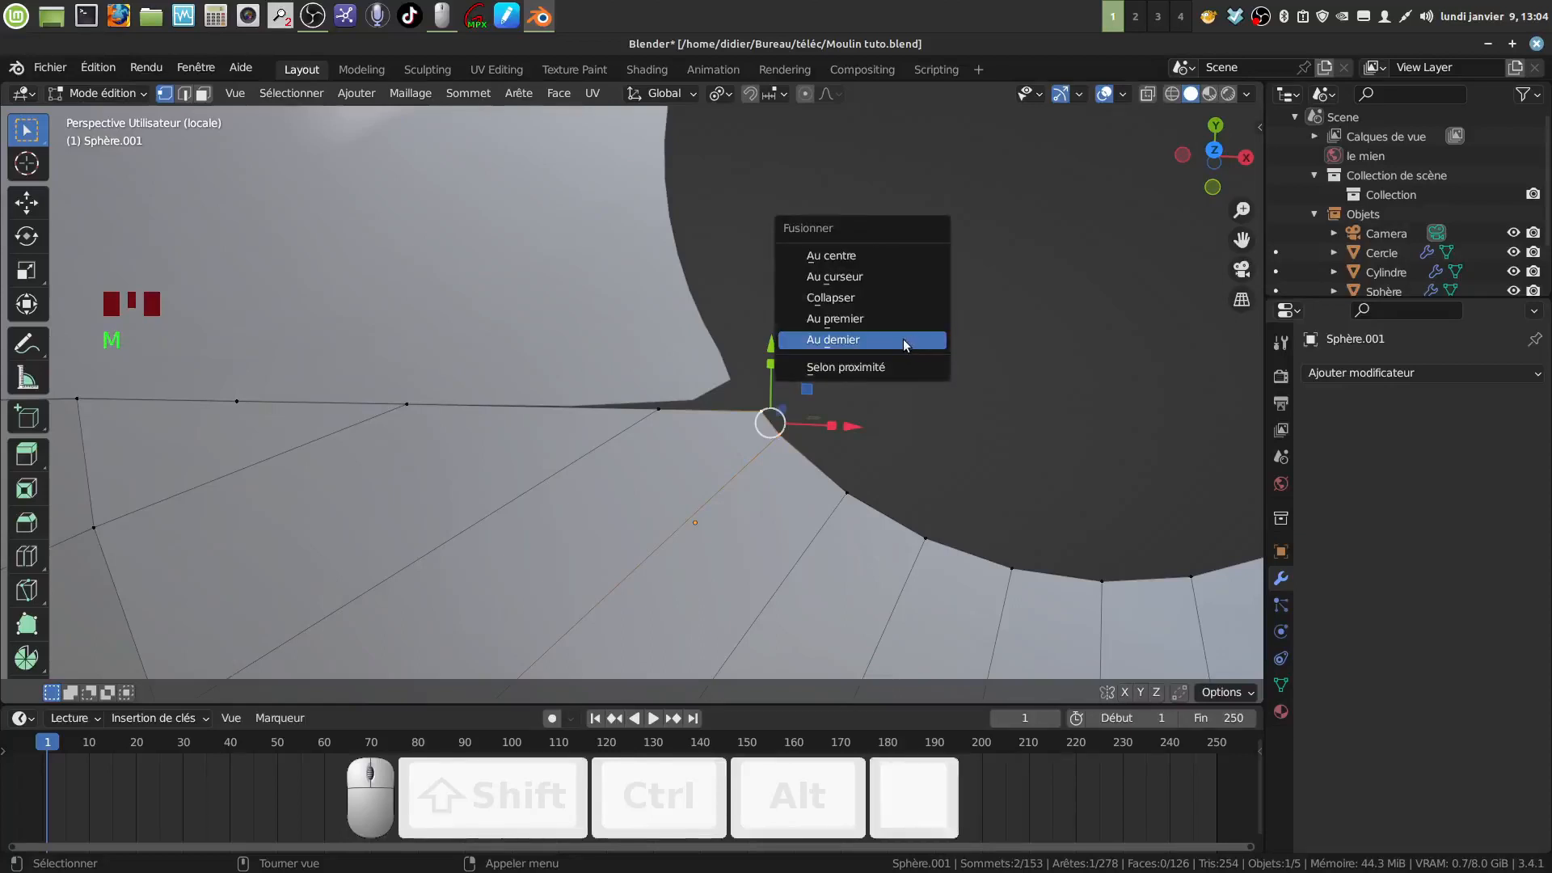
left_click(904, 338)
middle_click_drag(810, 404, 836, 367, "shift")
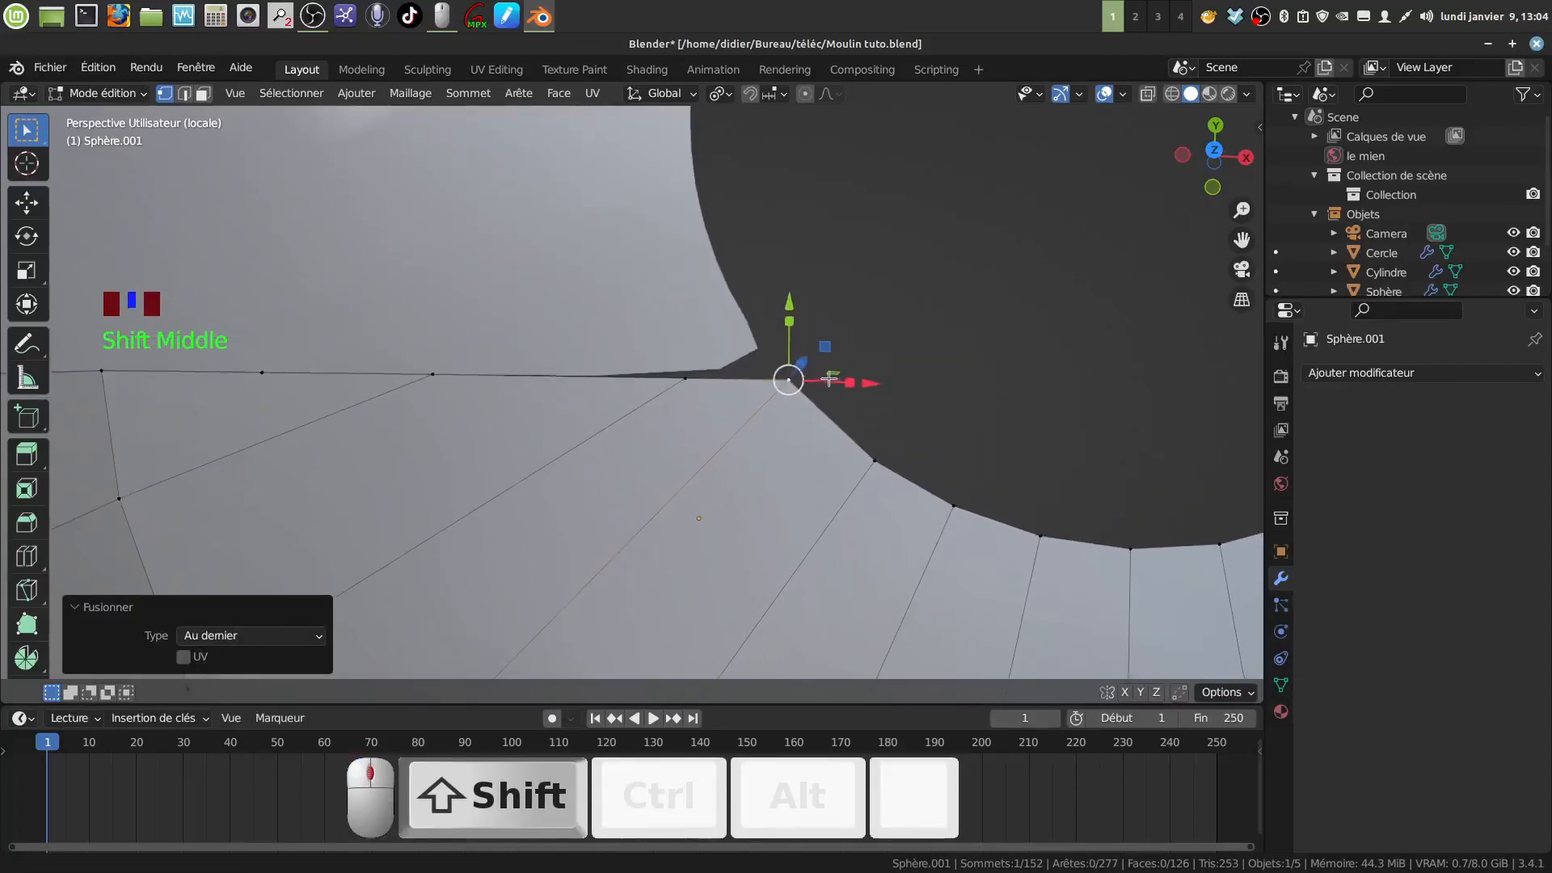
middle_click_drag(826, 422, 755, 384, "shift")
scroll(833, 418, "down", 1)
scroll(889, 413, "down", 3)
scroll(852, 415, "up", 1)
On the back lid half, slide the opening-rim vertex nearest the -X cut end along the rim toward that end, factor about 0.833
key("Tab")
left_click(730, 356)
key("Tab")
scroll(766, 404, "up", 2)
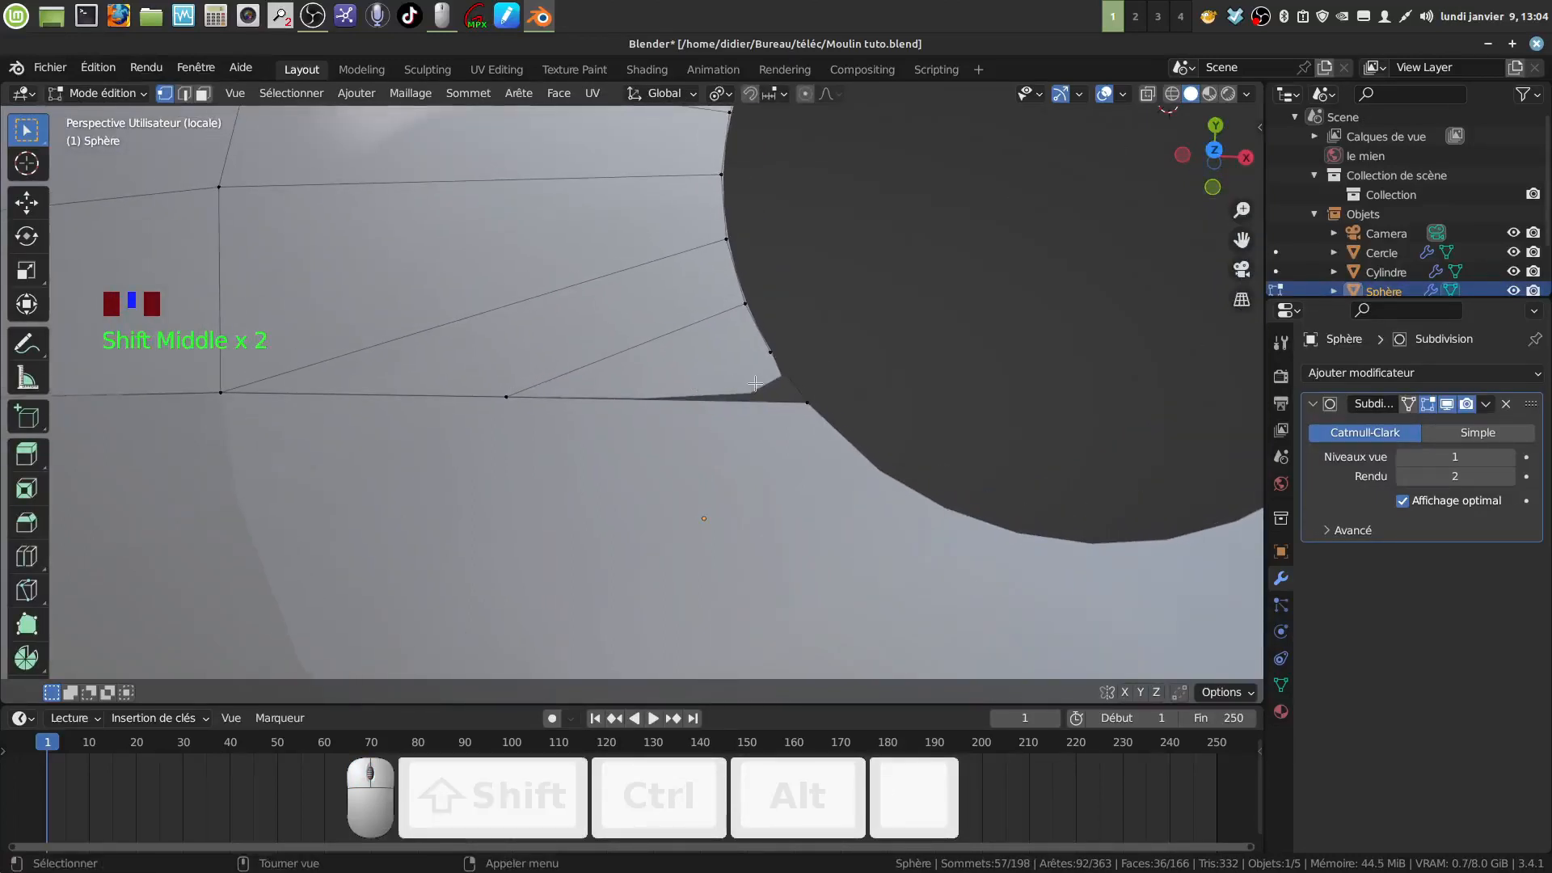
left_click(770, 354)
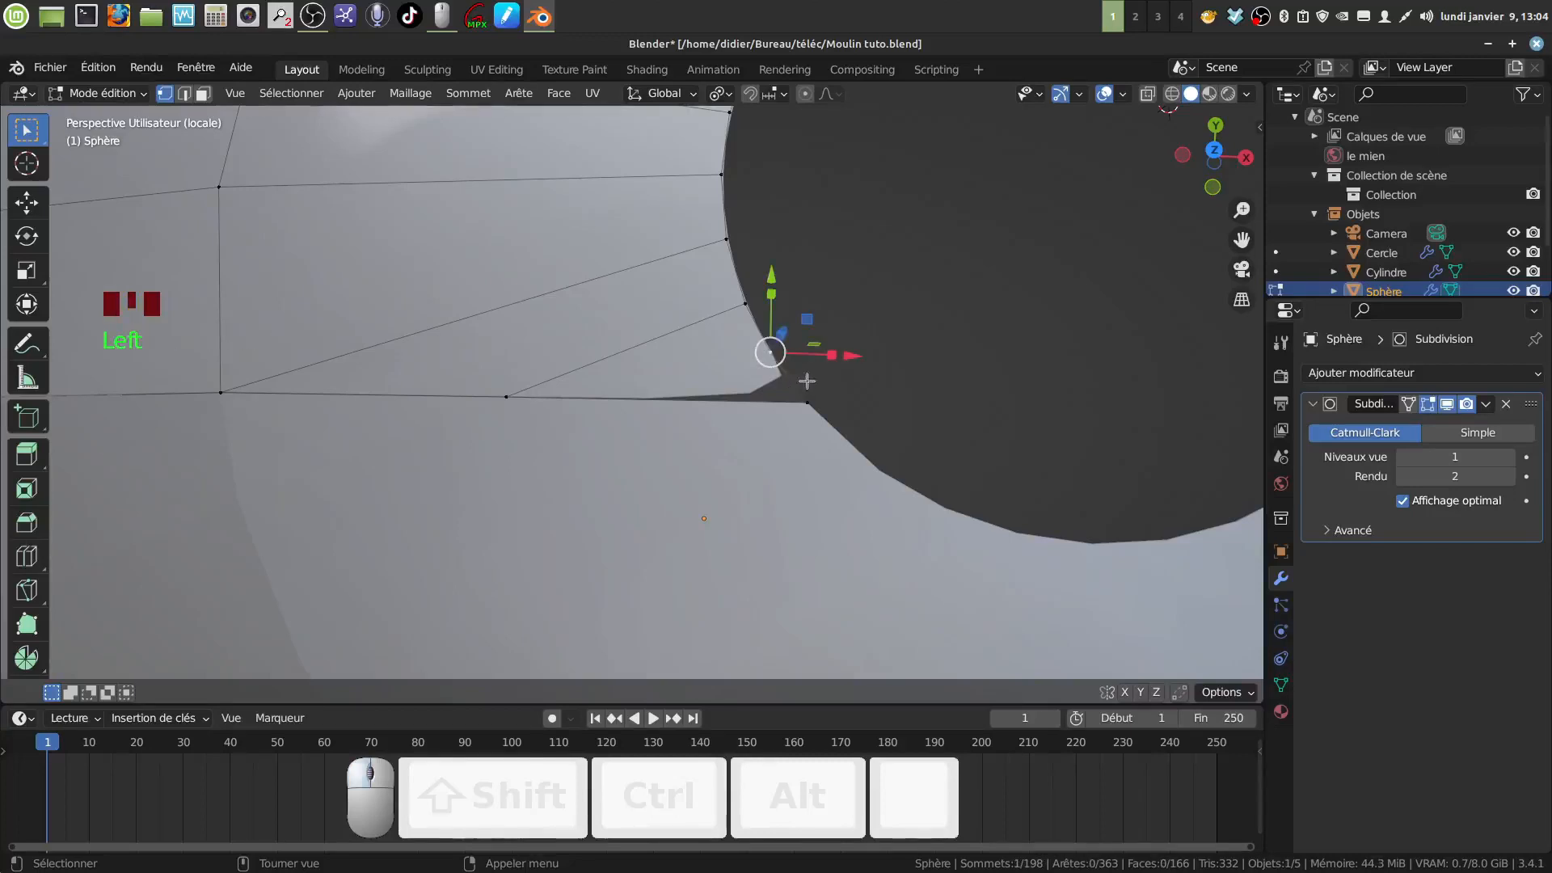
key("g")
key("g")
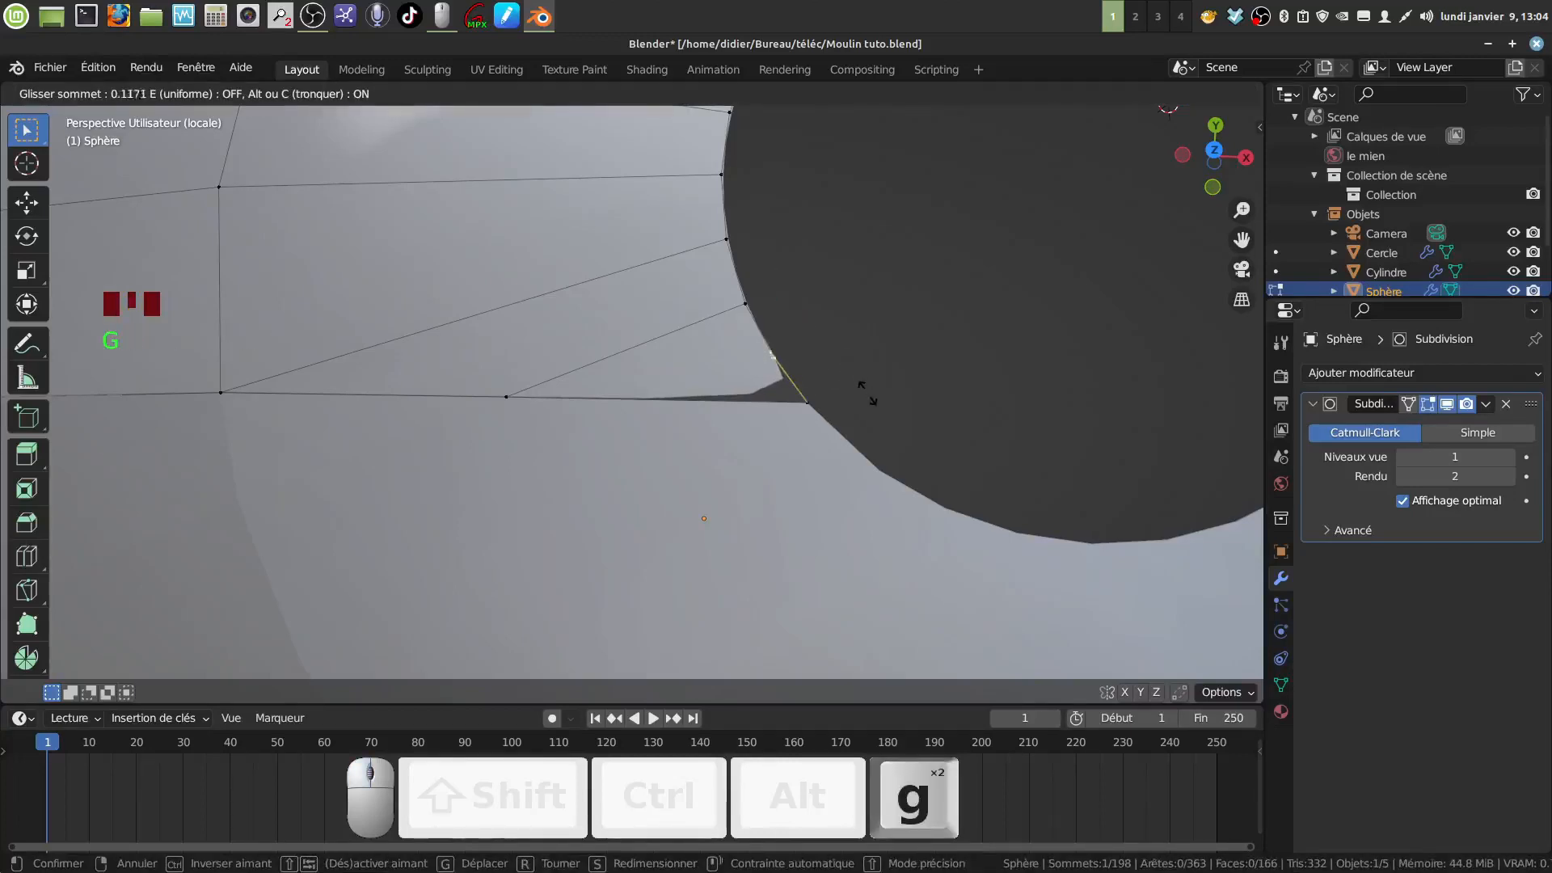
left_click(898, 426)
middle_click_drag(894, 423, 835, 353, "shift")
scroll(751, 387, "down", 1)
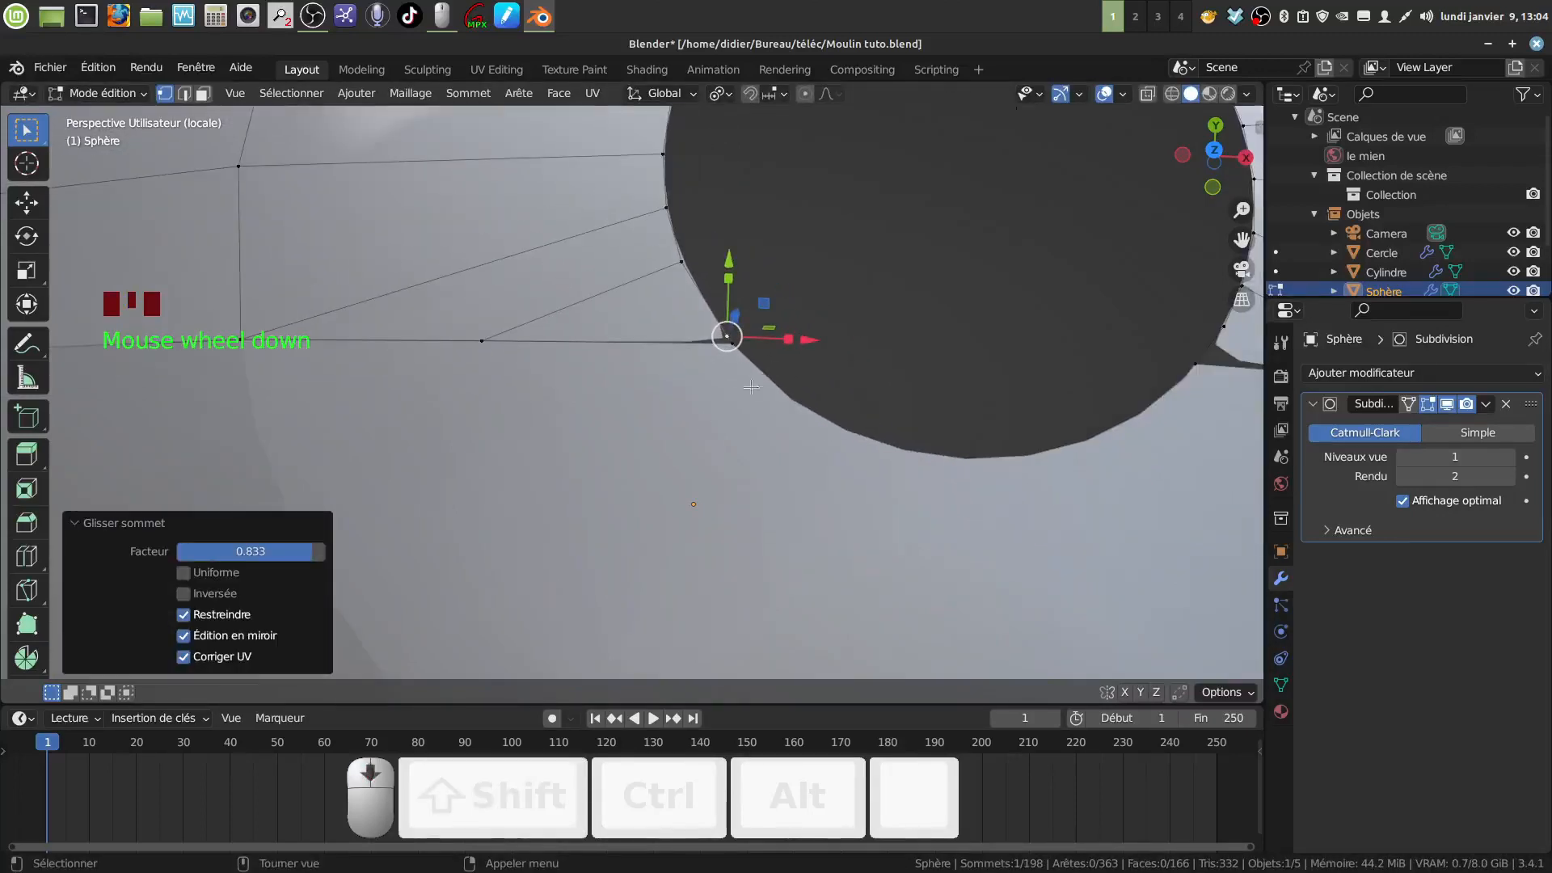
key("Tab")
key("Tab")
key("Tab")
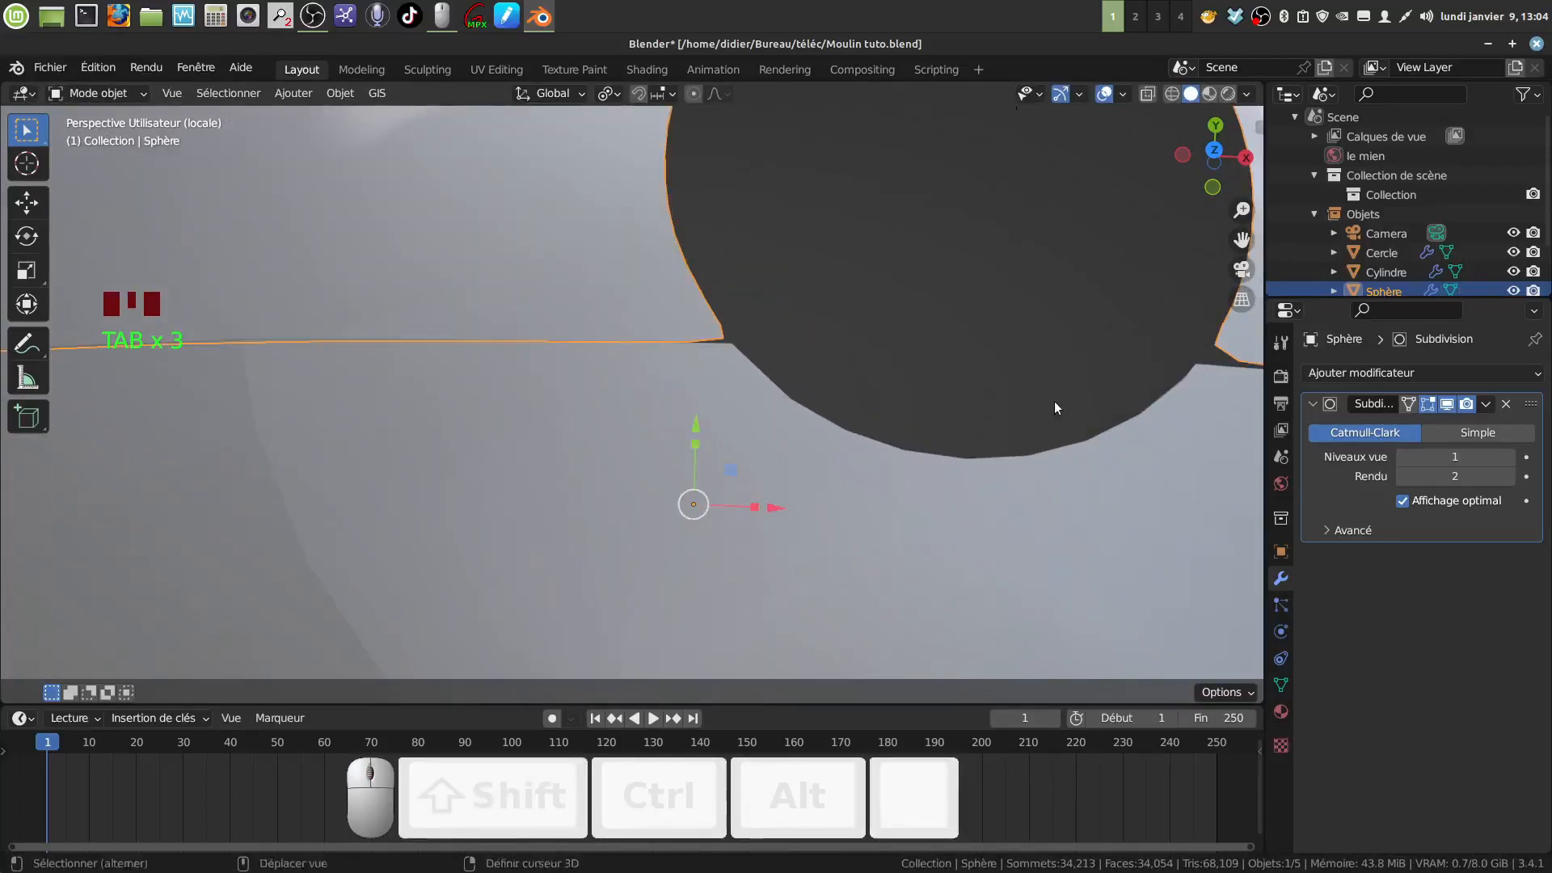
On the back lid half, slide the opening-rim vertex nearest the +X cut end along the rim toward that end, factor about 0.752
middle_click_drag(1054, 401, 807, 417, "shift")
left_click(802, 397)
key("Tab")
left_click(765, 391)
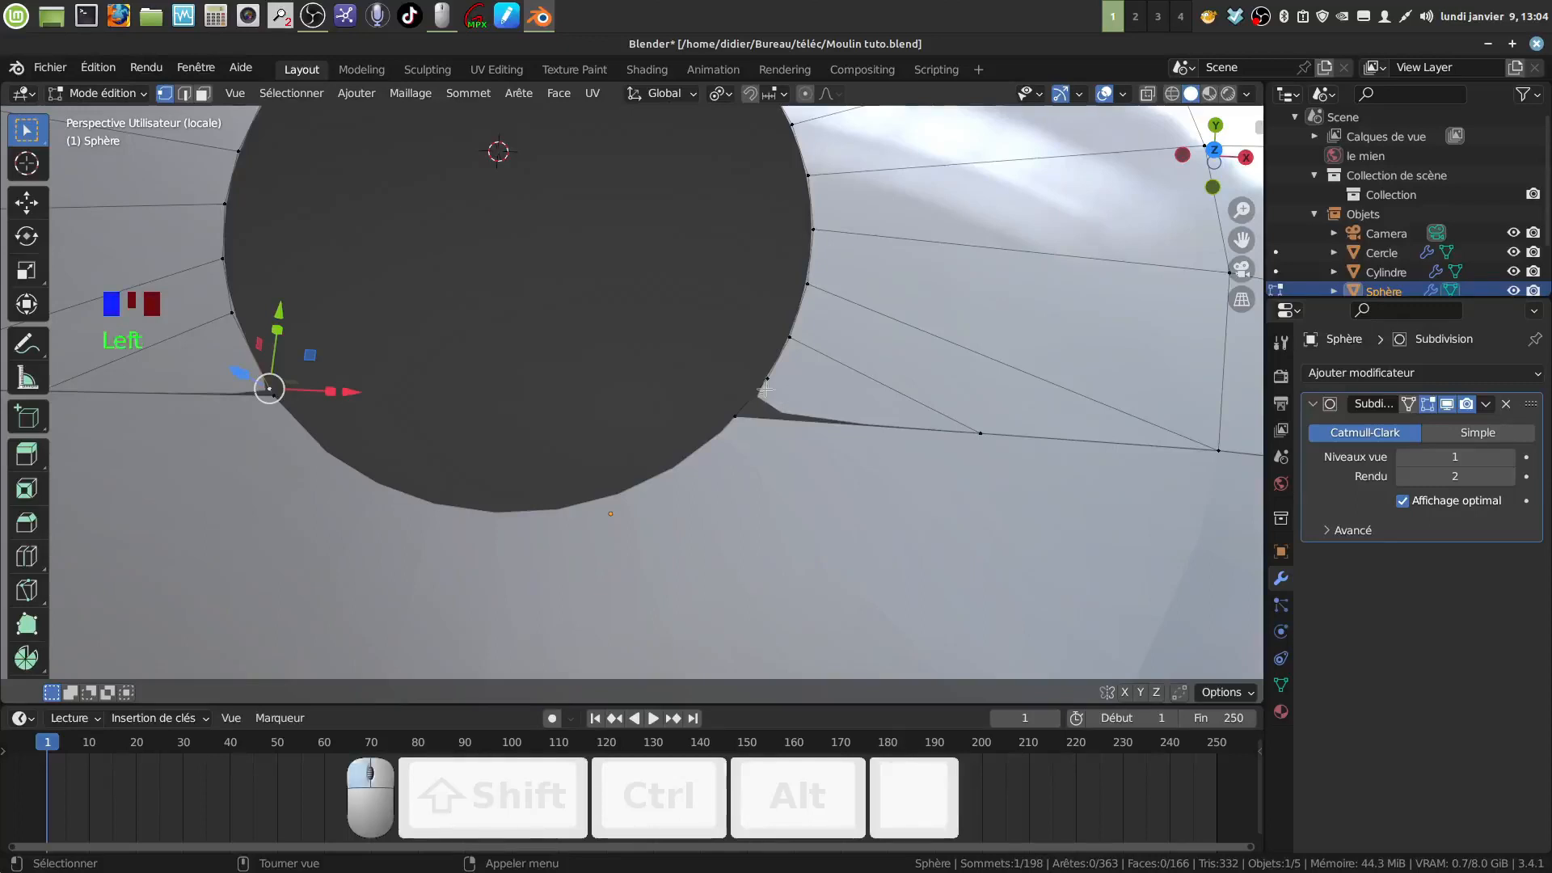
left_click(765, 391)
key("g")
key("g")
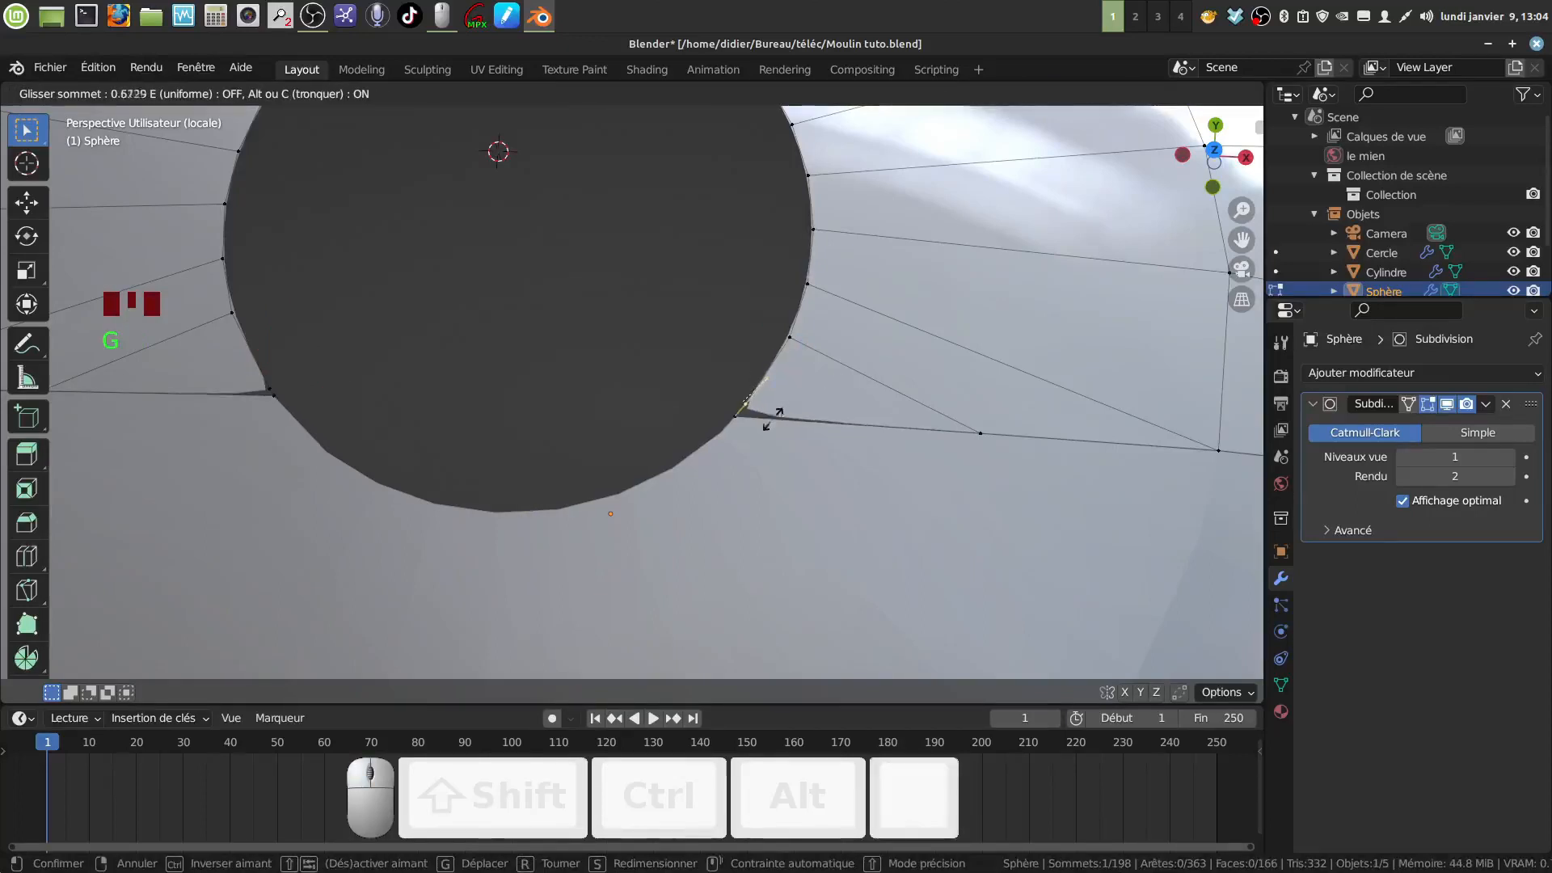
left_click(766, 422)
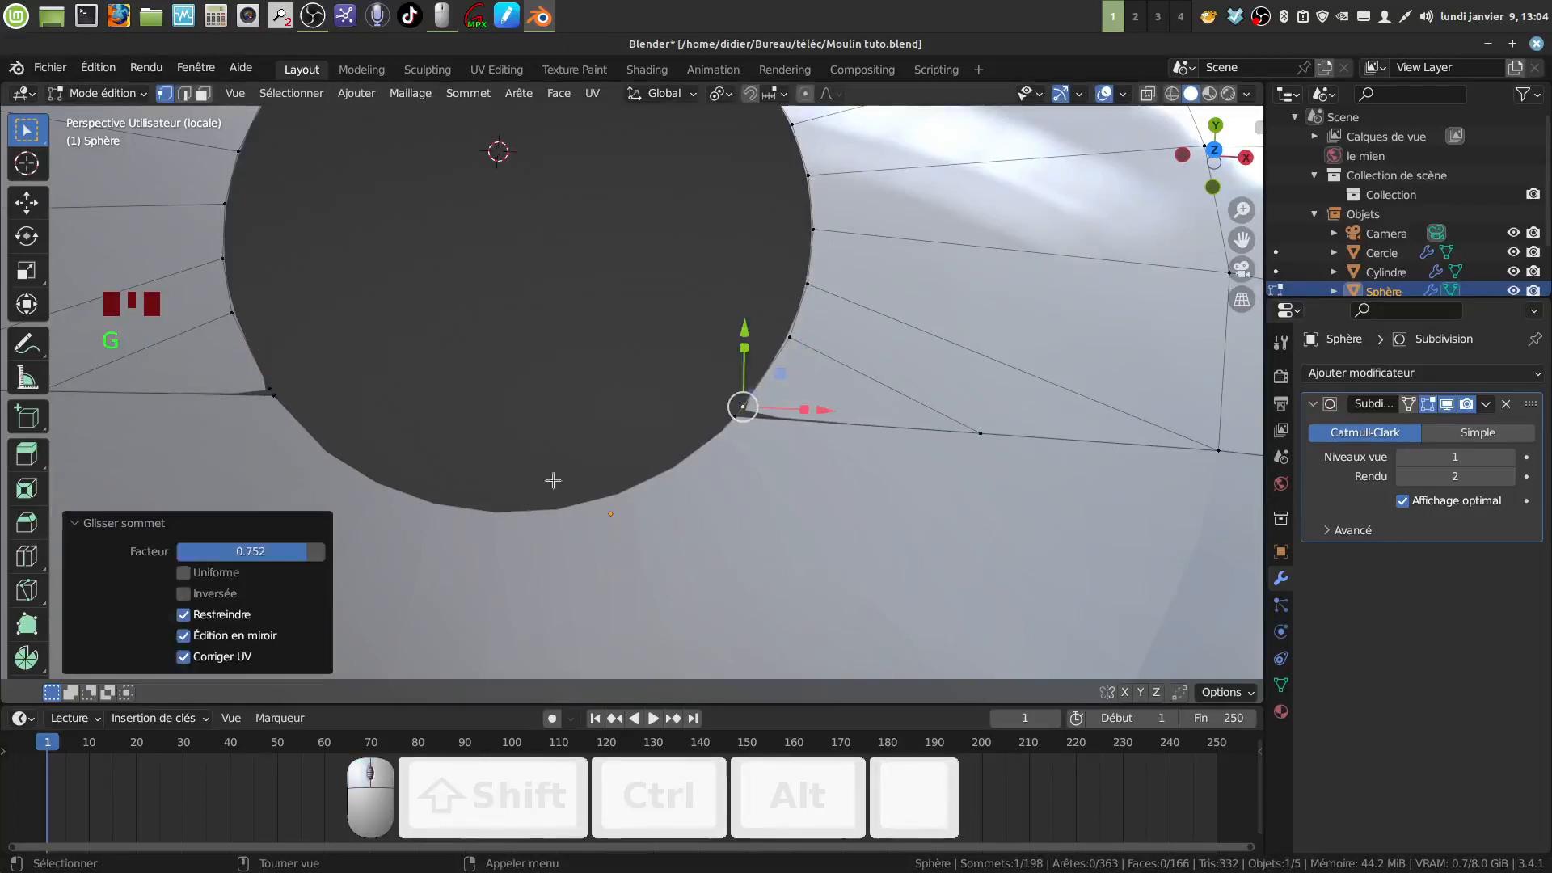
key("Tab")
Select the front lid half and shade it smooth
left_click(394, 544)
key("Tab")
mouse_move(395, 540)
middle_mouse_down()
mouse_move(437, 513)
mouse_move(381, 519)
middle_mouse_up()
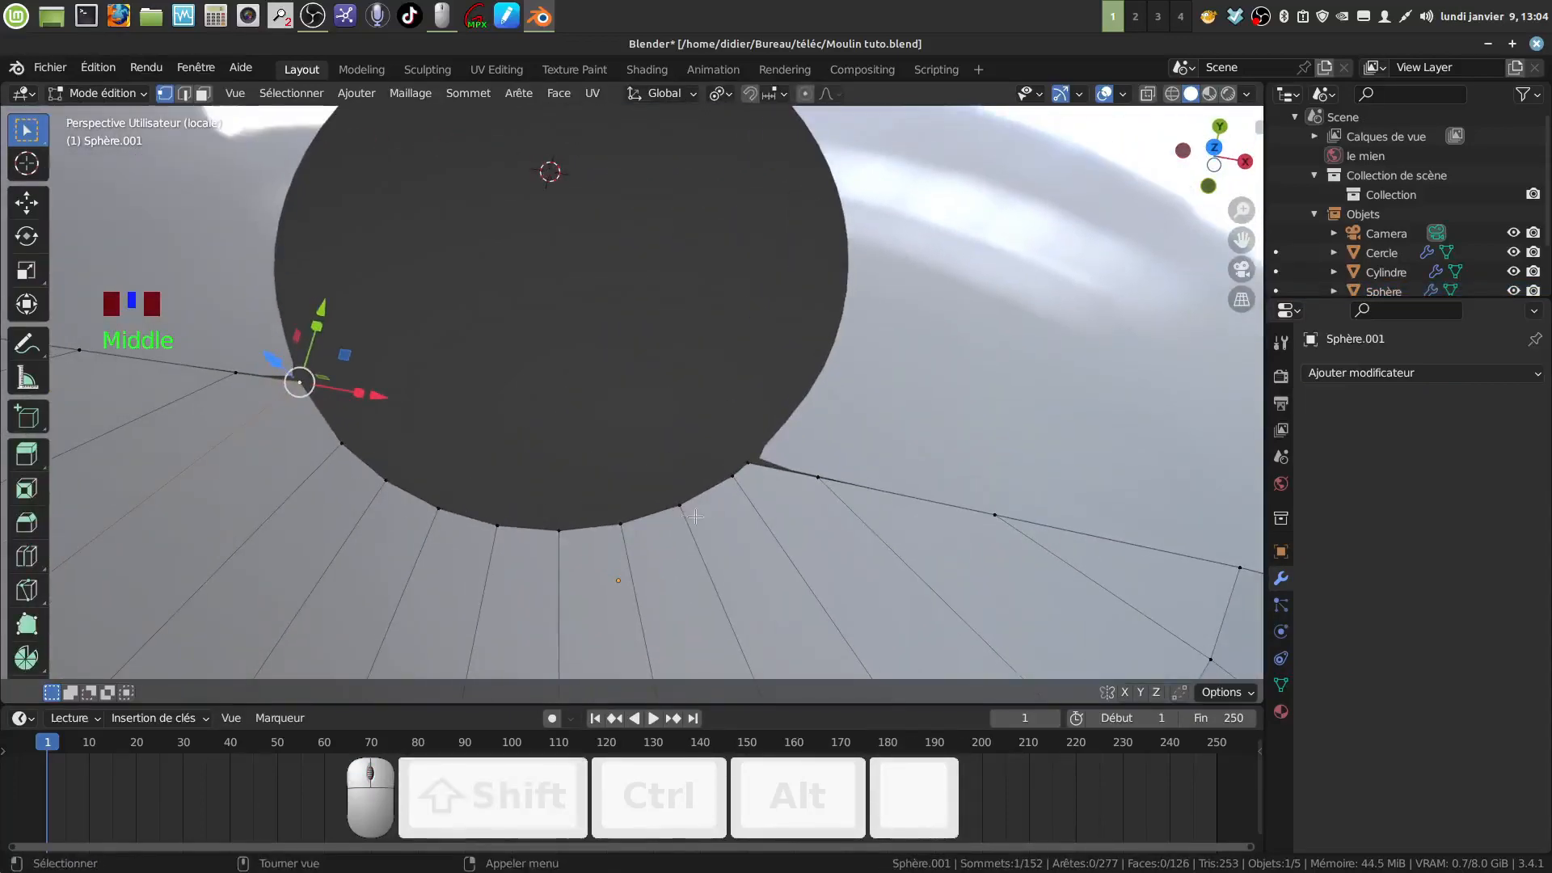
middle_click_drag(696, 516, 675, 475)
scroll(686, 525, "down", 3)
scroll(701, 454, "down", 2)
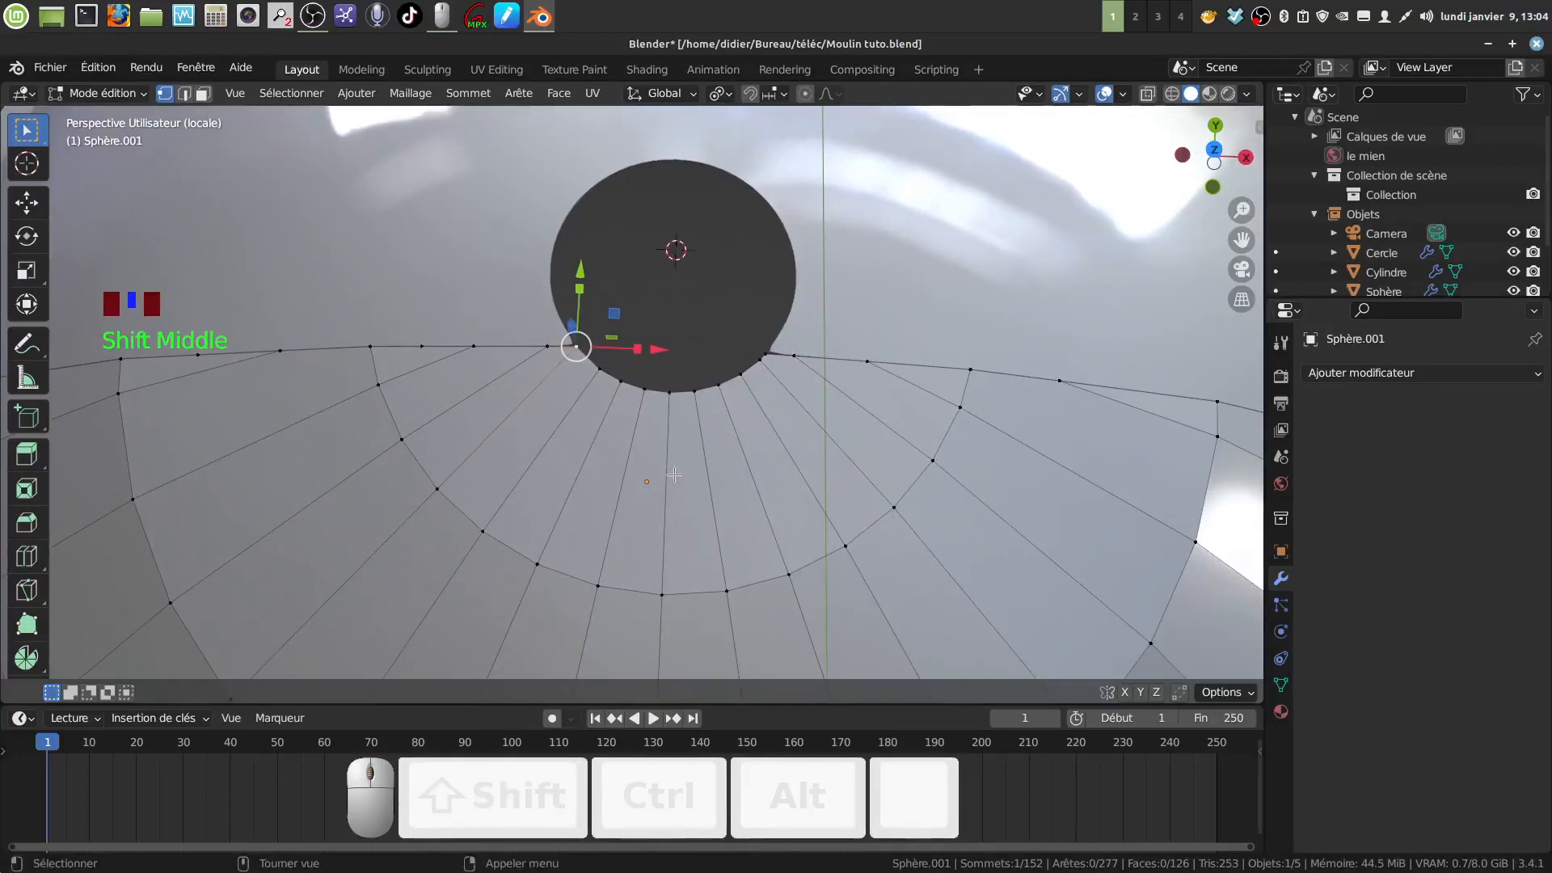
middle_click_drag(674, 474, 670, 462, "shift")
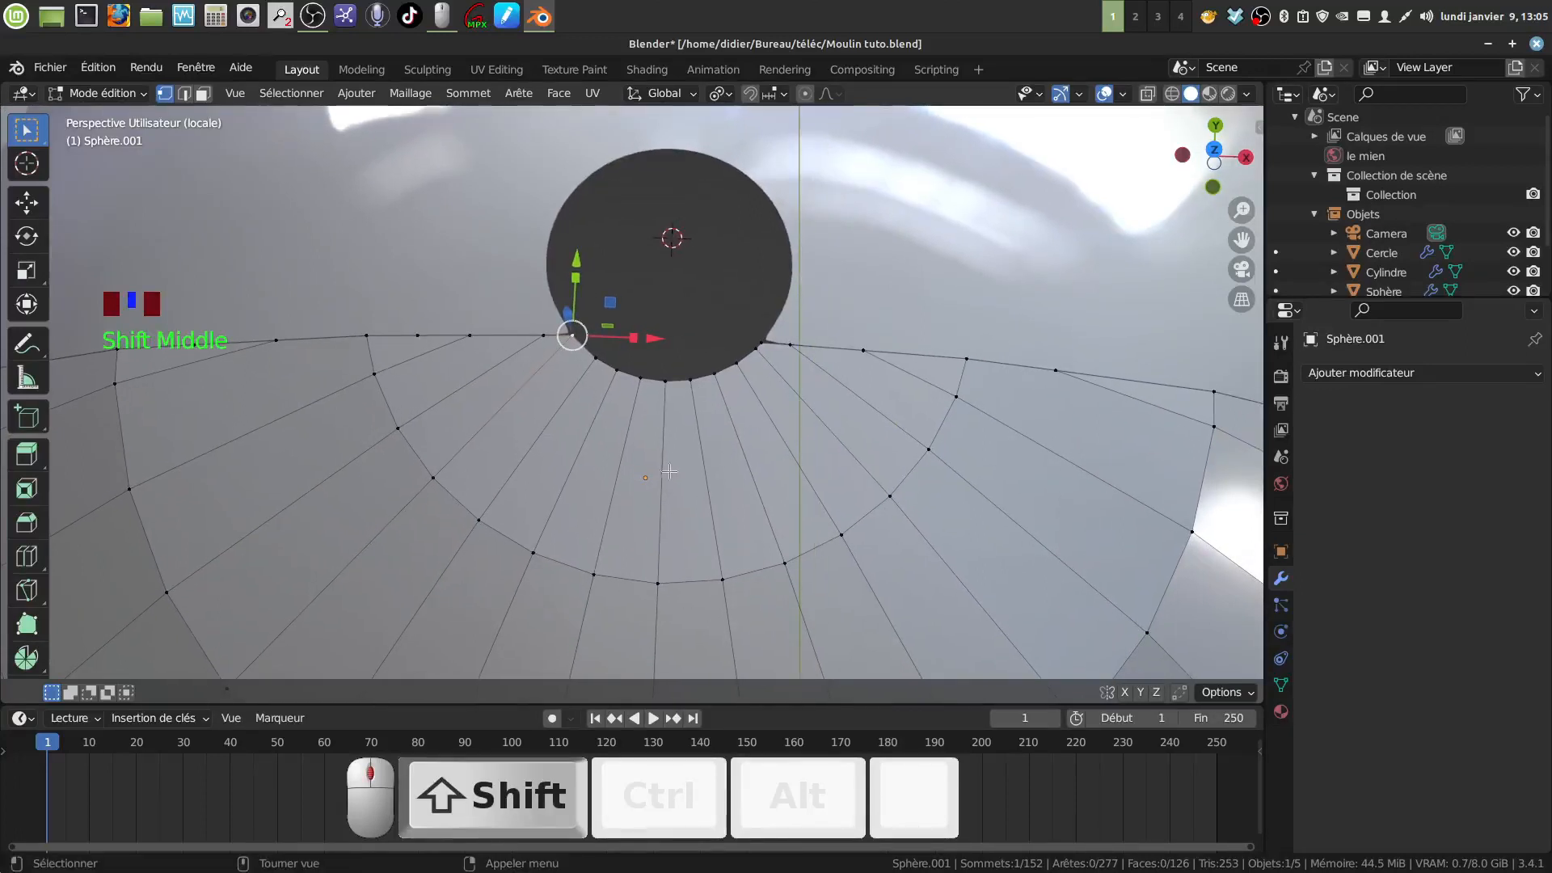
scroll(669, 472, "up", 2)
scroll(738, 430, "down", 4)
key("Tab")
scroll(744, 474, "down", 3)
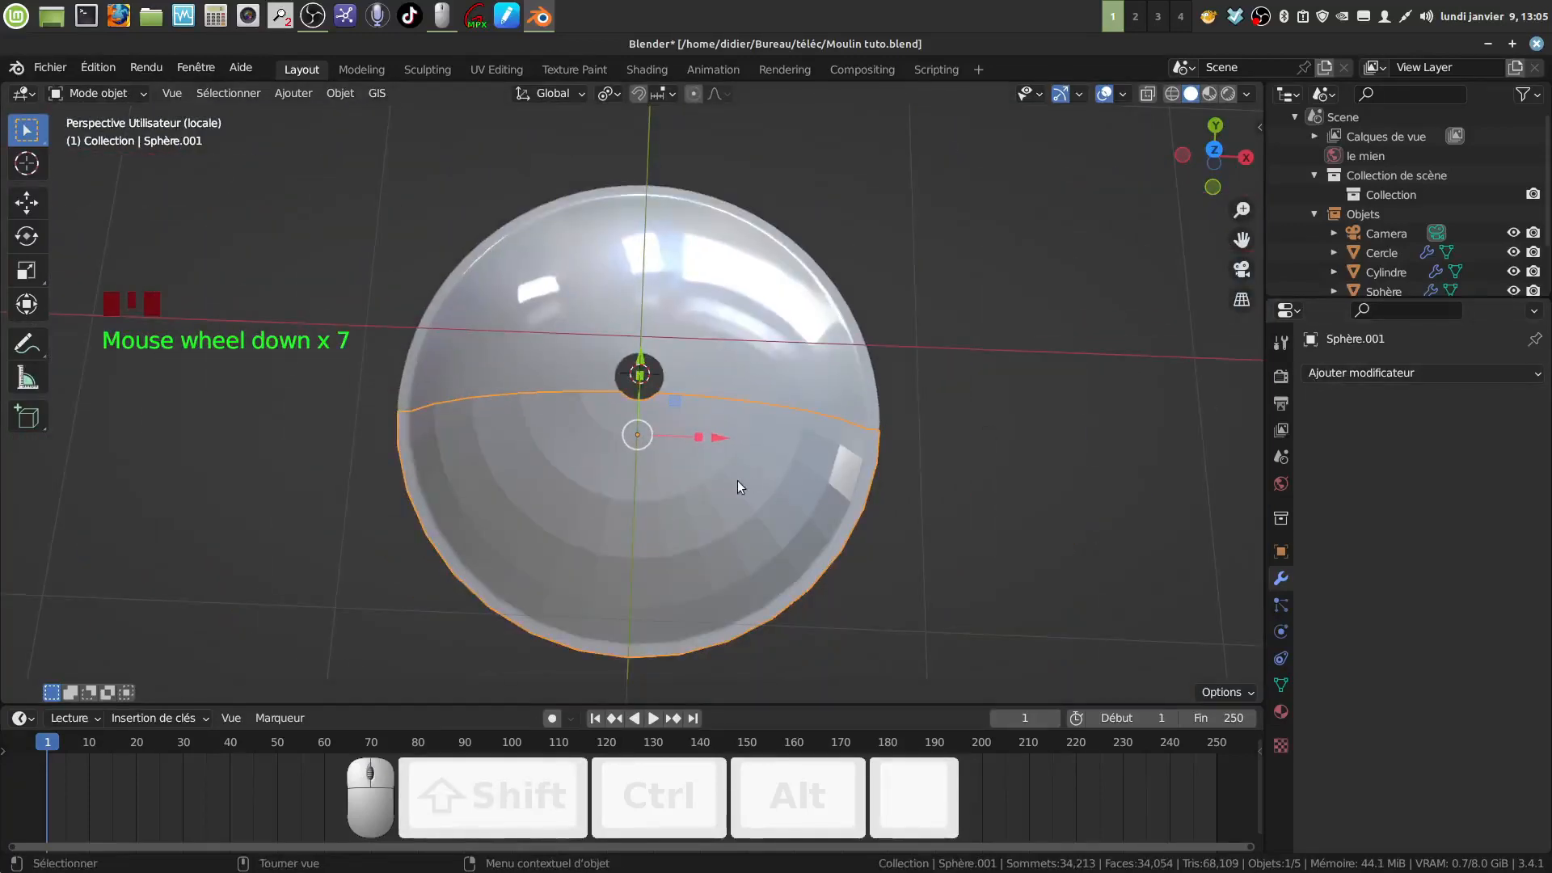
right_click(739, 483)
left_click(738, 482)
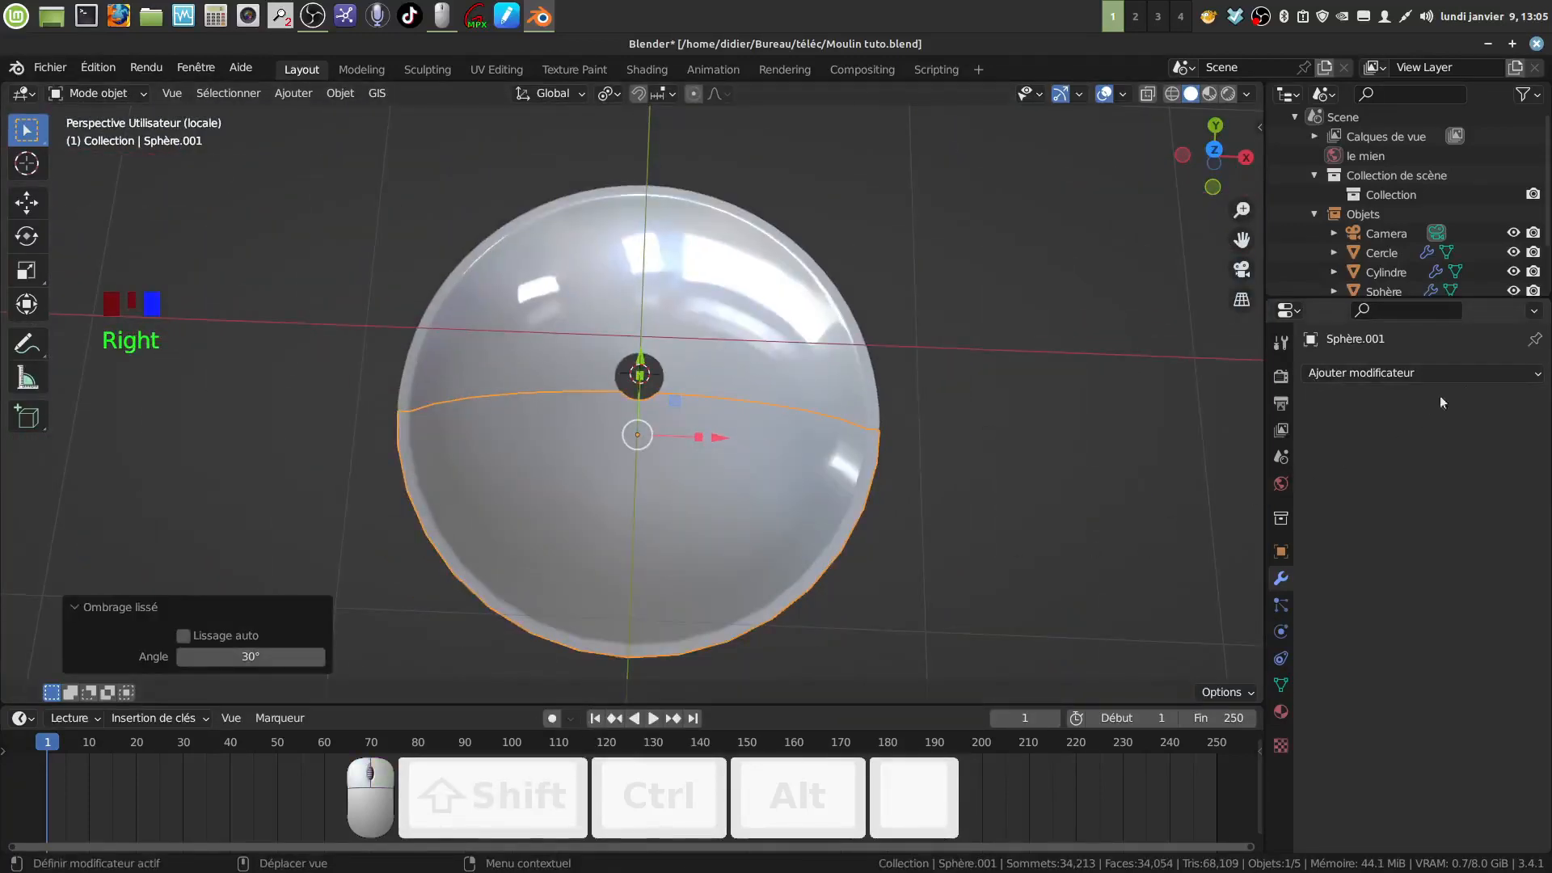
Add a Subdivision Surface modifier to the front lid half and set its viewport level to 2
left_click(1535, 375)
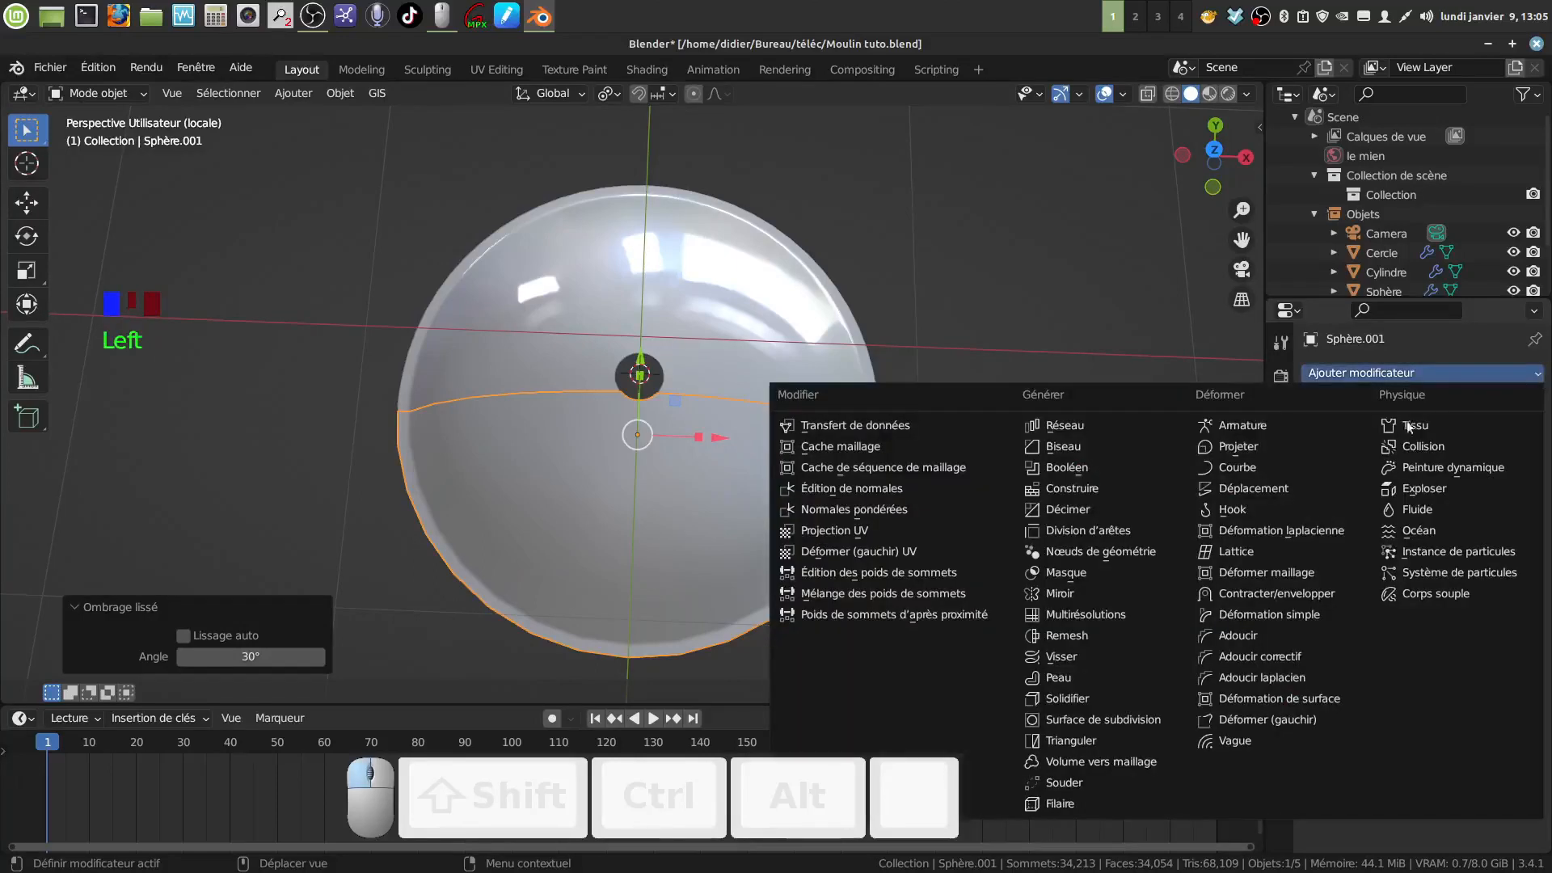
left_click(1125, 719)
left_click(1509, 456)
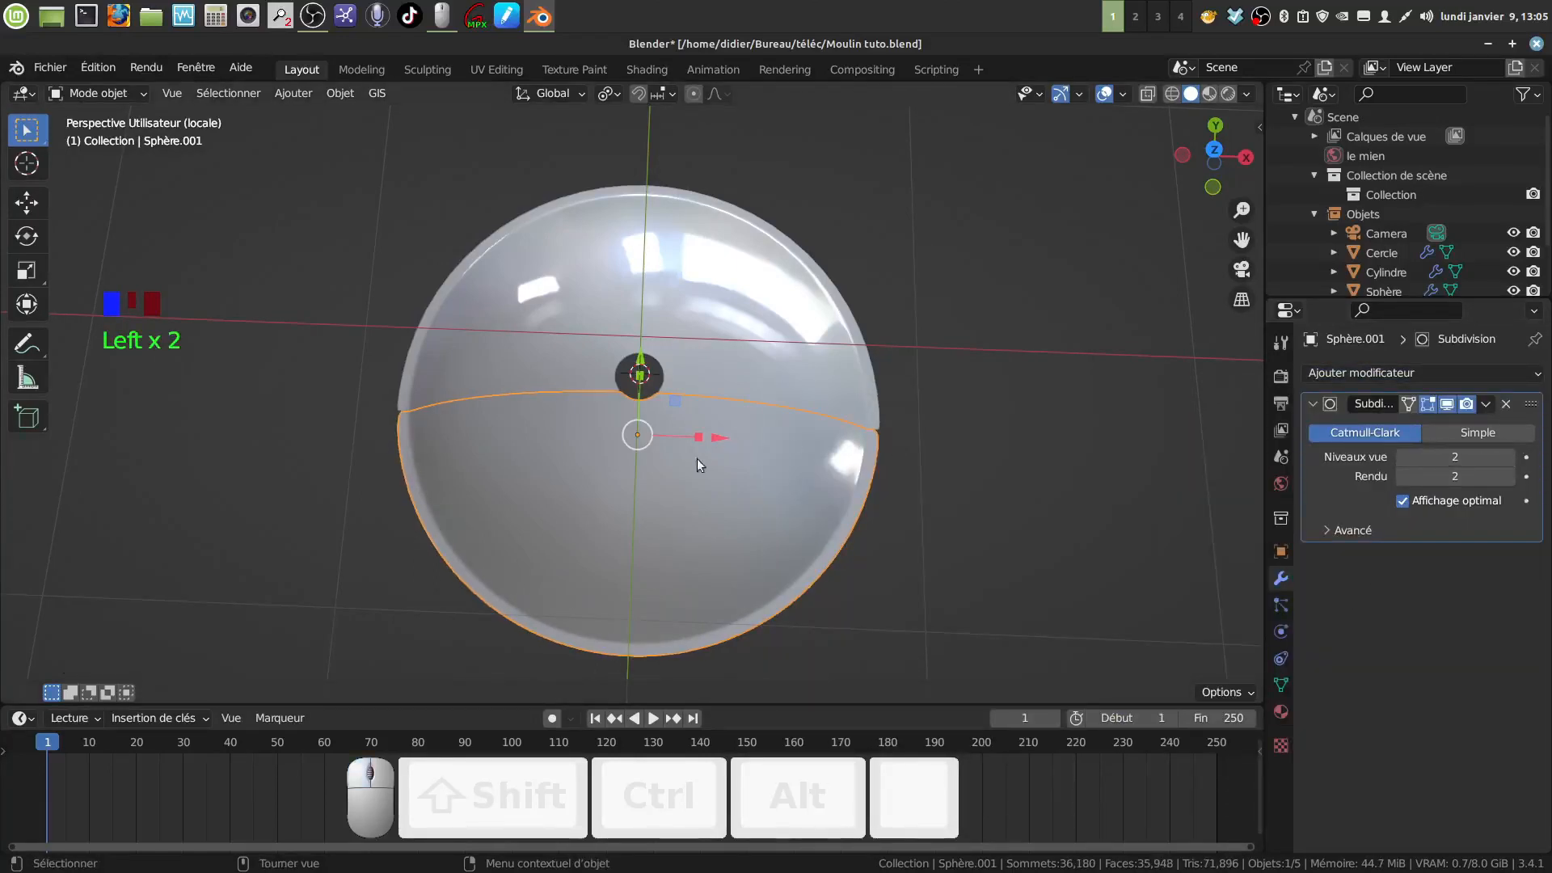
Add a loop cut along the front half's flat rim band and slide it close to the outer edge to sharpen the corners
mouse_move(697, 459)
middle_mouse_down()
mouse_move(663, 507)
mouse_move(685, 487)
middle_mouse_up()
scroll(685, 488, "up", 4)
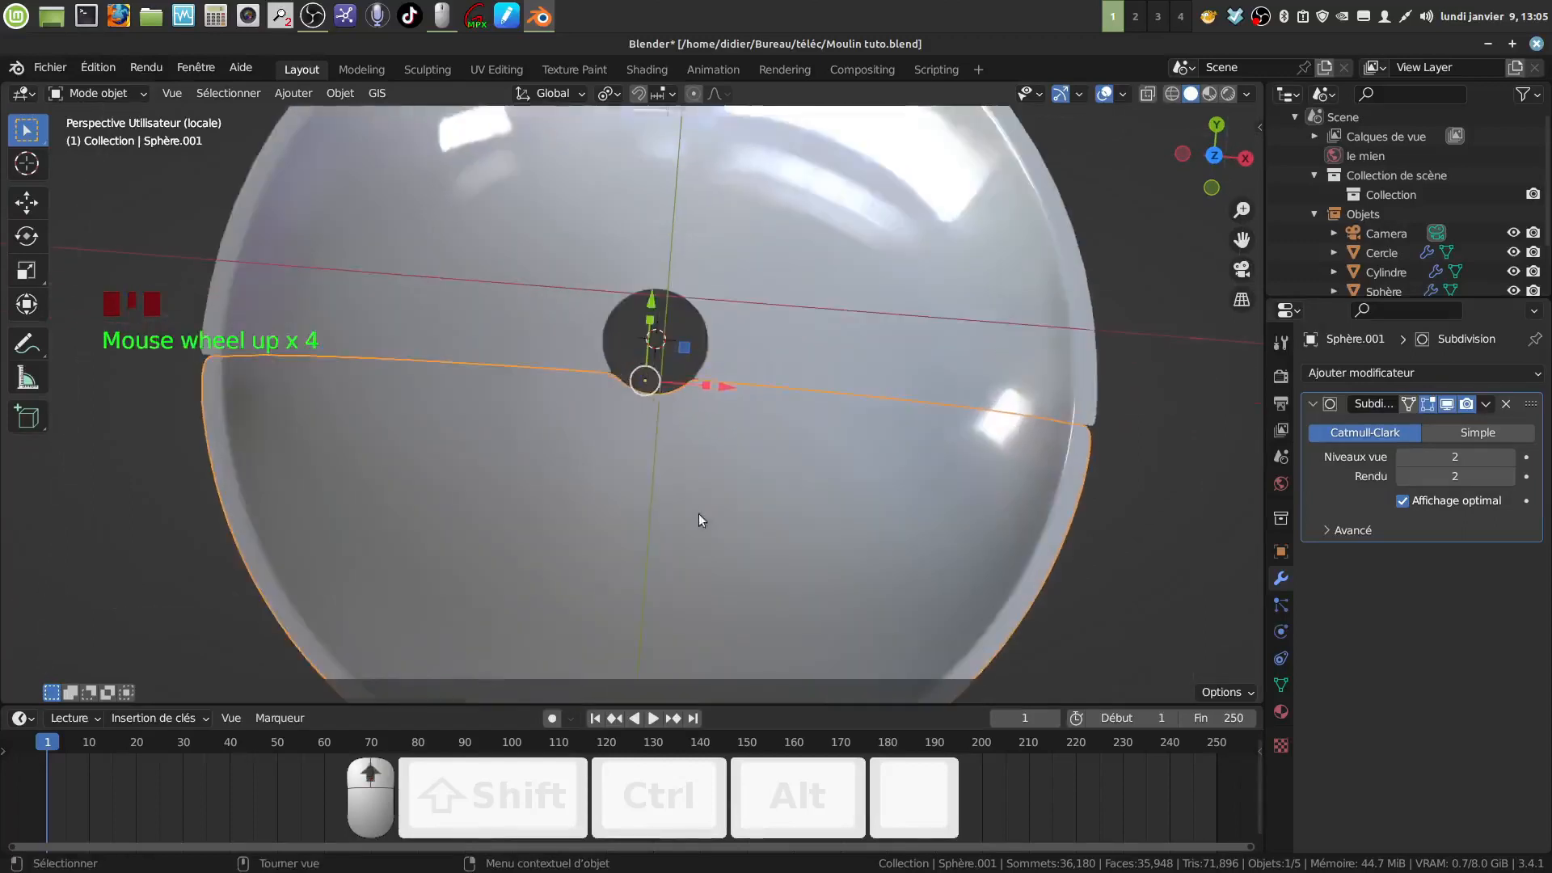
middle_click_drag(702, 423, 366, 358, "shift")
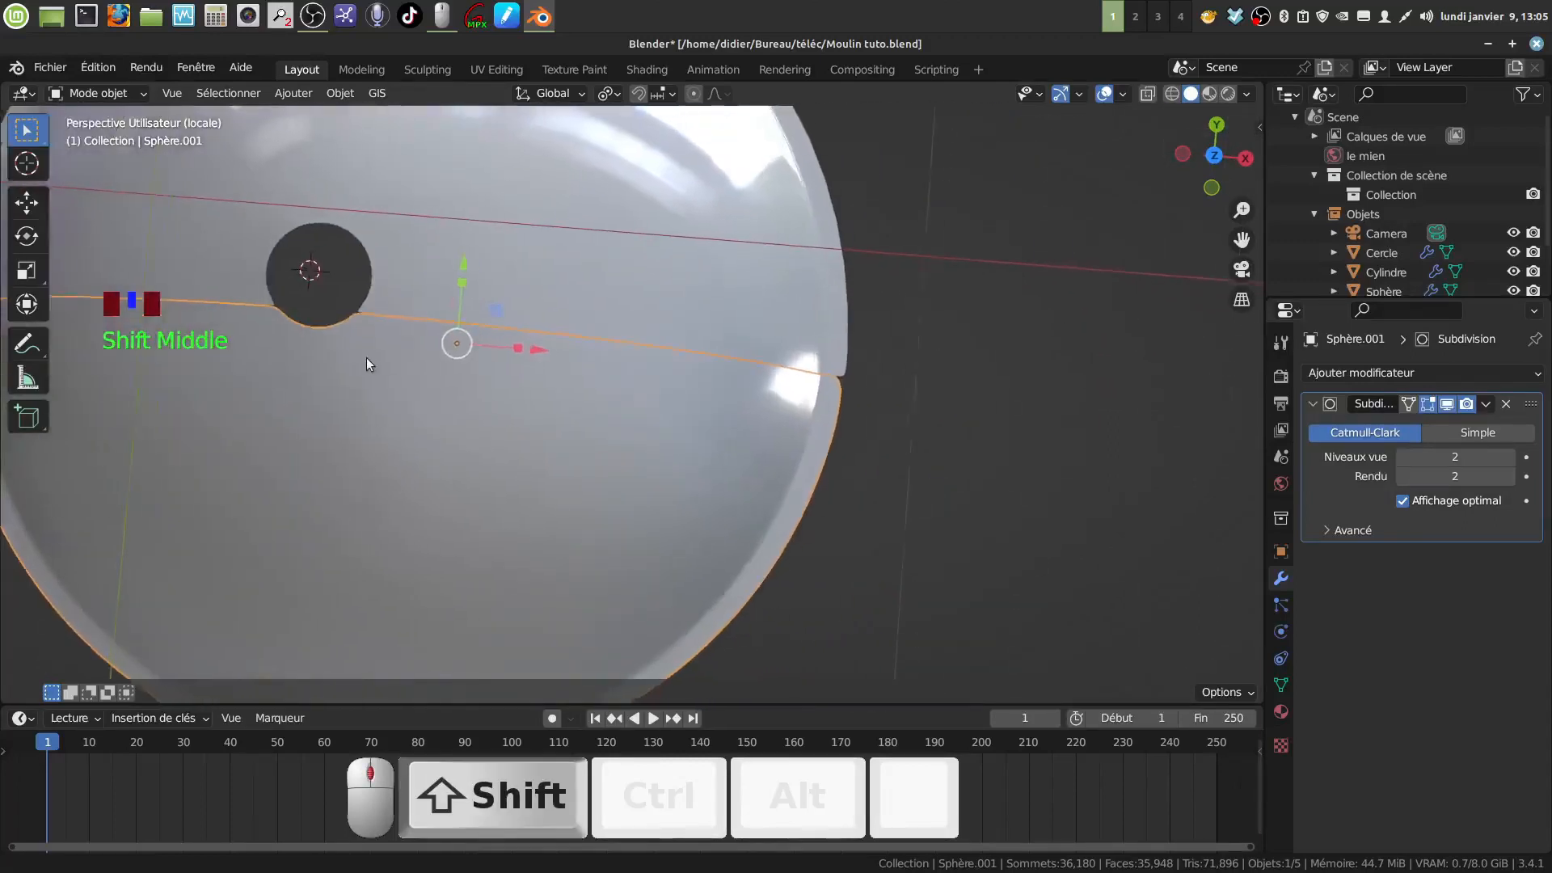
middle_click_drag(643, 430, 597, 420)
middle_click_drag(530, 370, 348, 258, "shift")
scroll(600, 401, "up", 3)
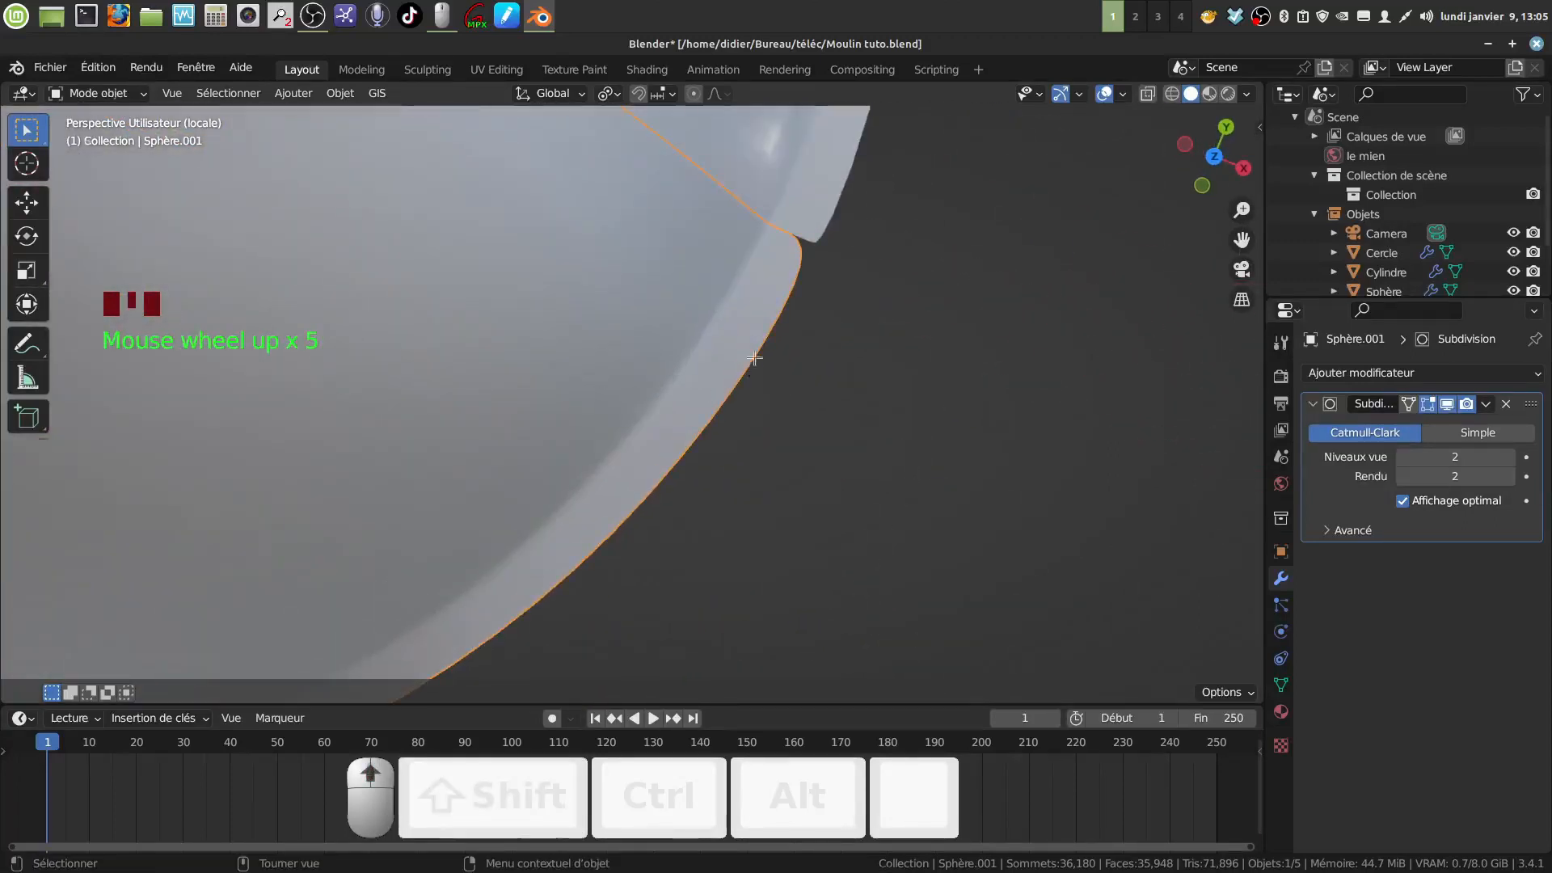
key("Tab")
key("ctrl")
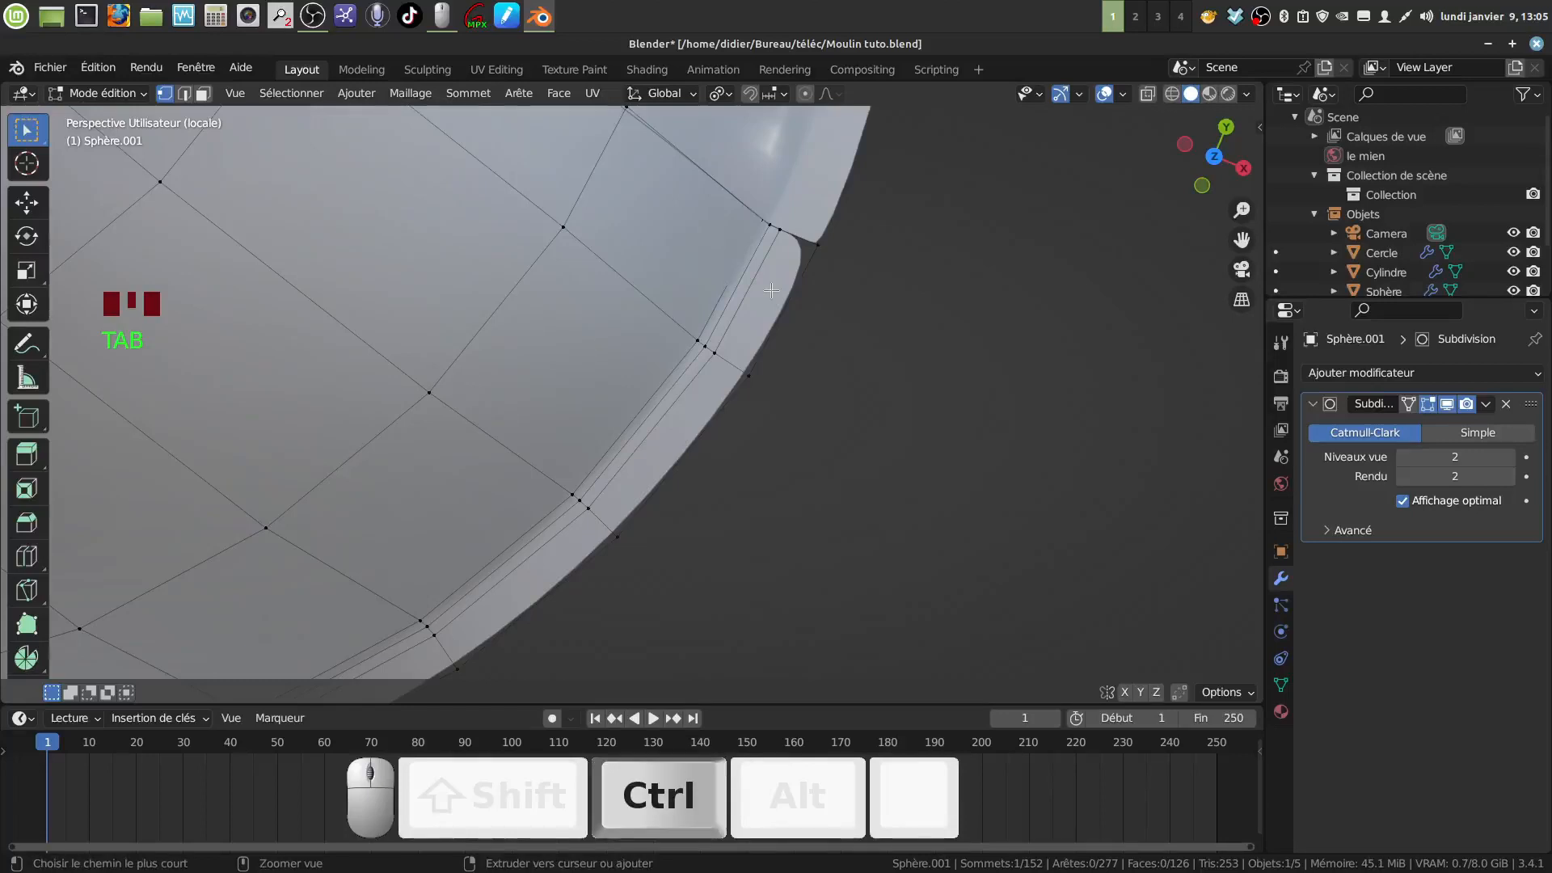
key("ctrl+r")
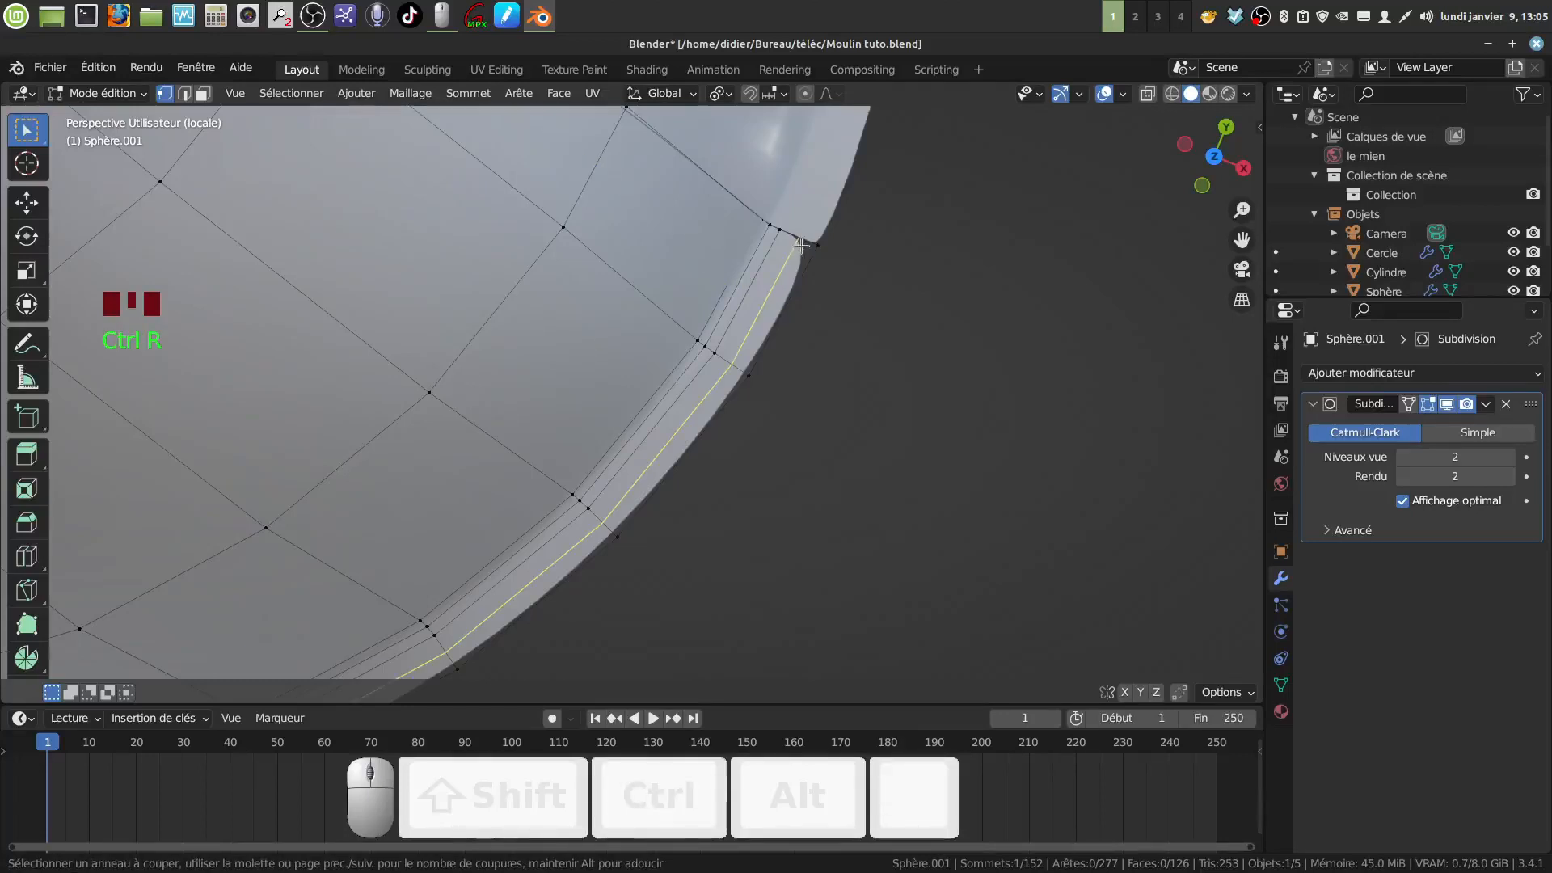
left_click(801, 245)
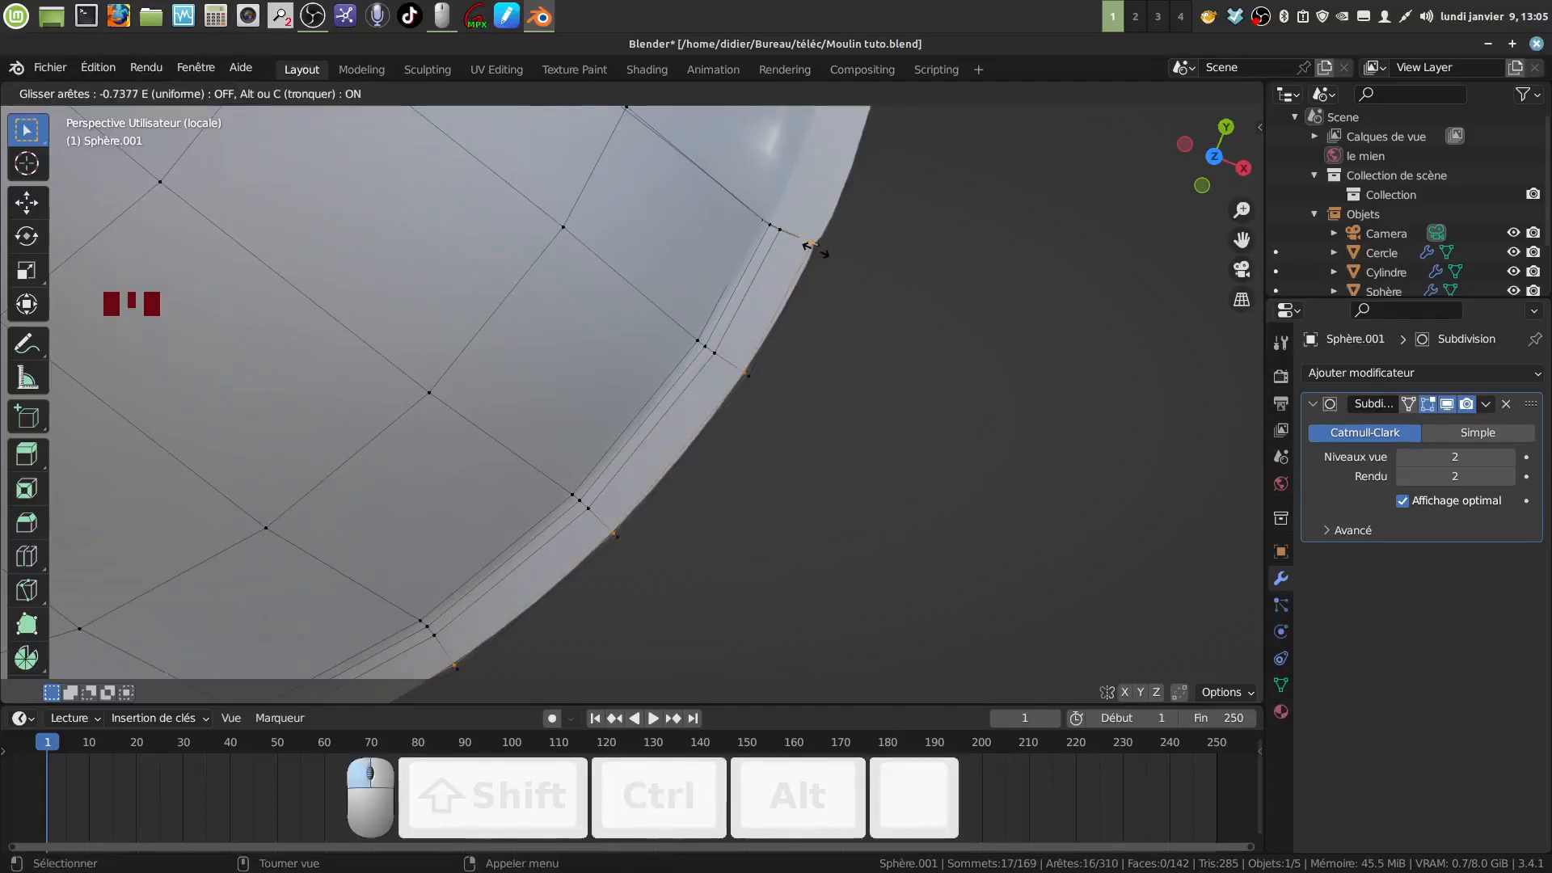
left_click(809, 245)
scroll(680, 448, "down", 3)
key("Tab")
Examine the front lid half's smoothed shape, its mesh and its seam with the back half from the side
middle_click_drag(680, 448, 612, 401)
scroll(619, 373, "down", 3)
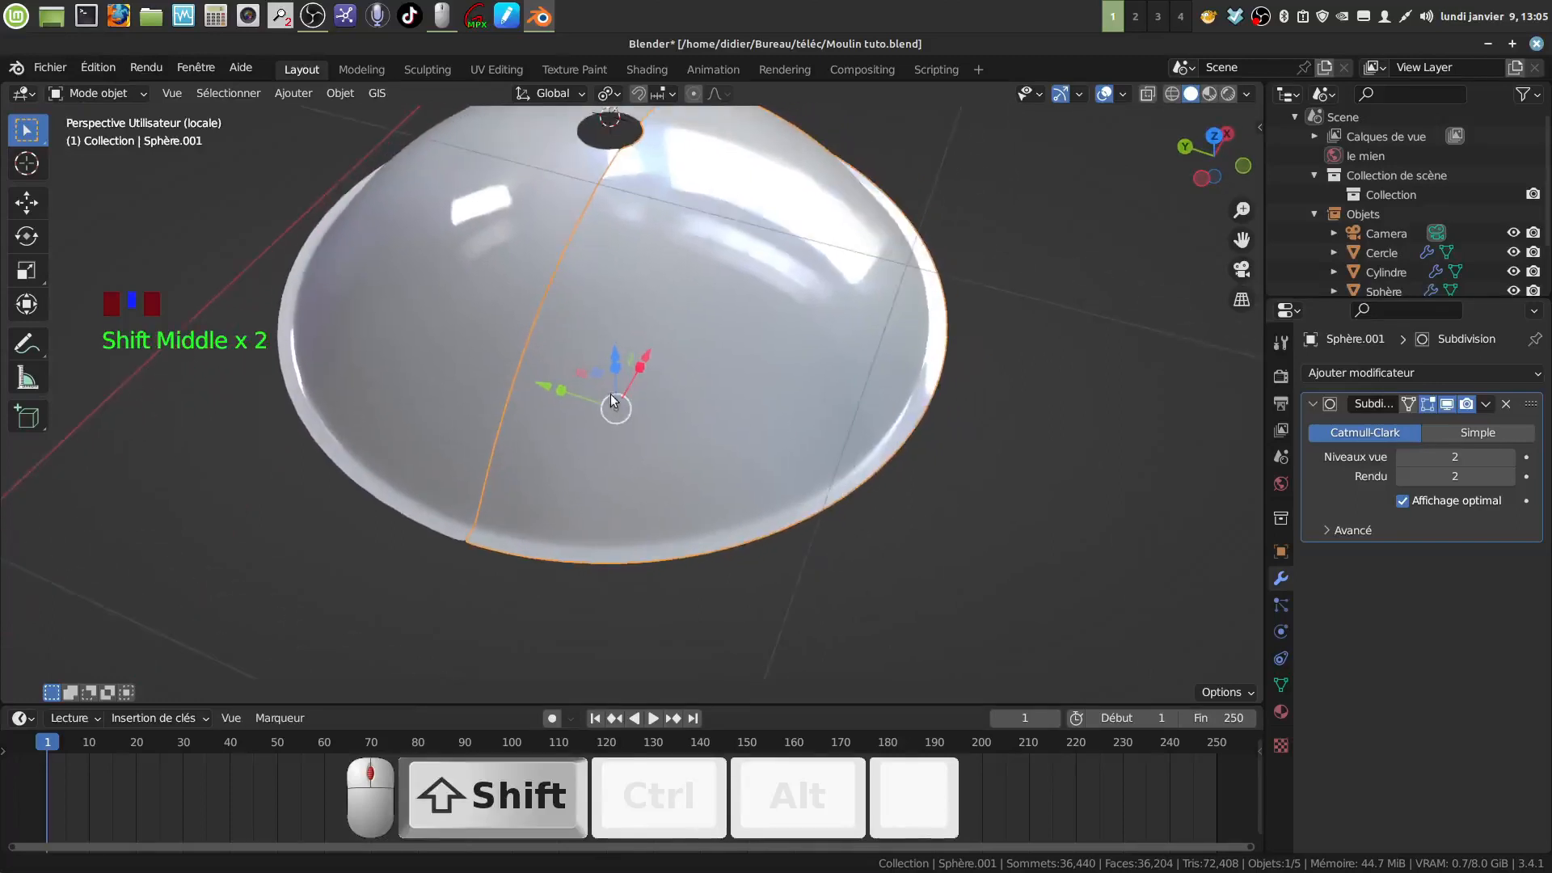
scroll(667, 454, "up", 3)
mouse_move(666, 454)
middle_mouse_down()
mouse_move(637, 427)
mouse_move(661, 480)
middle_mouse_up()
key("Tab")
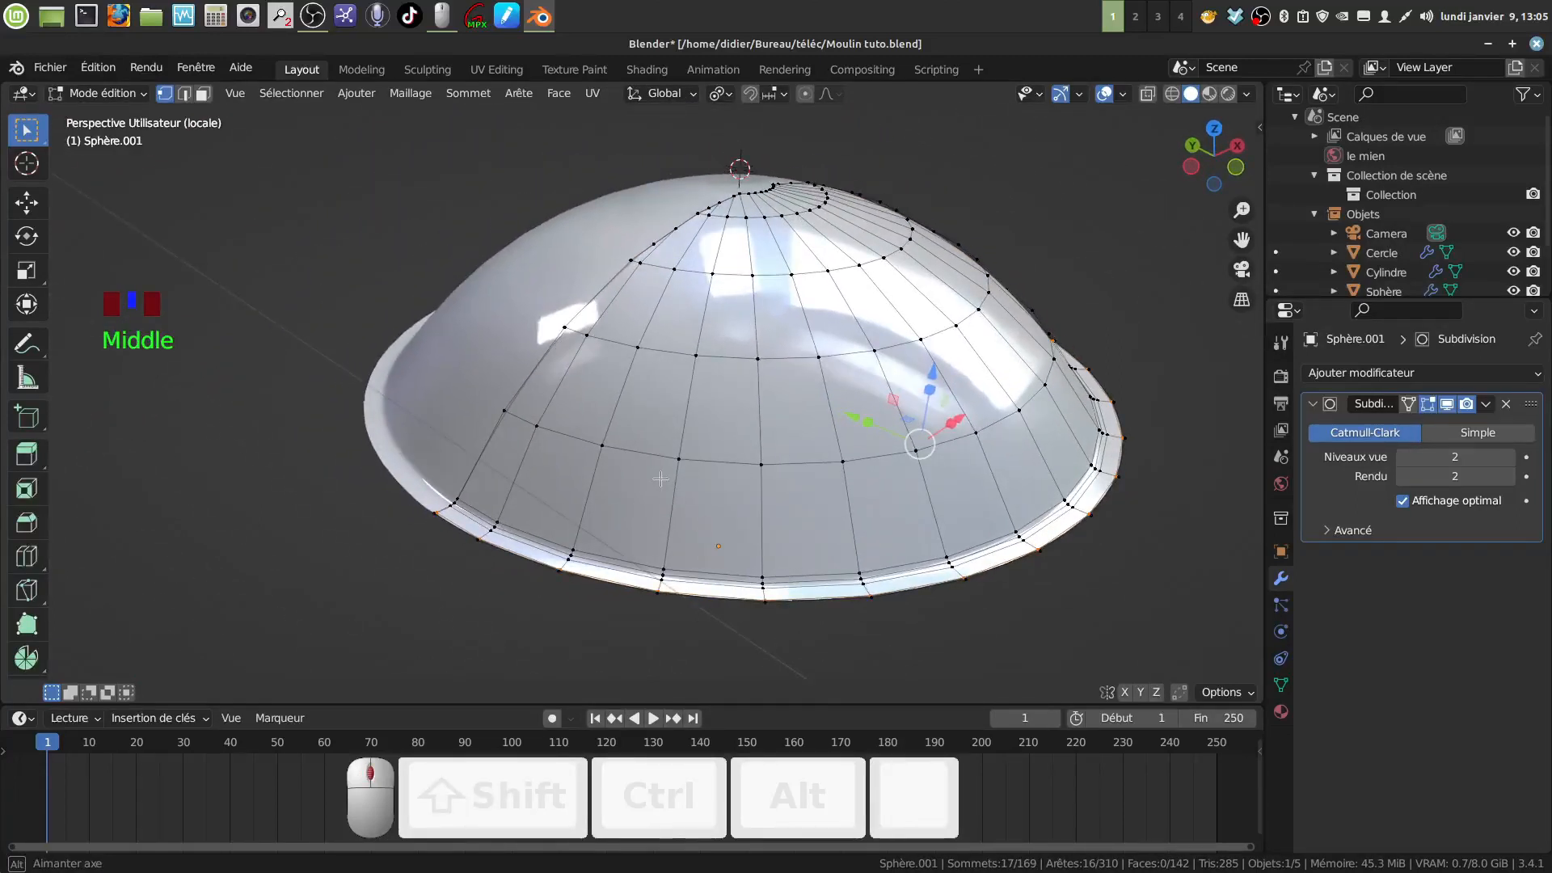
middle_click_drag(662, 478, 631, 478)
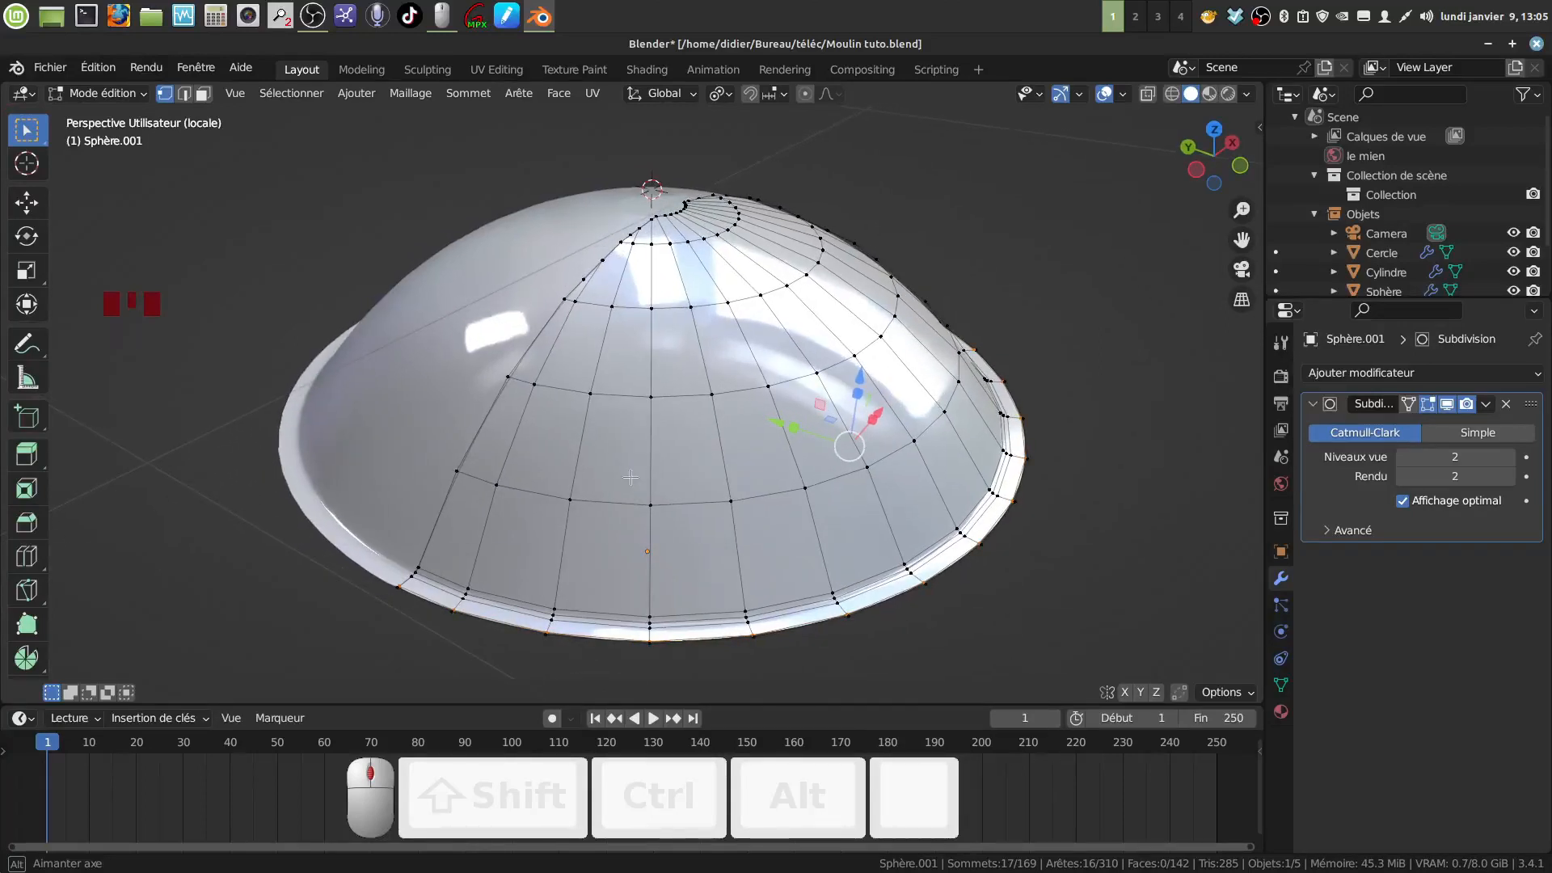
middle_click_drag(631, 478, 624, 452, "shift")
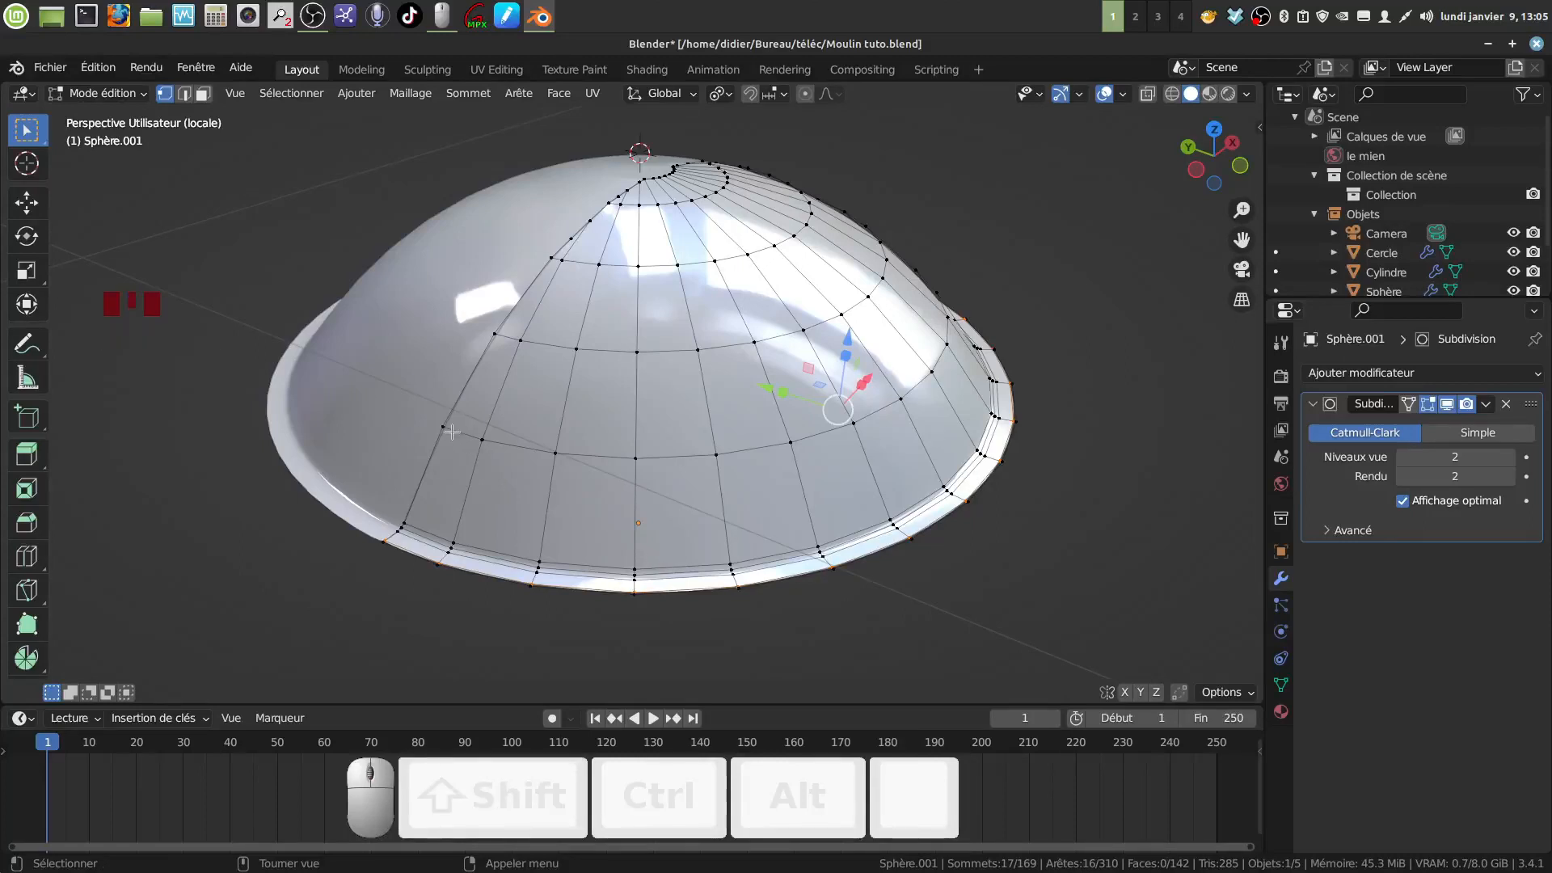
key("Tab")
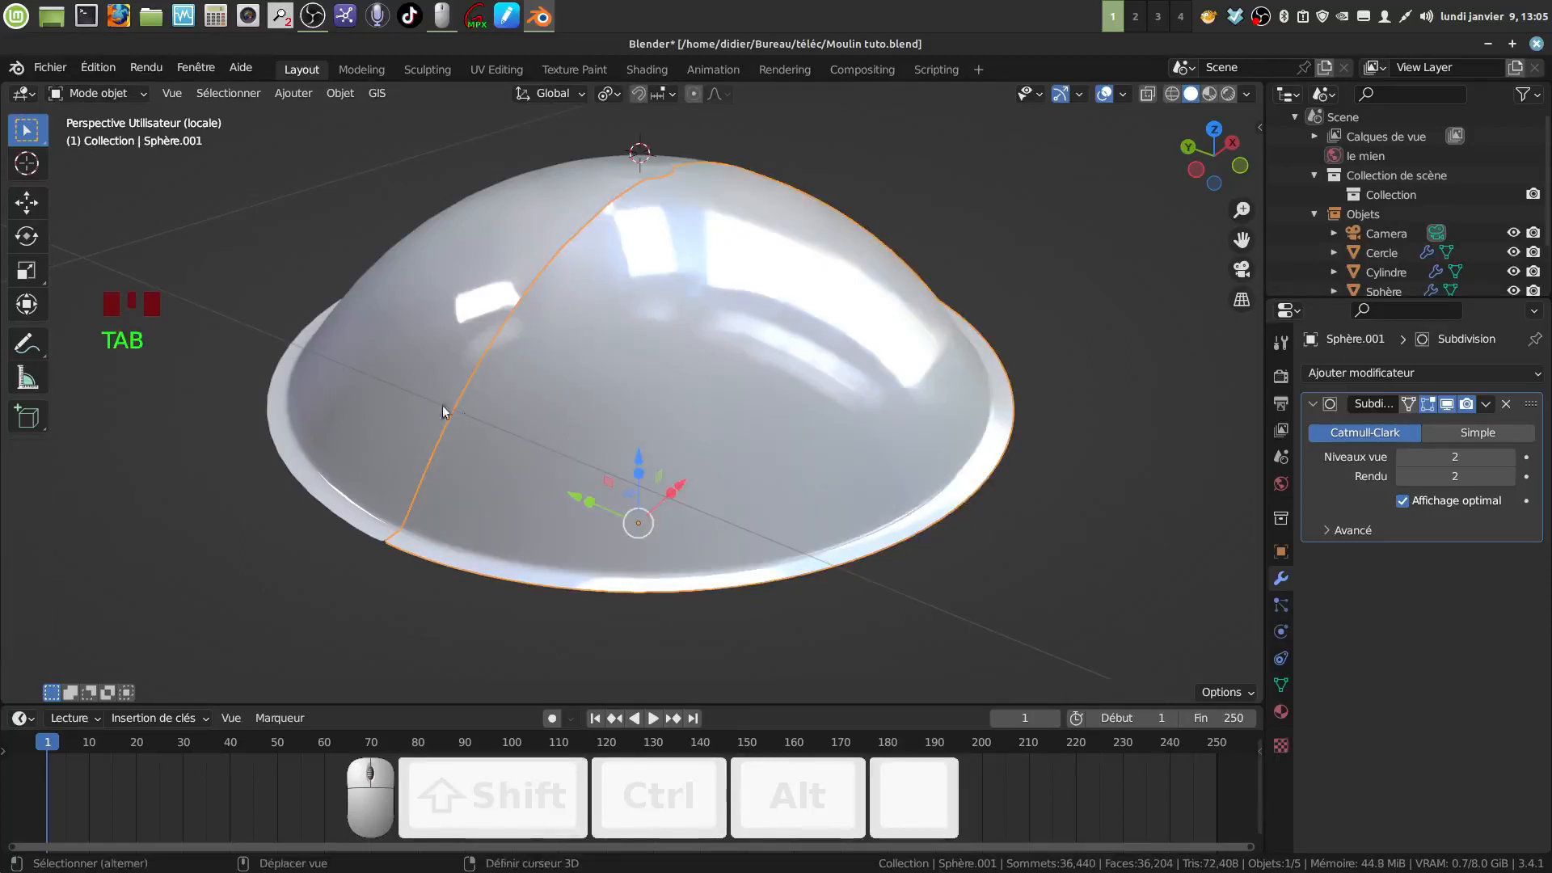
Join the front lid half with the back lid half into one object, keeping the back half active
left_click(418, 399, "shift")
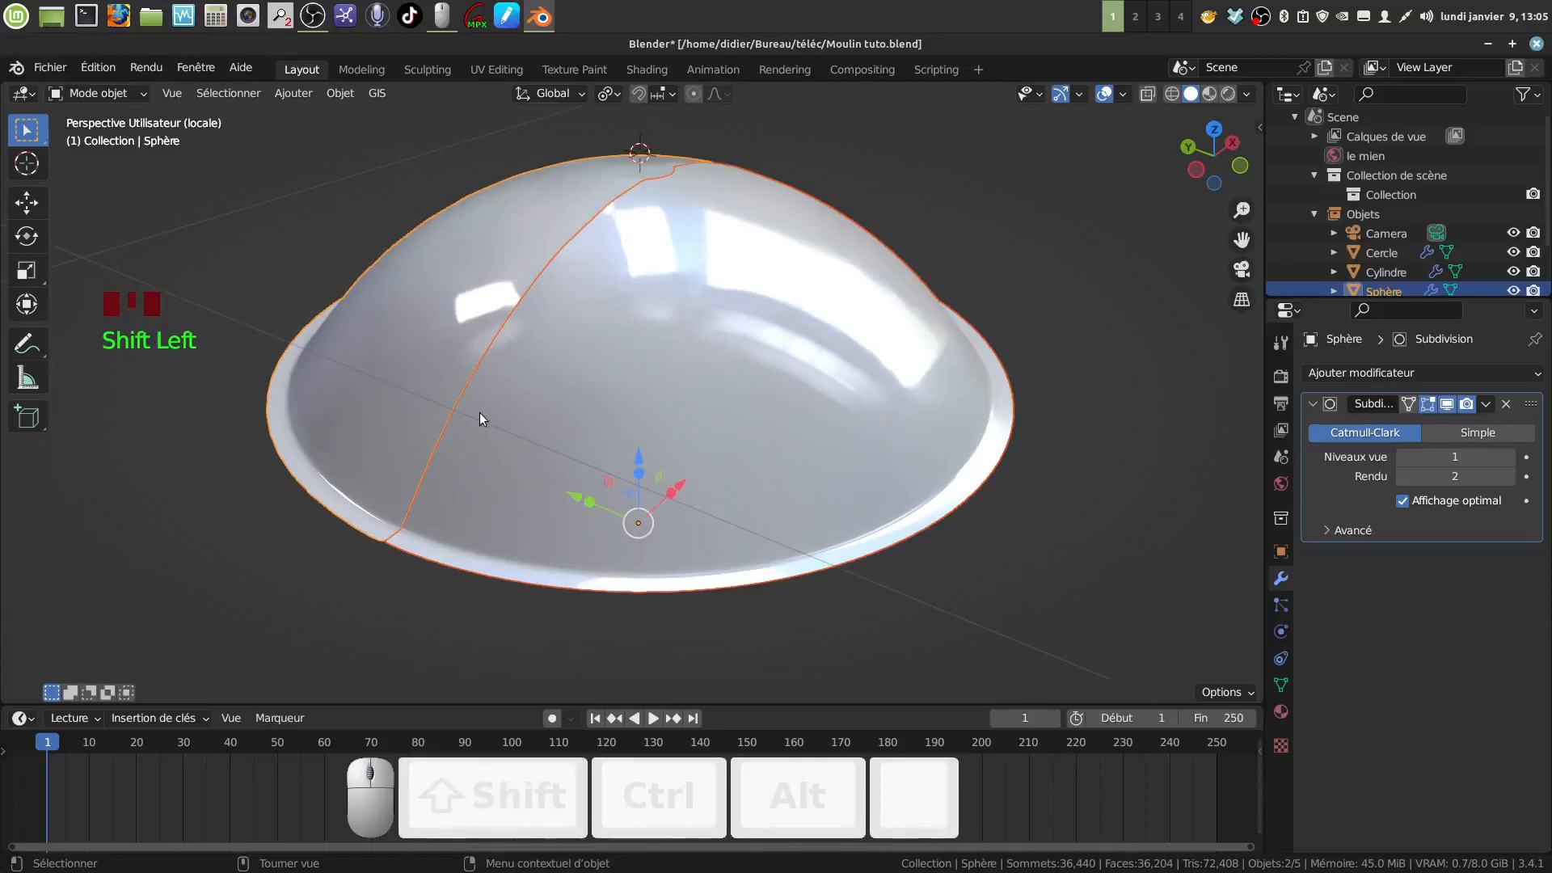
right_click(588, 396)
left_click(573, 458)
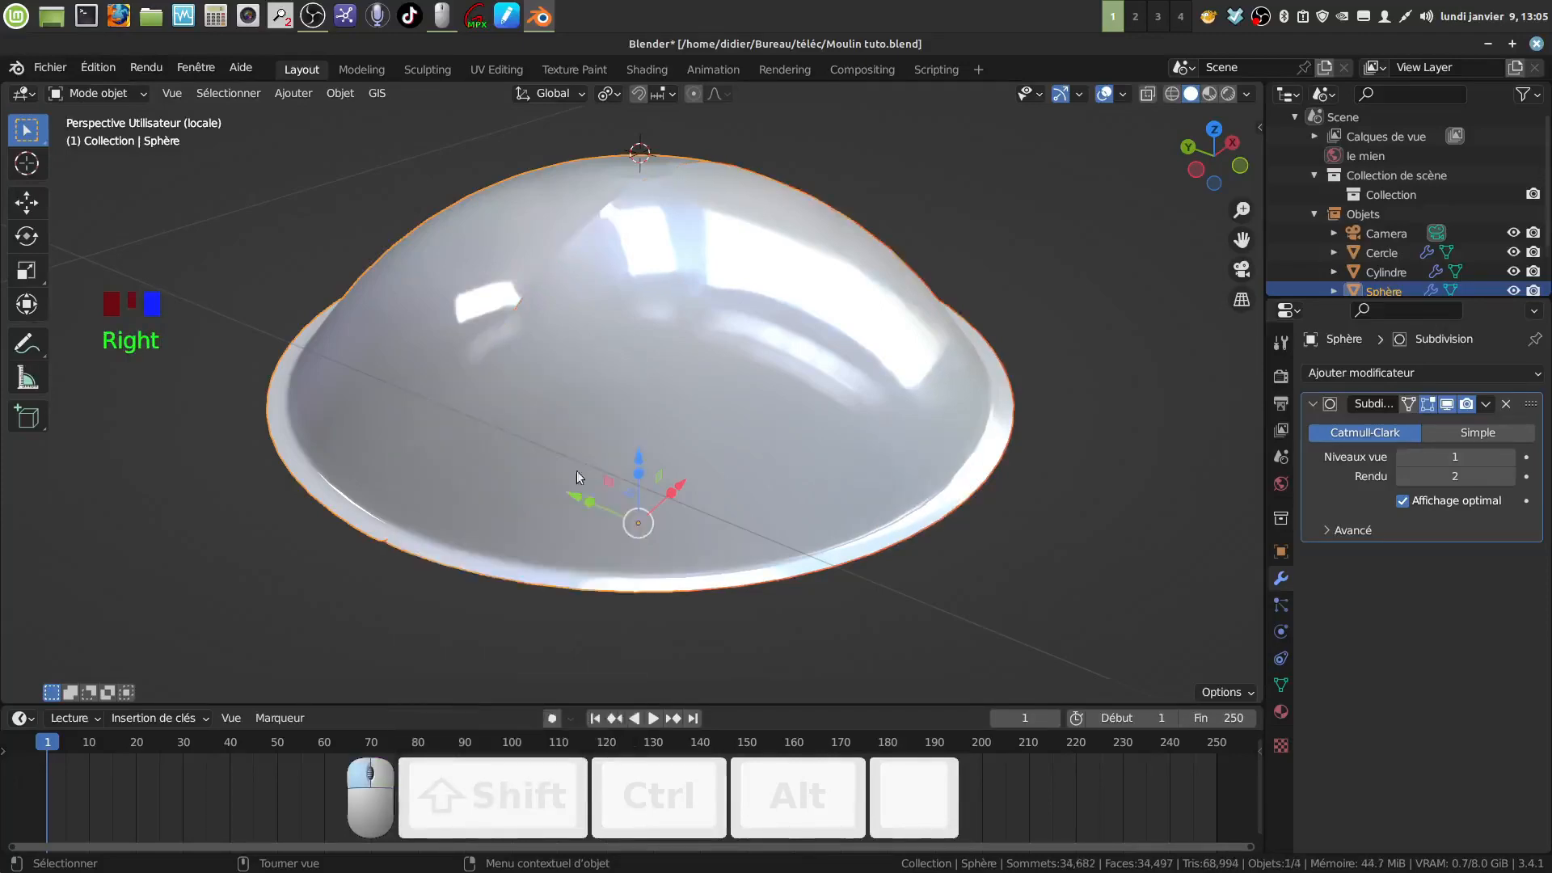
Select the outer edge loops of the flat rim all the way around both halves of the joined lid
middle_click_drag(586, 503, 602, 550, "shift")
key("Tab")
scroll(589, 606, "up", 1)
middle_click_drag(590, 606, 640, 469, "shift")
scroll(734, 563, "up", 4)
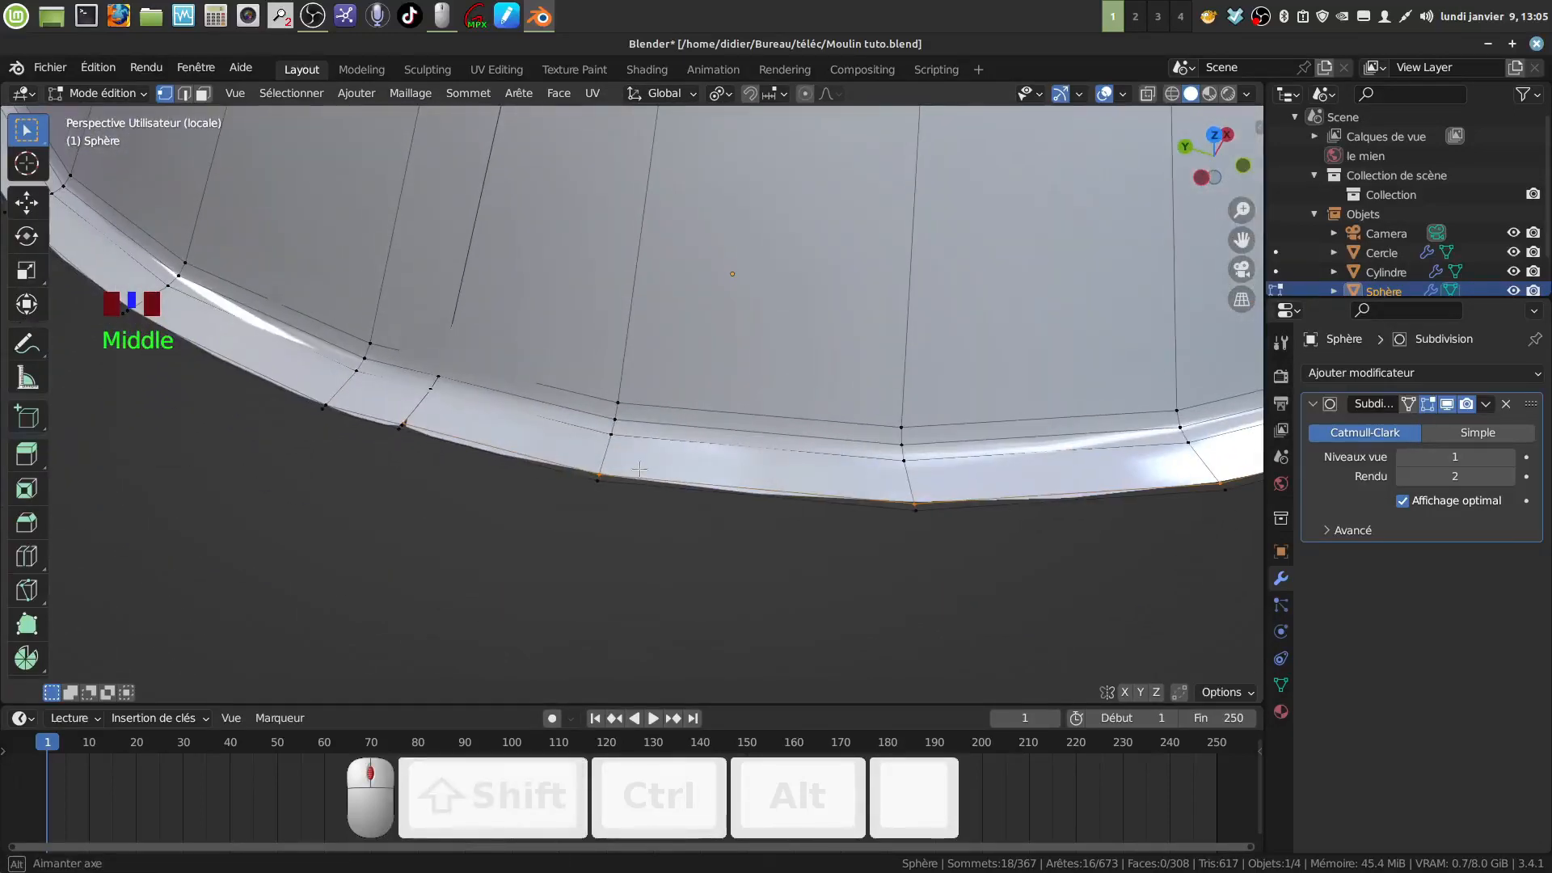
scroll(598, 492, "up", 1, "shift")
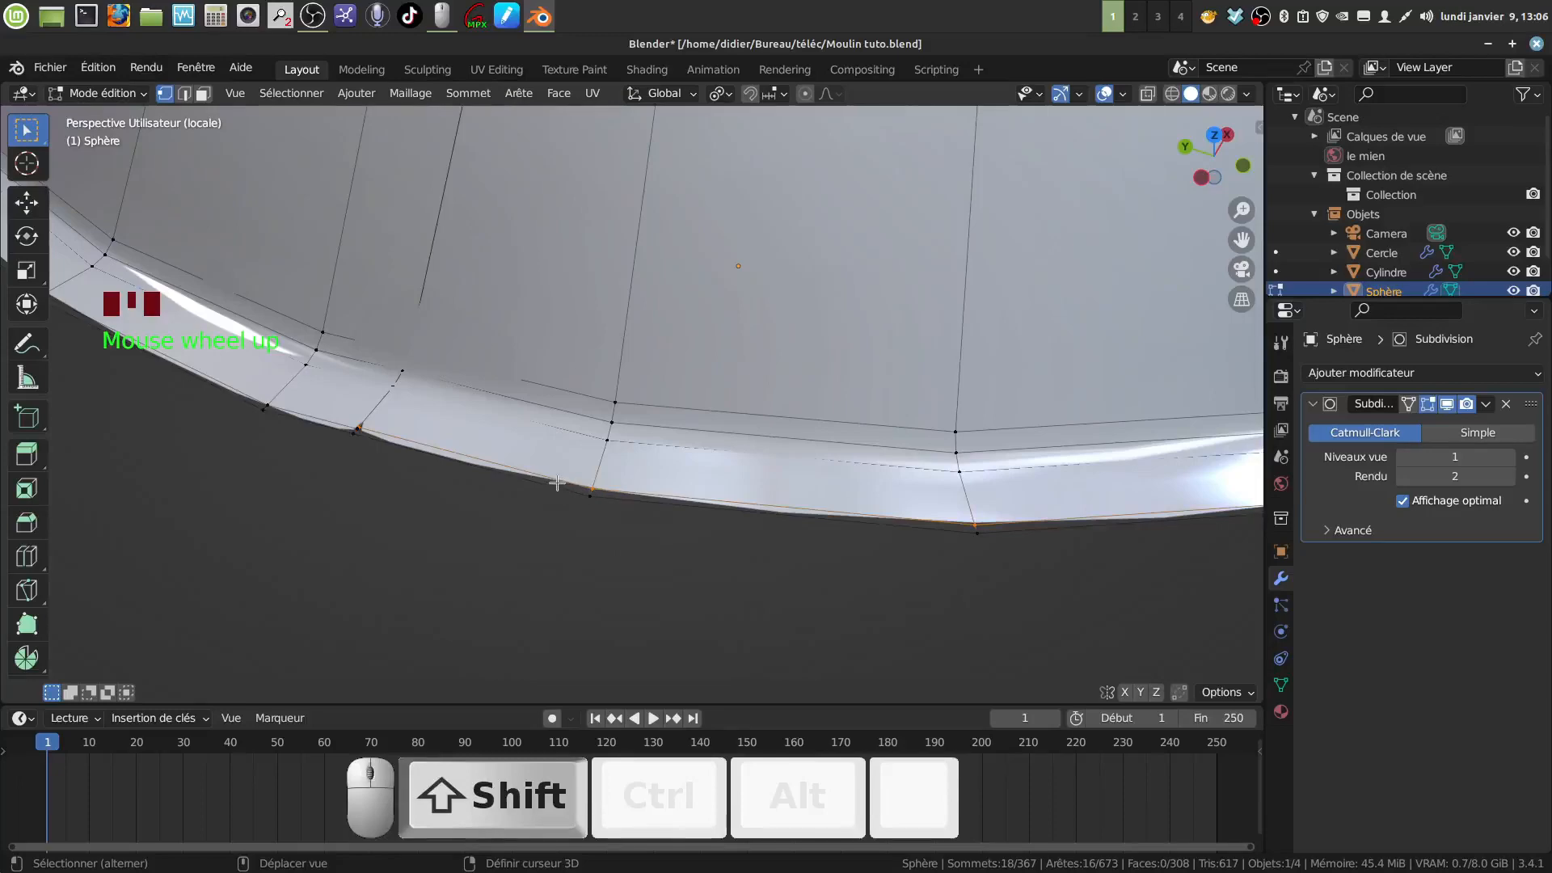
left_click(557, 484, "alt+shift")
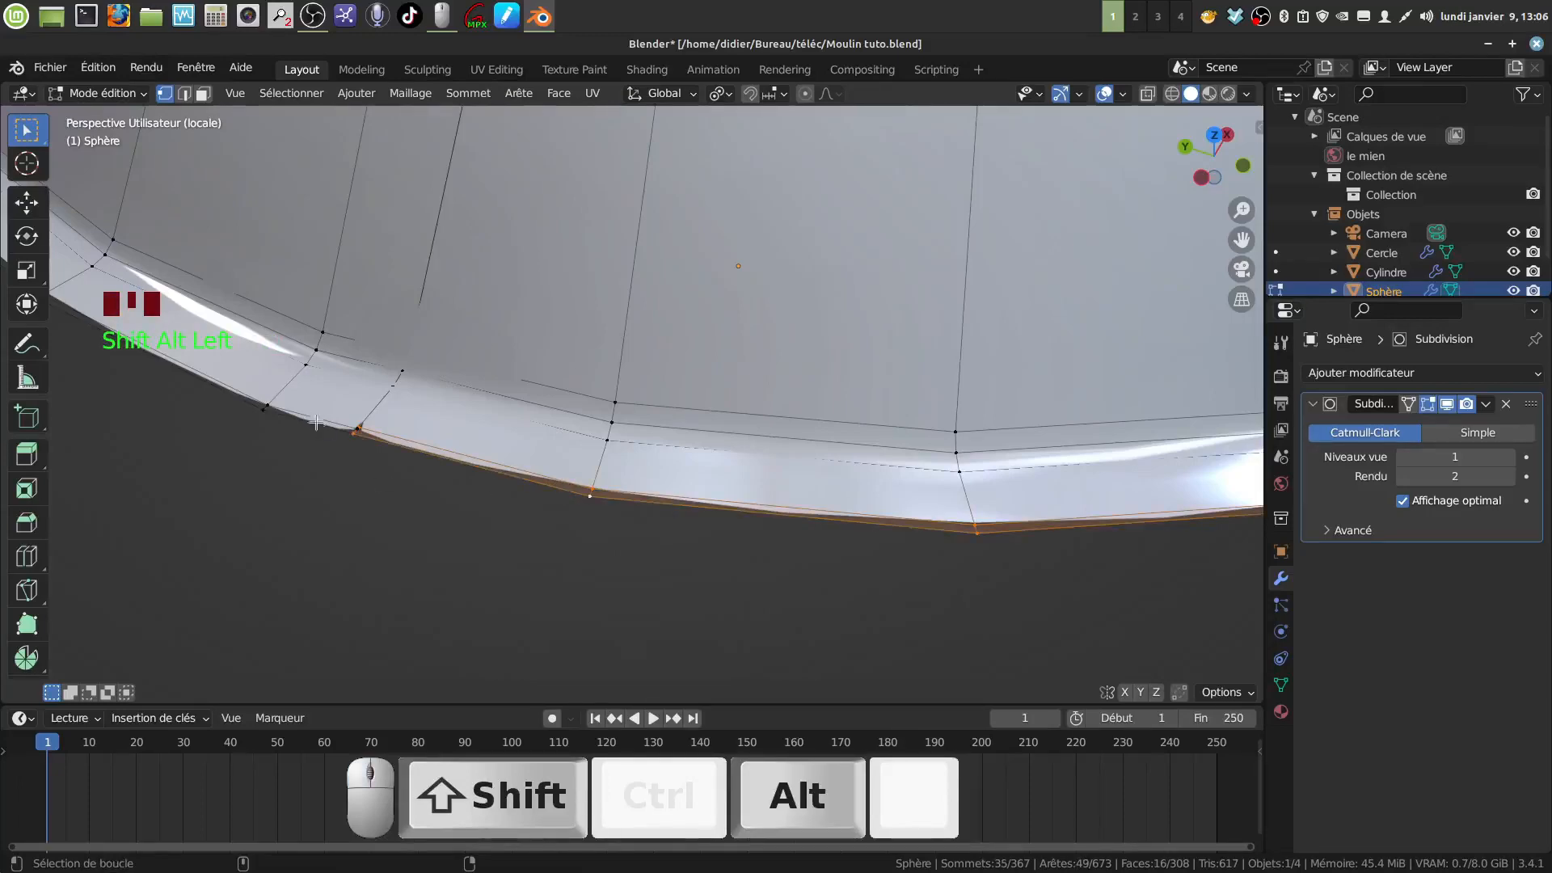
left_click(306, 424, "alt+shift")
scroll(442, 465, "down", 9)
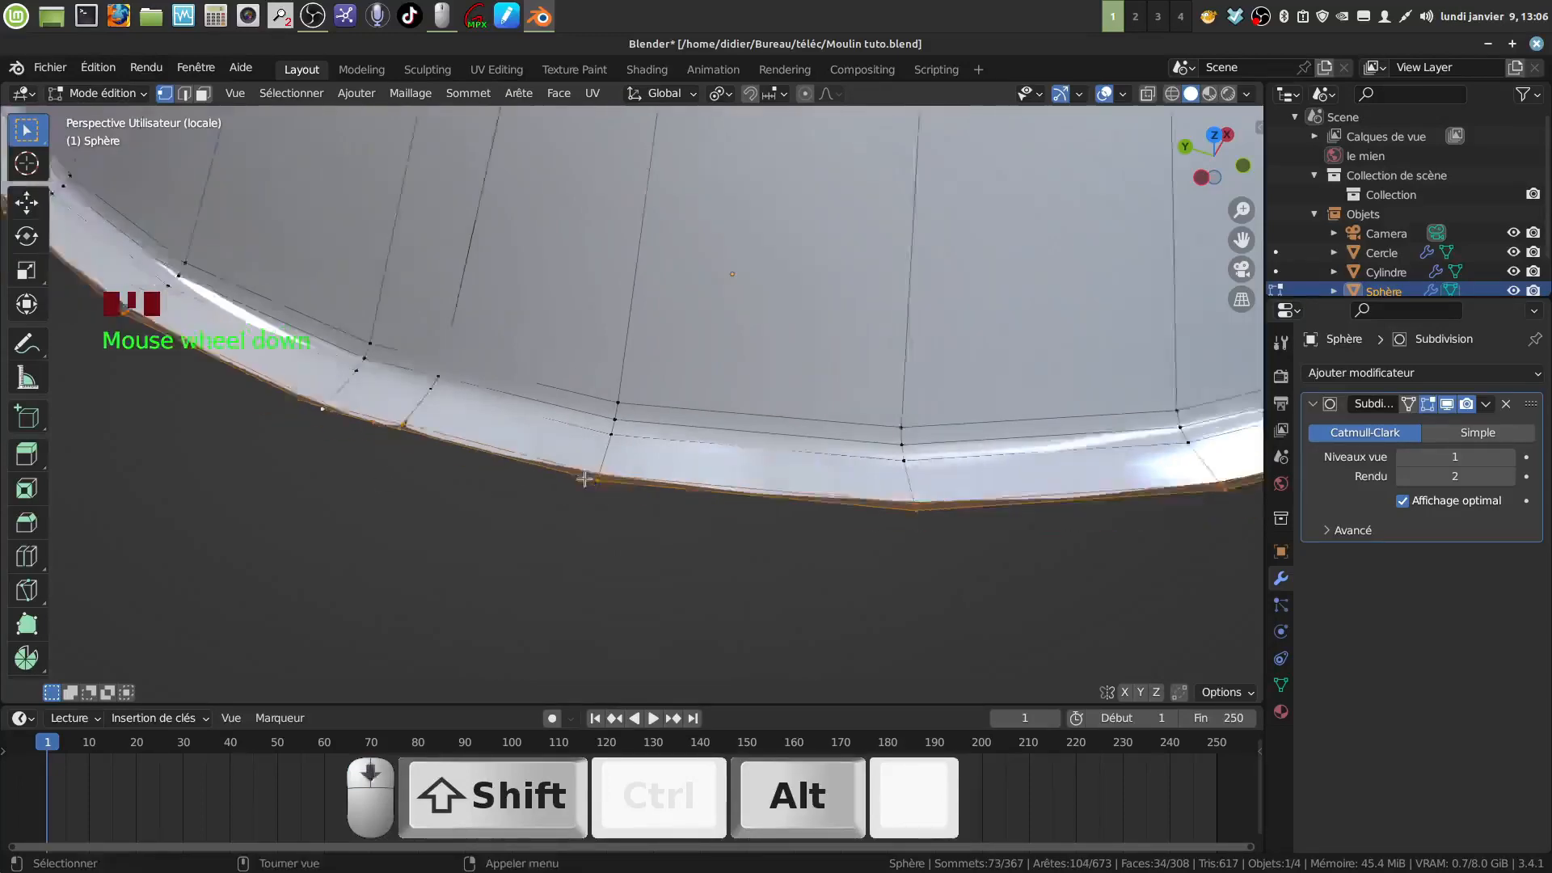
middle_click_drag(808, 454, 216, 400, "shift")
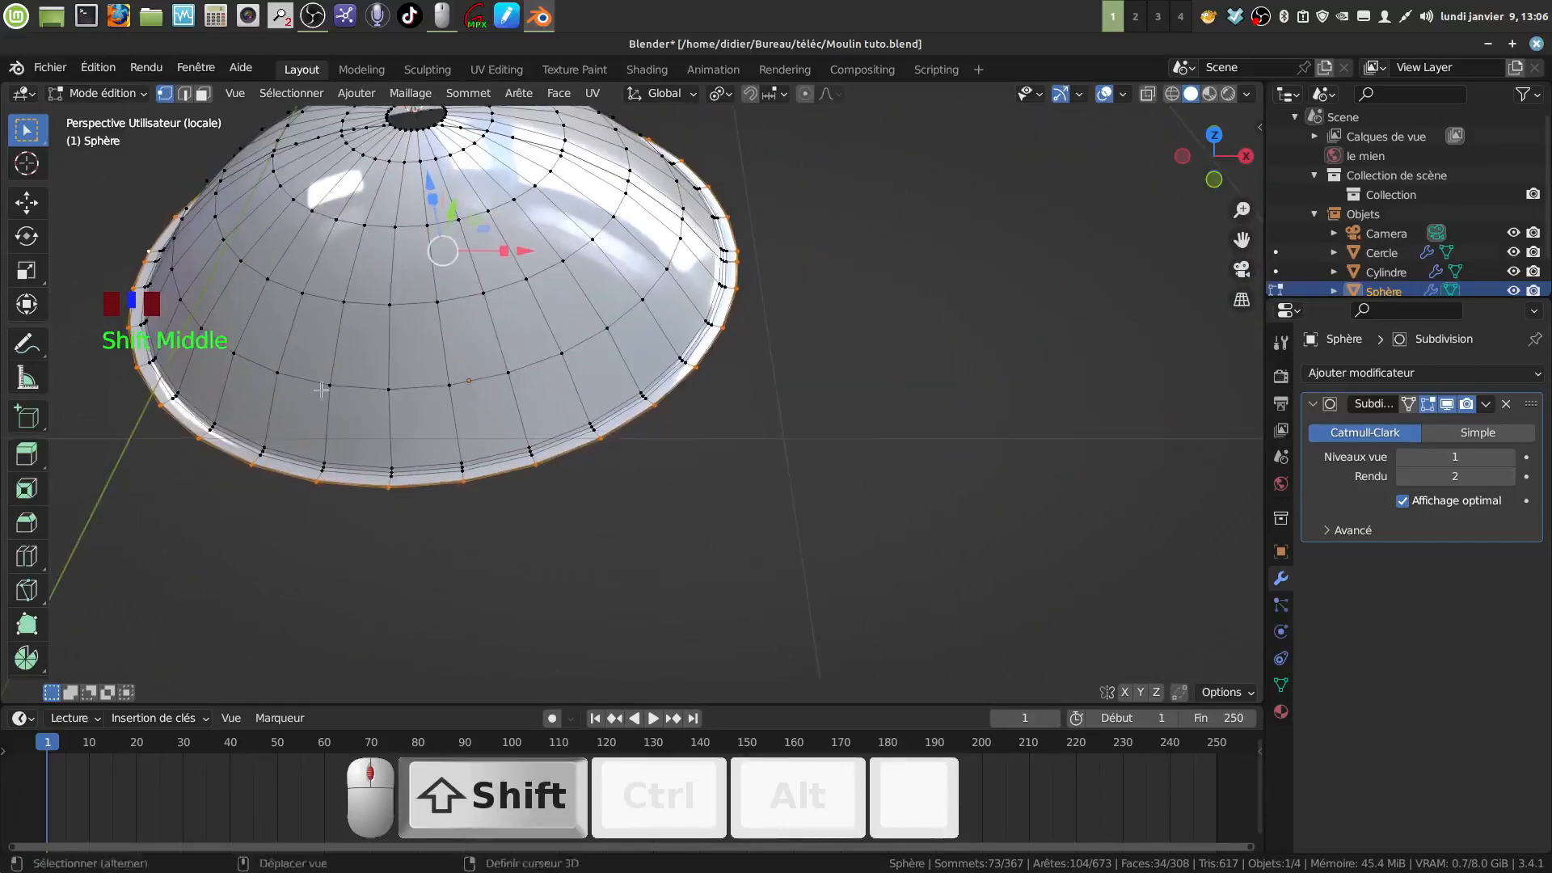
middle_click_drag(728, 327, 807, 468)
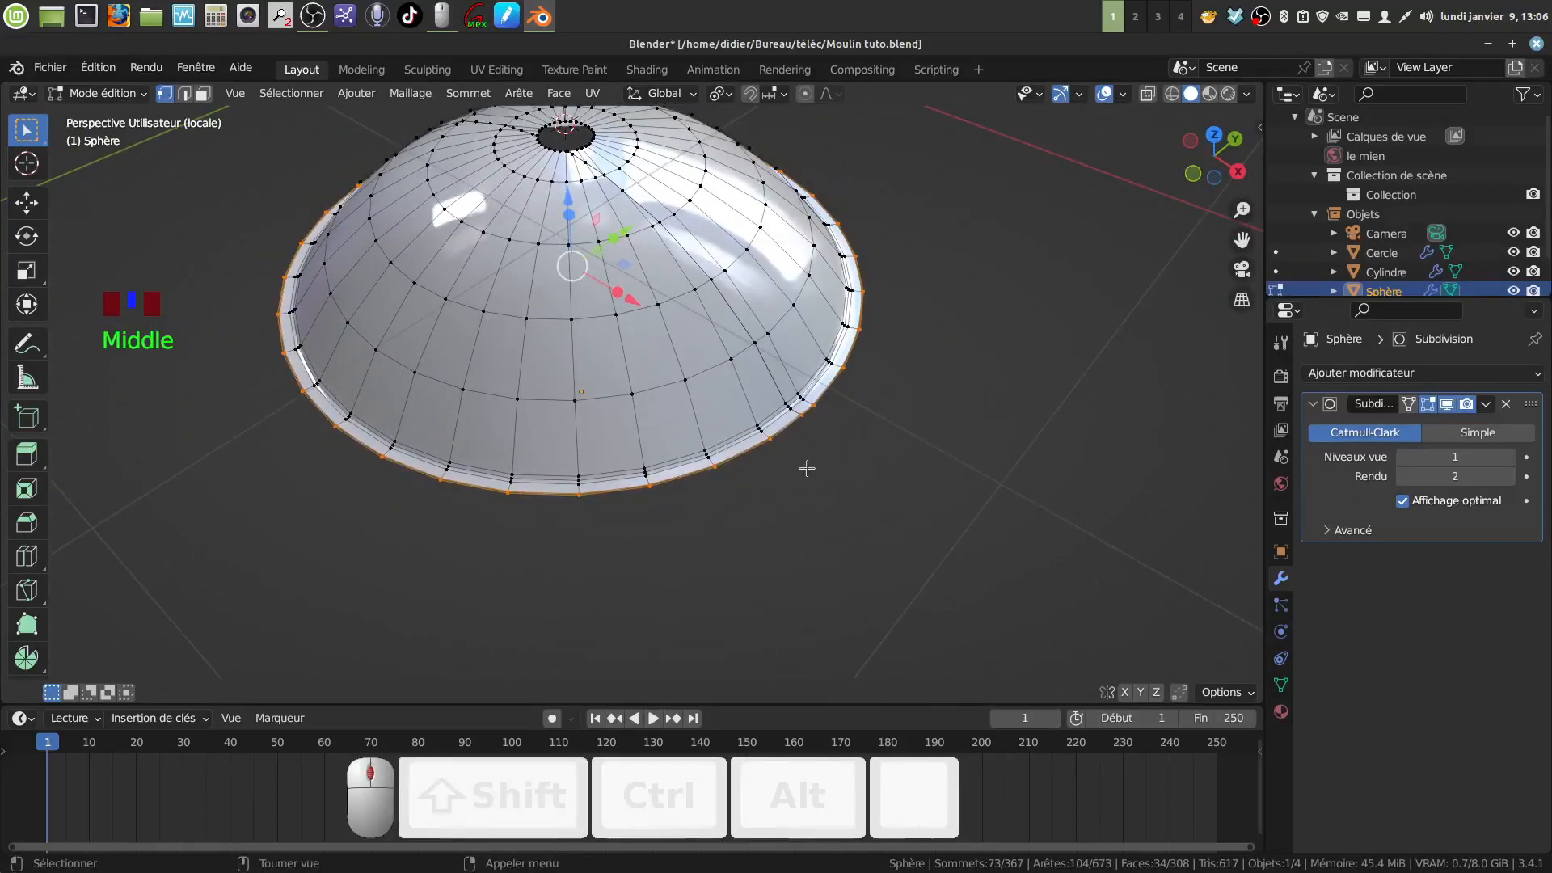
Try to scale the selected outer rim loops up uniformly by about 1.056
key("s")
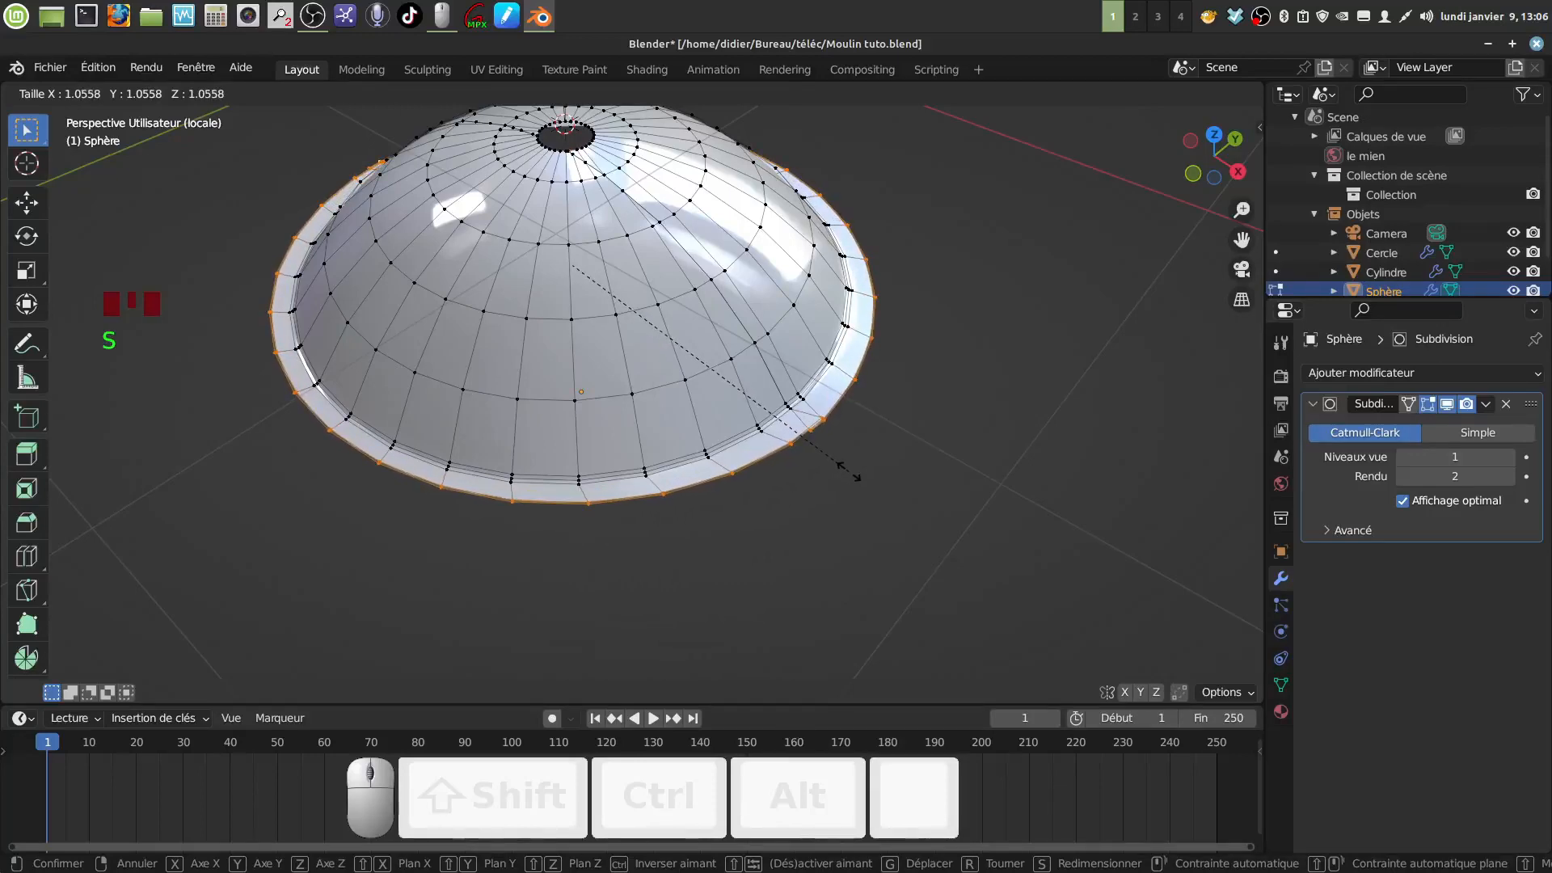
left_click(845, 470)
middle_click_drag(845, 471, 676, 473)
key("Tab")
key("Tab")
middle_click_drag(676, 473, 970, 421, "shift")
middle_click_drag(719, 436, 668, 475)
scroll(746, 423, "up", 2)
key("Tab")
key("Tab")
Undo the rim scaling and go back to the selected outer rim loops in Edit Mode
key("ctrl+z")
key("ctrl+z")
key("ctrl+z")
key("ctrl+z")
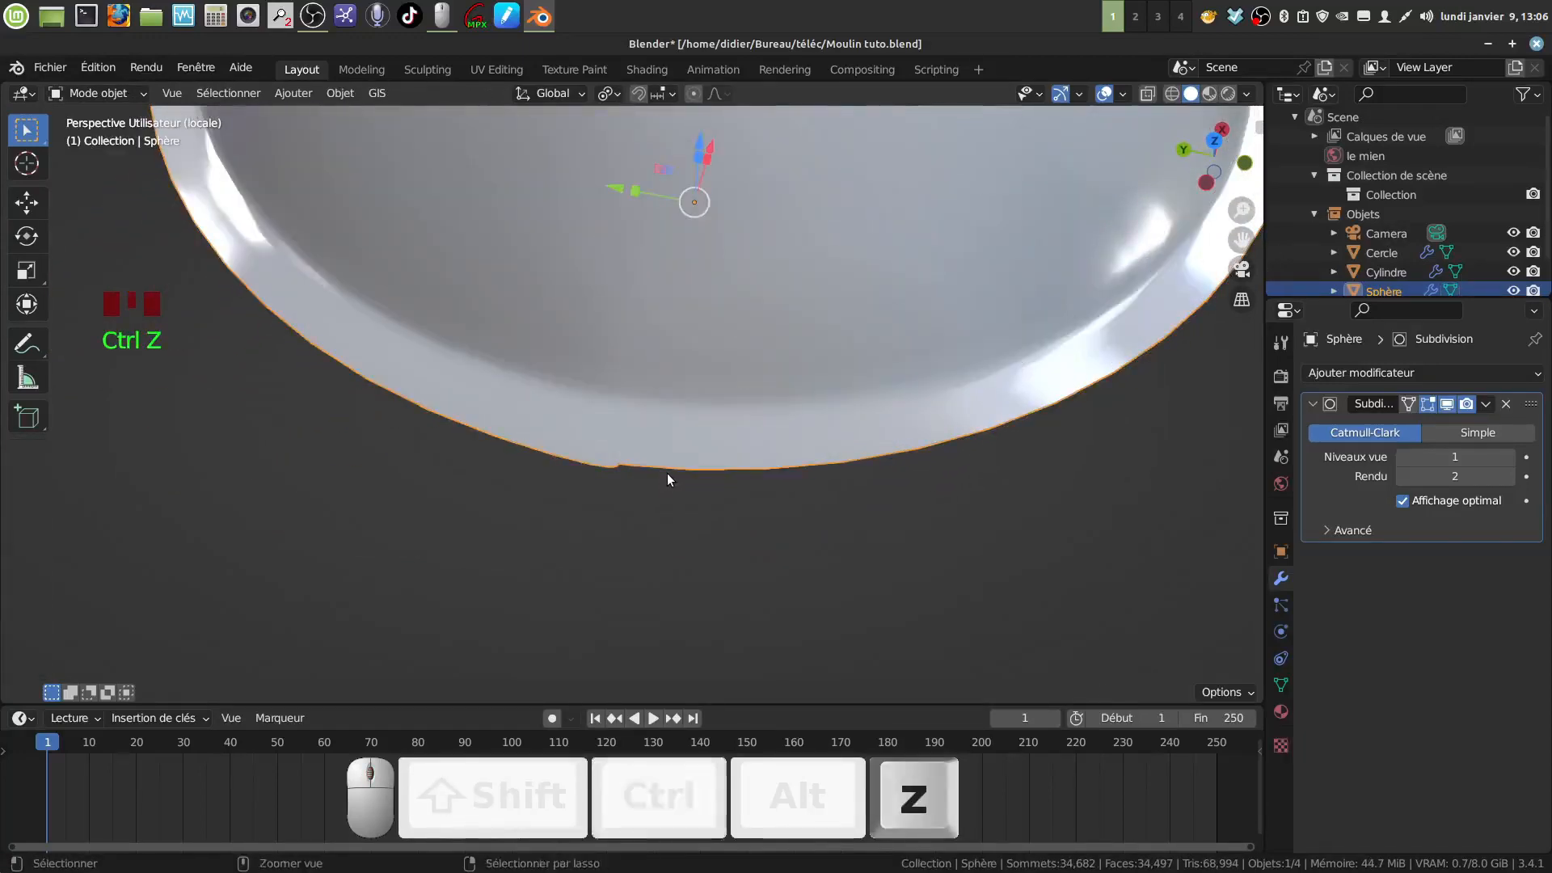
key("ctrl+z")
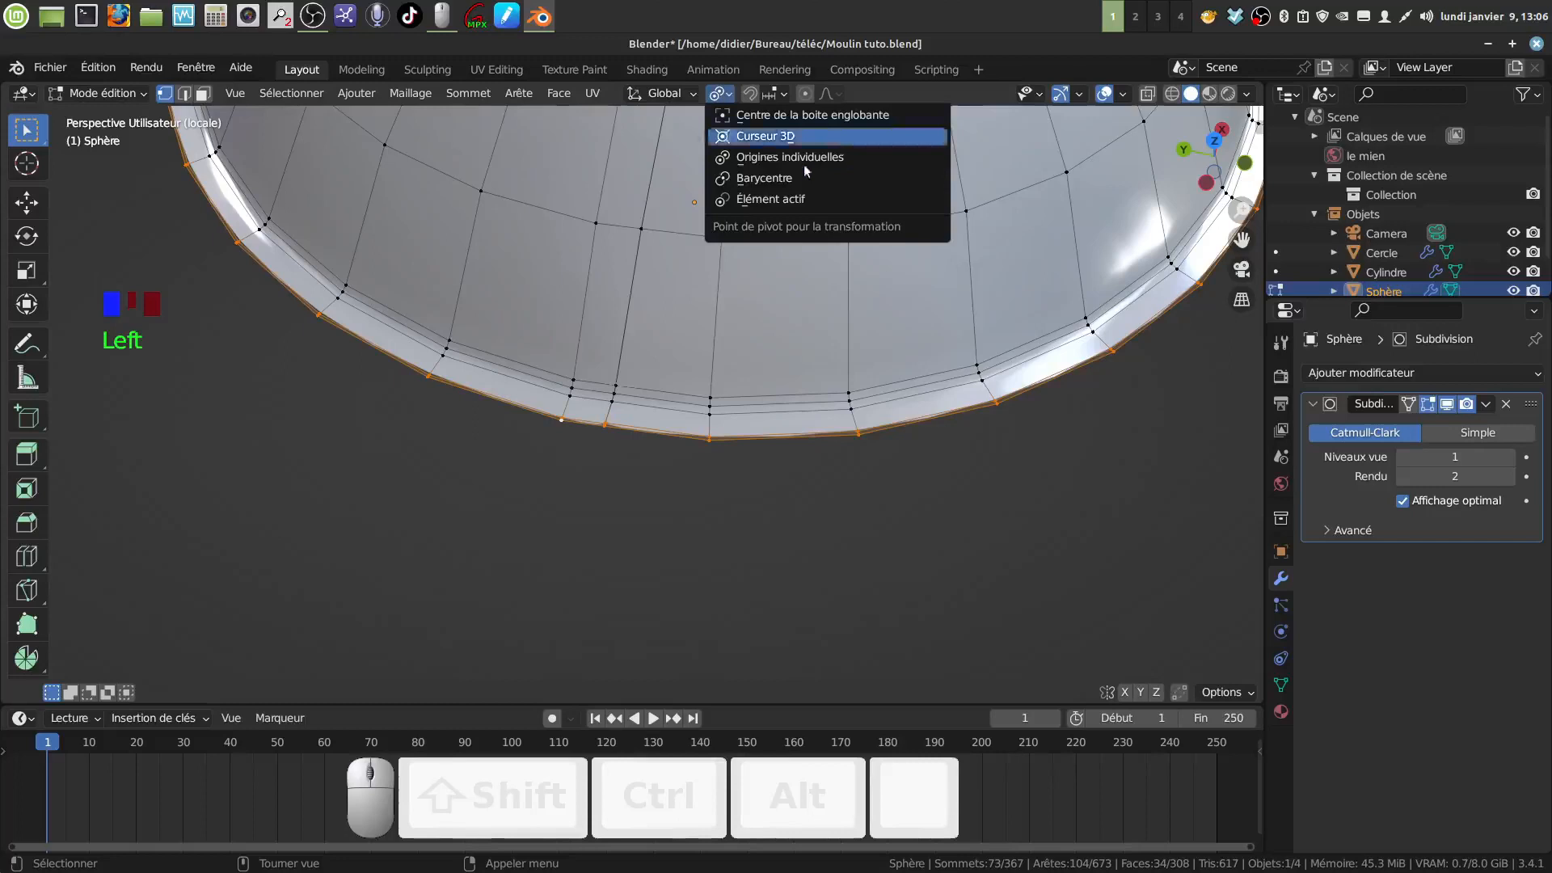
Set the pivot point to Barycentre and scale the selected outer rim loops up uniformly by about 1.028
left_click(764, 178)
scroll(779, 537, "up", 2)
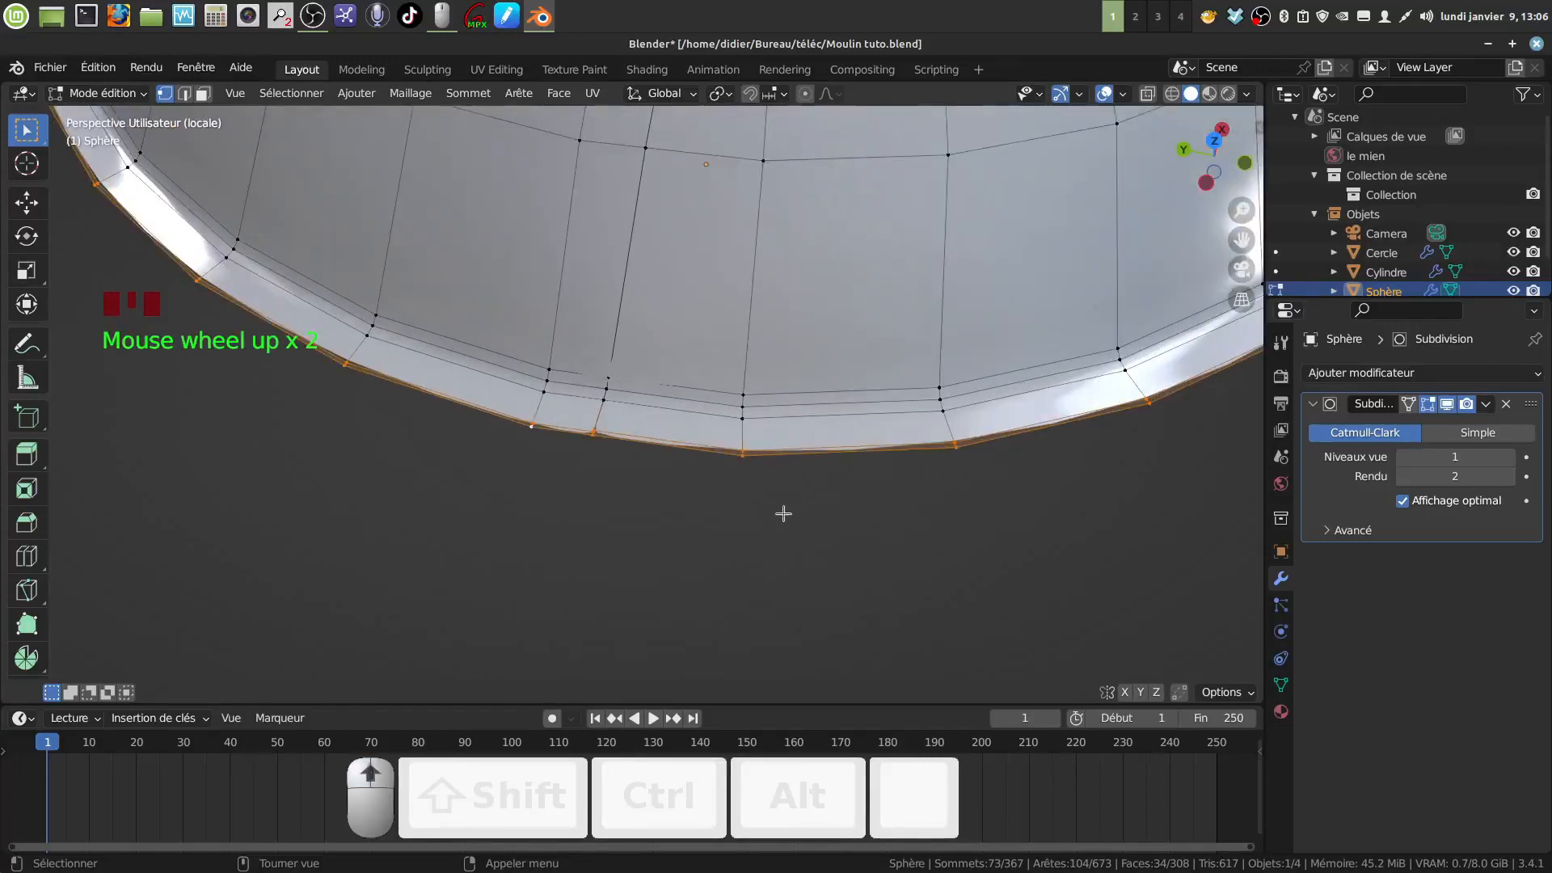
key("s")
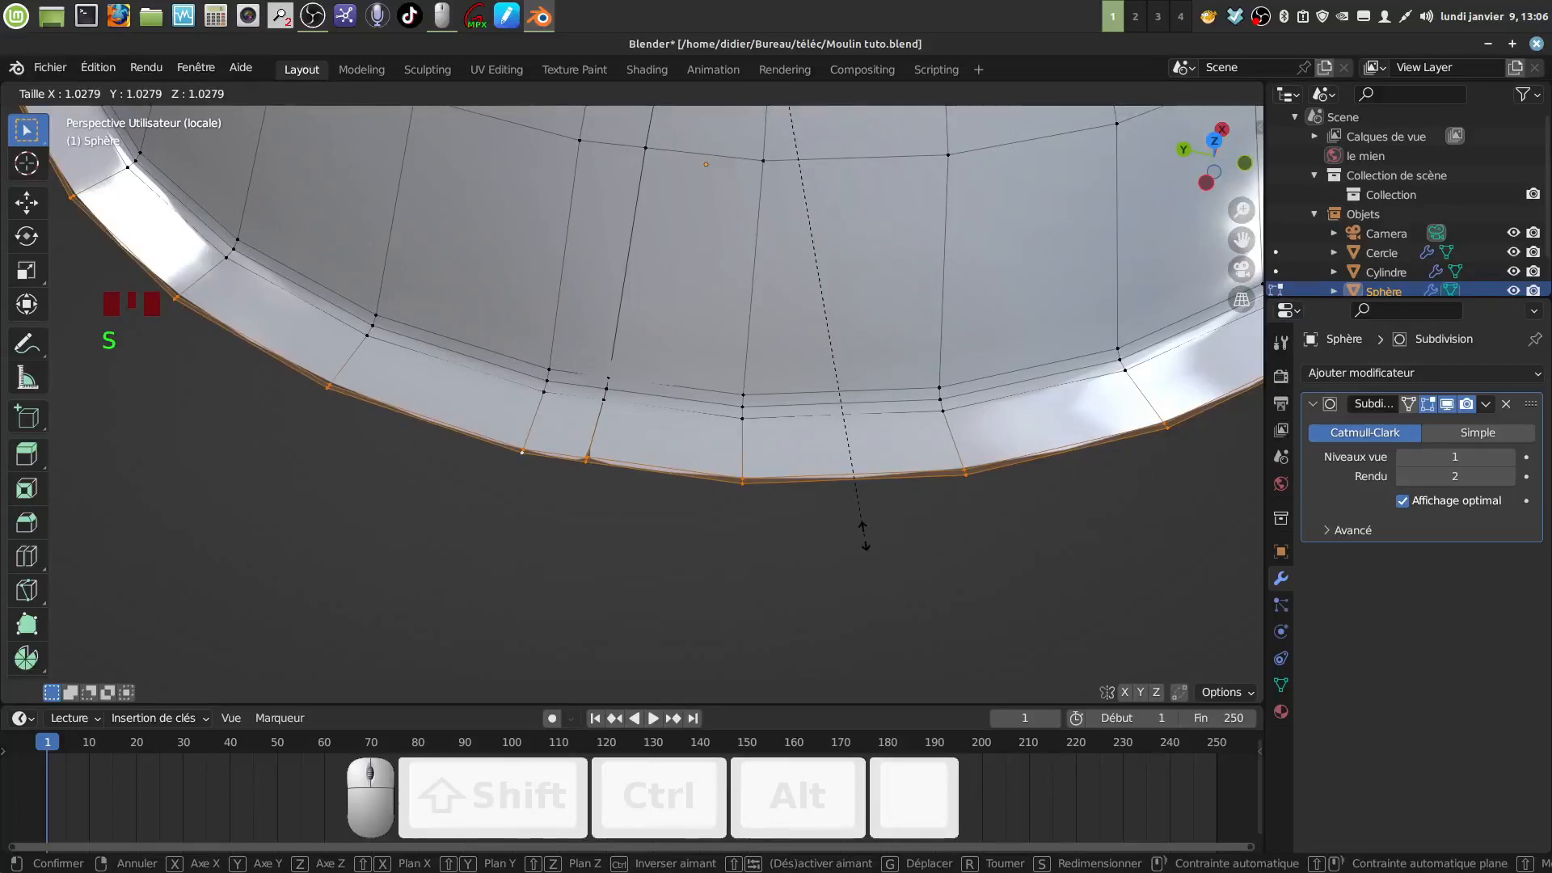
left_click(866, 518)
middle_click_drag(866, 502, 673, 456)
key("Tab")
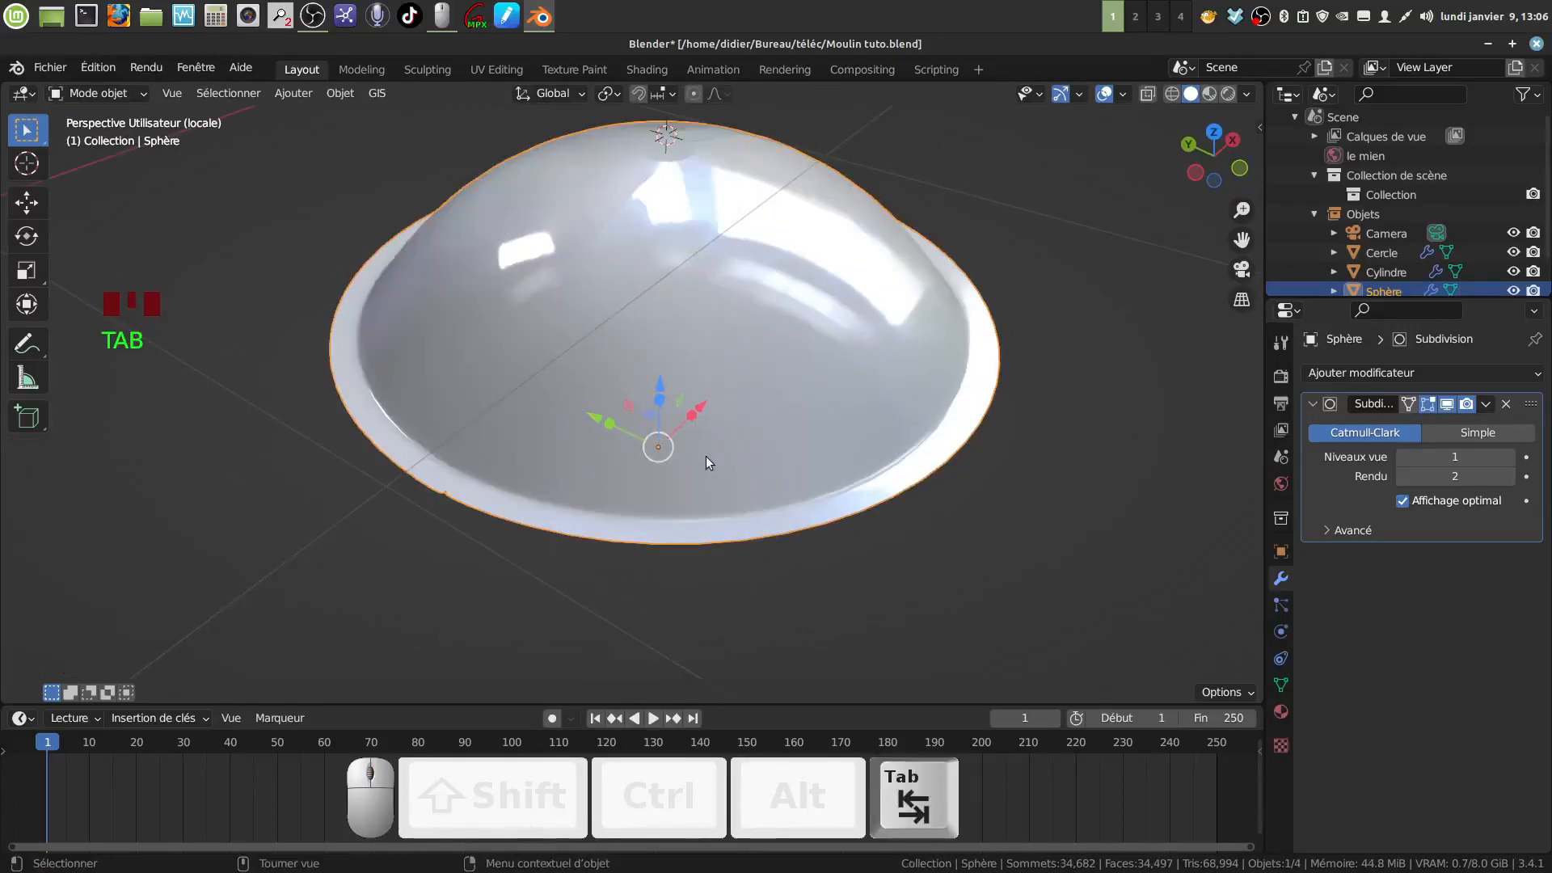
Leave local view to show the whole mill and scale the lid down uniformly by about 0.963
key("KP_Divide")
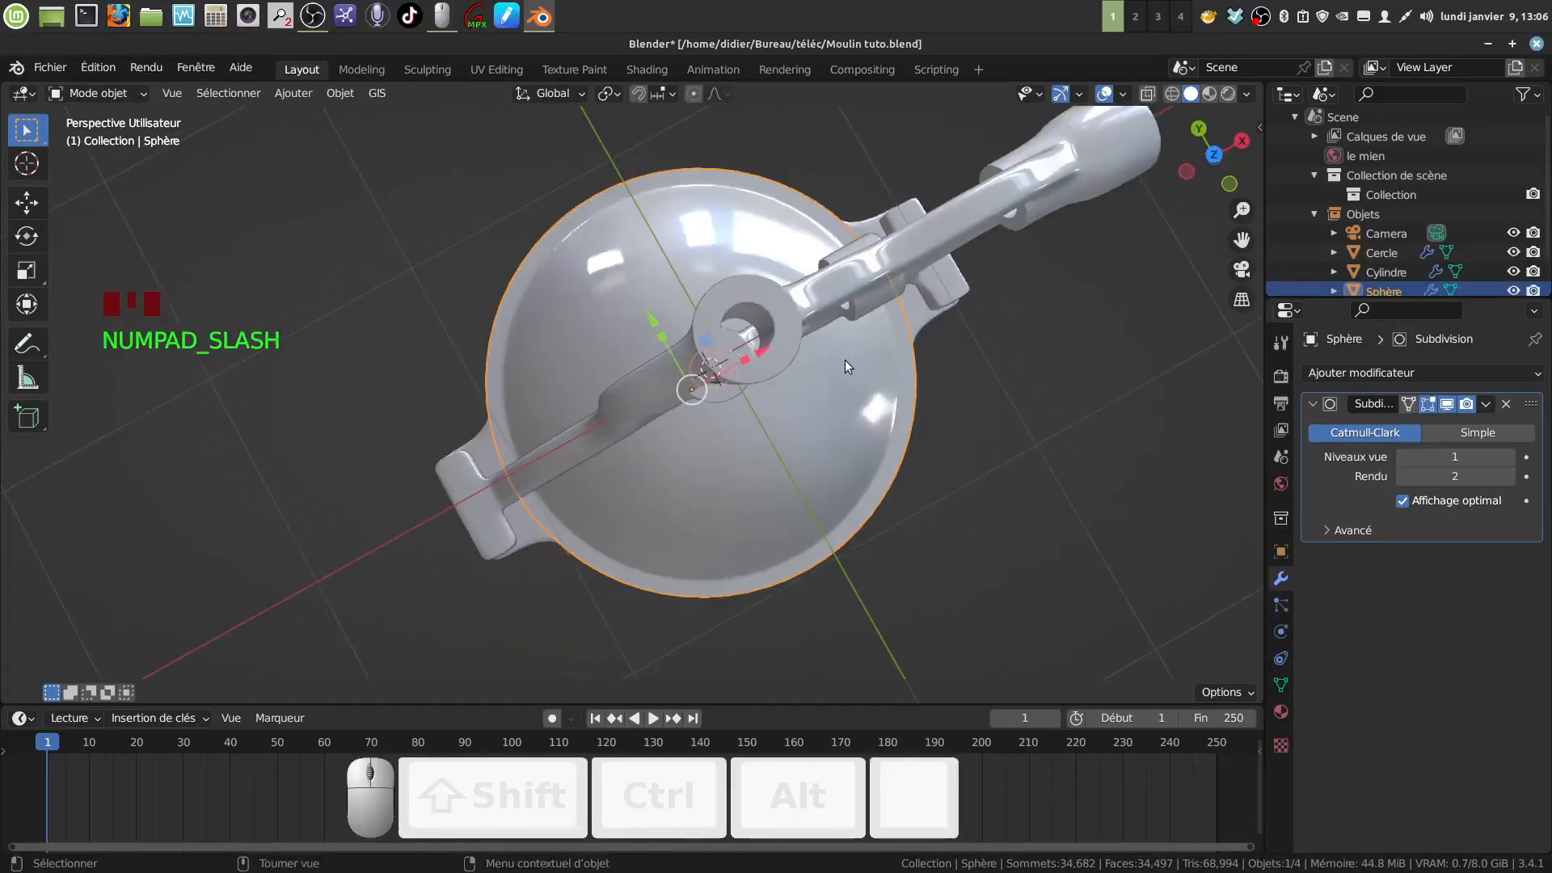
middle_click_drag(940, 405, 634, 479)
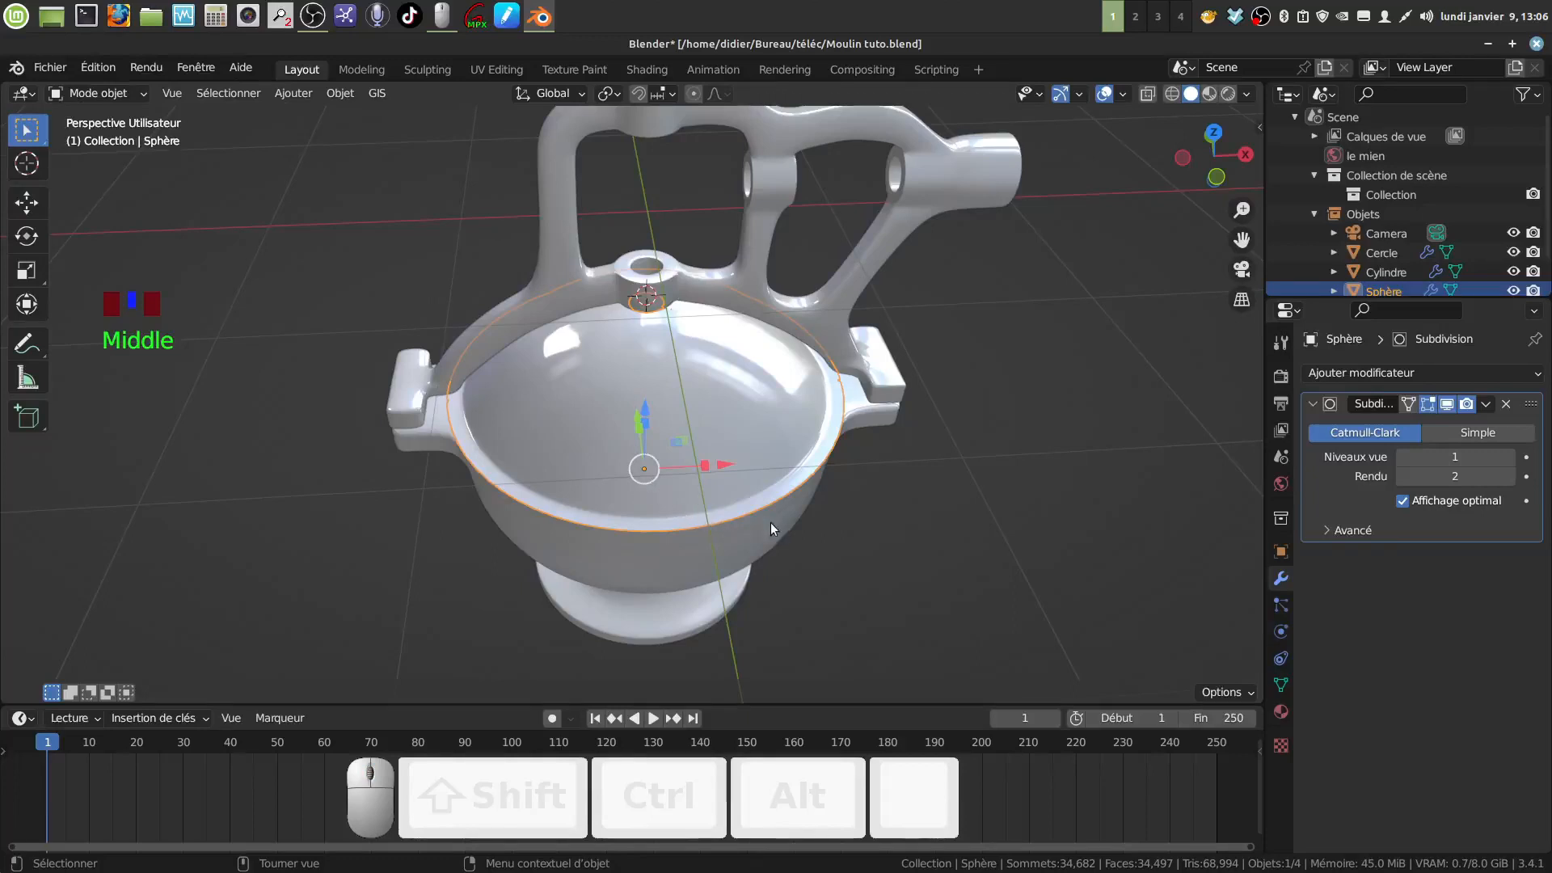
key("s")
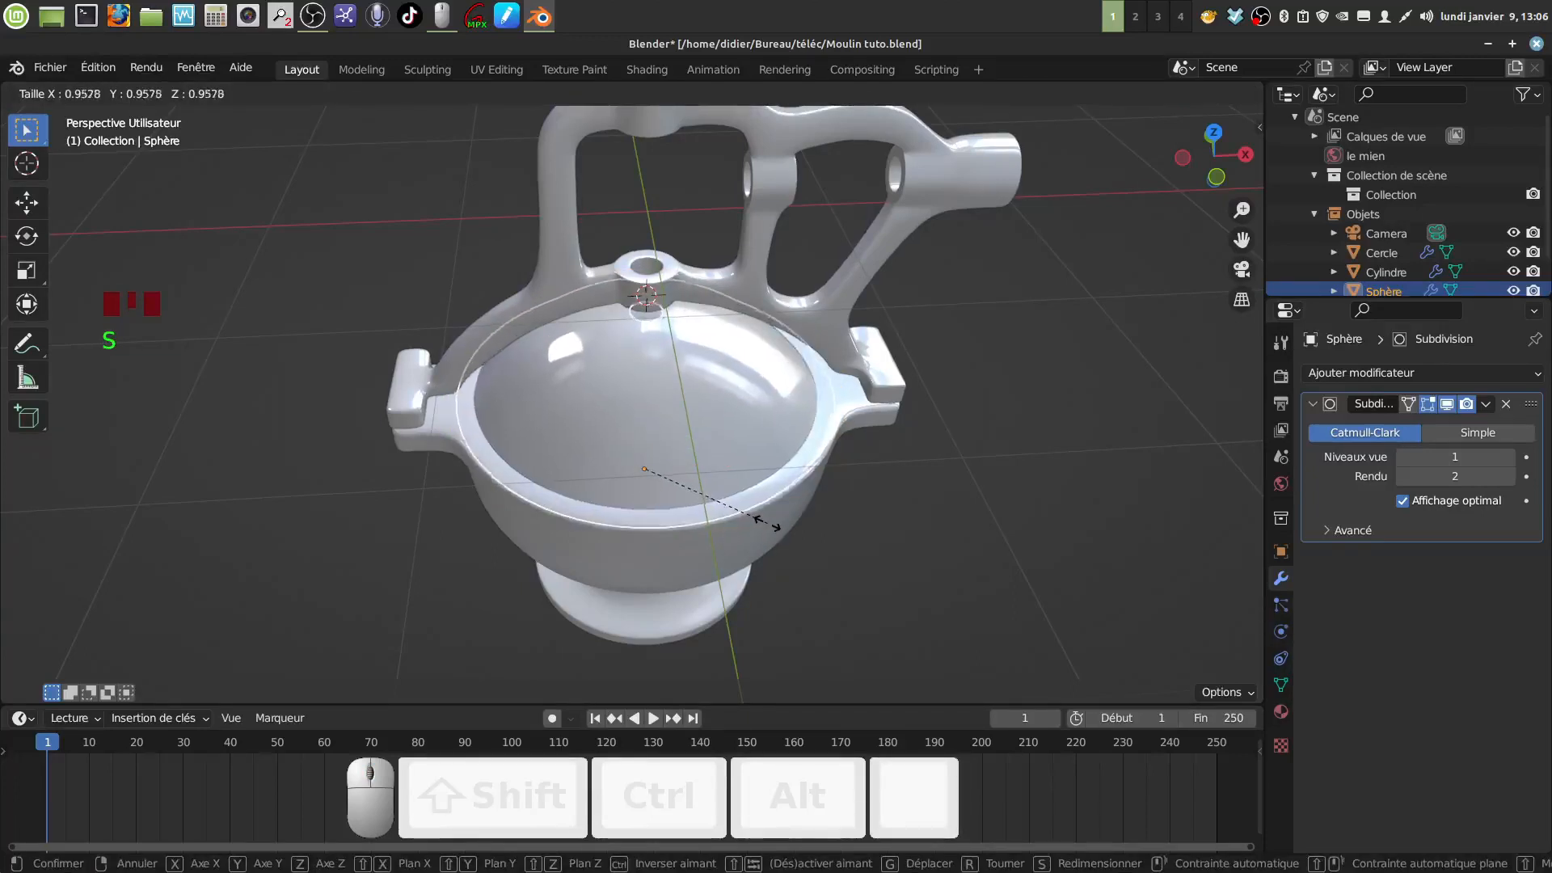
left_click(768, 523)
middle_click_drag(768, 522, 692, 434)
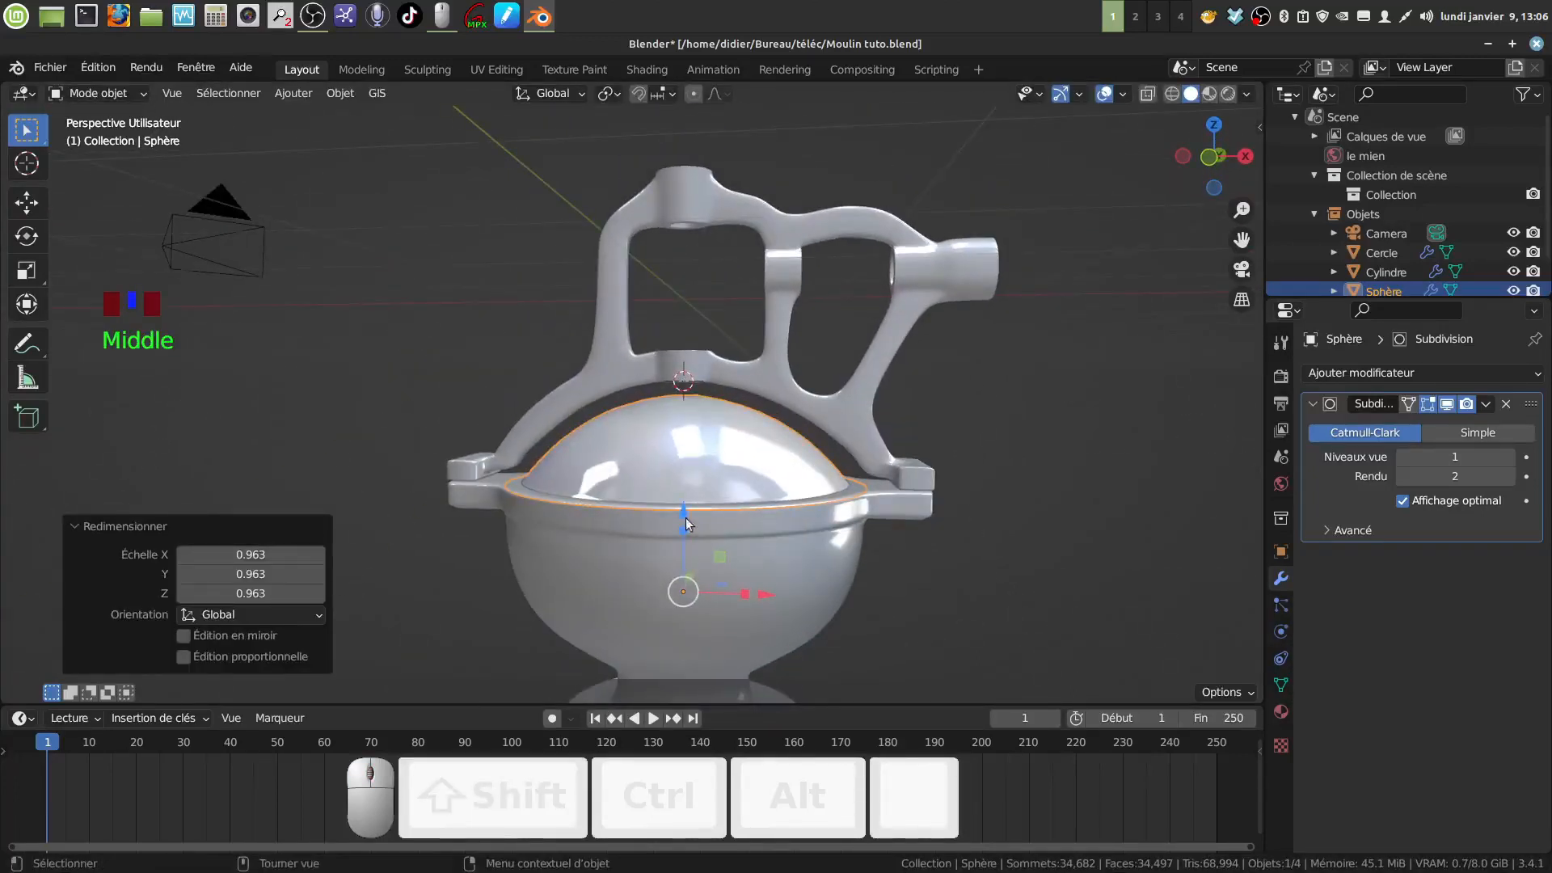
Set the lid's origin to its geometry (Origine vers géométrie)
left_click(337, 94)
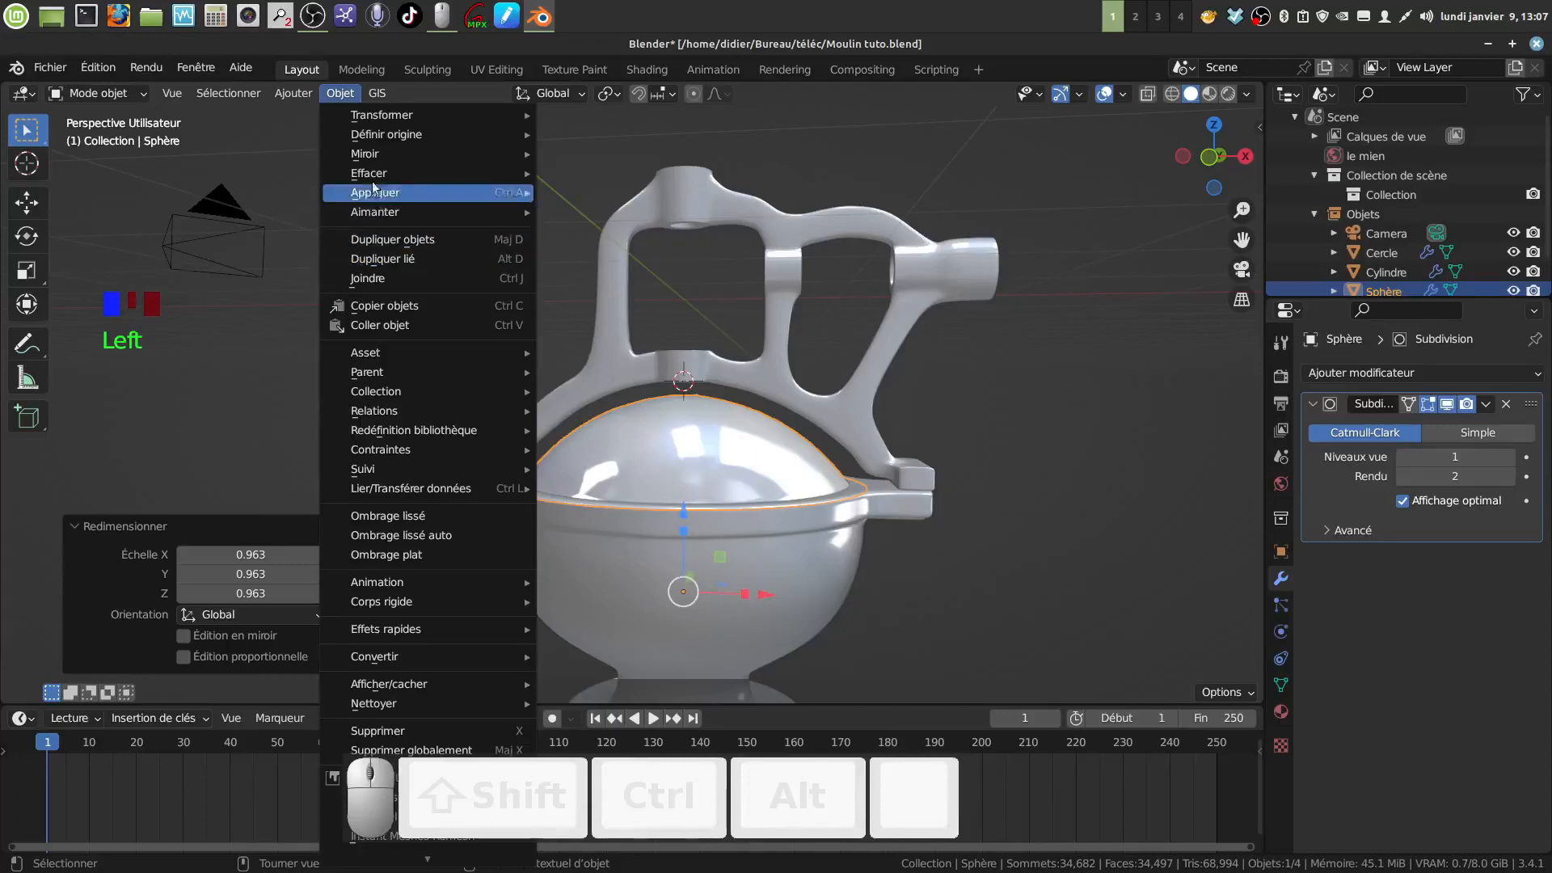
mouse_move(365, 136)
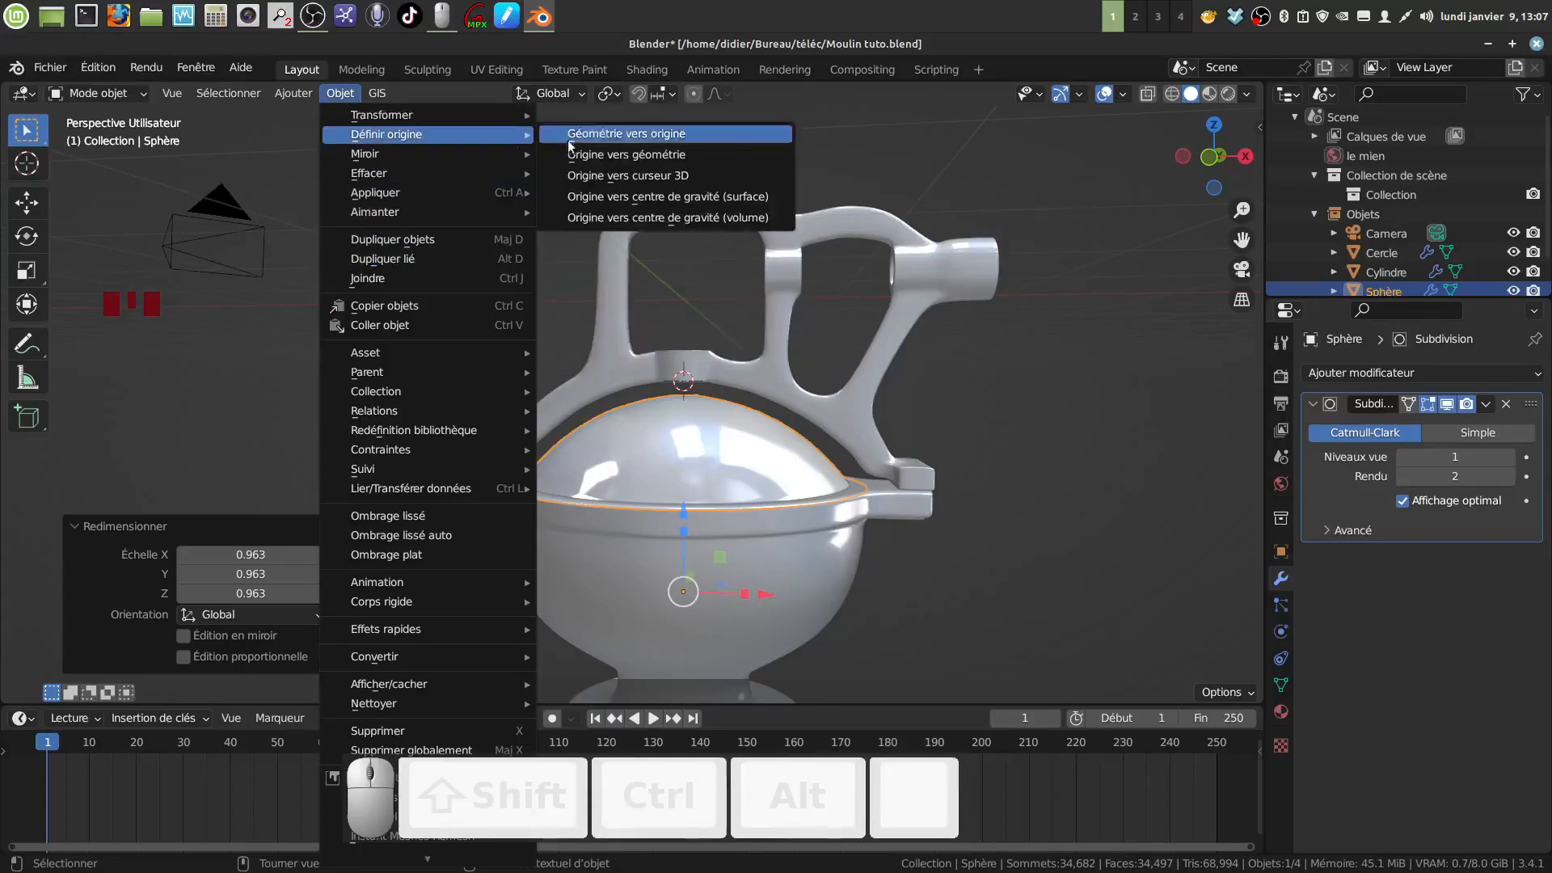
left_click(608, 159)
Raise the lid along Z by about 0.037 m towards the arched handle frame
middle_click_drag(744, 574, 700, 349, "shift")
scroll(734, 463, "up", 2)
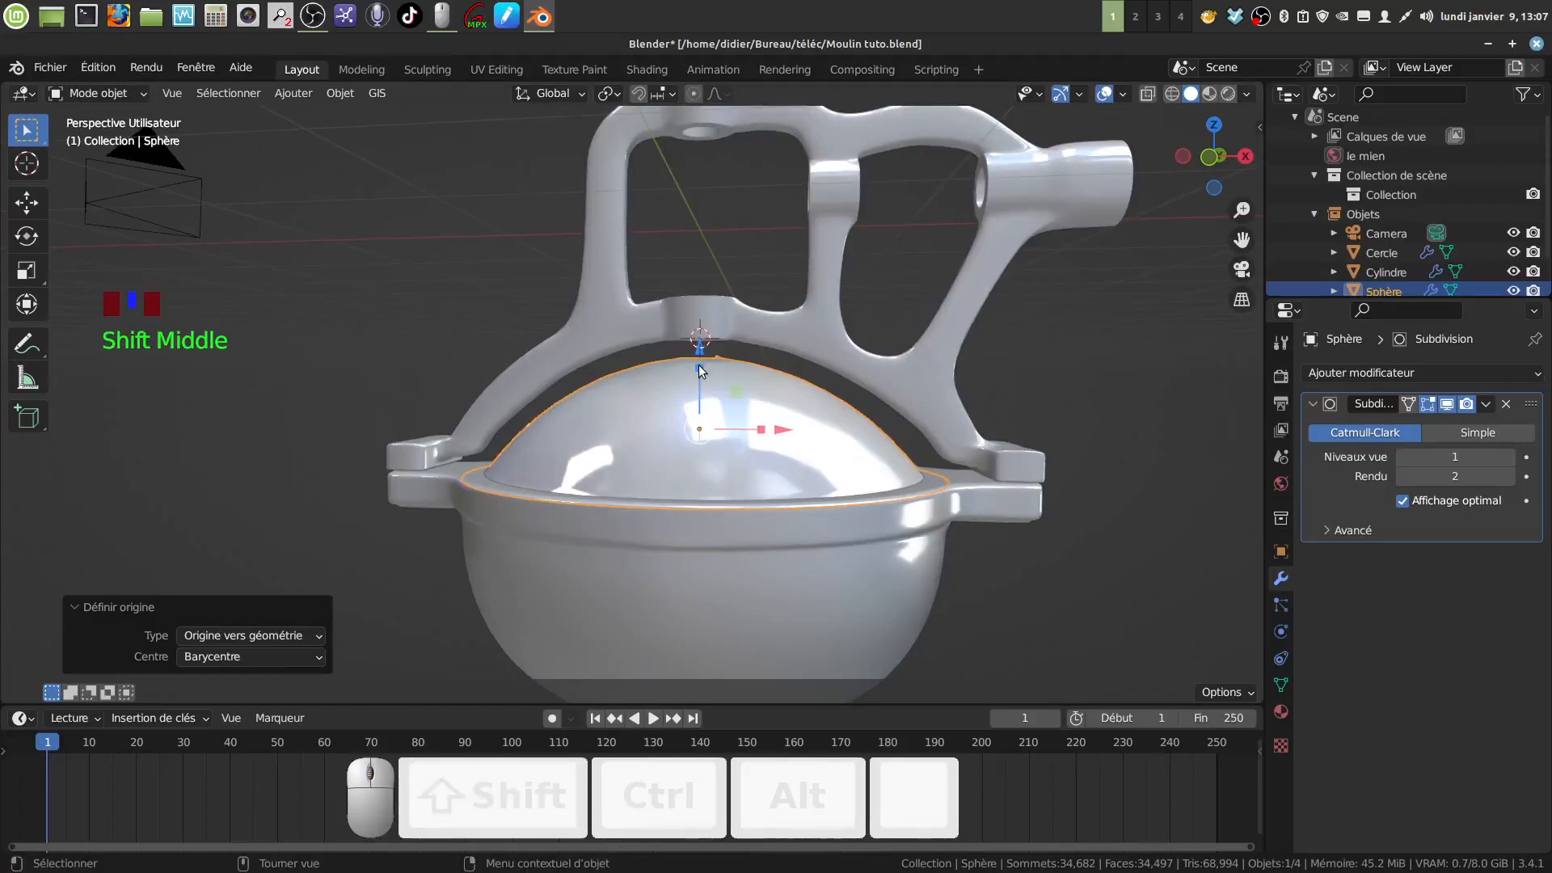
mouse_move(700, 370)
left_mouse_down()
mouse_move(701, 338)
mouse_move(701, 351)
left_mouse_up()
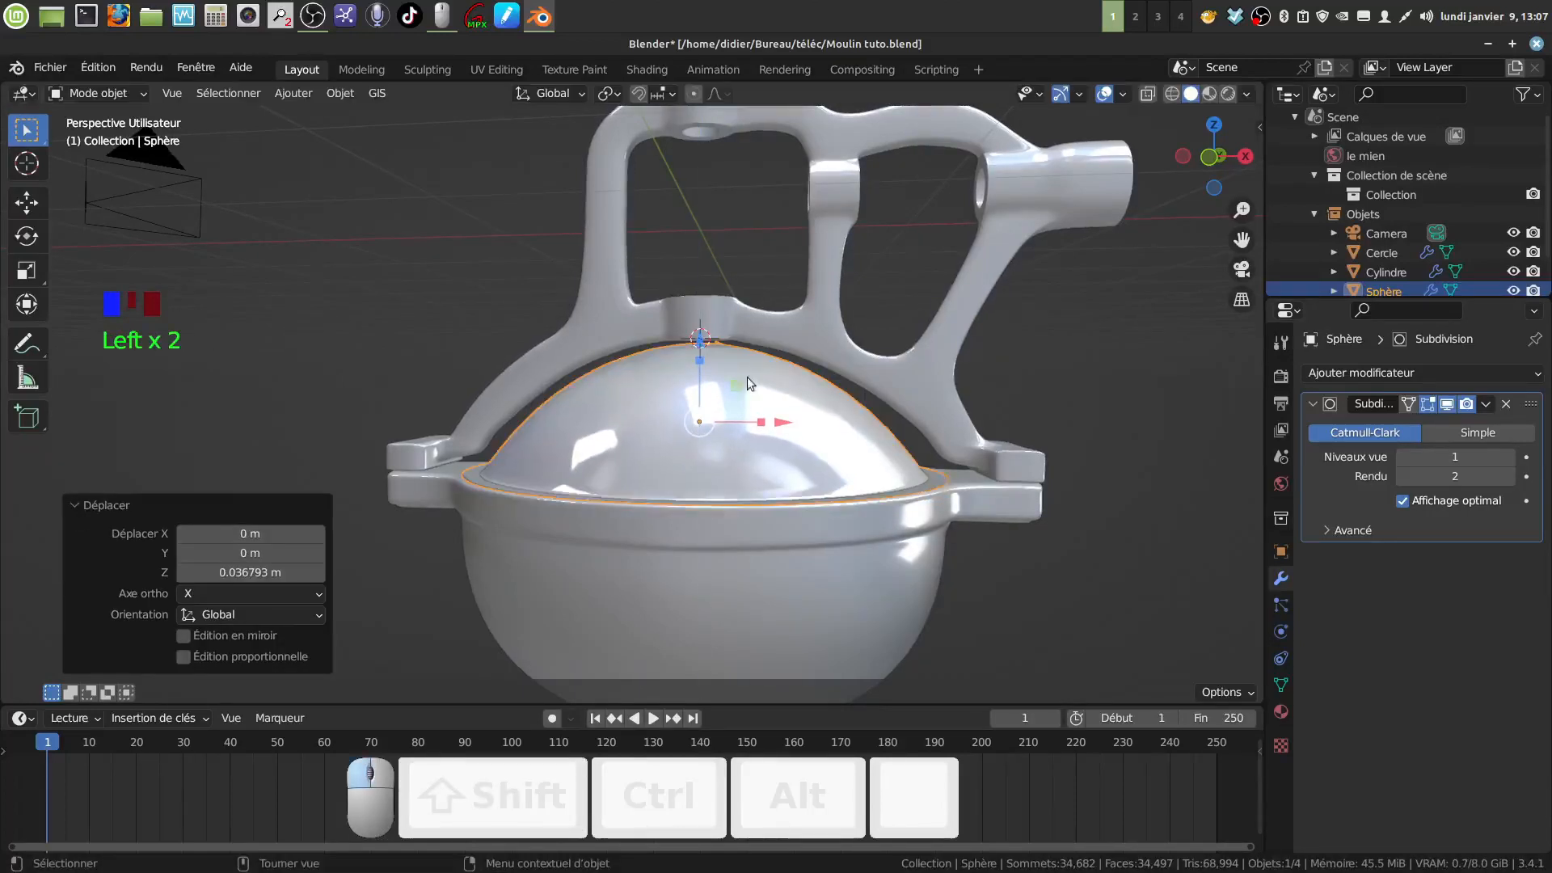
Flatten the lid along Z by about 0.960 and scale it up uniformly by about 1.025 to fit the bowl
middle_click_drag(747, 377, 706, 405)
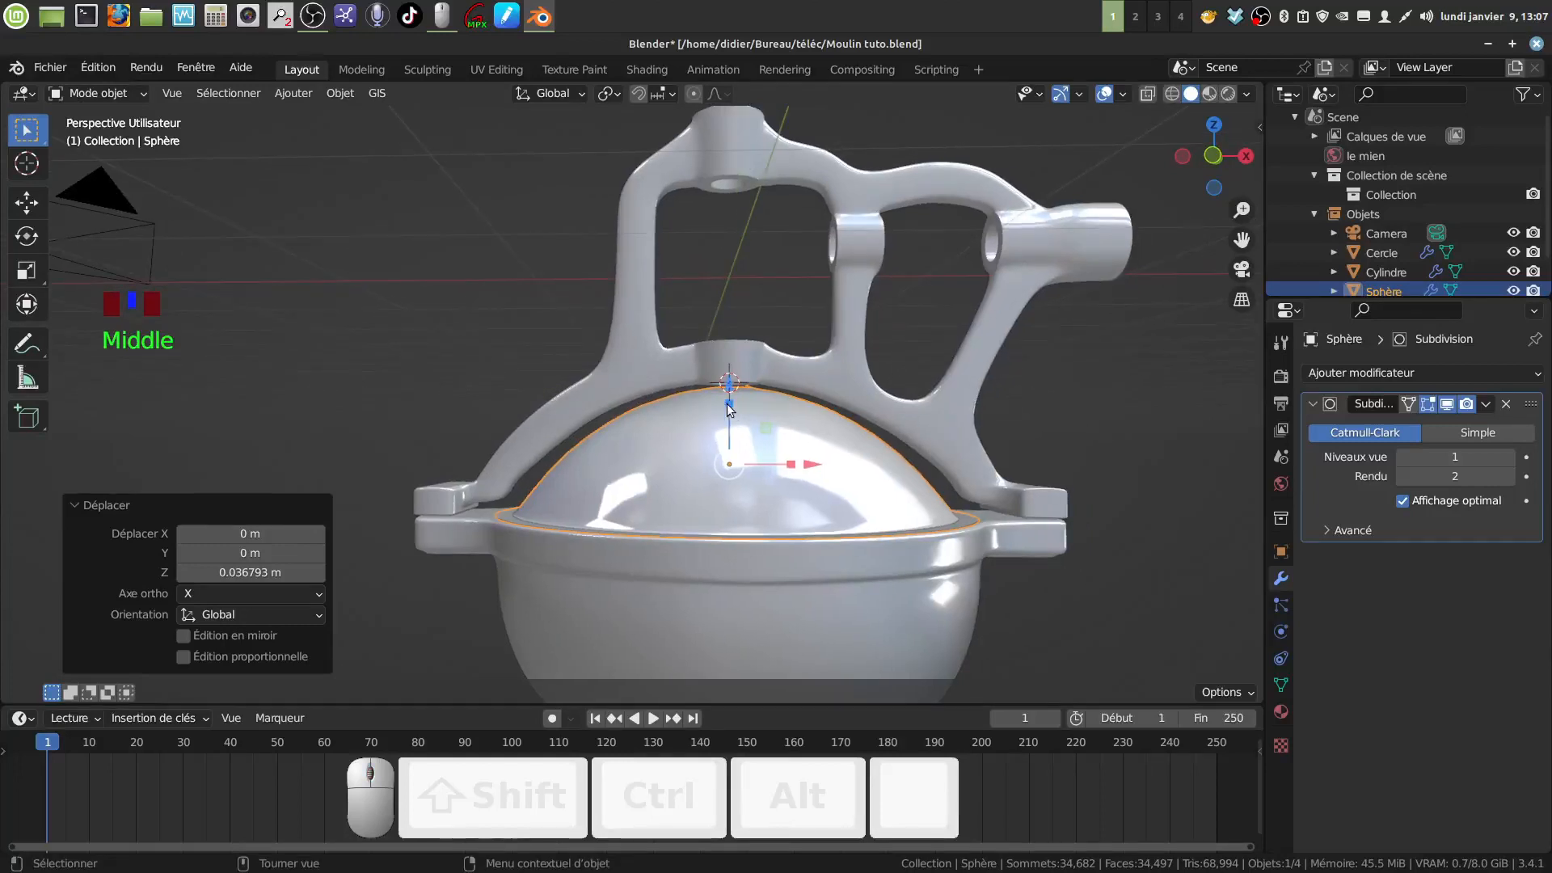
left_click_drag(730, 402, 728, 413)
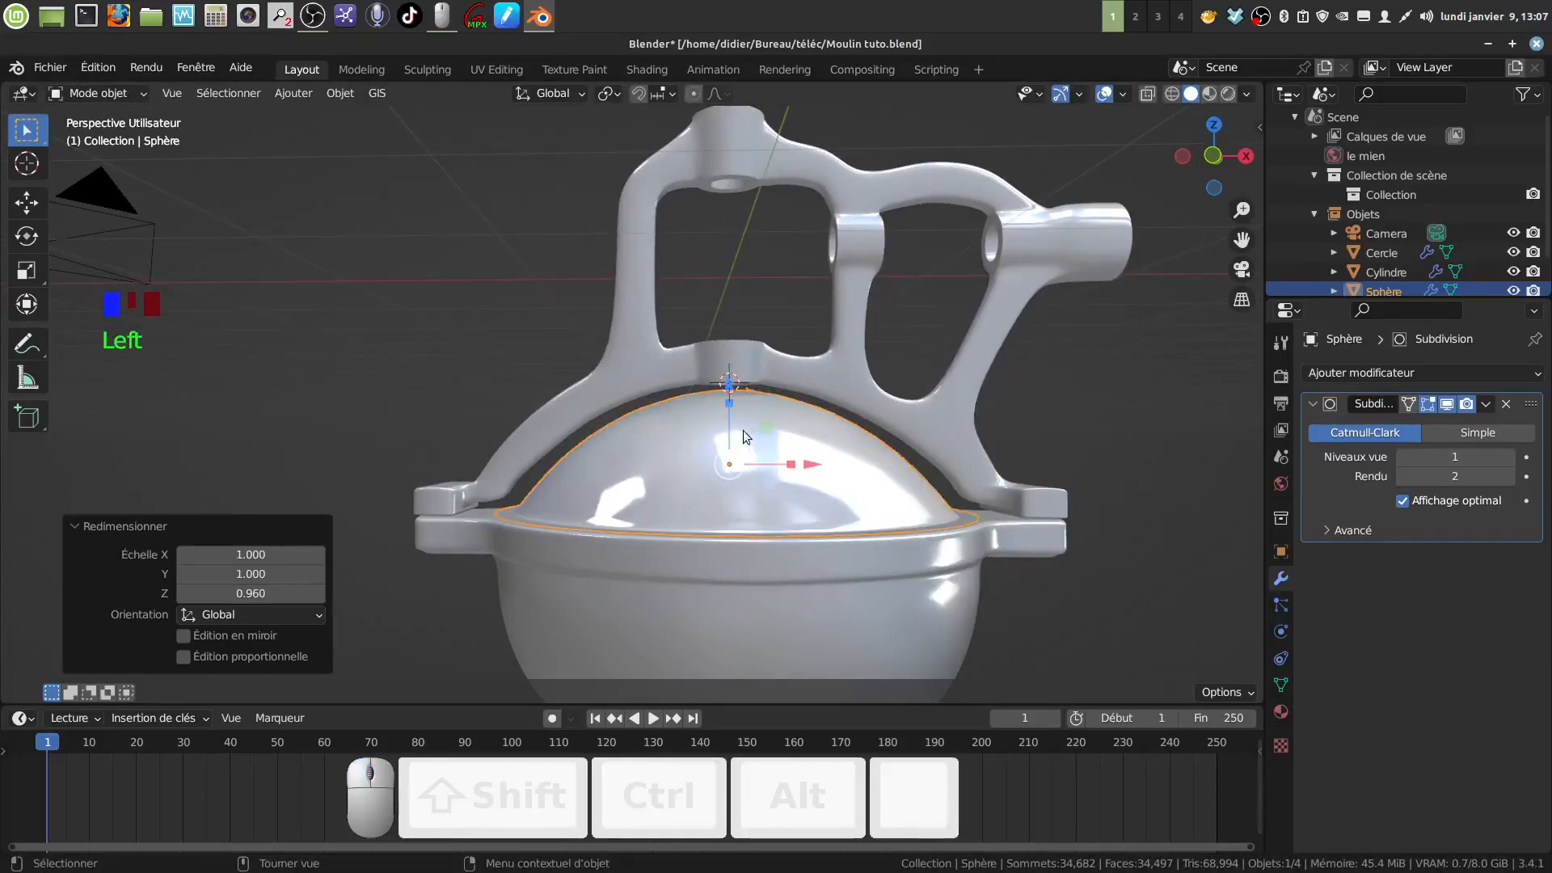
key("s")
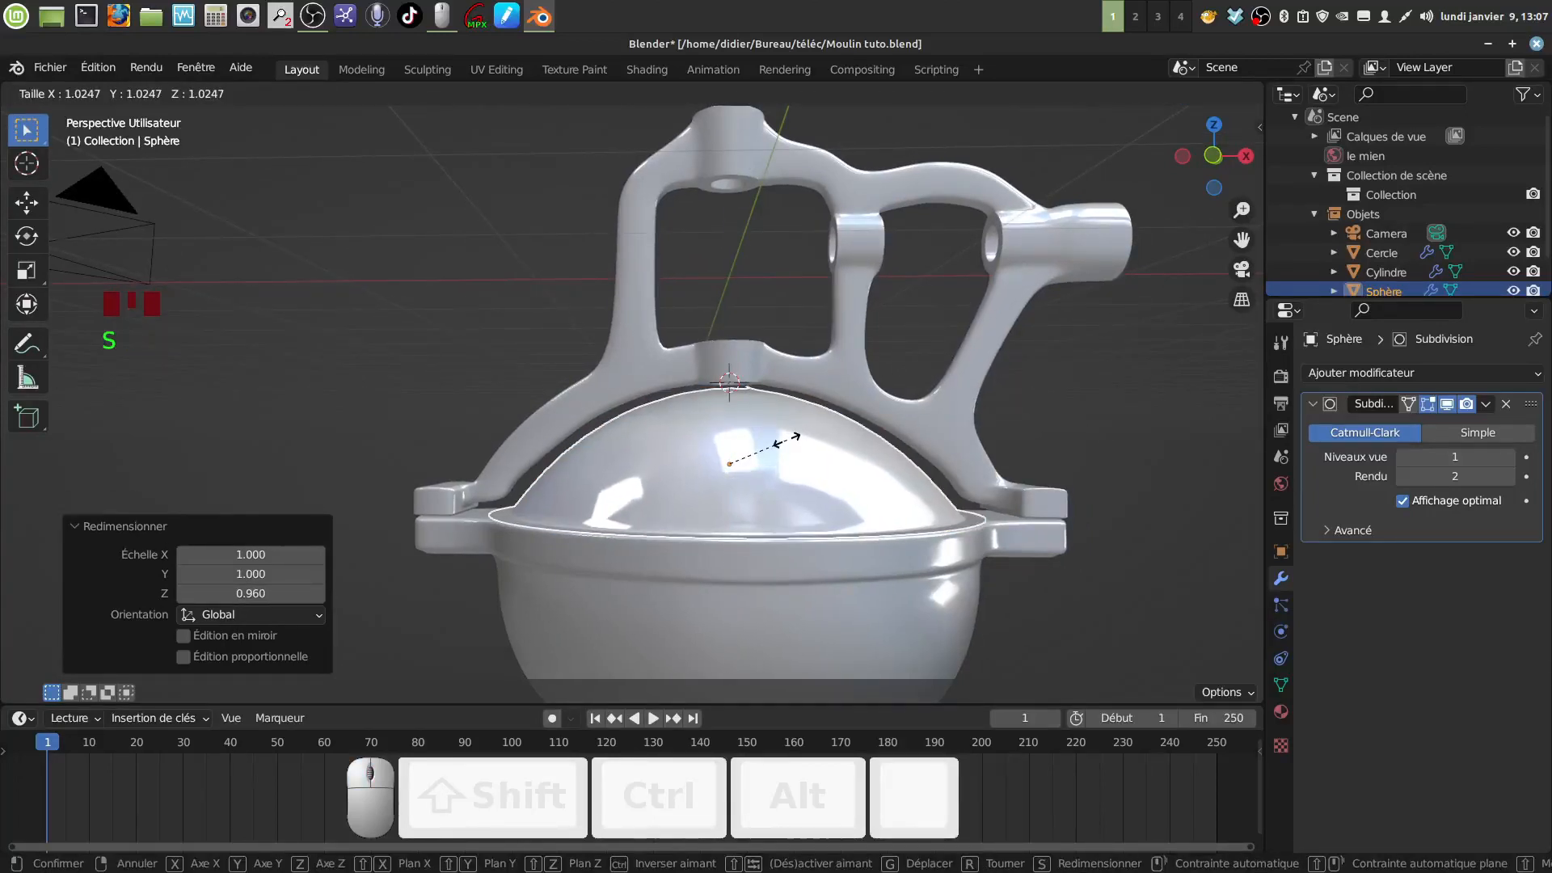
left_click(788, 439)
middle_click_drag(761, 458, 688, 518)
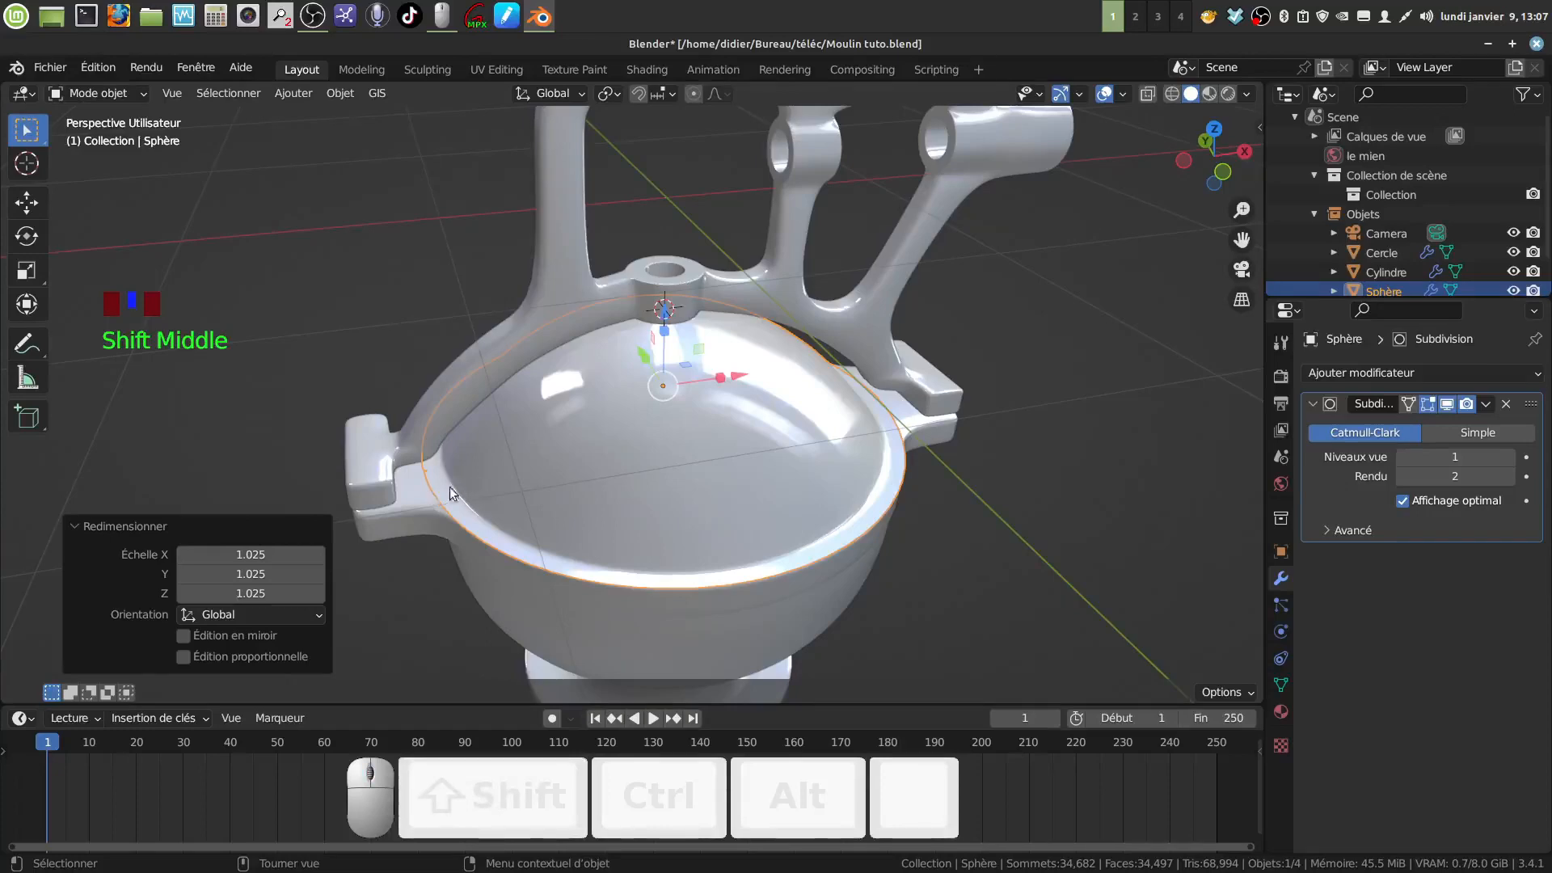
In Edit Mode, select all linked geometry of one lid half and separate it by selection into its own mesh
middle_click_drag(449, 486, 499, 467)
key("Tab")
scroll(510, 518, "up", 2)
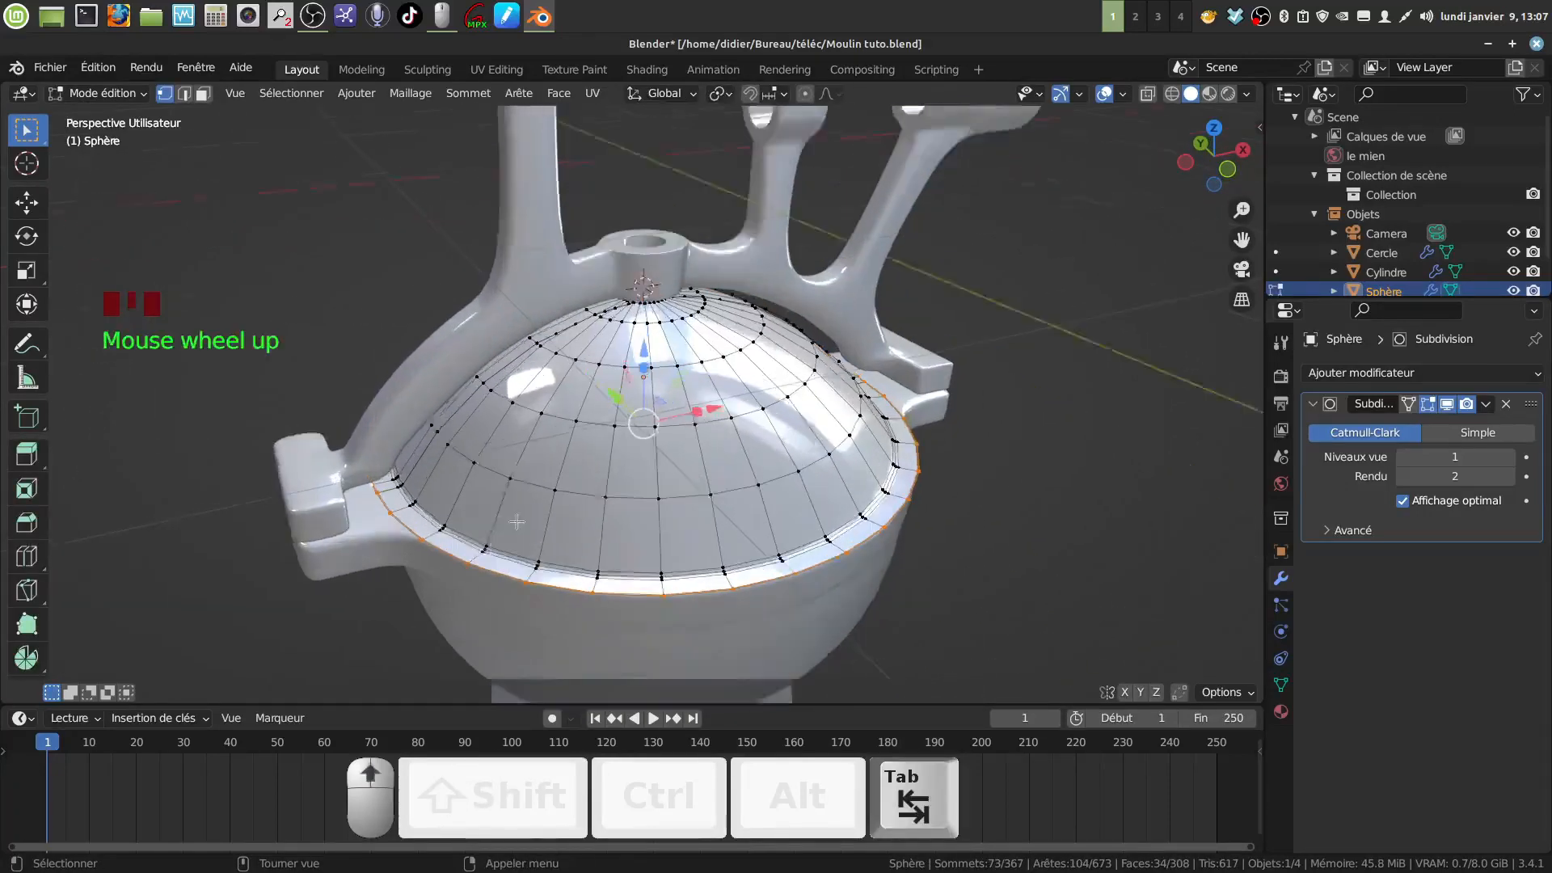
middle_click_drag(517, 521, 557, 413, "shift")
scroll(610, 497, "up", 2)
left_click(552, 376)
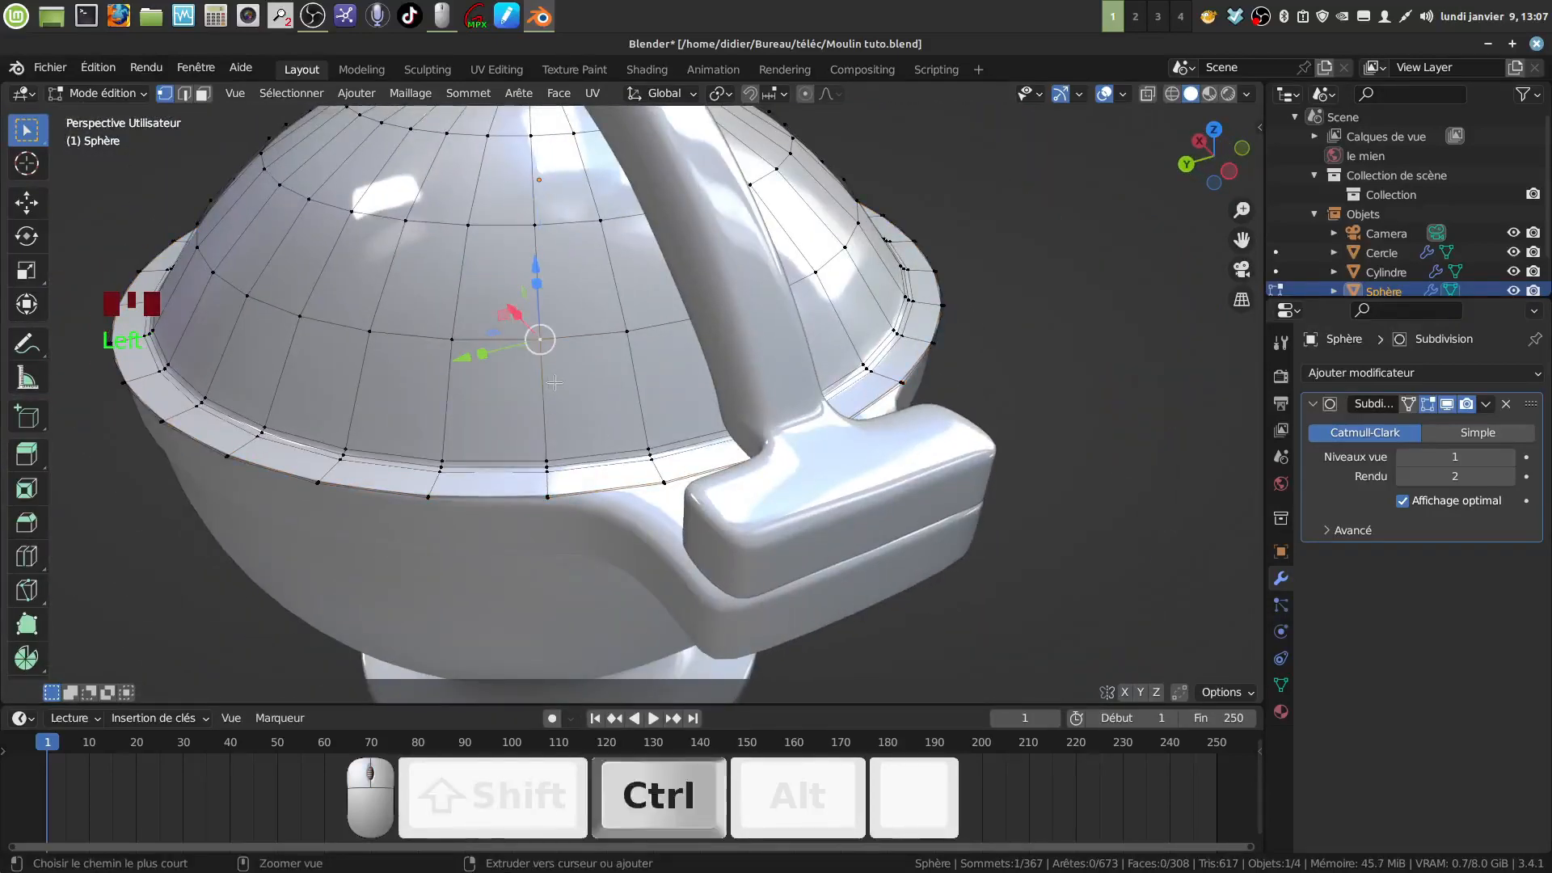
key("ctrl+l")
scroll(555, 382, "down", 2)
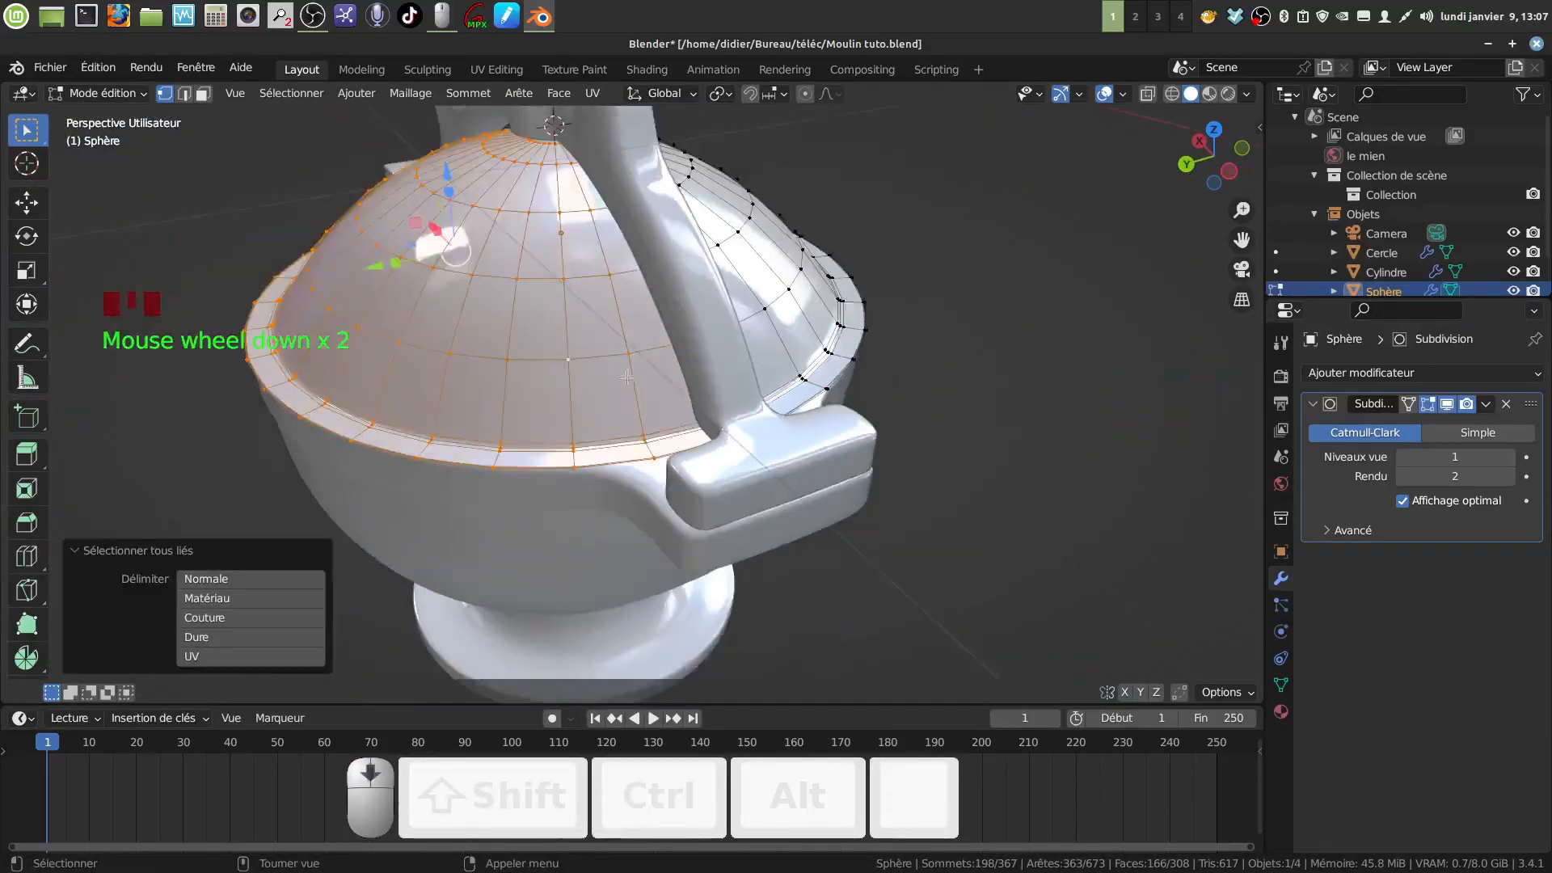
middle_click_drag(555, 382, 505, 358)
mouse_move(566, 378)
middle_mouse_down("shift")
mouse_move(509, 386)
mouse_move(551, 387)
middle_mouse_up("shift")
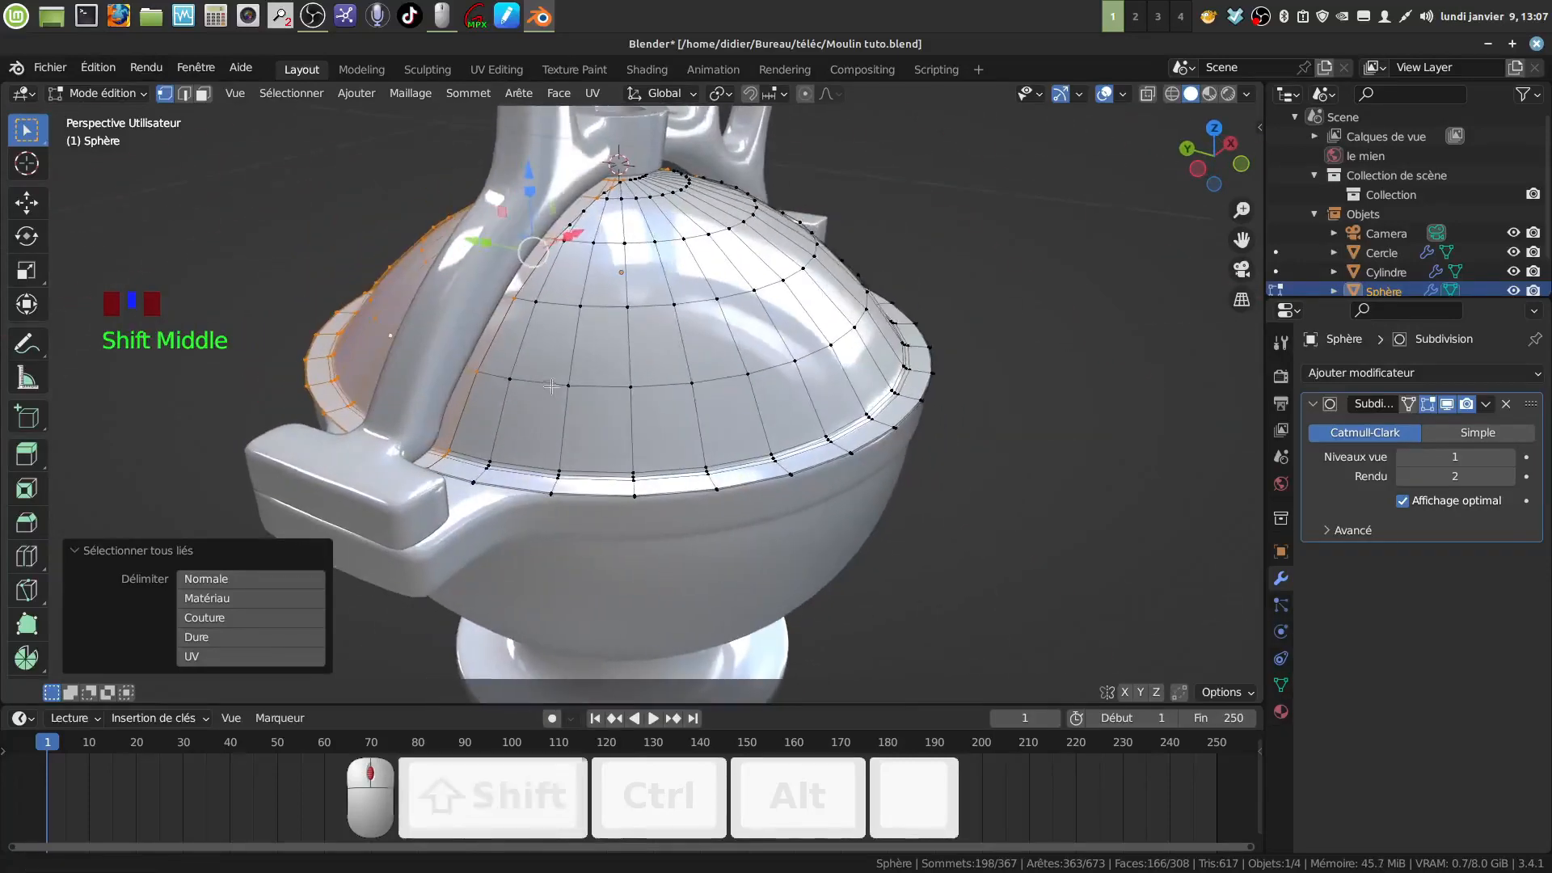
key("p")
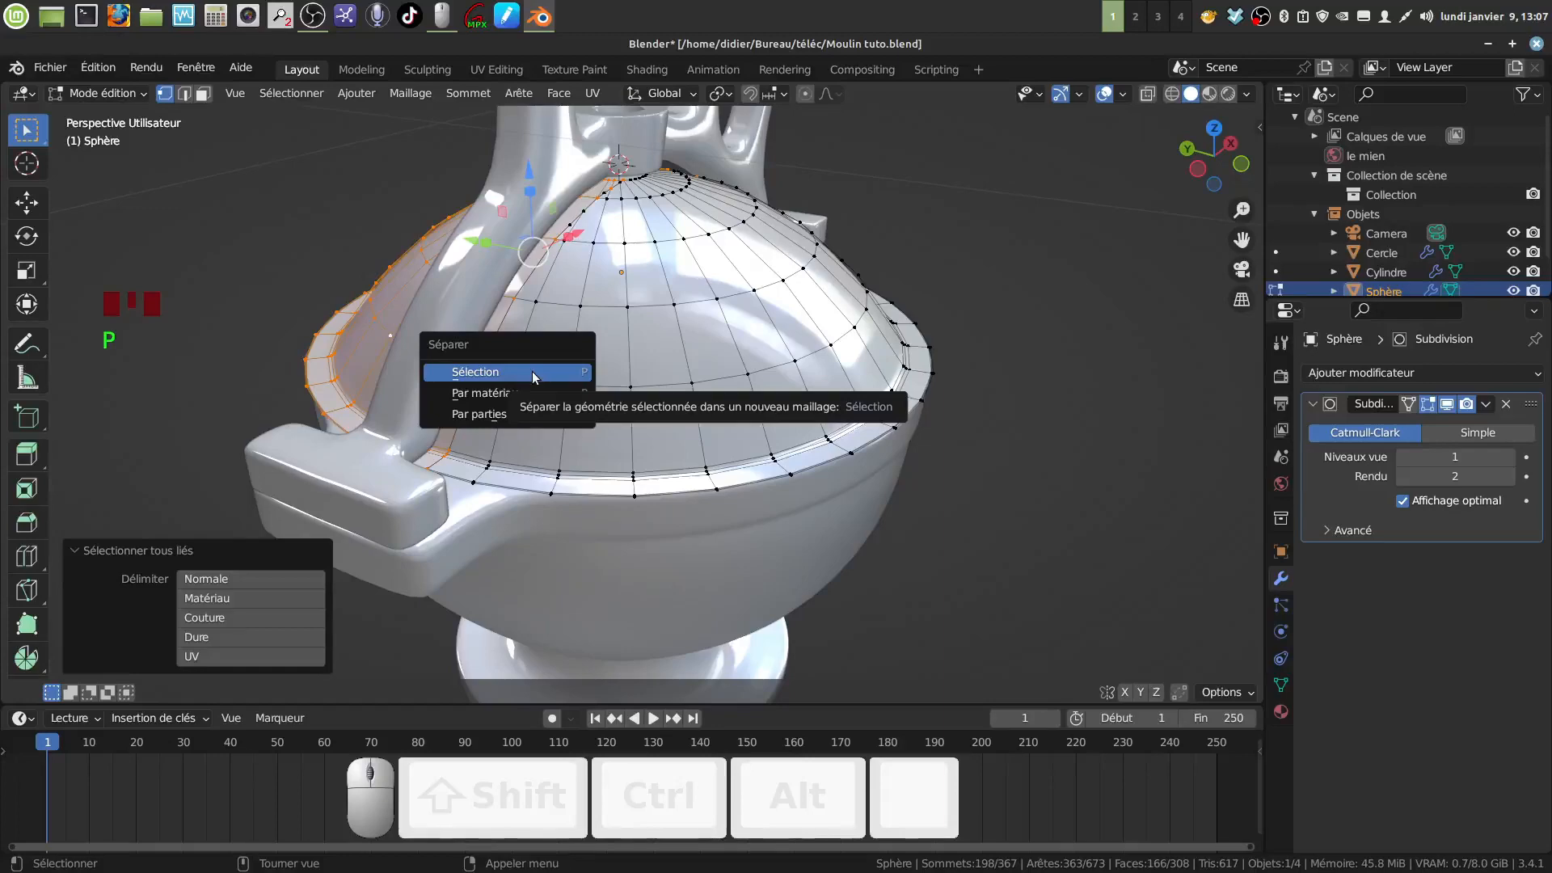
Separate the selected back half of the dome lid into its own object and return to Object Mode
left_click(532, 372)
middle_click_drag(533, 378, 492, 524)
key("Tab")
Select both dome halves and isolate them in local view
scroll(560, 464, "up", 2)
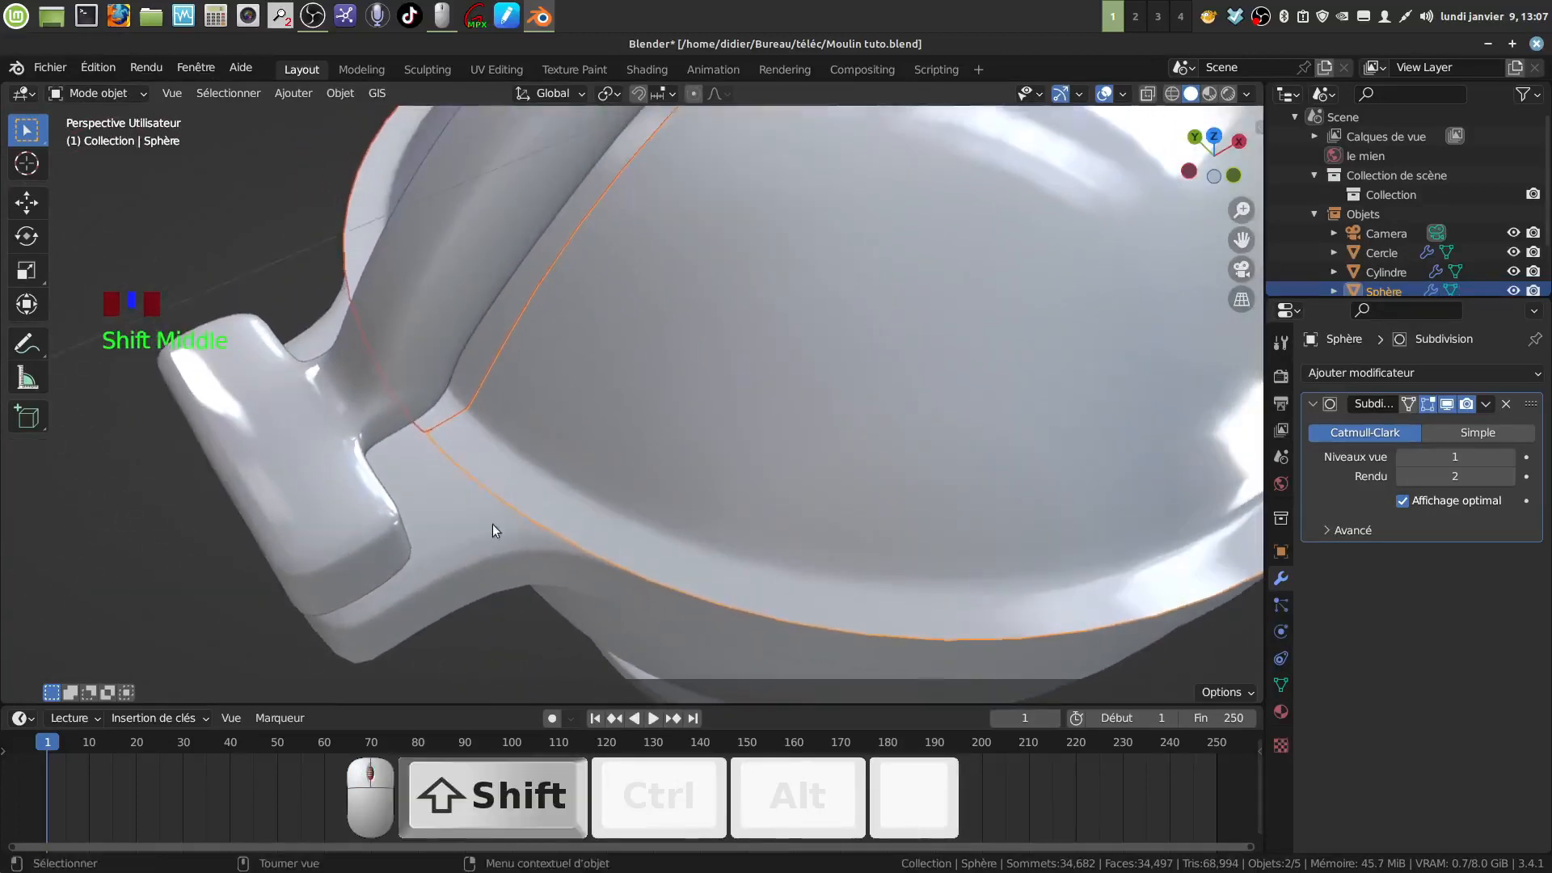
scroll(467, 459, "up", 3, "shift")
key("Tab")
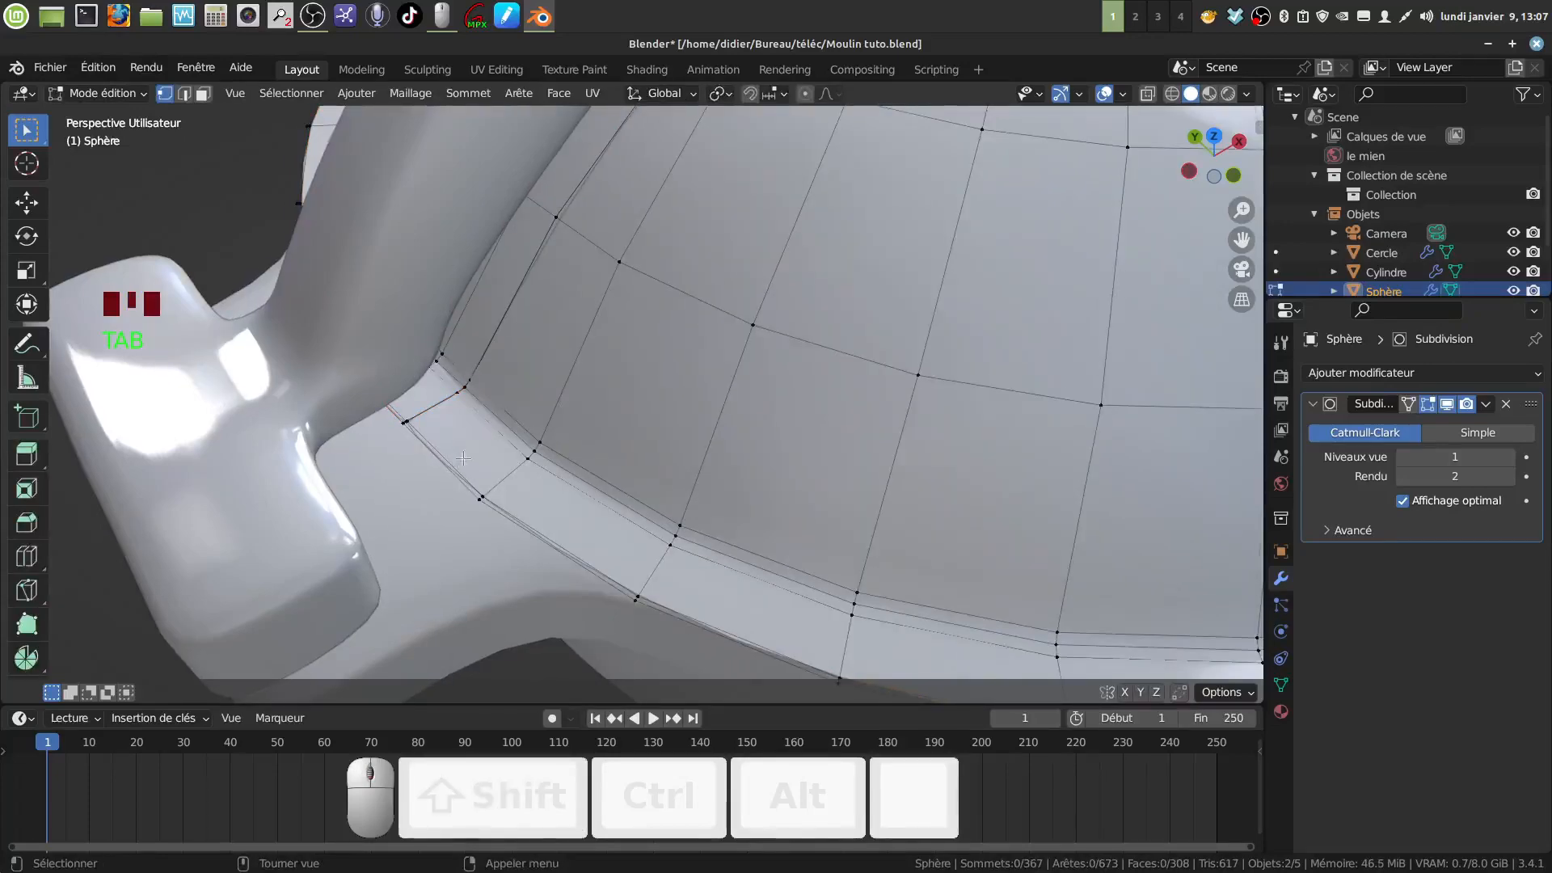
middle_click_drag(464, 458, 446, 448)
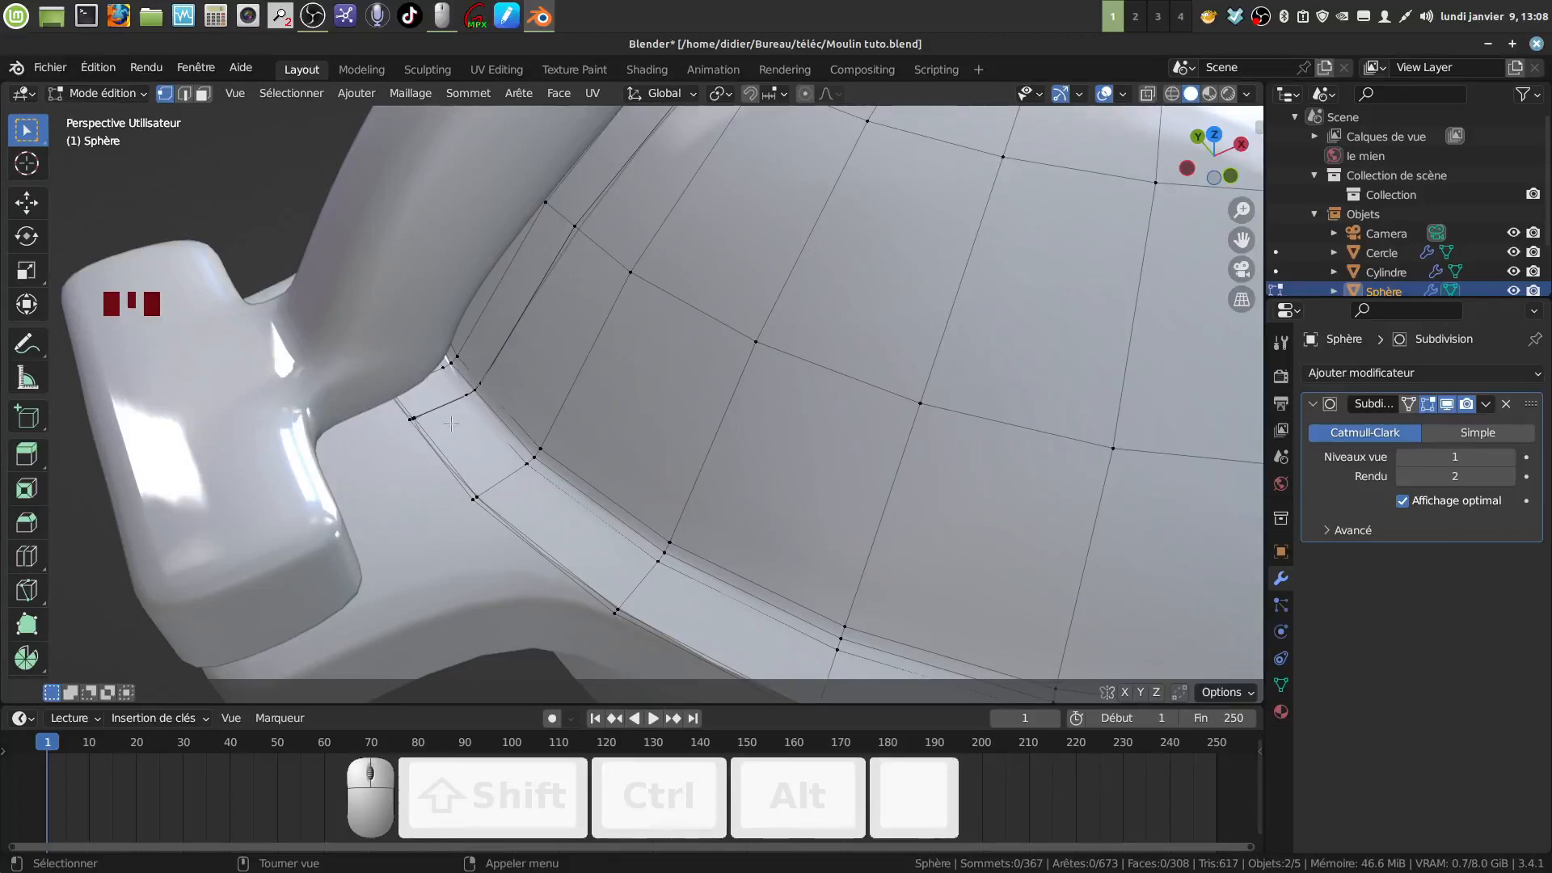
key("Tab")
scroll(450, 424, "down", 3)
middle_click_drag(574, 404, 608, 483)
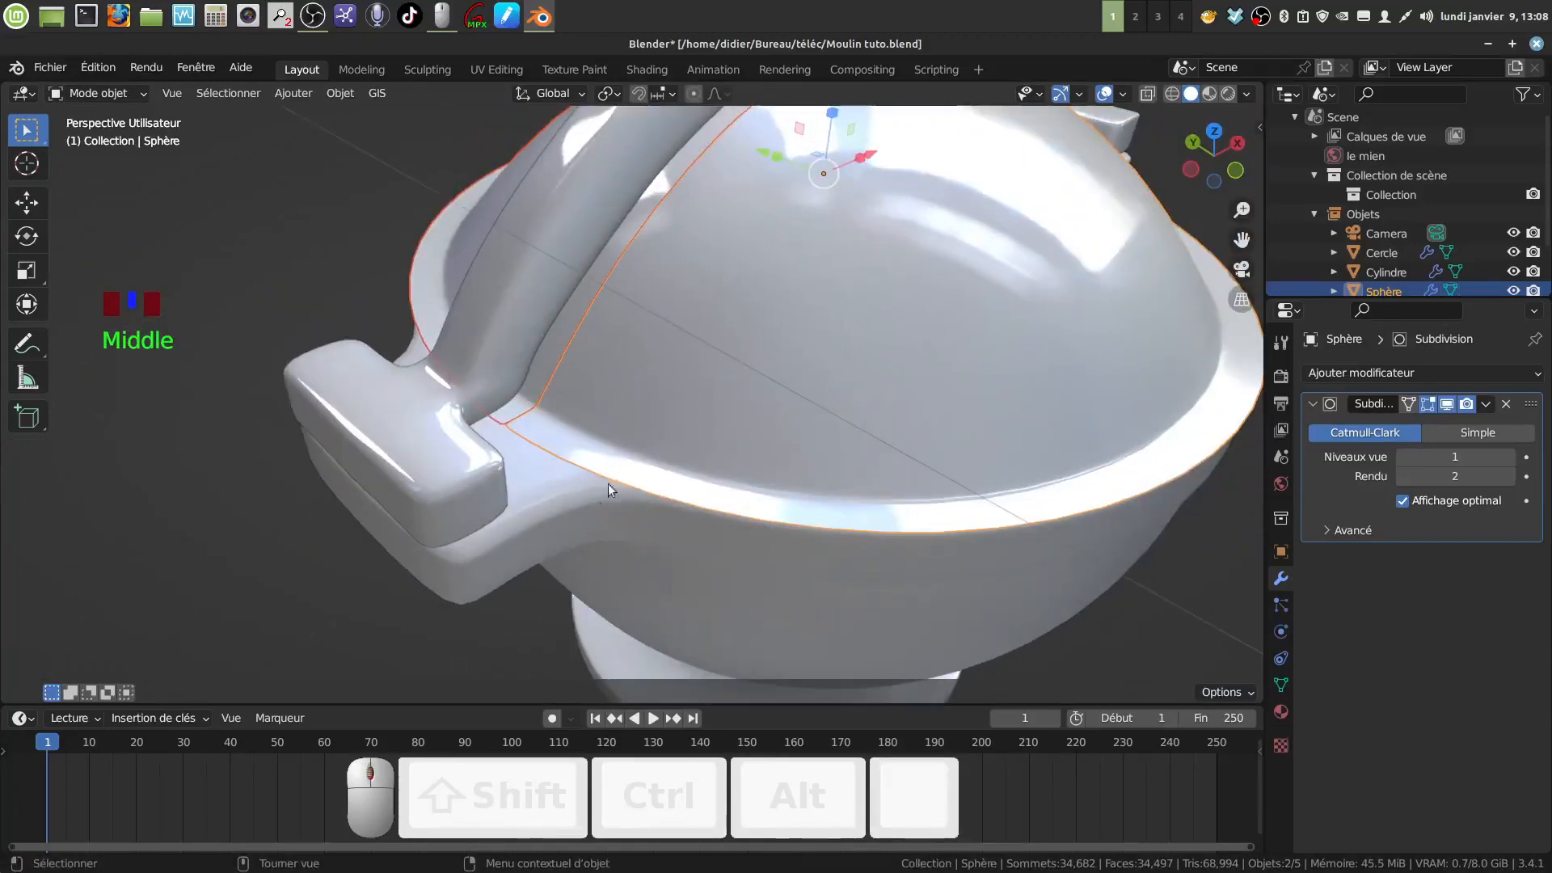
left_click(589, 385)
left_click(558, 353)
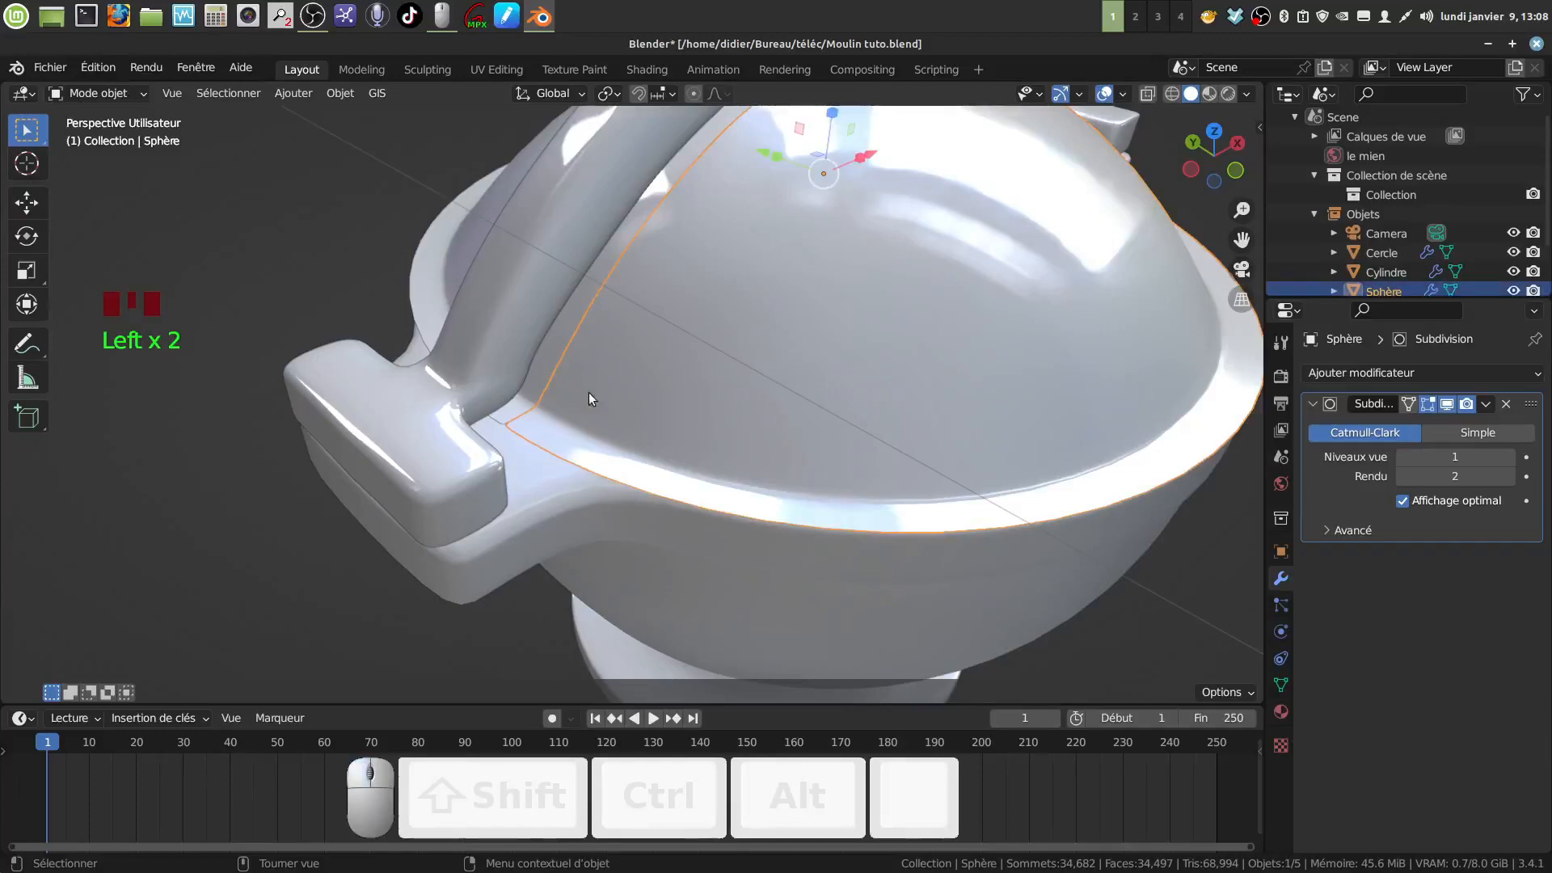
left_click(495, 385, "shift")
key("KP_Divide")
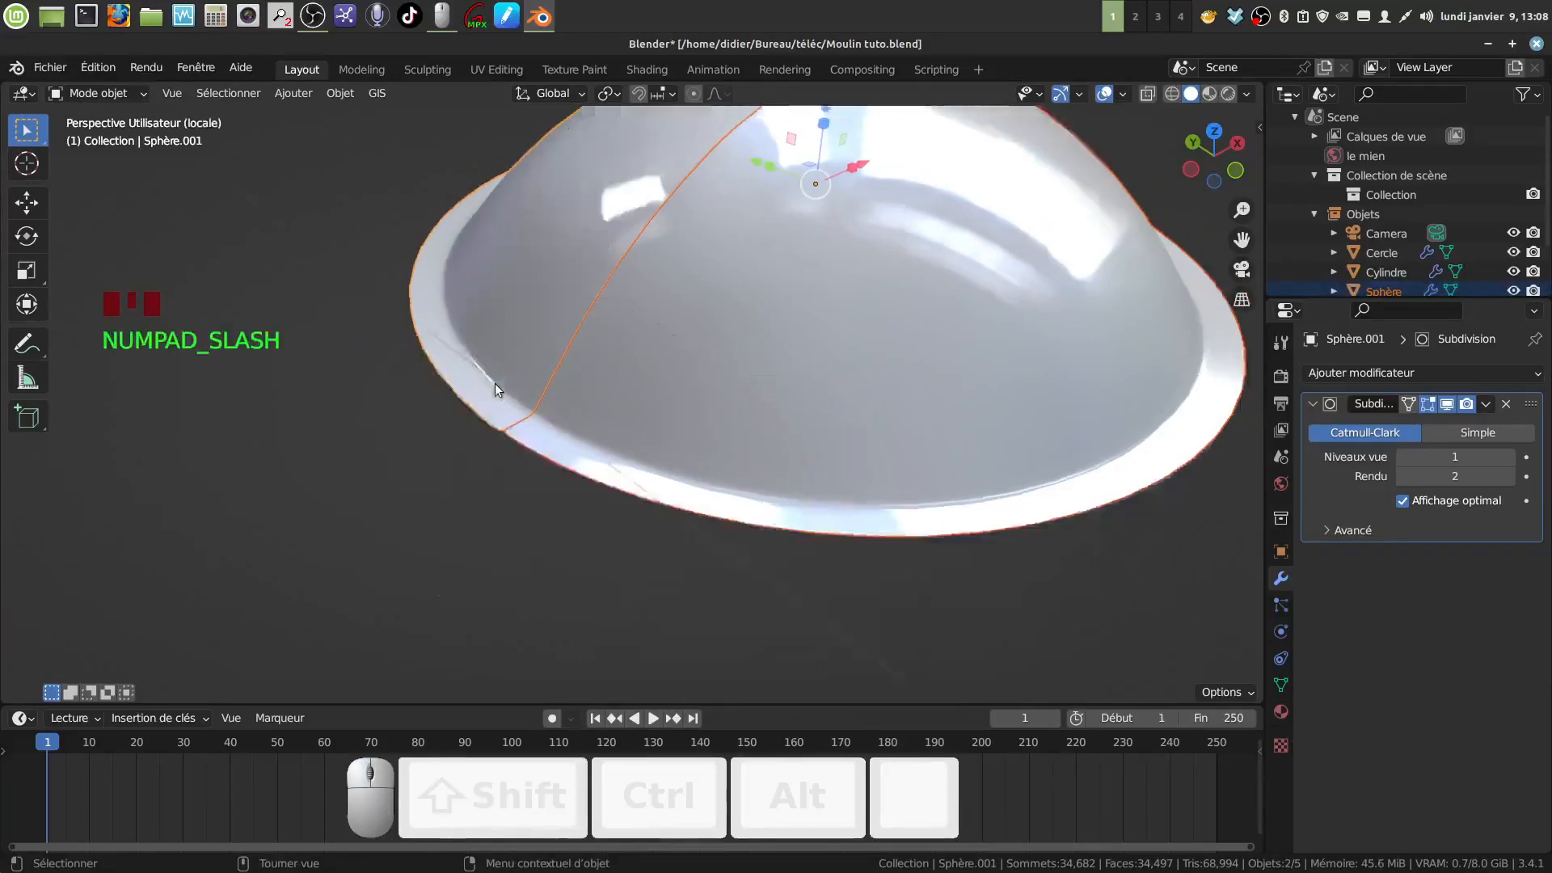
From the top view, move the front half's outer rim corner vertices at the split about 0.011 m in X and -0.106 m in Y
key("KP_7")
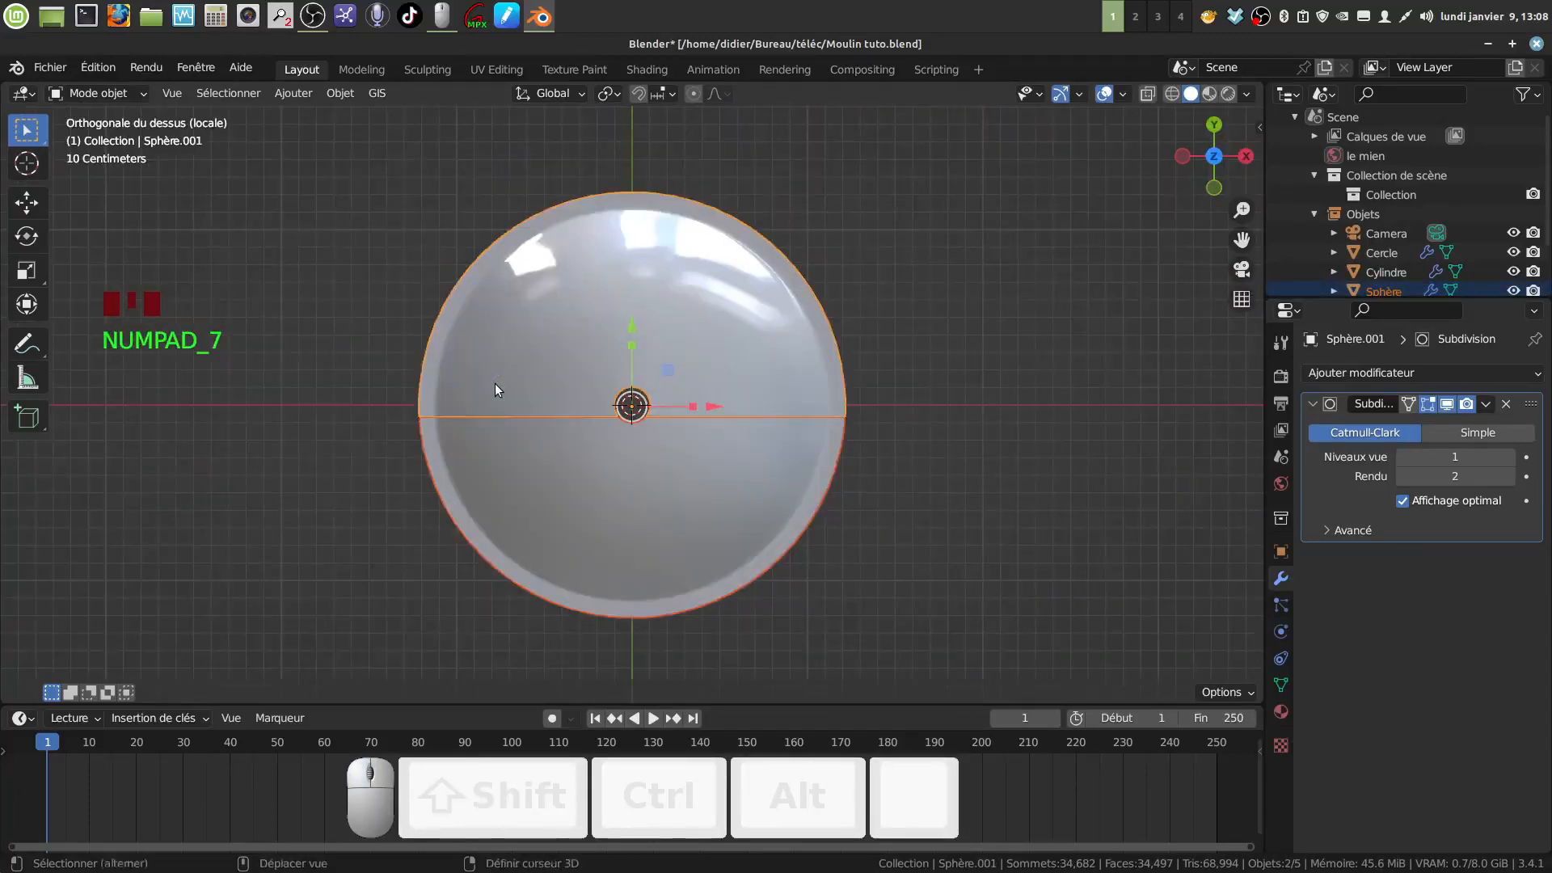
middle_click_drag(495, 383, 647, 338, "shift")
scroll(638, 388, "up", 5)
middle_click_drag(637, 407, 624, 444, "shift")
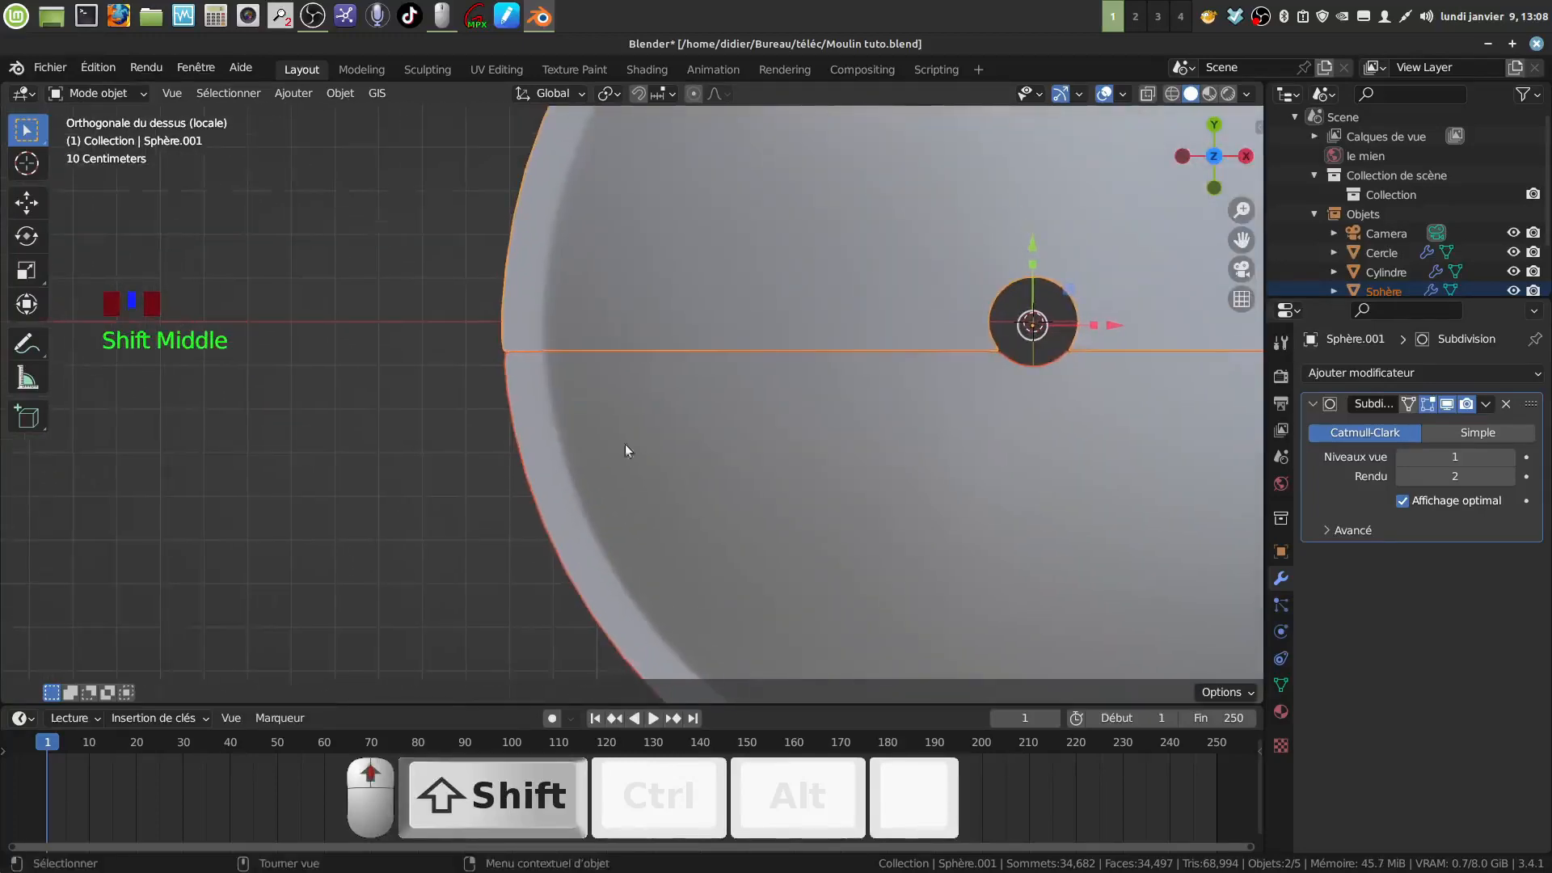
left_click(606, 441)
key("Tab")
scroll(520, 417, "up", 1)
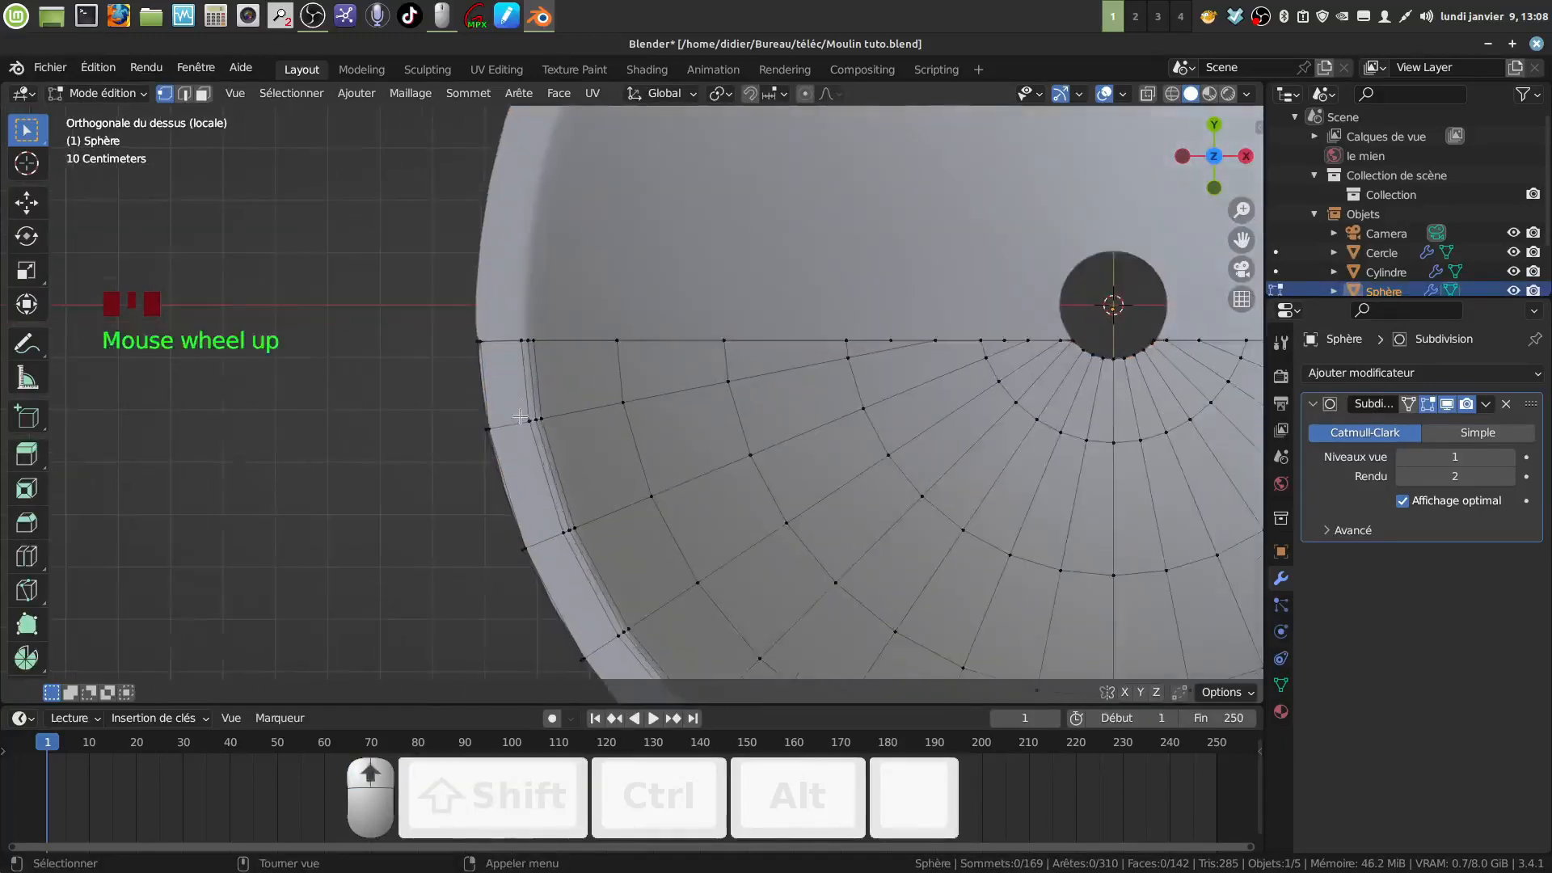
key("c")
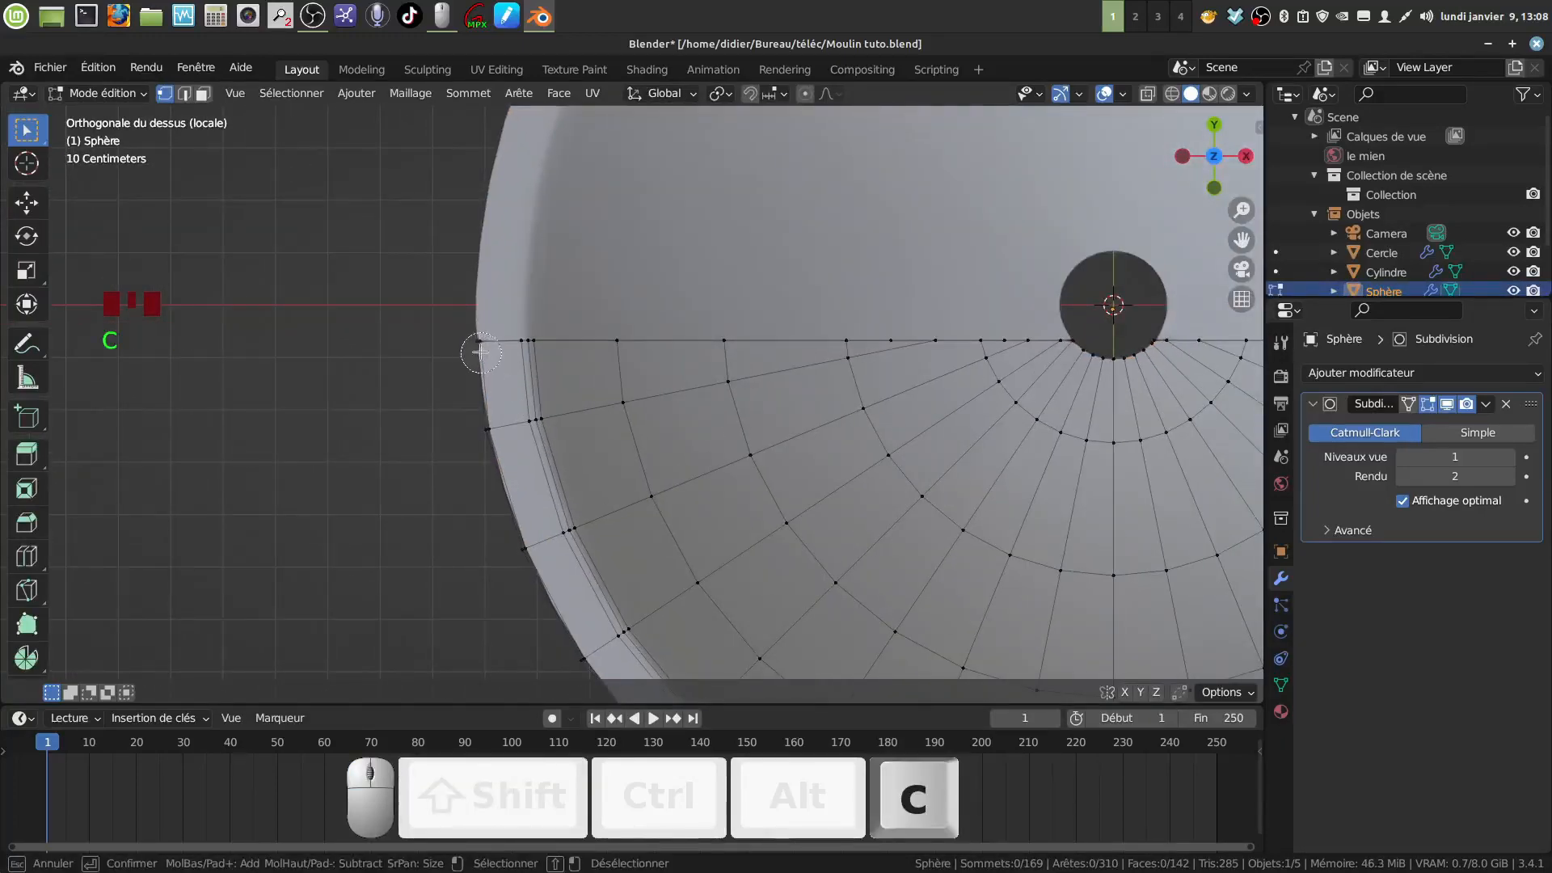
left_click(479, 340)
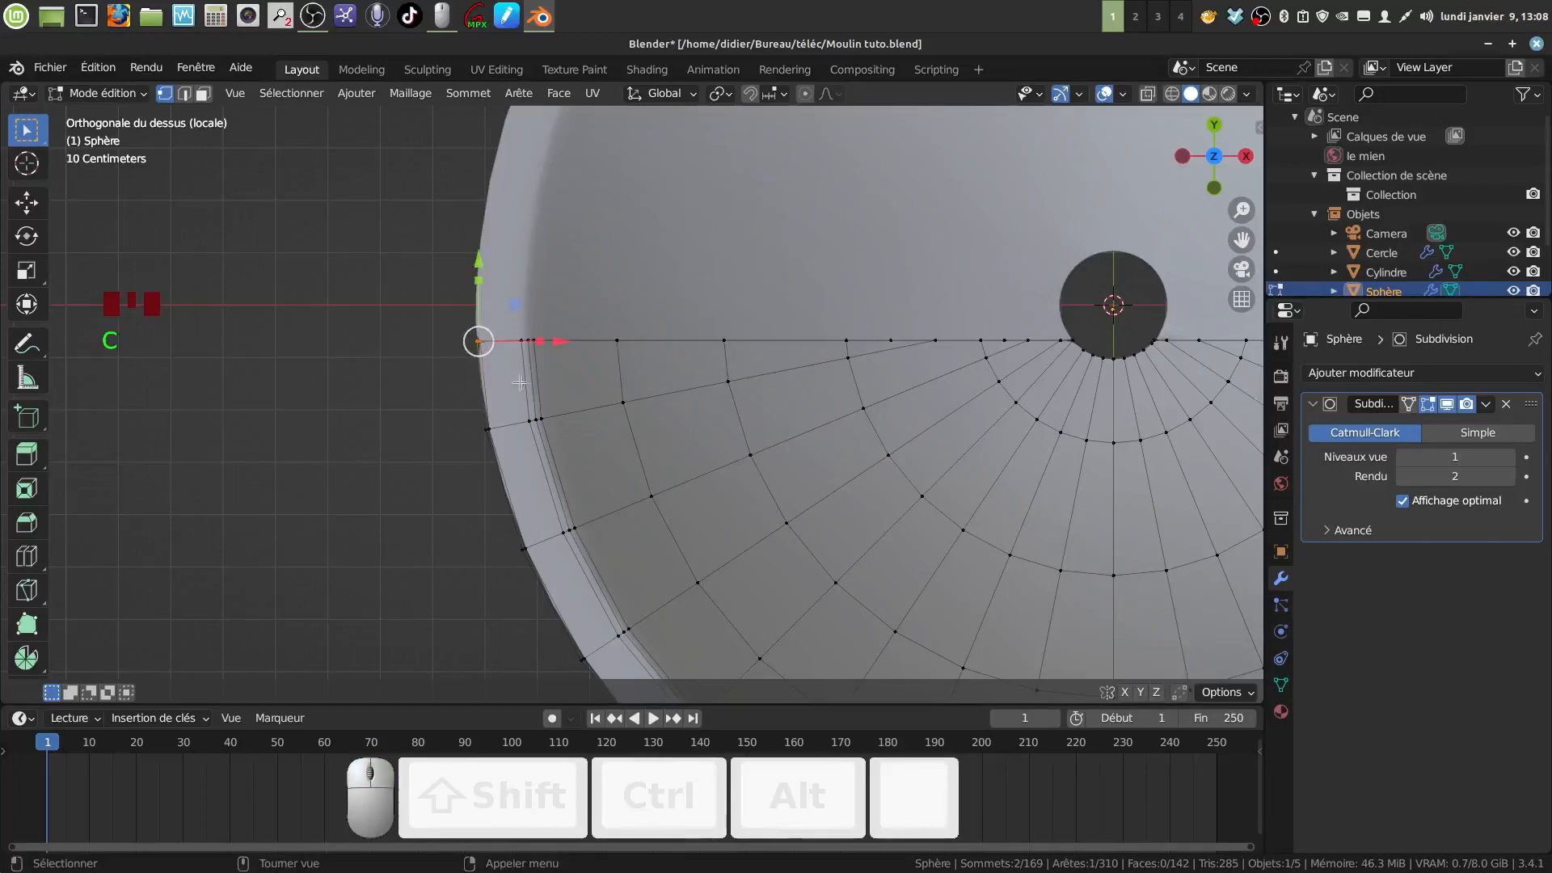
key("g")
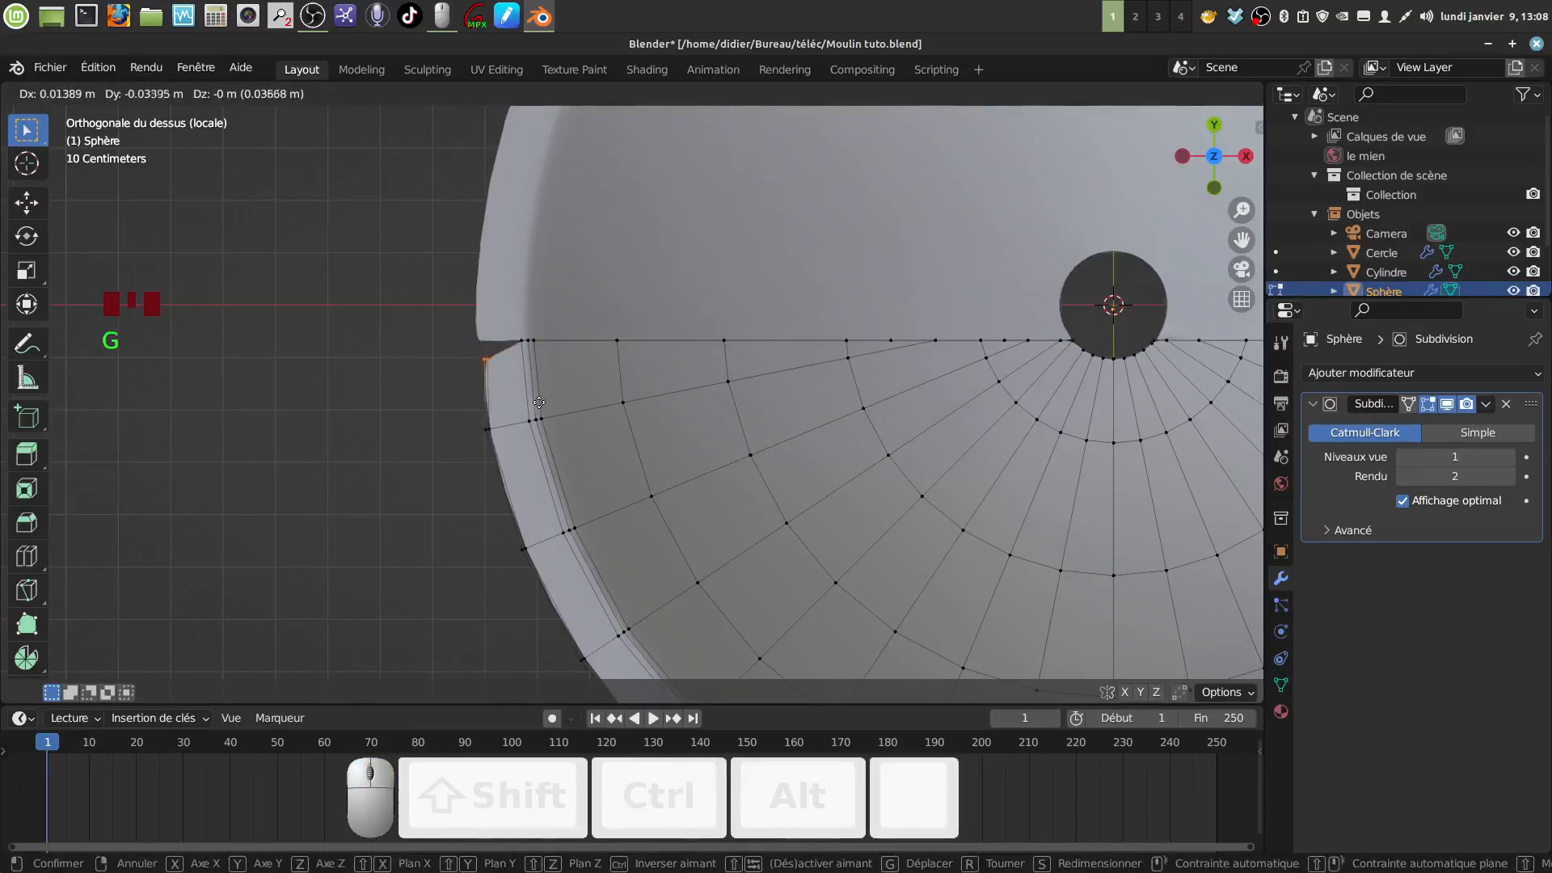
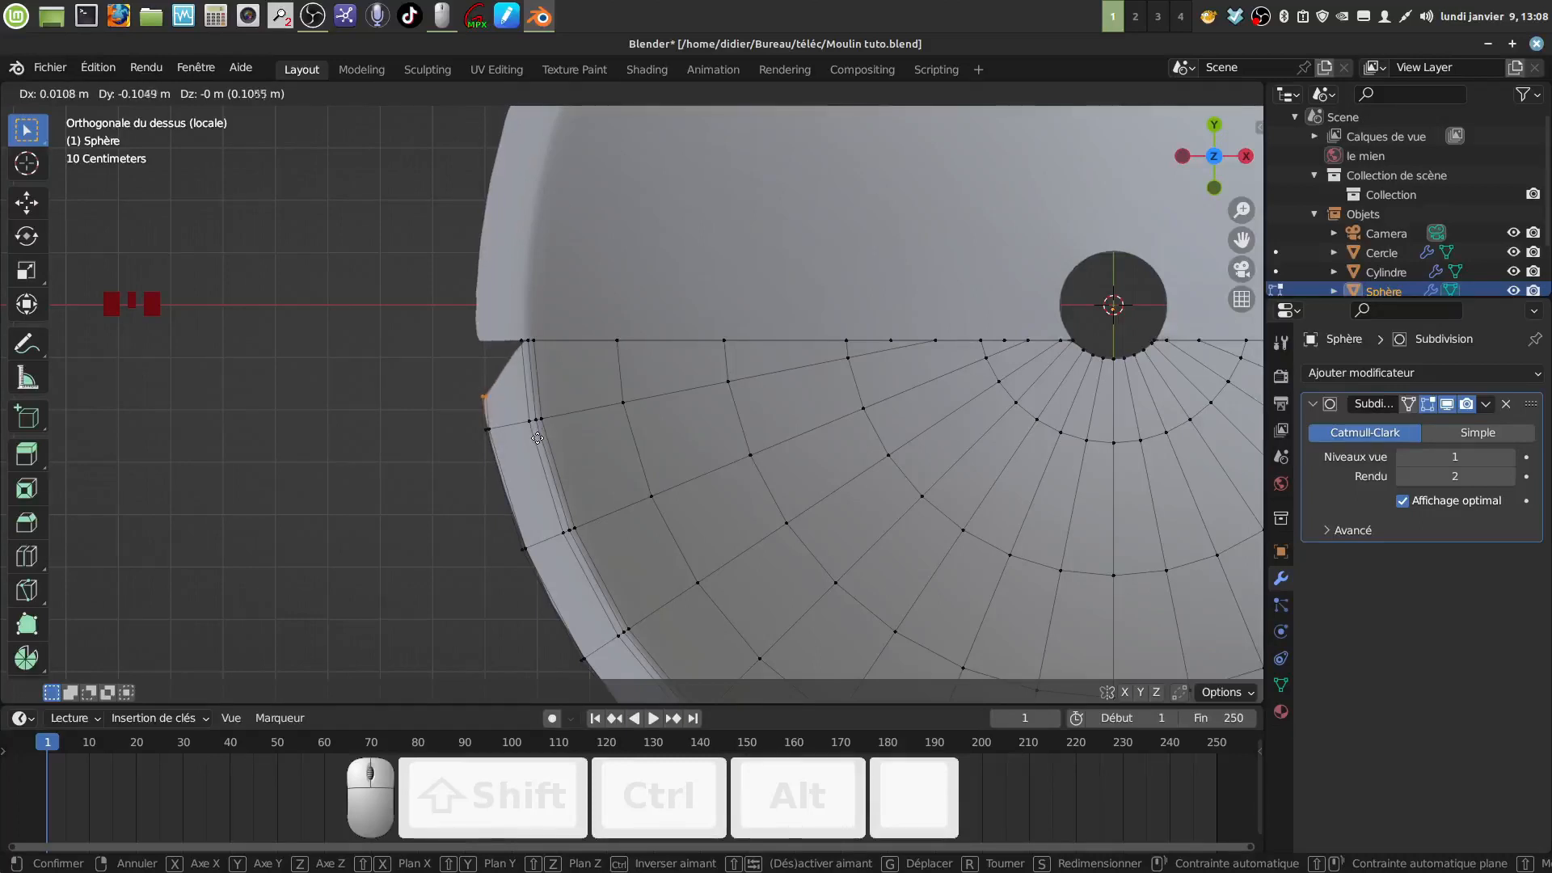
left_click(538, 438)
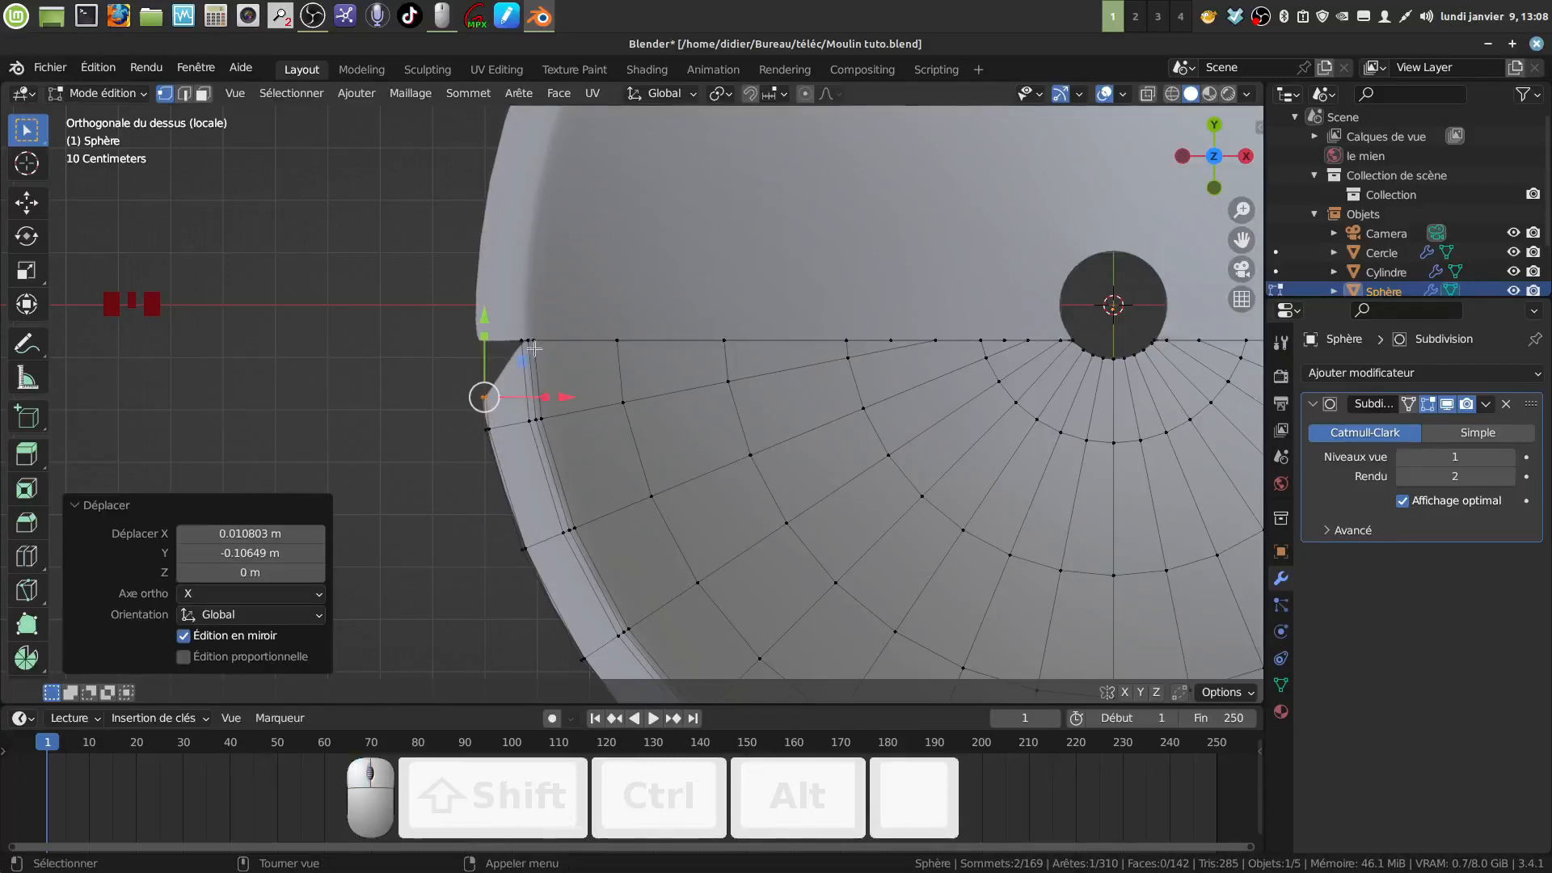
Return to Object Mode, deselect the dome halves and exit local view to show the whole model
scroll(516, 357, "up", 4)
middle_click_drag(516, 357, 566, 444, "shift")
scroll(585, 402, "up", 2)
scroll(588, 378, "down", 3)
key("Tab")
key("Tab")
key("Tab")
left_click(663, 552)
scroll(655, 509, "down", 4)
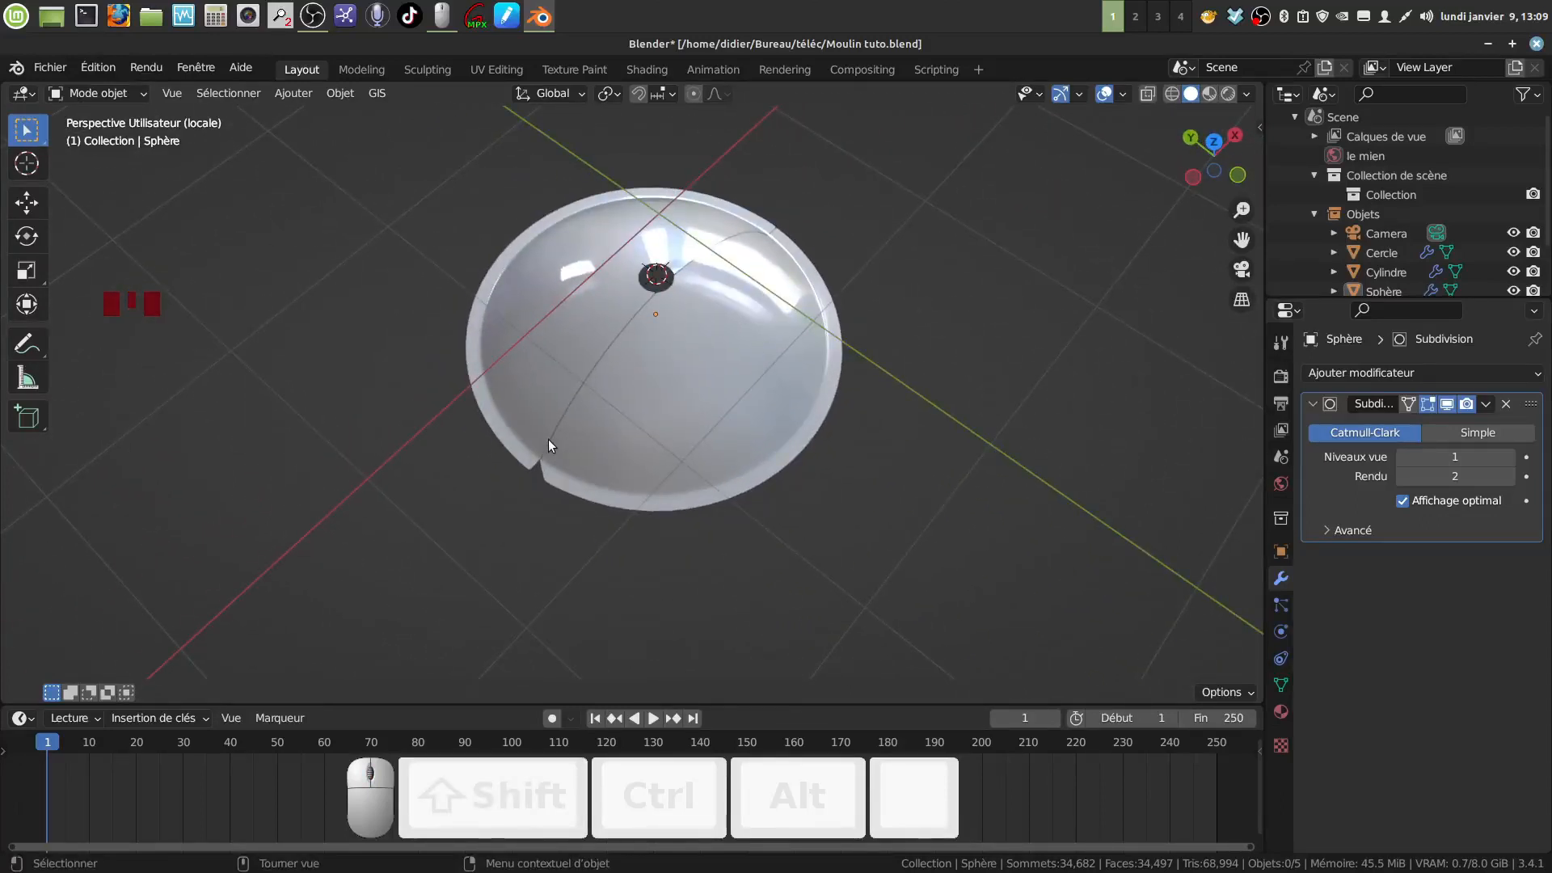
key("KP_Divide")
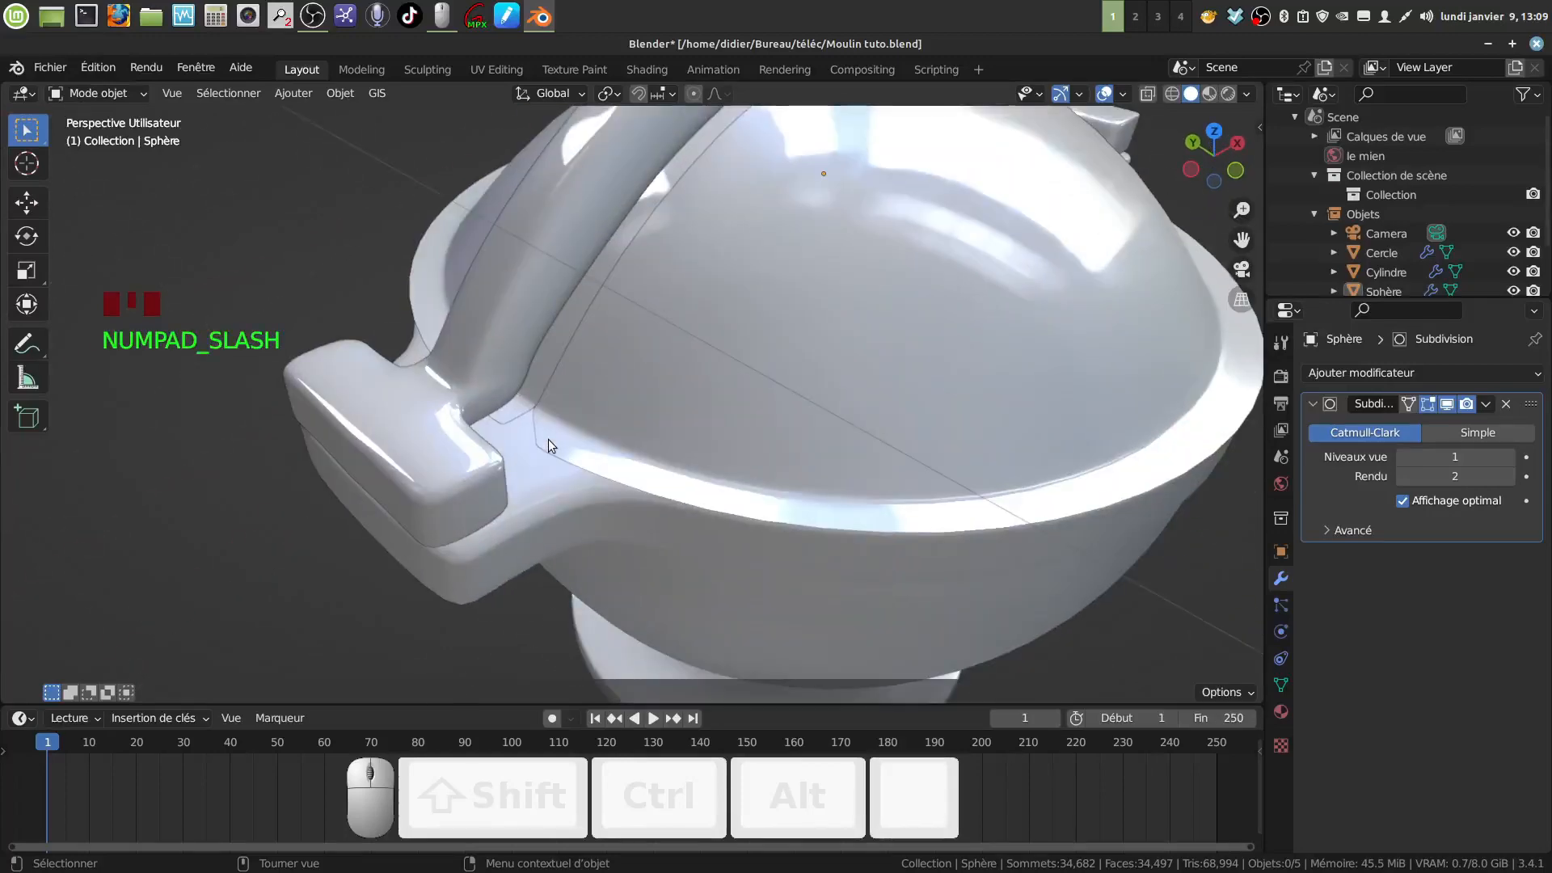
Select both dome halves and raise them about 0.0036 m along Z
scroll(548, 439, "down", 5)
middle_click_drag(580, 457, 585, 392)
scroll(694, 424, "up", 2)
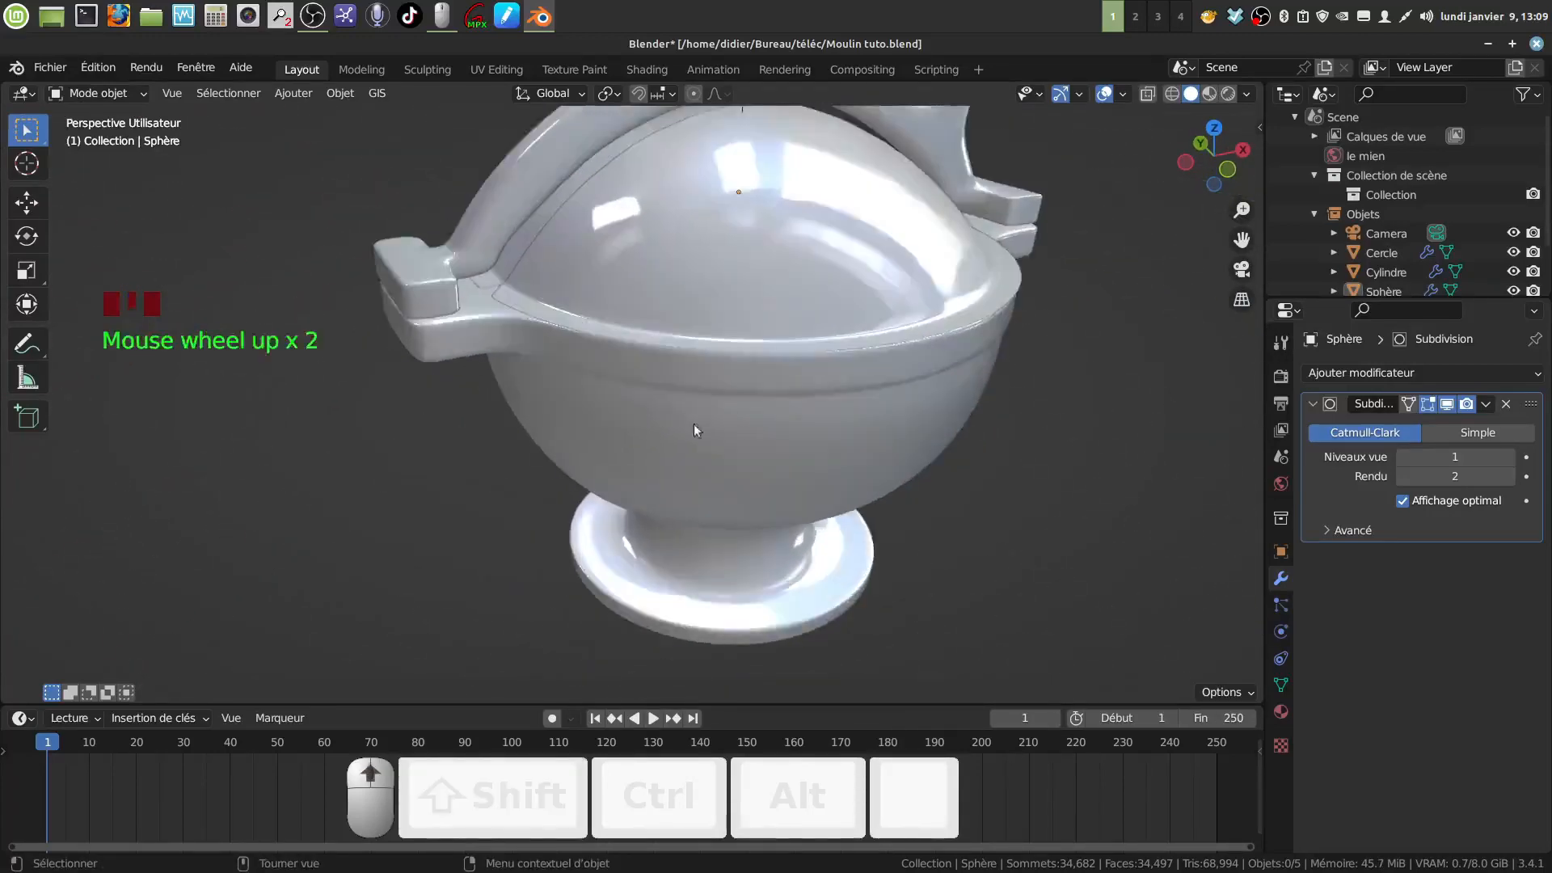
middle_click_drag(694, 424, 679, 367)
left_click(501, 314, "shift")
left_click(593, 315, "shift")
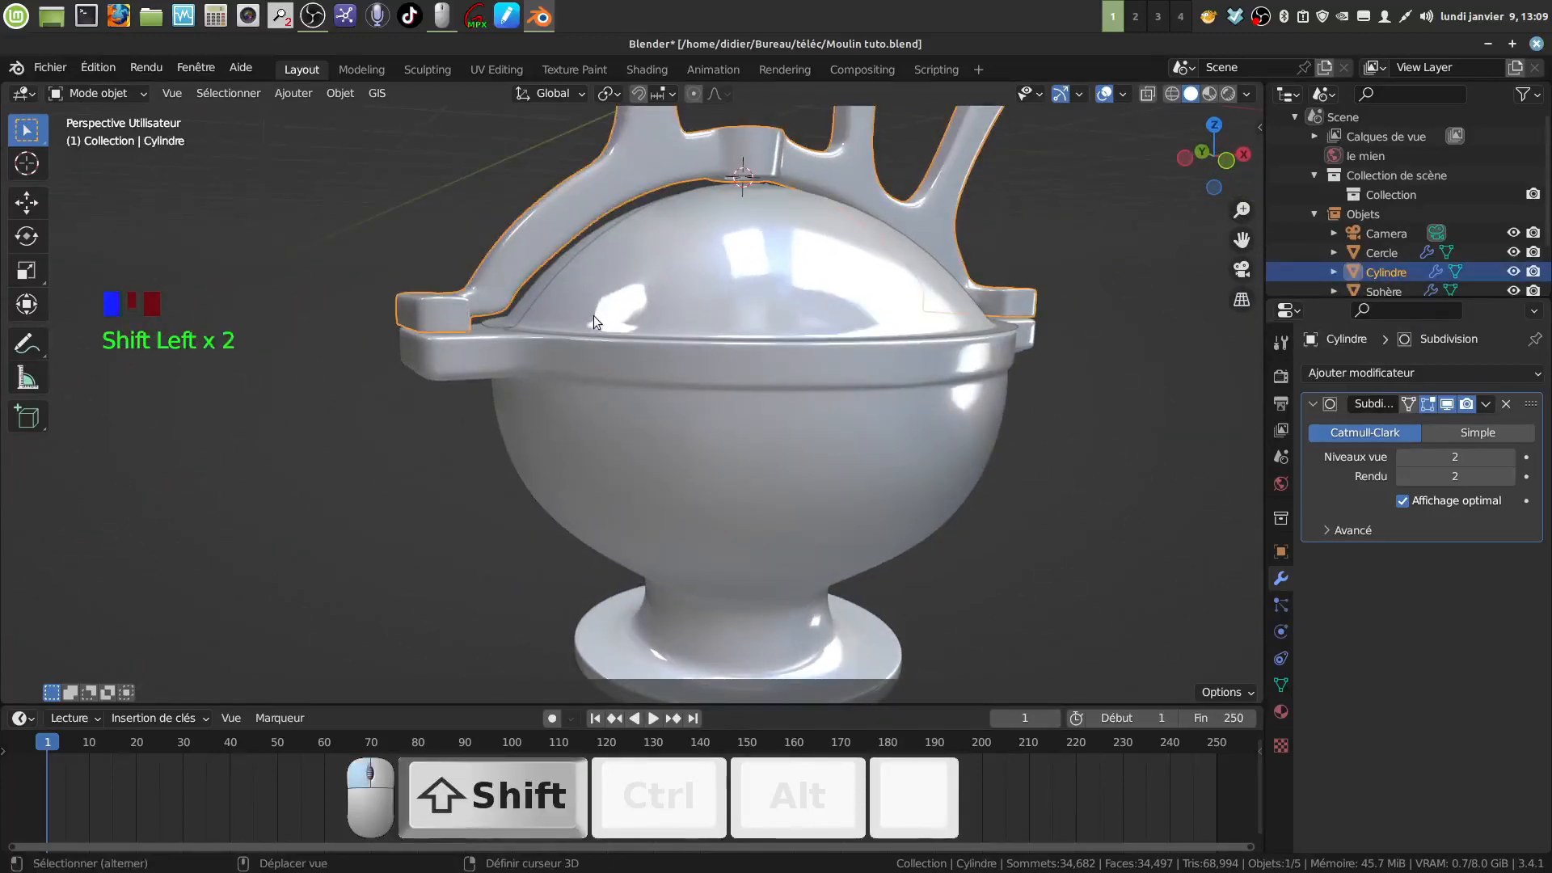
left_click(530, 302)
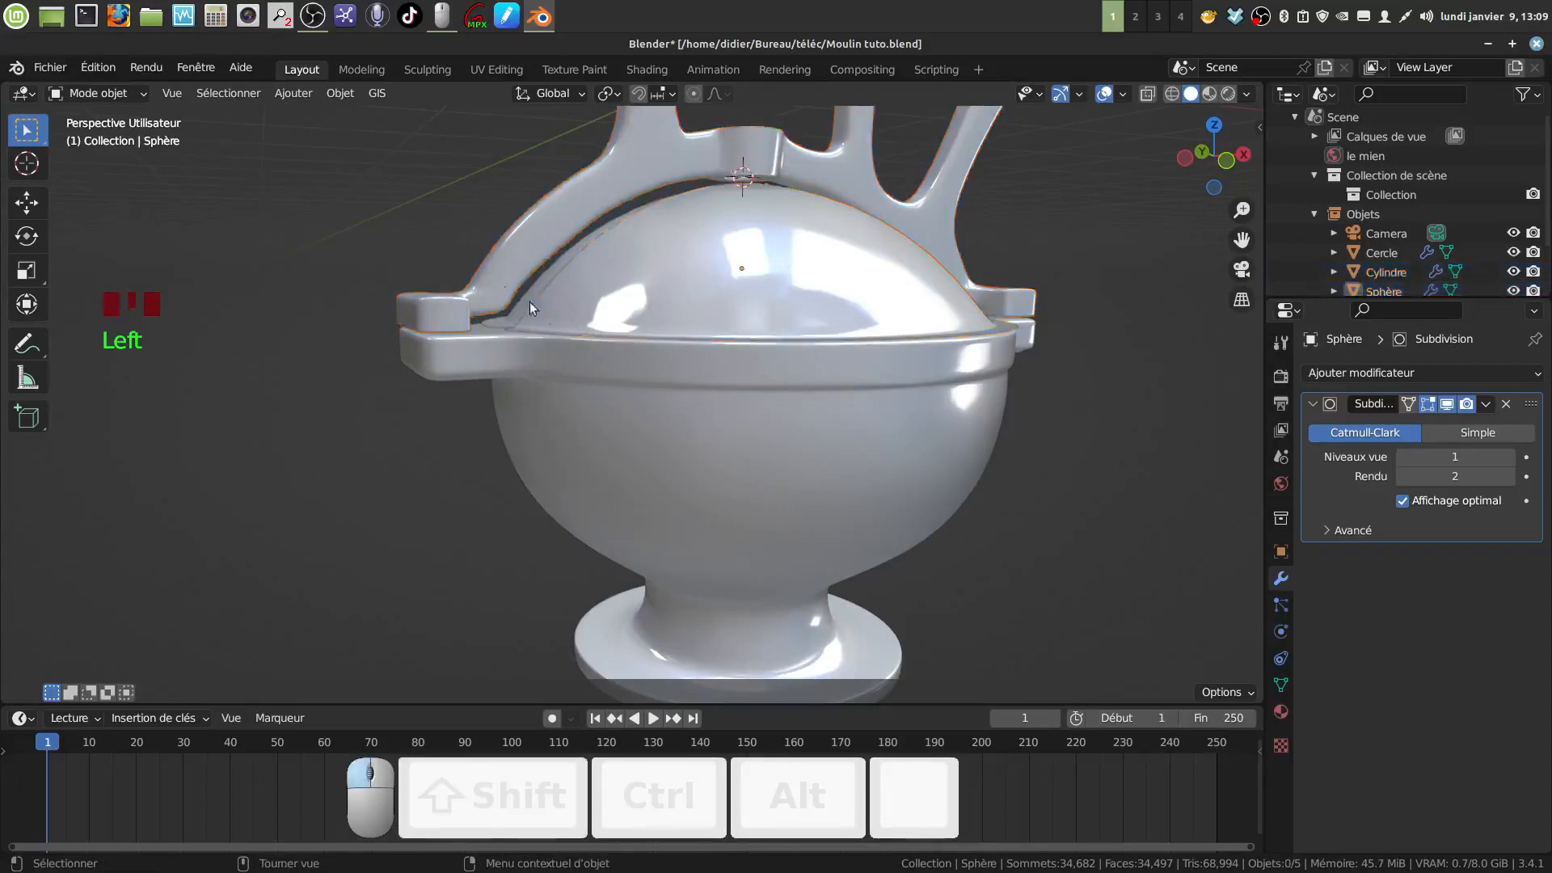
left_click(528, 312)
left_click(596, 323, "shift")
middle_click_drag(597, 324, 617, 292)
left_click_drag(776, 215, 779, 207)
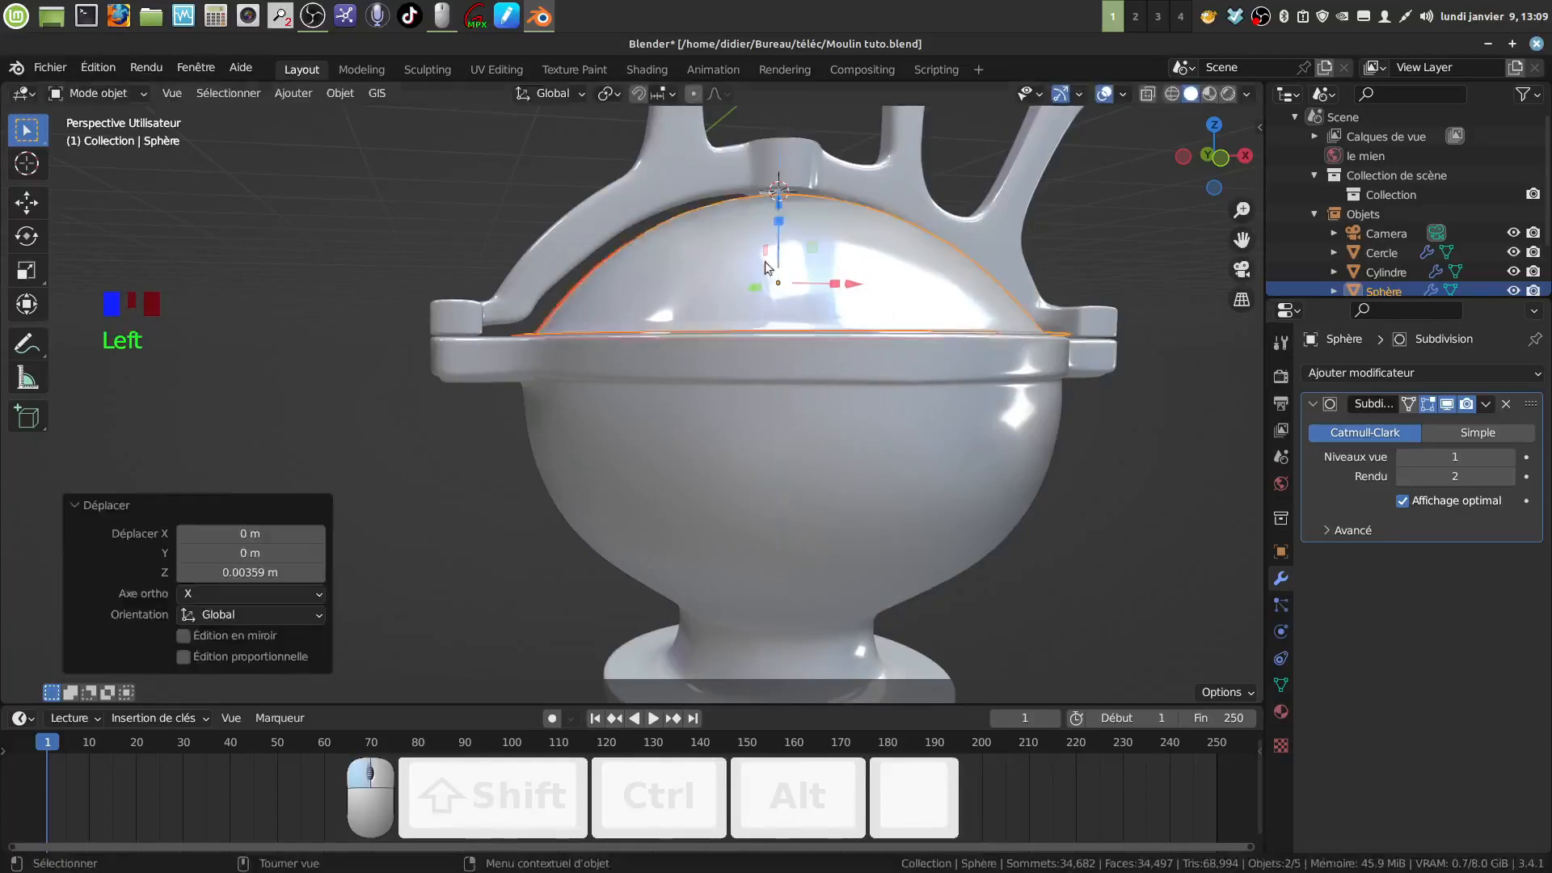
Add a Solidify modifier to the front dome half and place it above the Subdivision modifier
middle_click_drag(765, 260, 1025, 515)
left_click(1025, 514)
left_click(434, 322)
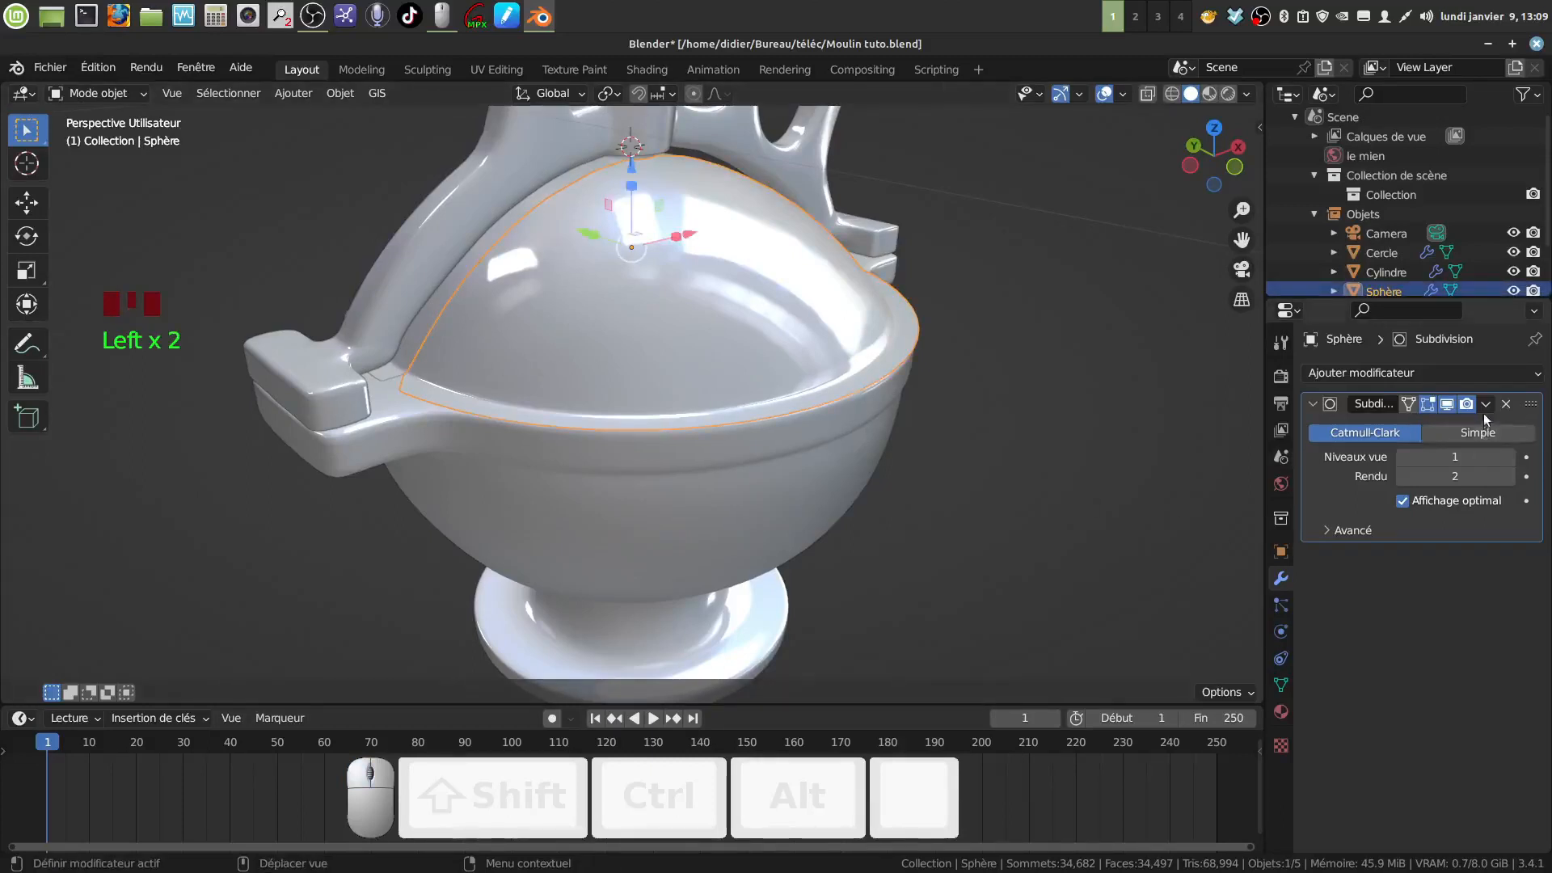
left_click(1536, 377)
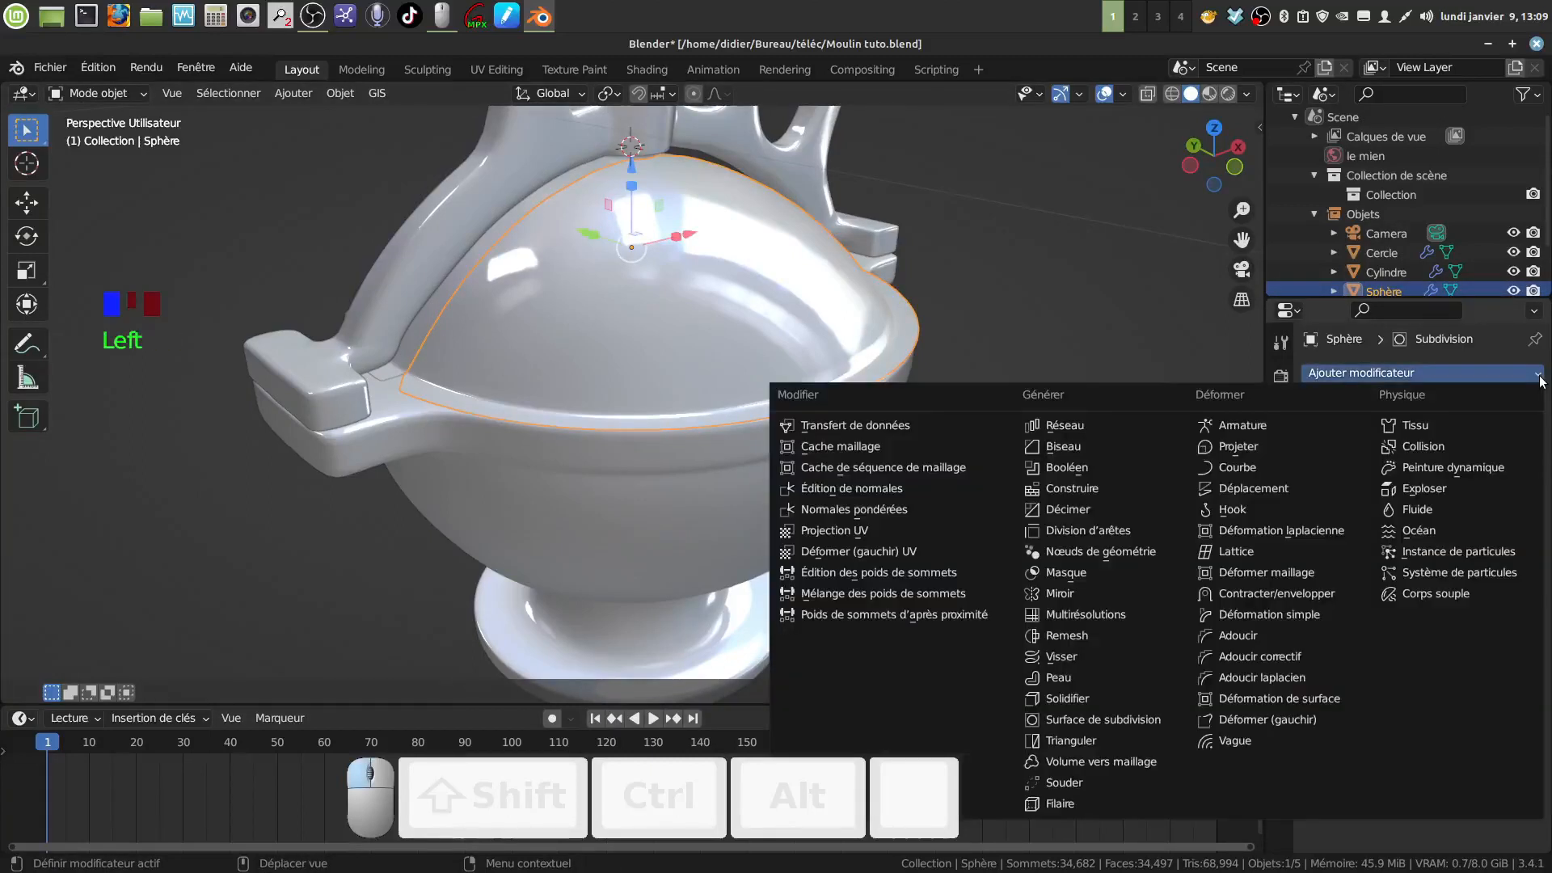
left_click(1103, 700)
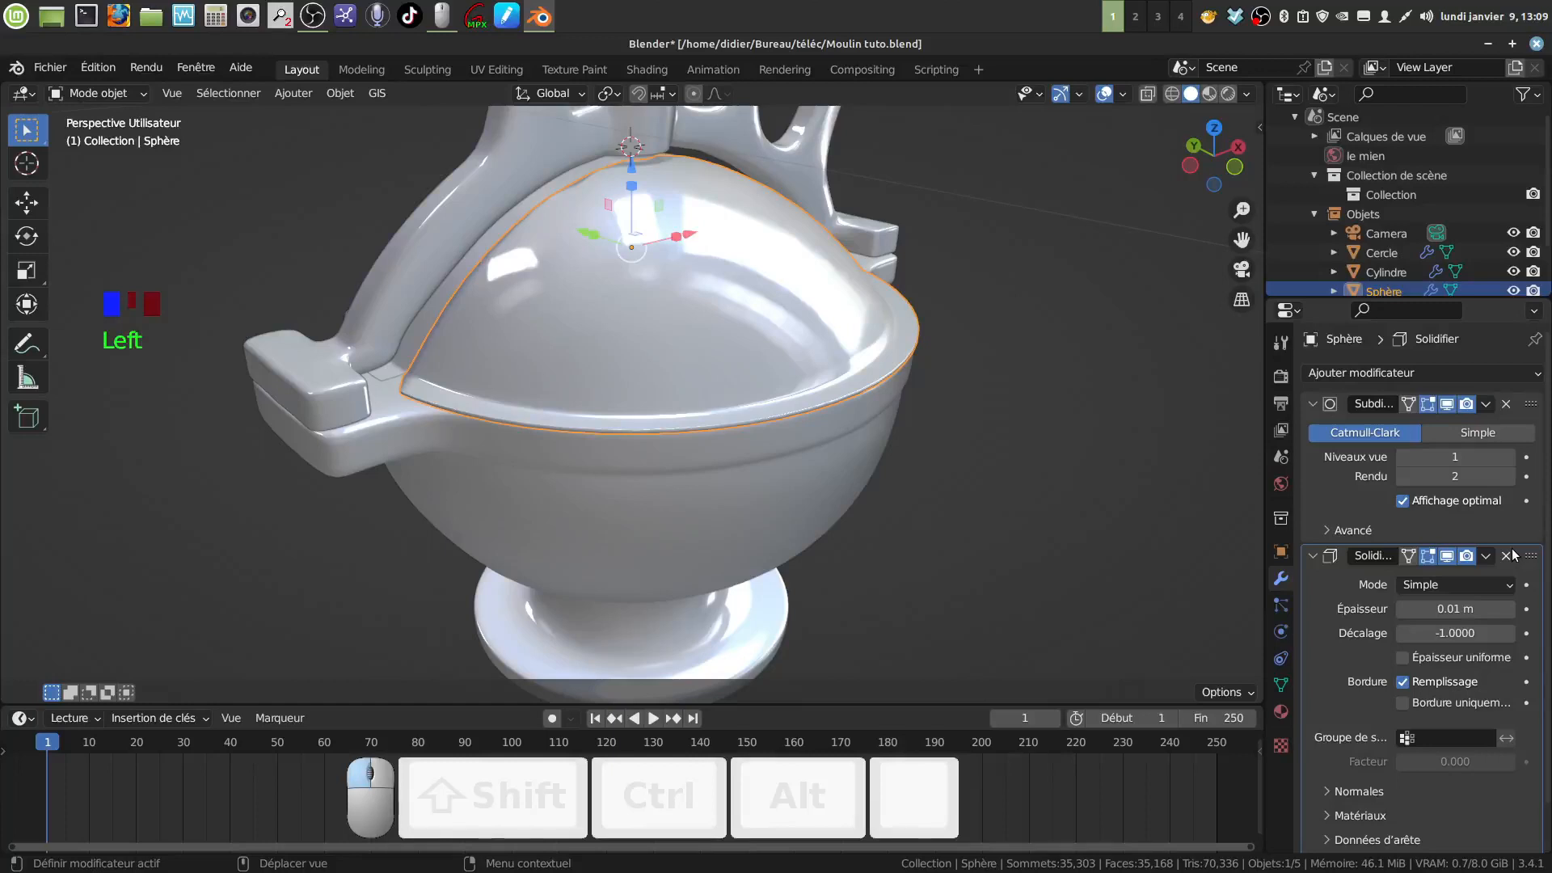
left_click_drag(1514, 558, 1511, 409)
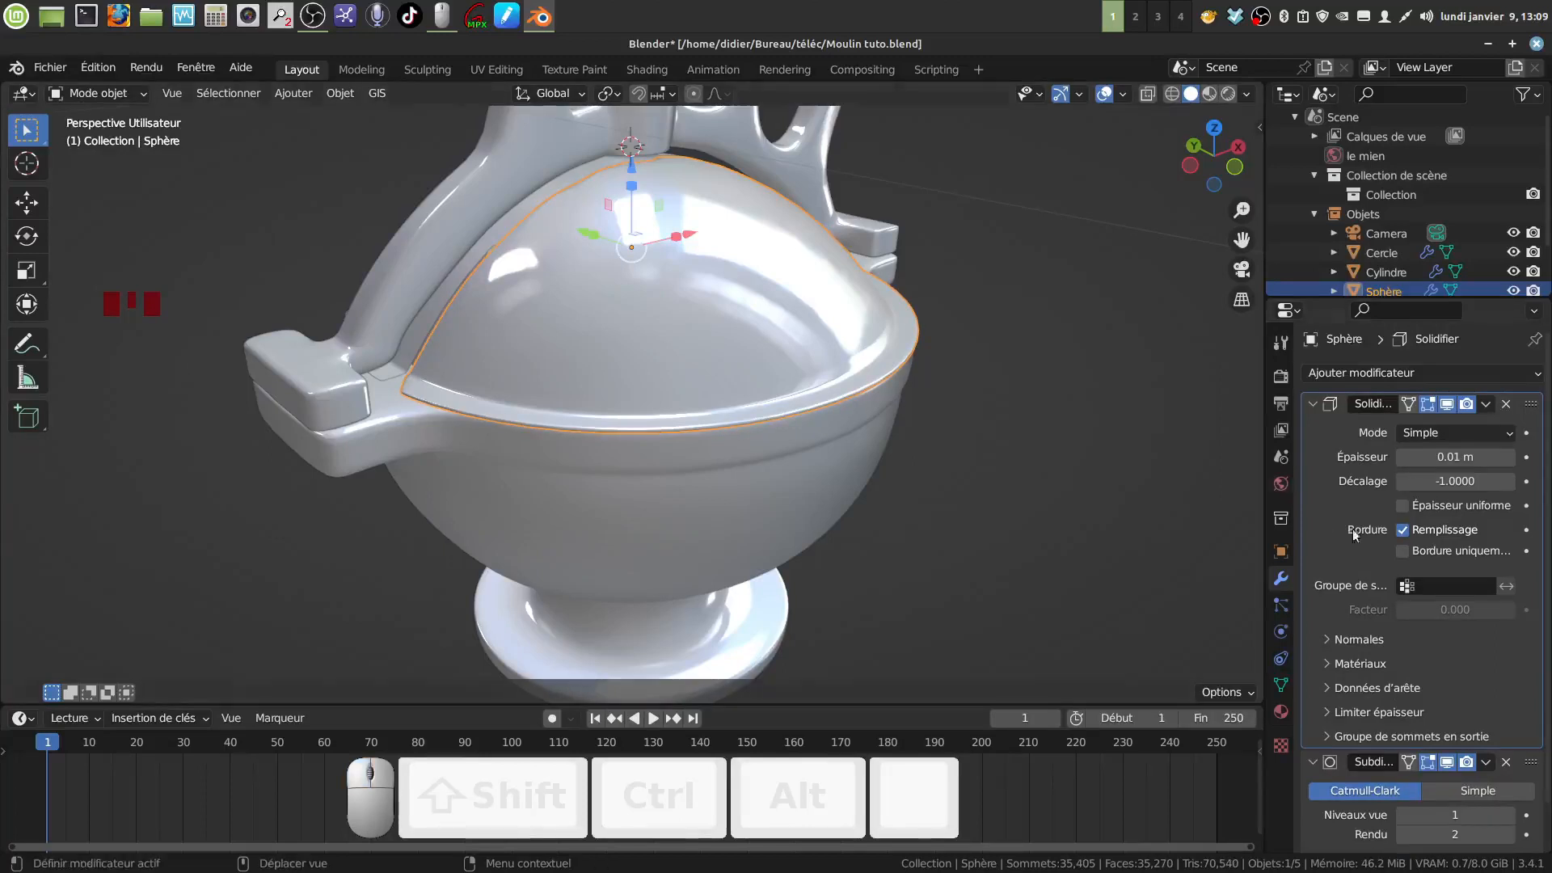
Set the front half's Solidify thickness to 0.005 m
left_click(1453, 455)
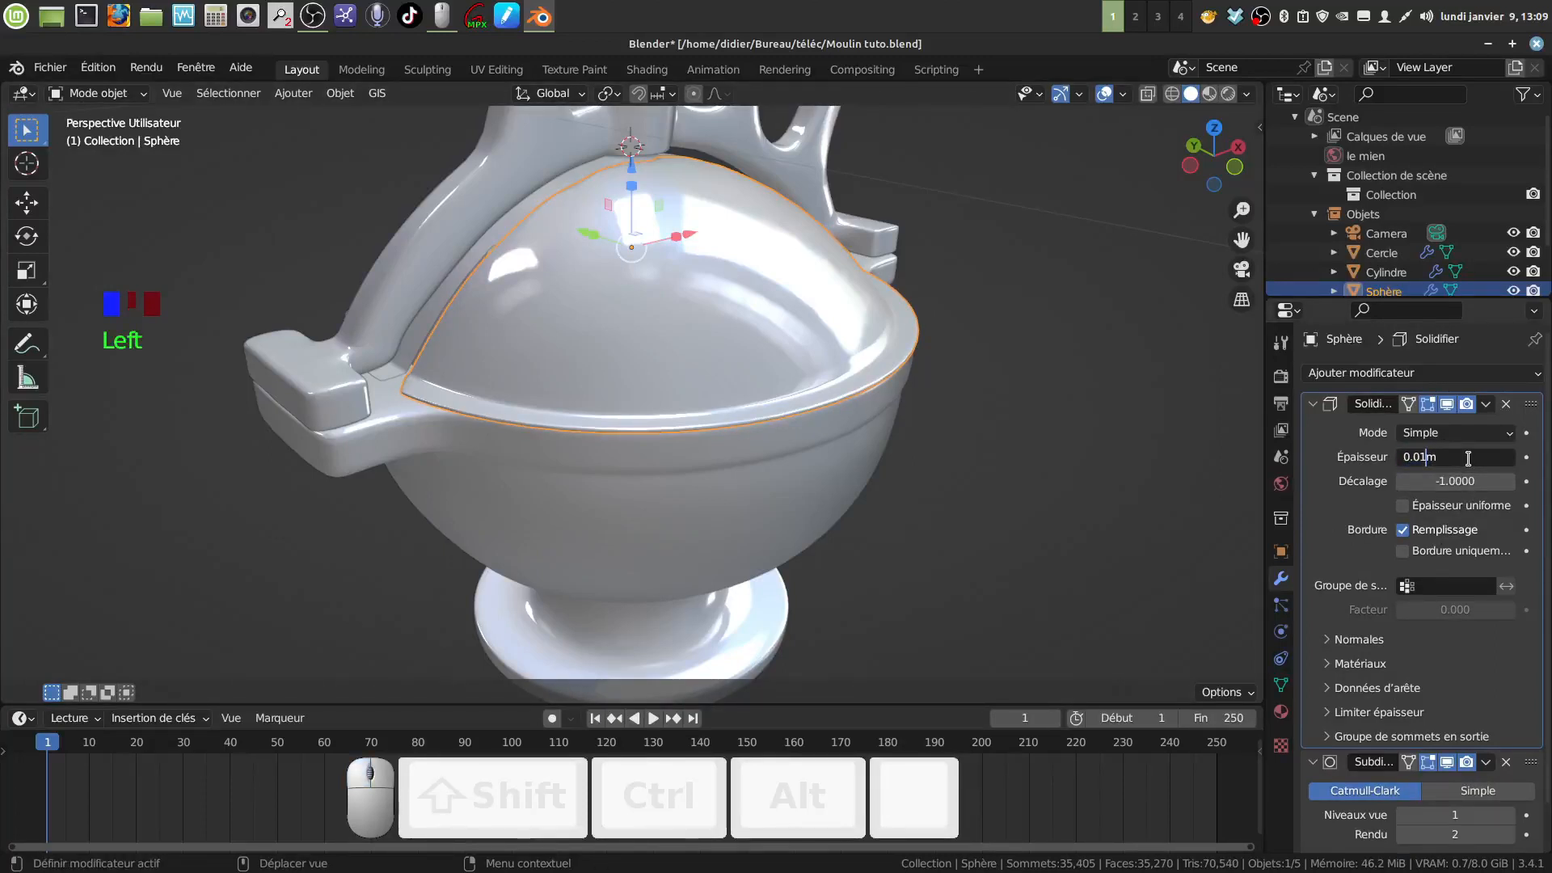
key("BackSpace")
type("0")
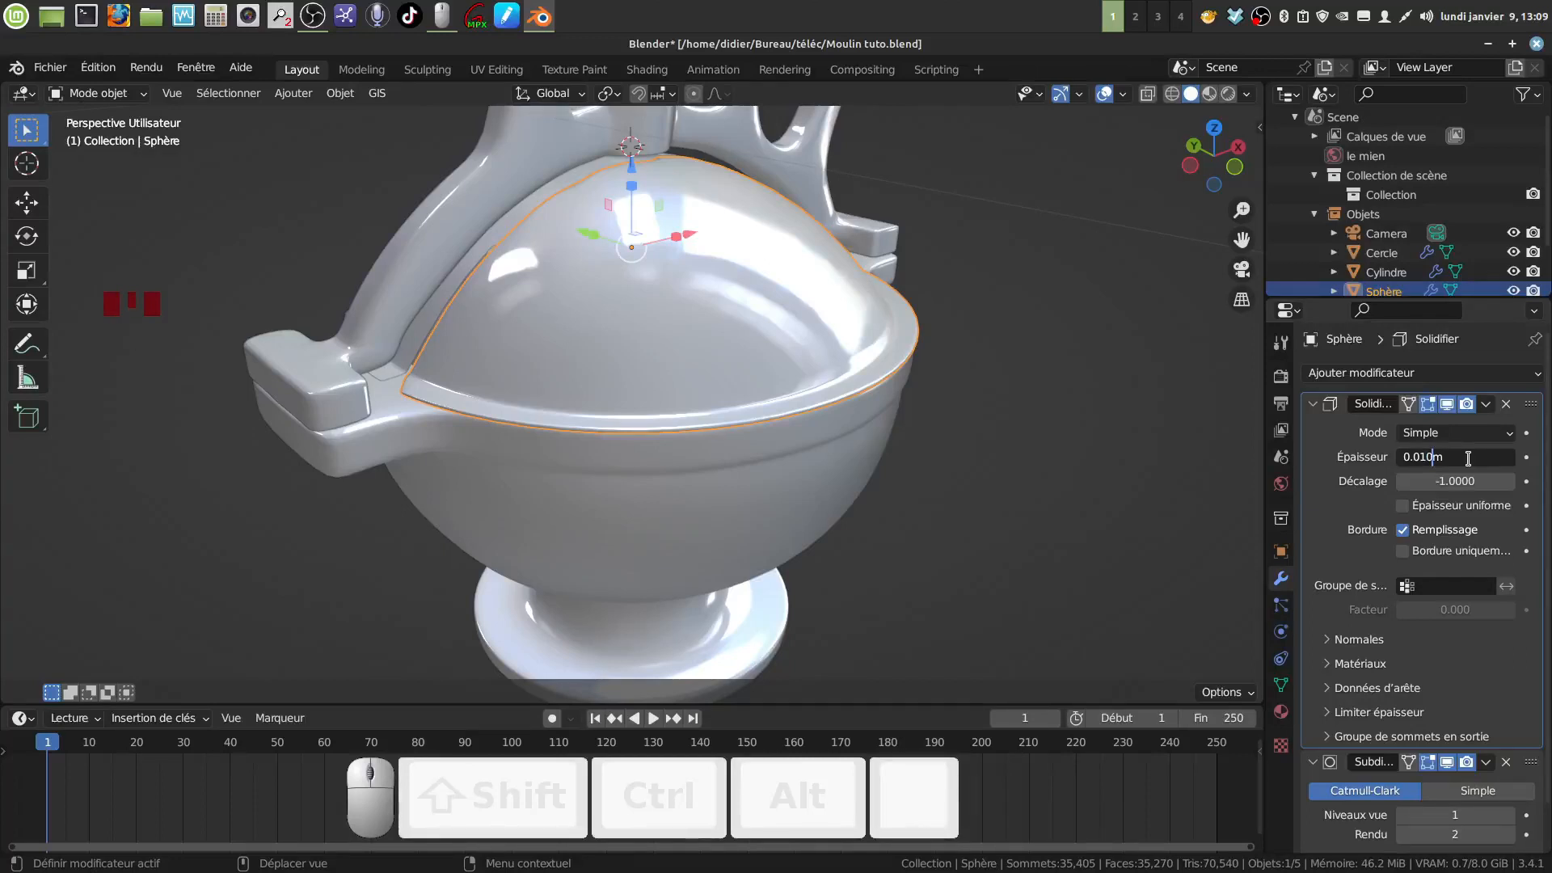
type("5")
key("BackSpace")
key("BackSpace")
key("BackSpace")
type("0")
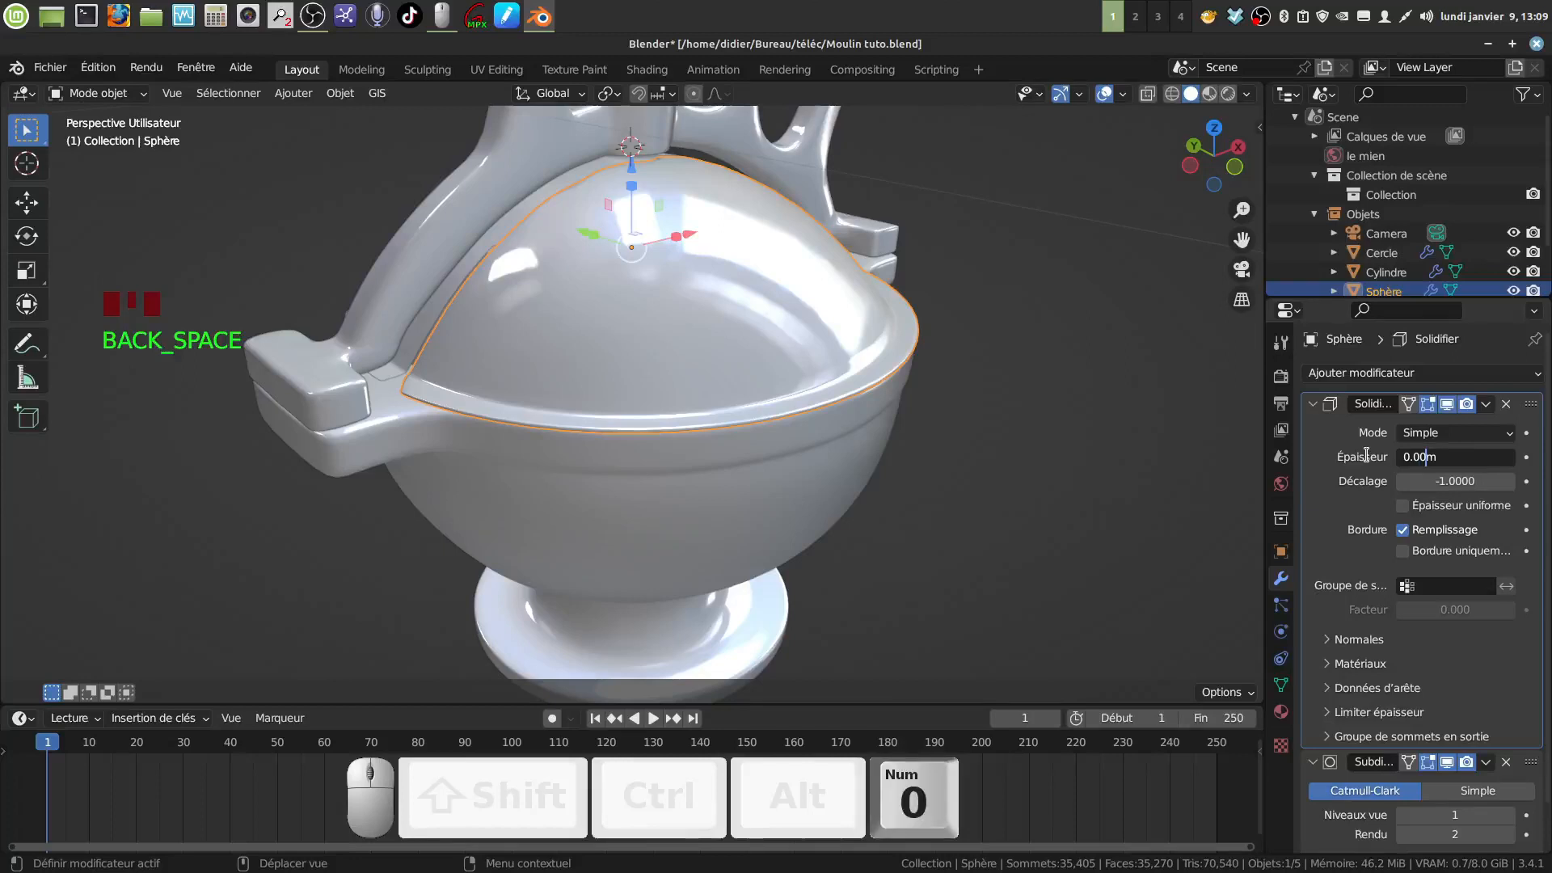
left_click(1367, 456)
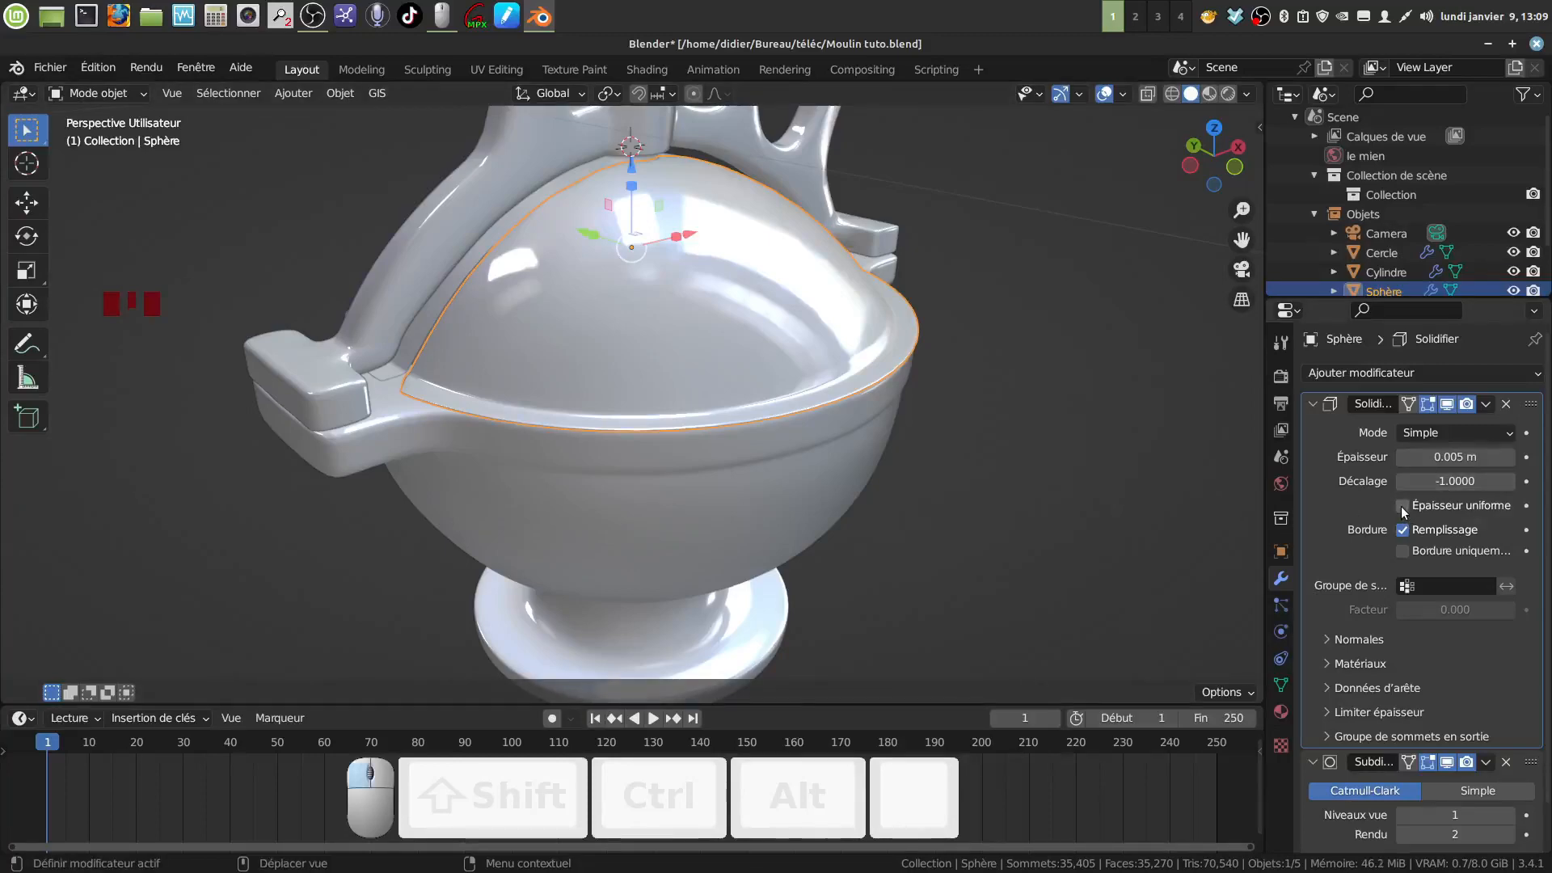
Apply the Solidify modifier on the front dome half
scroll(885, 545, "down", 2)
middle_click_drag(937, 481, 838, 507)
left_click(1490, 408)
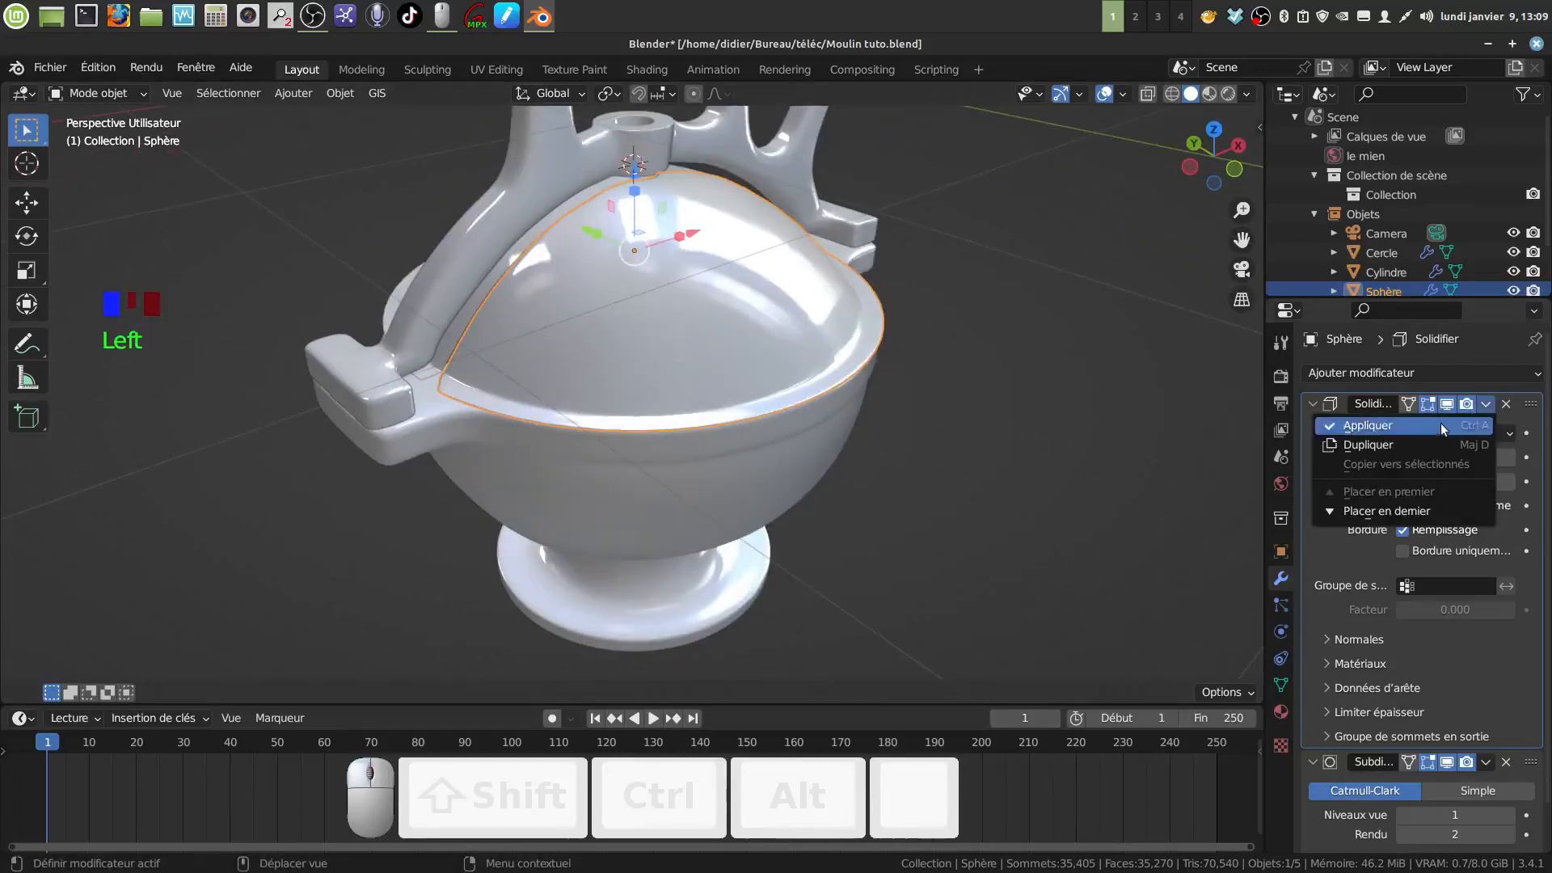
left_click(1425, 435)
Add a Solidify modifier to the back dome half and place it above the Subdivision modifier
middle_click_drag(422, 261, 598, 454)
left_click(598, 454)
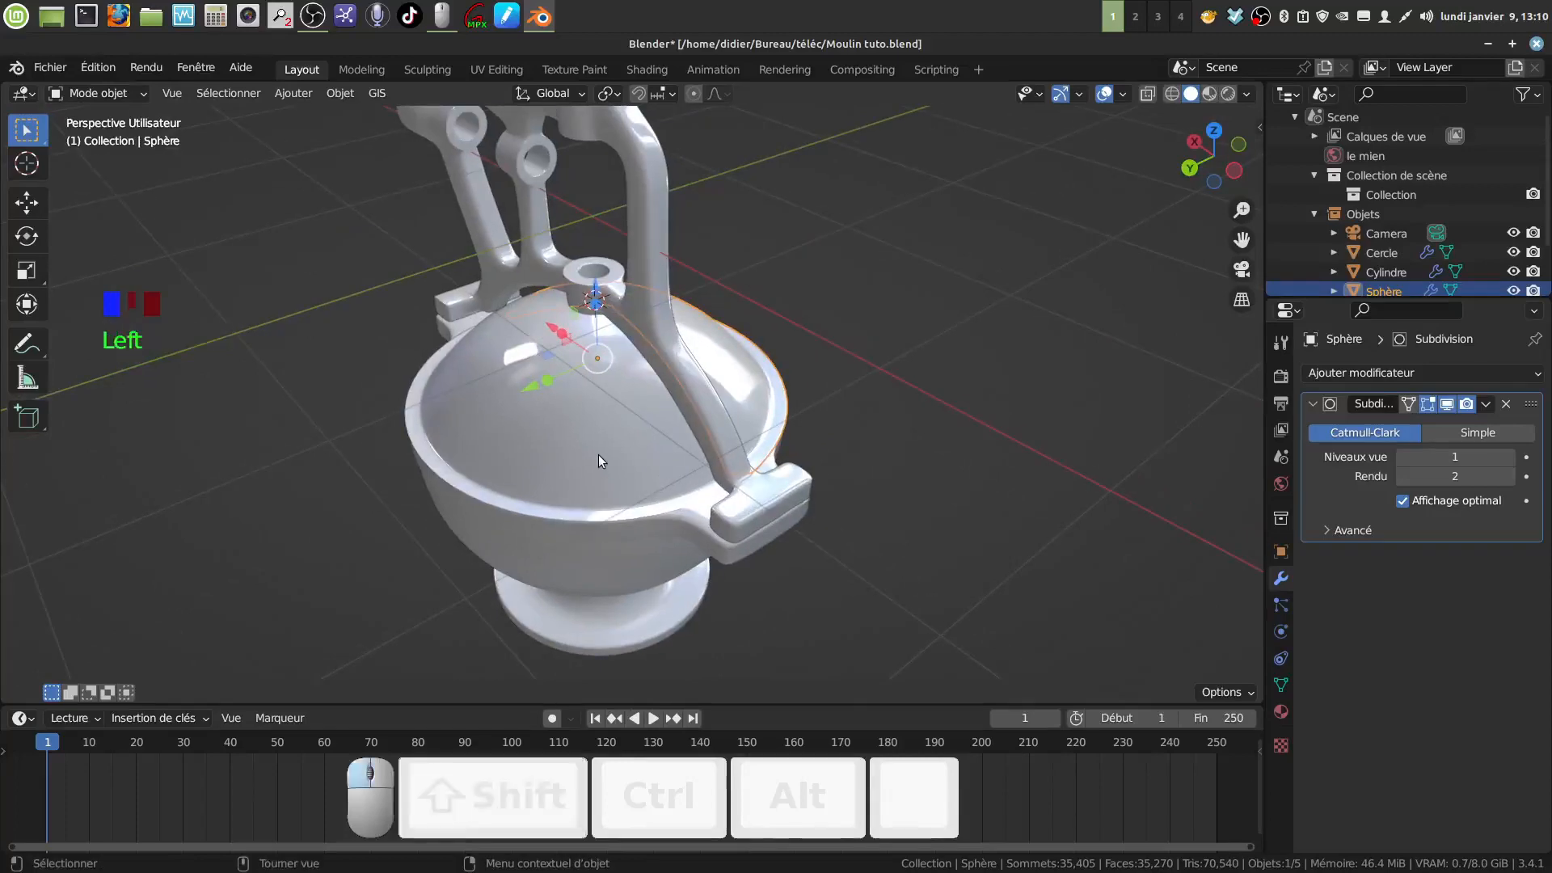
left_click(1530, 373)
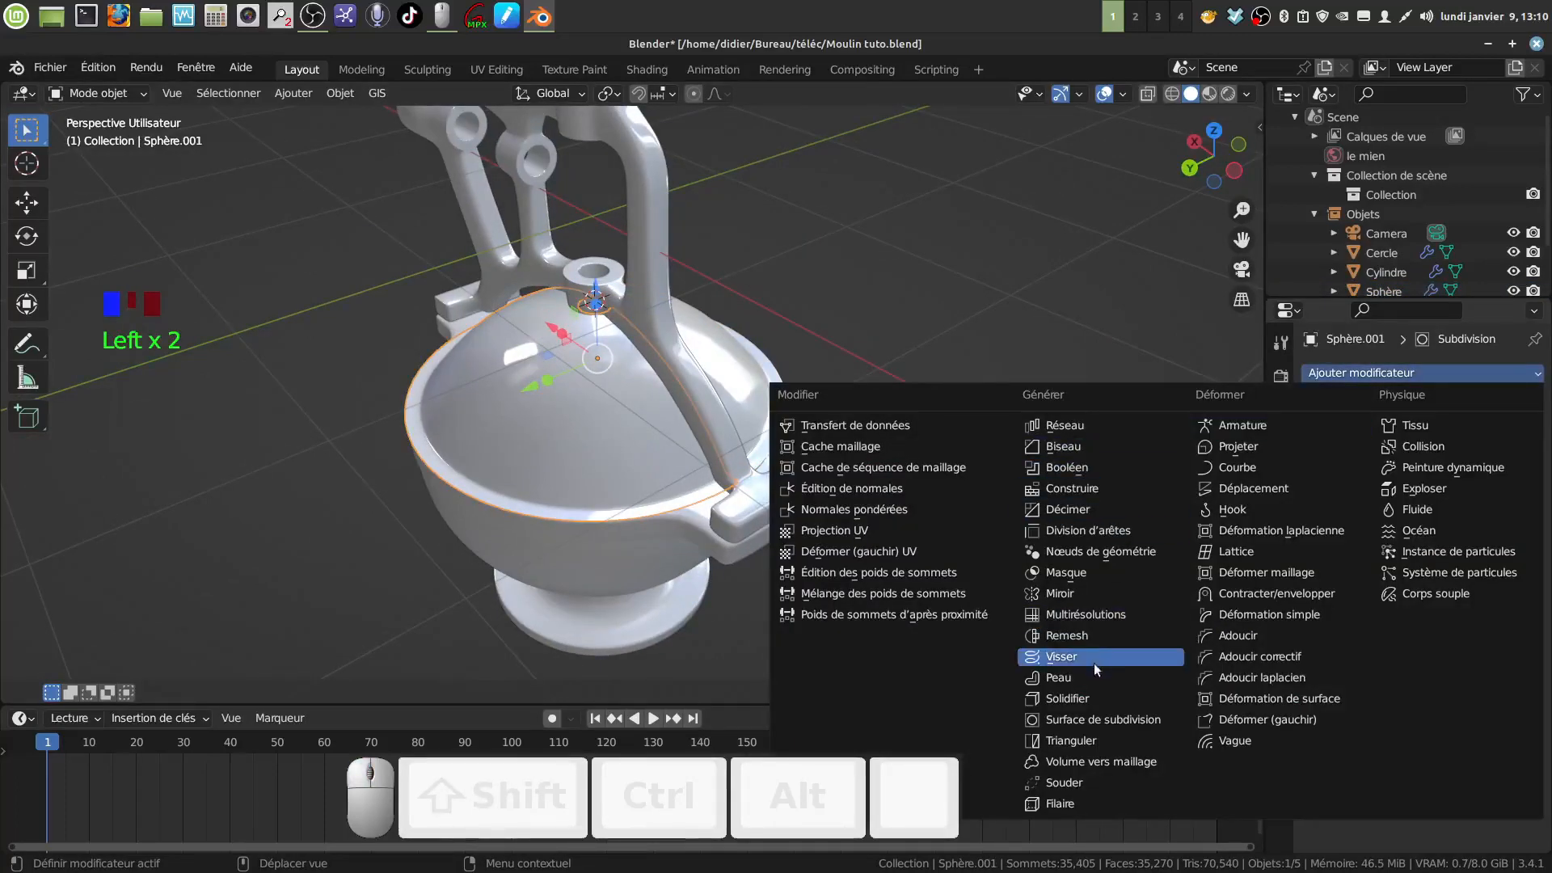
left_click(1088, 700)
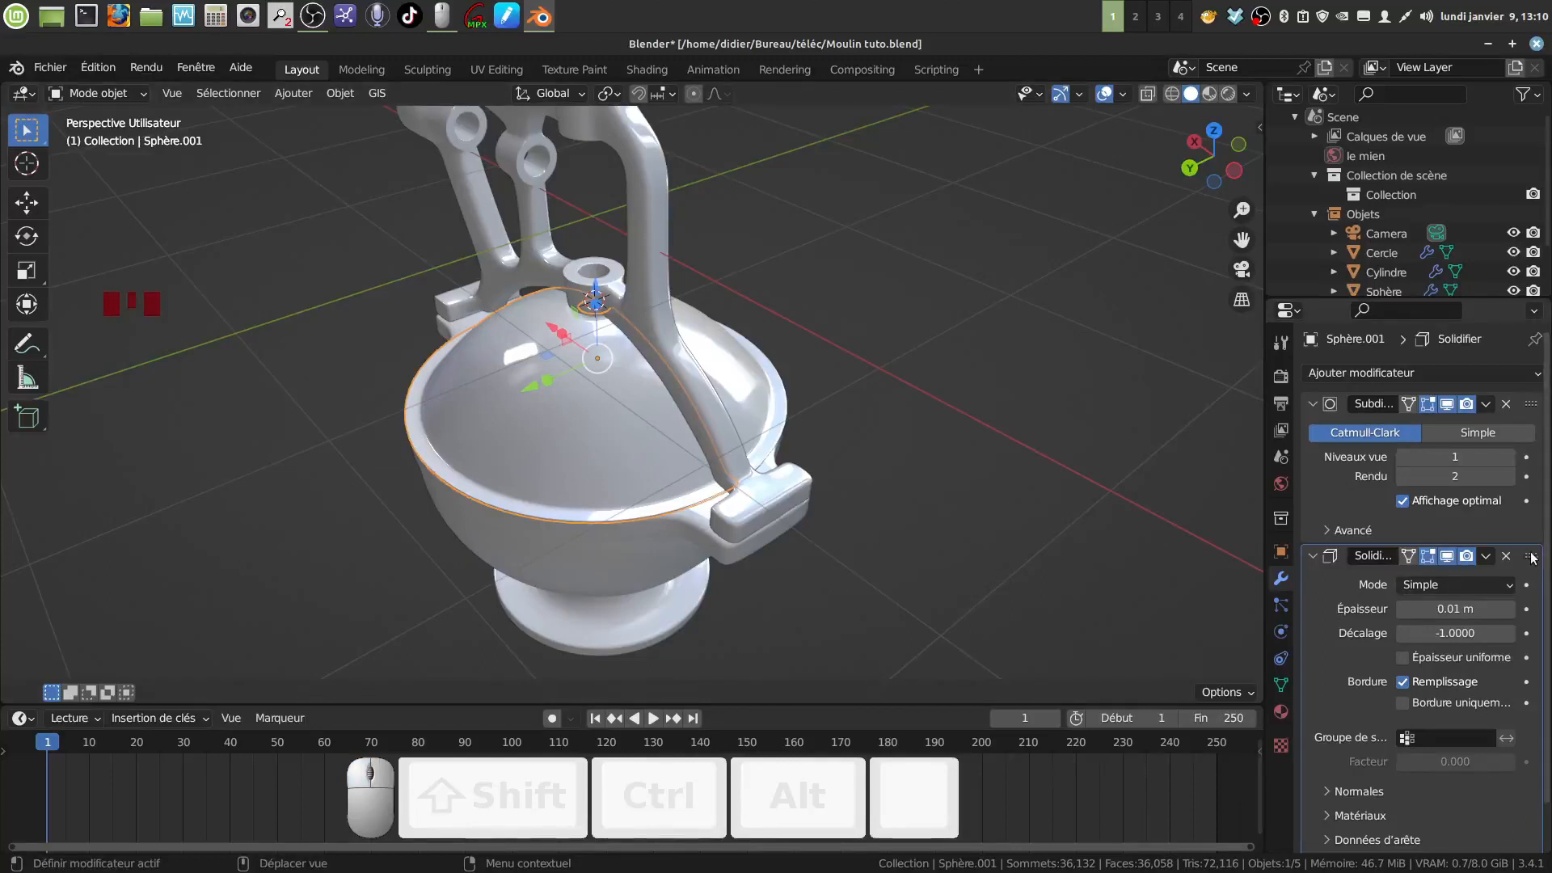
left_click_drag(1477, 566, 1462, 412)
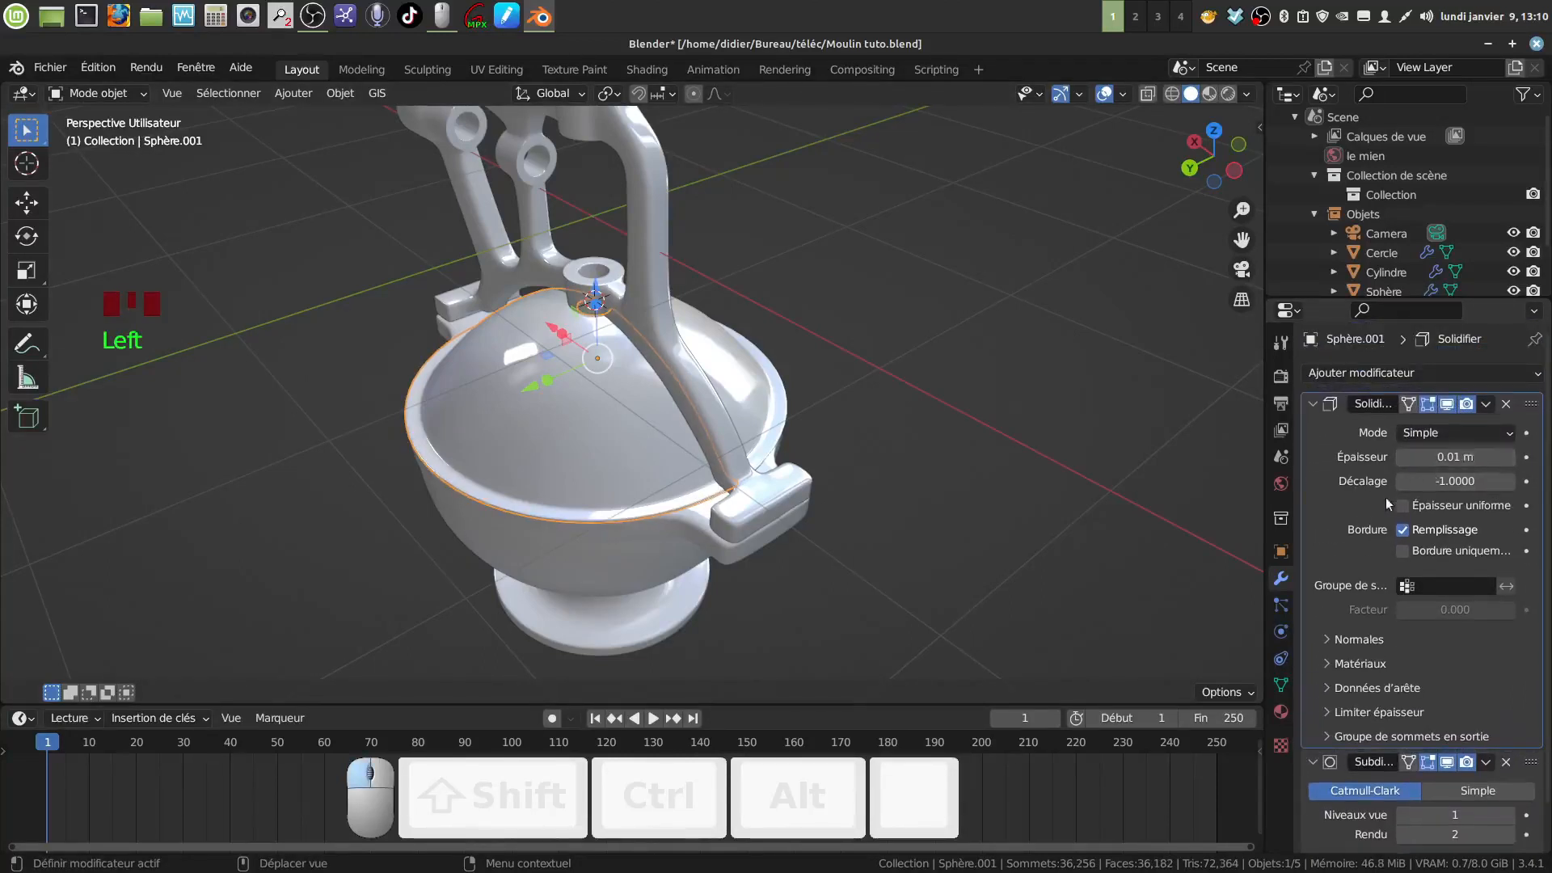
Set the back dome half's Solidify thickness to 0.005 m and apply the modifier
left_click(1456, 459)
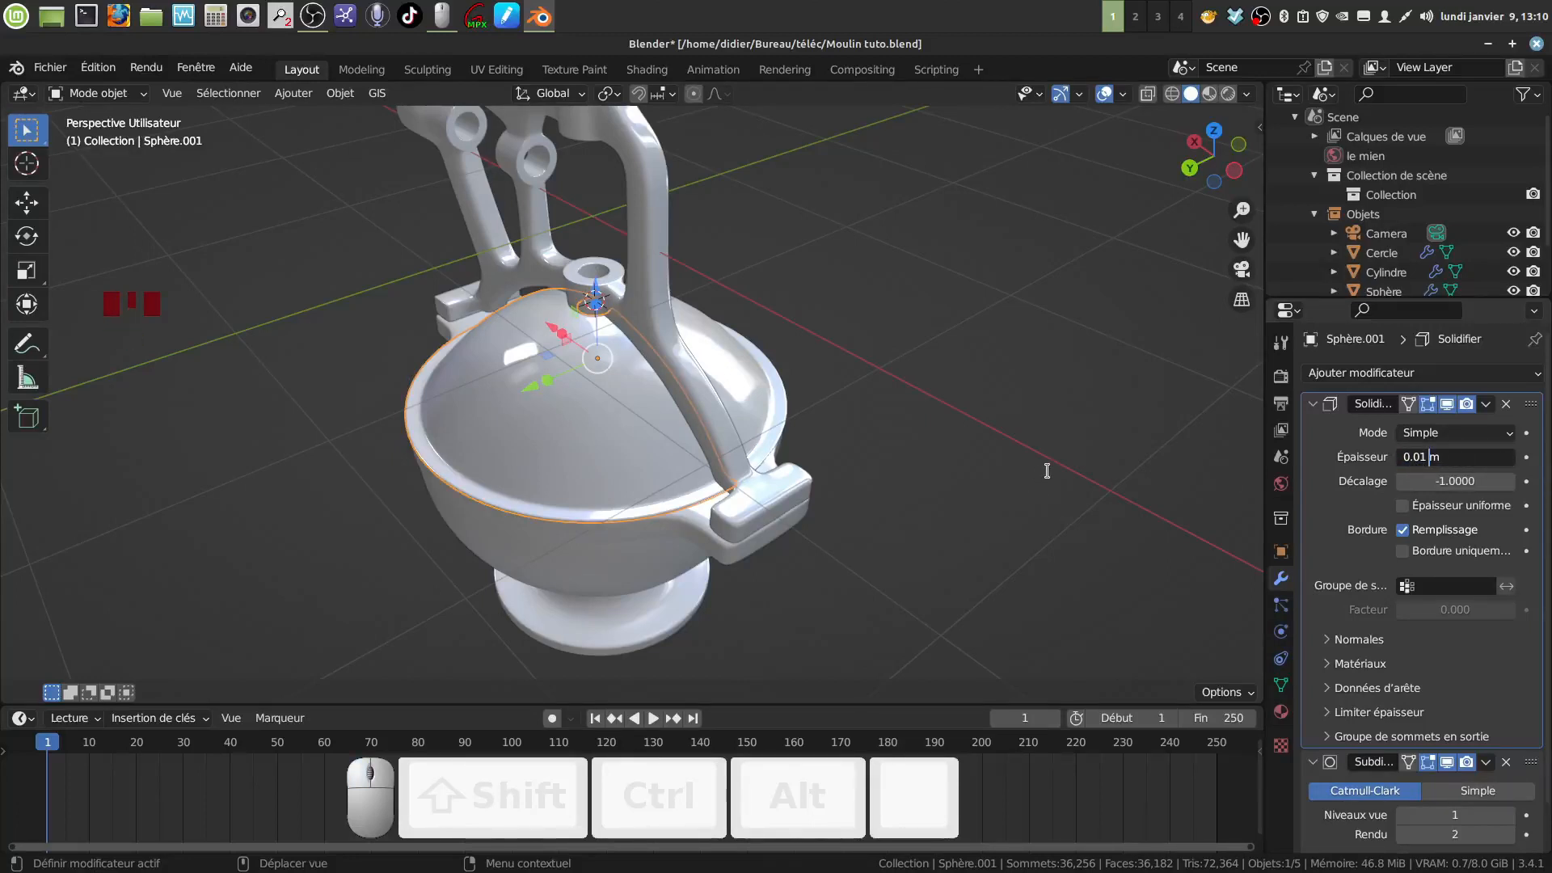
key("BackSpace")
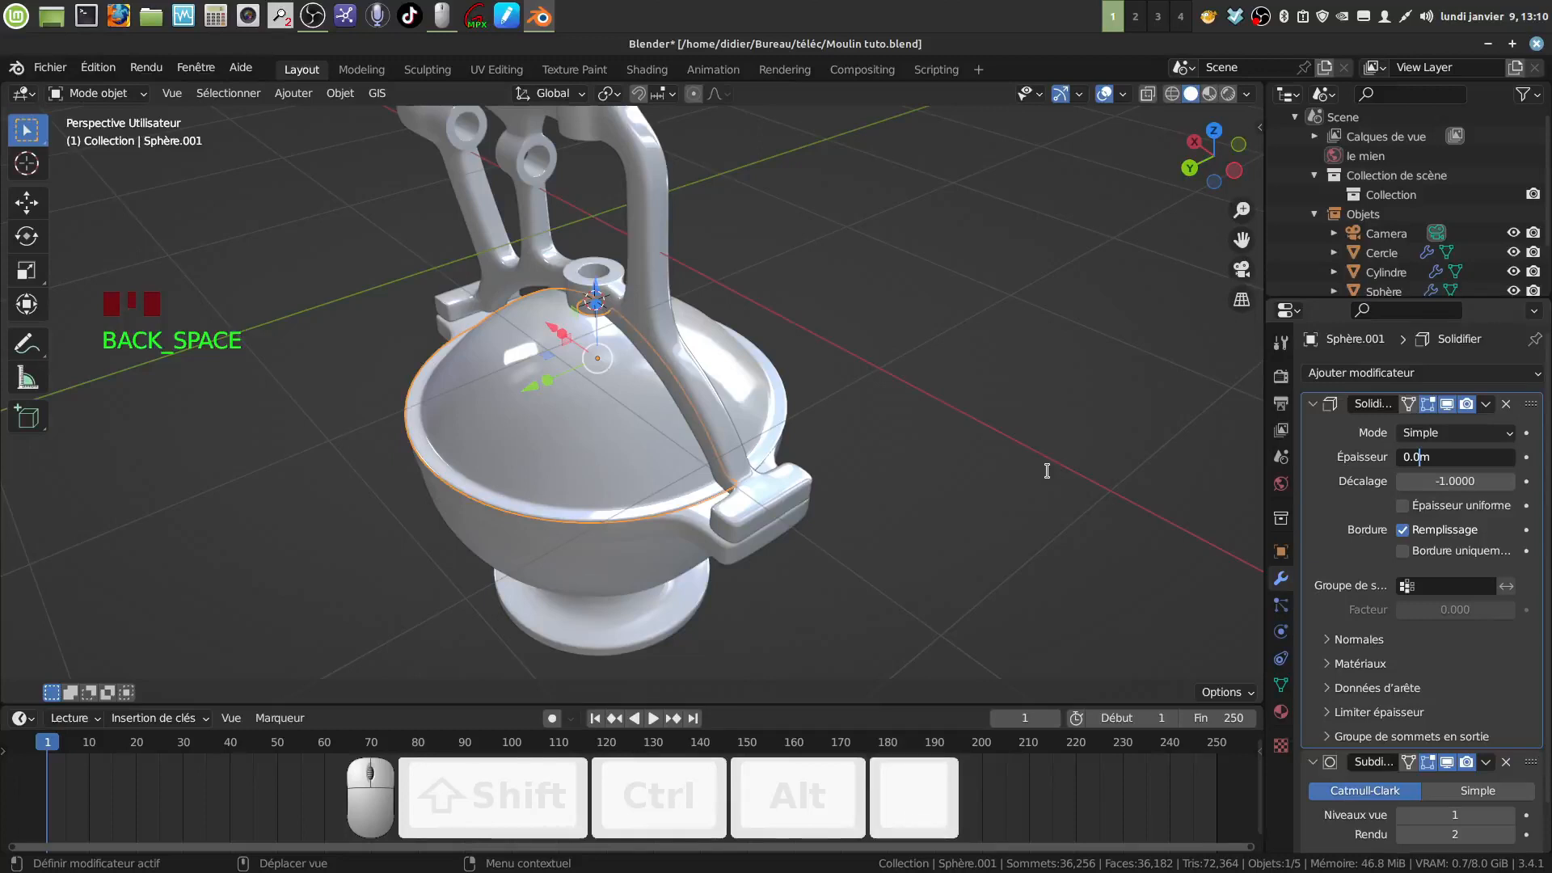
type("05")
left_click(1143, 443)
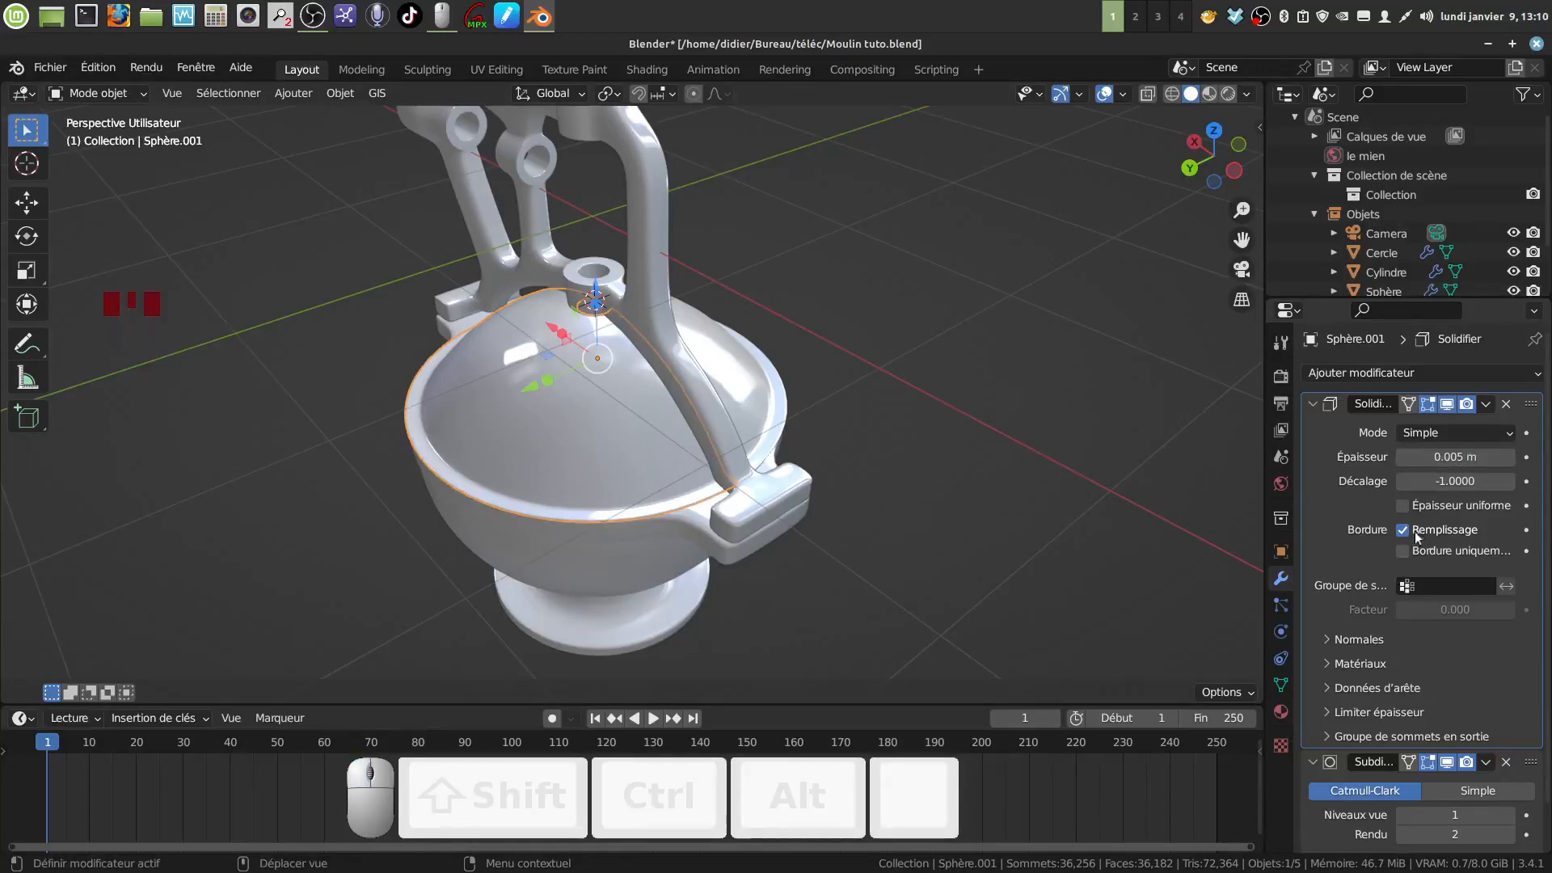
left_click(1487, 404)
left_click(1393, 431)
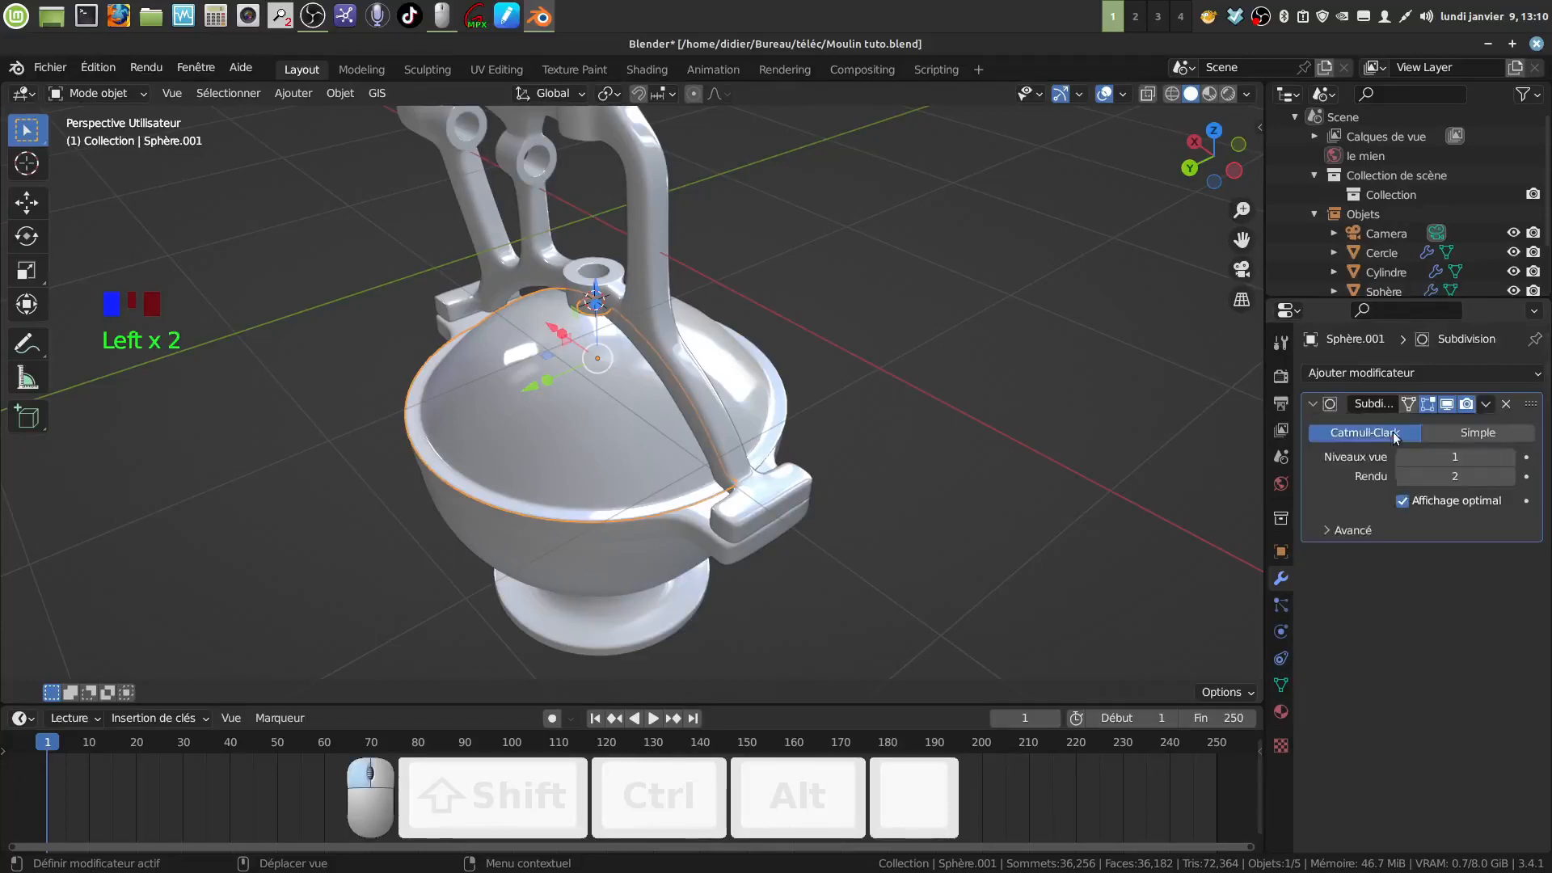
Examine the split between the two lid halves, the notched rim corner and the fit against the bowl's edge
middle_click_drag(809, 485, 385, 376)
left_click(960, 513)
middle_click_drag(715, 527, 866, 496, "shift")
left_click(725, 492)
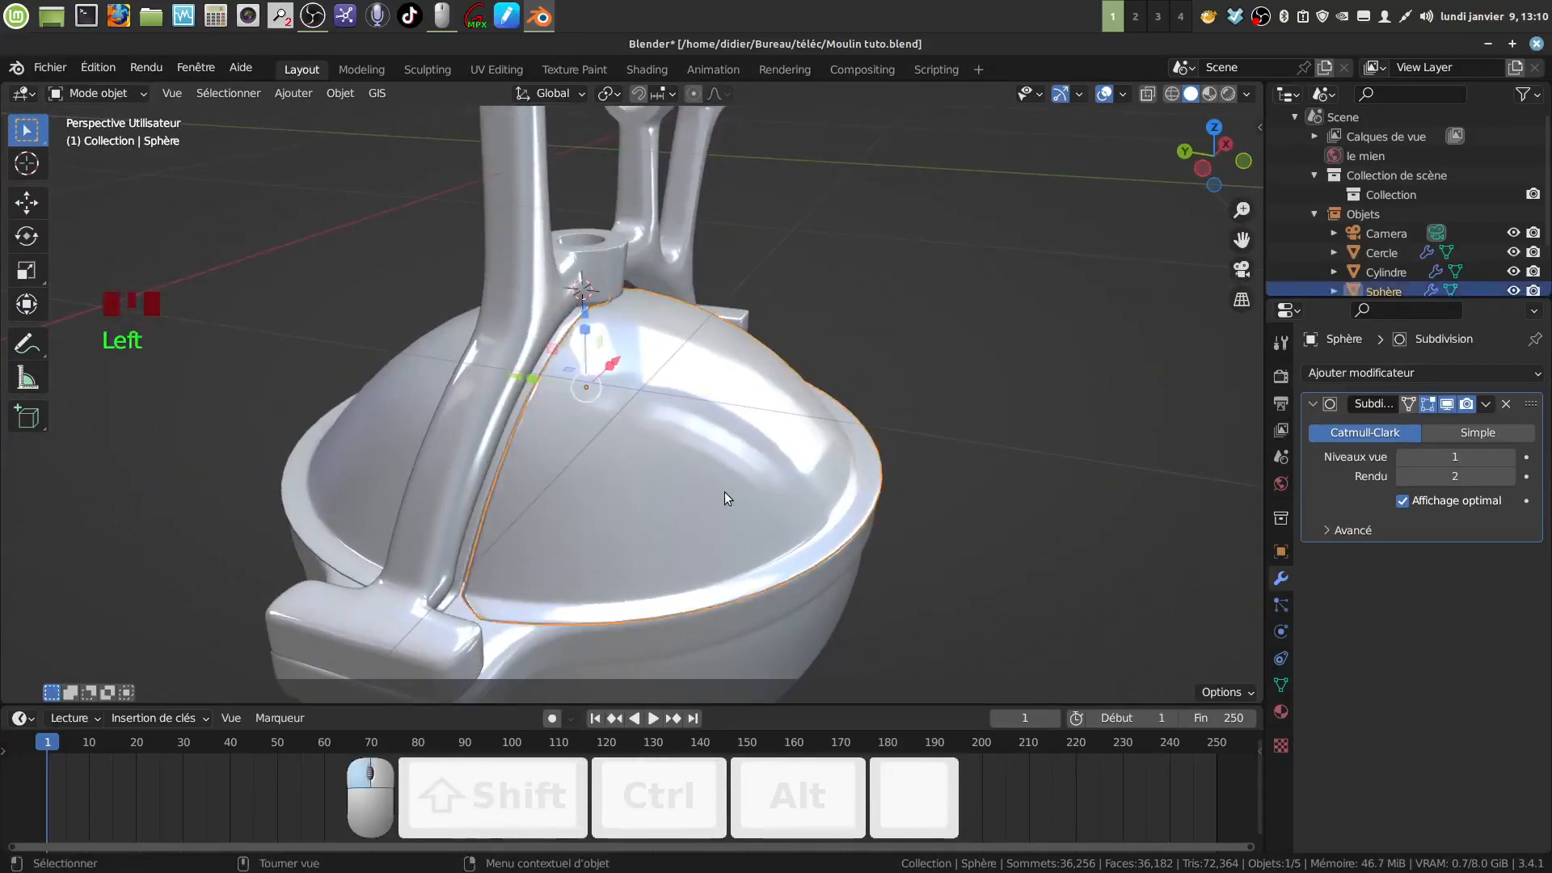
left_click_drag(516, 376, 655, 501)
middle_click_drag(655, 502, 943, 608)
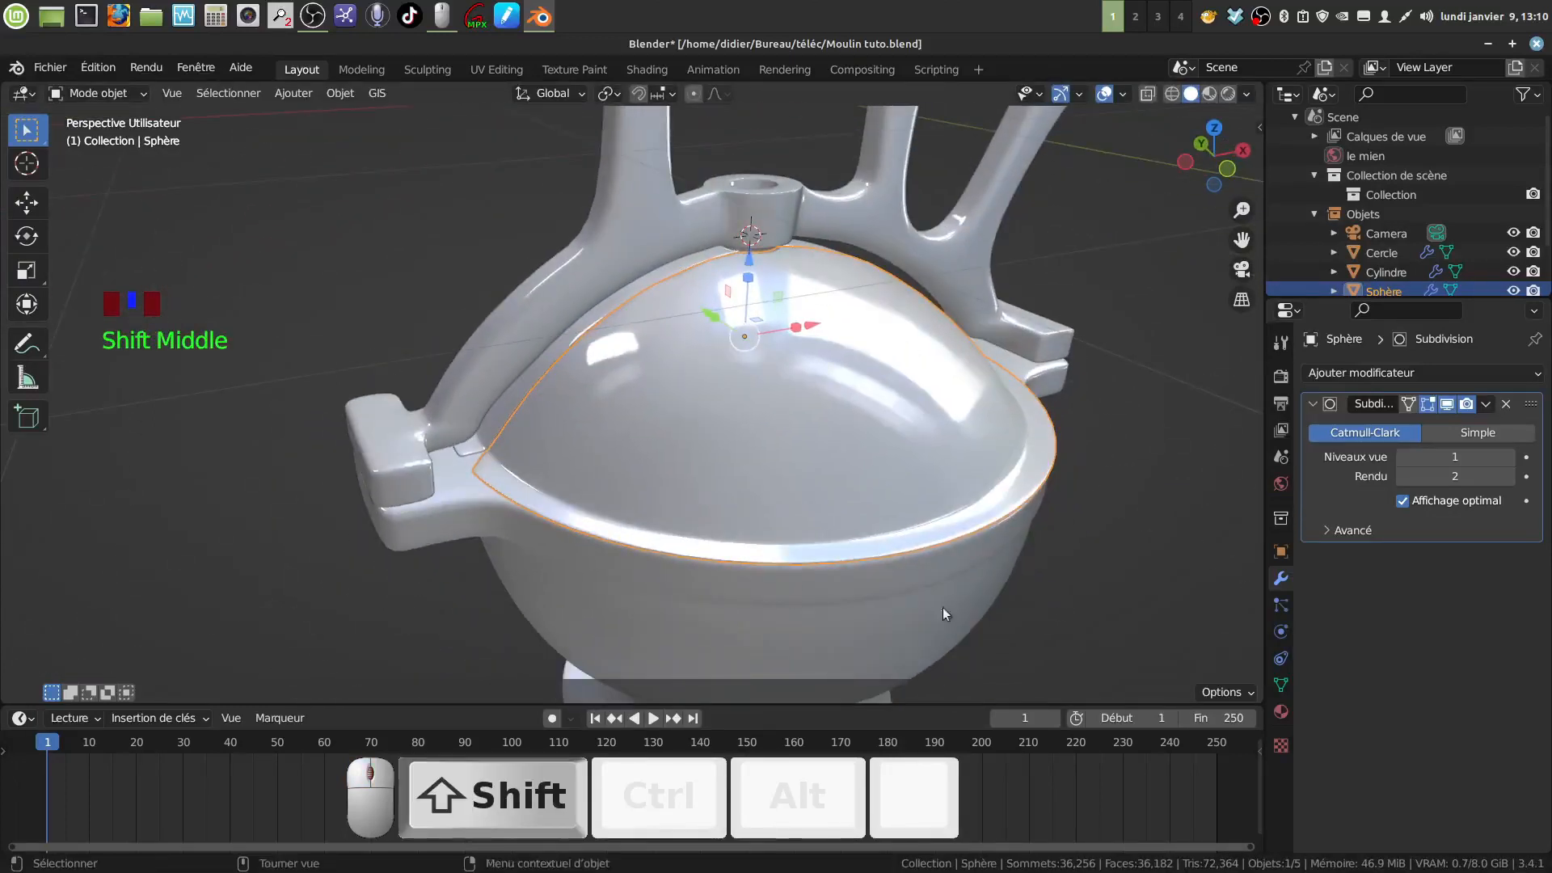
left_click(1079, 598)
middle_click_drag(1079, 598, 829, 569)
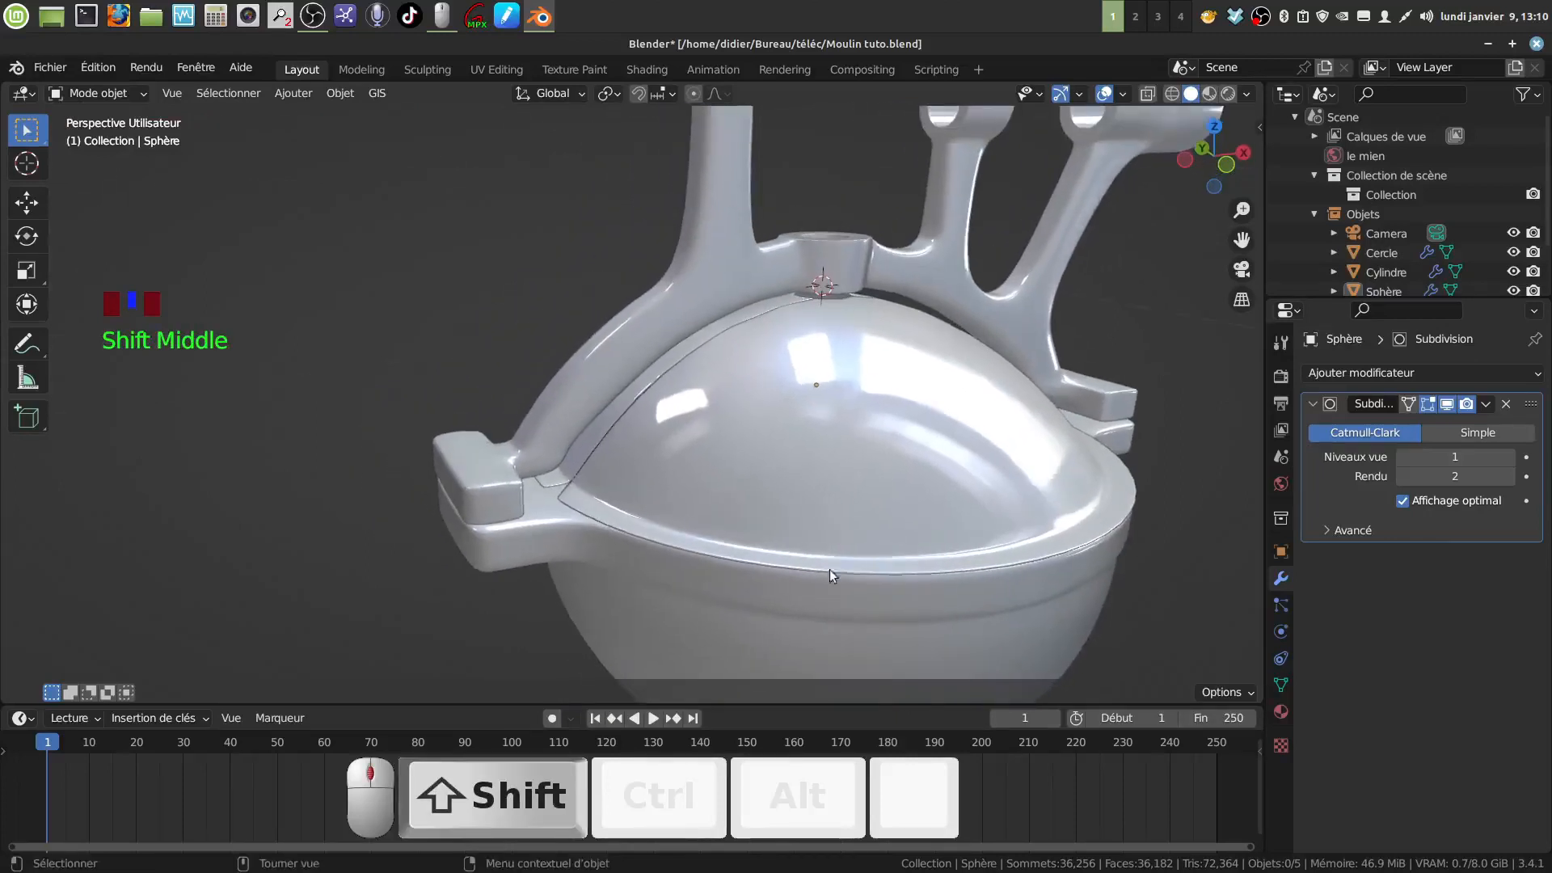
scroll(671, 662, "up", 2)
middle_click_drag(671, 662, 613, 642, "shift")
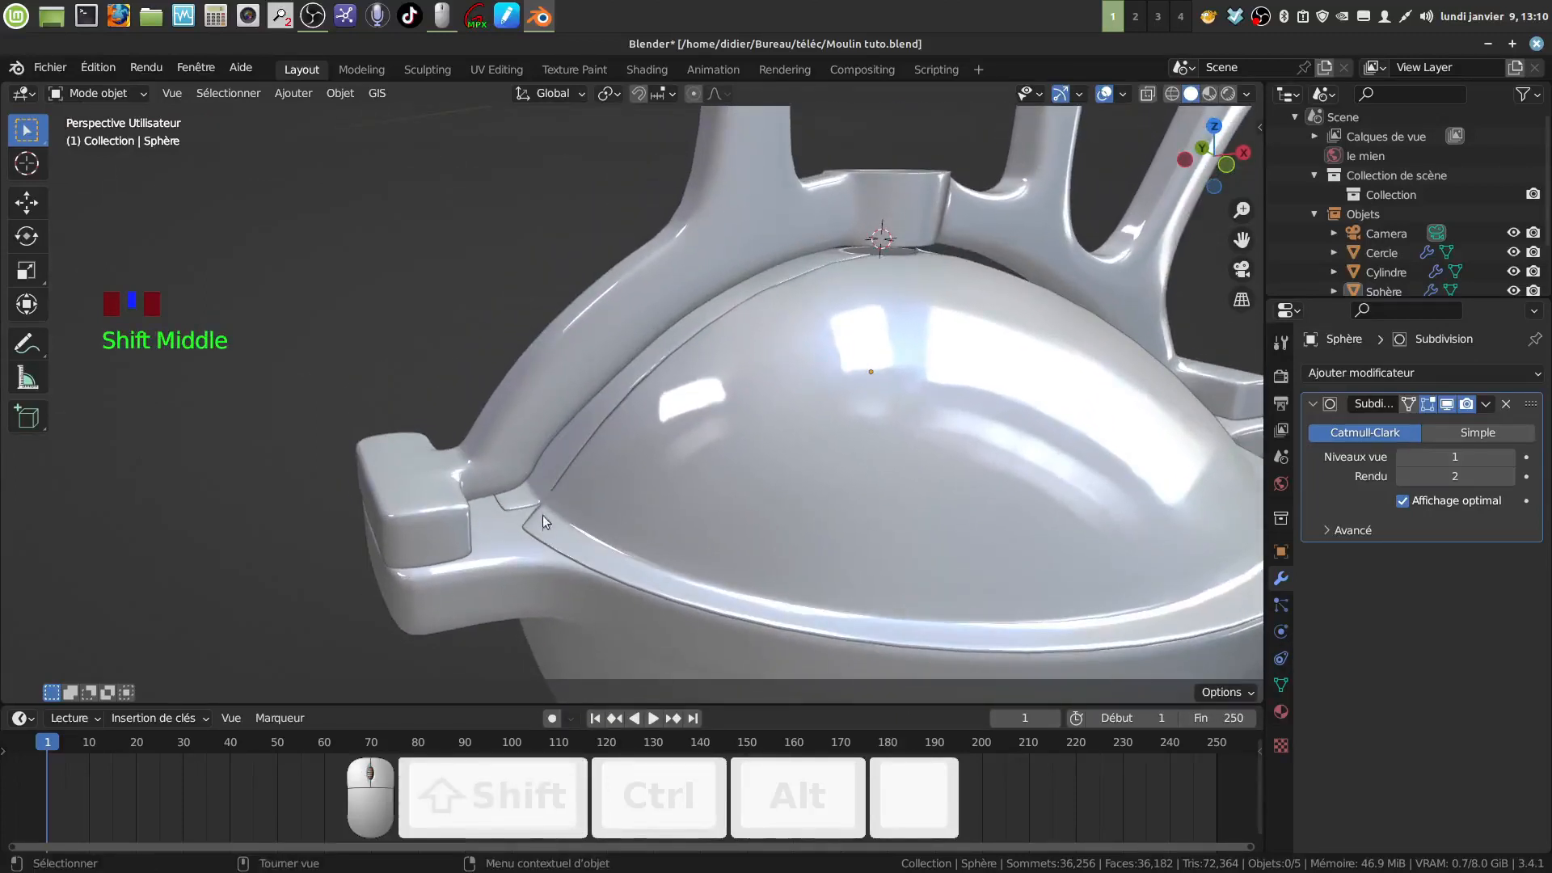
middle_click_drag(541, 522, 594, 443)
scroll(565, 538, "up", 2)
key("Tab")
key("a")
scroll(577, 497, "down", 2)
key("Tab")
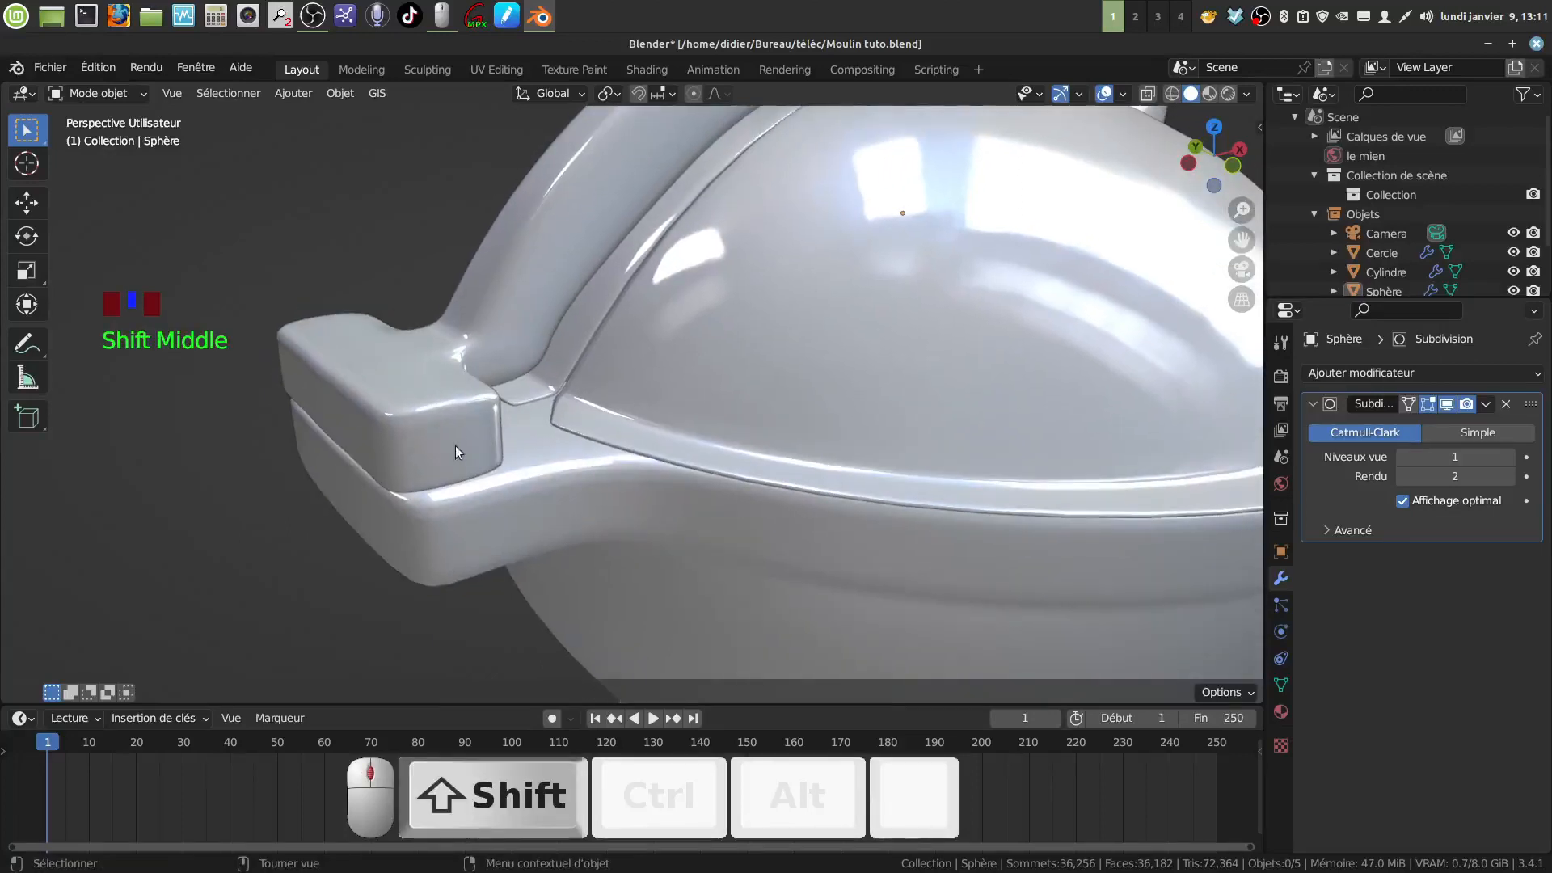
left_click(295, 93)
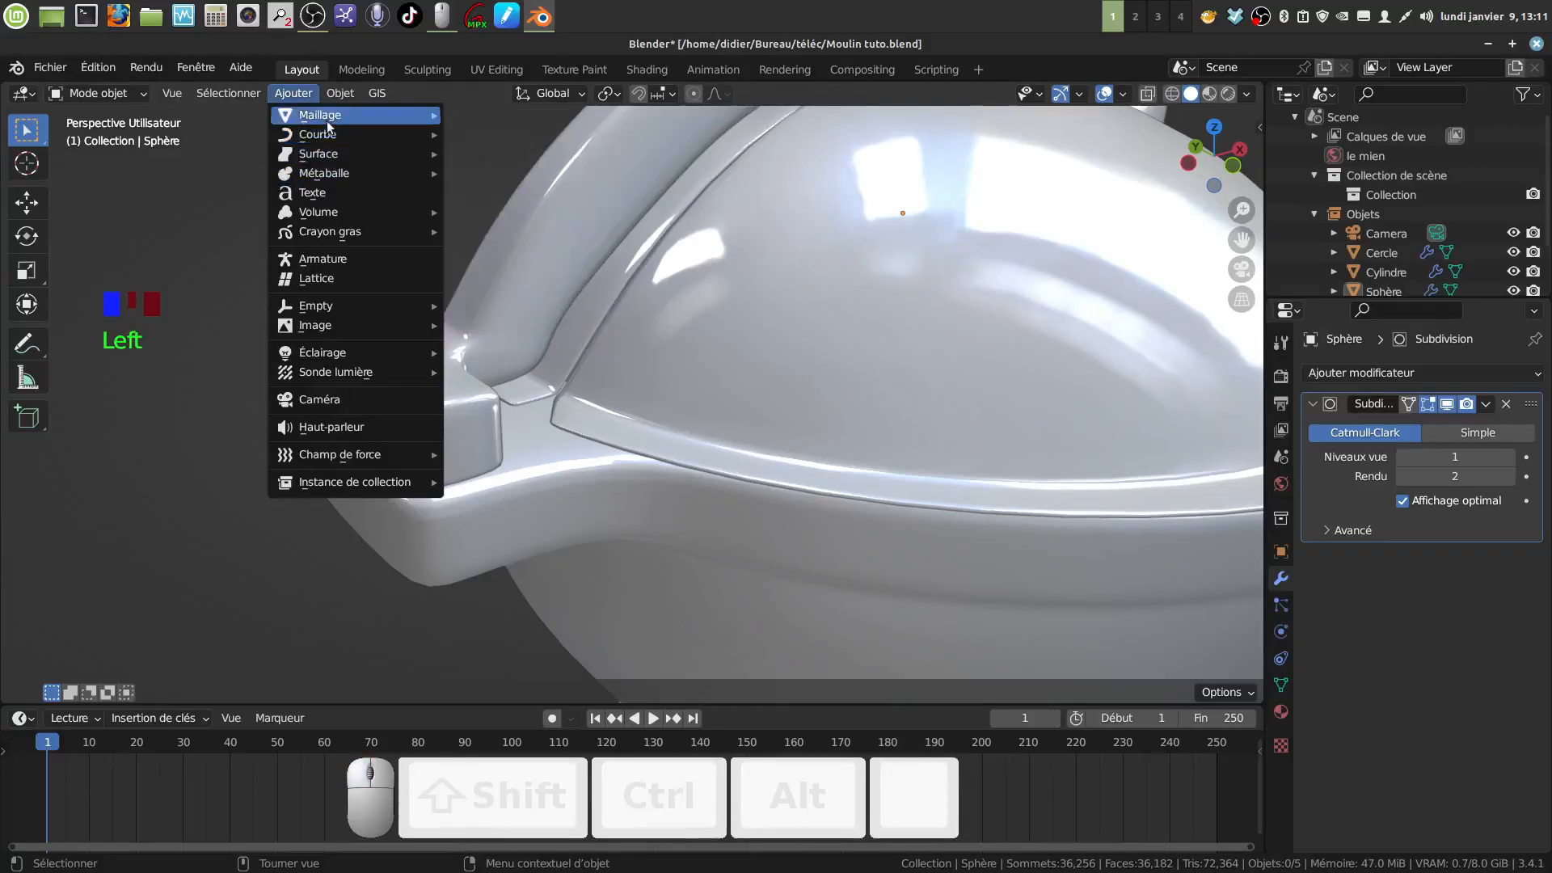
mouse_move(327, 120)
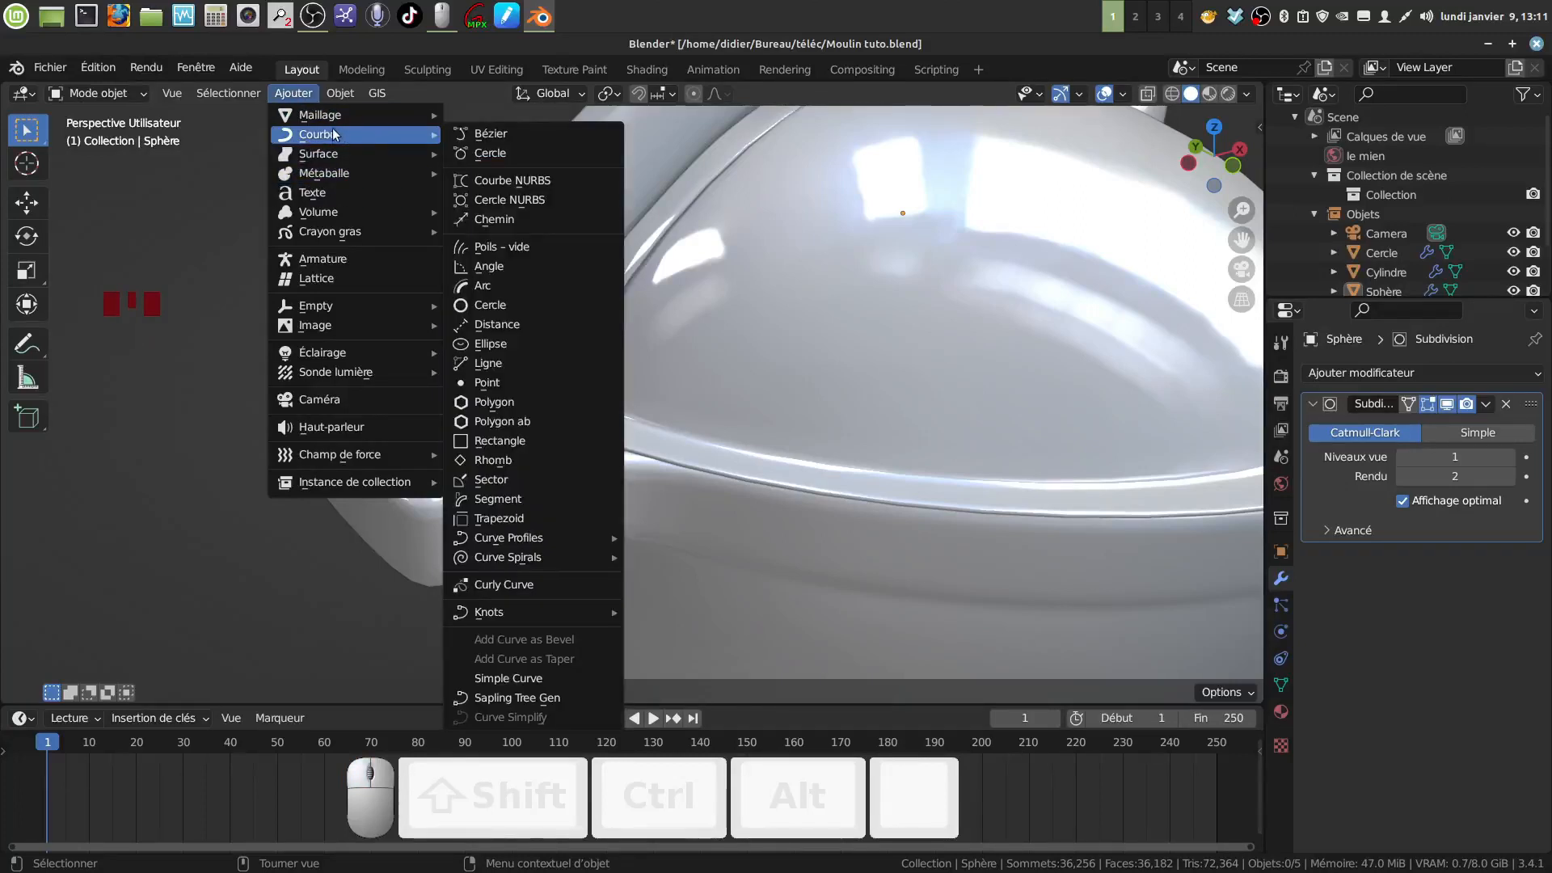
mouse_move(343, 162)
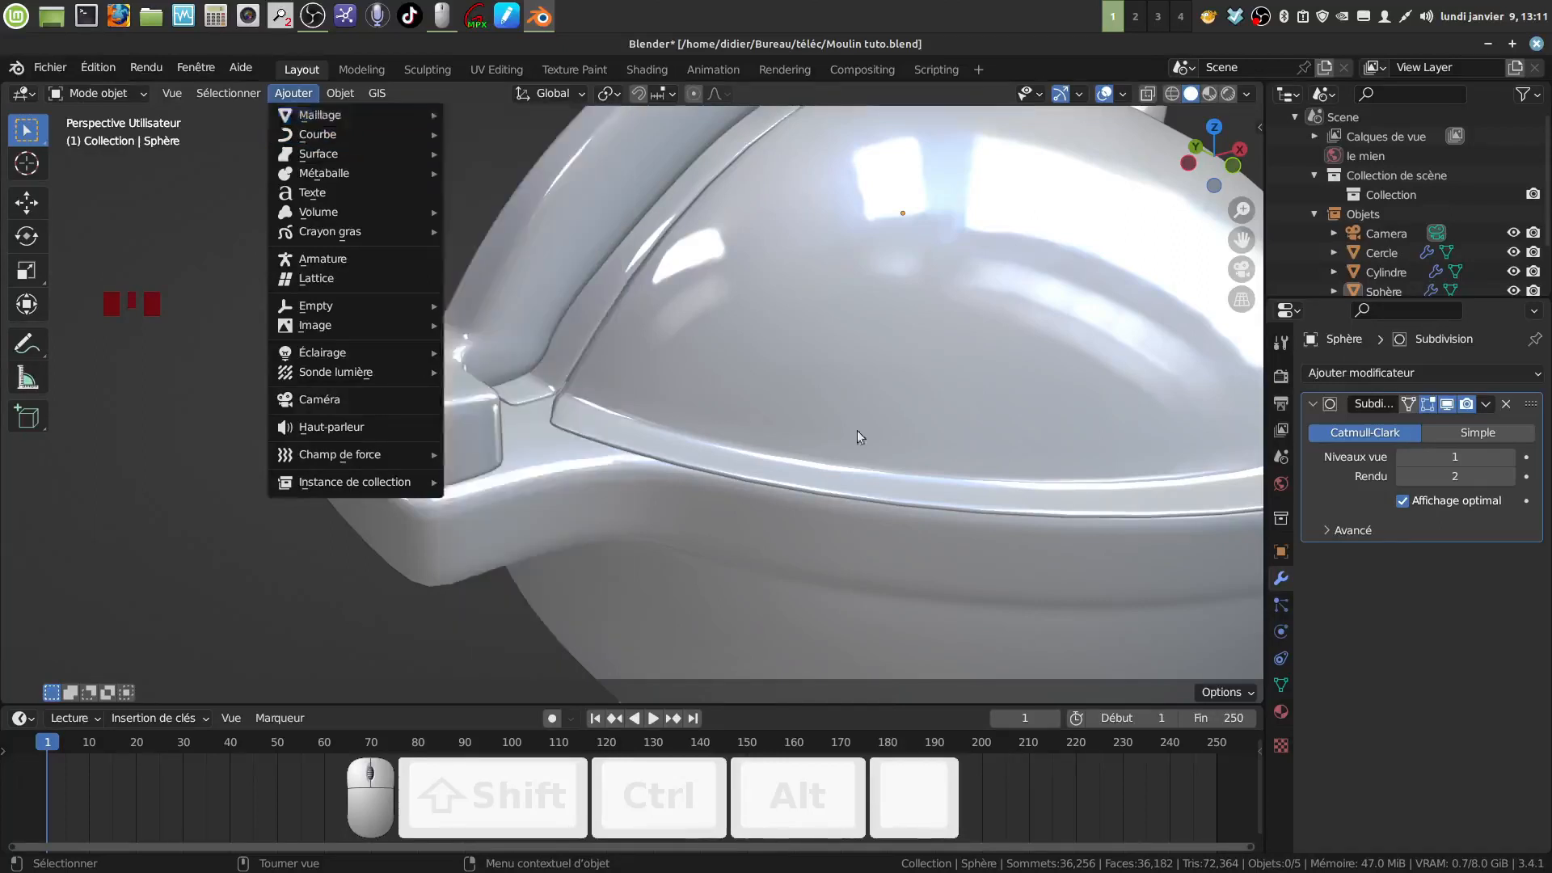
key("Tab")
key("Tab")
left_click(323, 145)
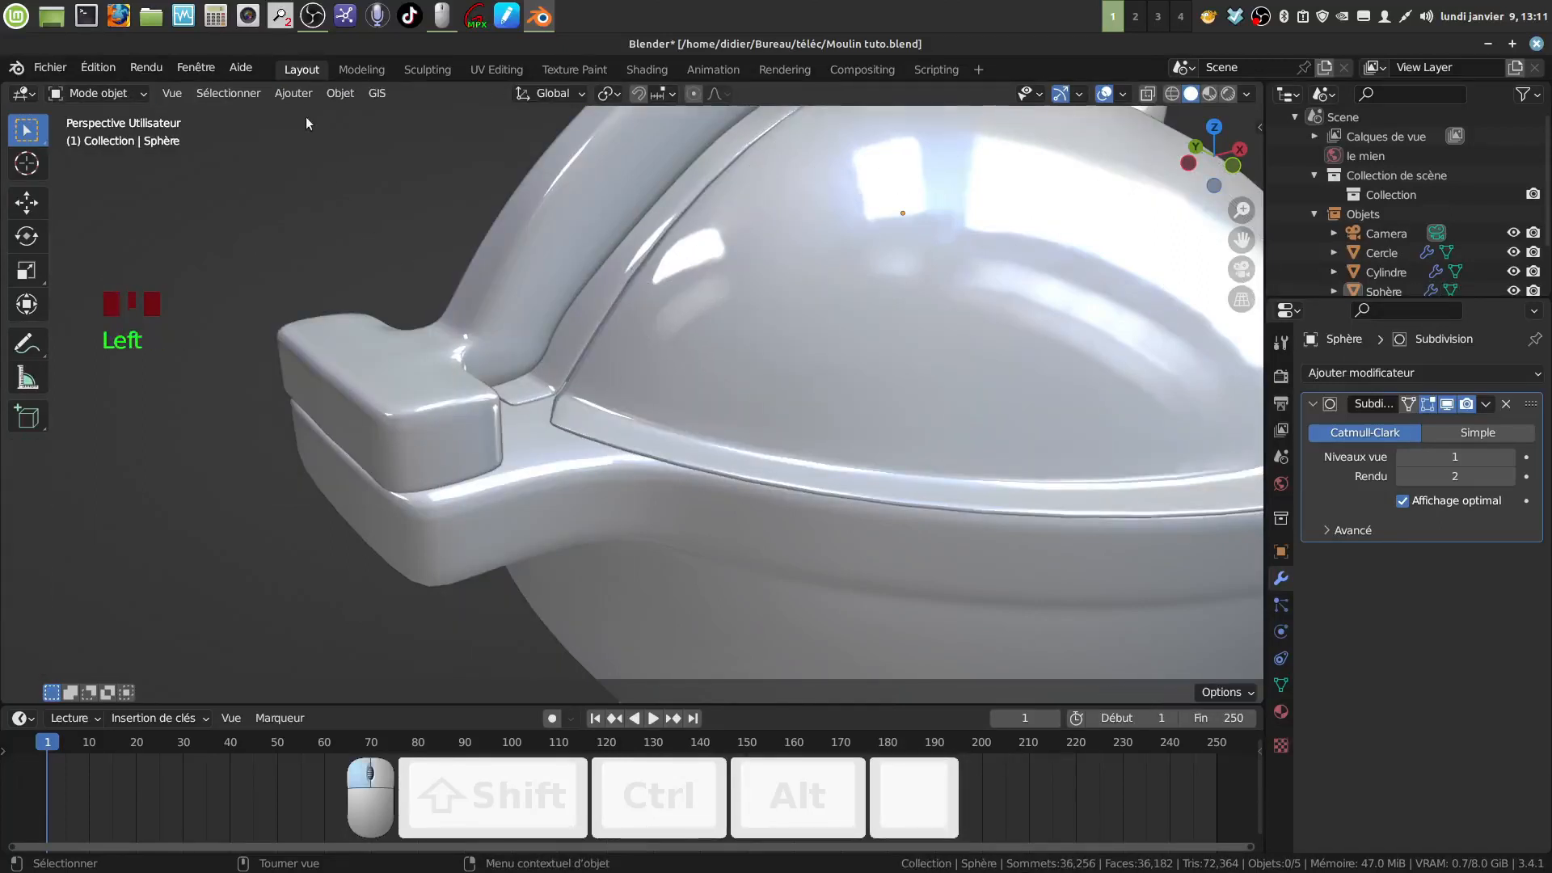
Add a cylinder mesh with 18 vertices
left_click(294, 93)
mouse_move(364, 115)
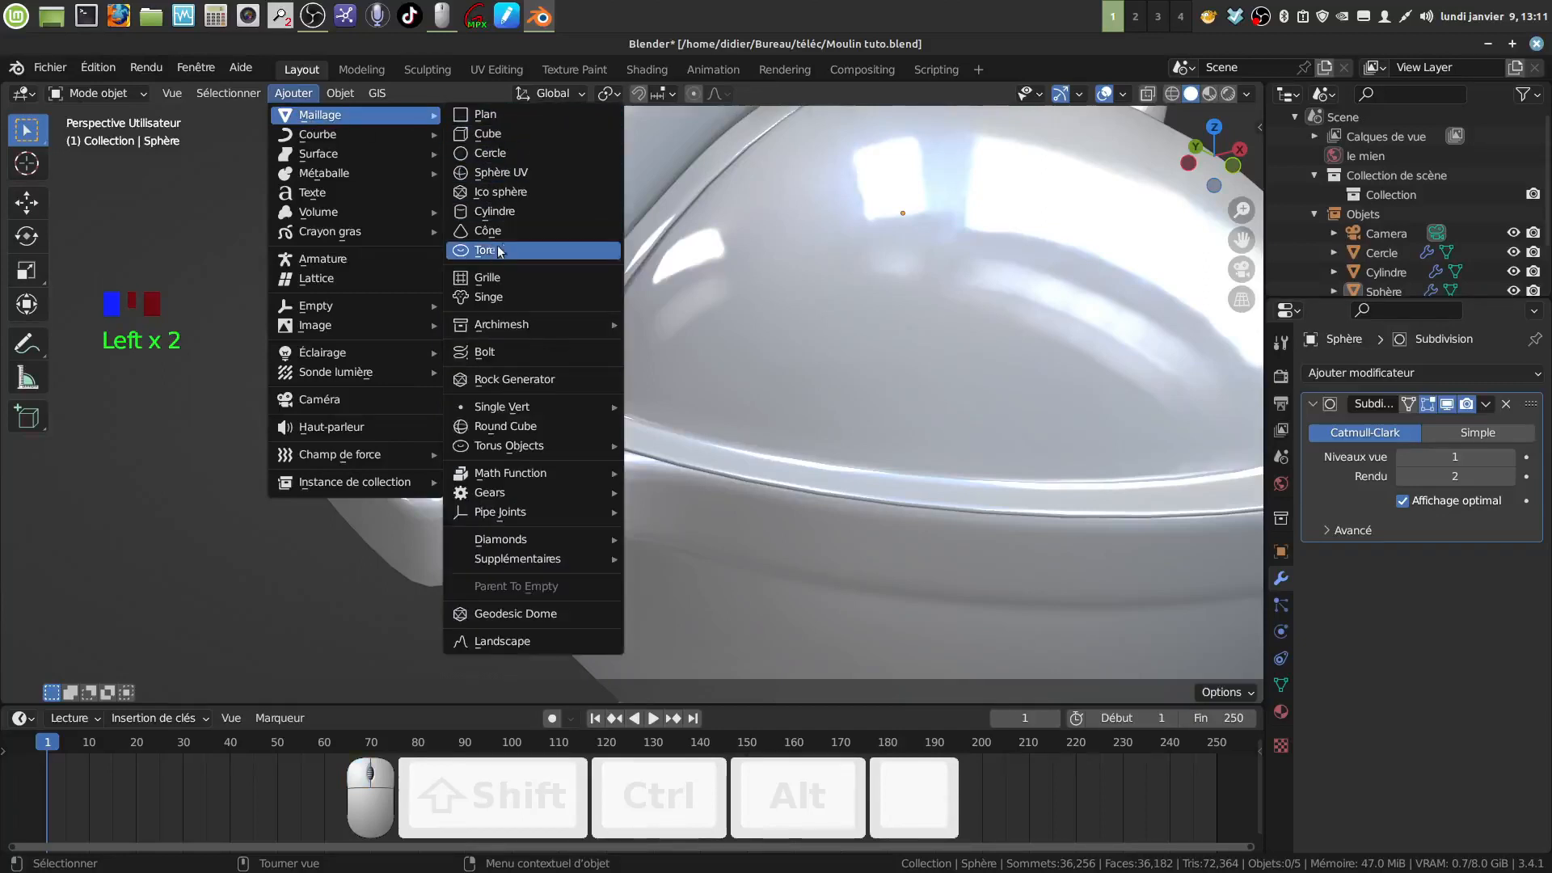
left_click(523, 211)
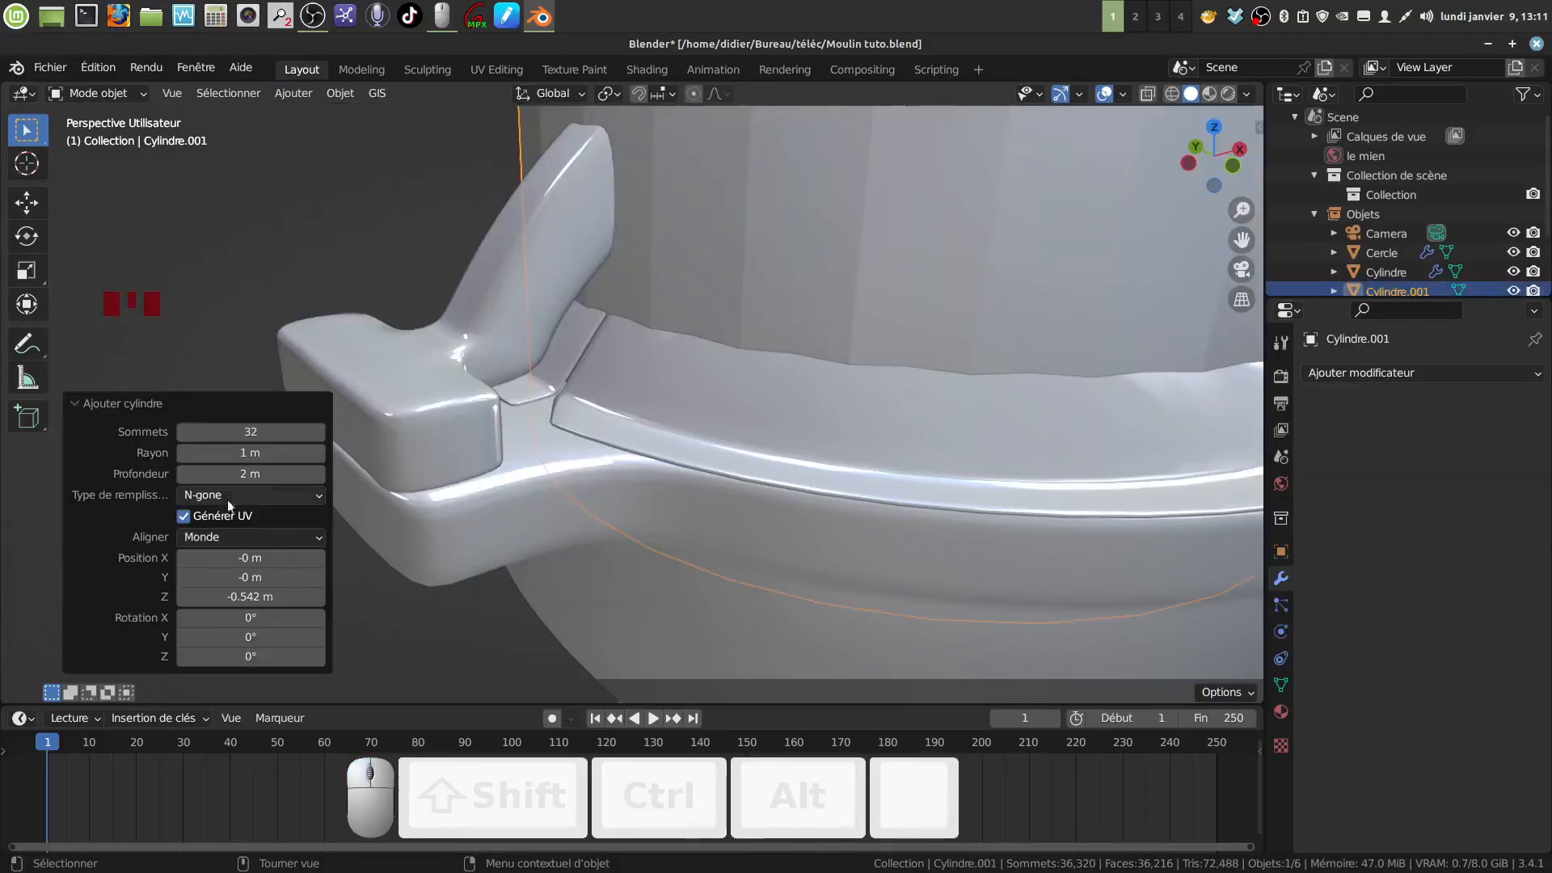
left_click(261, 433)
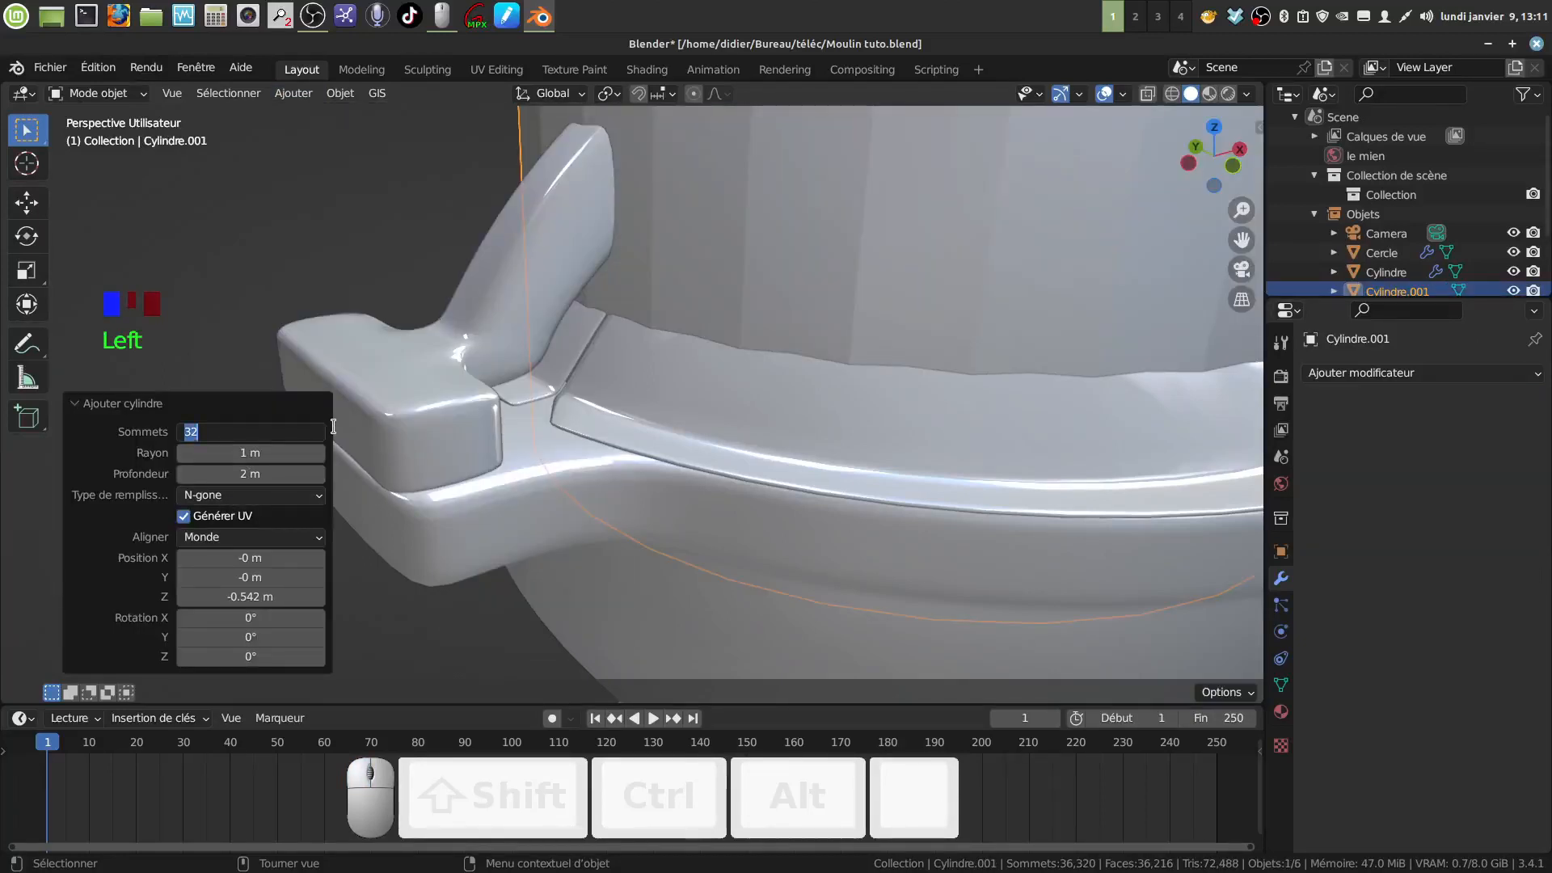
key("BackSpace")
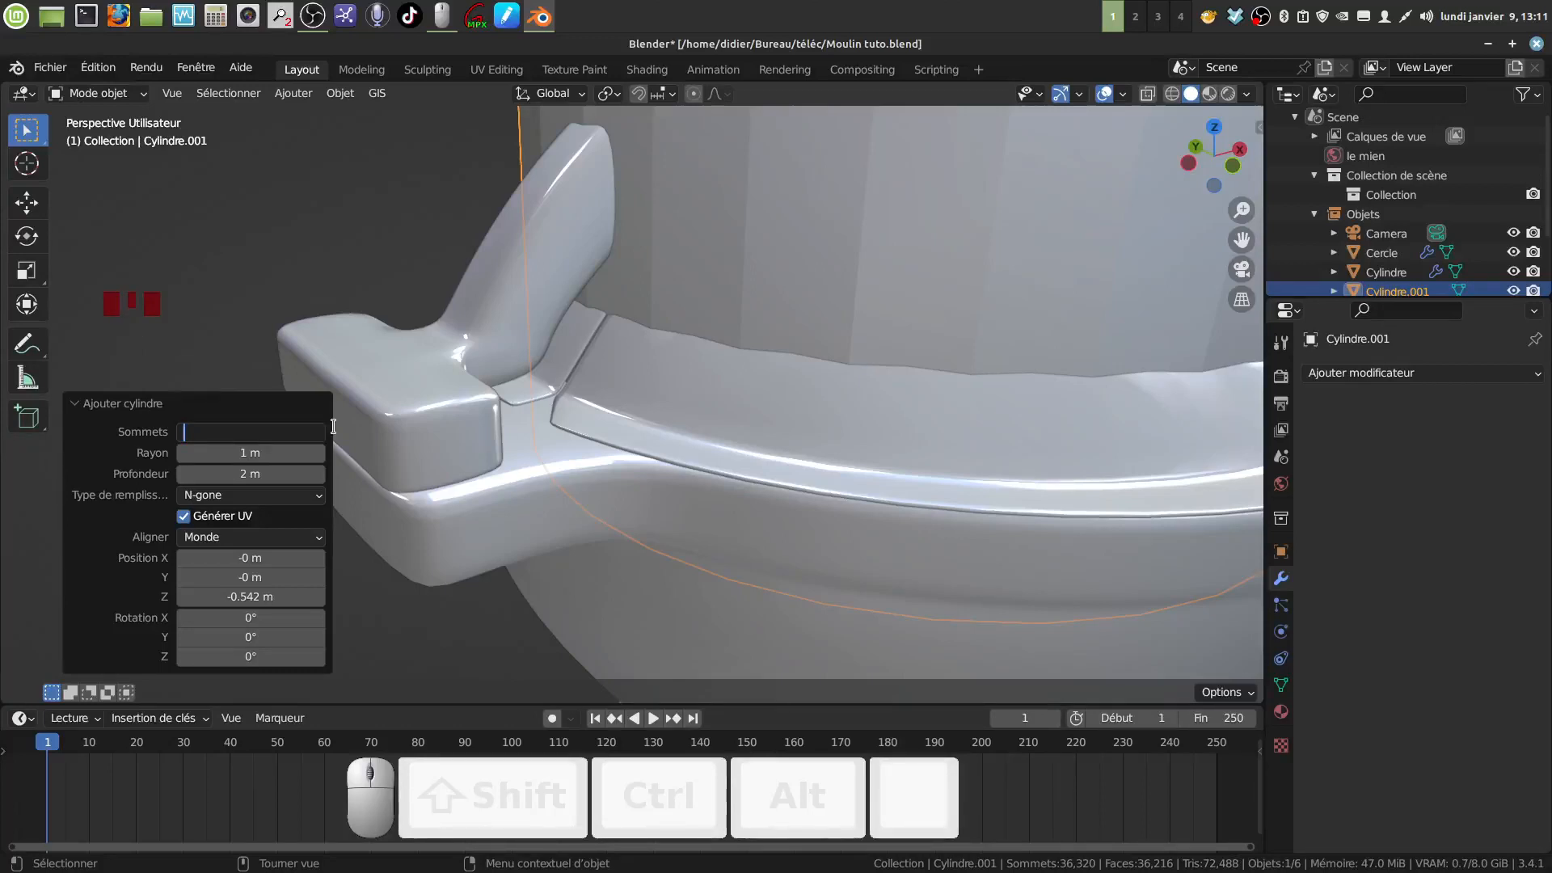
type("18")
left_click(380, 270)
Move the new cylinder about -2.58 m along the Y axis so it stands beside the mill
scroll(789, 323, "down", 8)
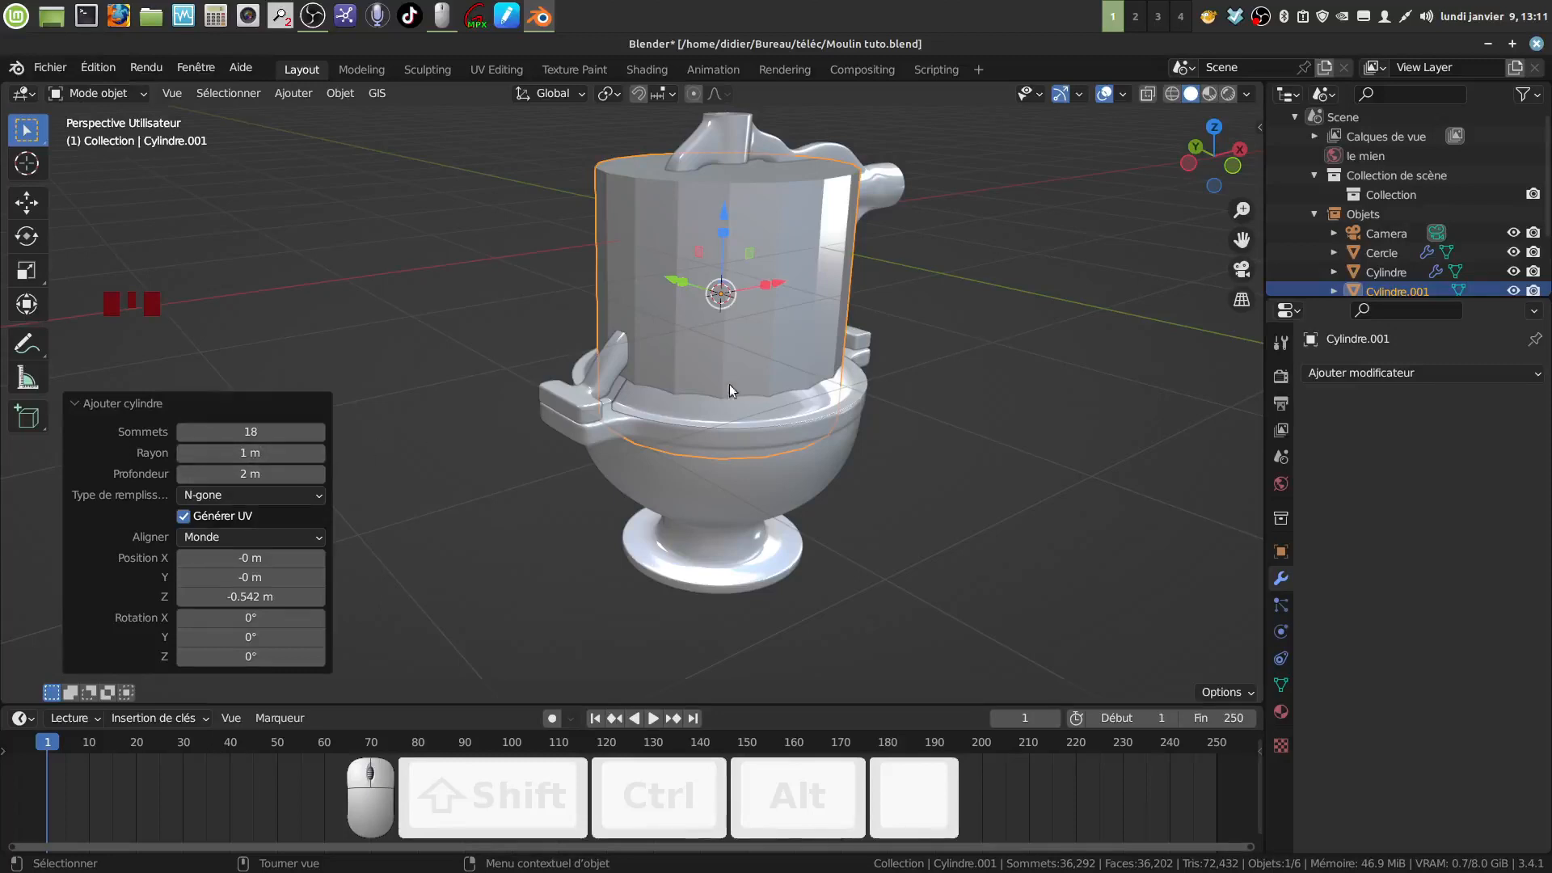
middle_click_drag(728, 331, 654, 312)
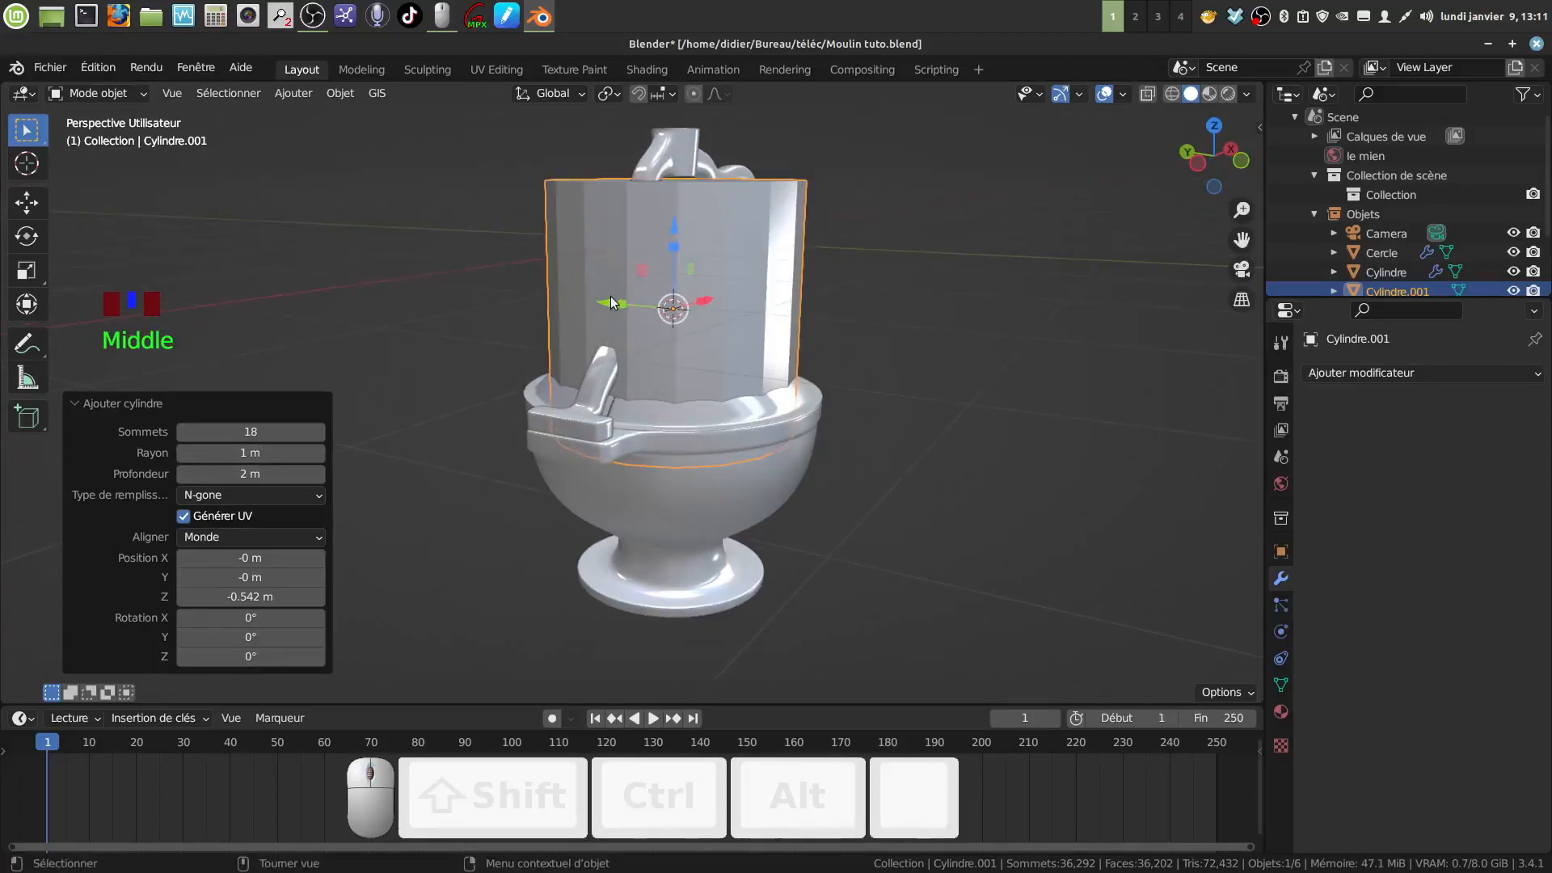
left_click_drag(611, 302, 943, 353)
scroll(910, 370, "down", 3)
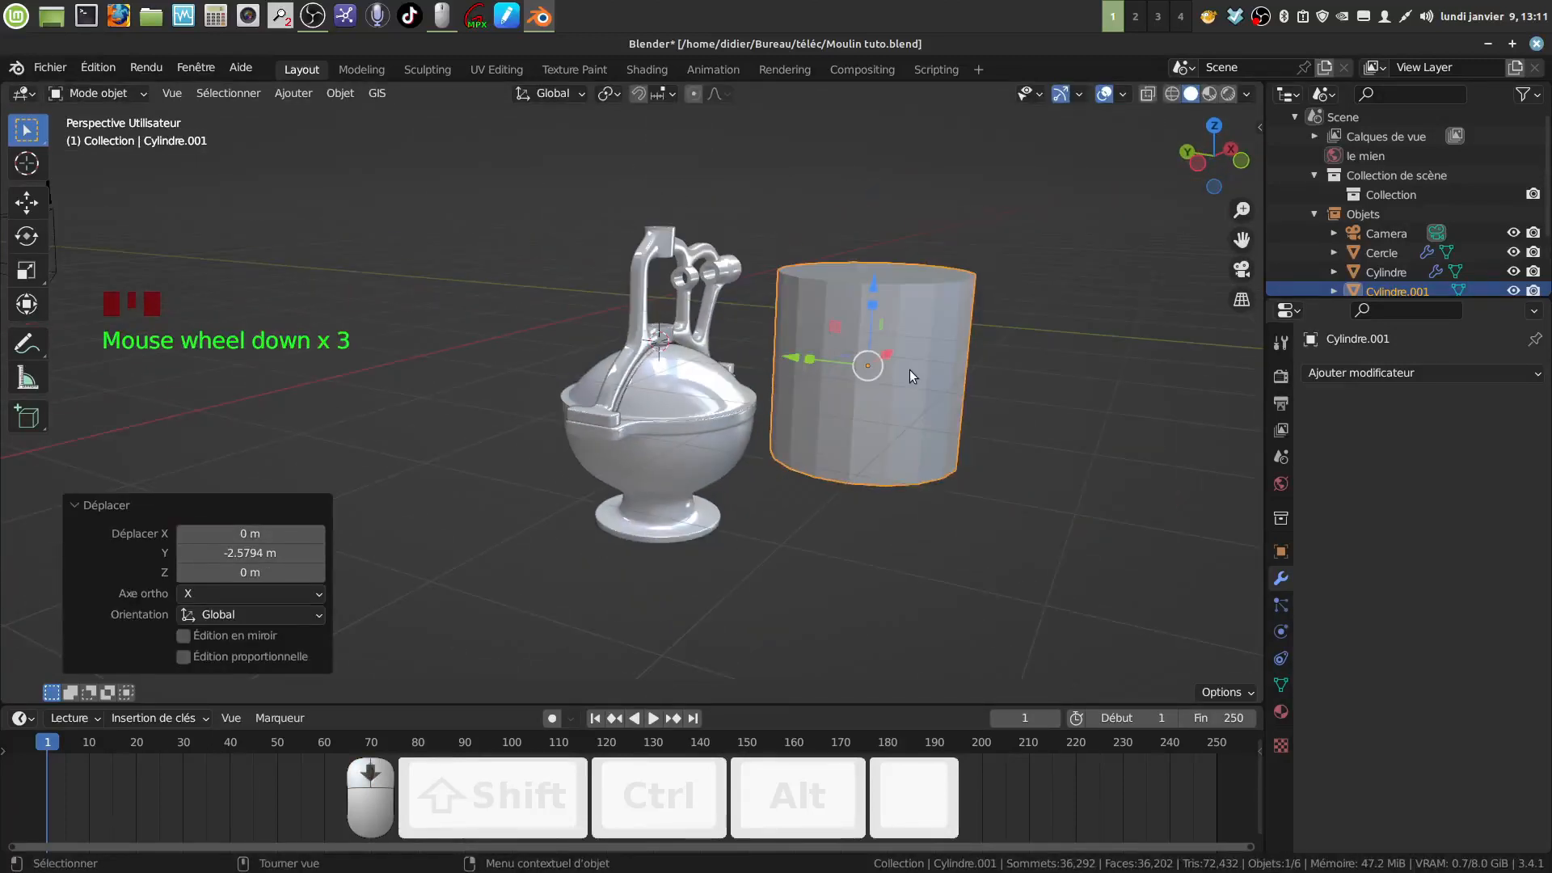
middle_click_drag(910, 370, 767, 386, "shift")
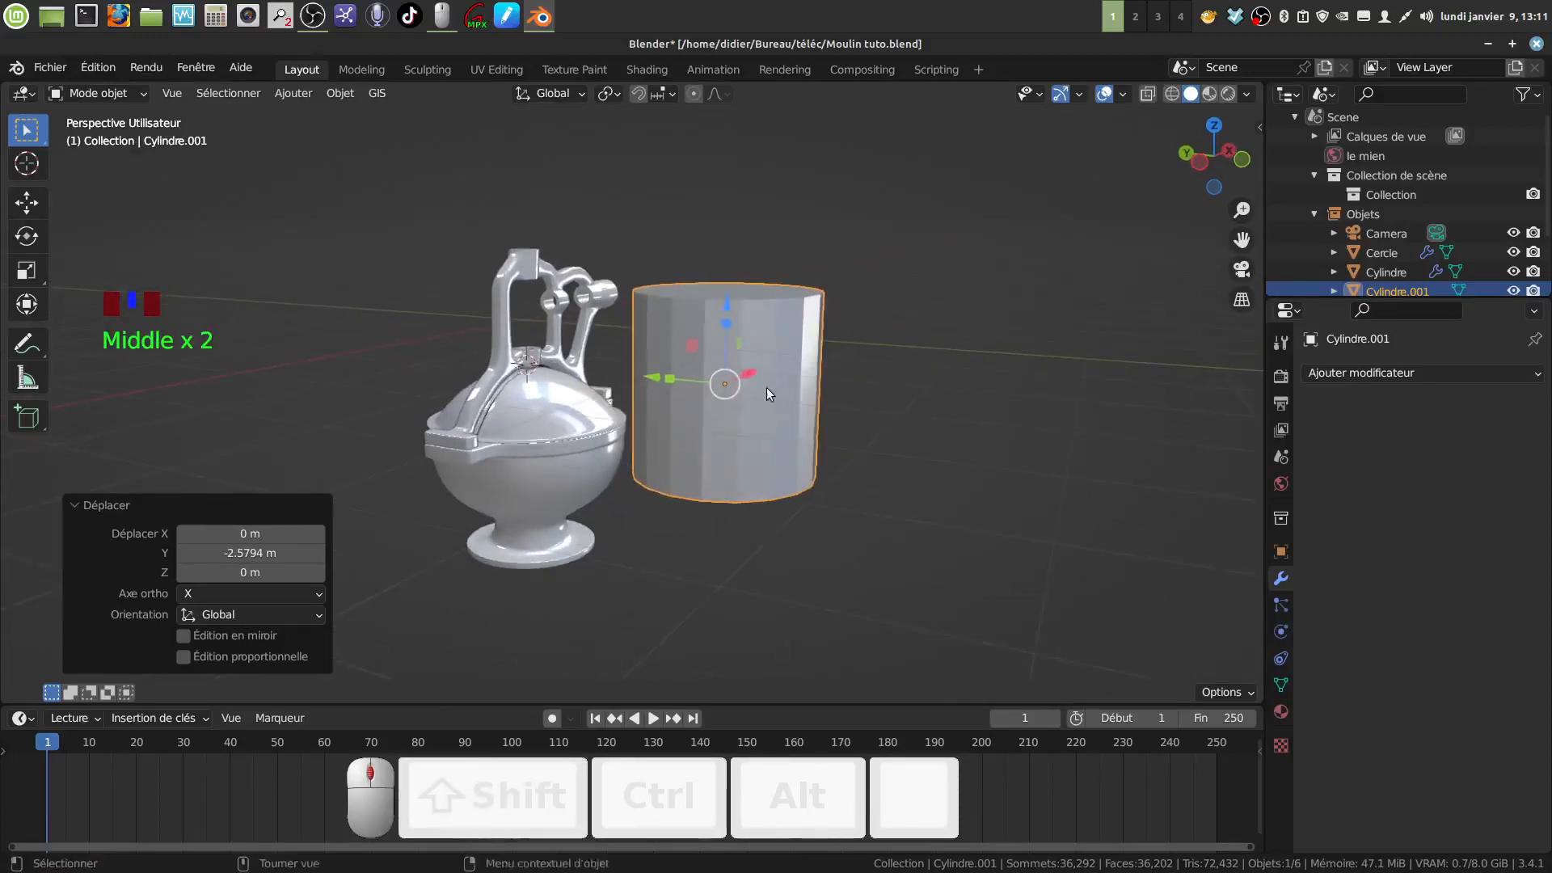
Flatten the cylinder's mesh in Edit Mode by scaling it along Z to about 0.27
key("Tab")
left_click_drag(727, 323, 724, 378)
scroll(724, 378, "up", 3)
middle_click_drag(724, 378, 790, 449)
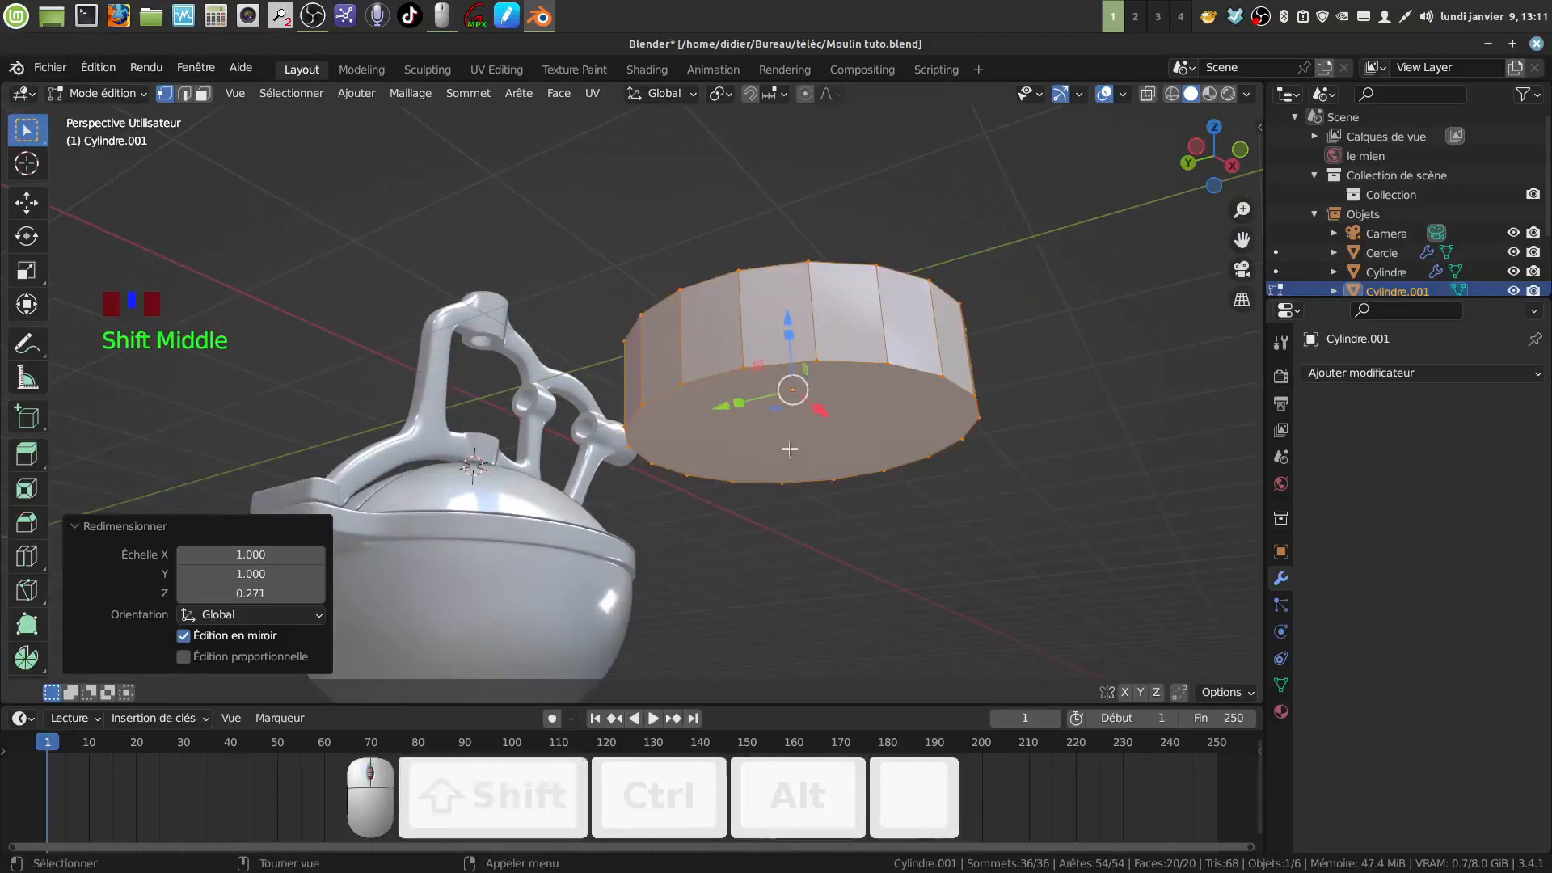
left_click(790, 449)
Inset the cylinder's bottom face by about 0.13 m
left_click(203, 94)
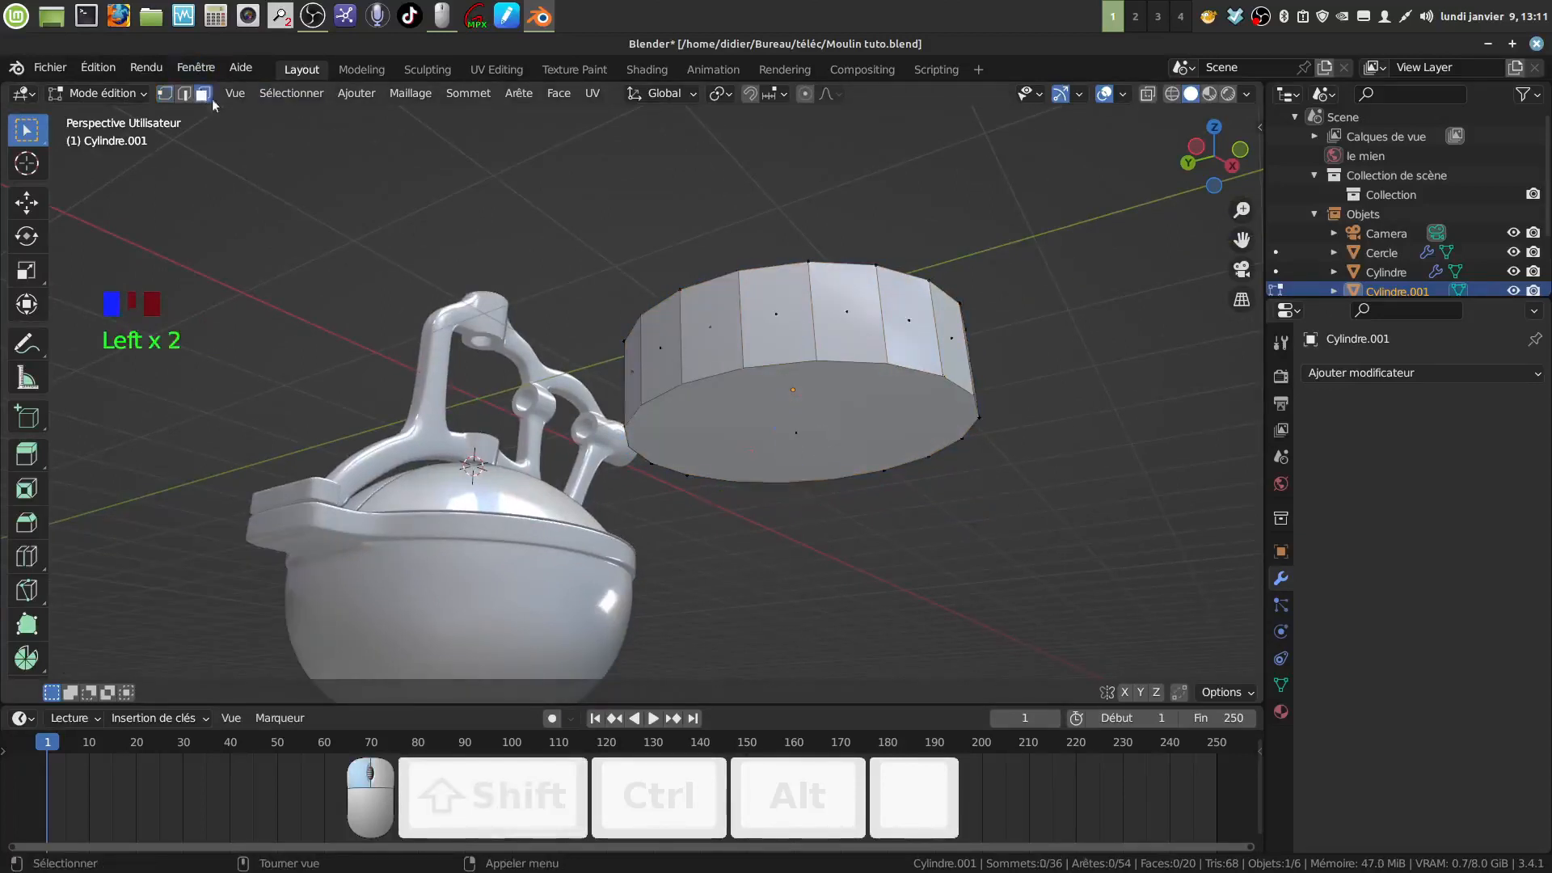
left_click(835, 434)
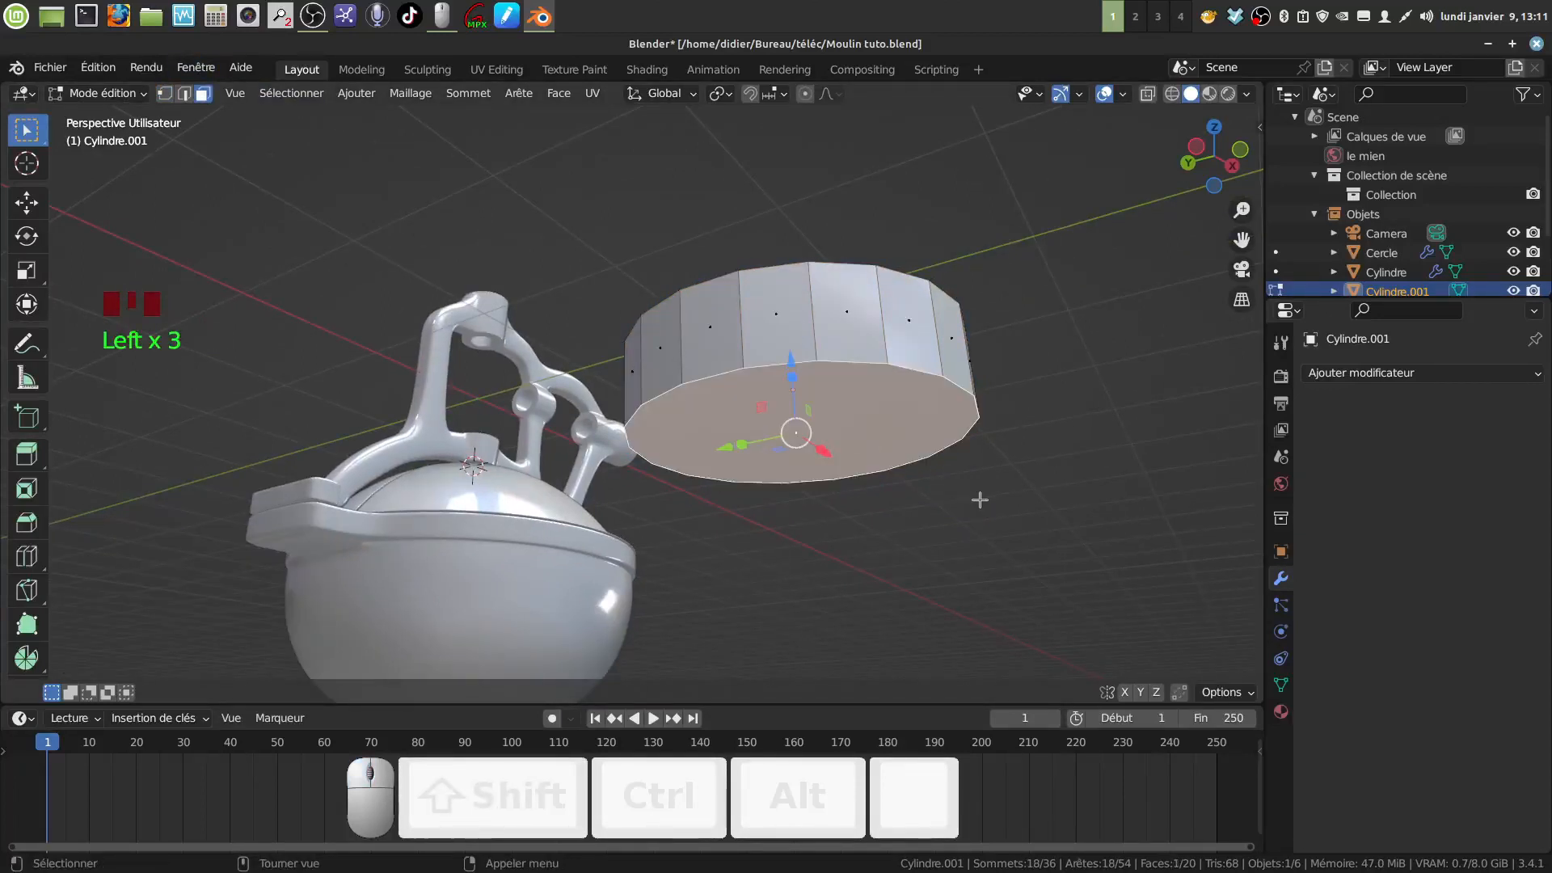
key("i")
left_click(956, 504)
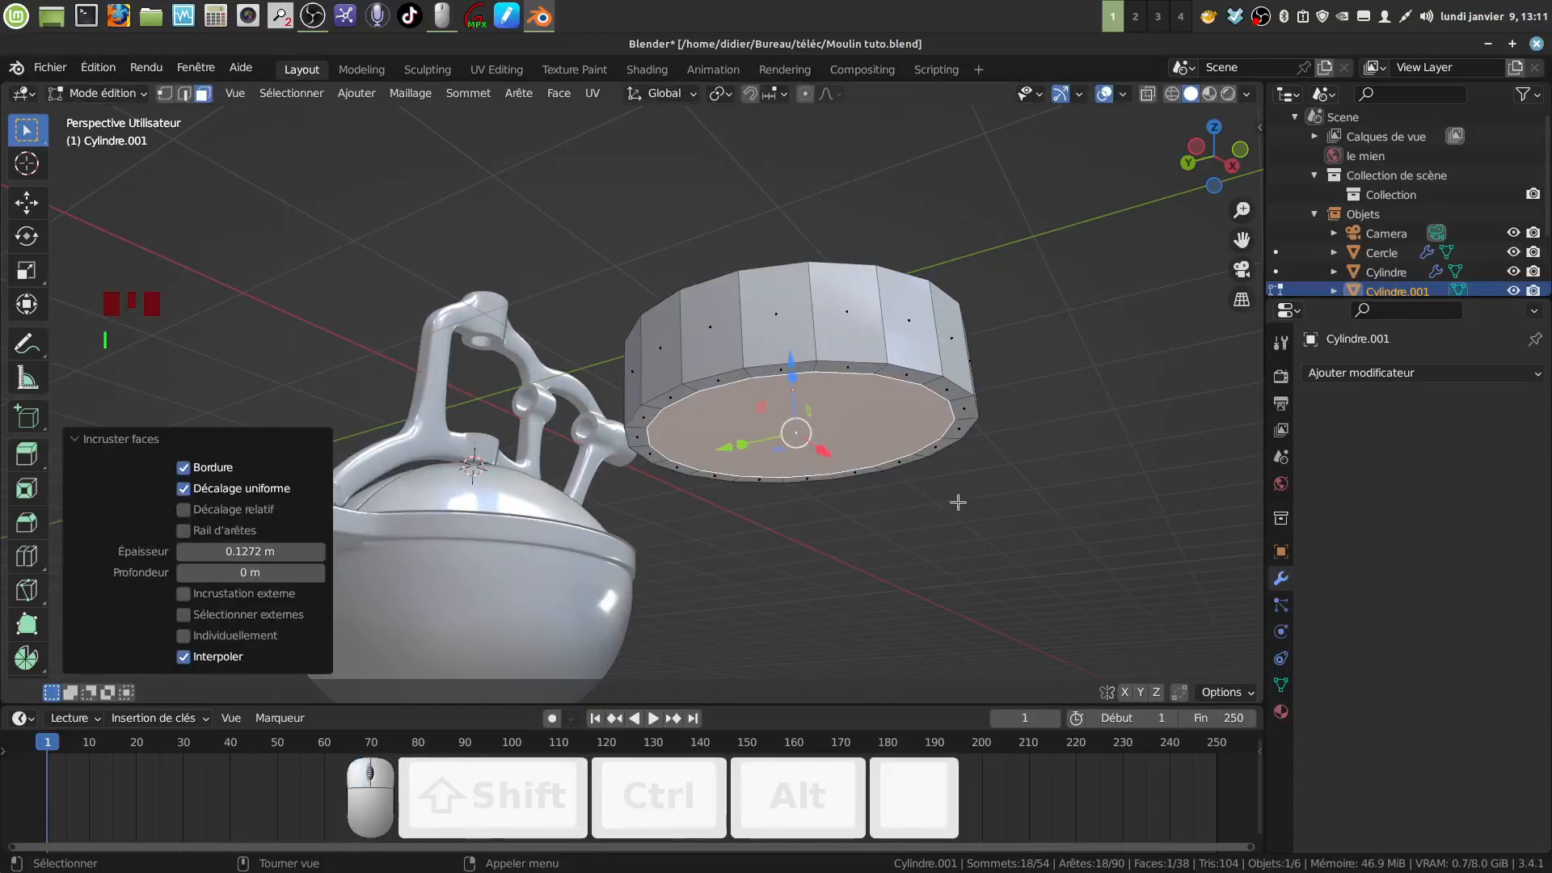
Scale the inset bottom face to about 0.86 and delete it to open the cylinder's underside
key("s")
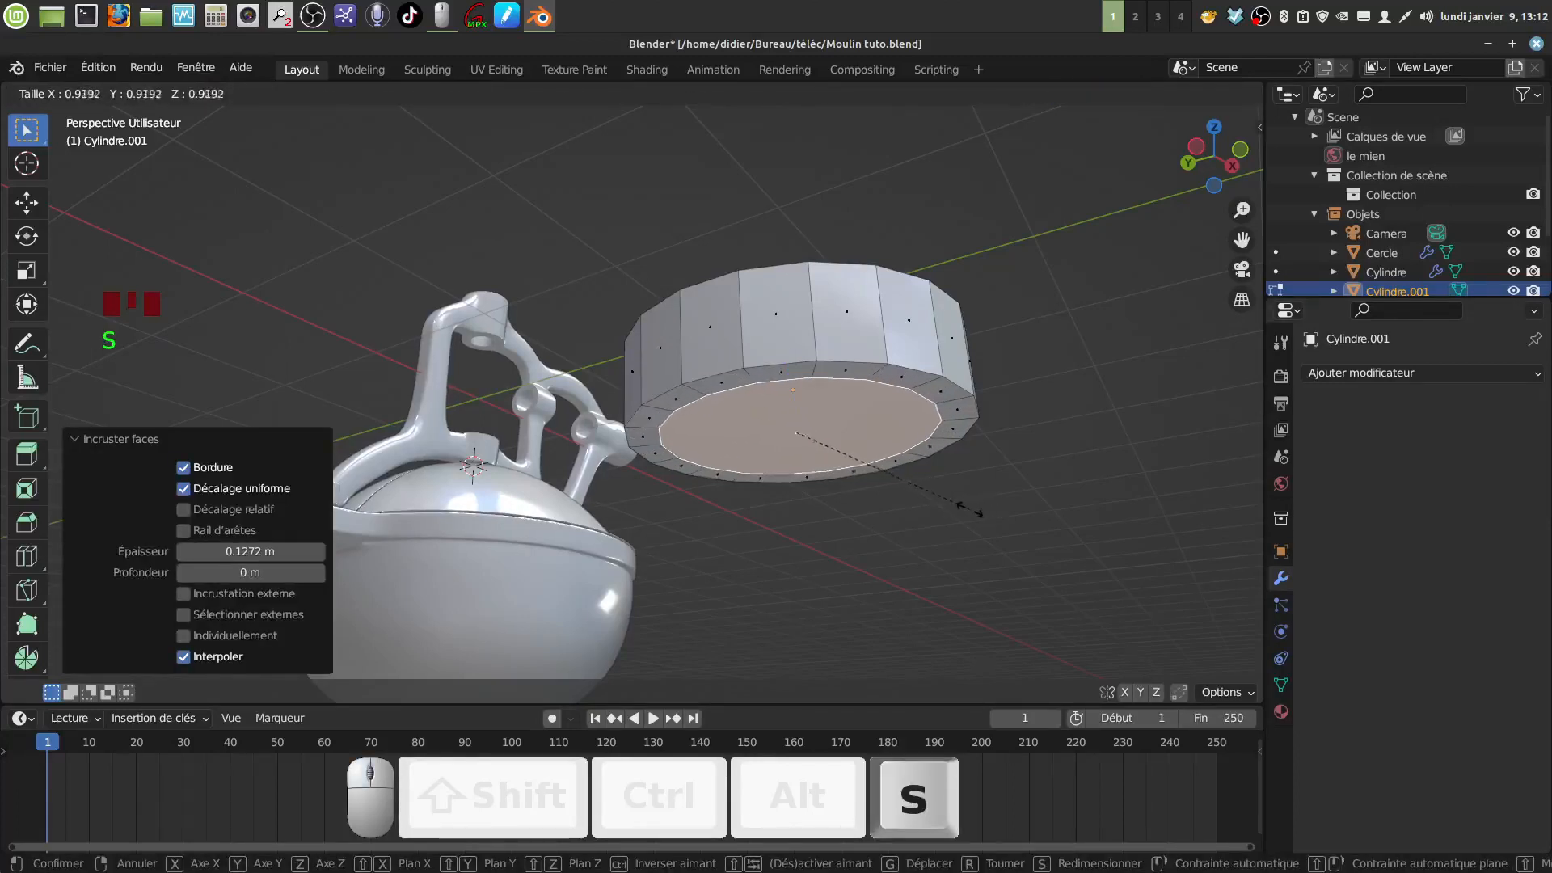
left_click(957, 509)
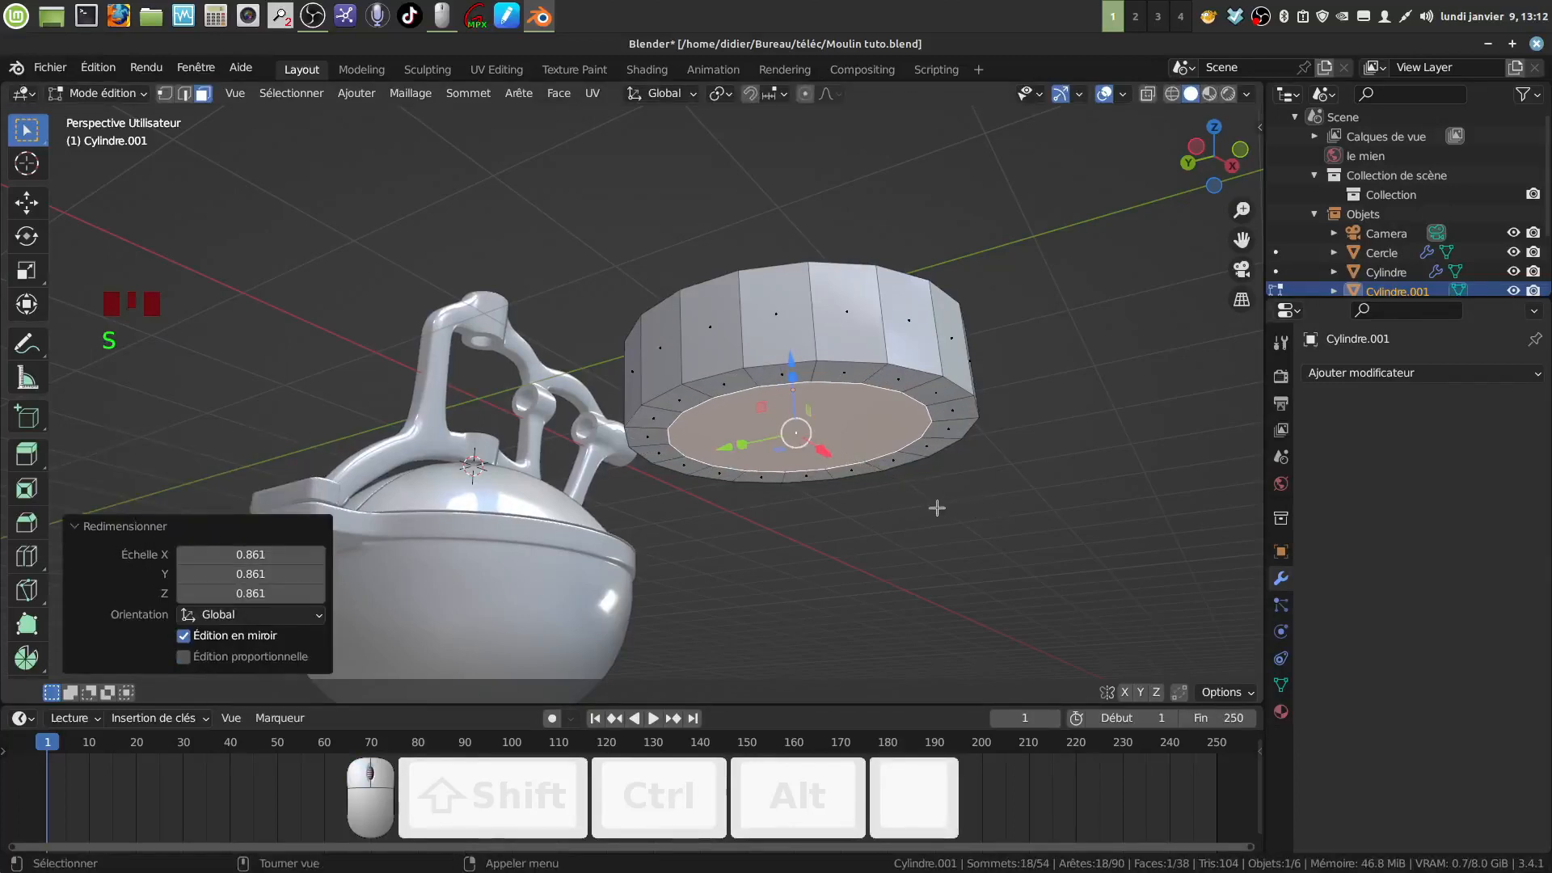
key("x")
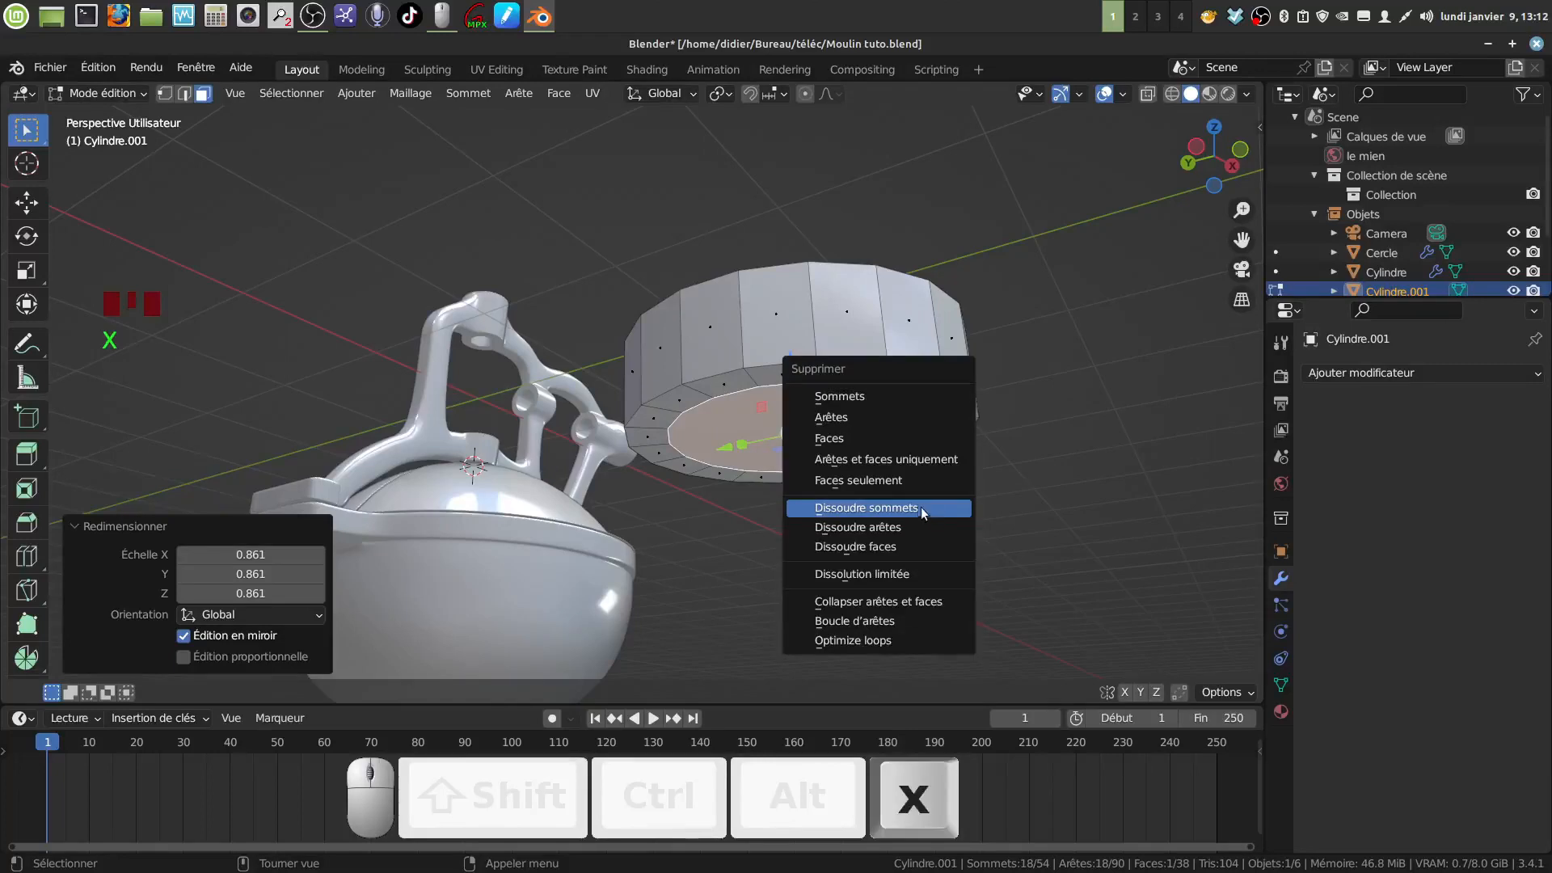
left_click(872, 443)
Bevel the cylinder's top edge loop about 0.41 m wide with 7 segments to round it
middle_click_drag(872, 443, 863, 475)
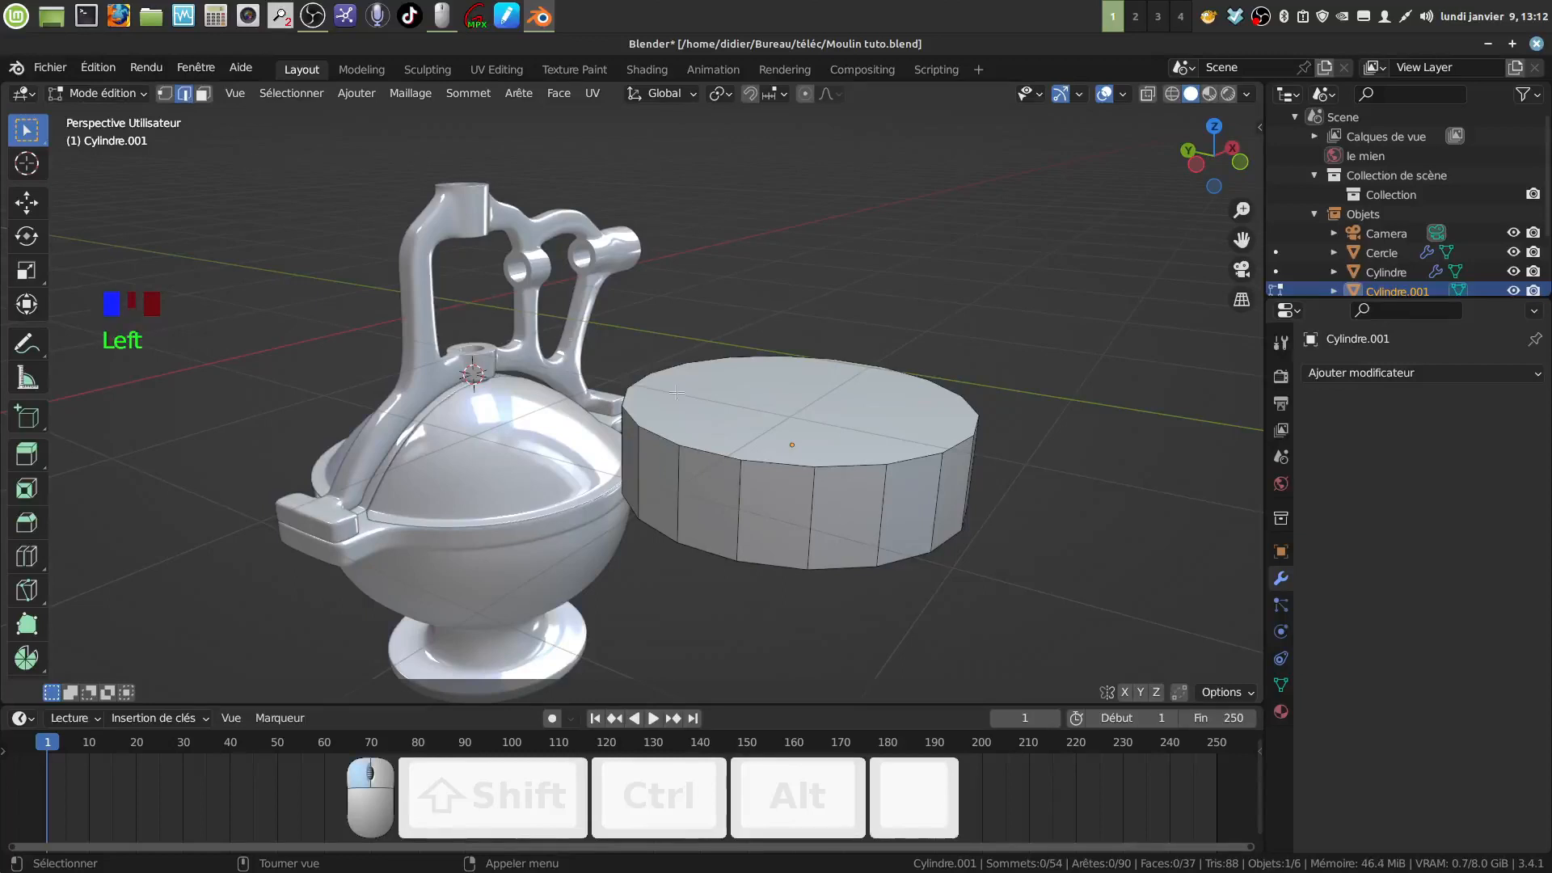
left_click(837, 467, "alt")
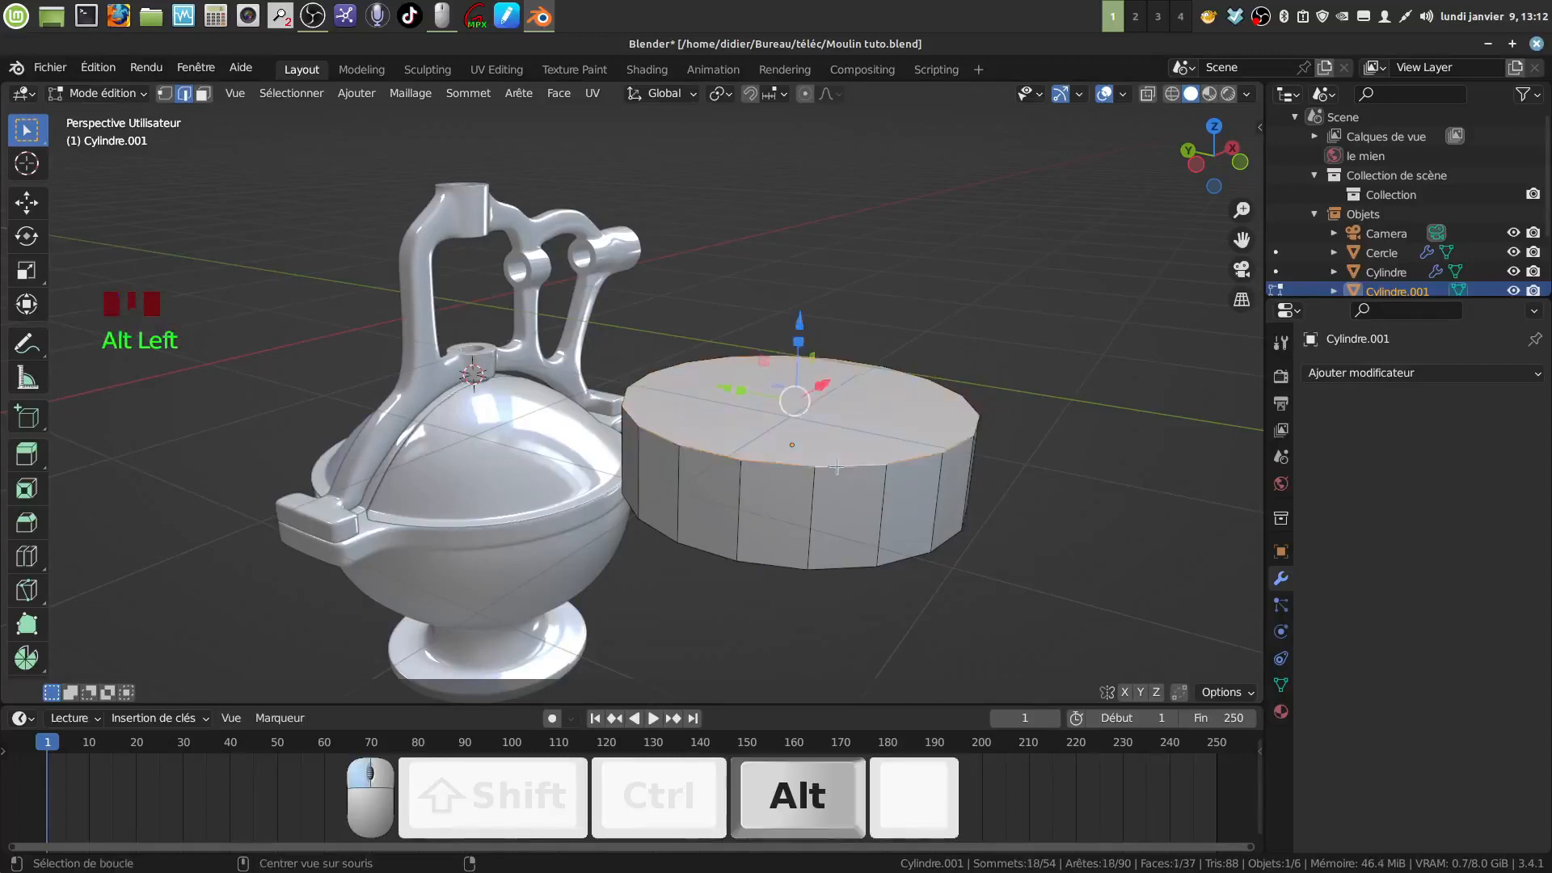
key("ctrl+b")
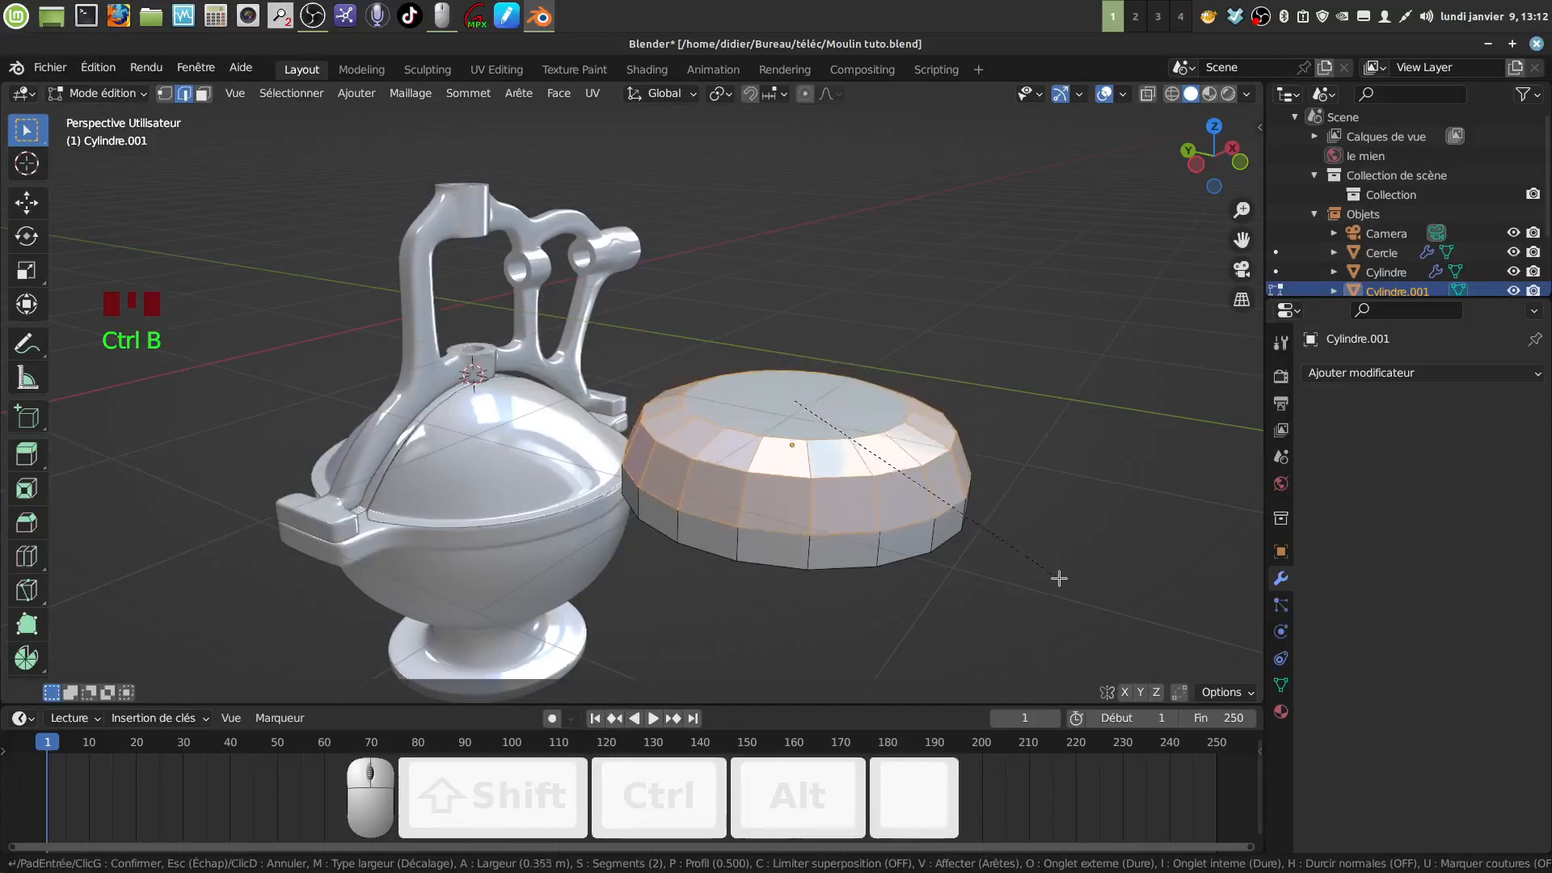
scroll(1066, 584, "up", 5)
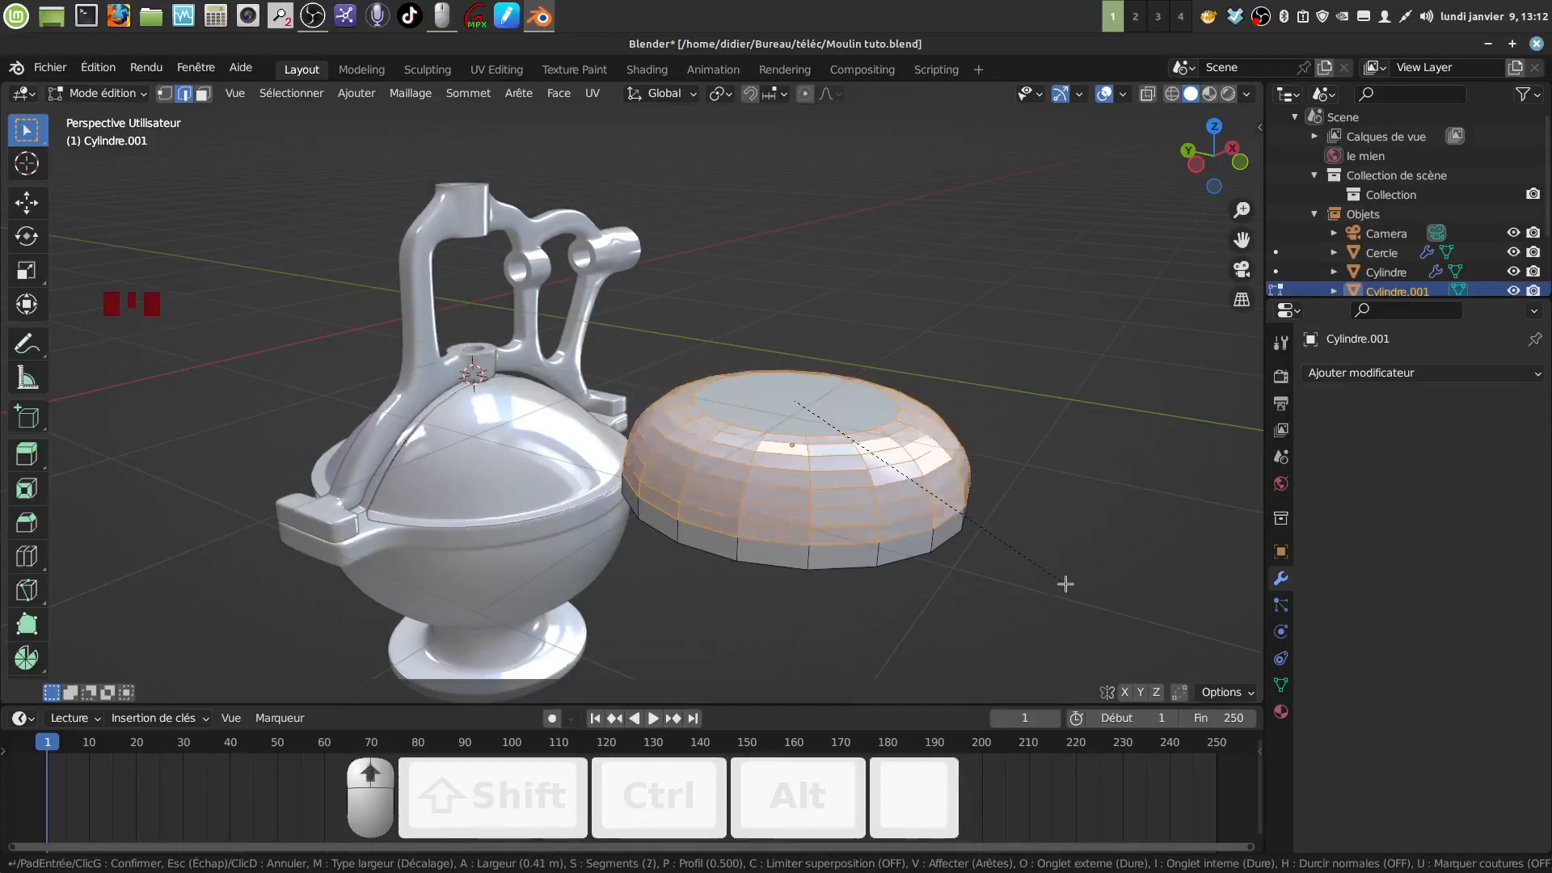
left_click(1065, 584)
Bevel the cylinder's lower outer edge loop about 0.023 m wide with 2 segments
middle_click_drag(991, 582, 874, 482)
middle_click_drag(870, 560, 866, 514)
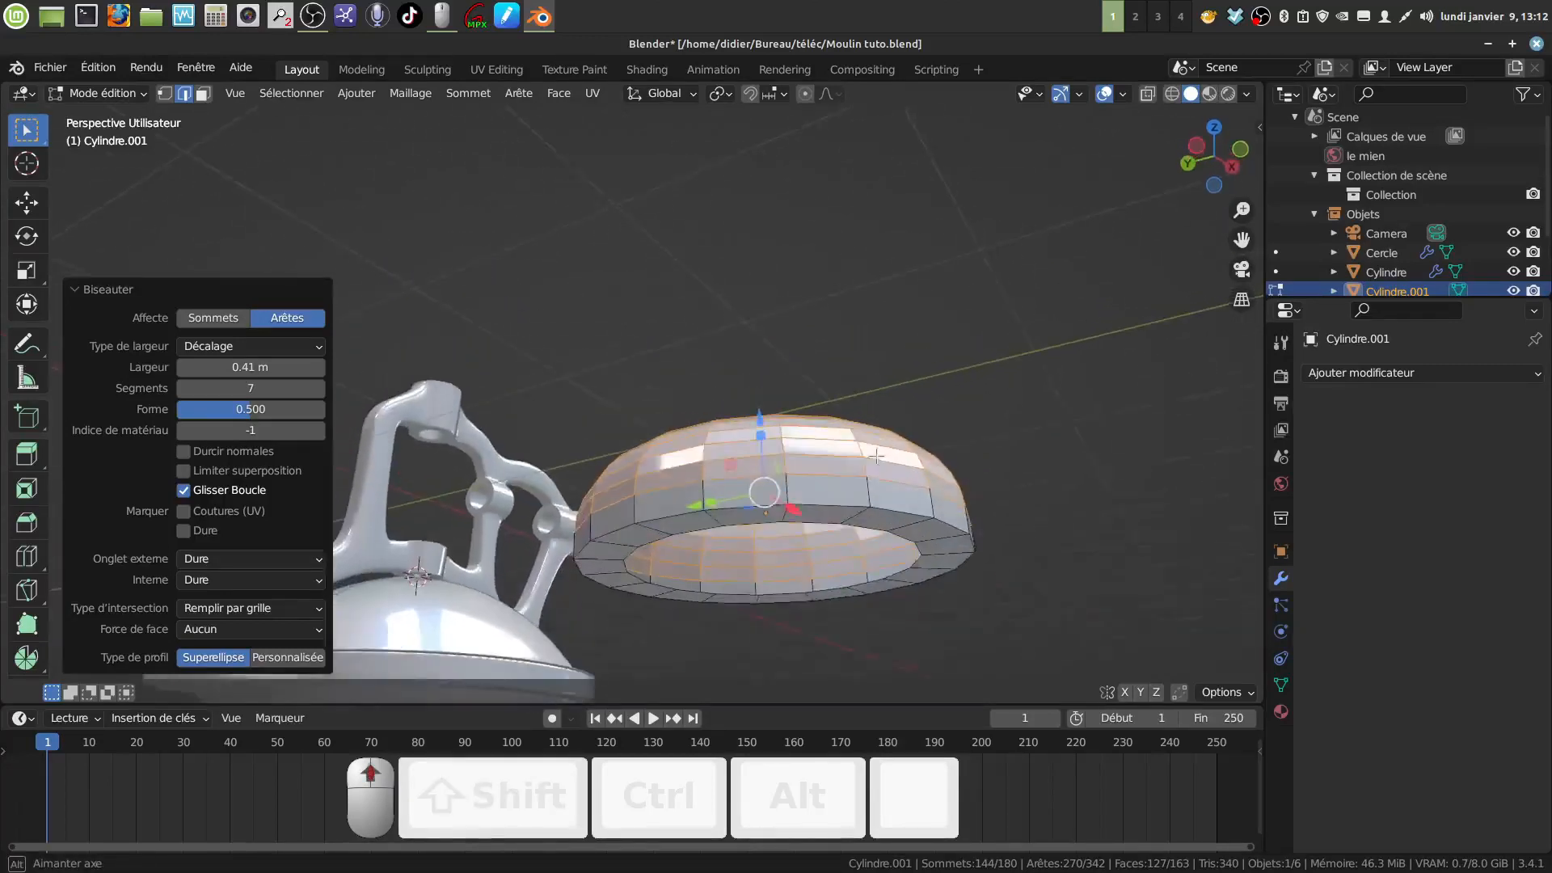
scroll(866, 514, "up", 1)
left_click(877, 521, "alt")
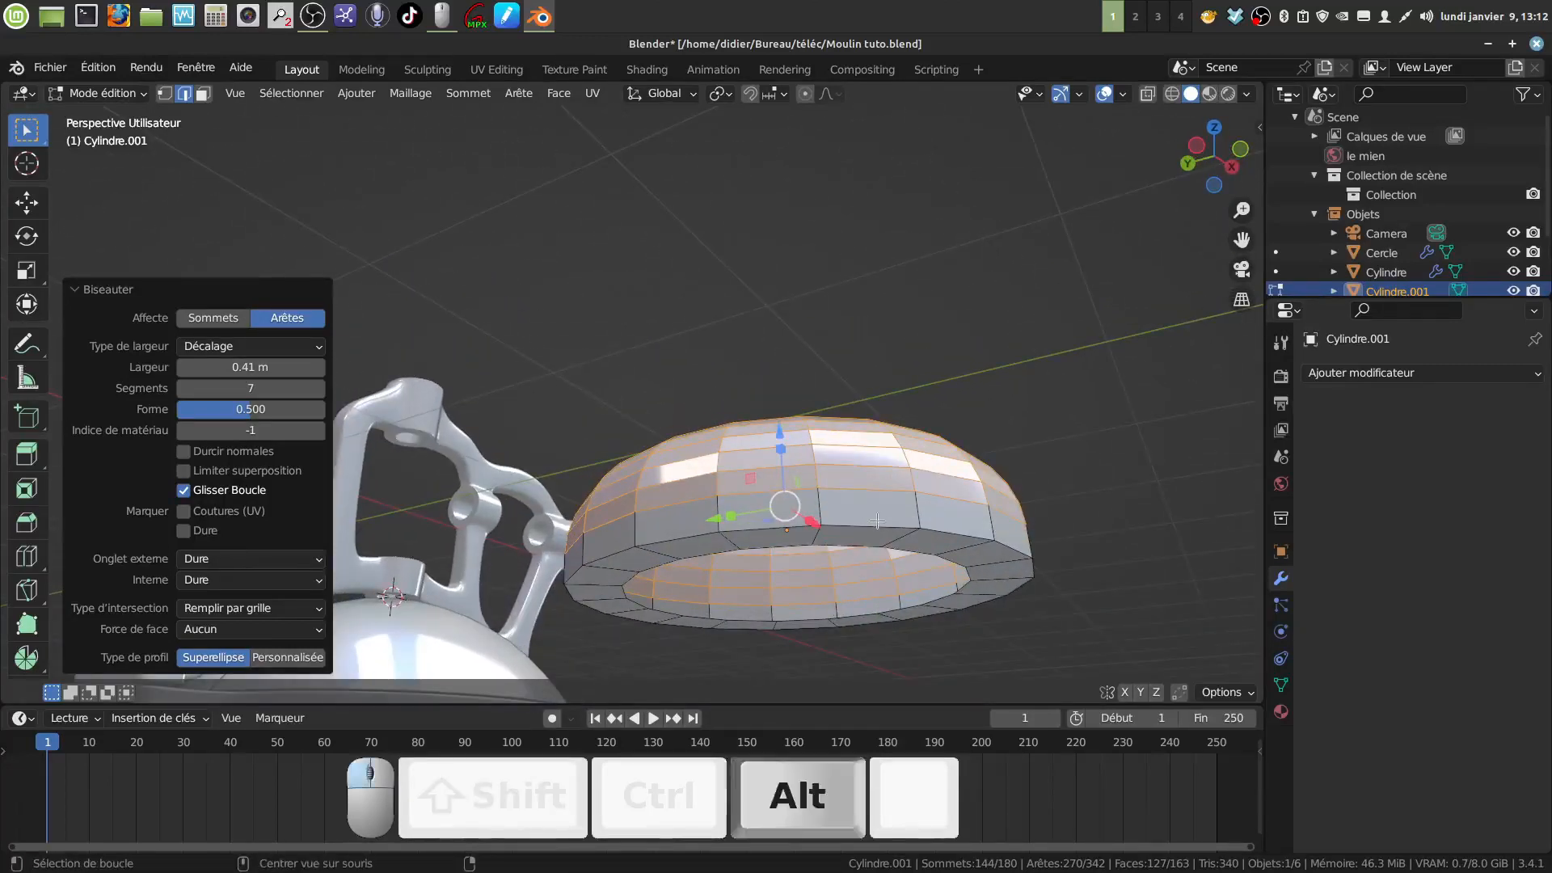
key("ctrl+b")
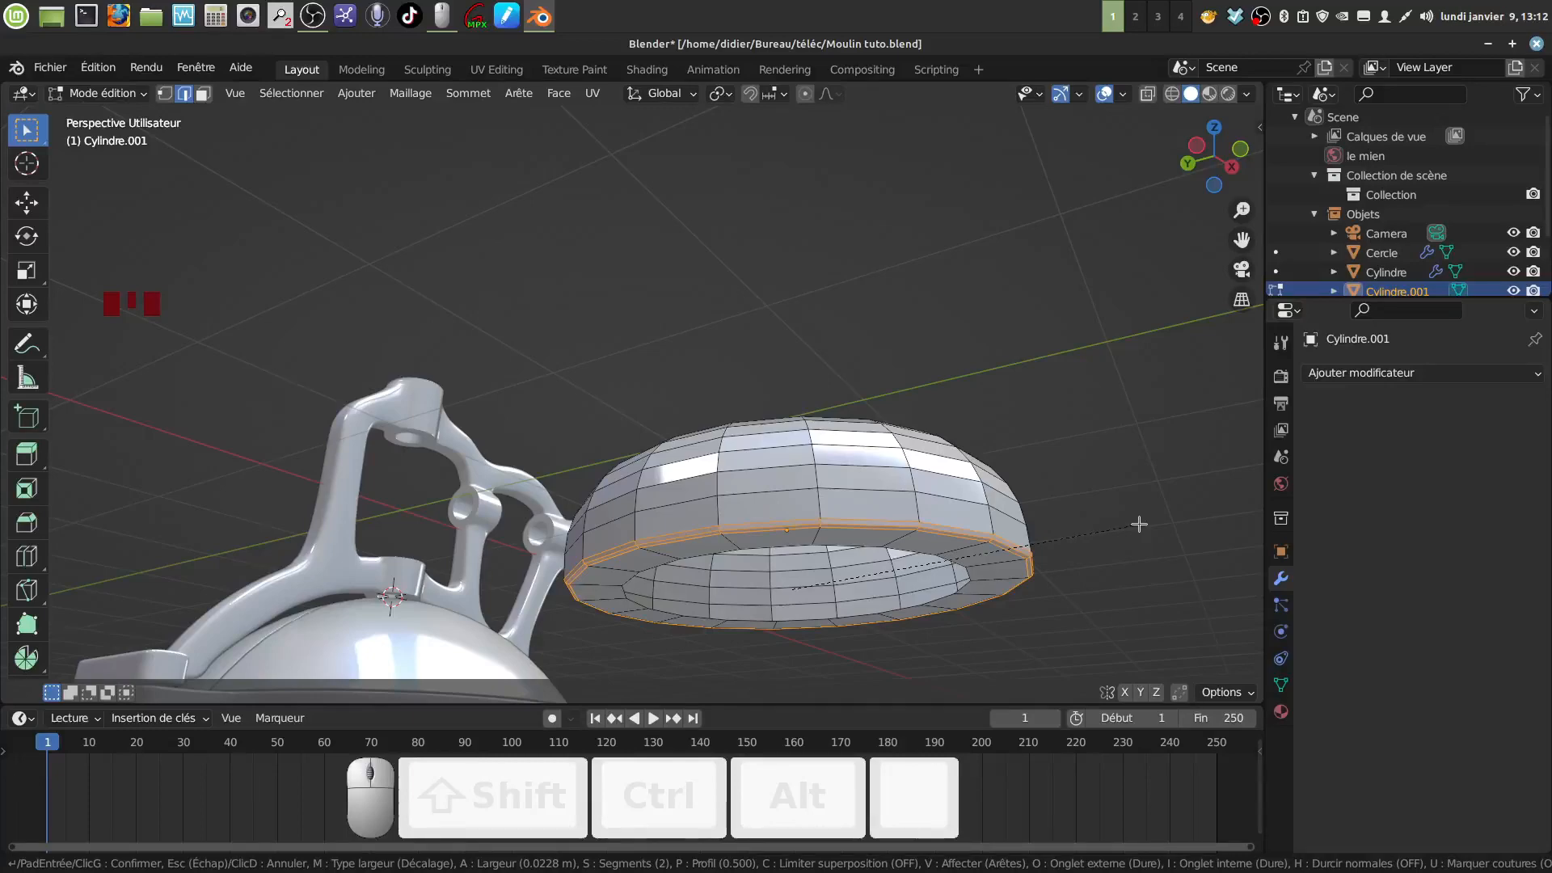
left_click(1139, 524)
Return to Object Mode and apply smooth shading to the rounded cylinder
mouse_move(1139, 524)
middle_mouse_down()
mouse_move(864, 419)
mouse_move(857, 360)
mouse_move(897, 413)
mouse_move(856, 451)
middle_mouse_up()
key("Tab")
right_click(833, 408)
left_click(817, 410)
scroll(743, 431, "down", 3)
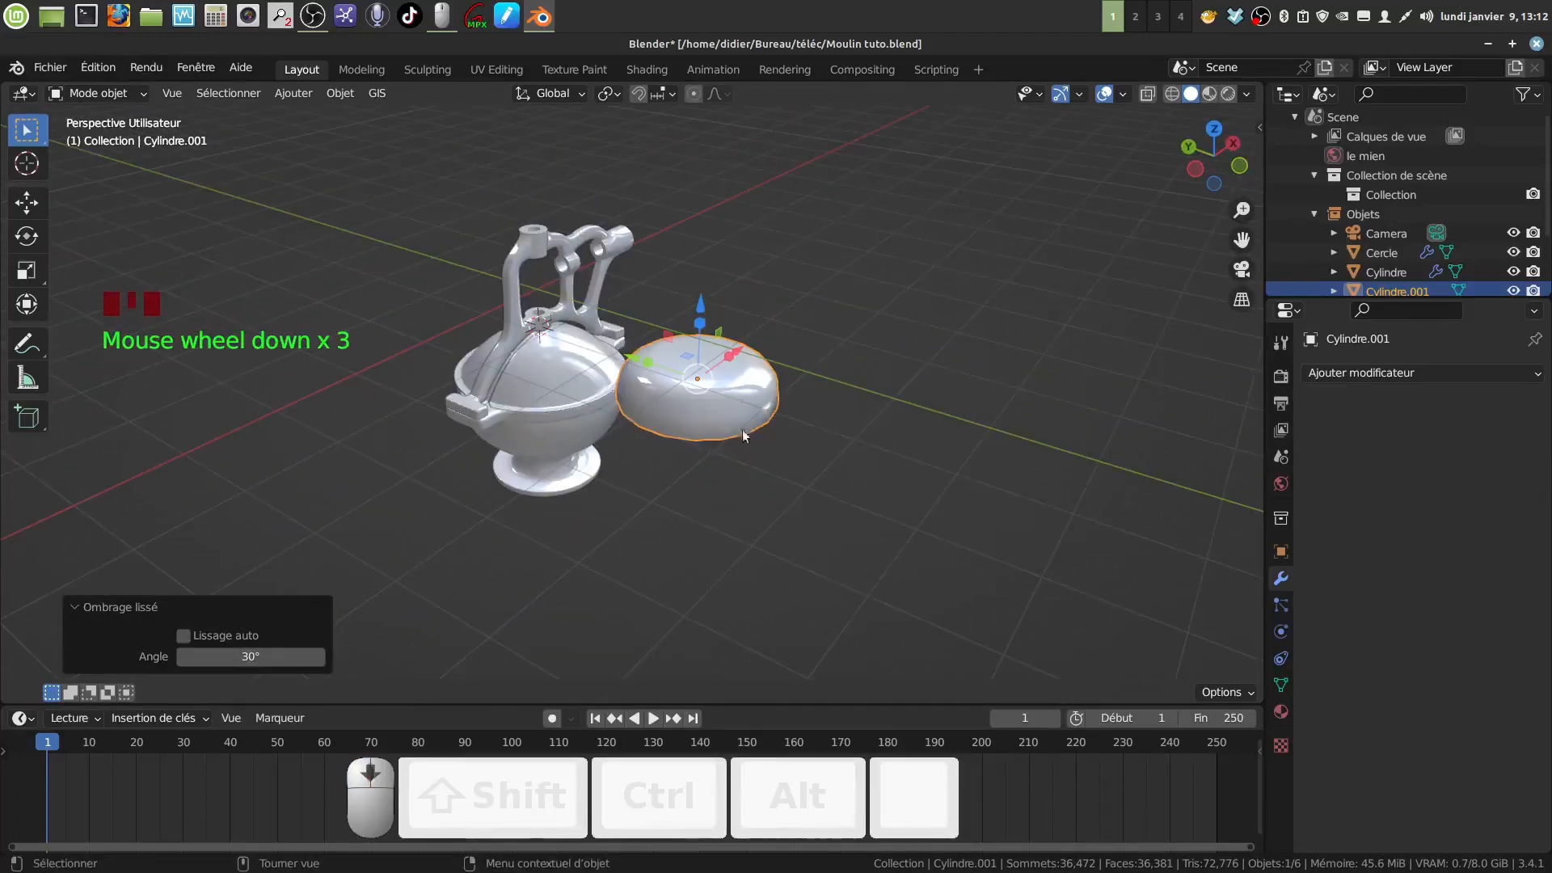
Scale the rounded part uniformly to about 0.18, then shrink it a second time to a small button size
middle_click_drag(742, 429, 807, 517, "shift")
scroll(752, 475, "up", 1)
key("s")
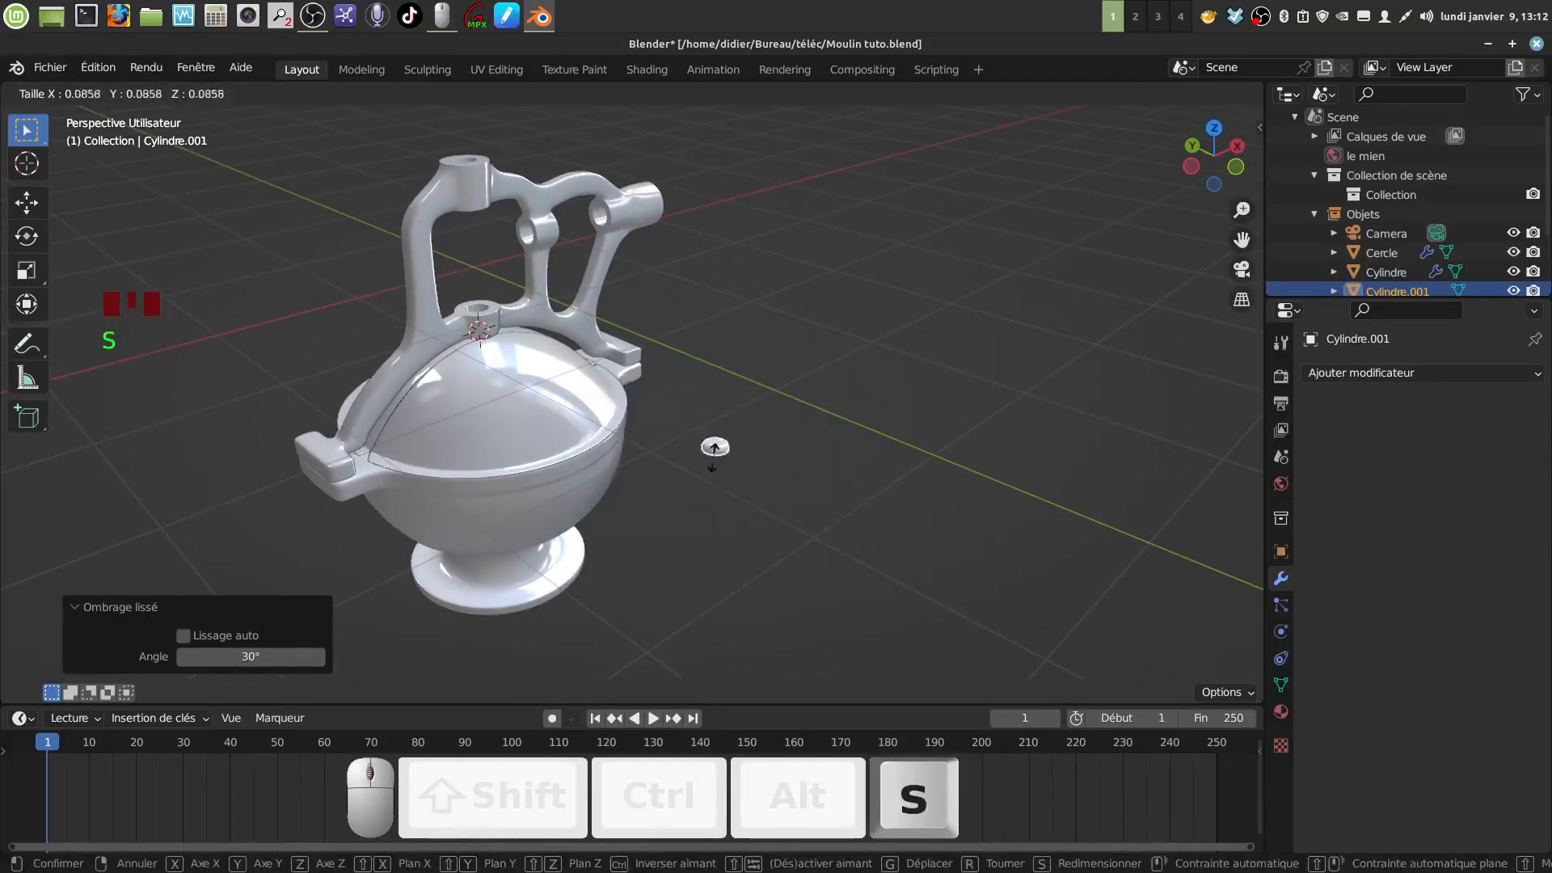
left_click(748, 464)
middle_click_drag(747, 464, 802, 493, "shift")
key("s")
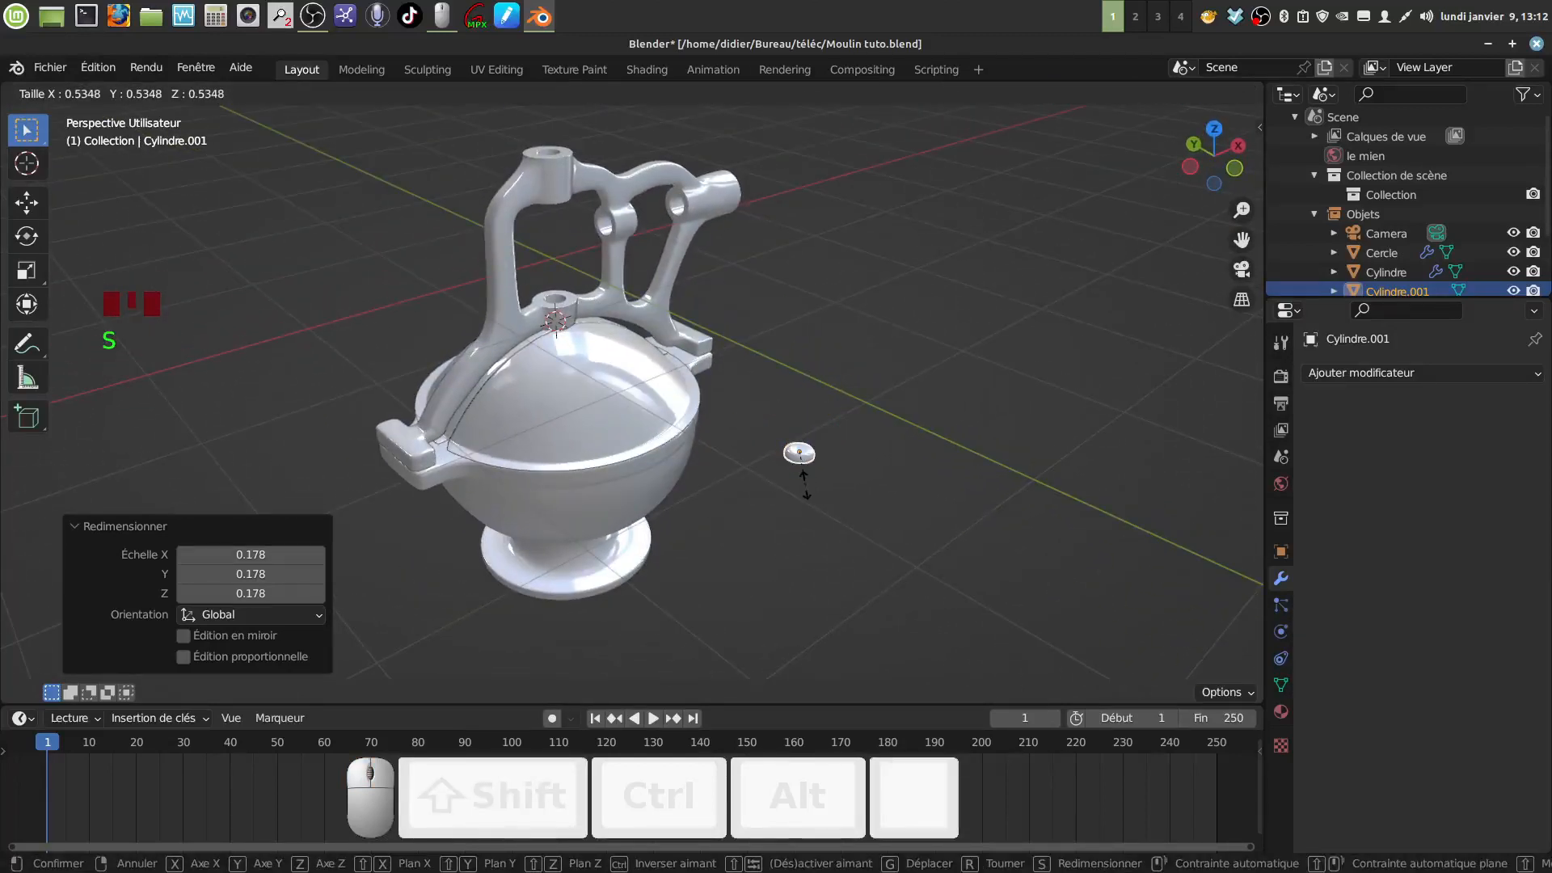
left_click(866, 447)
Move the small rounded part toward the mill, about -1.5 m along X and 1.16 m along Y
left_click_drag(738, 418, 582, 473)
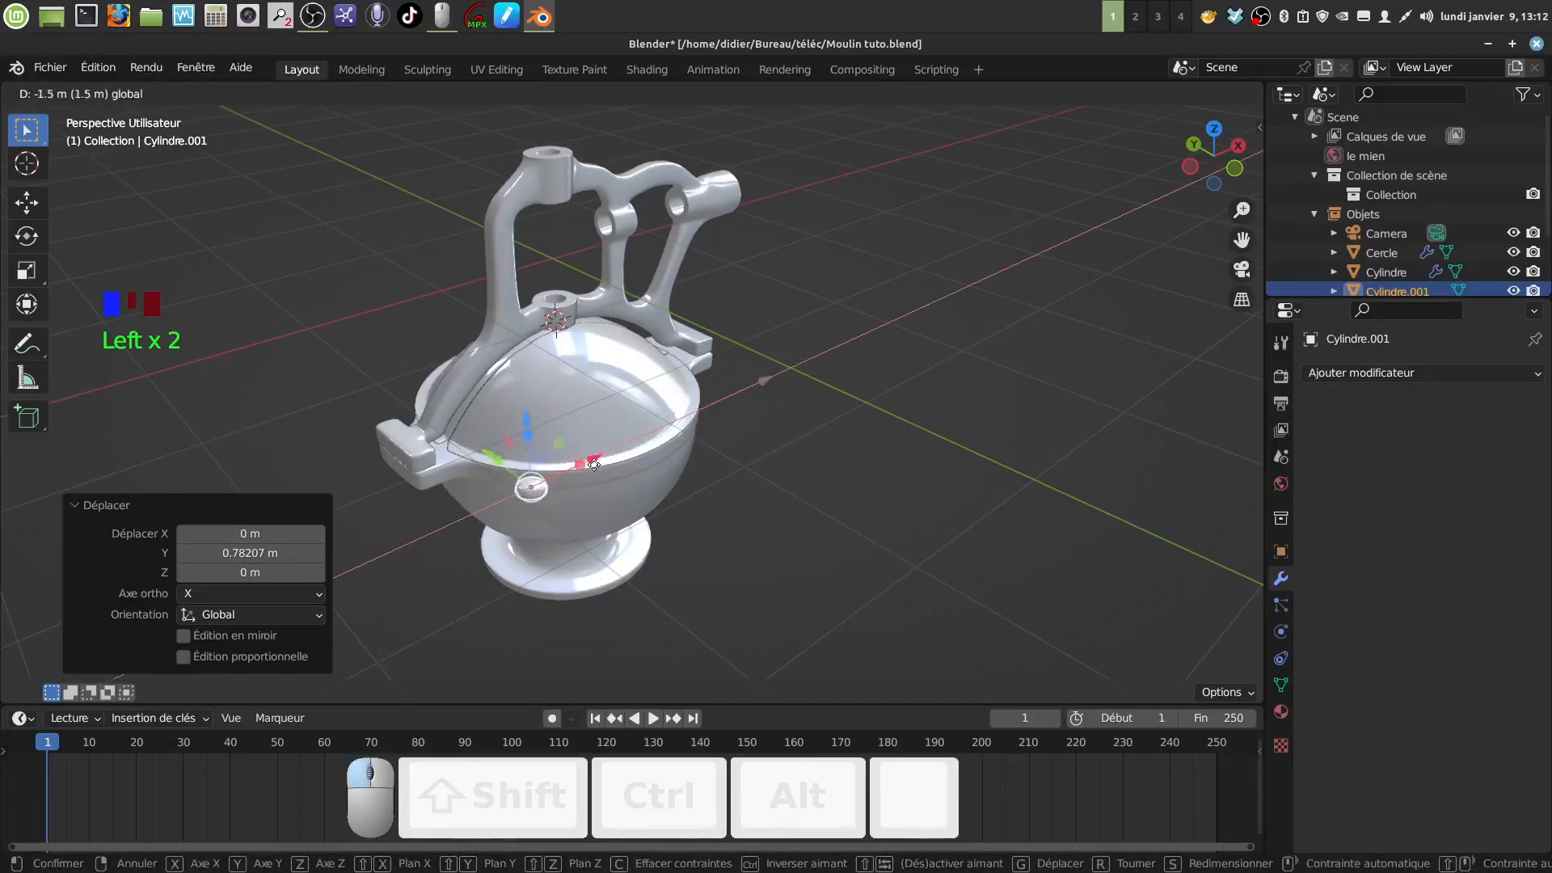
middle_click_drag(621, 589, 739, 347, "shift")
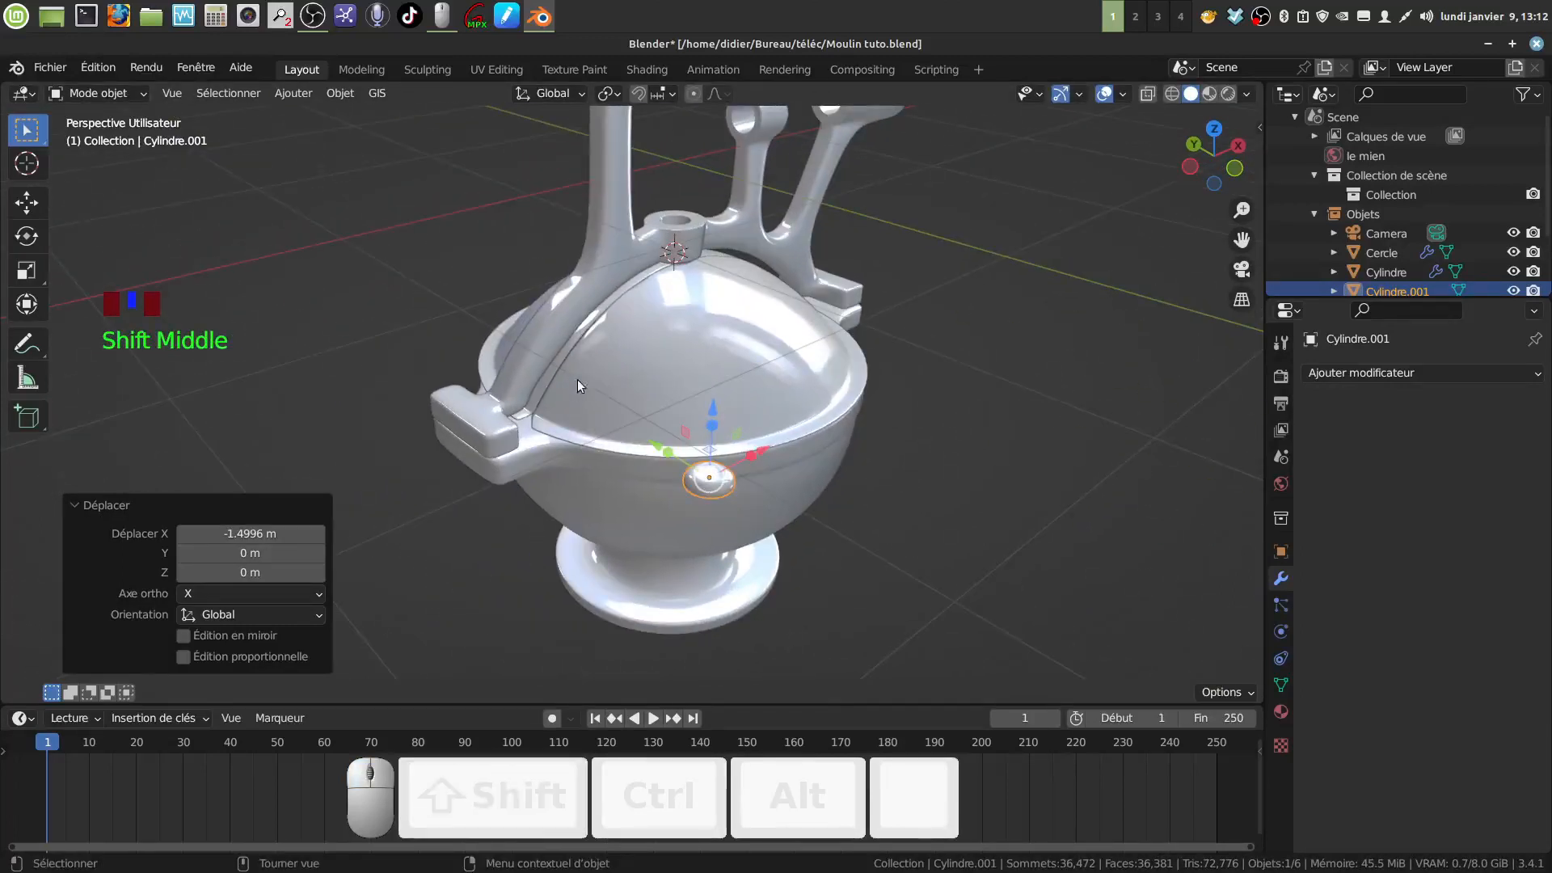
middle_click_drag(578, 380, 727, 415)
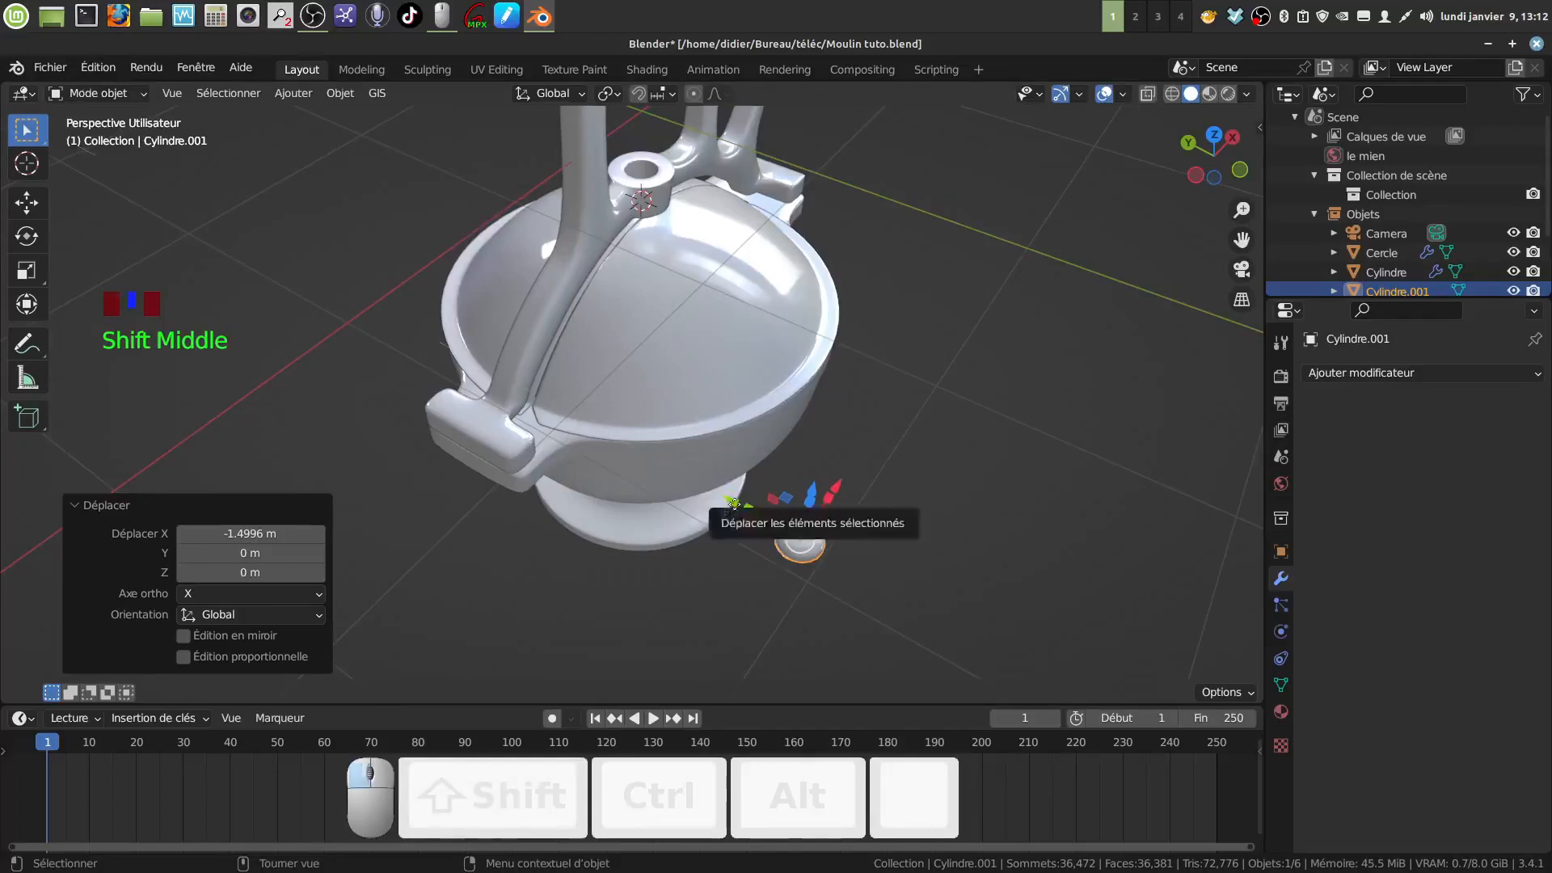
left_click_drag(734, 503, 499, 376)
Lower the small part to the bowl's rim height and shift it about 0.35 m along X
scroll(757, 494, "up", 2)
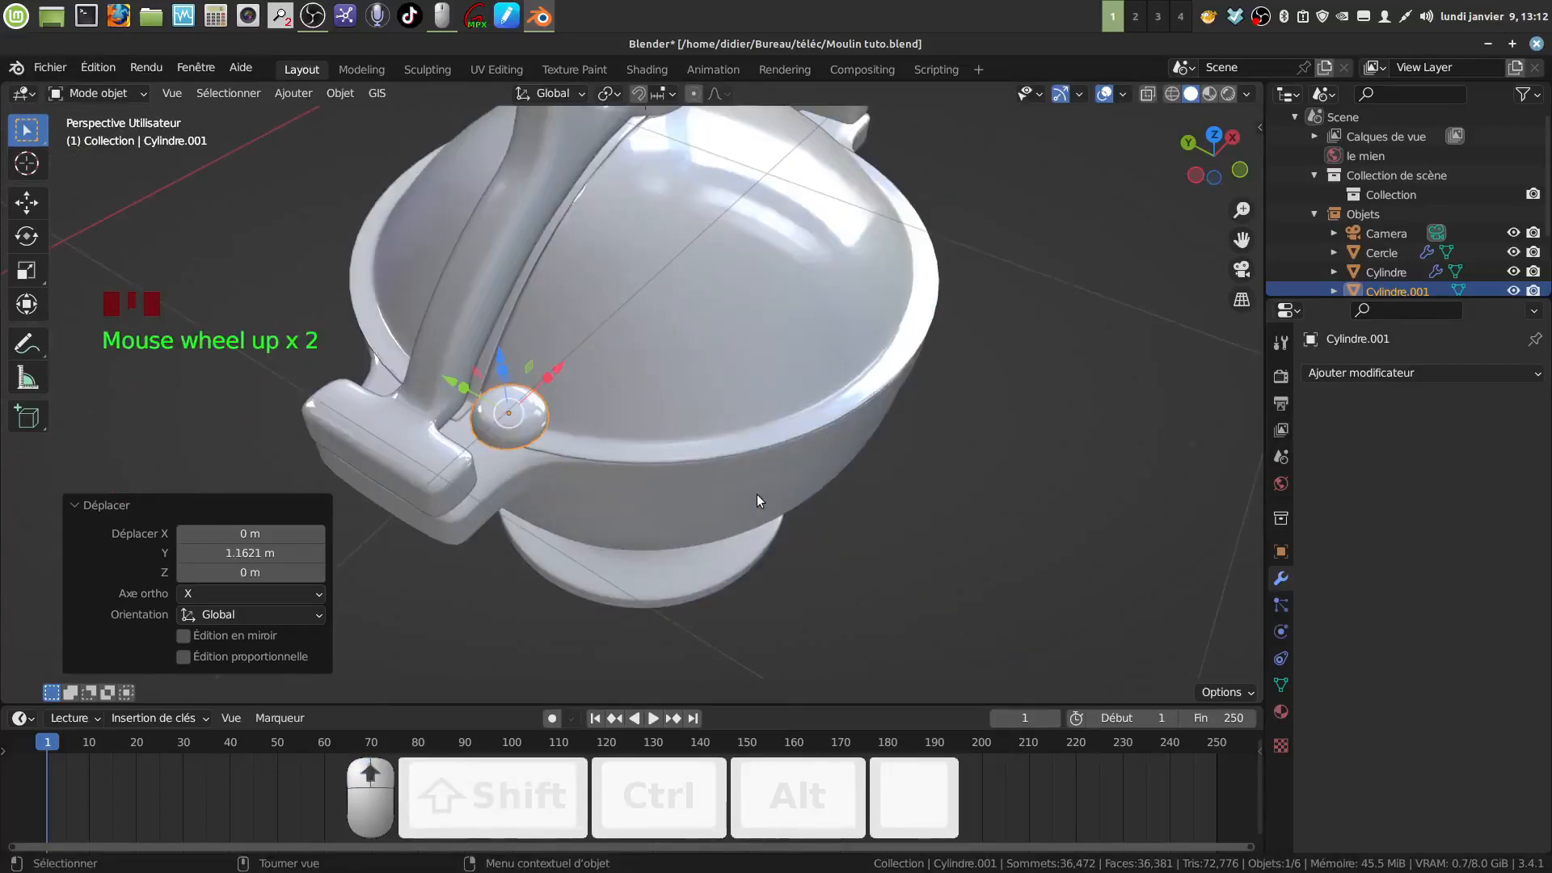
middle_click_drag(756, 493, 608, 380)
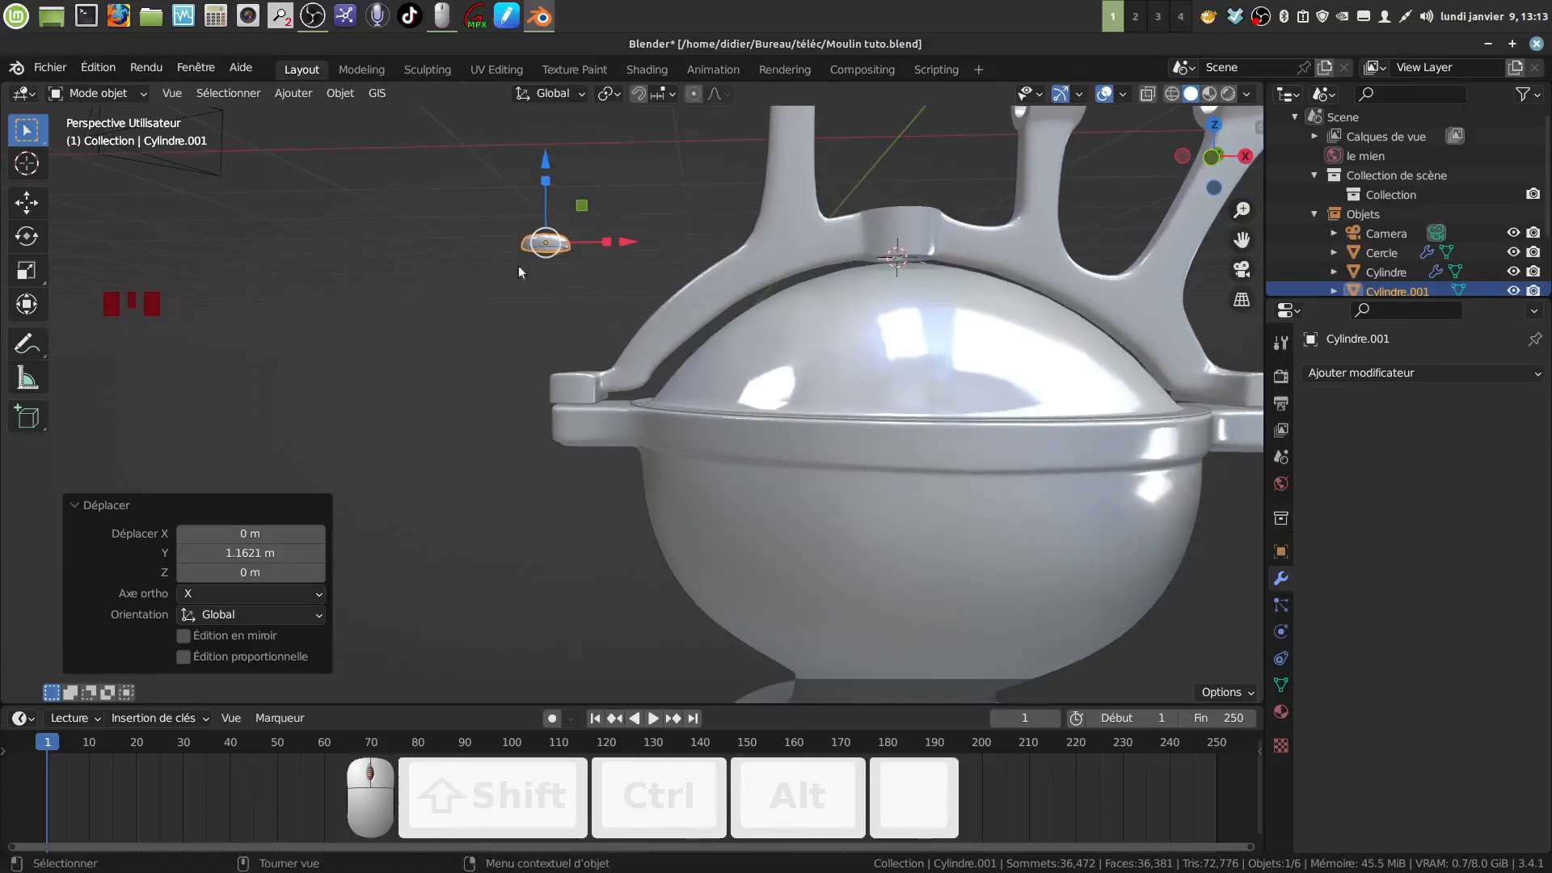
left_click_drag(555, 168, 712, 405)
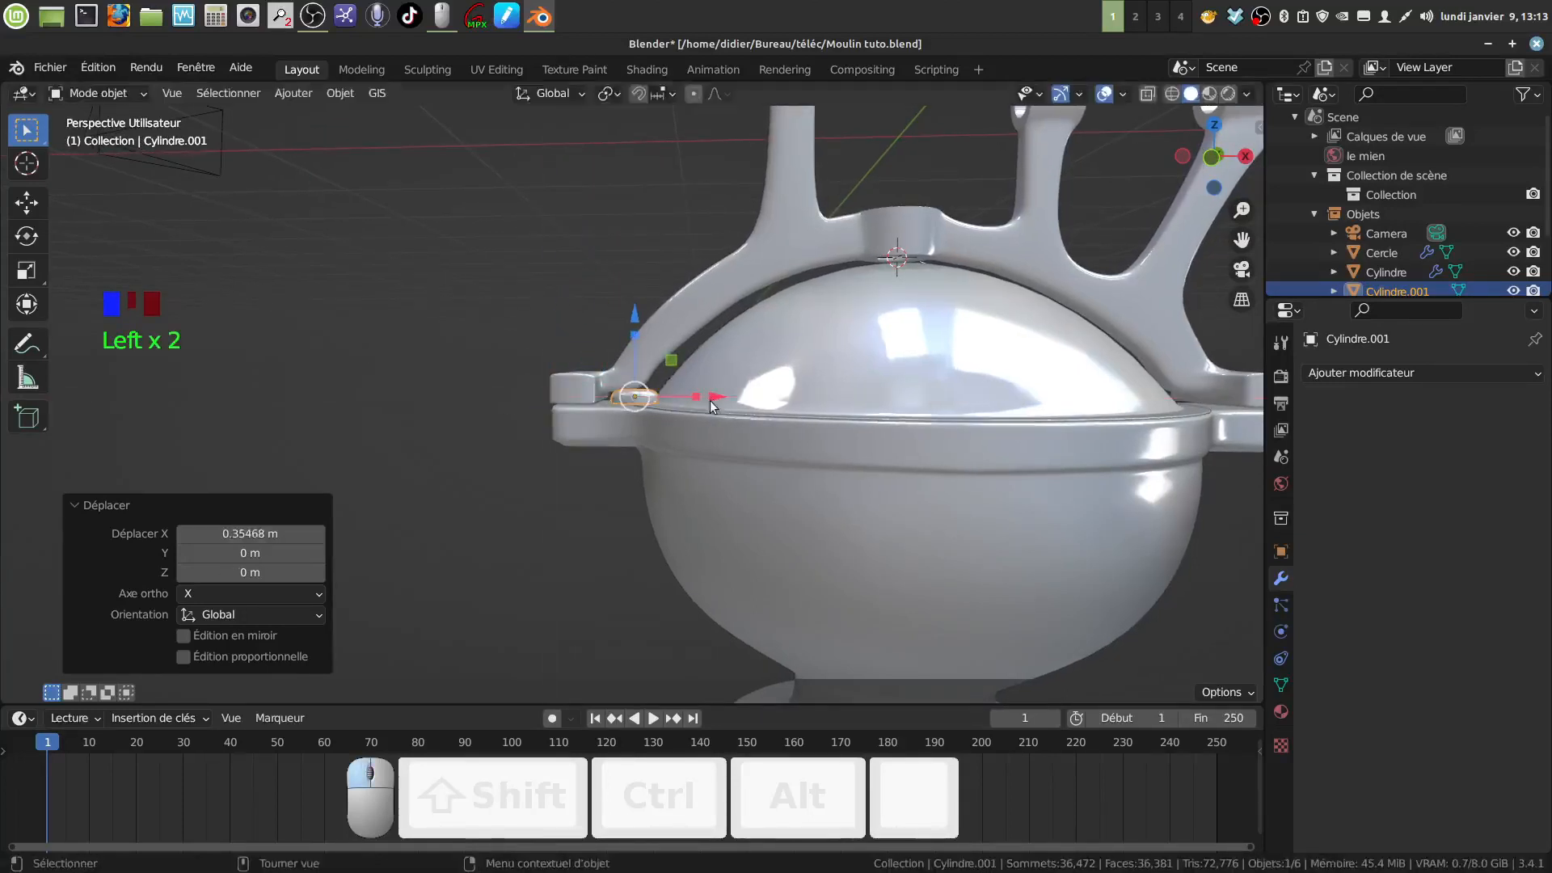
In top view, scale the small part uniformly to about 0.57
key("KP_7")
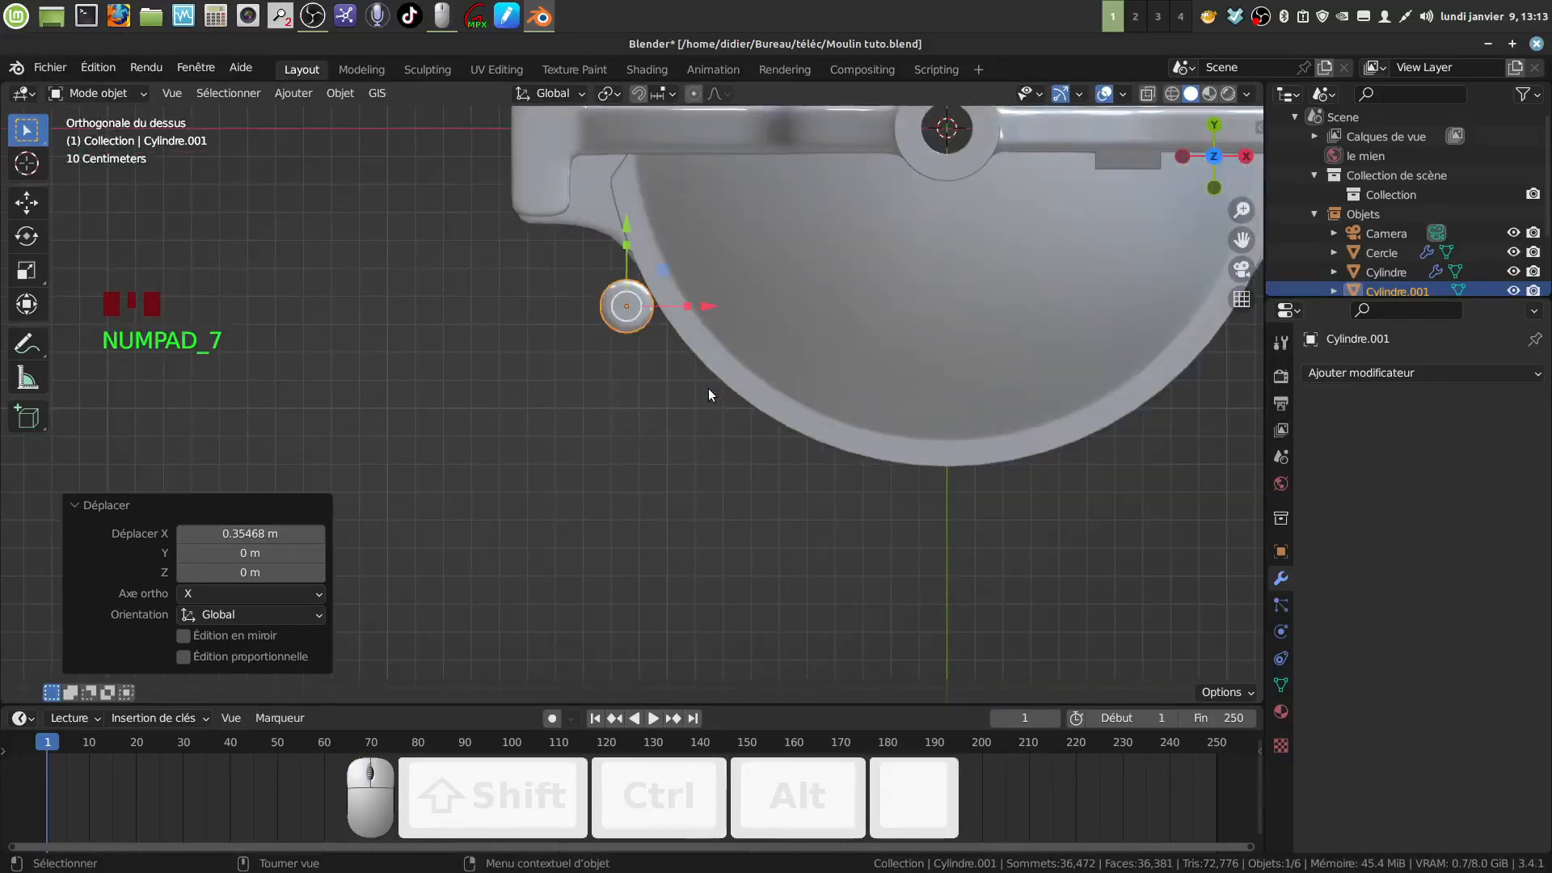
middle_click_drag(708, 393, 678, 587, "shift")
scroll(663, 517, "up", 2)
middle_click_drag(663, 518, 666, 503, "shift")
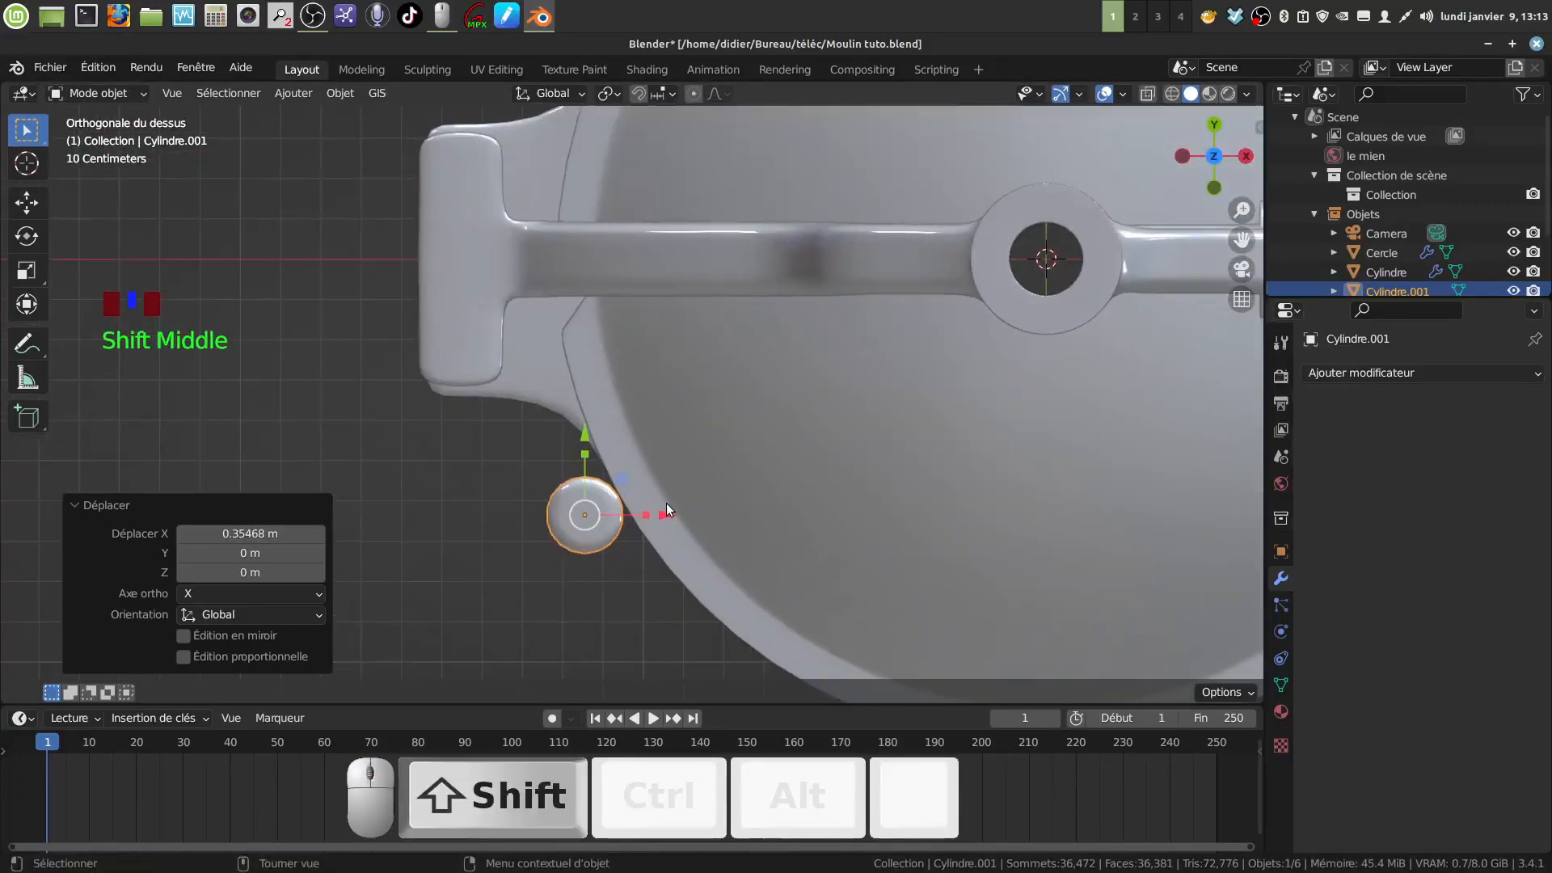
key("s")
left_click(665, 567)
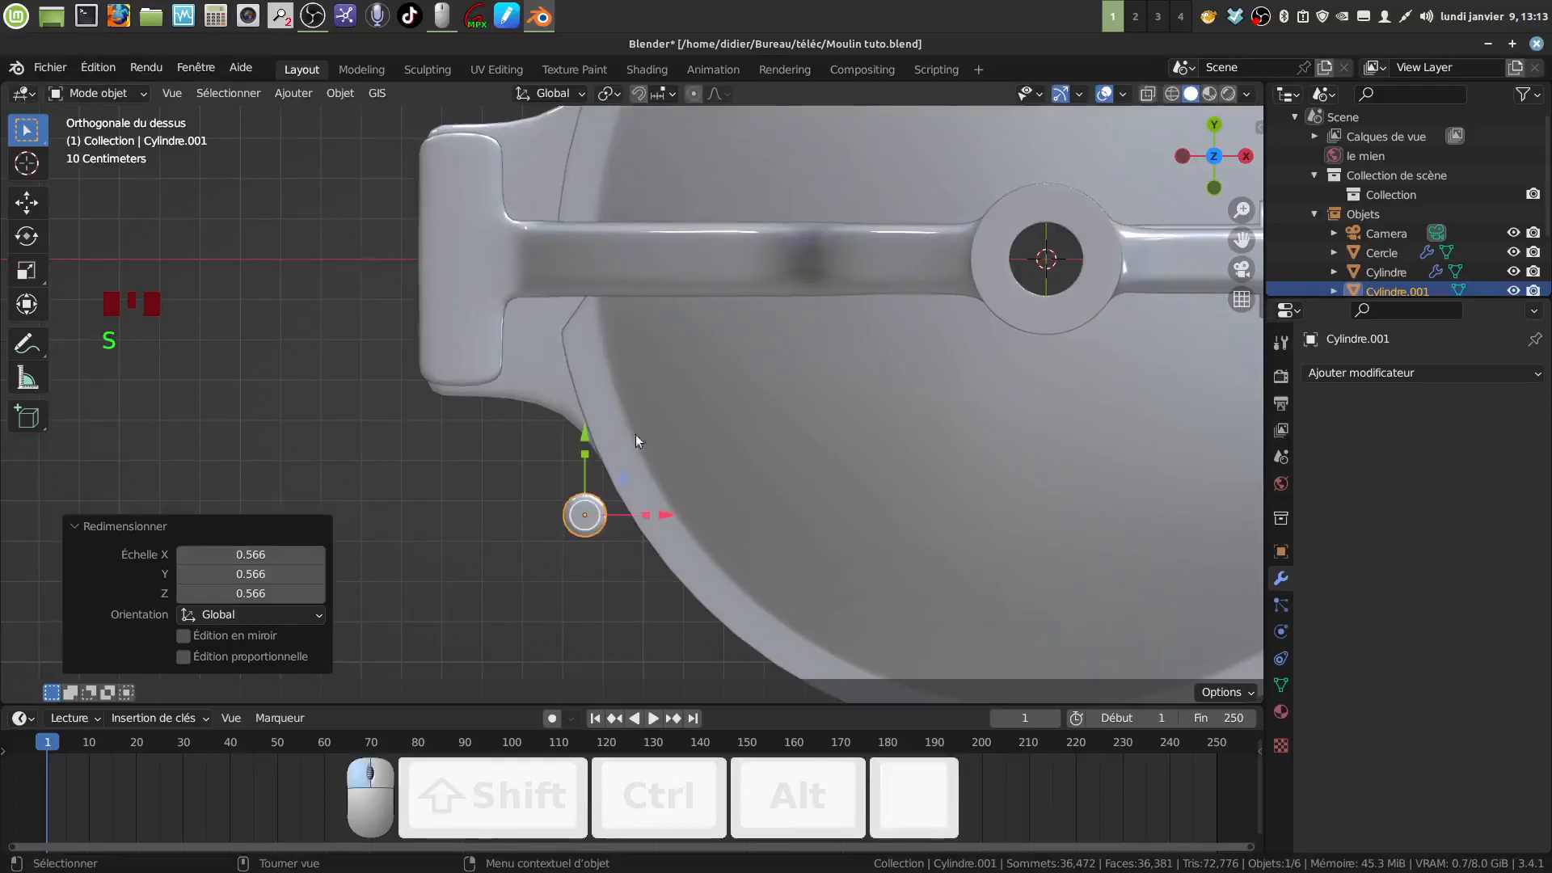
Move the small part about 0.42 m along Y to the lid half's corner and scale it to about 0.69
left_click_drag(582, 439, 573, 264)
key("s")
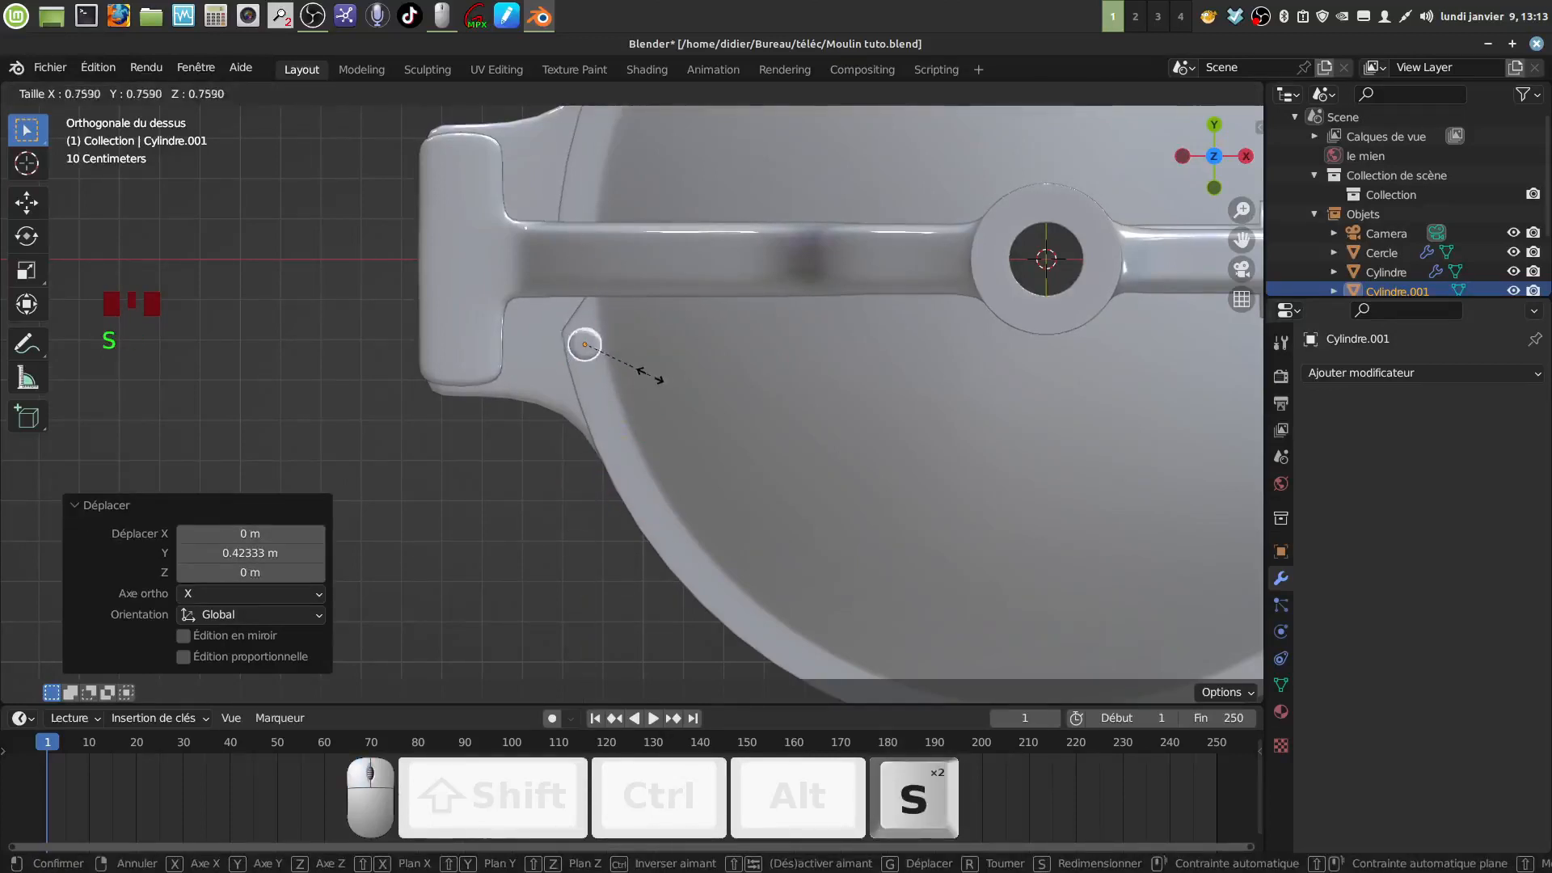
left_click(643, 373)
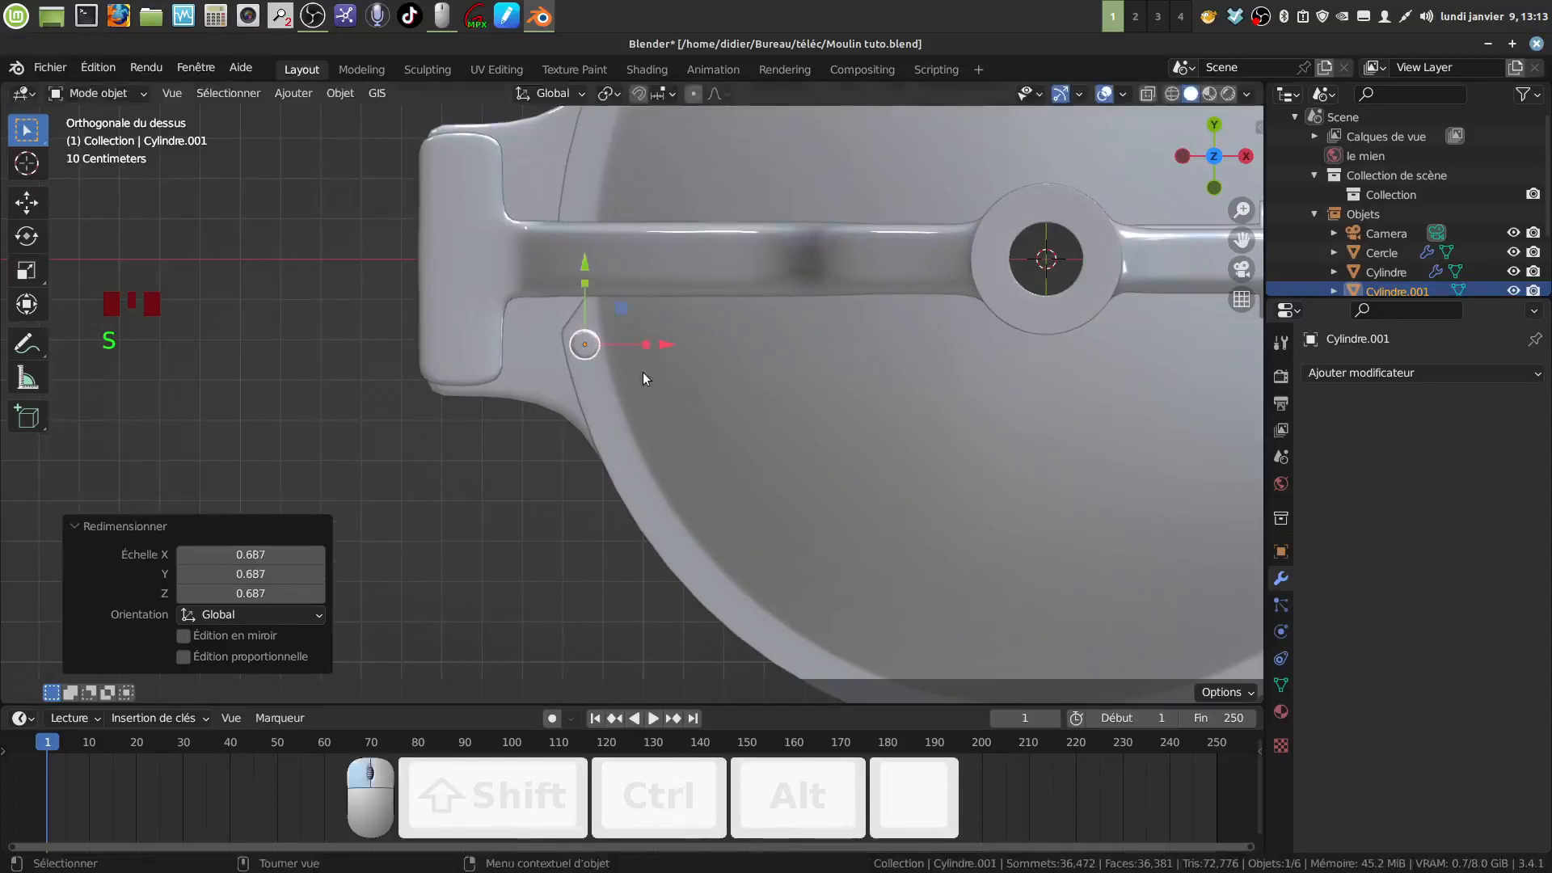
Nudge the small part about -0.008 m along X and 0.016 m along Y to center it on the lid's corner
left_click_drag(666, 348, 664, 350)
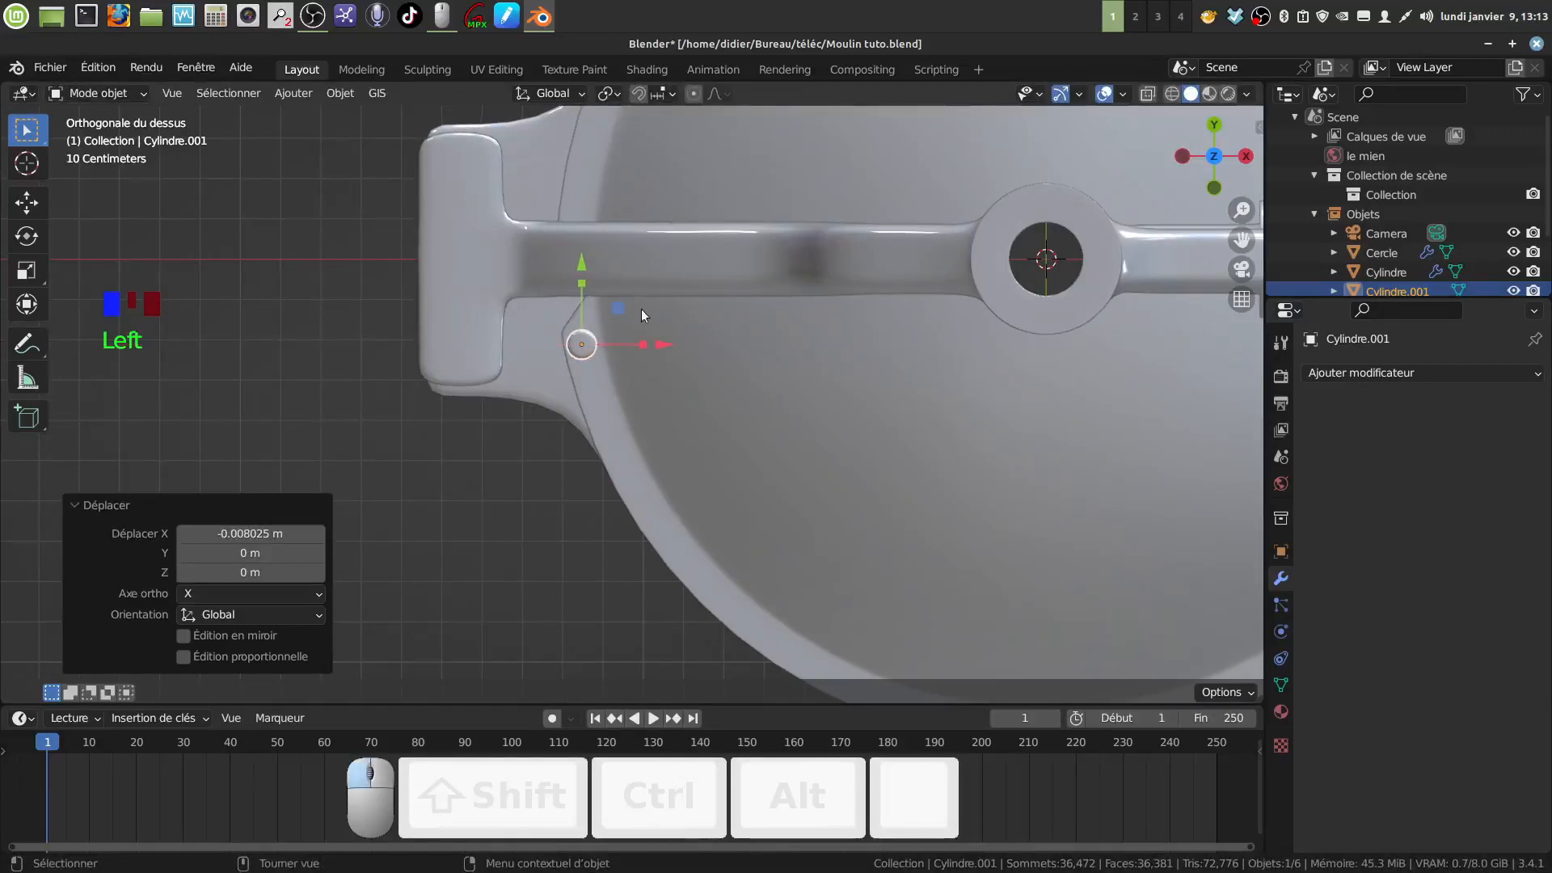
left_click_drag(582, 280, 586, 258)
scroll(822, 461, "down", 3)
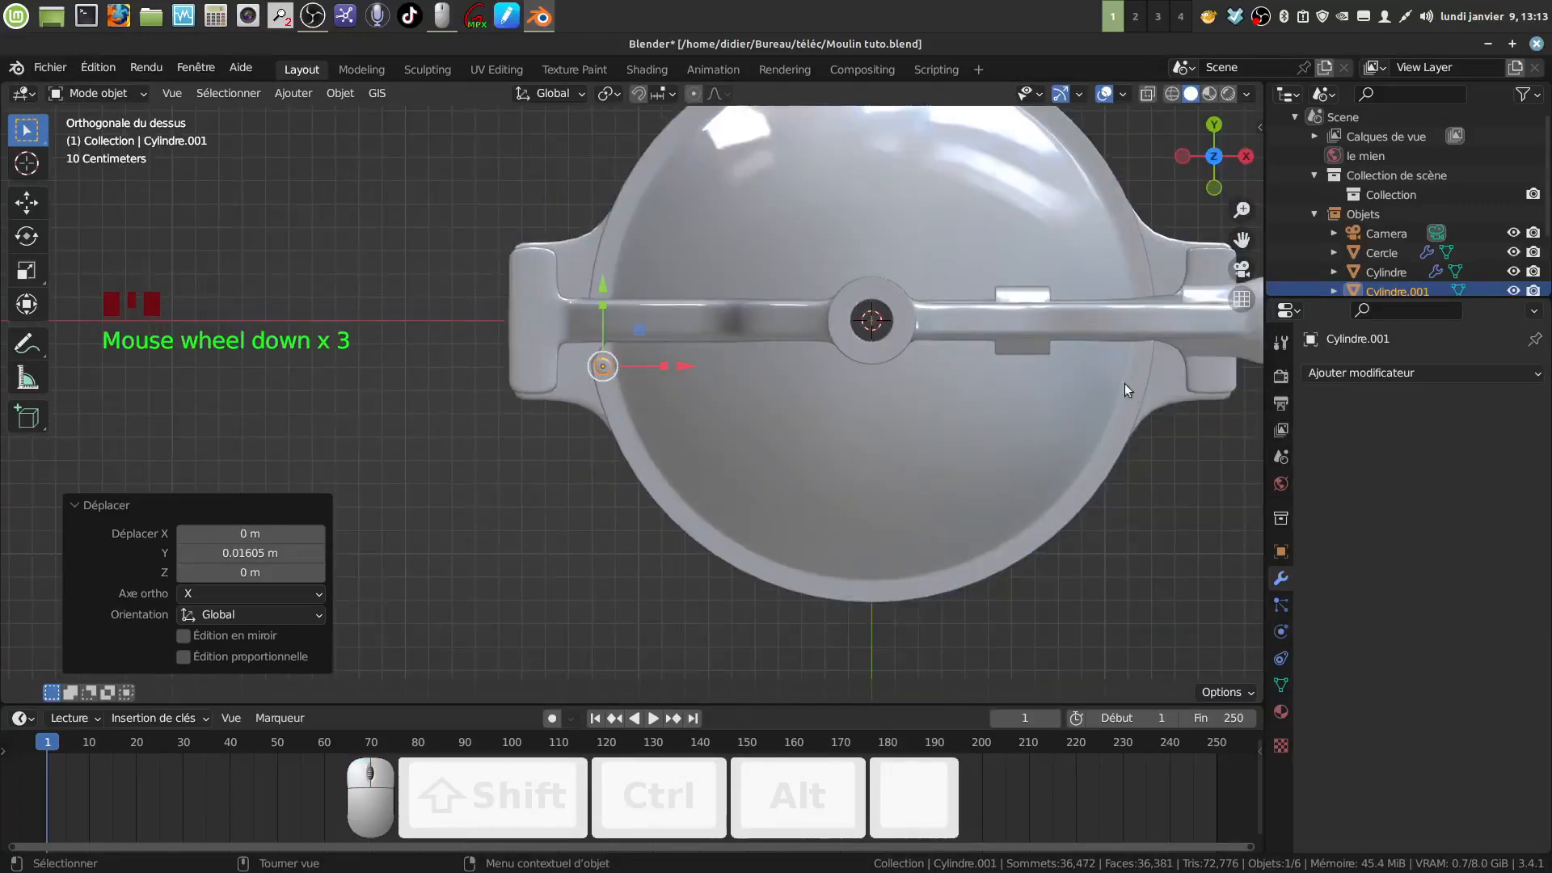
Lower the small part about 0.04 m along Z to seat it on the lid's rim, and deselect it
middle_click_drag(735, 438, 658, 403)
scroll(681, 472, "up", 3)
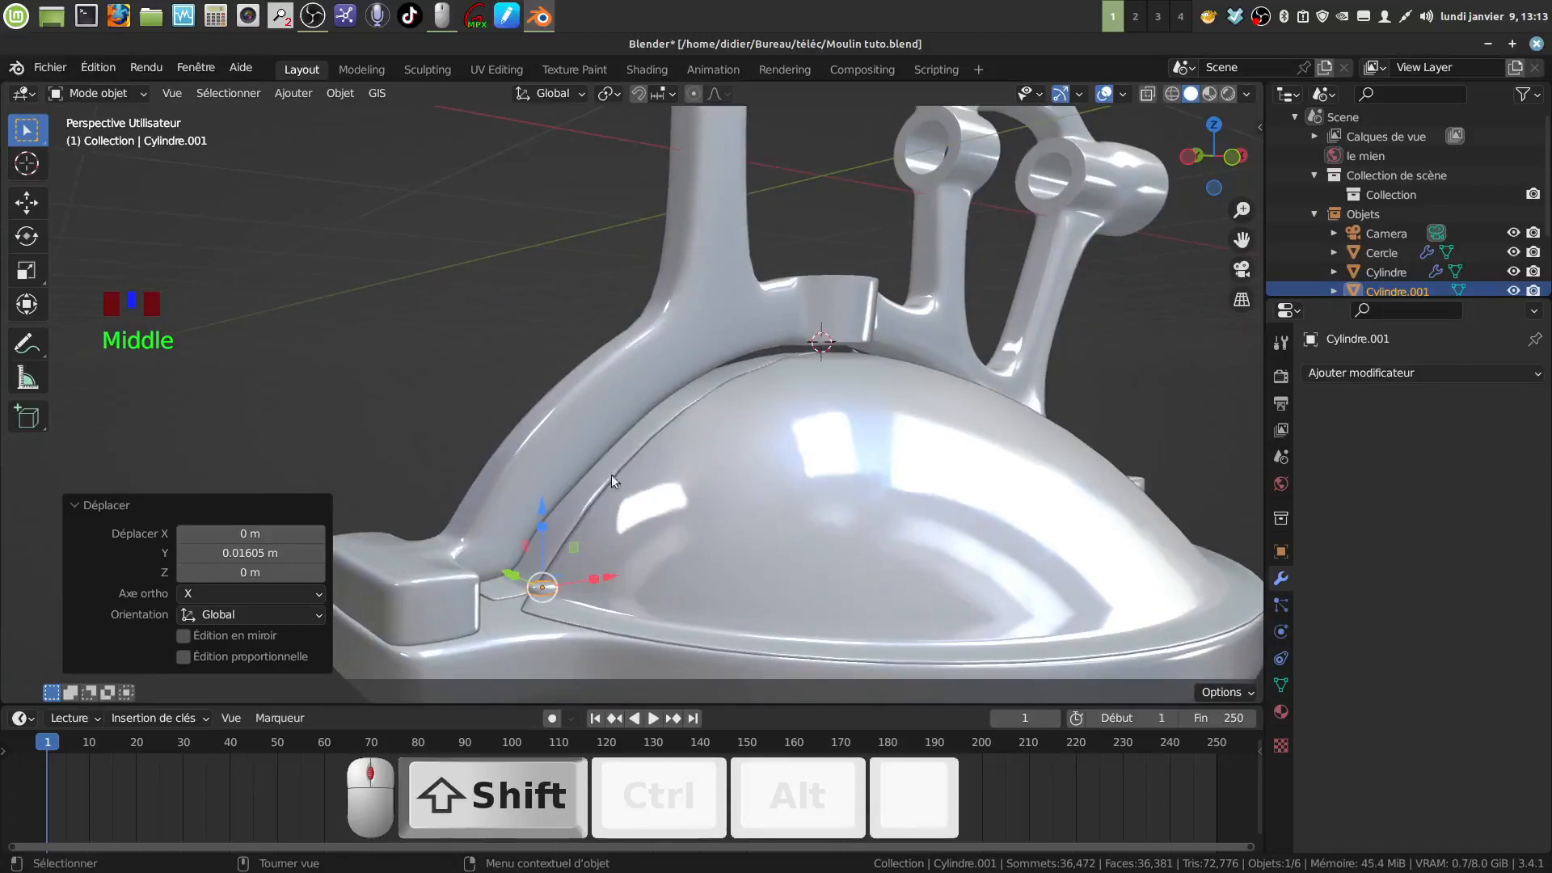
middle_click_drag(611, 474, 624, 359, "shift")
scroll(609, 473, "up", 3)
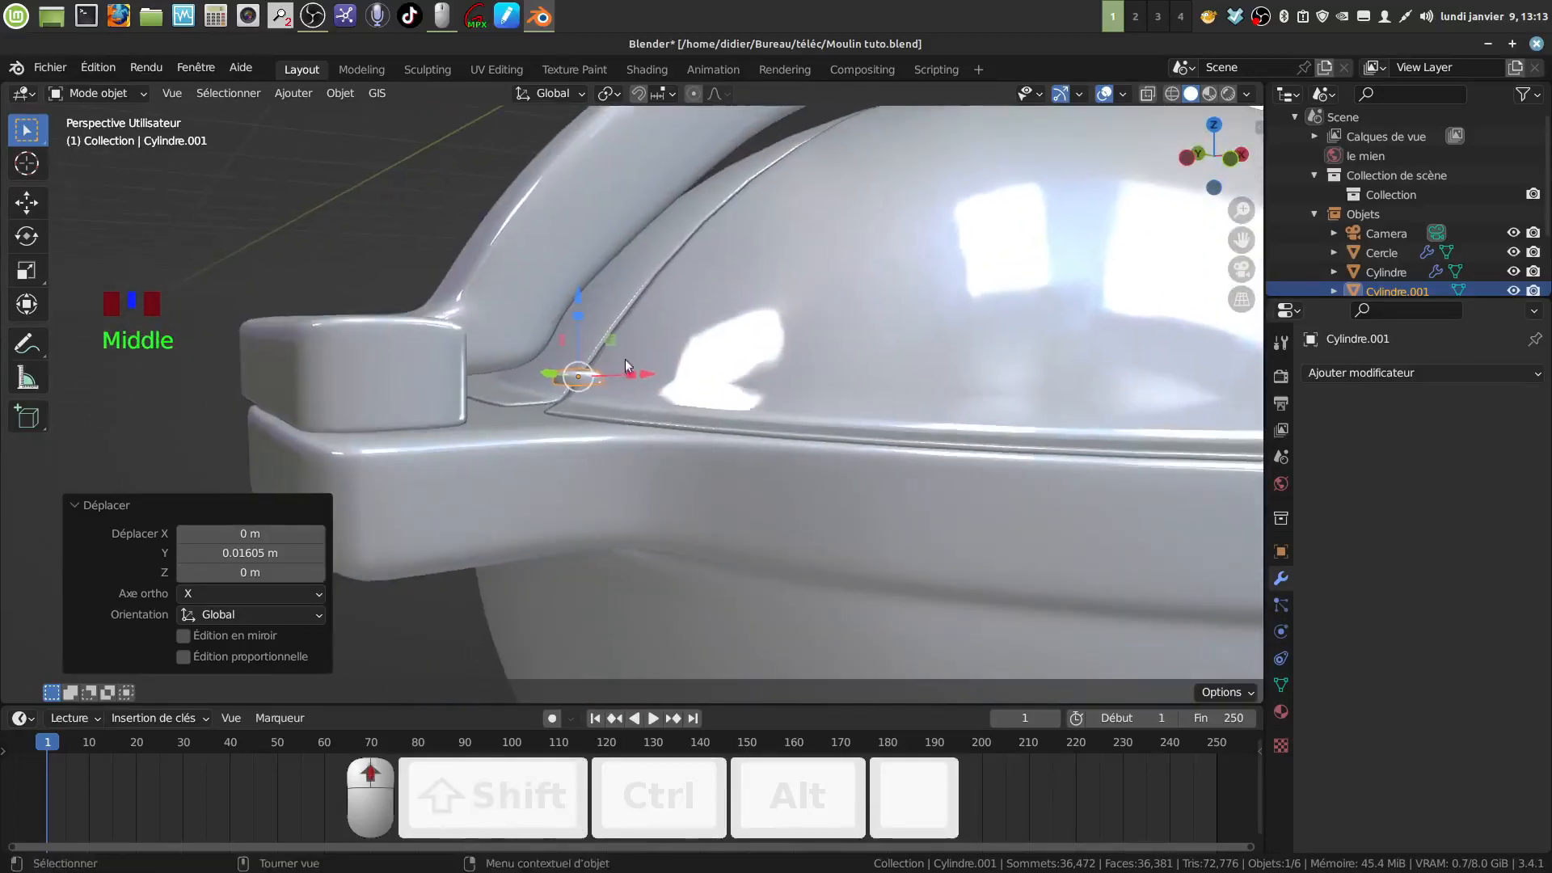
left_click_drag(580, 303, 580, 327)
middle_click_drag(625, 468, 545, 443)
scroll(717, 455, "down", 9)
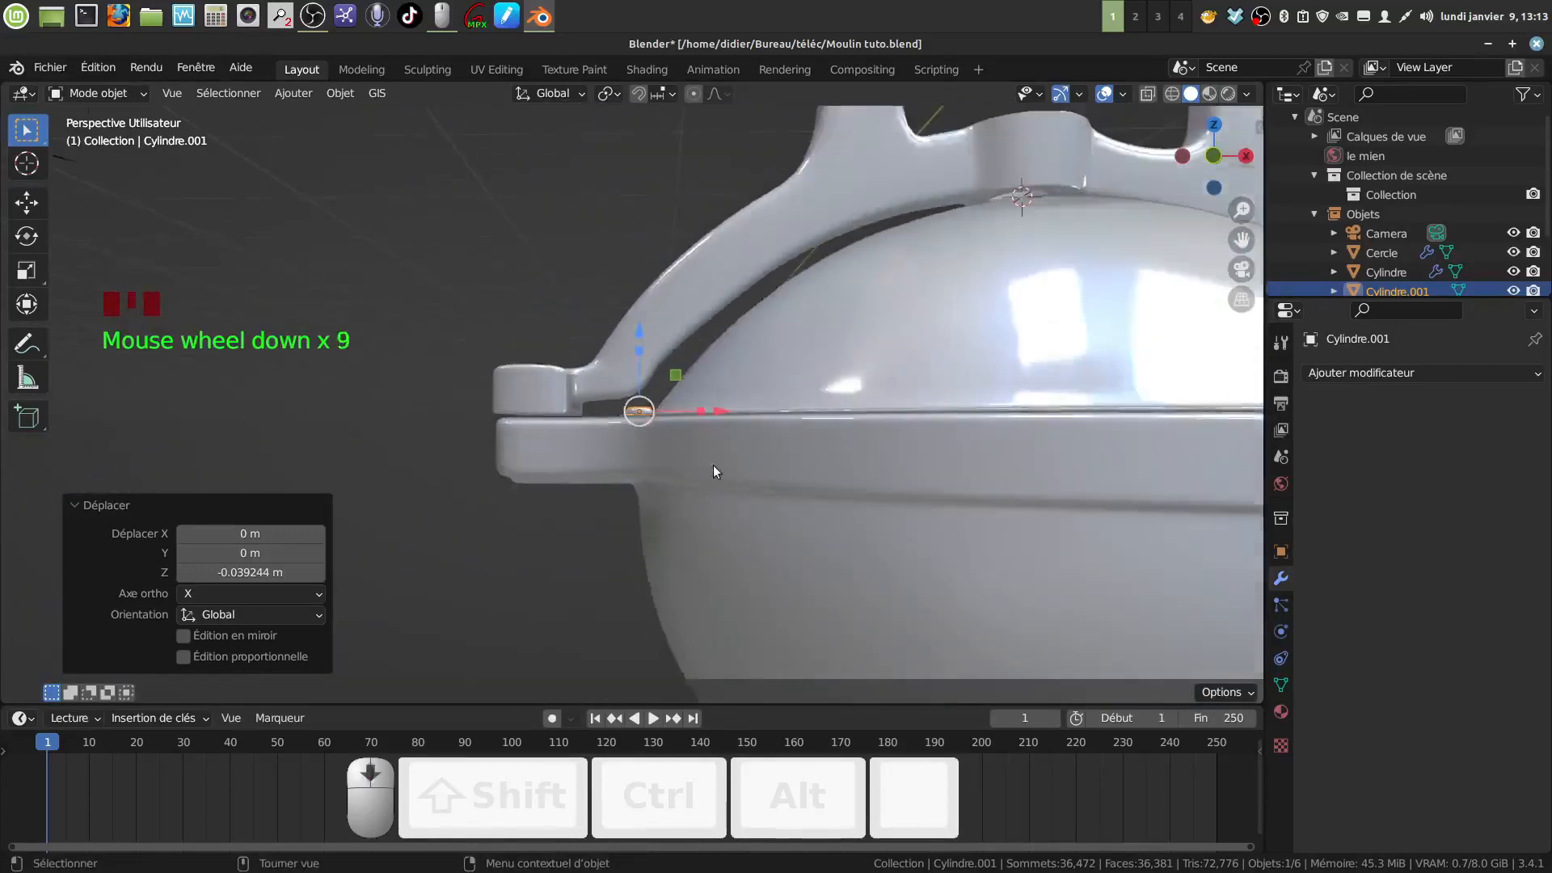
middle_click_drag(713, 464, 610, 532)
left_click(542, 537)
Add a UV sphere mesh with 24 segments
scroll(649, 503, "down", 4)
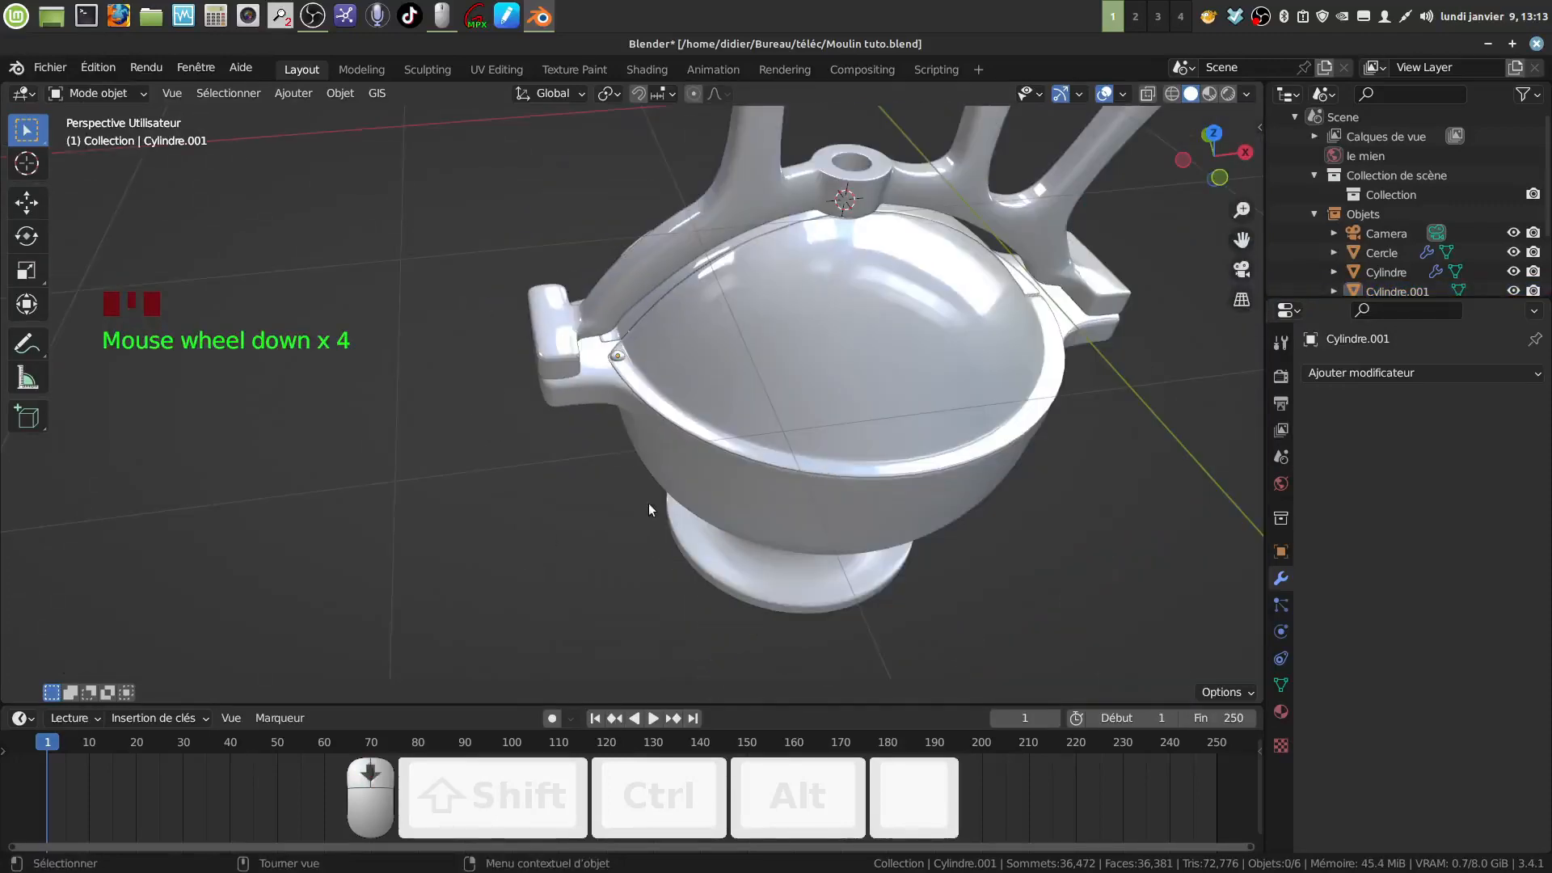
middle_click_drag(485, 459, 694, 428, "shift")
scroll(695, 417, "up", 3)
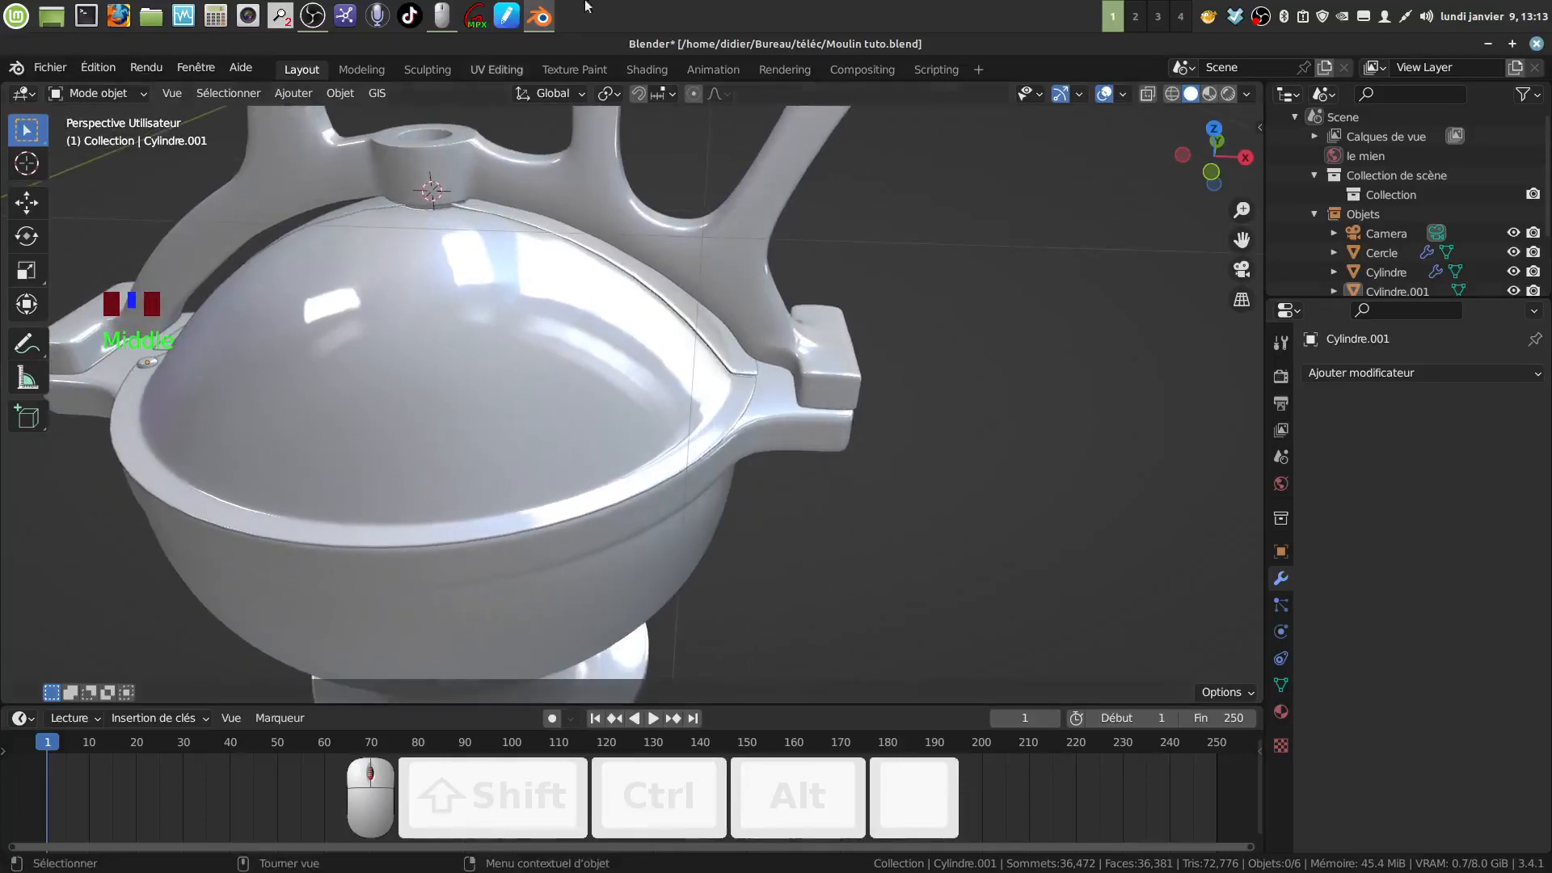
left_click(299, 94)
mouse_move(341, 118)
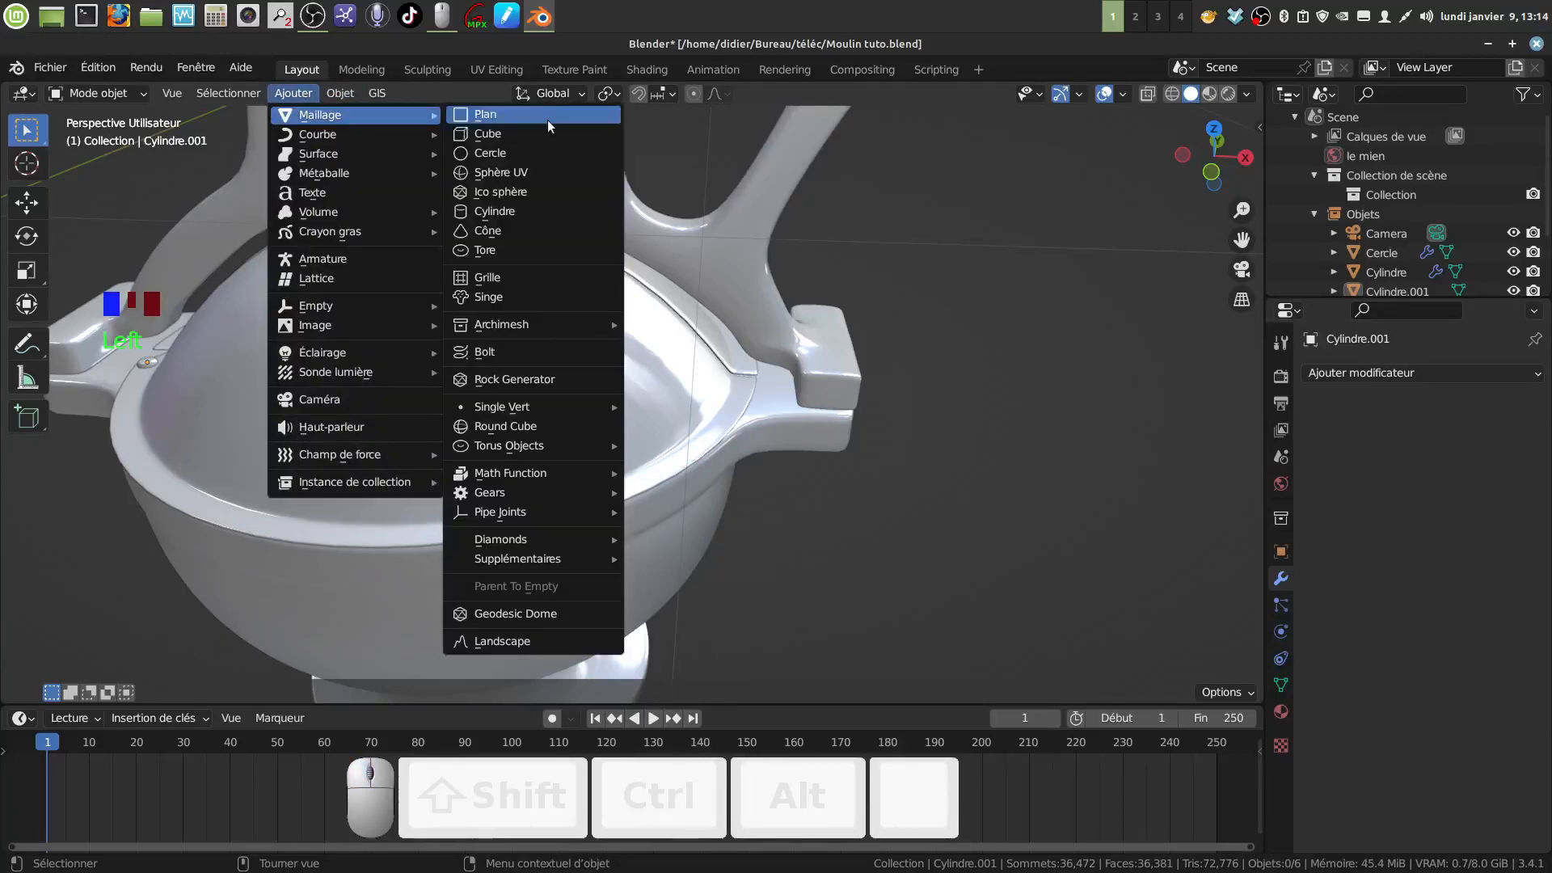
left_click(523, 174)
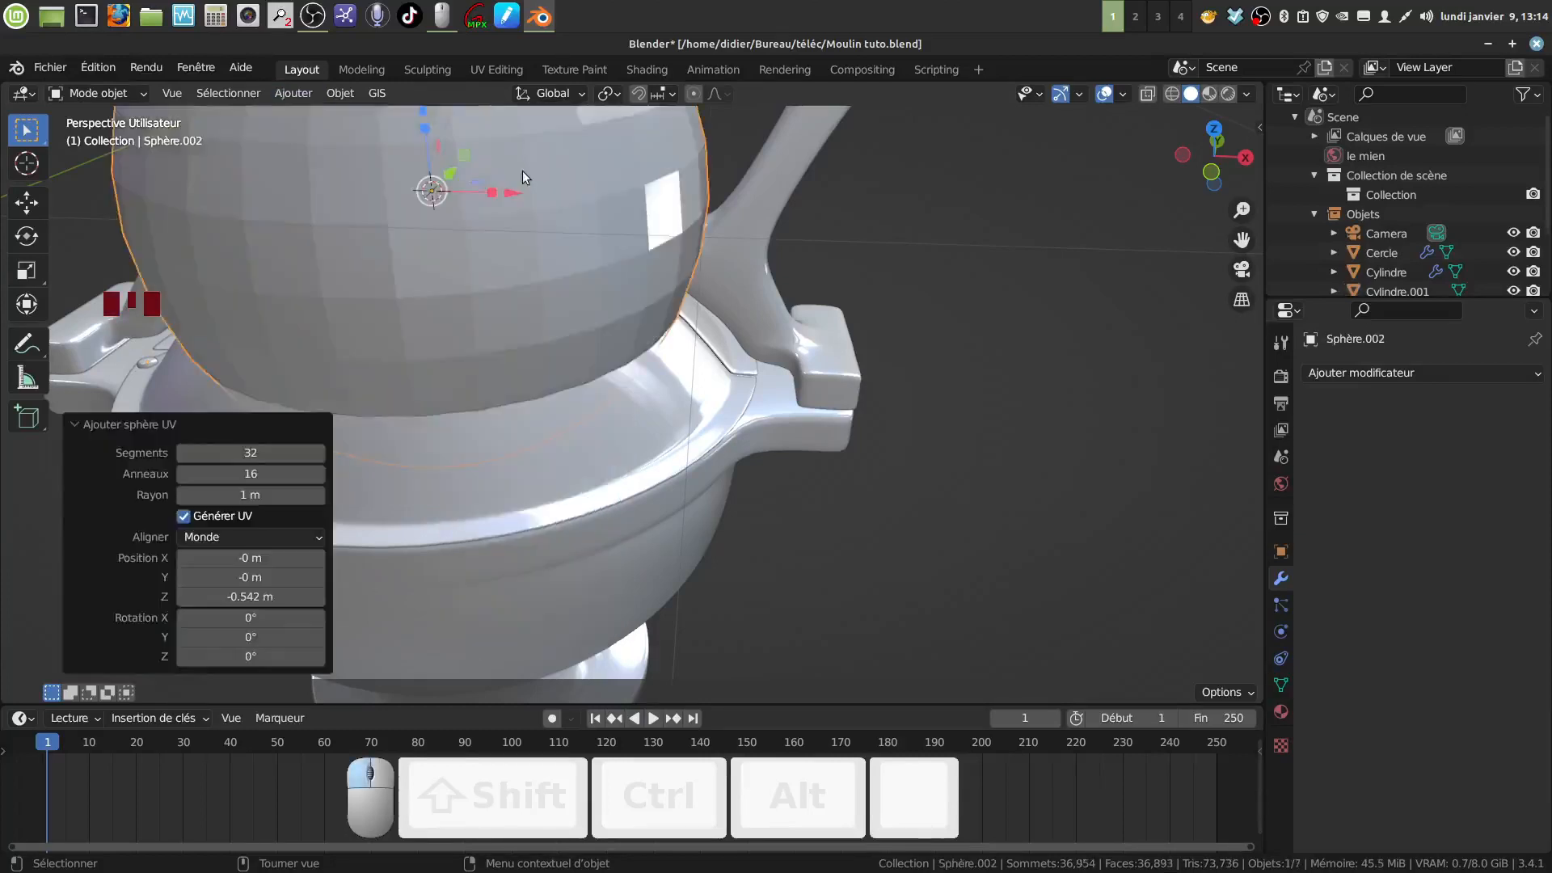
left_click(249, 455)
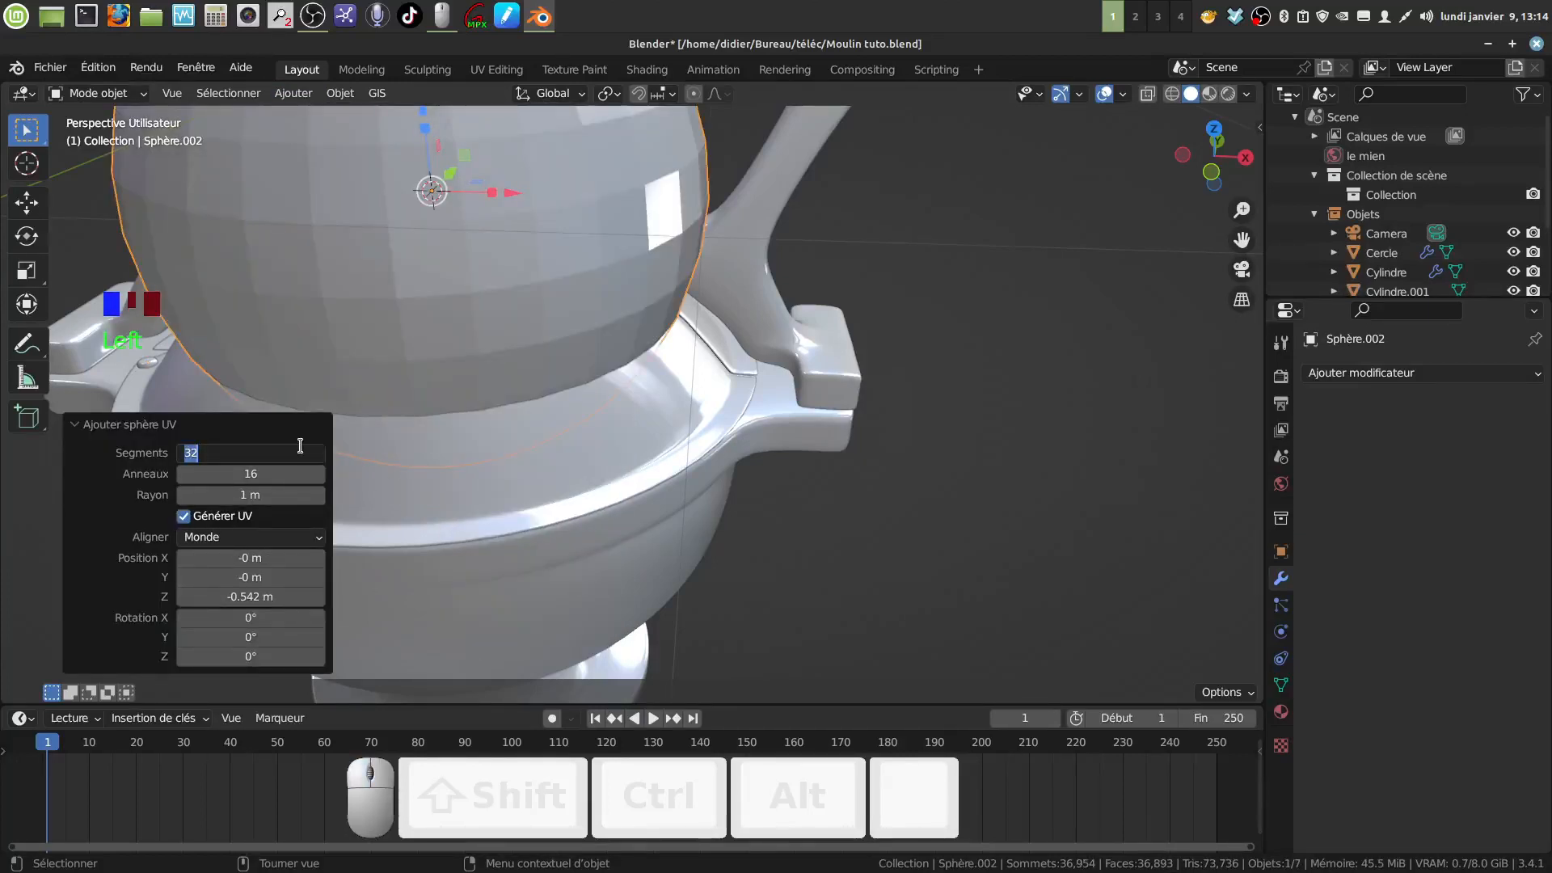
key("BackSpace")
type("2")
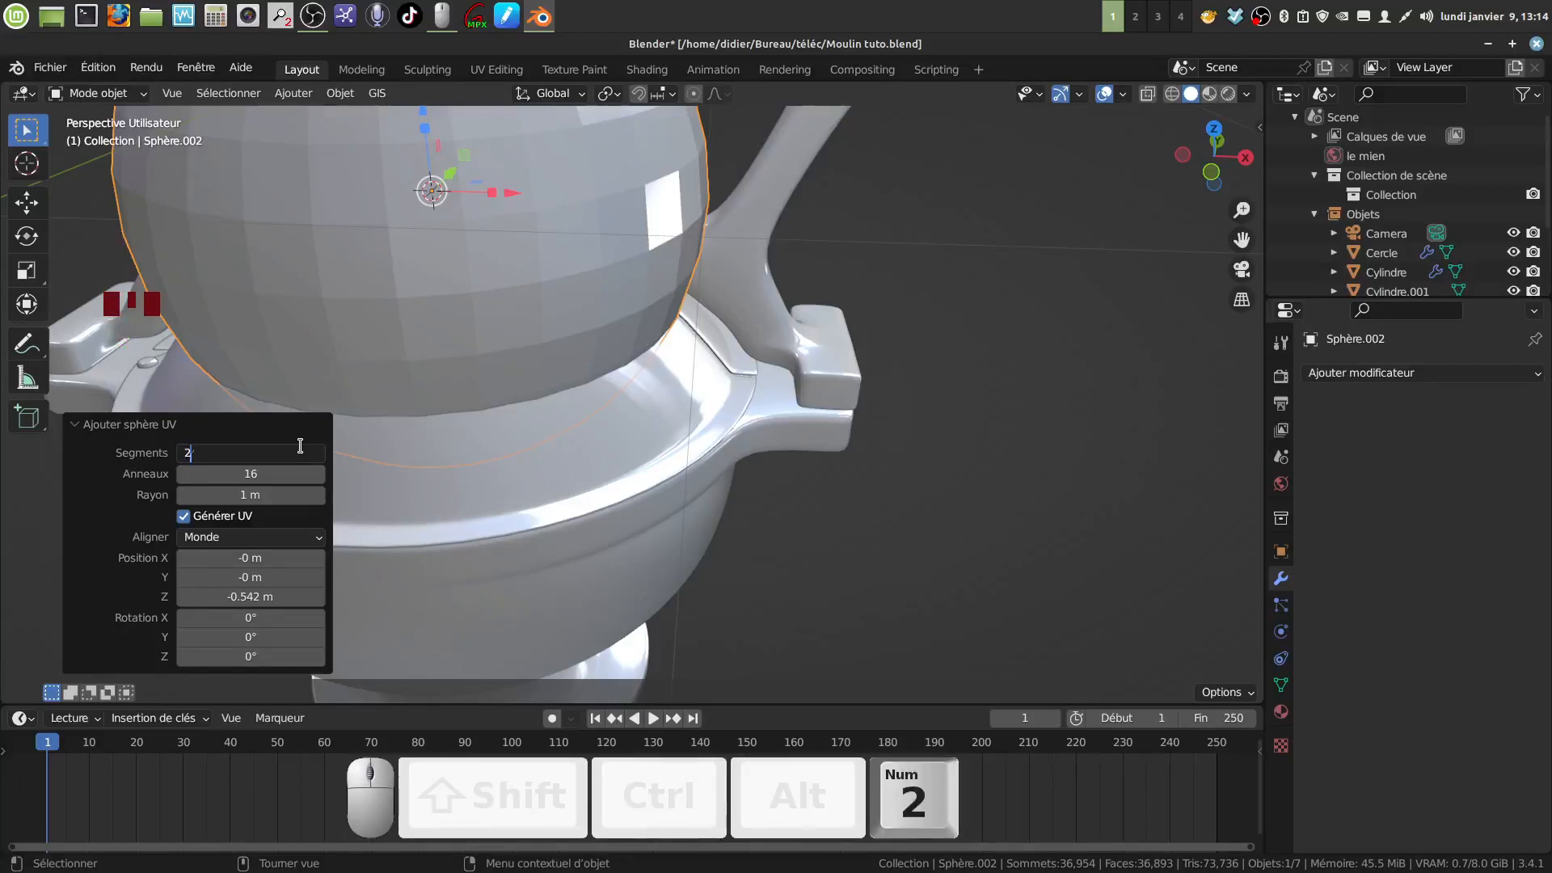
key("Return")
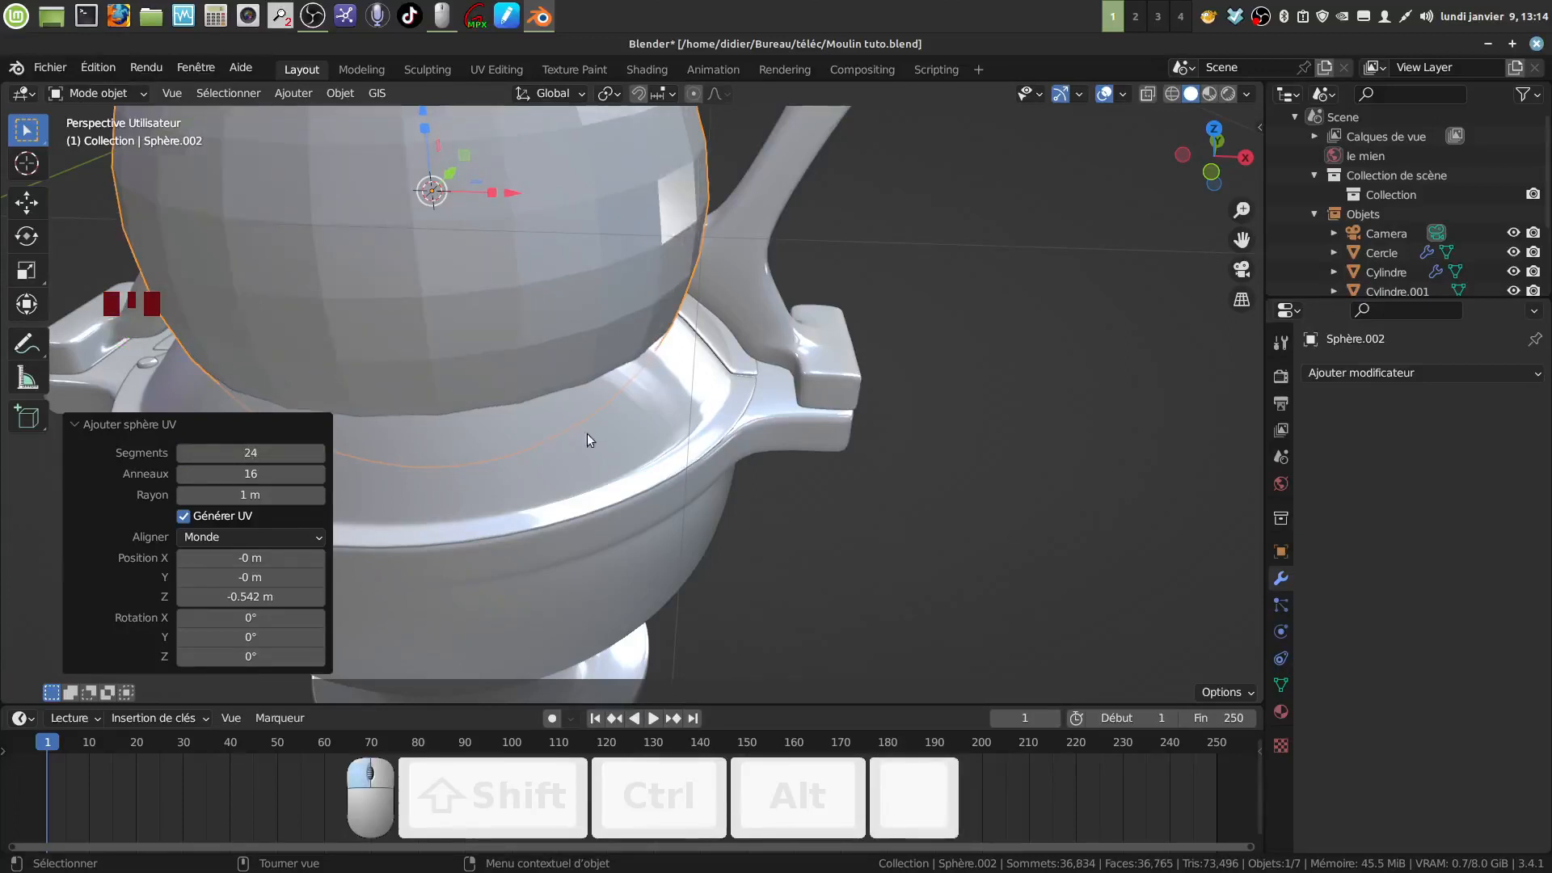
Set the new UV sphere's ring count to 12
scroll(587, 433, "down", 3)
middle_click_drag(536, 341, 544, 294)
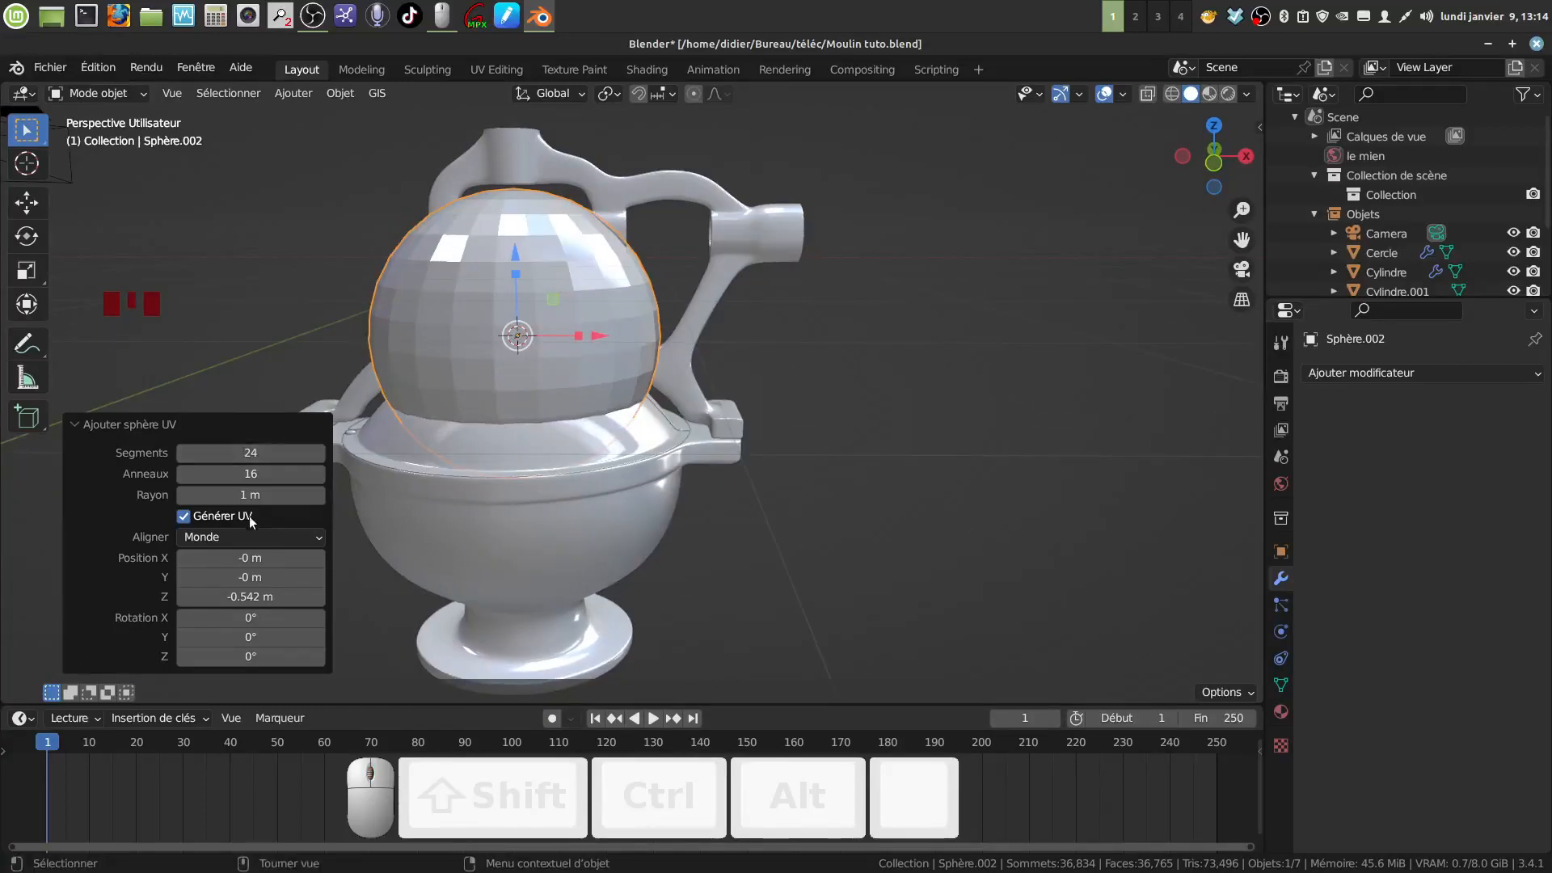
left_click_drag(248, 473, 240, 476)
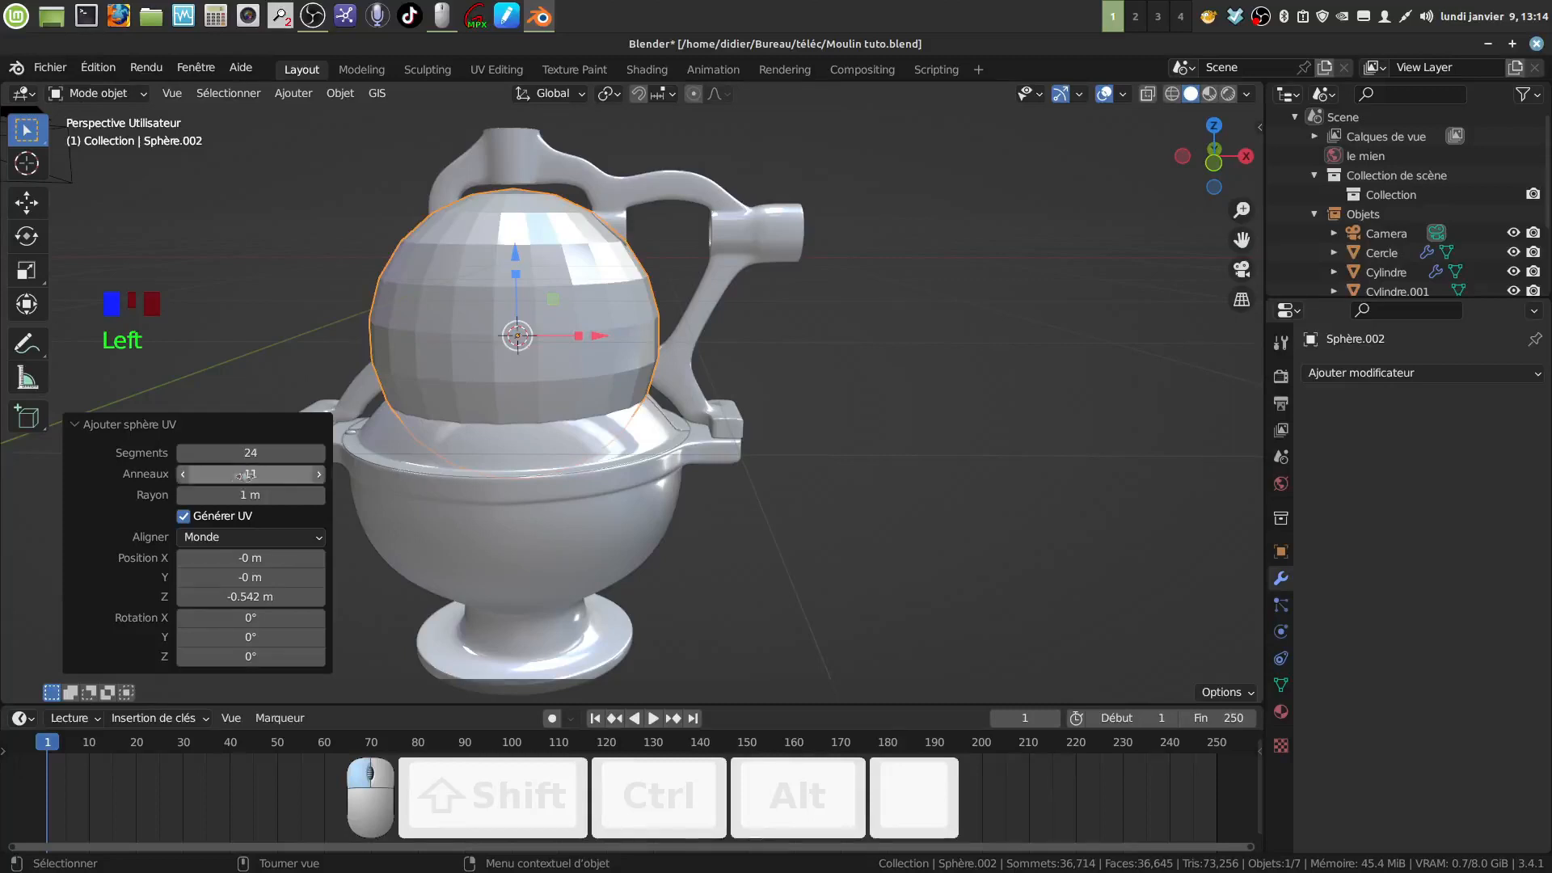
left_click(320, 473)
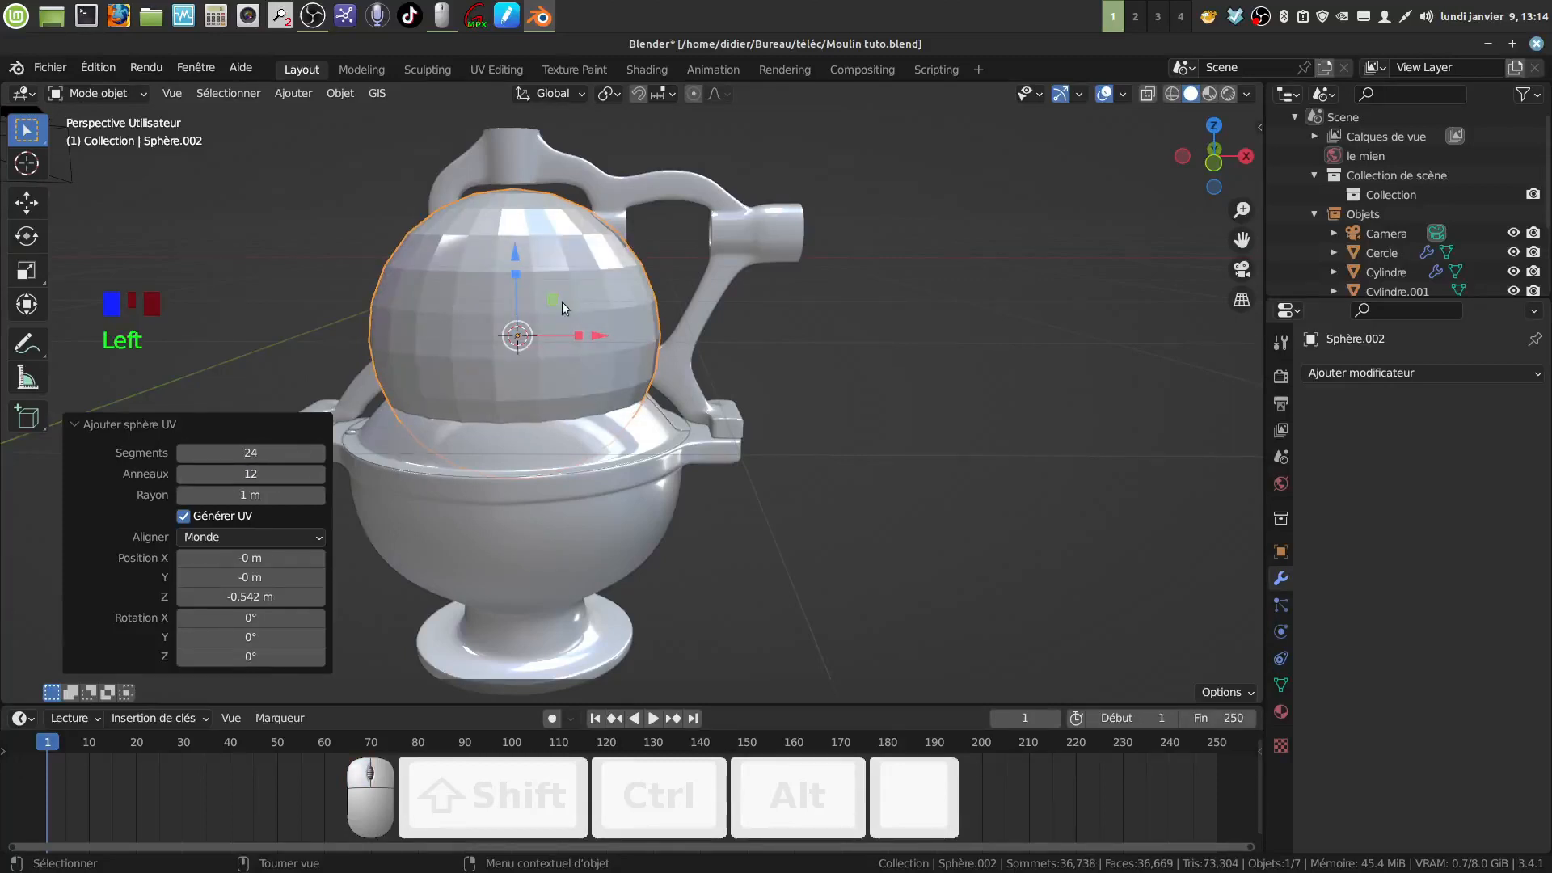
Move the sphere along X until it stands clear beside the mill
mouse_move(562, 303)
middle_mouse_down()
mouse_move(530, 324)
mouse_move(578, 320)
middle_mouse_up()
left_click_drag(577, 320, 1017, 346)
middle_click_drag(1017, 346, 836, 194)
Delete the faces of the bottom cap and its two neighbouring face rings from the sphere
key("Tab")
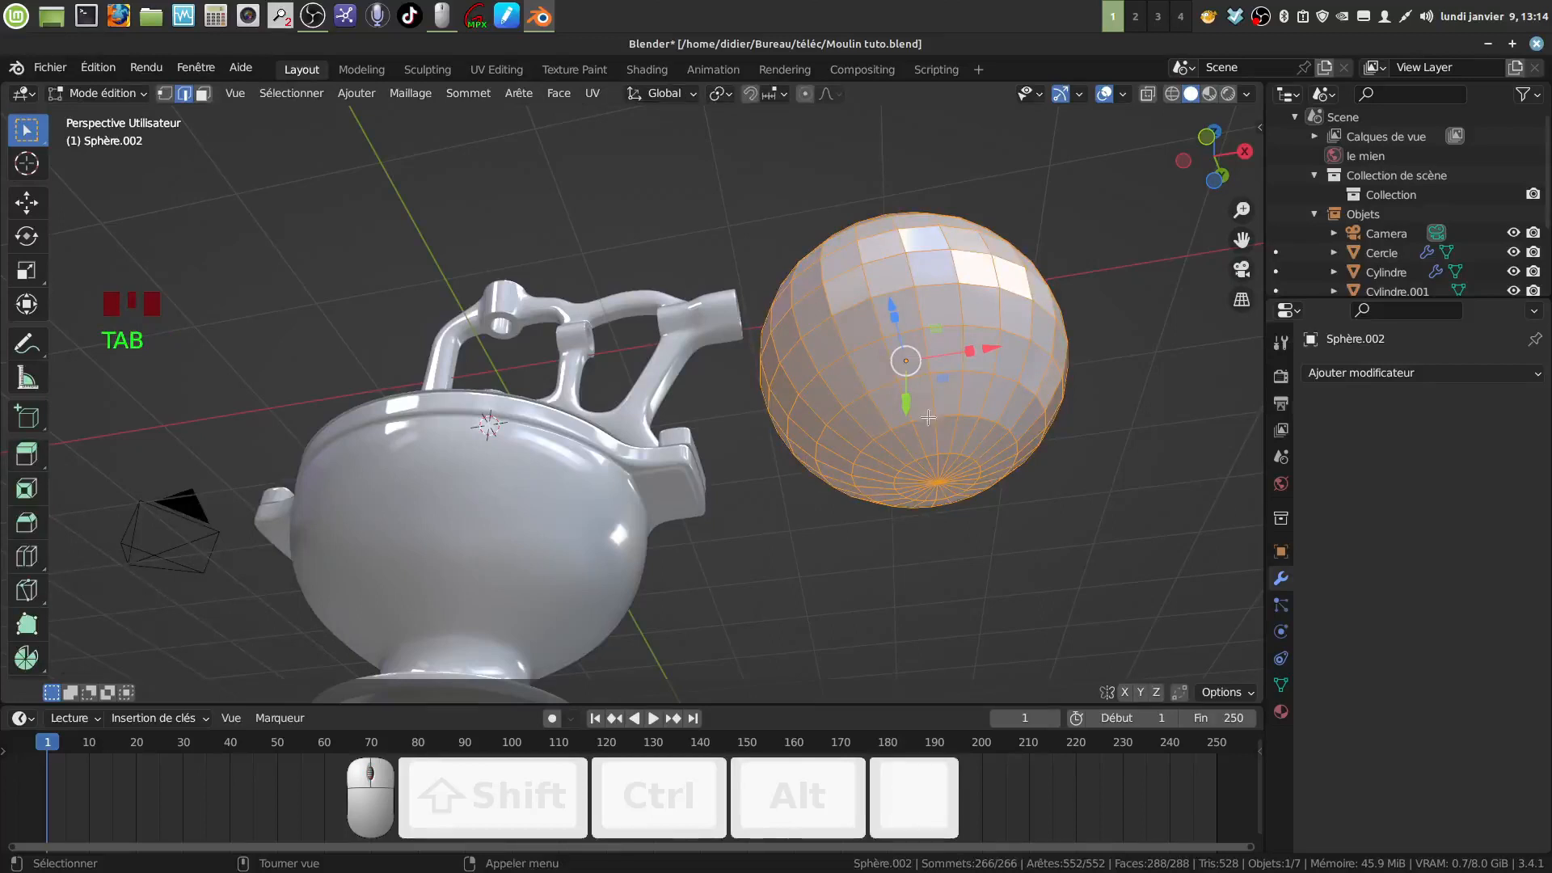
left_click(204, 95)
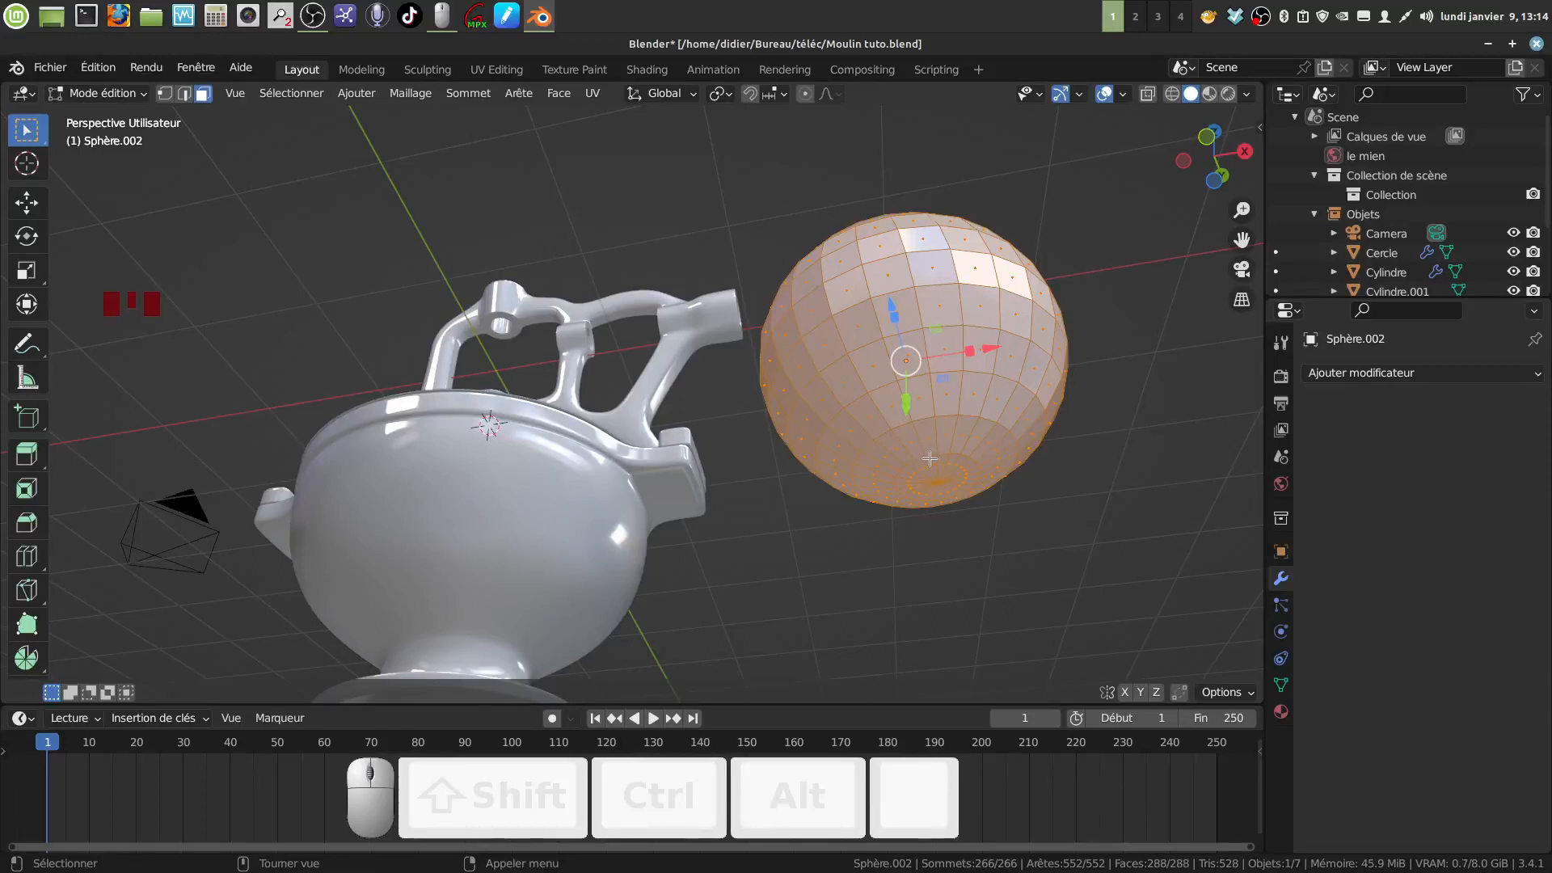
key("alt+a")
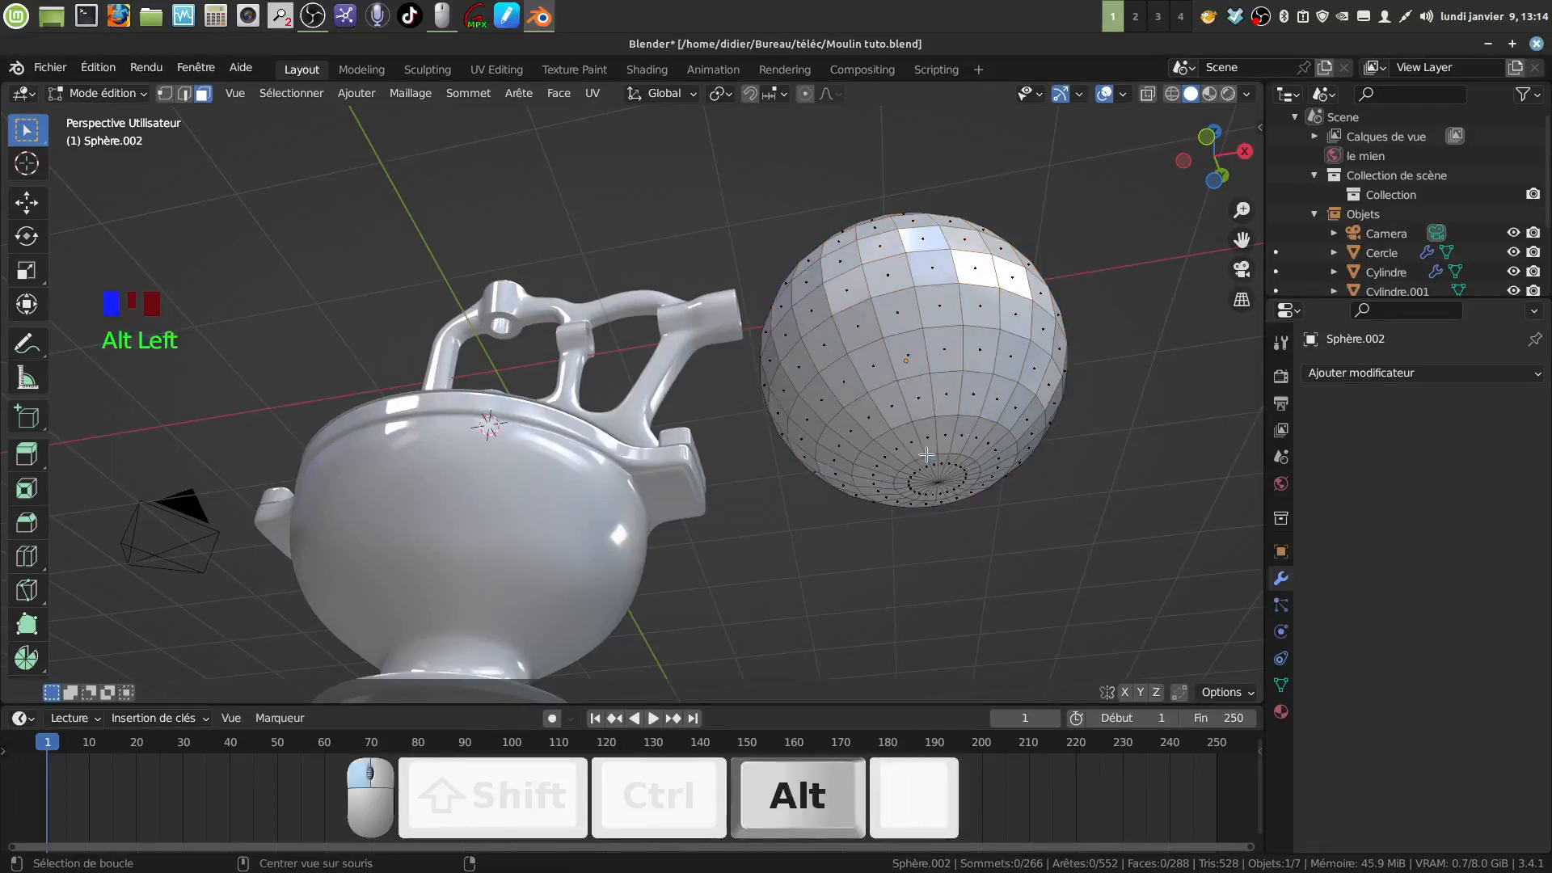
left_click(920, 481, "alt")
key("c")
scroll(932, 473, "down", 1)
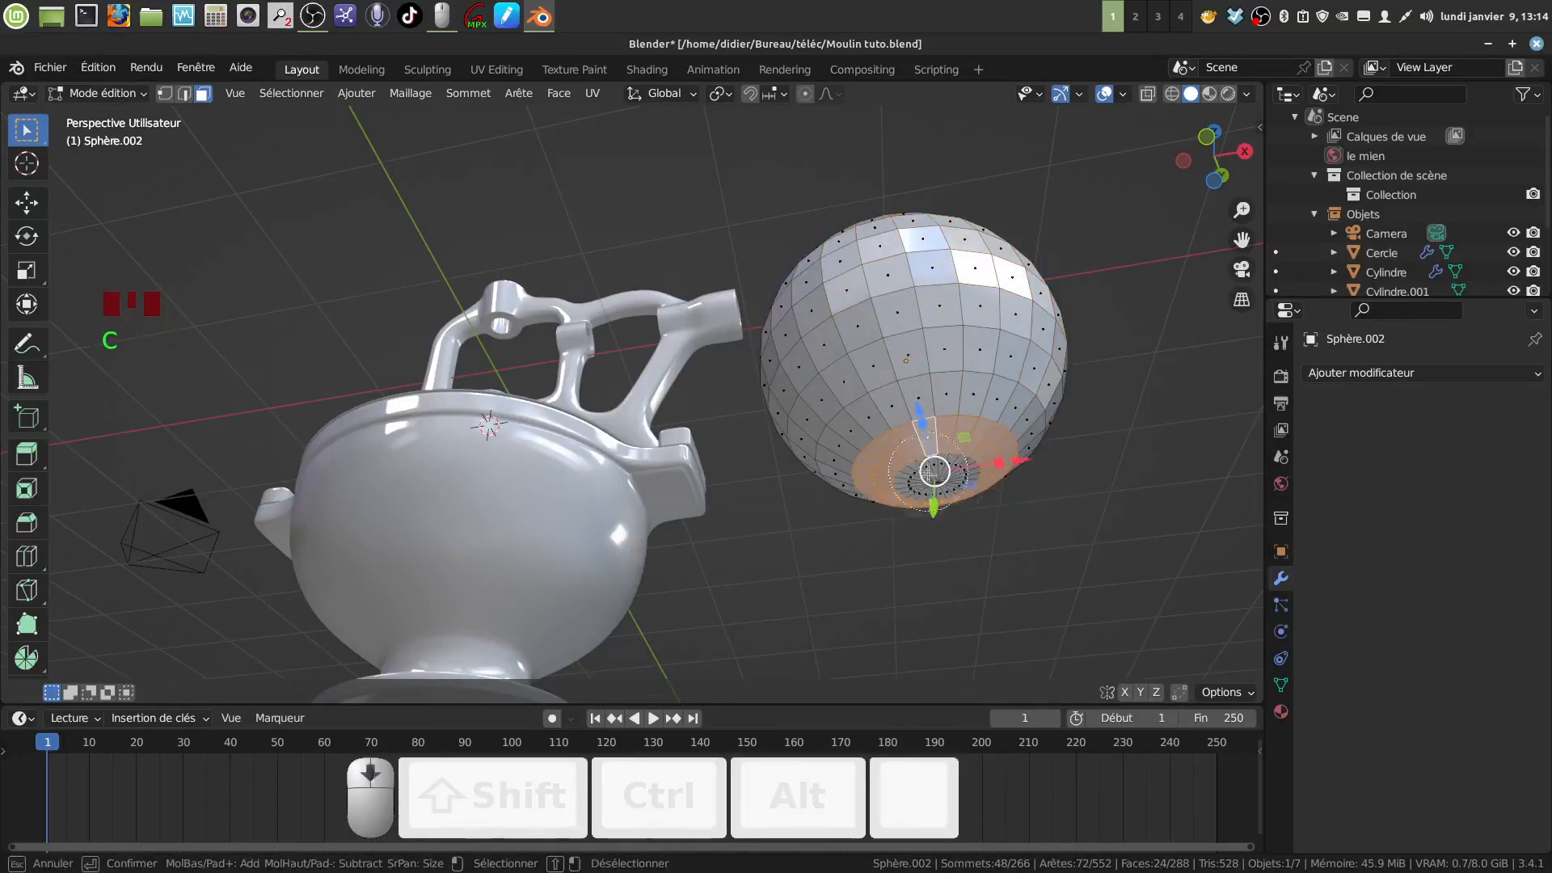
left_click(936, 473)
right_click(930, 469)
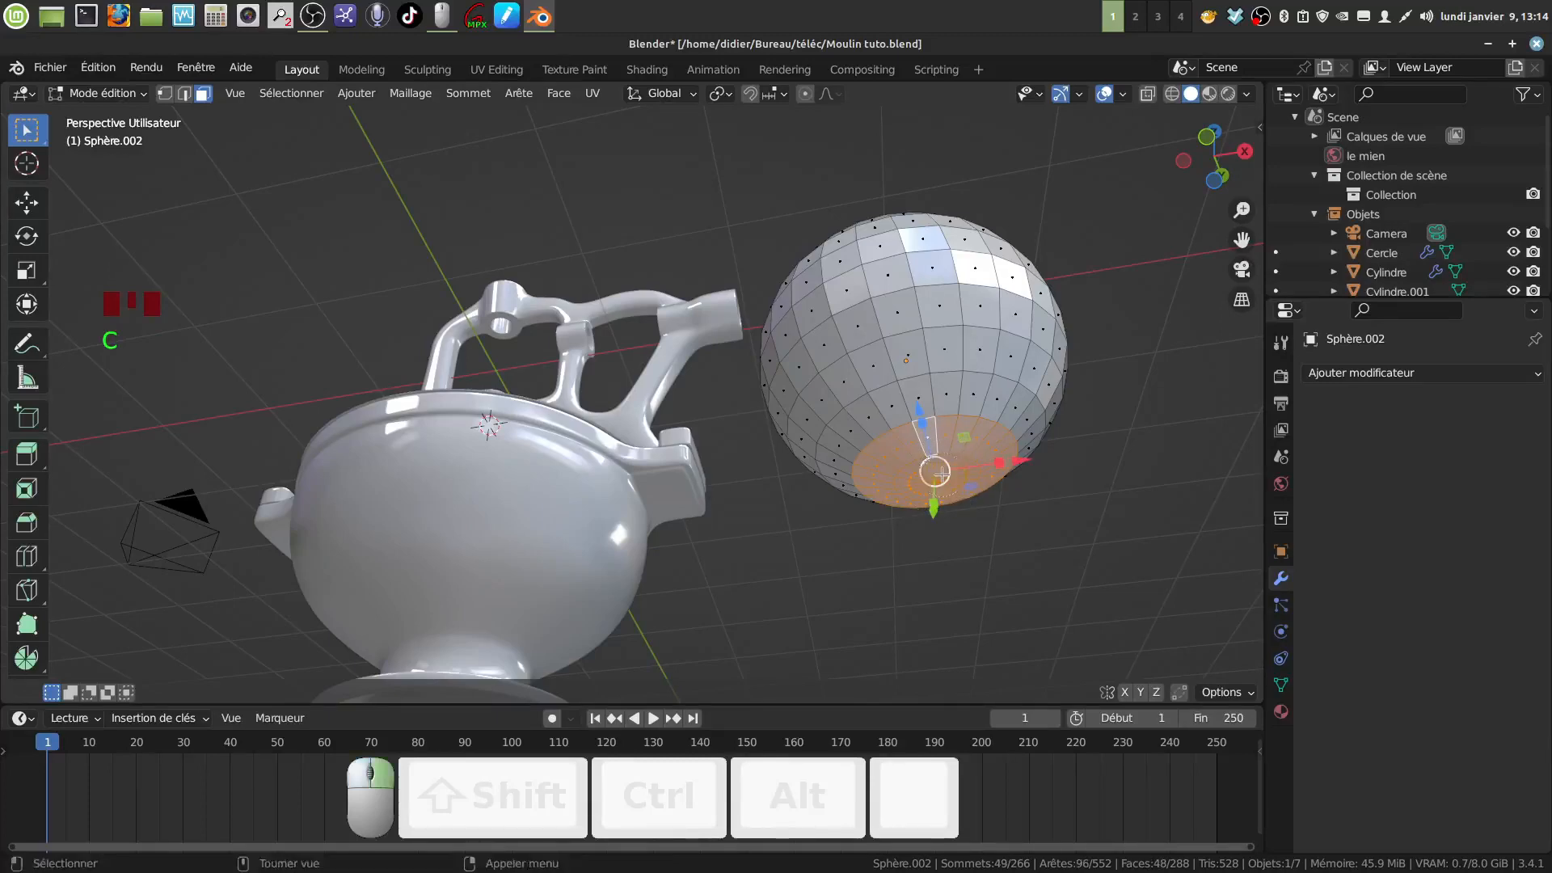
middle_click_drag(930, 469, 939, 533)
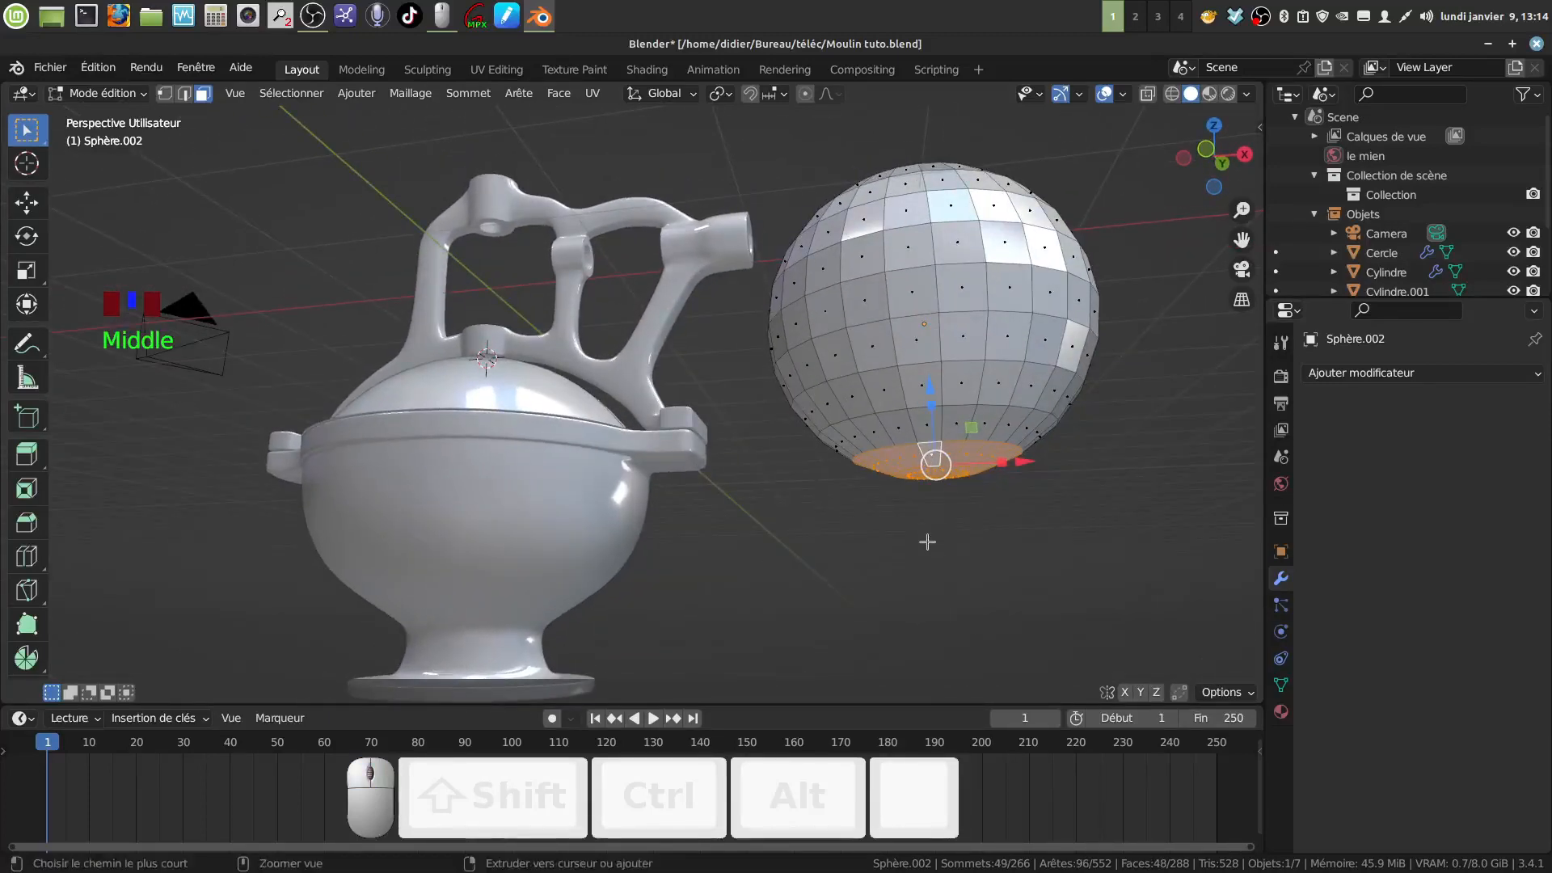
key("ctrl+KP_Add")
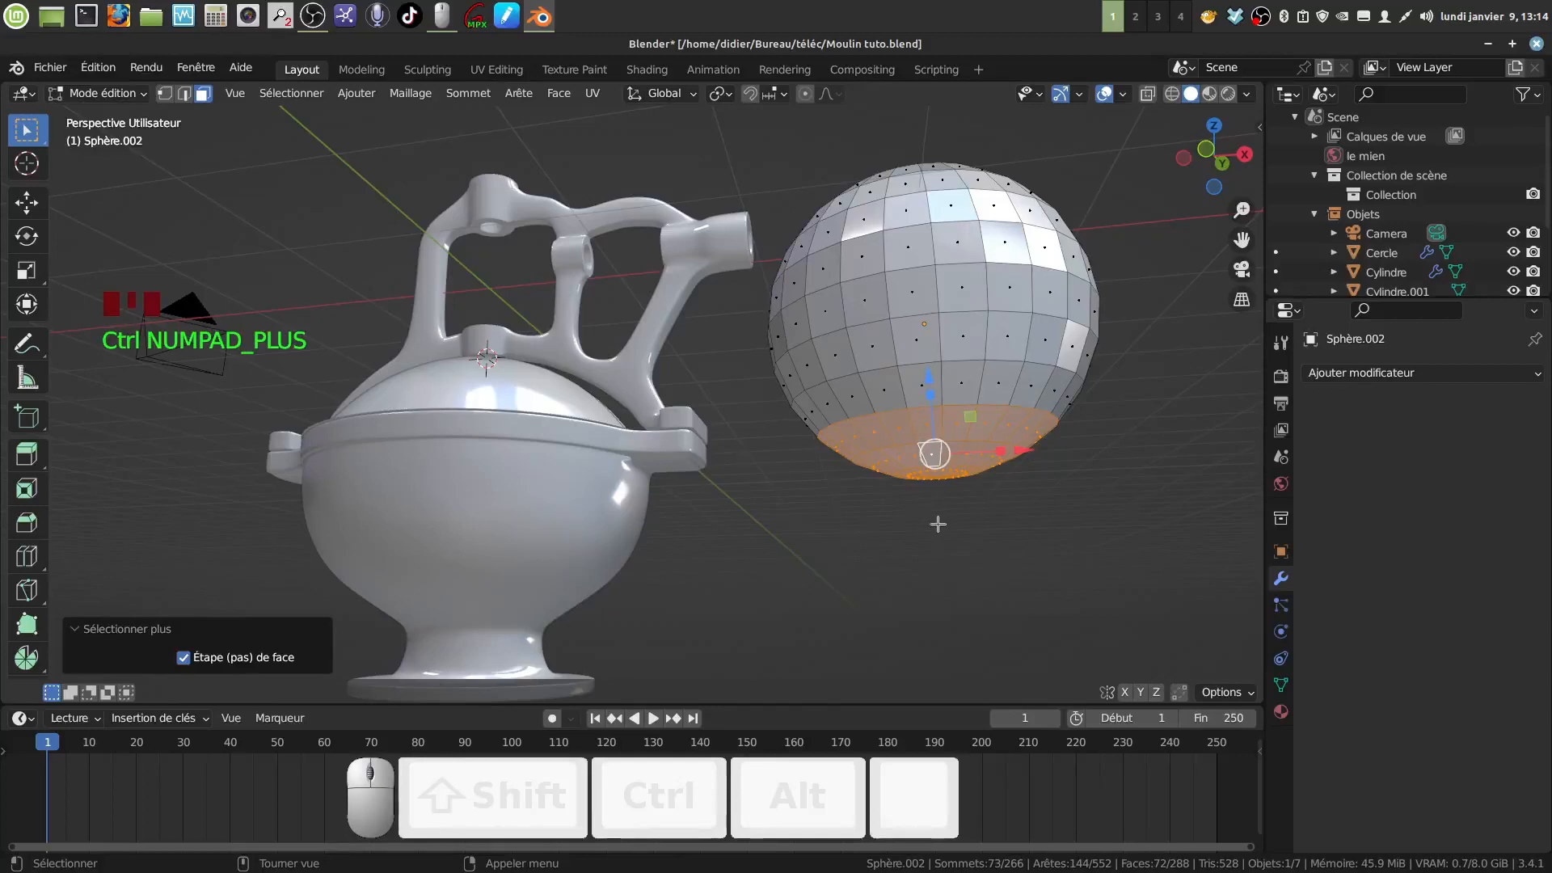
key("x")
left_click(918, 530)
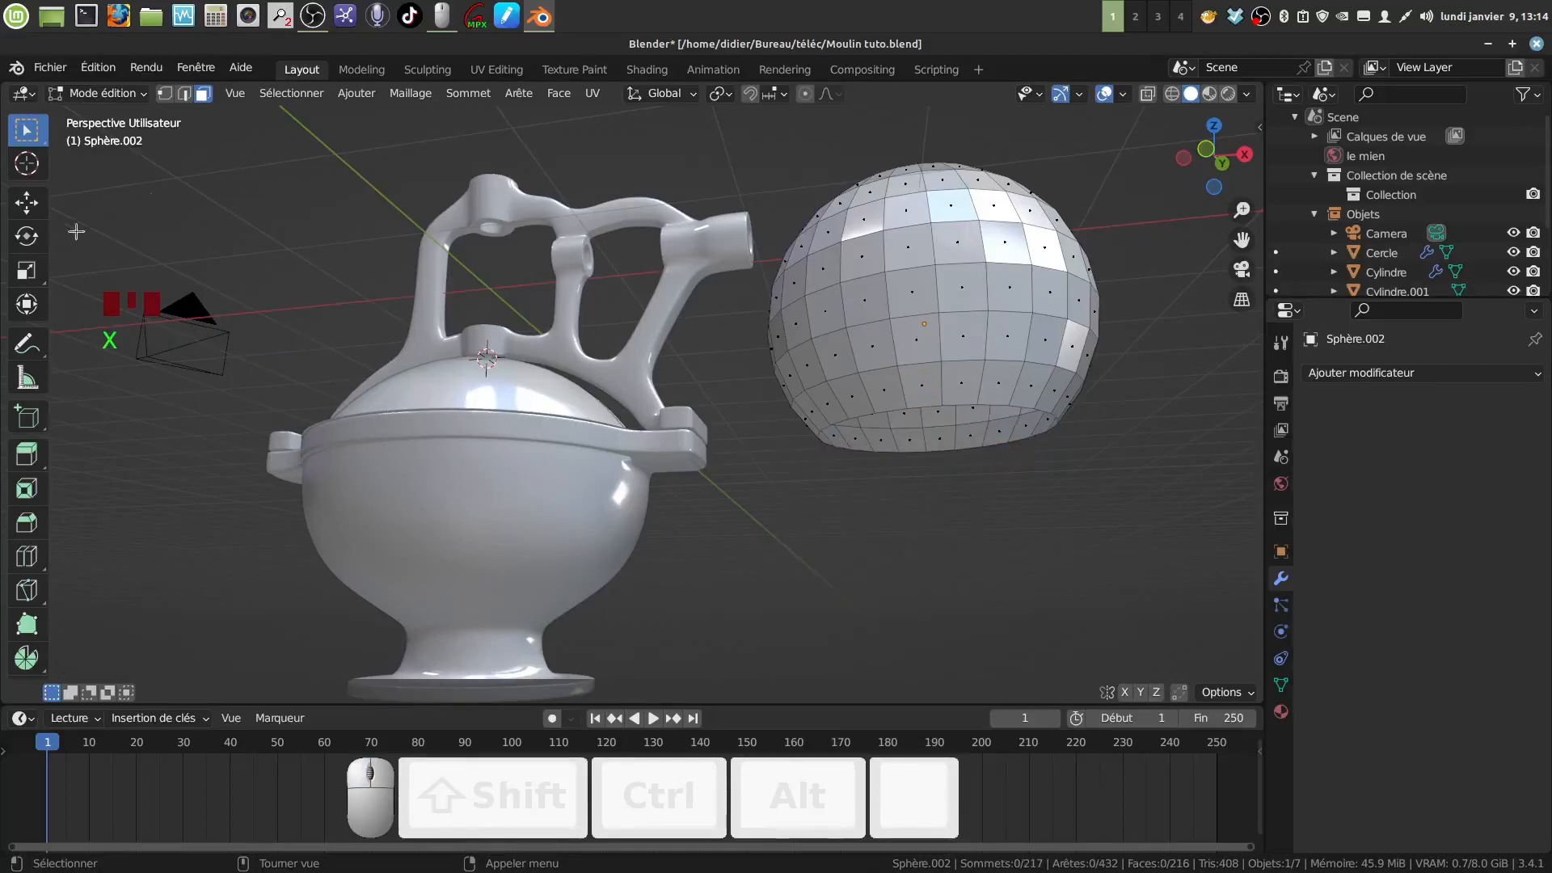
Extrude the sphere's open bottom edge loop about 1.28 m down along Z to form a cylindrical stem
left_click(924, 412, "alt")
scroll(934, 461, "down", 4)
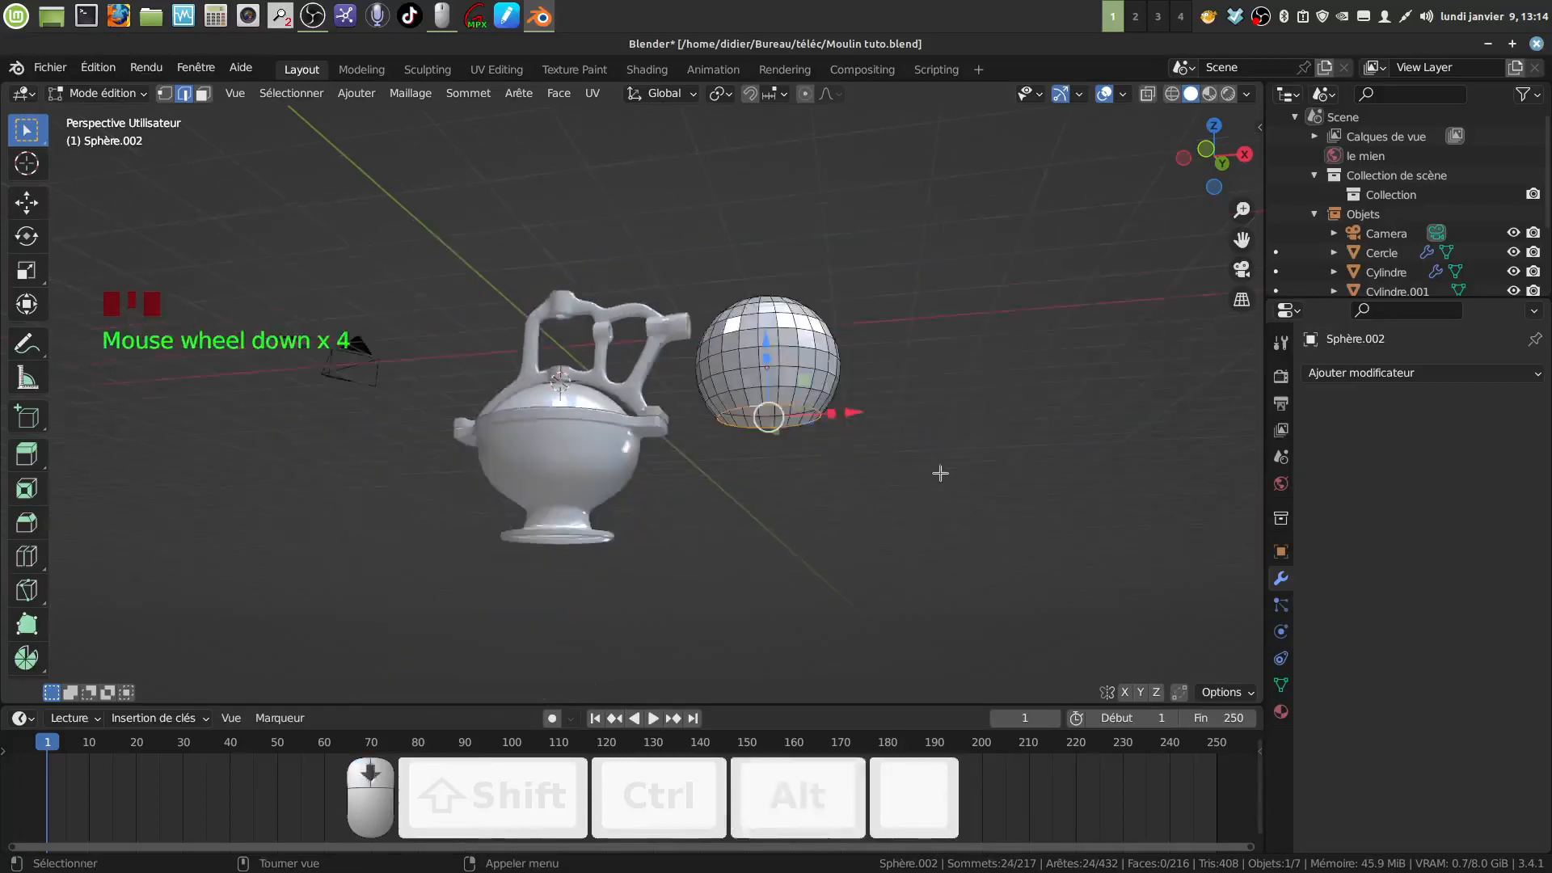
middle_click_drag(938, 467, 920, 508)
key("e")
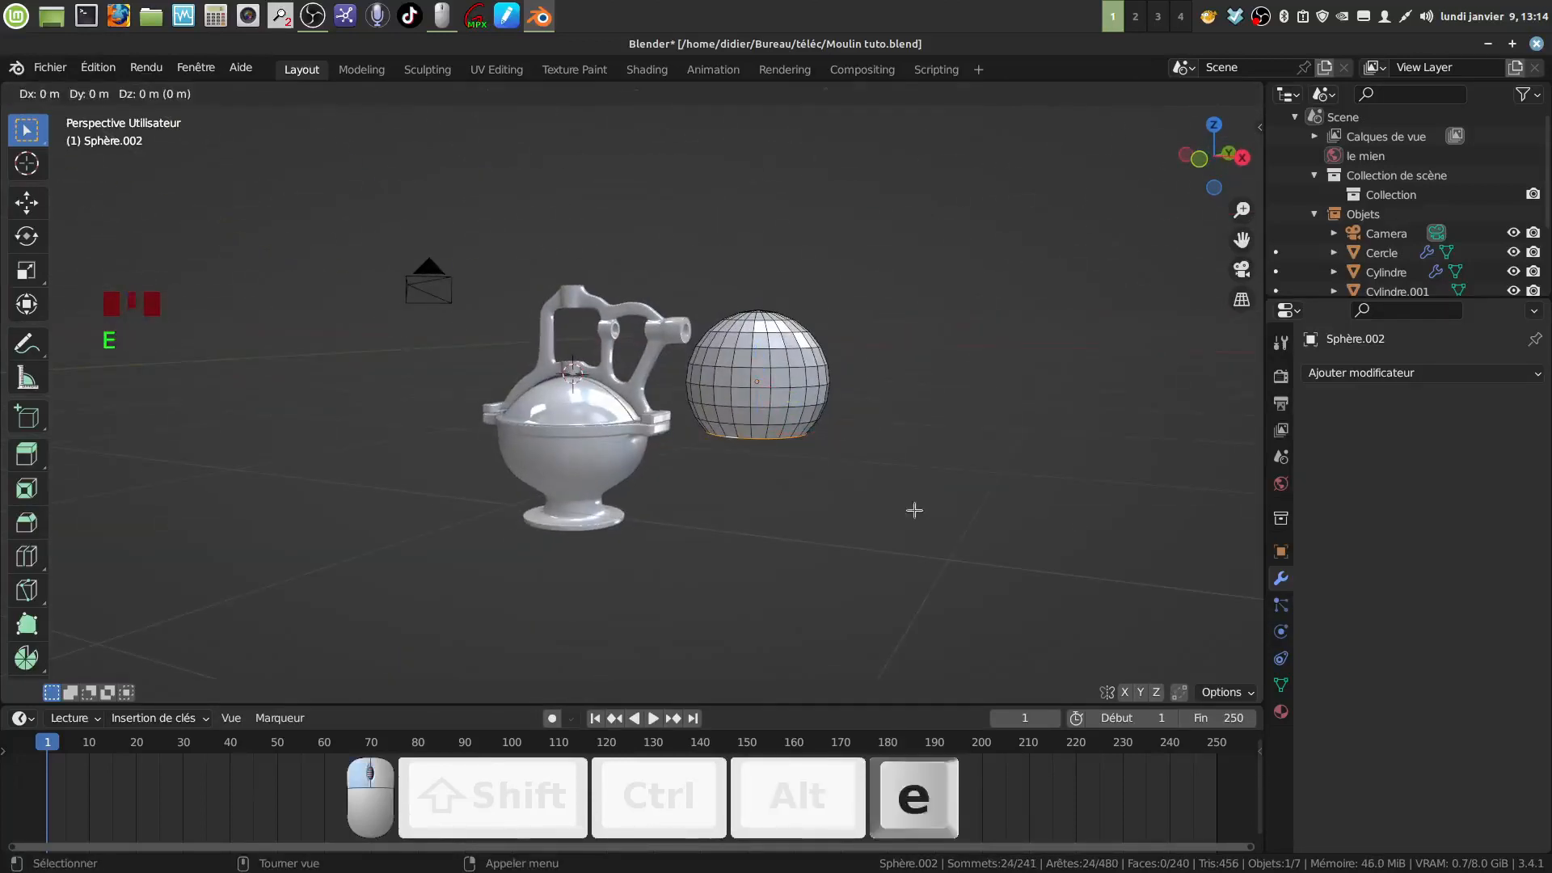
right_click(776, 353)
left_click_drag(758, 349, 759, 442)
middle_click_drag(809, 443, 816, 421)
scroll(829, 579, "up", 3)
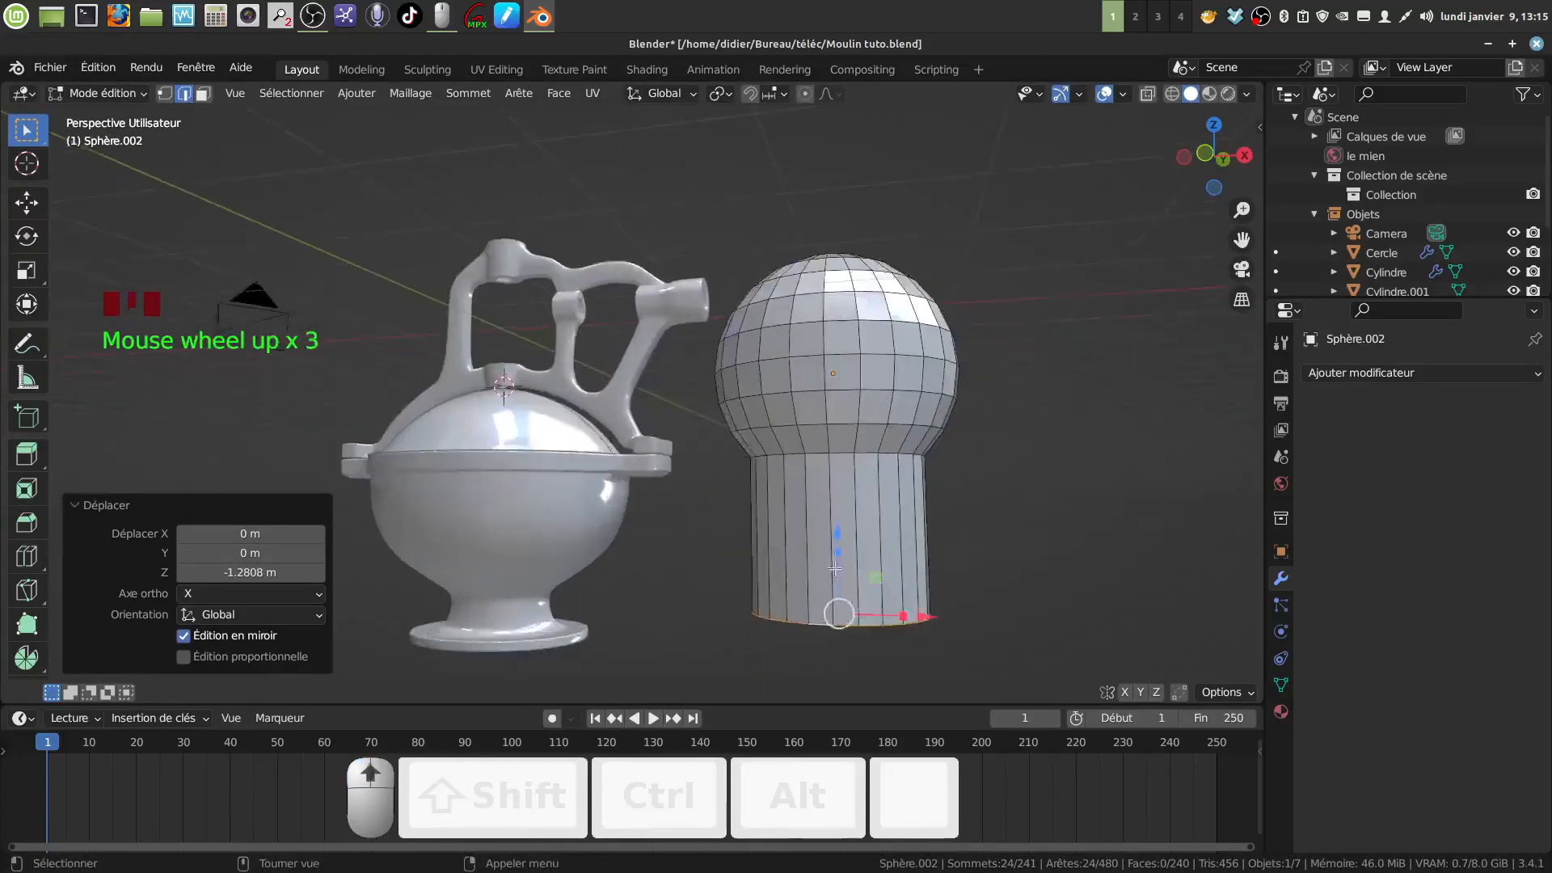
Extrude the stem's bottom edge loop inward, scaled to about 0.704, to form a flat rim
middle_click_drag(849, 587, 875, 565)
key("e")
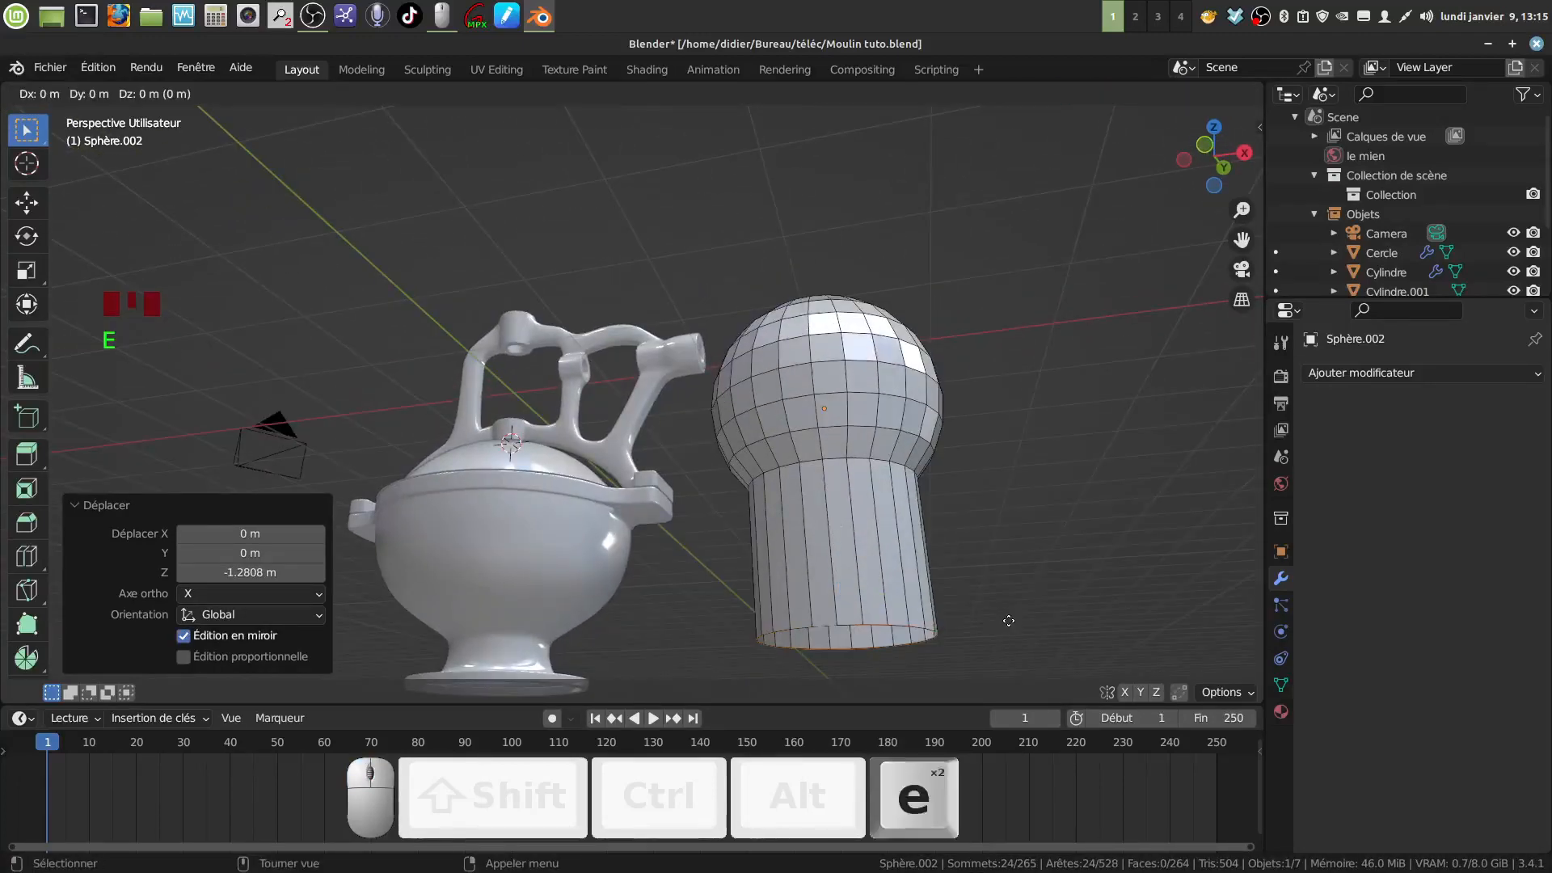
key("s")
left_click(958, 624)
Bevel the edge loop where the sphere meets the stem, about 0.082 m wide with 2 segments
middle_click_drag(958, 623, 849, 461)
scroll(896, 365, "up", 3)
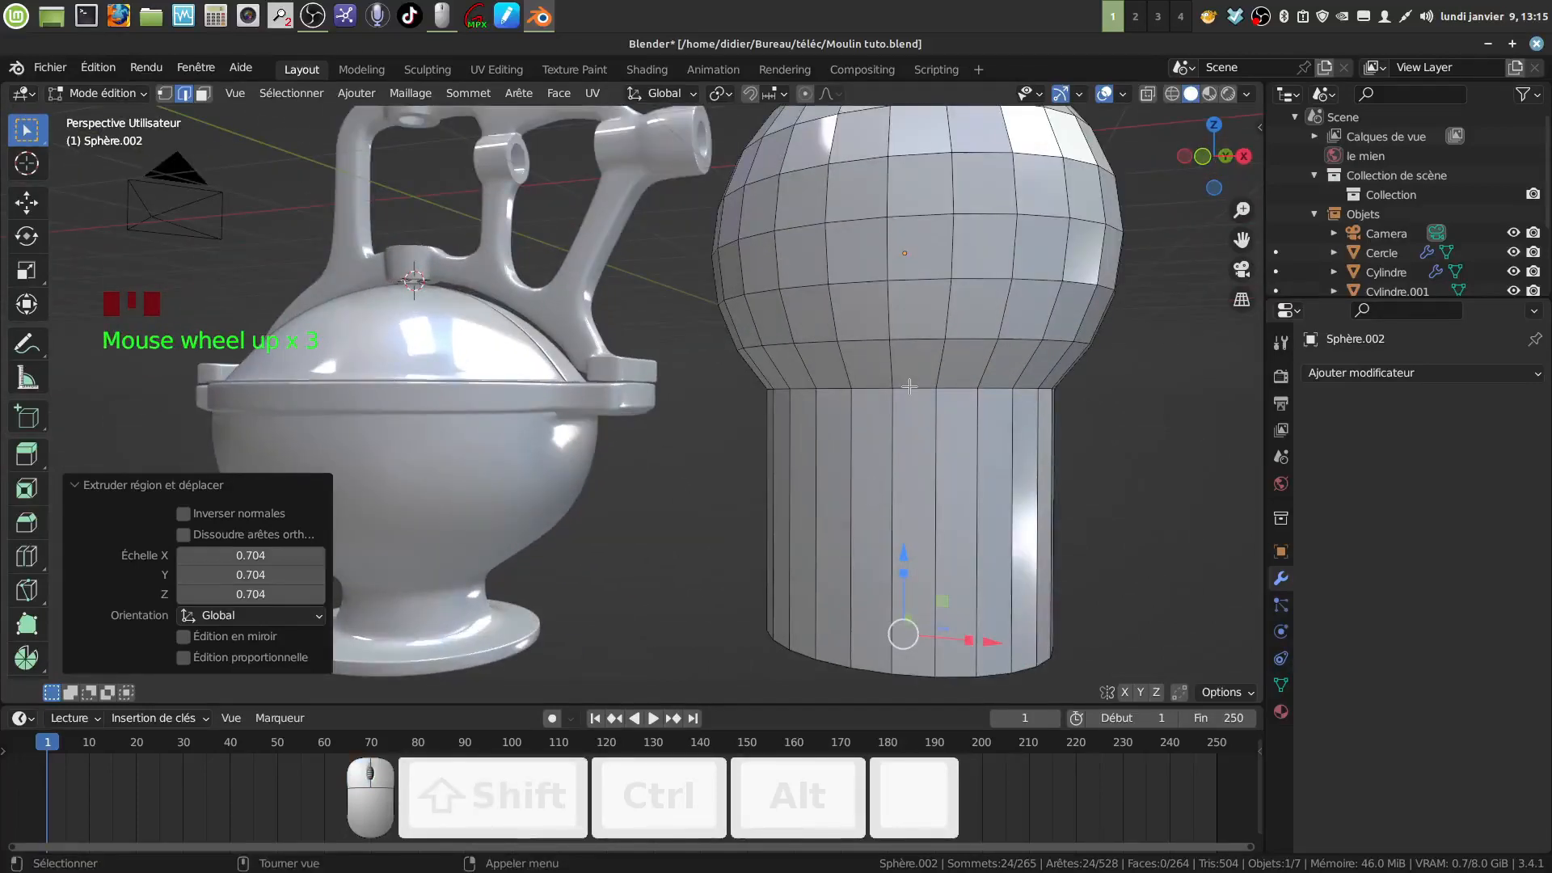
left_click(909, 388, "alt")
key("ctrl+b")
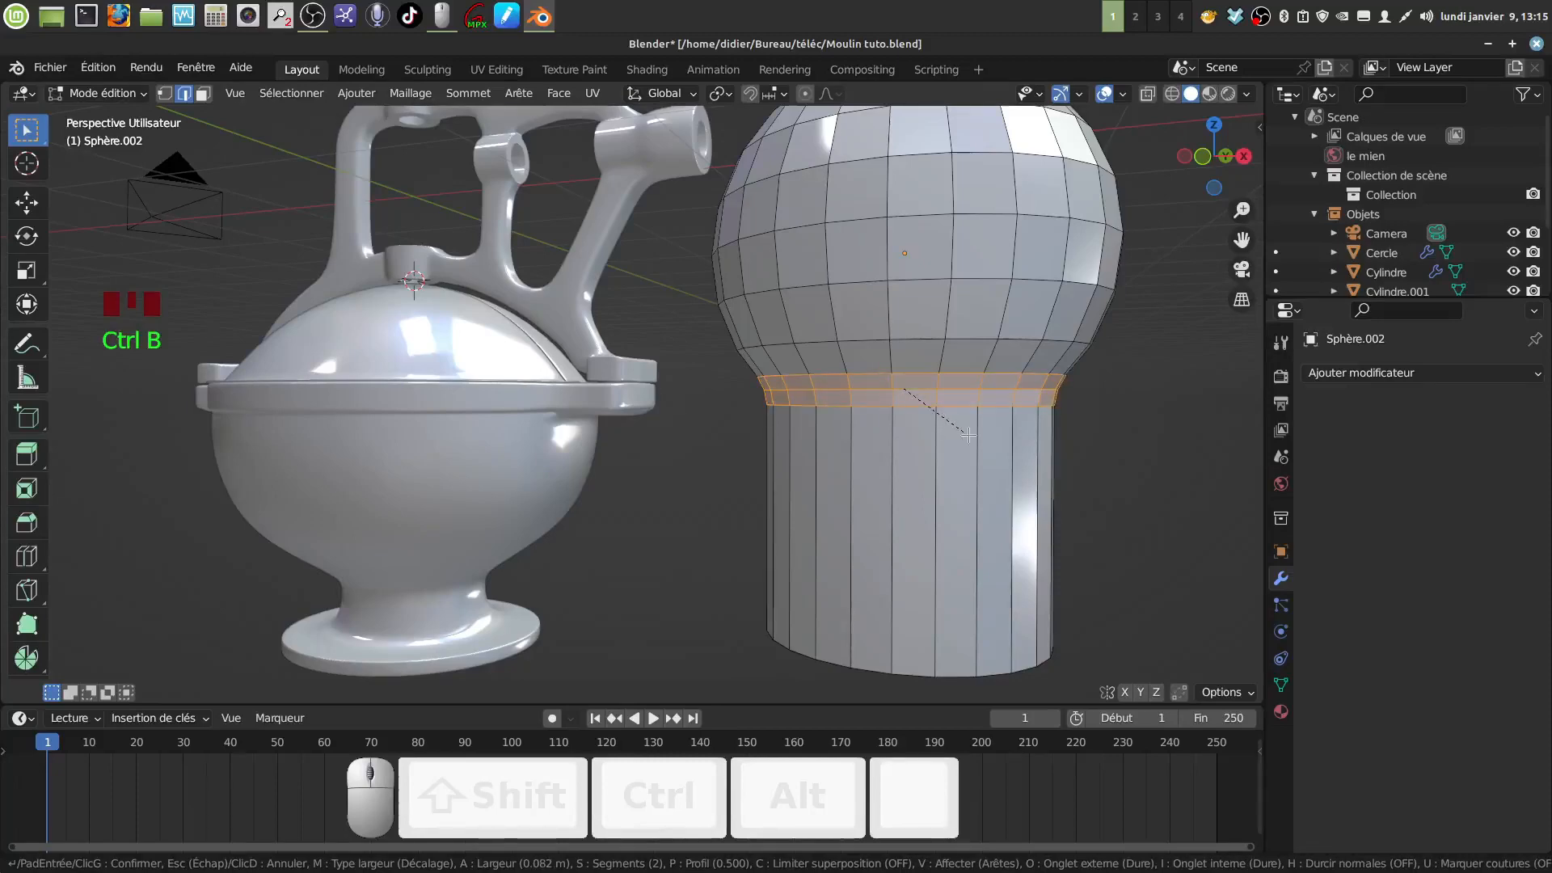
left_click(962, 461)
Bevel the outer edge loop at the stem's bottom, about 0.027 m wide with 2 segments
middle_click_drag(962, 461, 898, 507)
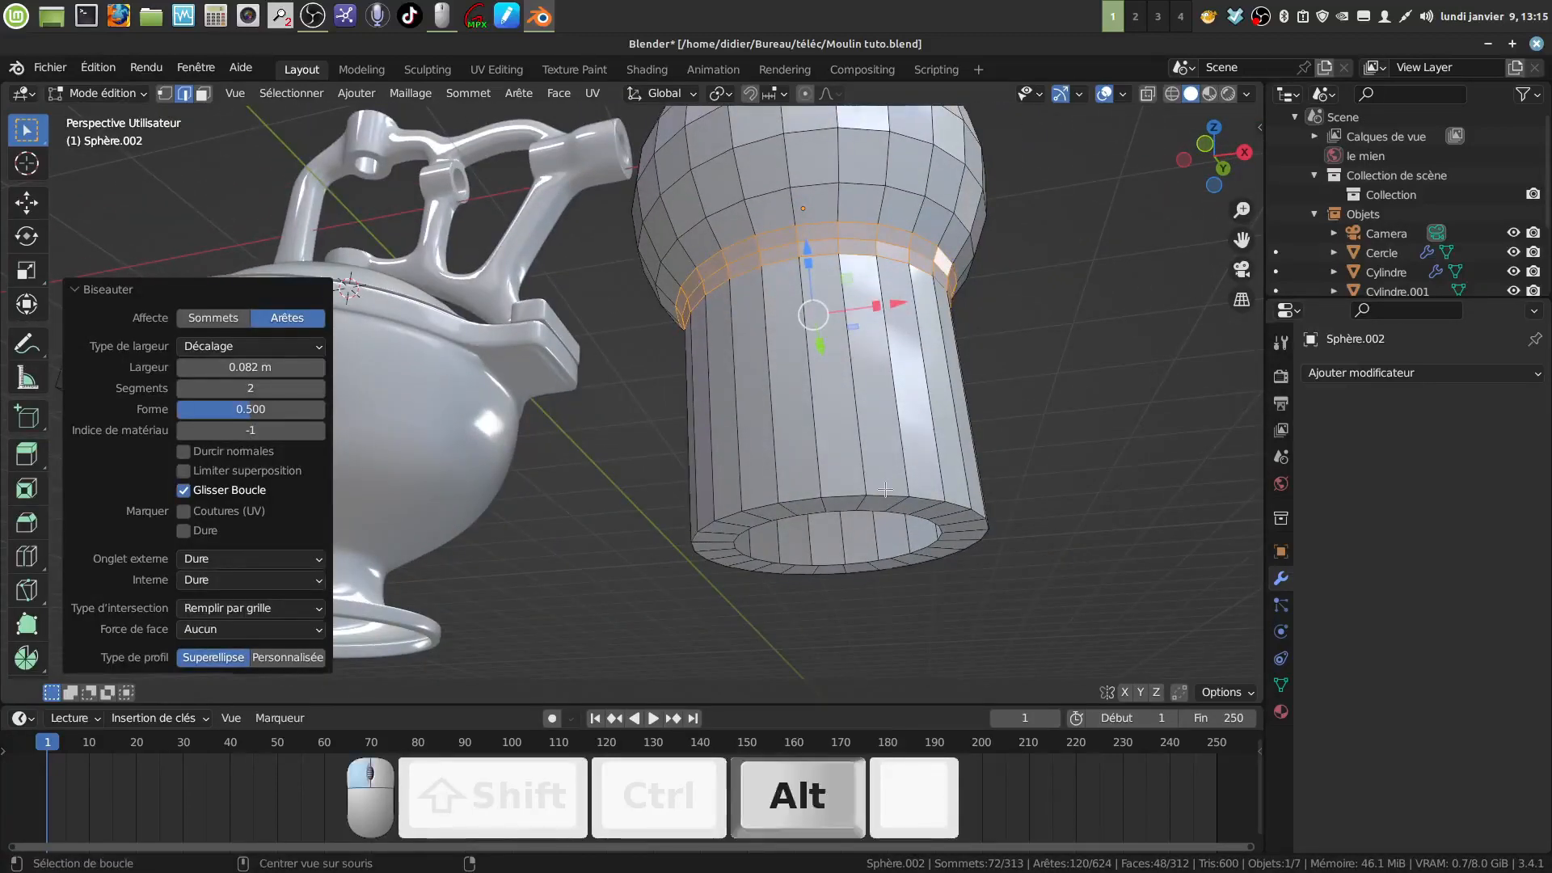
left_click(993, 515, "alt")
key("ctrl+b")
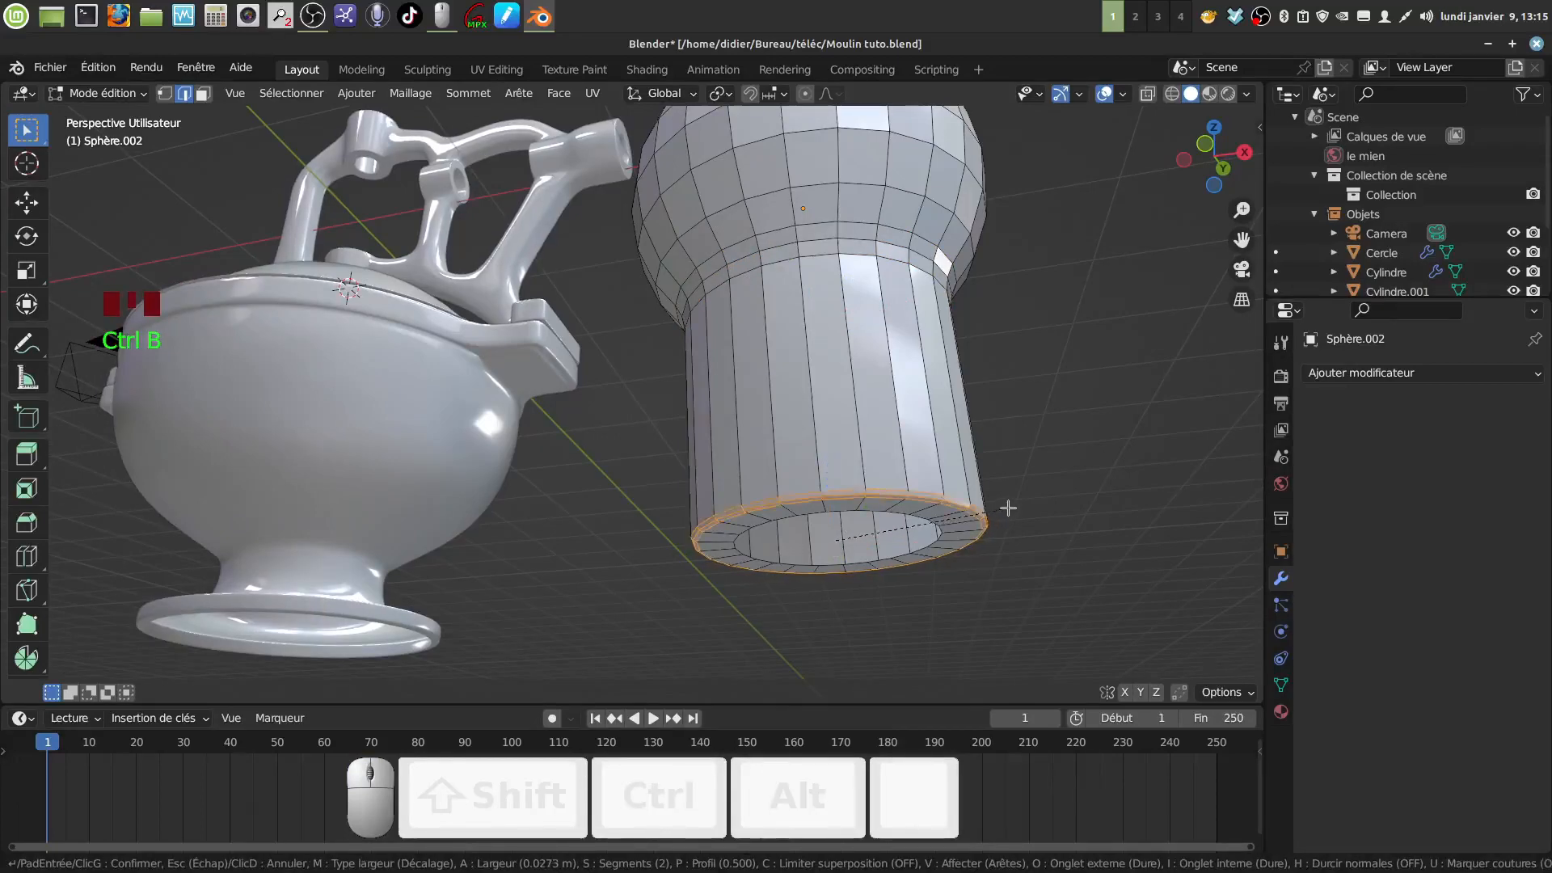
left_click(1009, 508)
Leave mesh editing and shade the knob smooth with auto smooth at 30°
scroll(1008, 508, "down", 4)
middle_click_drag(1008, 508, 790, 308)
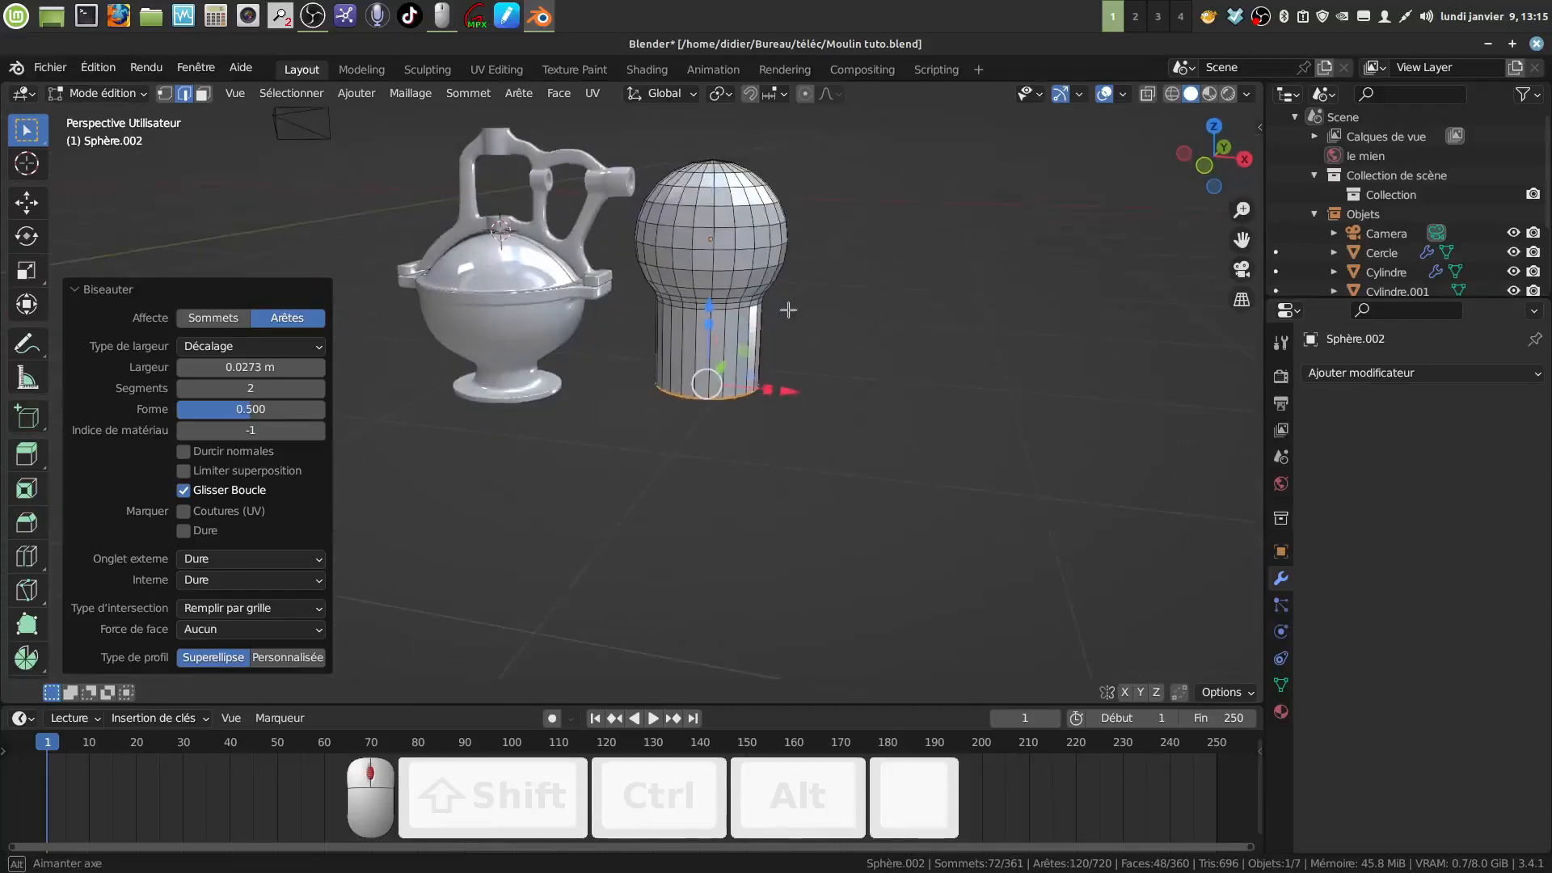
key("Tab")
right_click(760, 284)
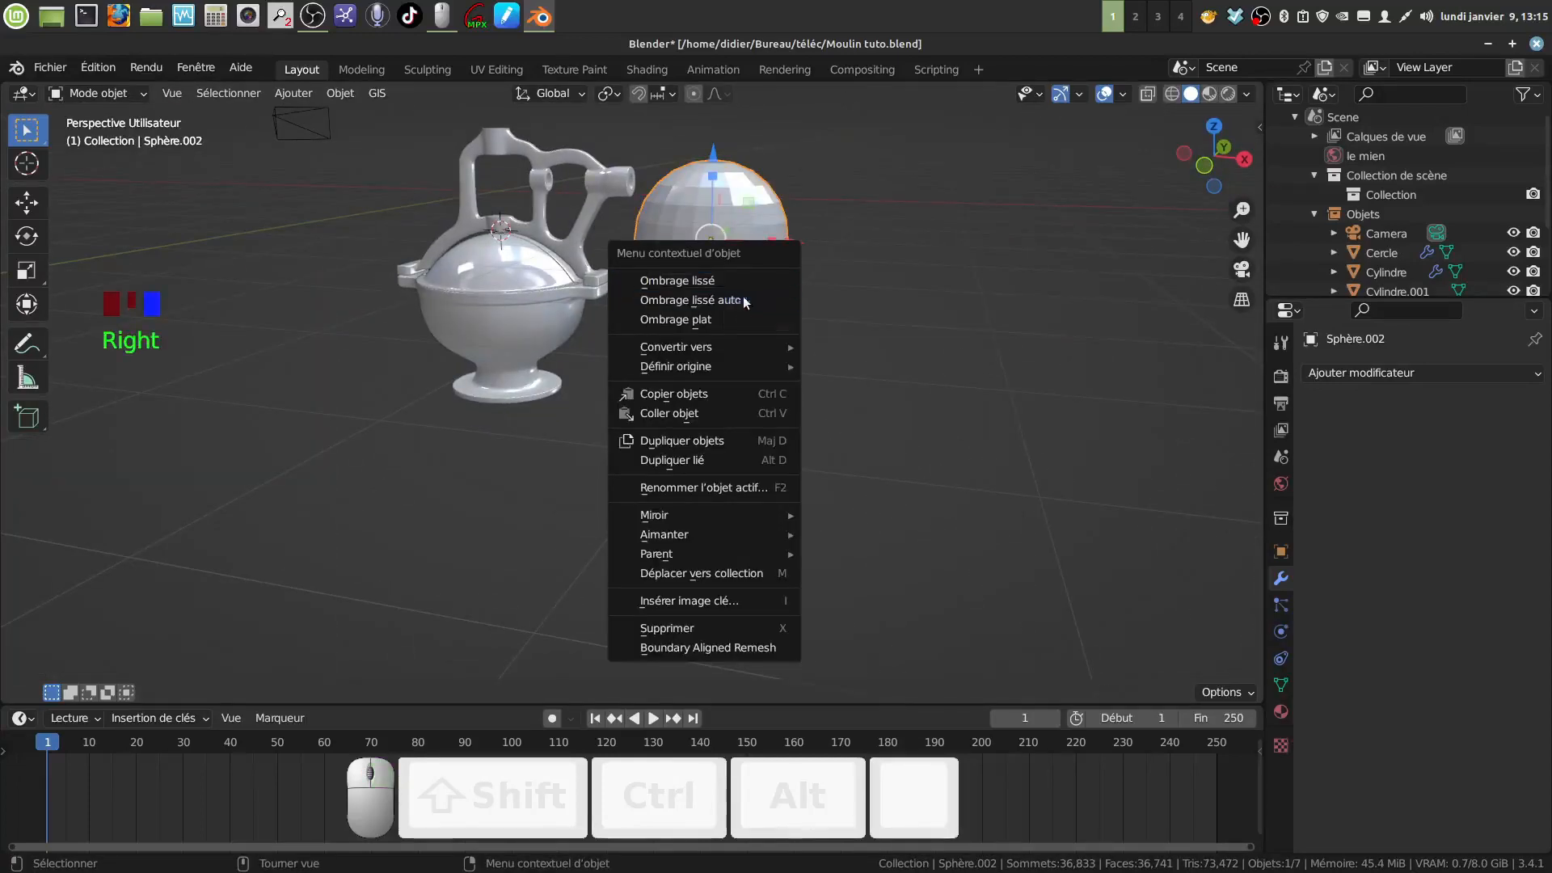
left_click(731, 284)
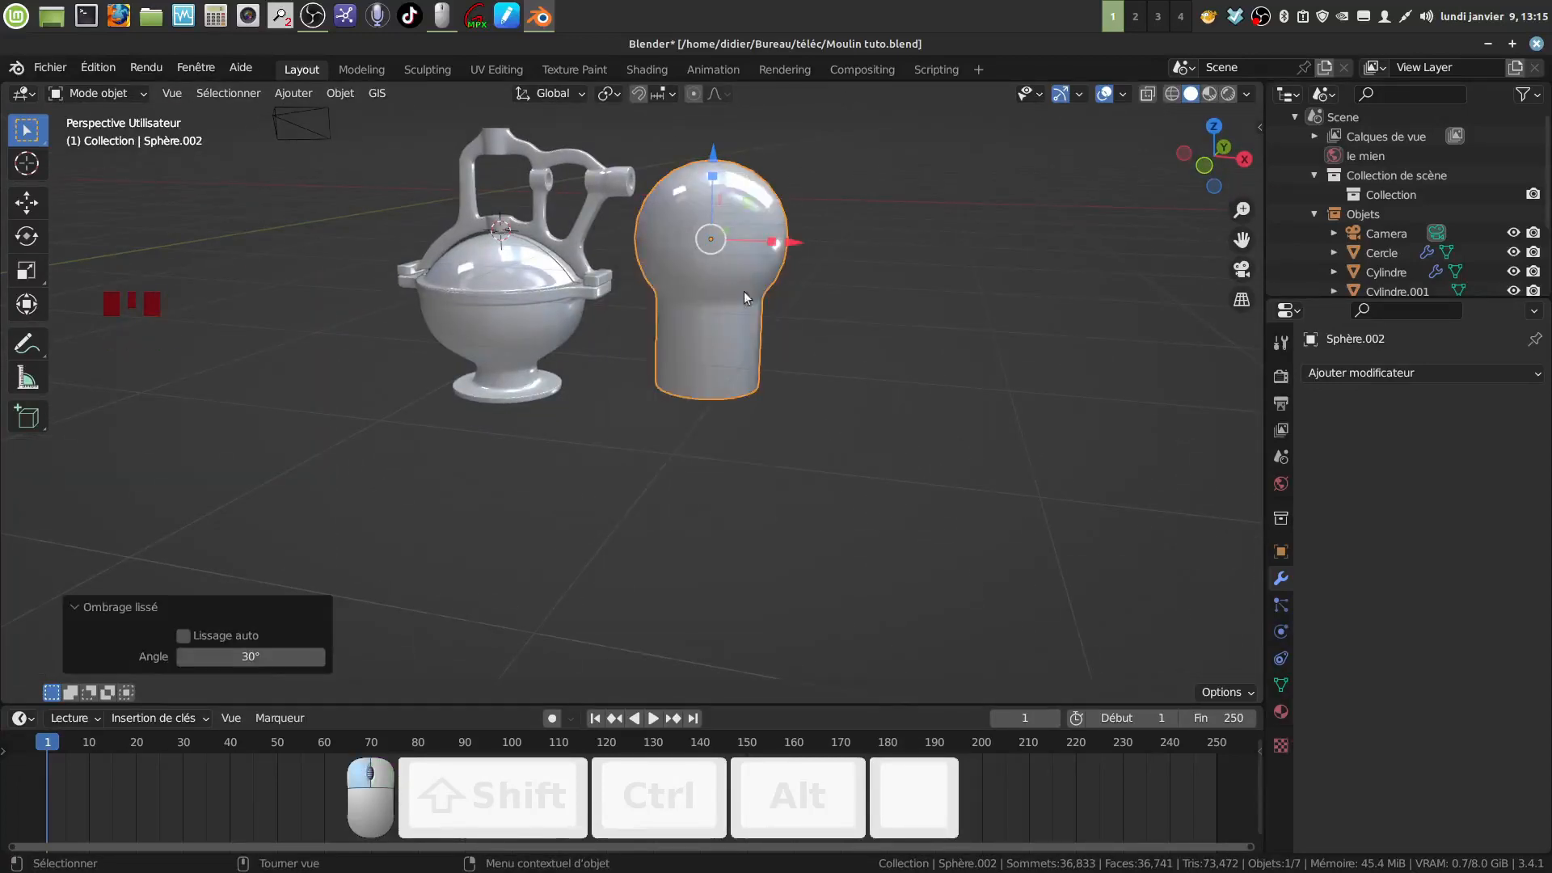
middle_click_drag(744, 291, 725, 404)
right_click(732, 289)
left_click(725, 301)
Scale the knob to about 0.202 and move it about -1.83 m along X to the mill
key("s")
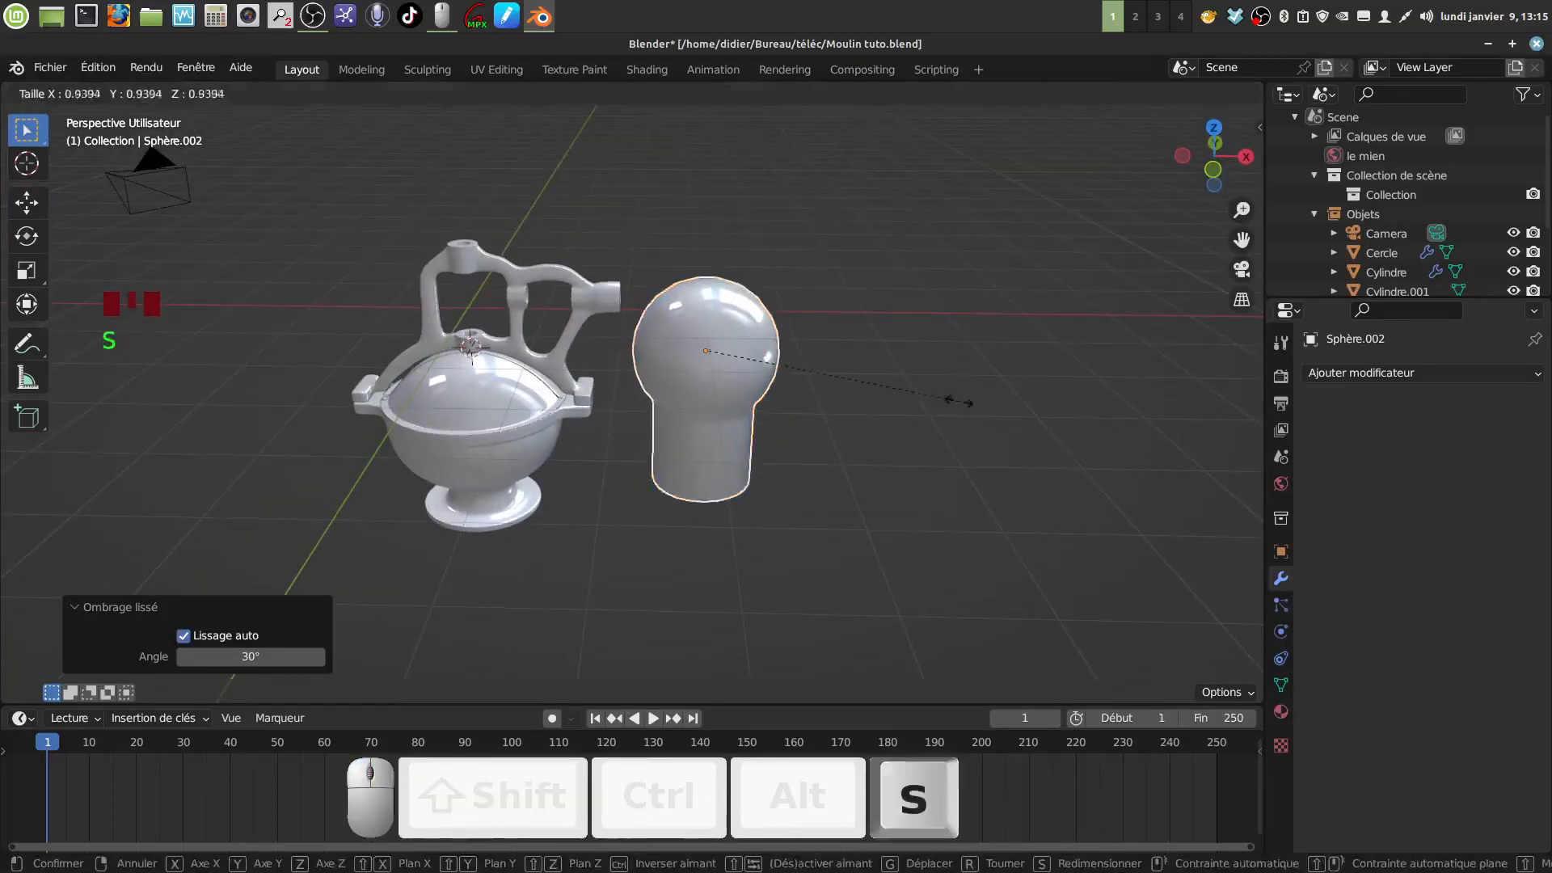
left_click(760, 363)
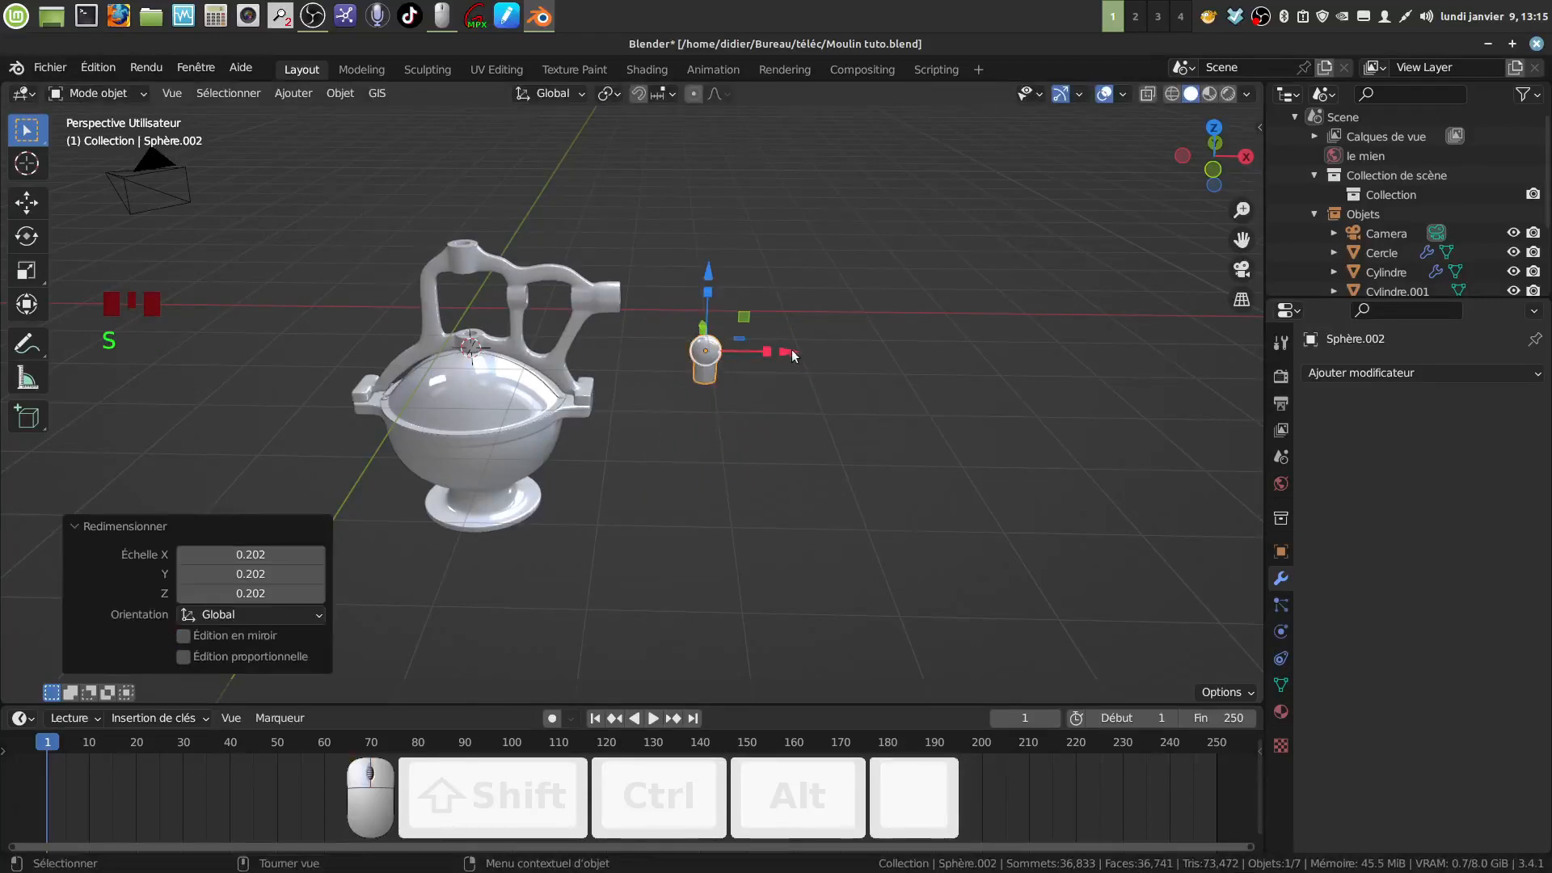
left_click_drag(789, 351, 654, 349)
Scale the knob by about 0.468 and lower it about 0.48 m along Z towards the lid's rim
middle_click_drag(653, 349, 642, 320)
key("s")
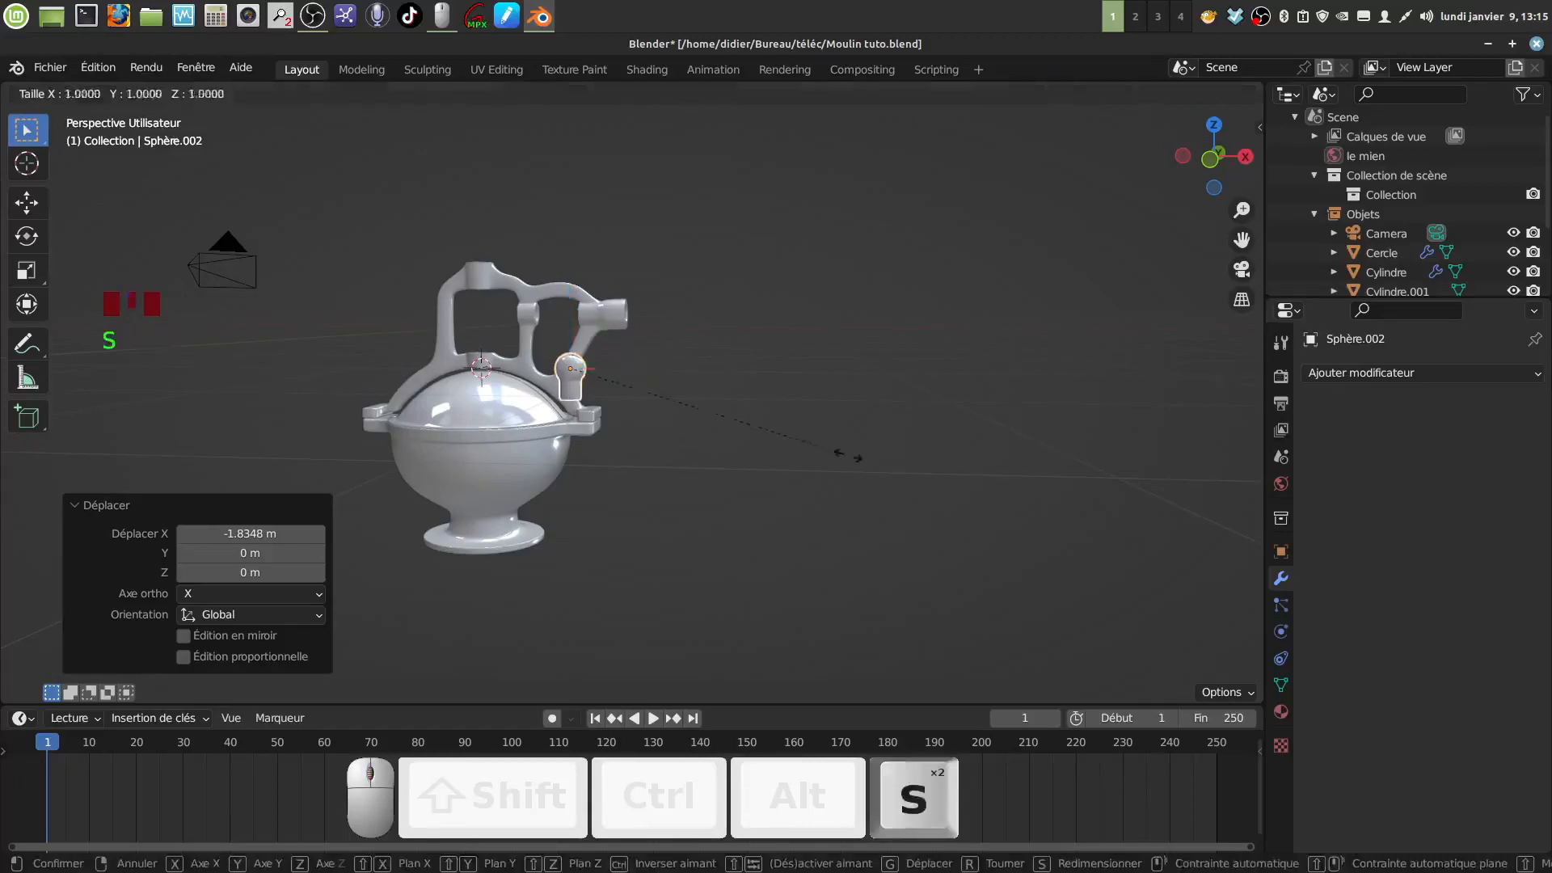
left_click(703, 403)
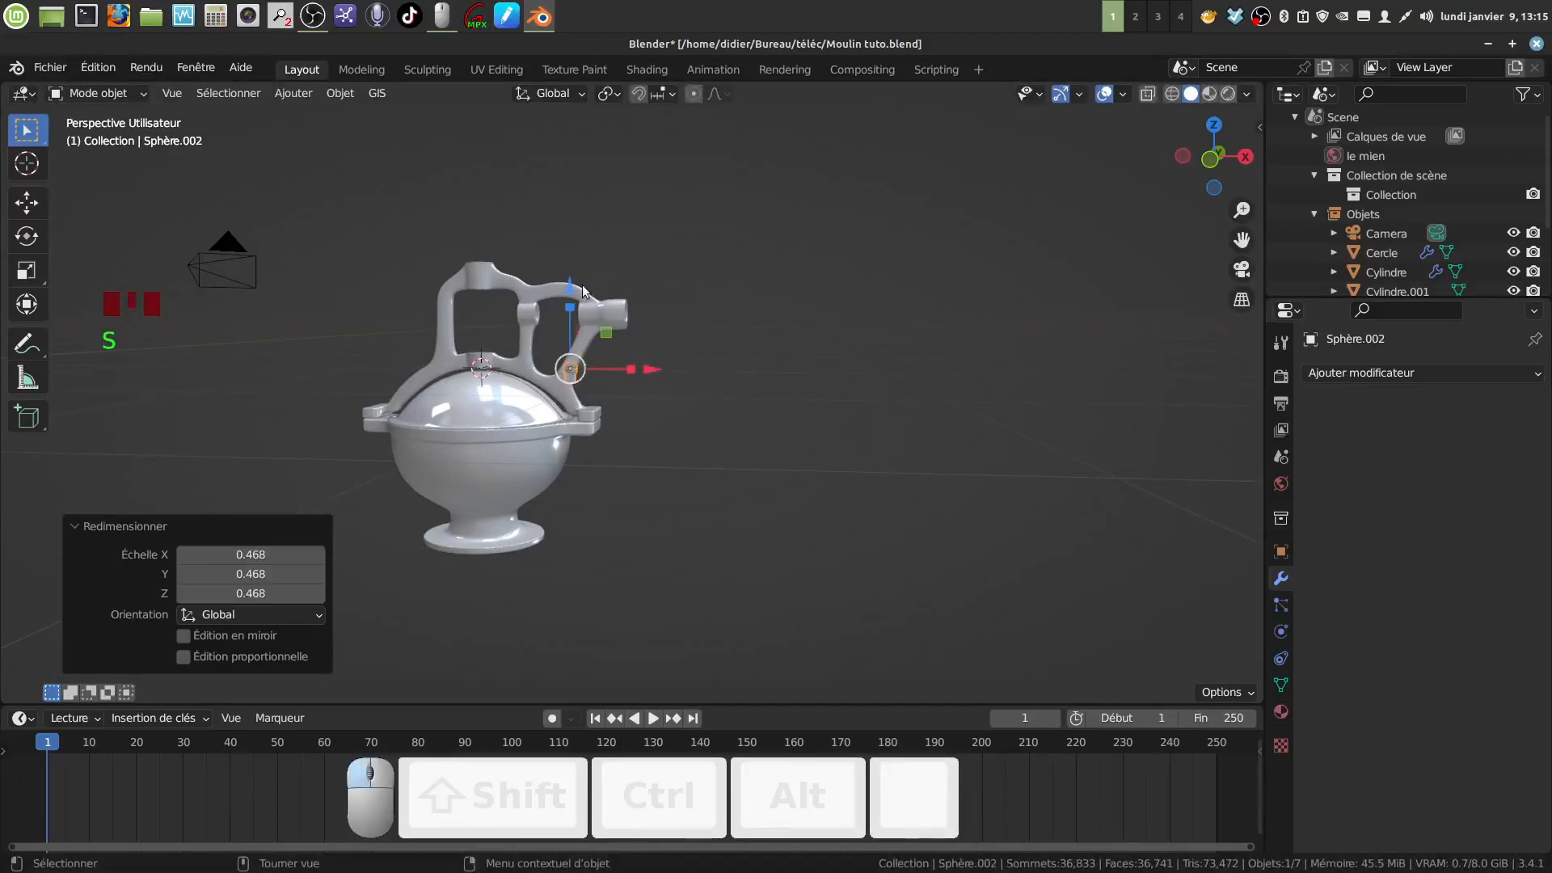
left_click_drag(584, 291, 586, 327)
Move the knob about -0.31 m along Y, clear of the handle bracket
middle_click_drag(663, 353, 682, 517)
scroll(575, 550, "up", 5)
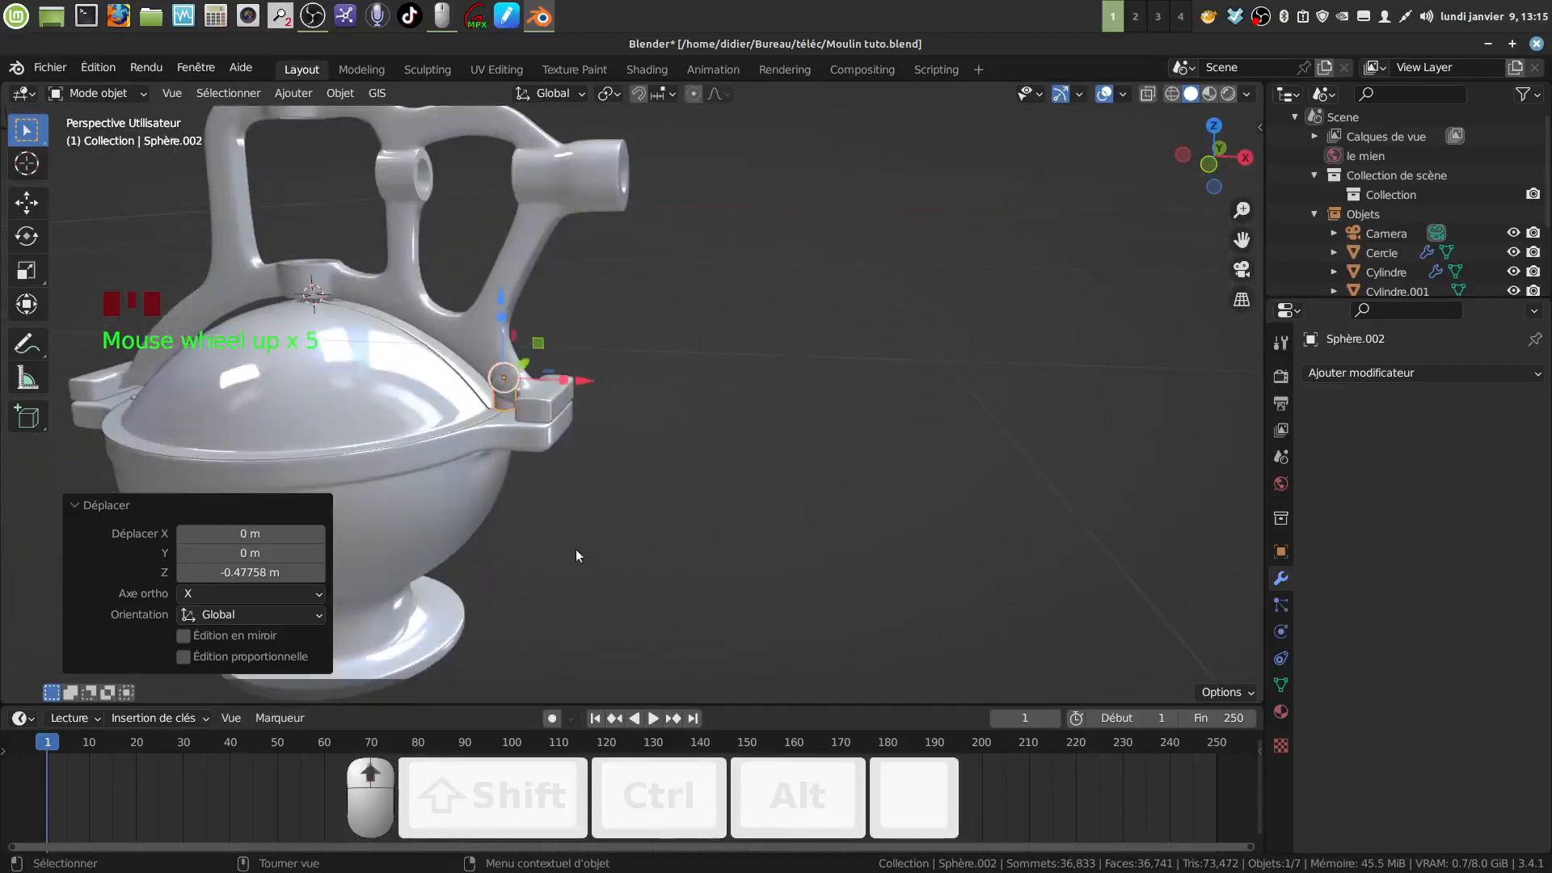
middle_click_drag(576, 550, 774, 423, "shift")
left_click_drag(890, 343, 817, 366)
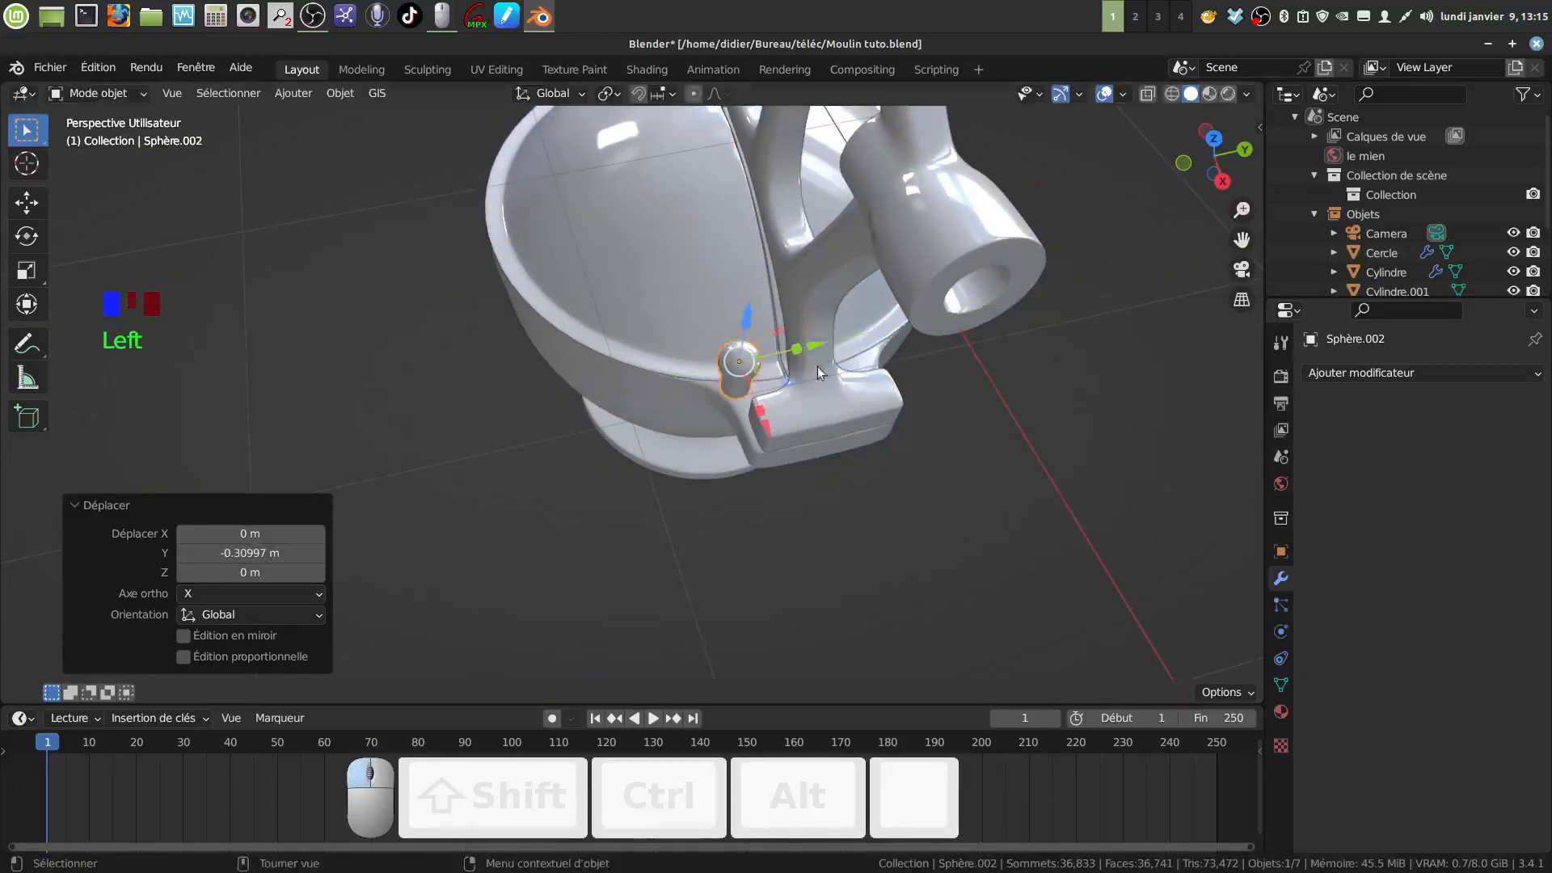
Shrink the knob uniformly by a factor of about 0.528
middle_click_drag(817, 367, 851, 493)
key("s")
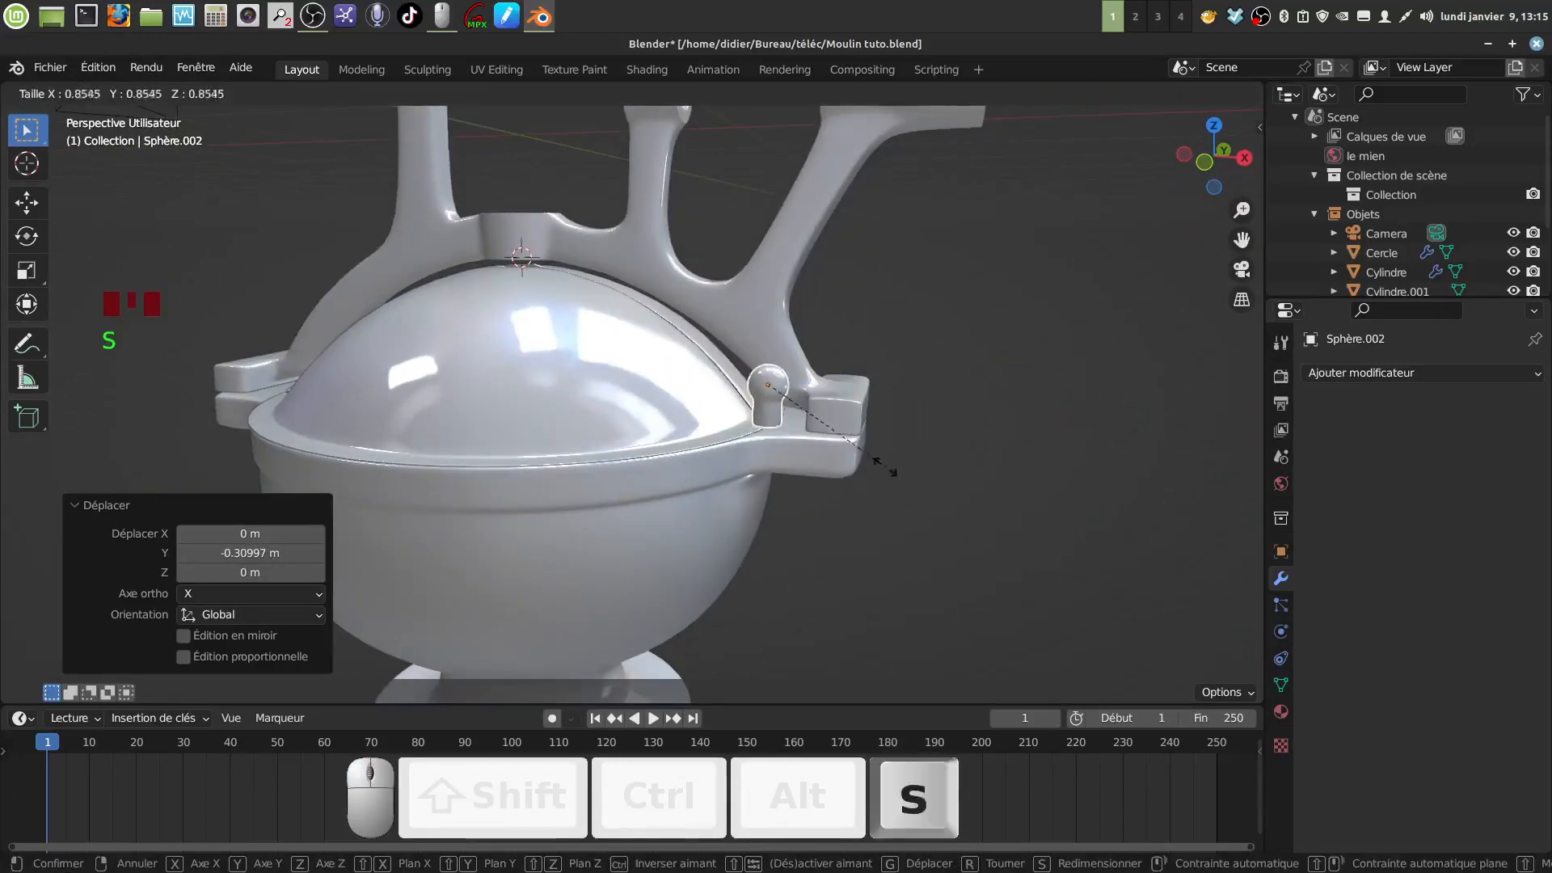
left_click(834, 451)
Move the knob along X towards the lid and lower it about 0.084 m along Z
middle_click_drag(827, 477, 769, 384)
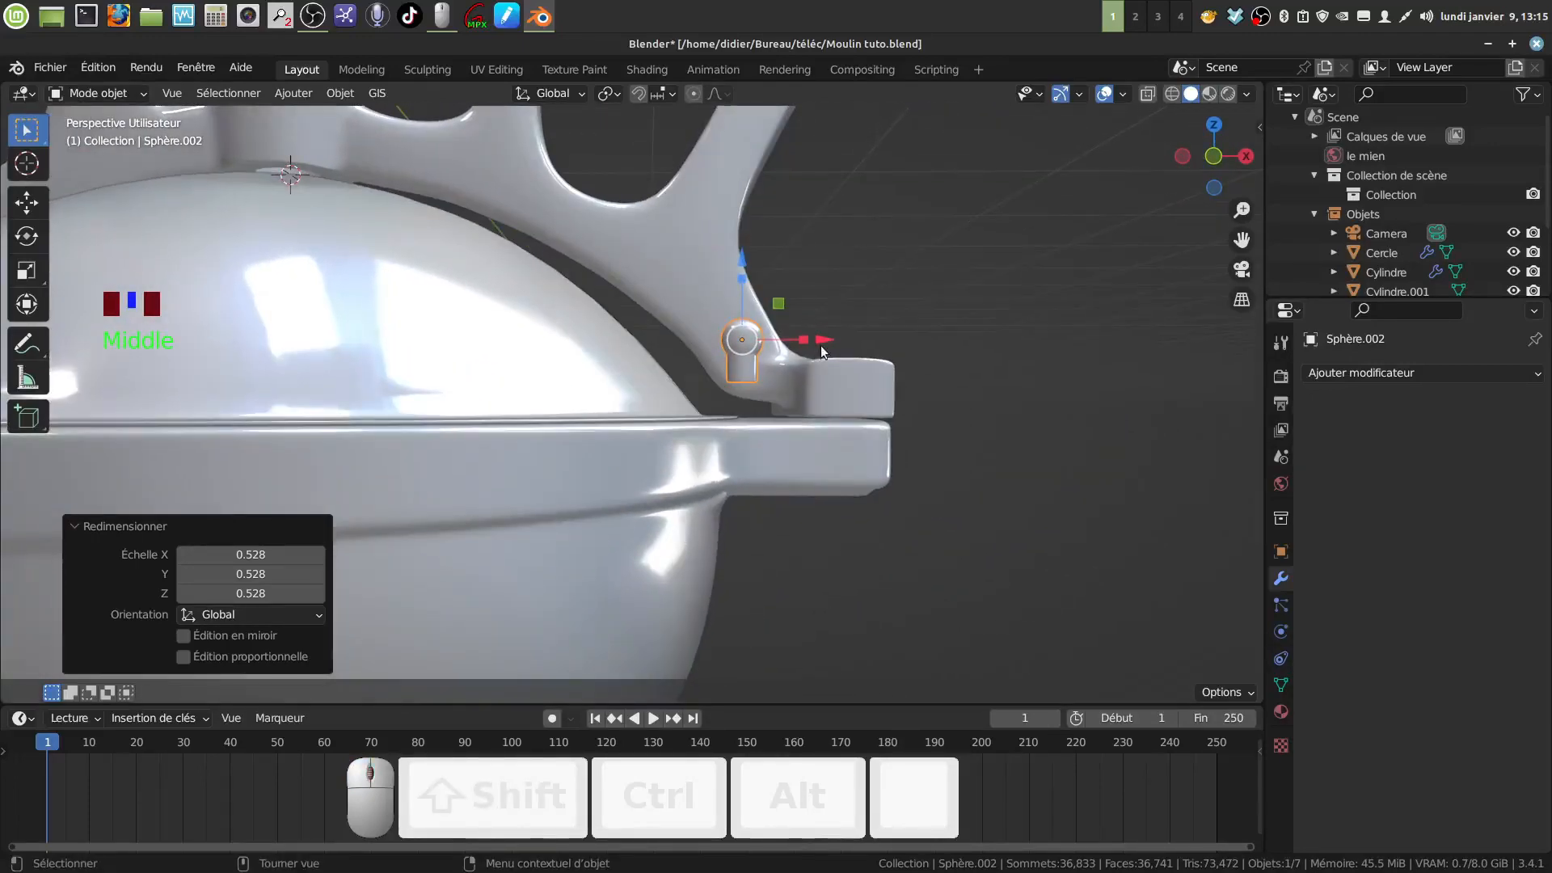
left_click_drag(823, 341, 782, 353)
left_click_drag(702, 260, 702, 297)
middle_click_drag(732, 453, 718, 556)
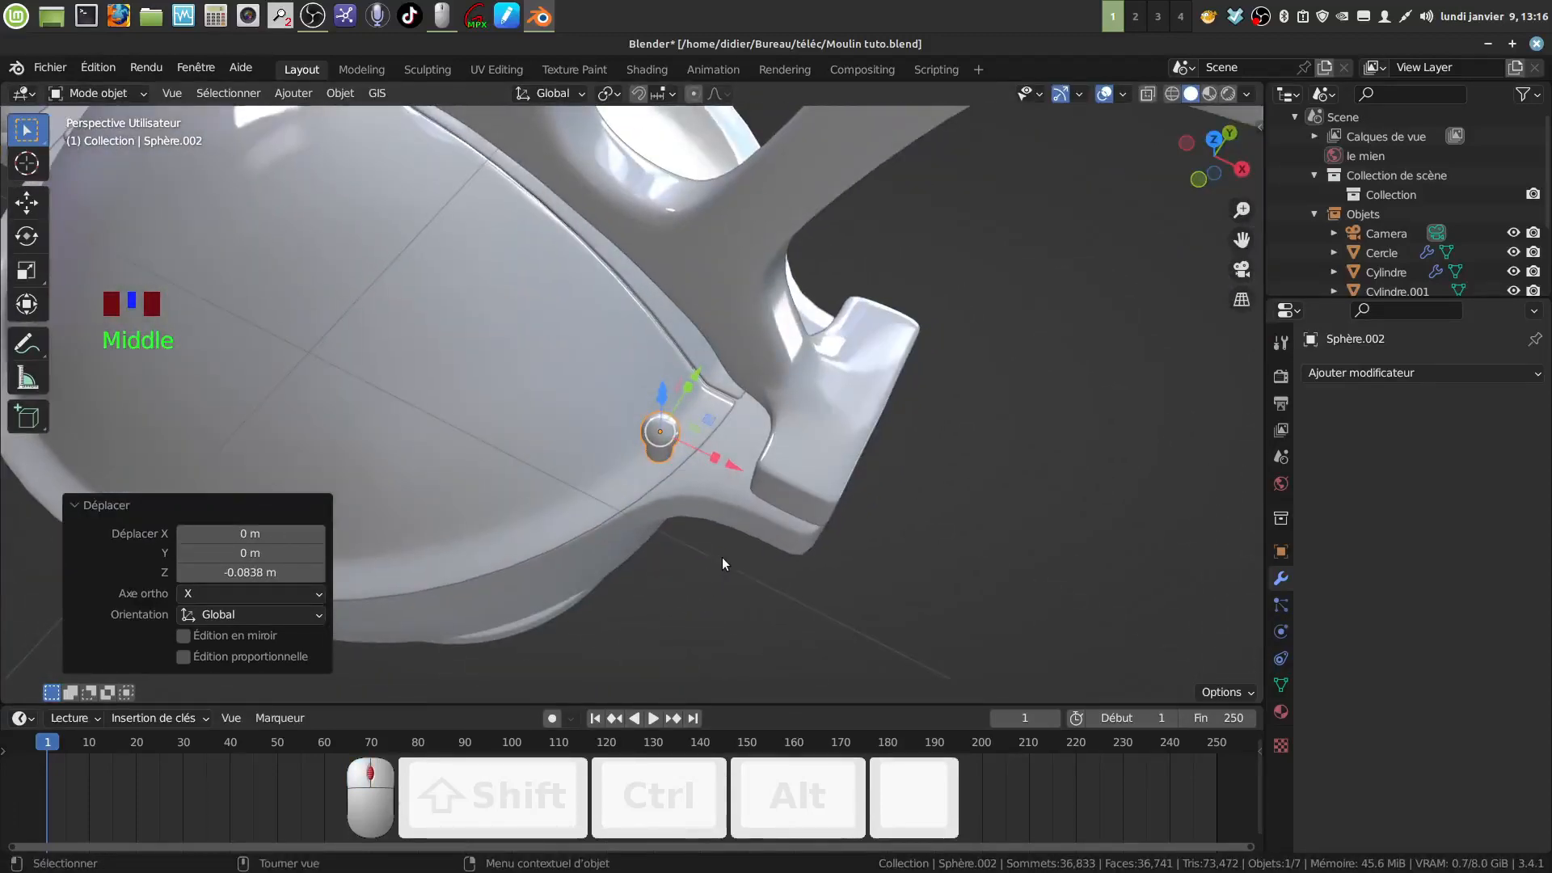
Centre the knob on the lid's rim in top view, moving it about 0.021 m in X and 0.006 m in Y
key("KP_7")
scroll(721, 556, "up", 3)
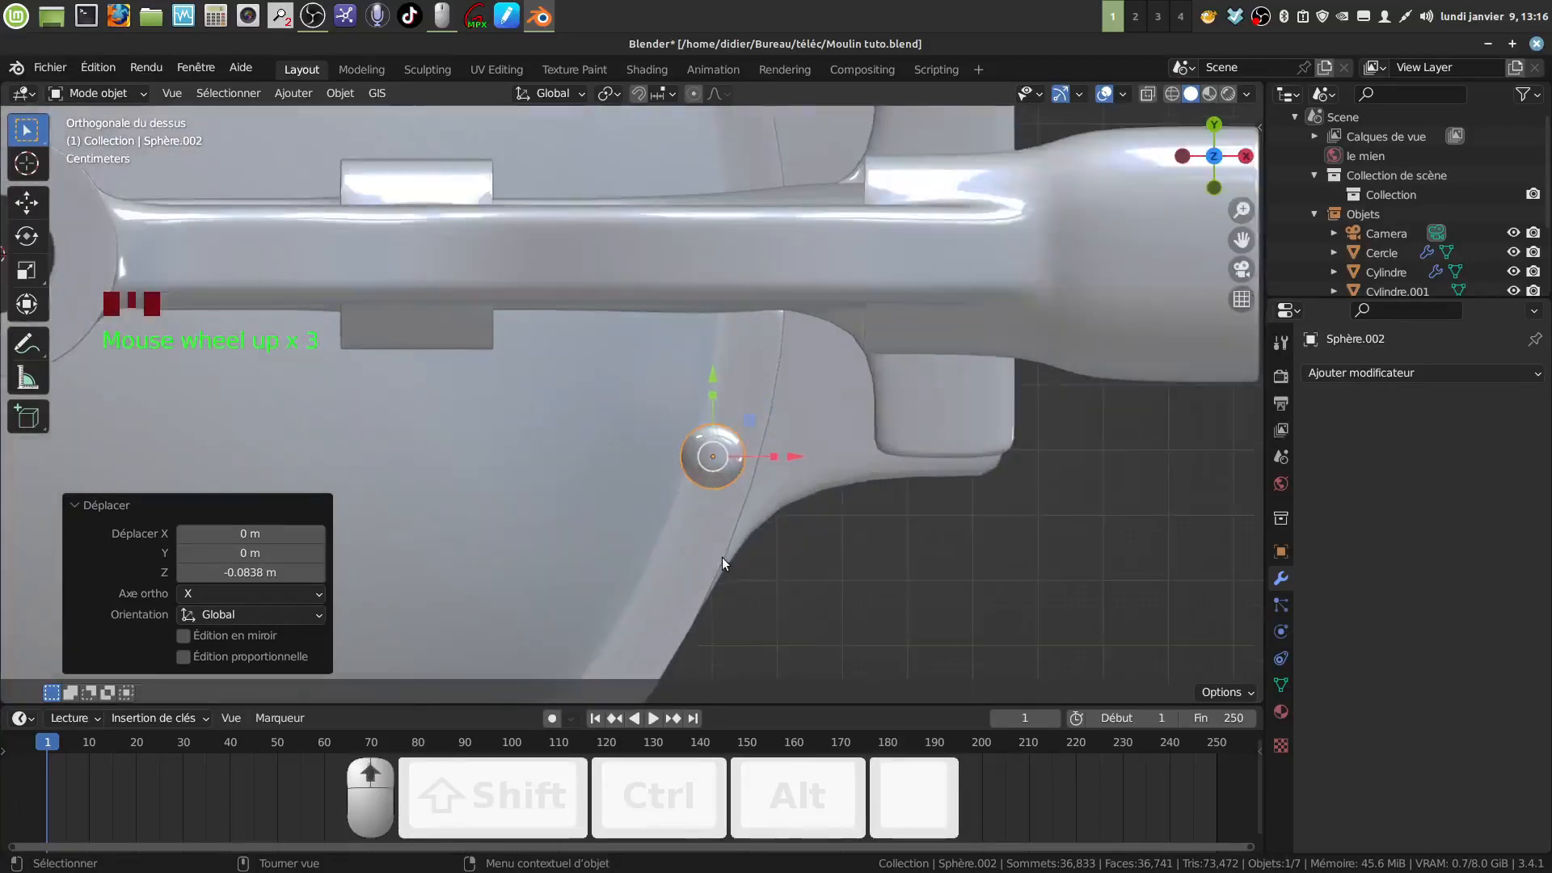
middle_click_drag(721, 556, 716, 528, "shift")
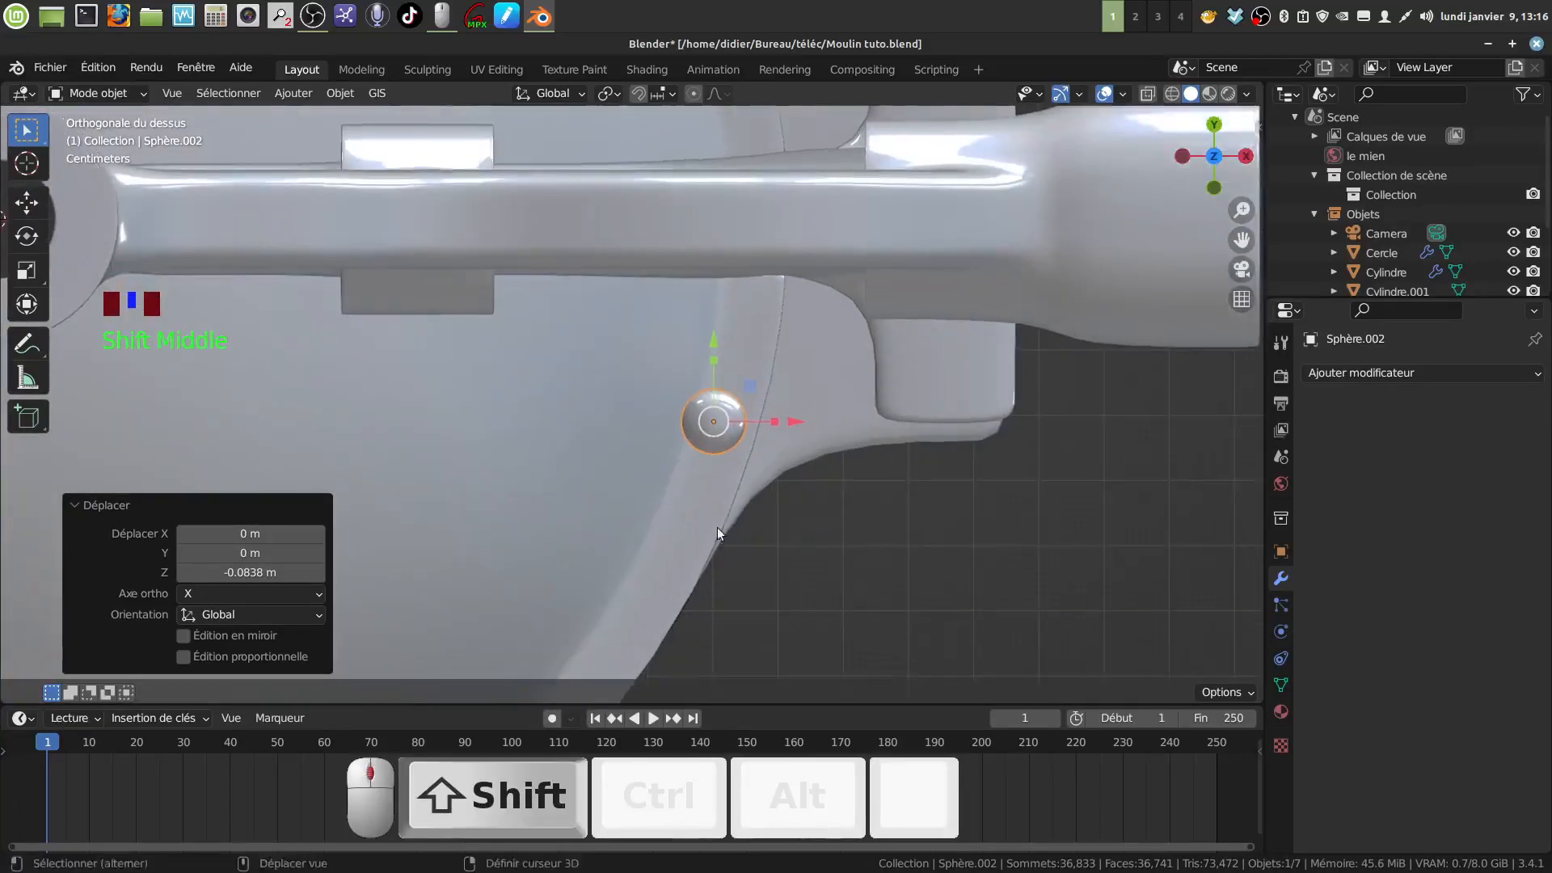
key("g")
left_click(815, 469)
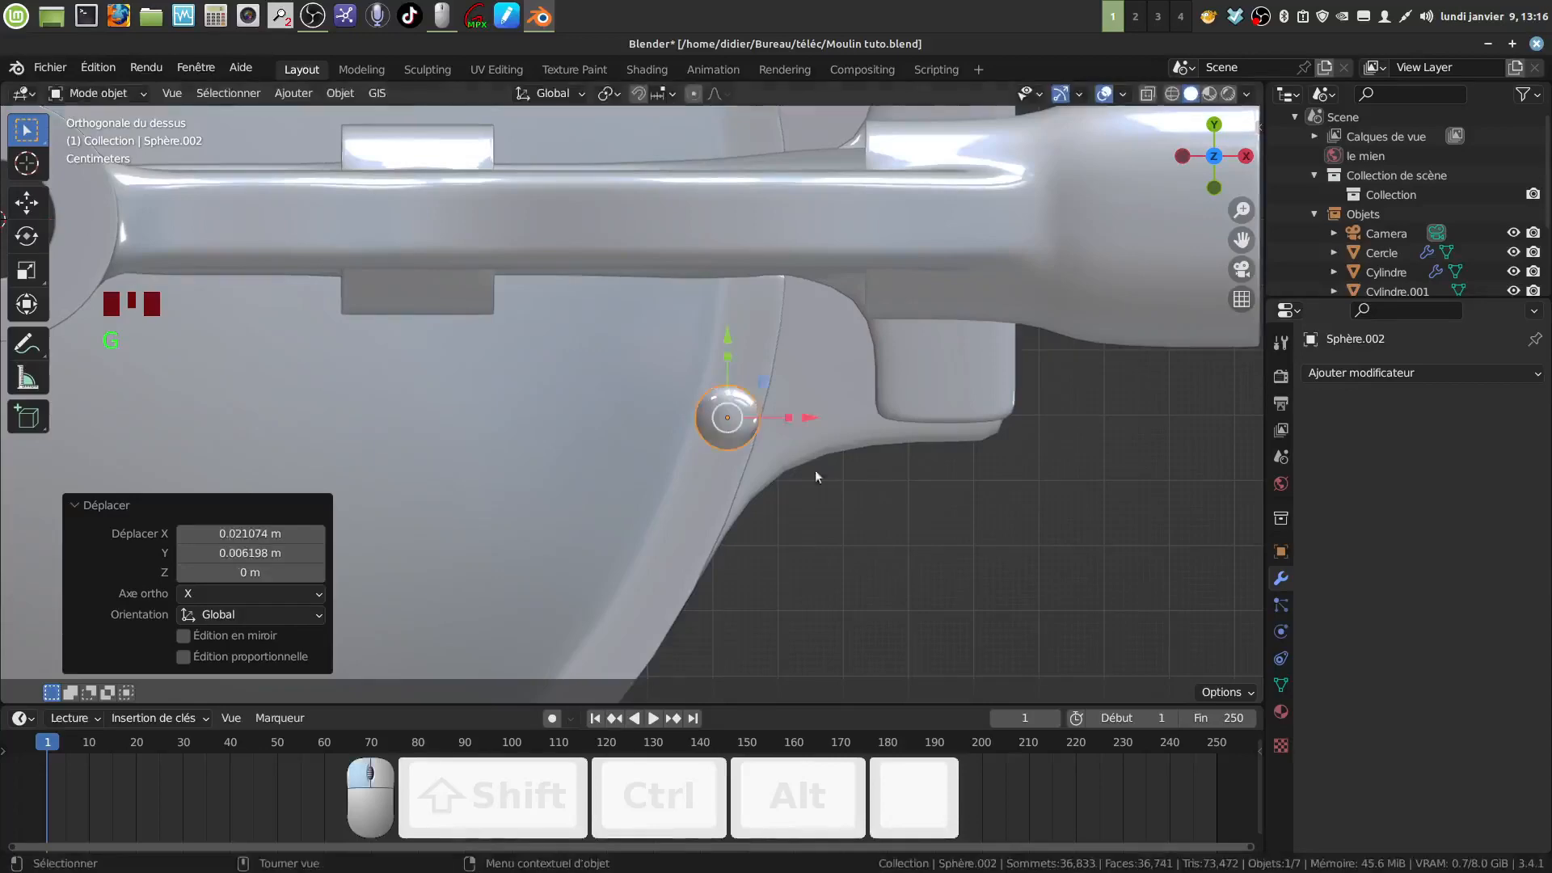
Raise the knob about 0.0016 m along Z so its base sits on the lid's rim, and deselect it
middle_click_drag(773, 461, 717, 334)
scroll(738, 368, "down", 3)
middle_click_drag(746, 400, 789, 367, "shift")
scroll(791, 372, "up", 3)
middle_click_drag(745, 469, 711, 446)
scroll(679, 450, "up", 2)
scroll(673, 453, "up", 4)
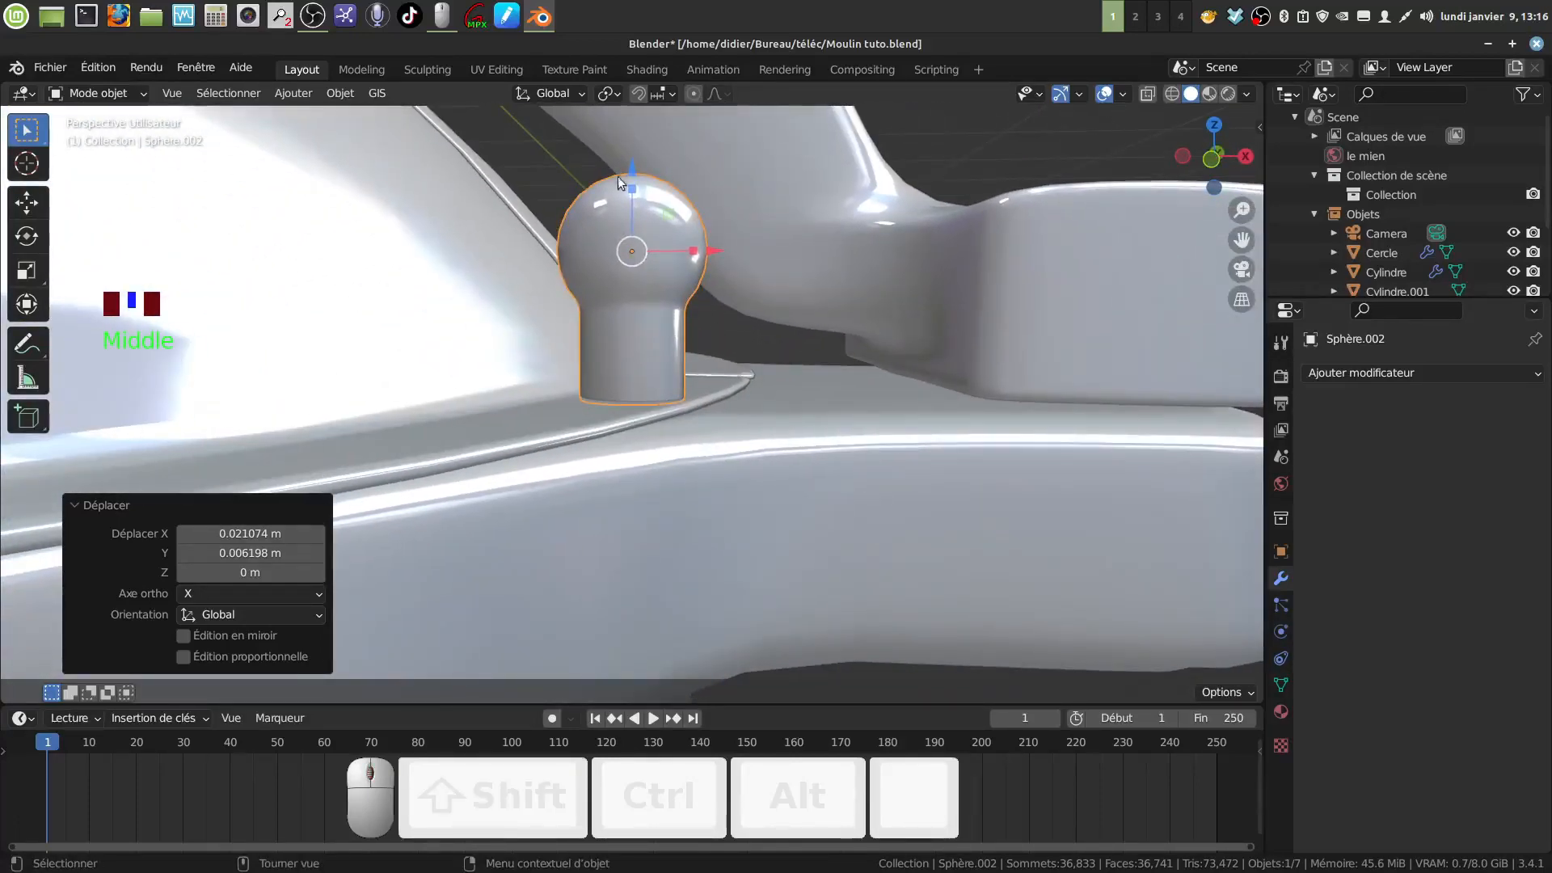
left_click_drag(631, 171, 631, 165)
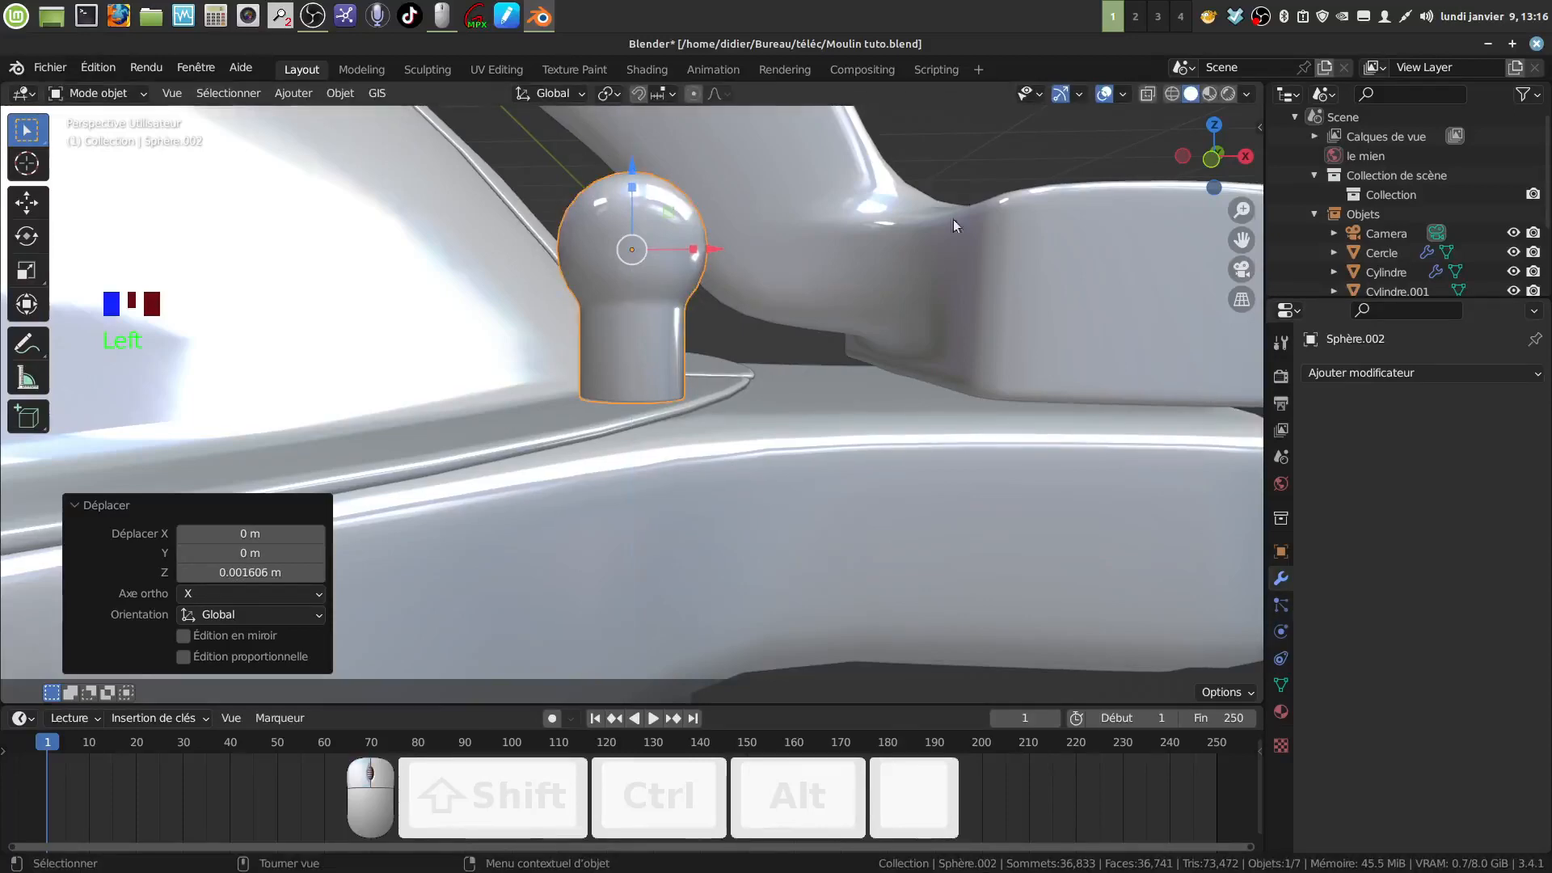
left_click(969, 173)
scroll(714, 365, "down", 4)
middle_click_drag(715, 366, 638, 448)
middle_click_drag(638, 447, 855, 347, "shift")
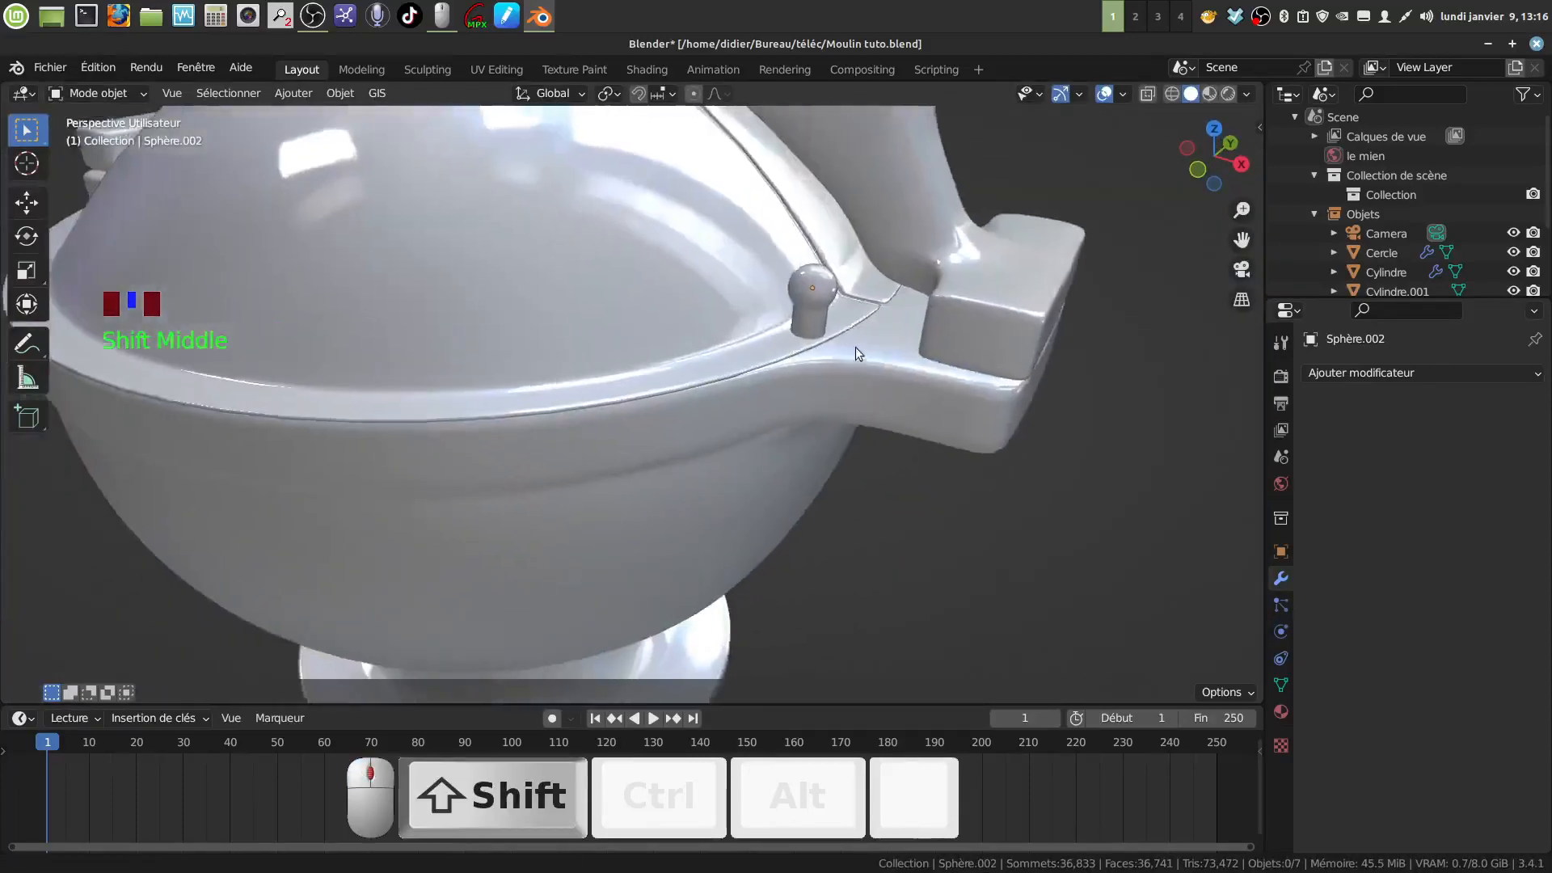
scroll(747, 379, "down", 4)
mouse_move(747, 379)
middle_mouse_down()
mouse_move(715, 387)
mouse_move(735, 434)
mouse_move(768, 397)
middle_mouse_up()
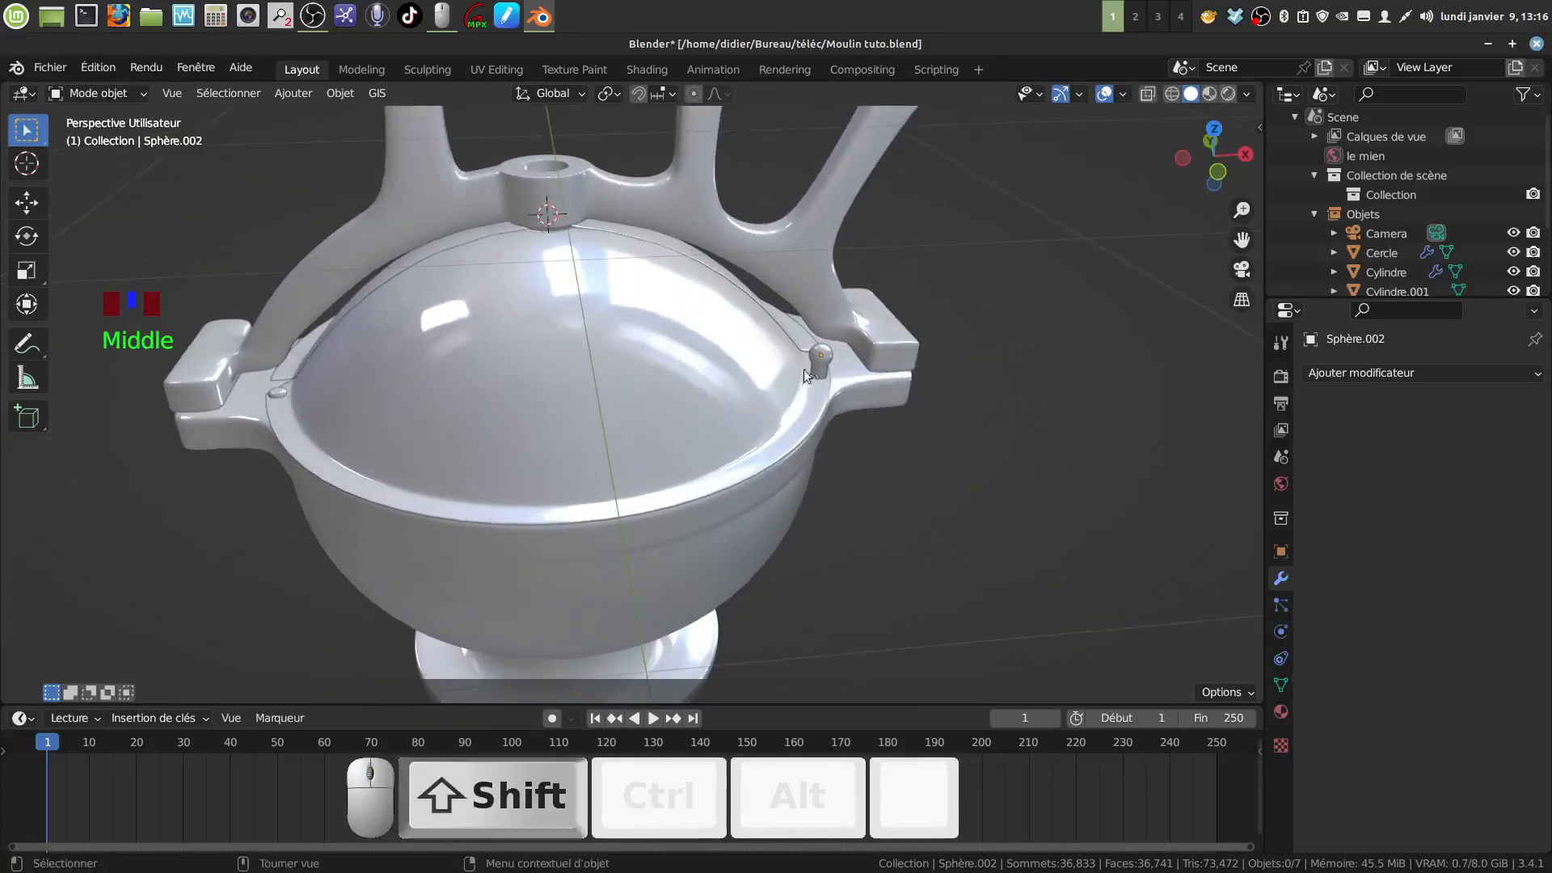
Apply the Subdivision modifier on the front half of the lid
left_click(822, 357)
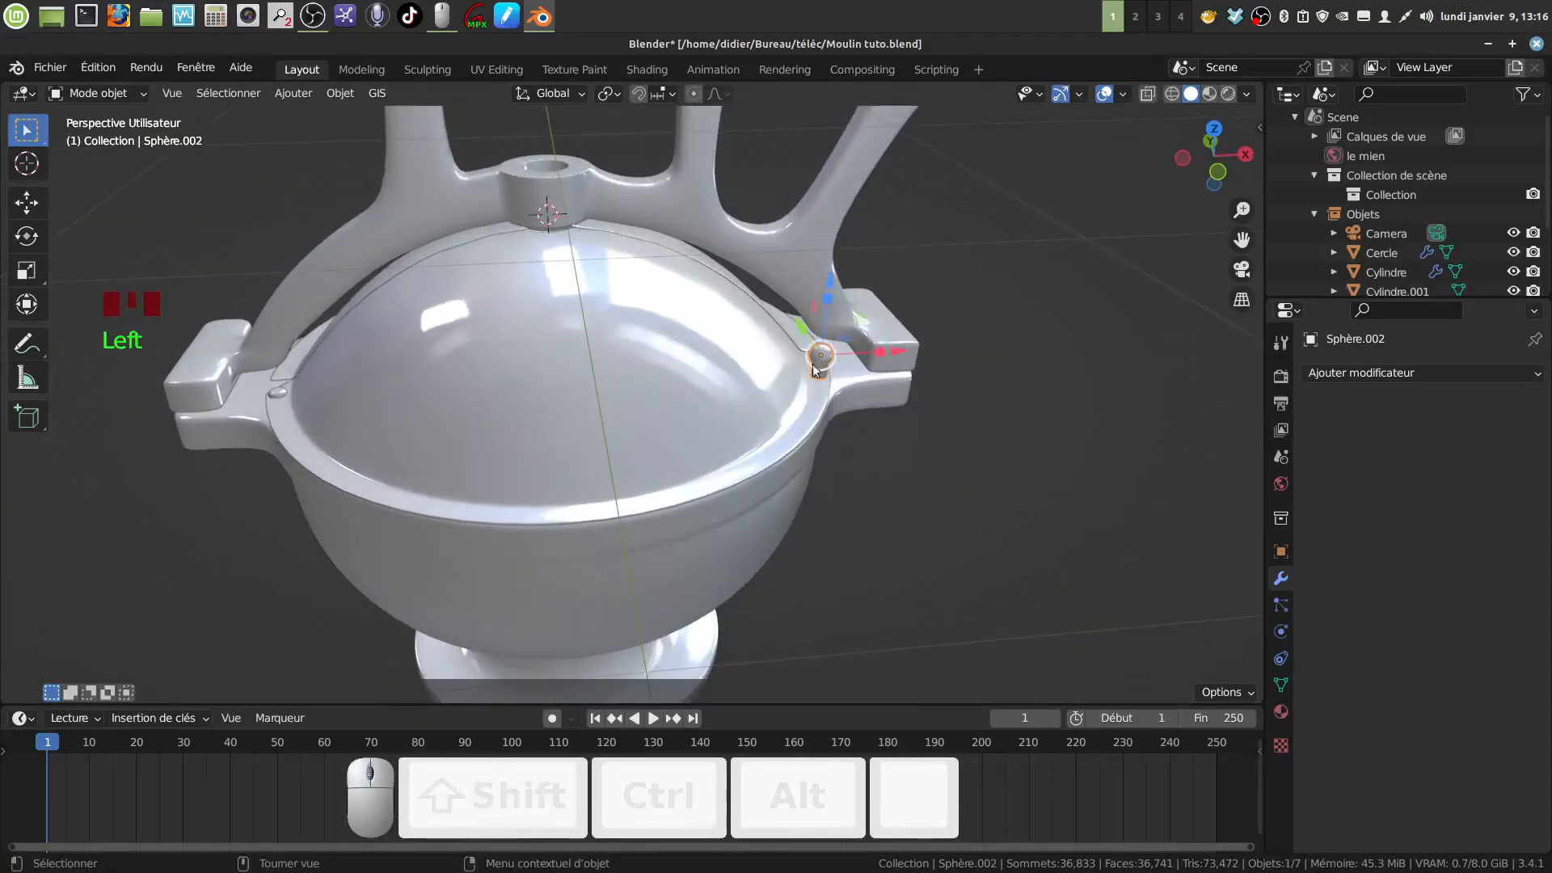
left_click(761, 364)
middle_click_drag(762, 363, 749, 419, "shift")
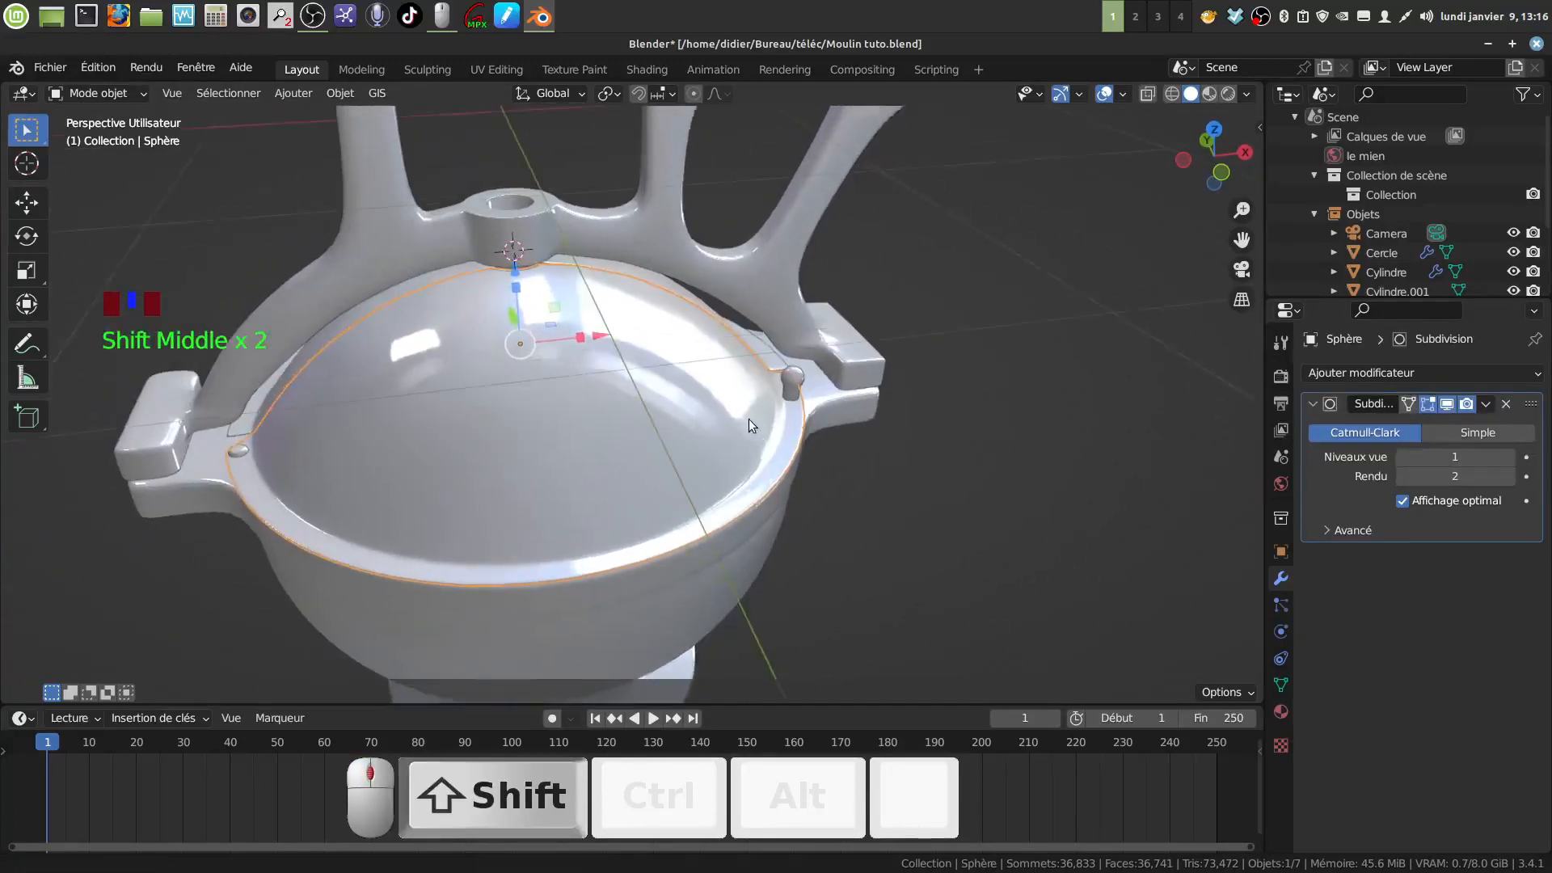
left_click(1485, 404)
left_click(1390, 424)
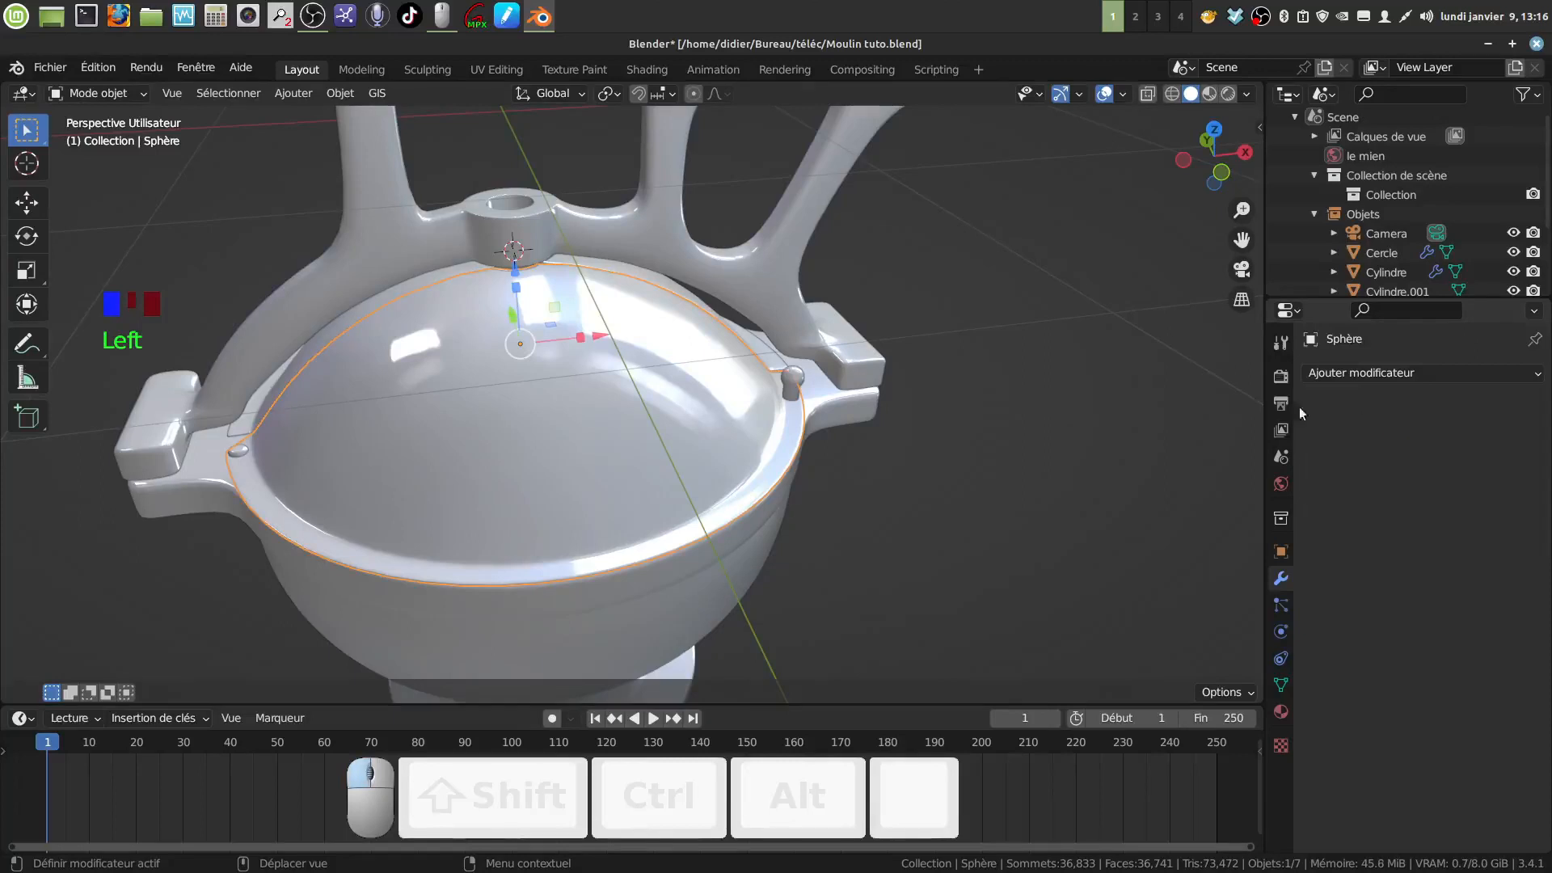
Join the round-headed knob to the front lid half, keeping the lid half as the active object
left_click(800, 385)
left_click(731, 404, "shift")
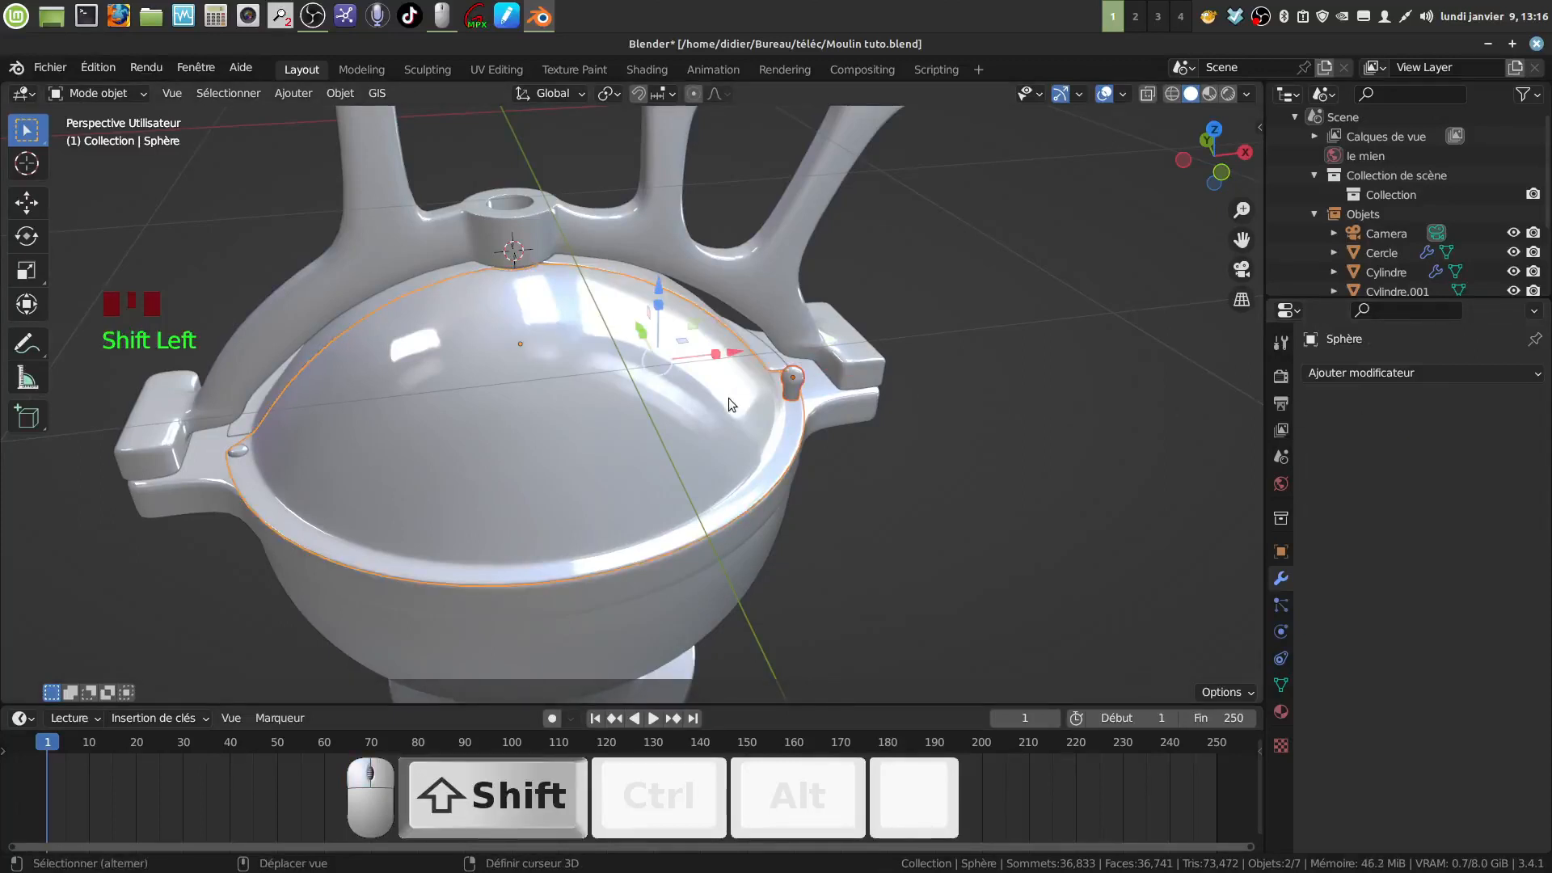
right_click(1050, 463)
left_click(979, 506)
Join the small hollow button to the front lid half, keeping the lid half as the active object
middle_click_drag(978, 506, 328, 430, "shift")
left_click(365, 431)
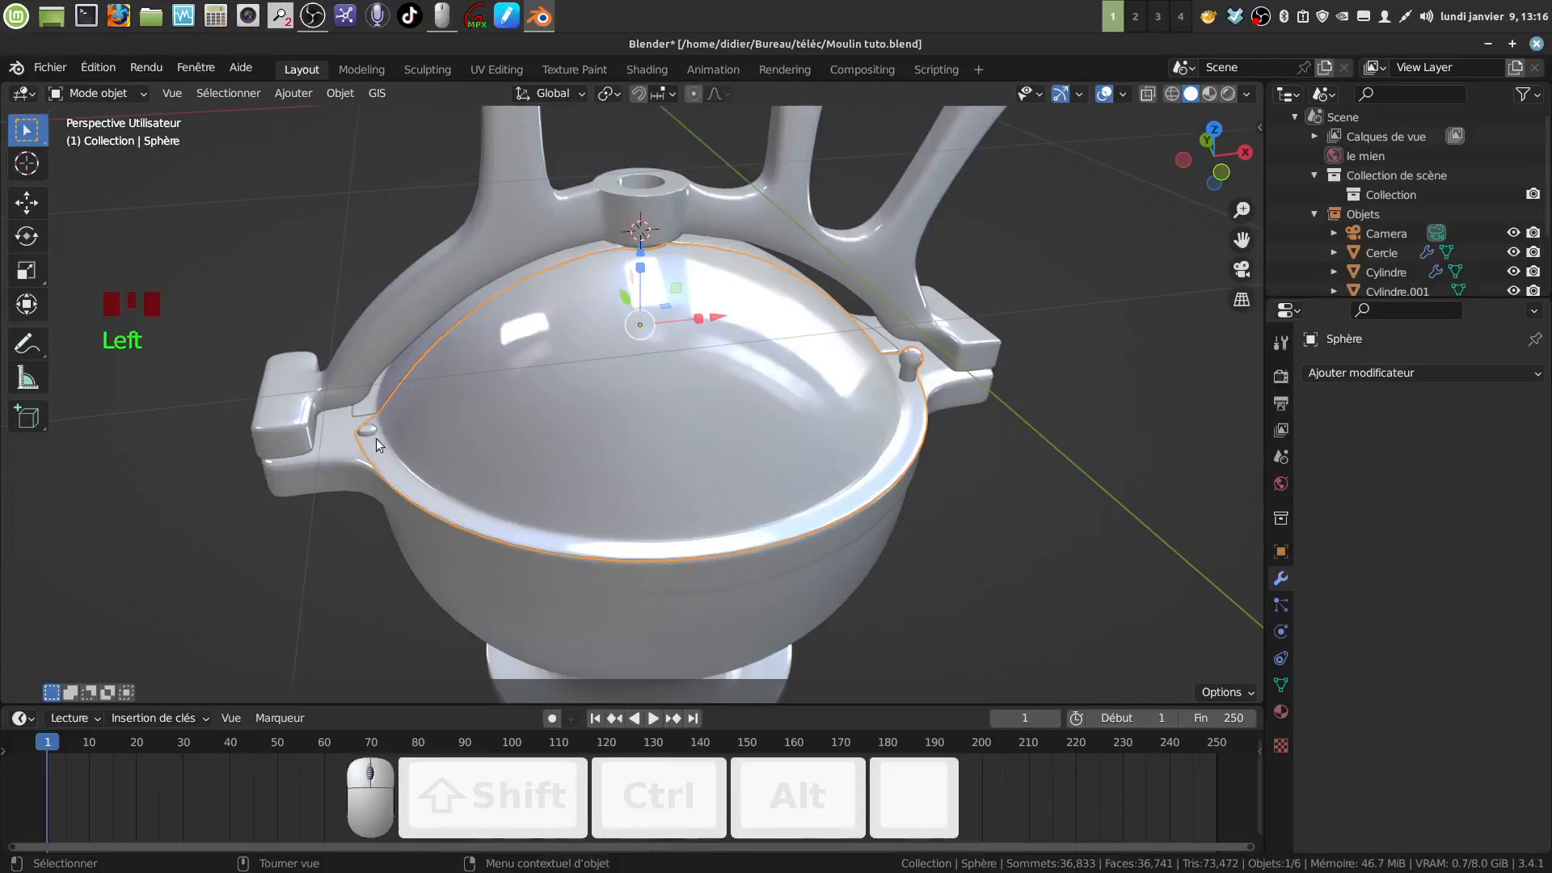
middle_click_drag(594, 427, 828, 338)
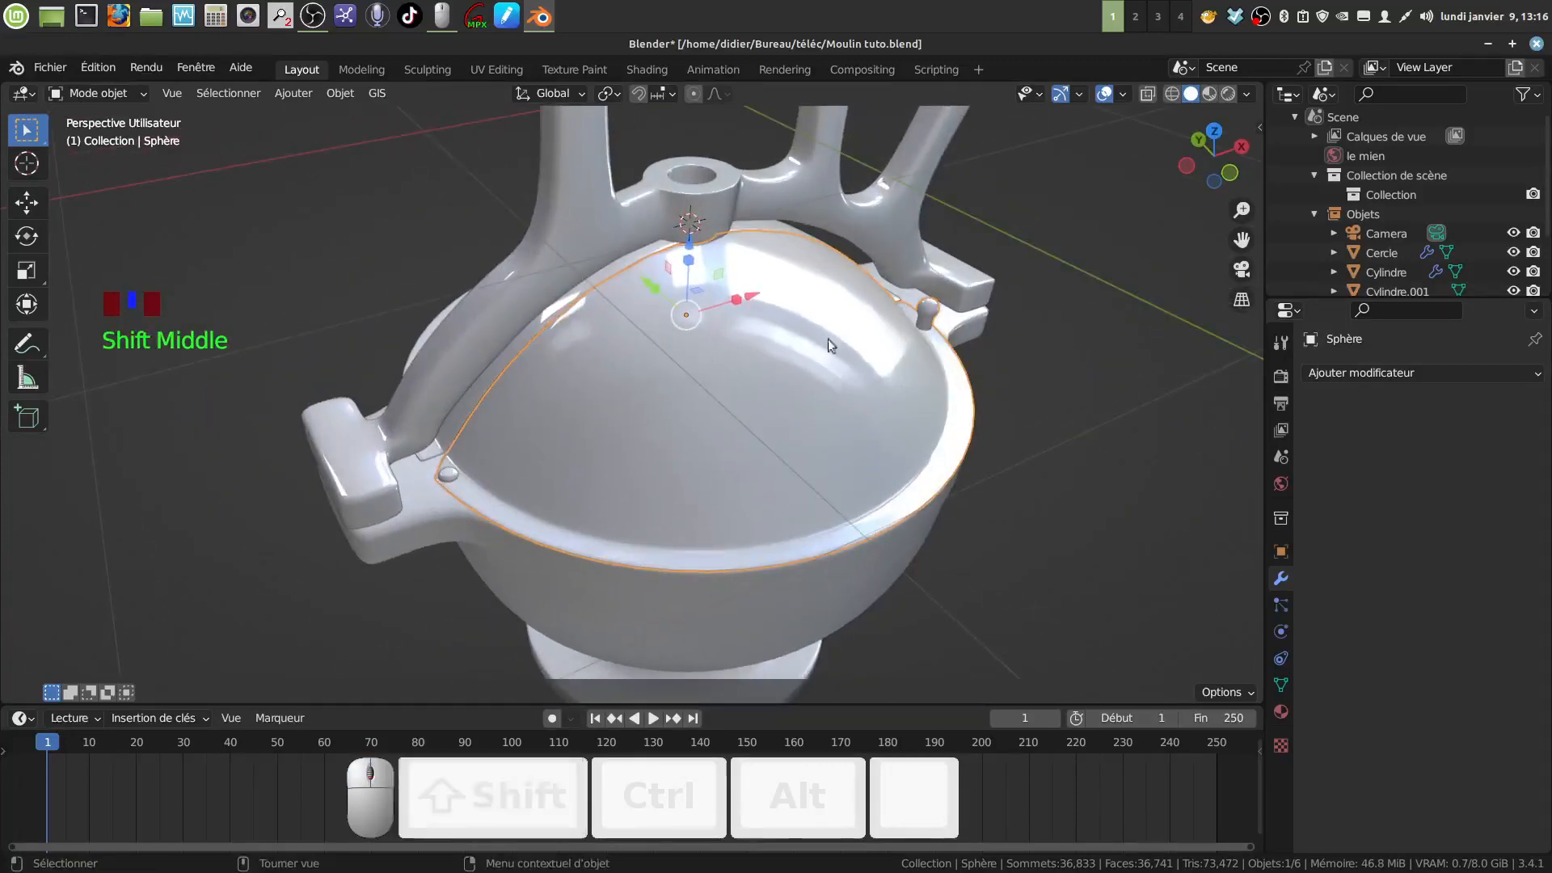
left_click(446, 474)
left_click(603, 449, "shift")
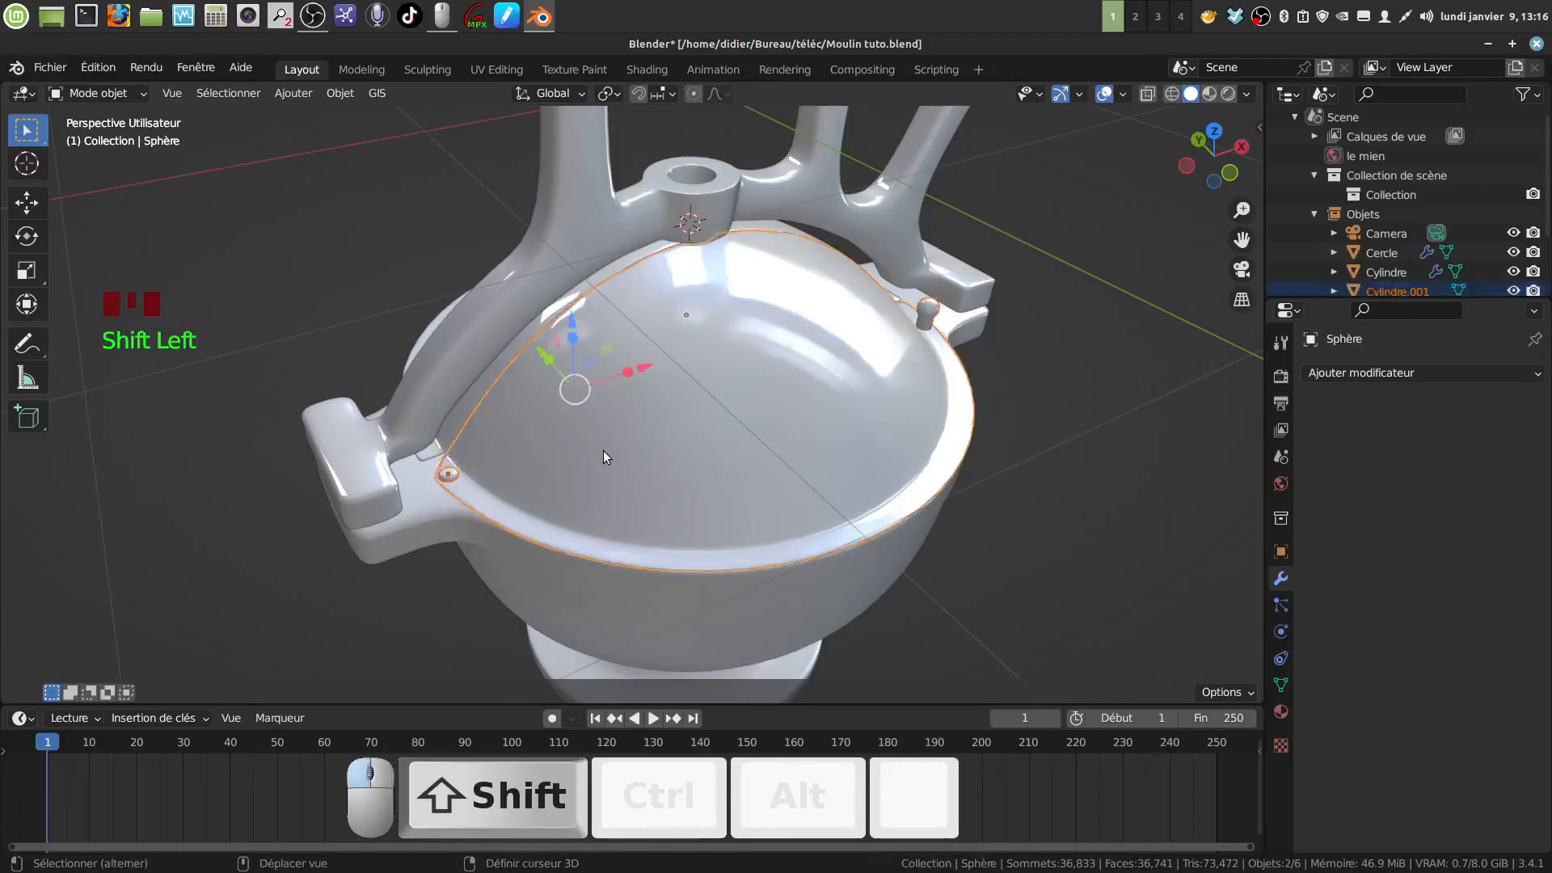
right_click(609, 451)
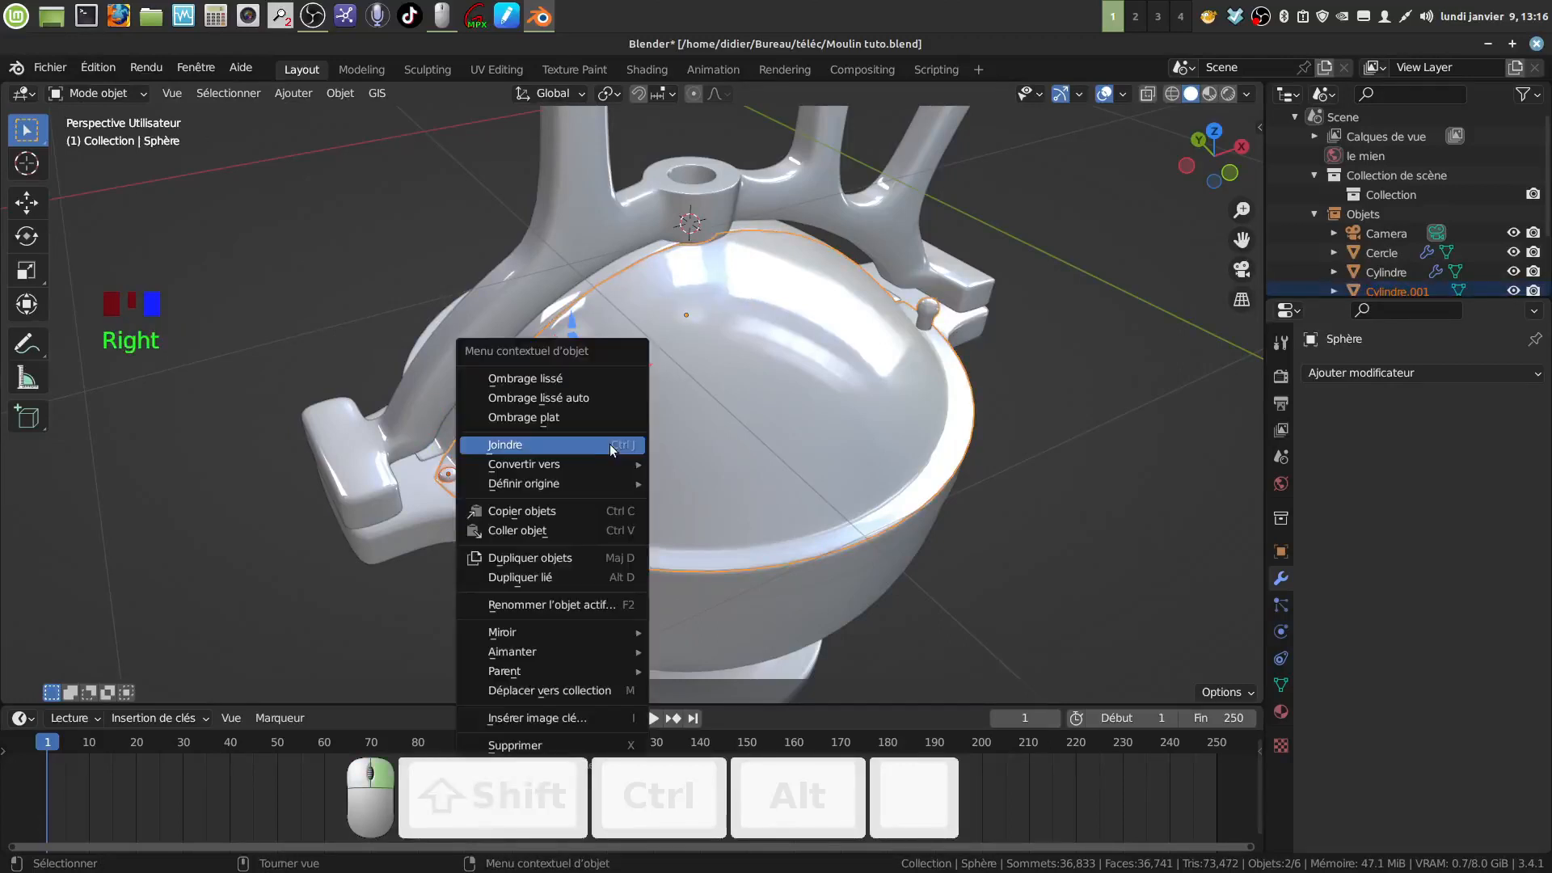
left_click(604, 446)
Apply the Subdivision modifier on the rear half of the lid
middle_click_drag(604, 446, 710, 453)
left_click(477, 461)
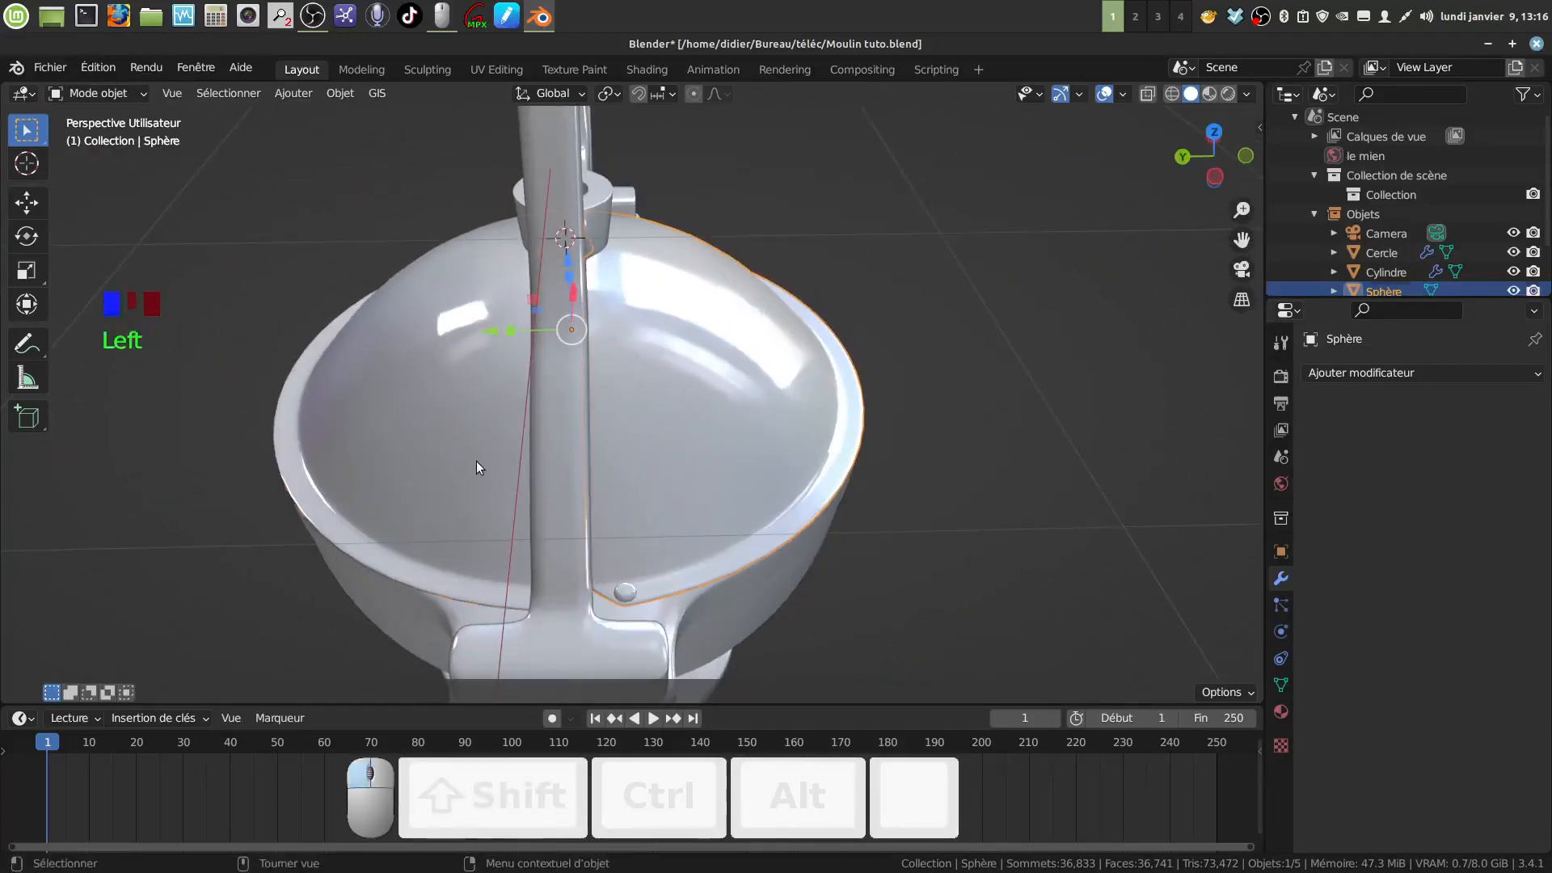
left_click(1488, 404)
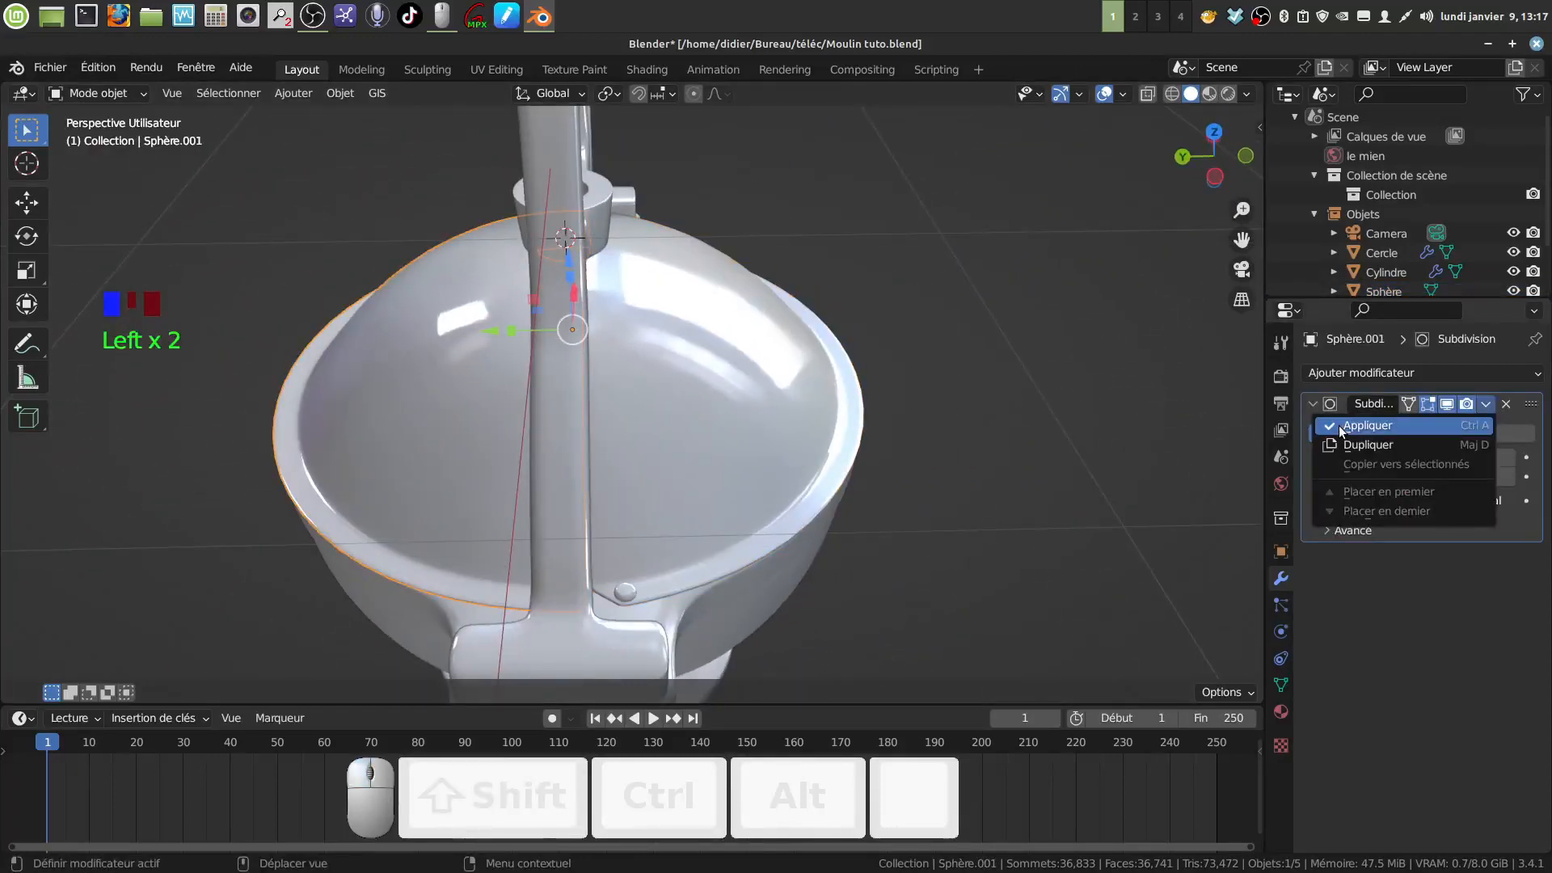
left_click(1375, 425)
Examine the meshes of the two lid halves in Edit Mode, and deselect everything
middle_click_drag(710, 481, 553, 557)
key("Tab")
key("Tab")
scroll(555, 555, "down", 3)
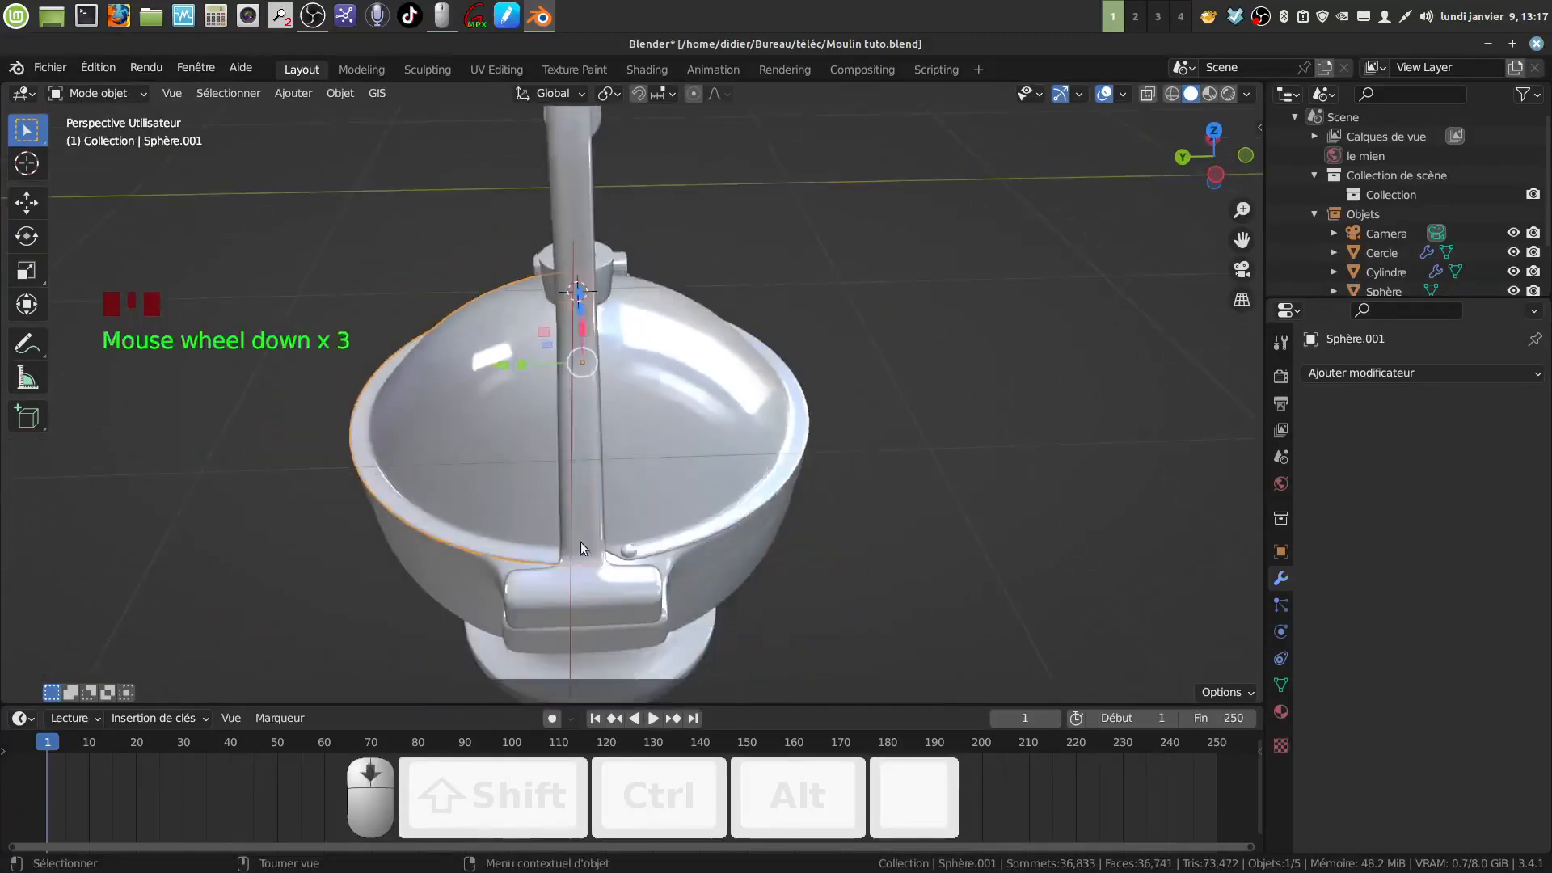
left_click(681, 503)
key("Tab")
key("Tab")
middle_click_drag(681, 503, 822, 544)
key("Tab")
key("Tab")
left_click(905, 549)
Set the front lid half's origin to the button's top face using Origin to Selected V/F/E, and return to Object Mode
scroll(689, 531, "up", 3)
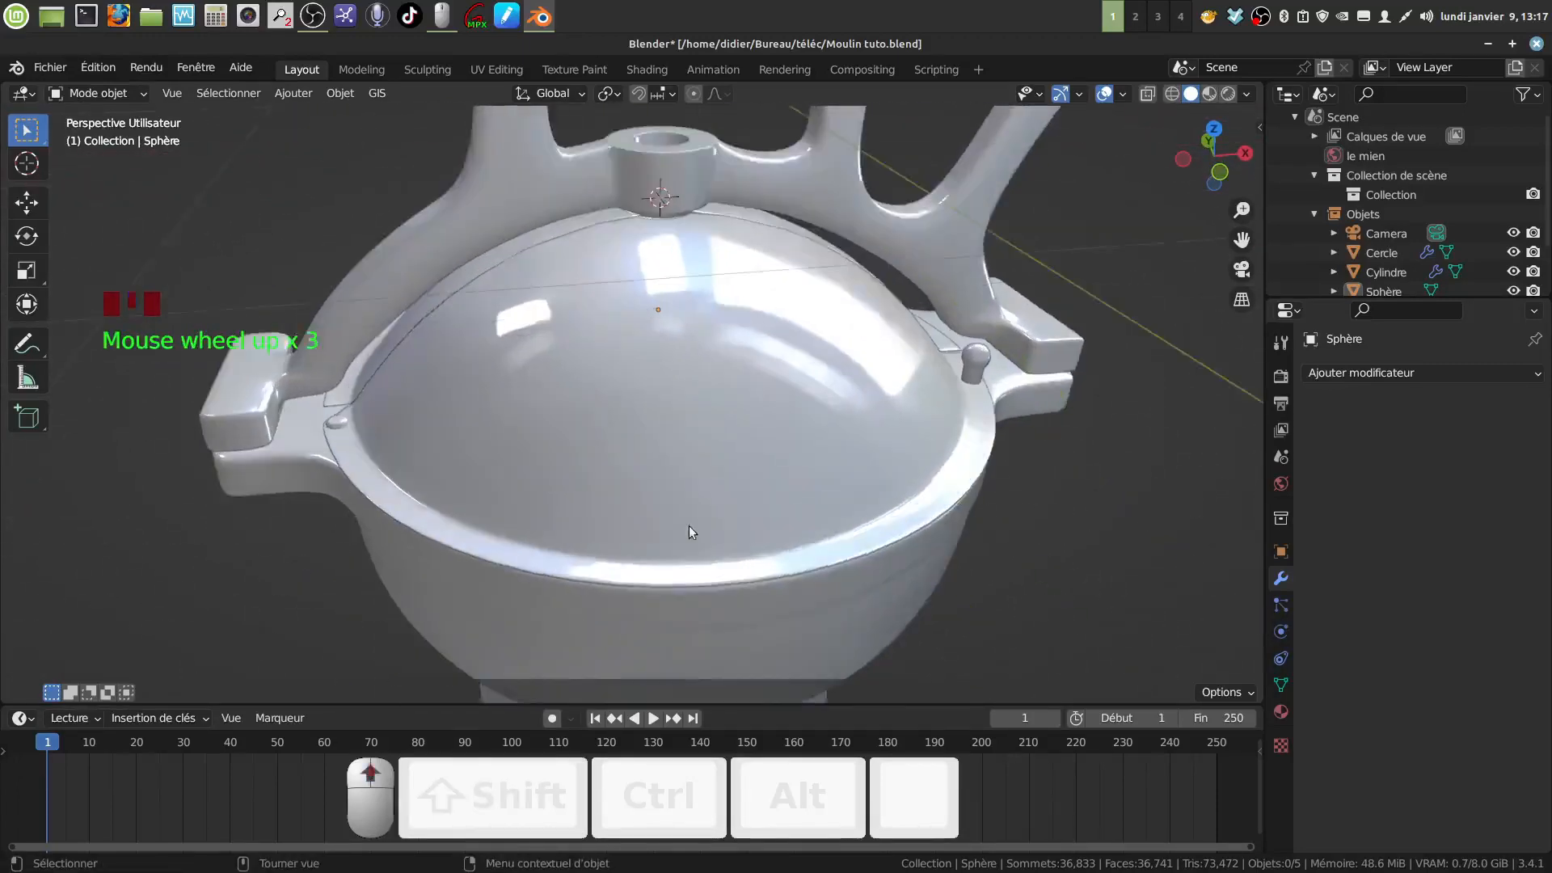
middle_click_drag(688, 531, 702, 461, "shift")
left_click(478, 496)
key("Tab")
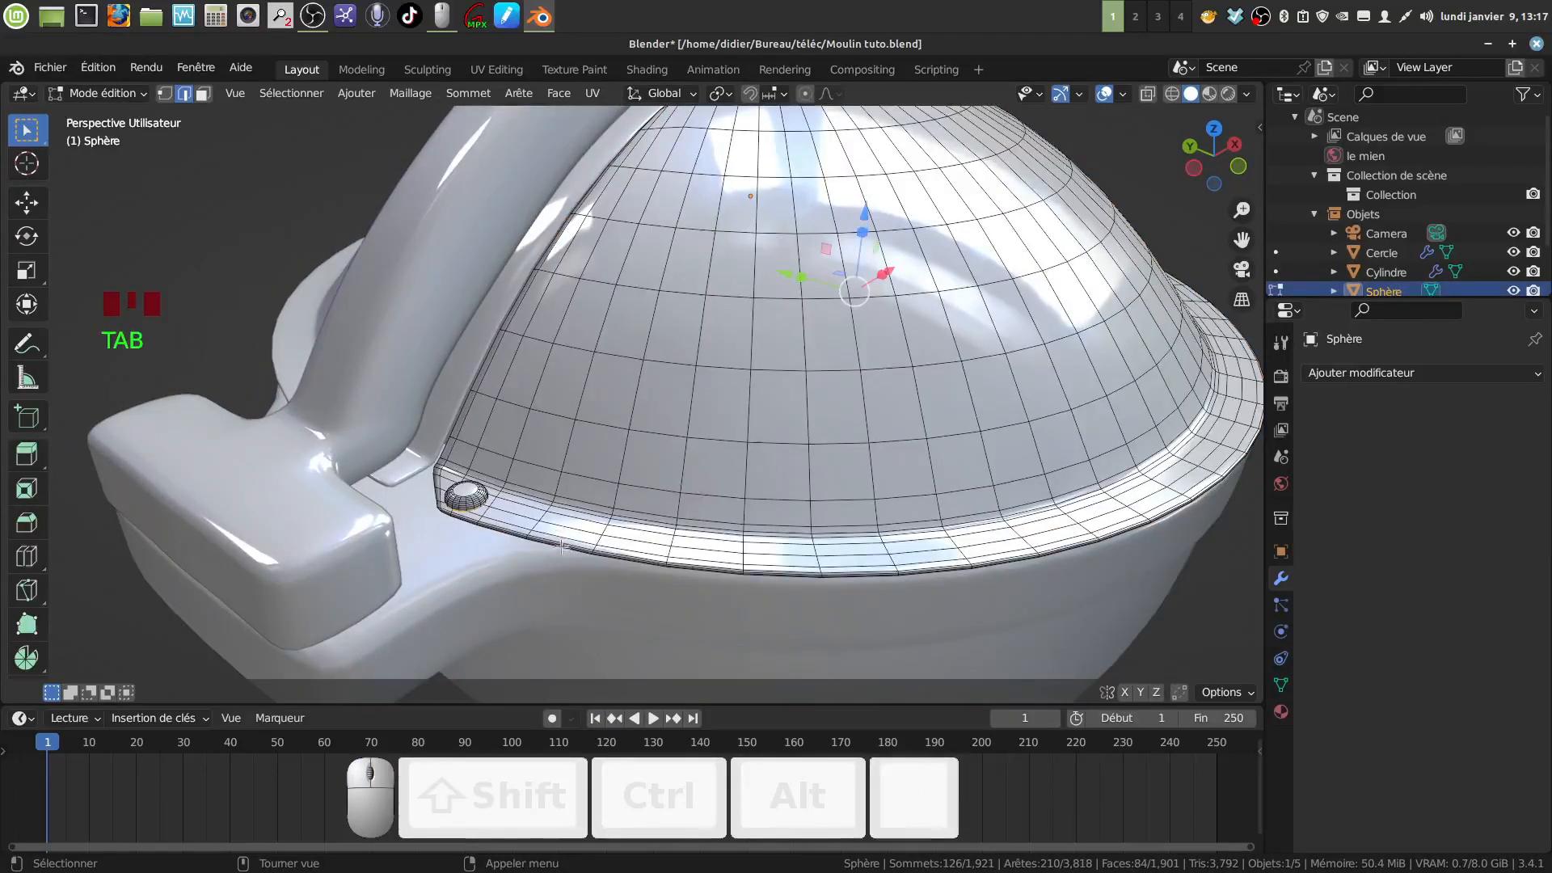
middle_click_drag(561, 547, 485, 485, "shift")
scroll(485, 486, "up", 2)
left_click(447, 456)
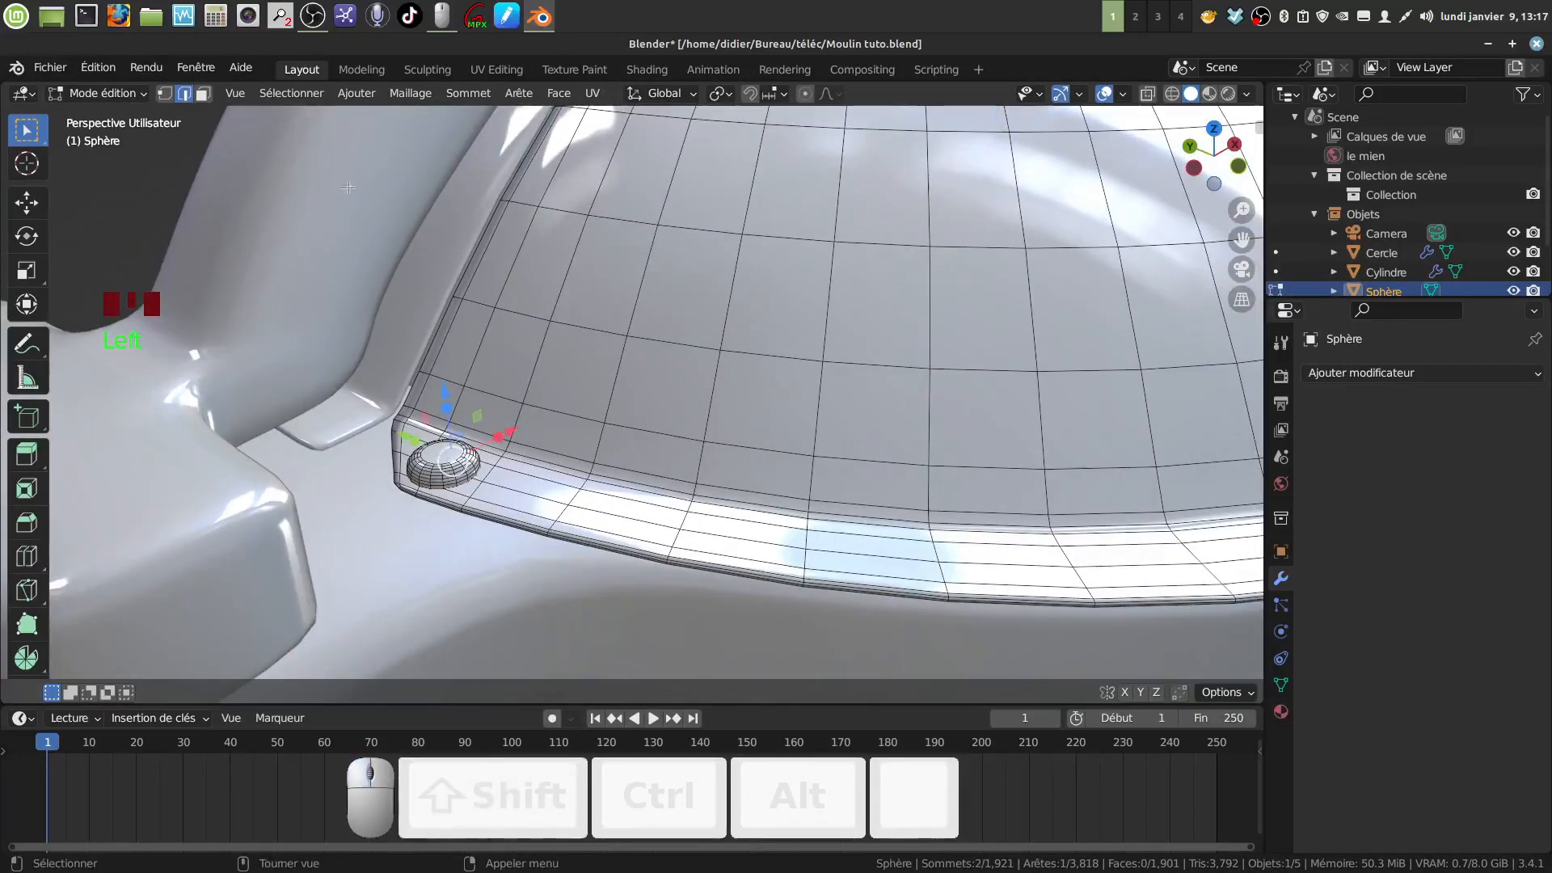
key("a")
left_click(202, 94)
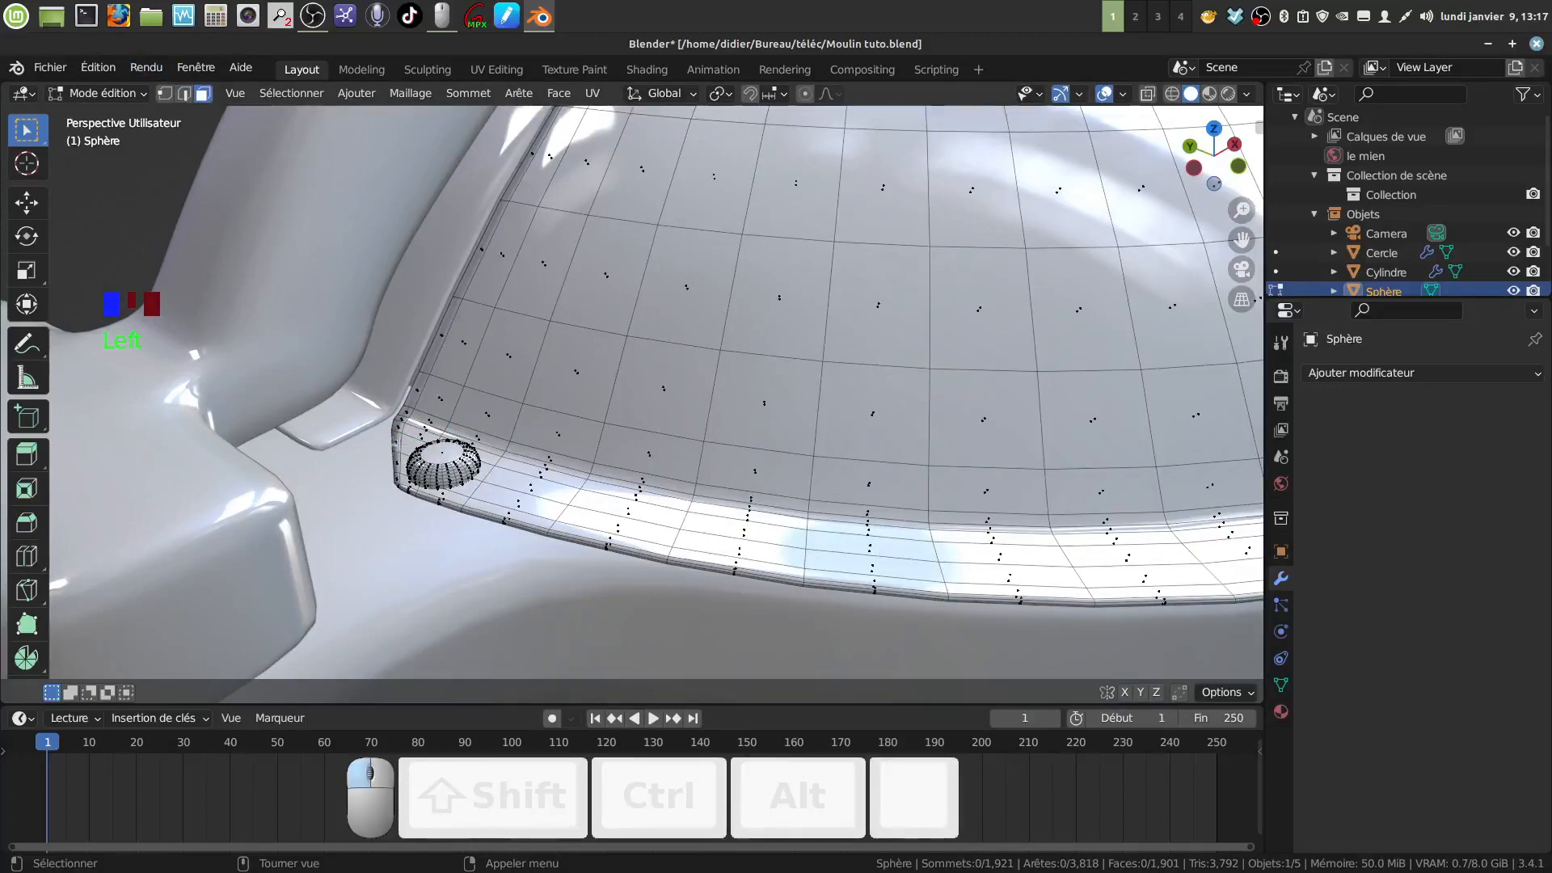
left_click(447, 451)
scroll(447, 450, "down", 2)
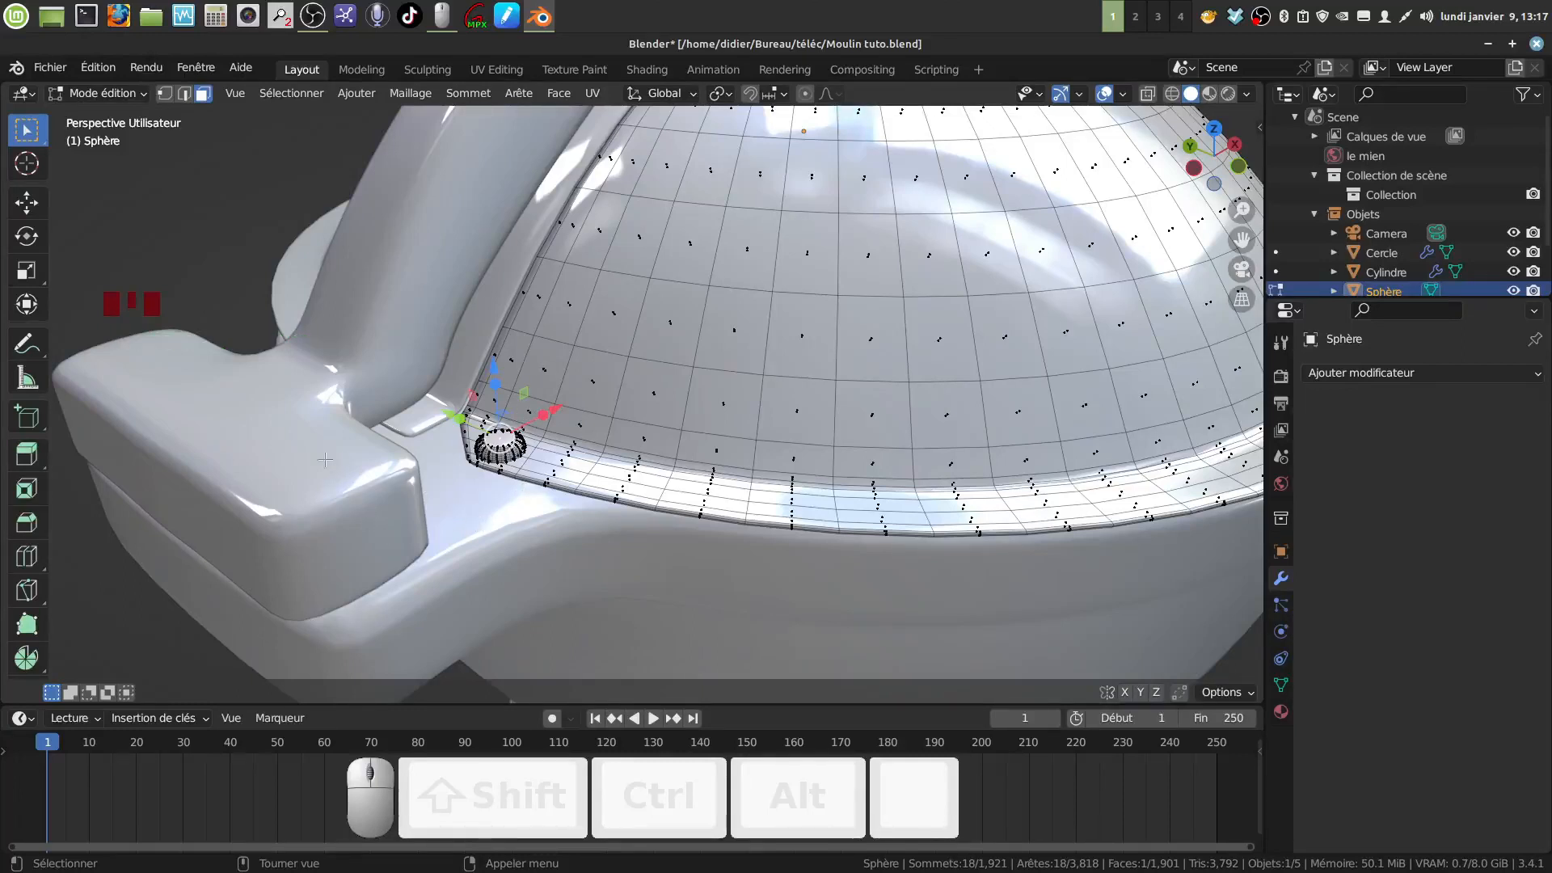
key("q")
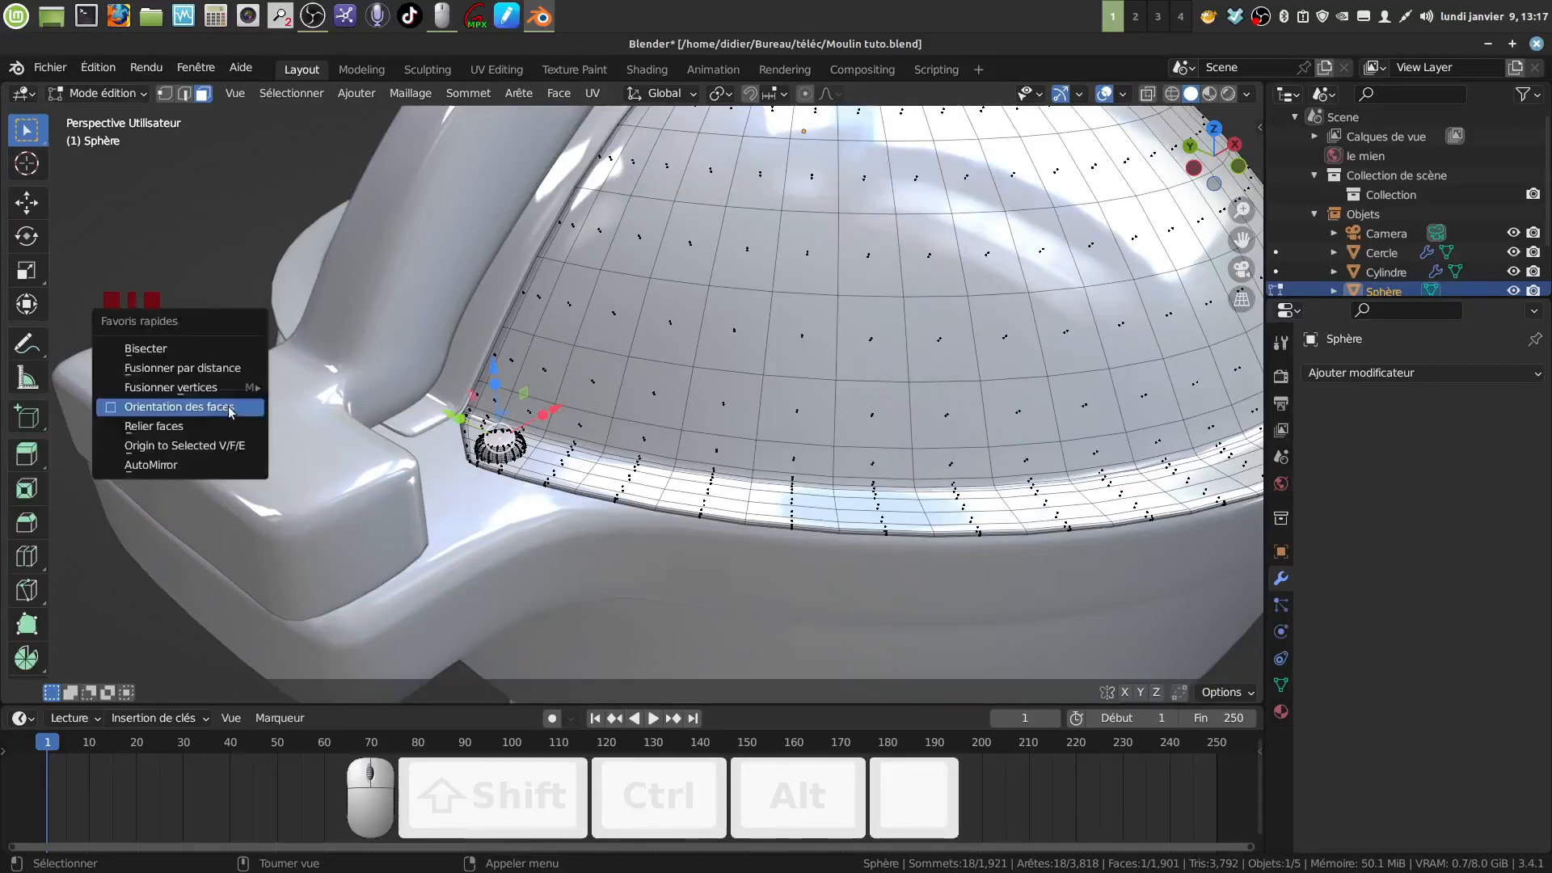
left_click(217, 450)
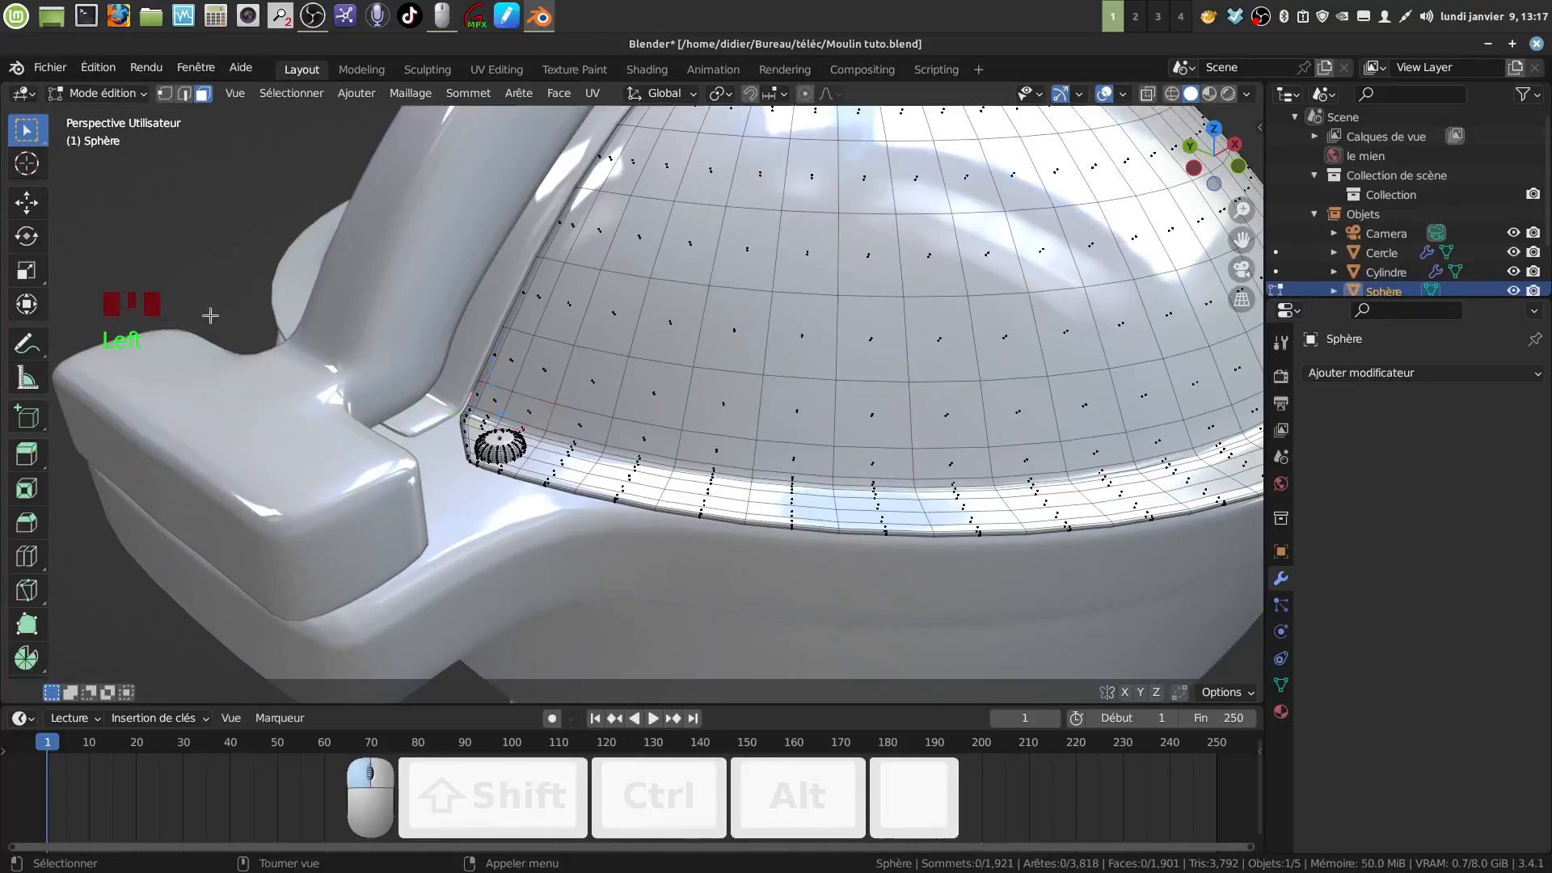
key("Tab")
Test the front lid half's new pivot by rotating it about the Z axis, and cancel the rotation
scroll(836, 428, "down", 5)
middle_click_drag(836, 427, 599, 396)
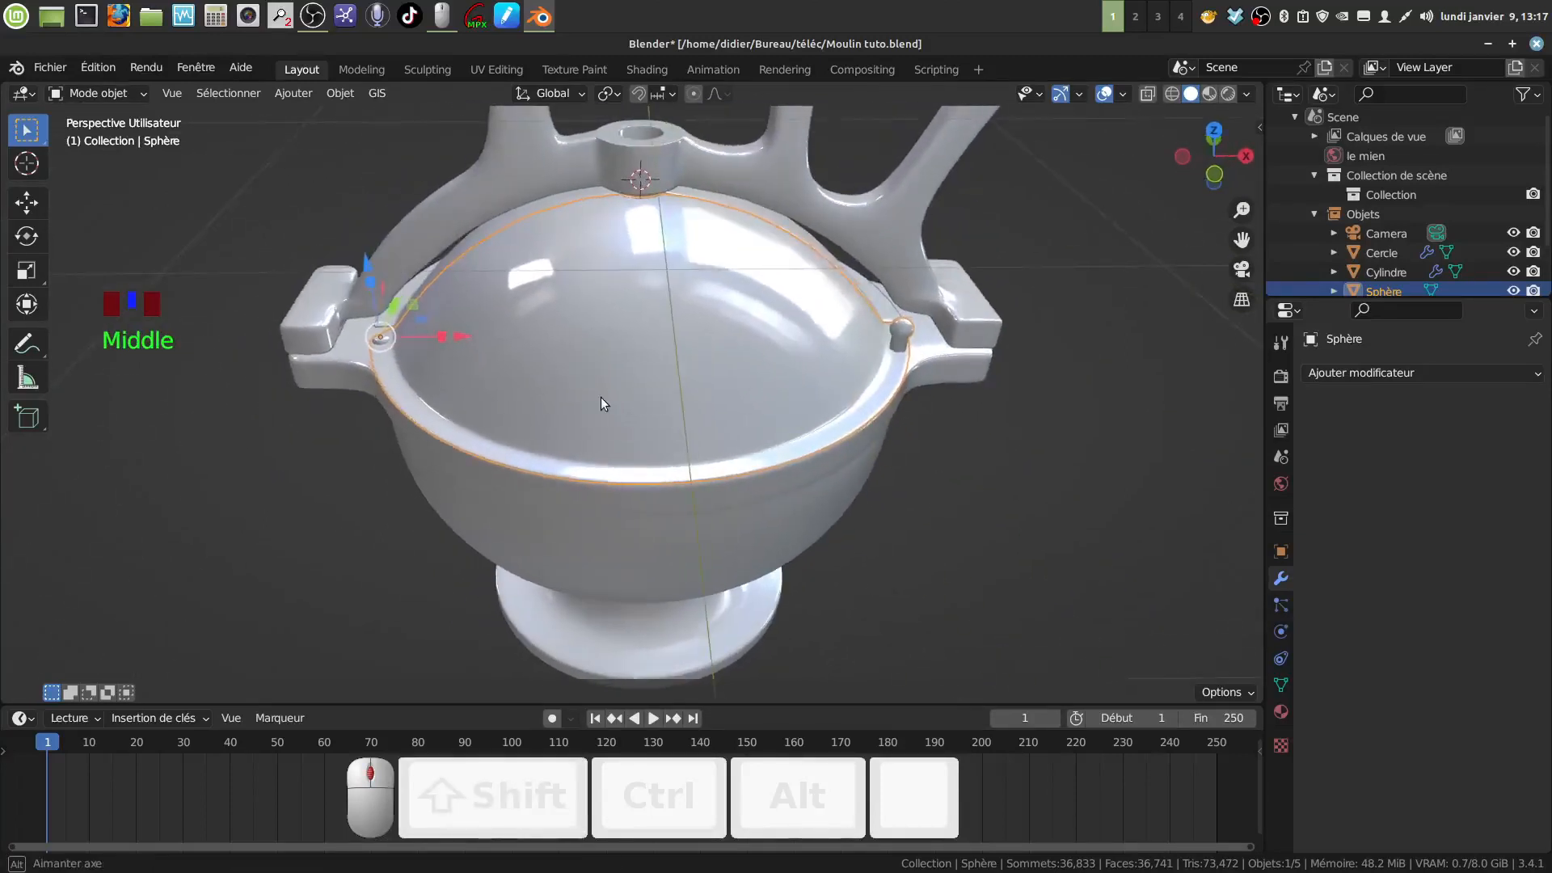
key("r")
key("z")
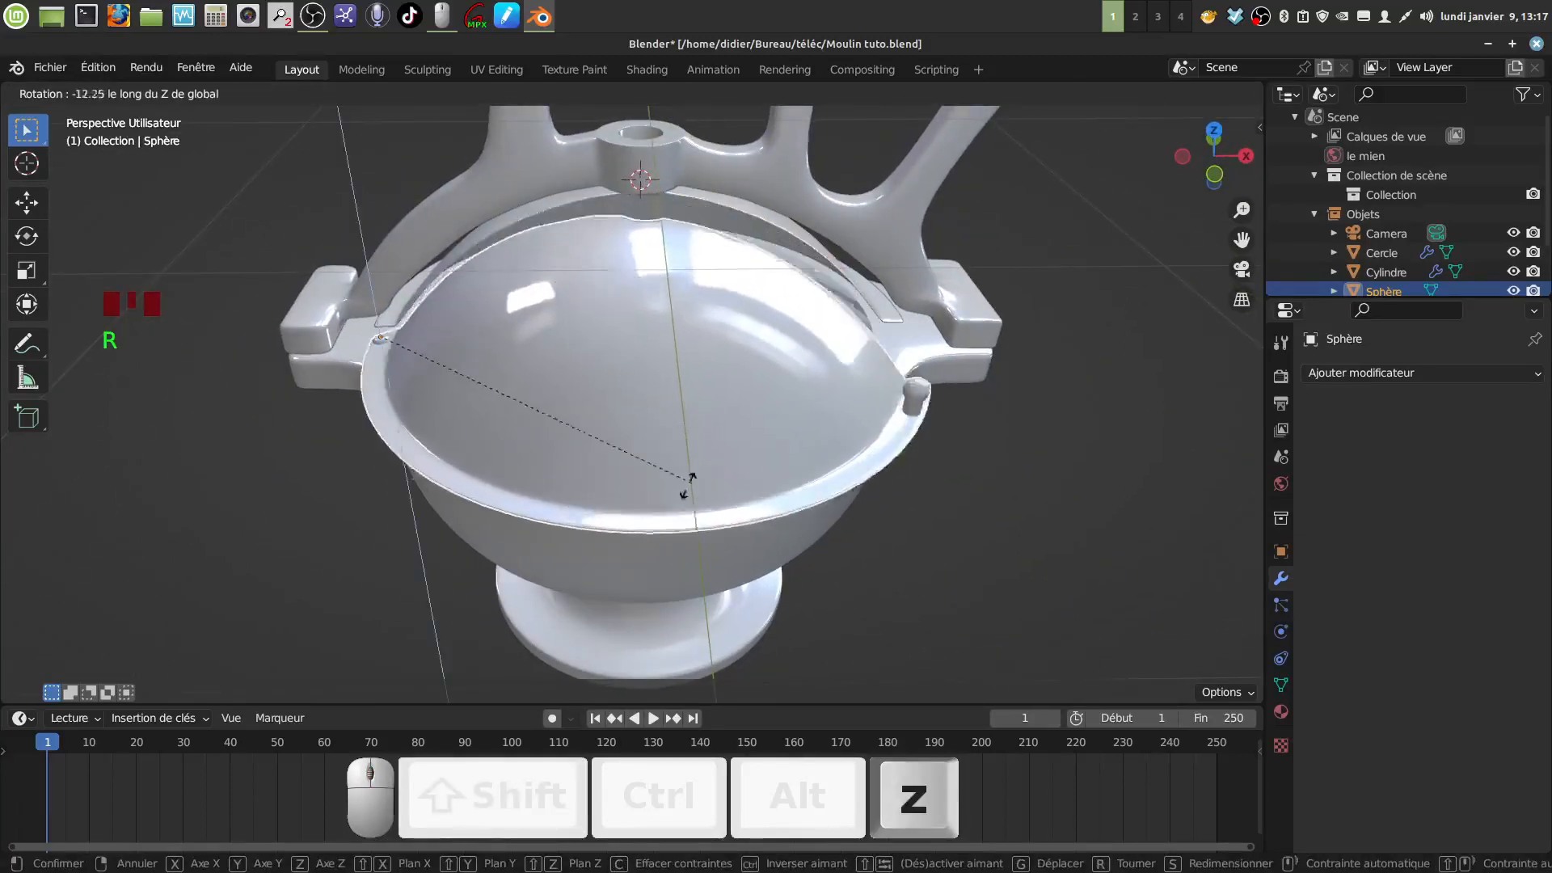
left_click(435, 546)
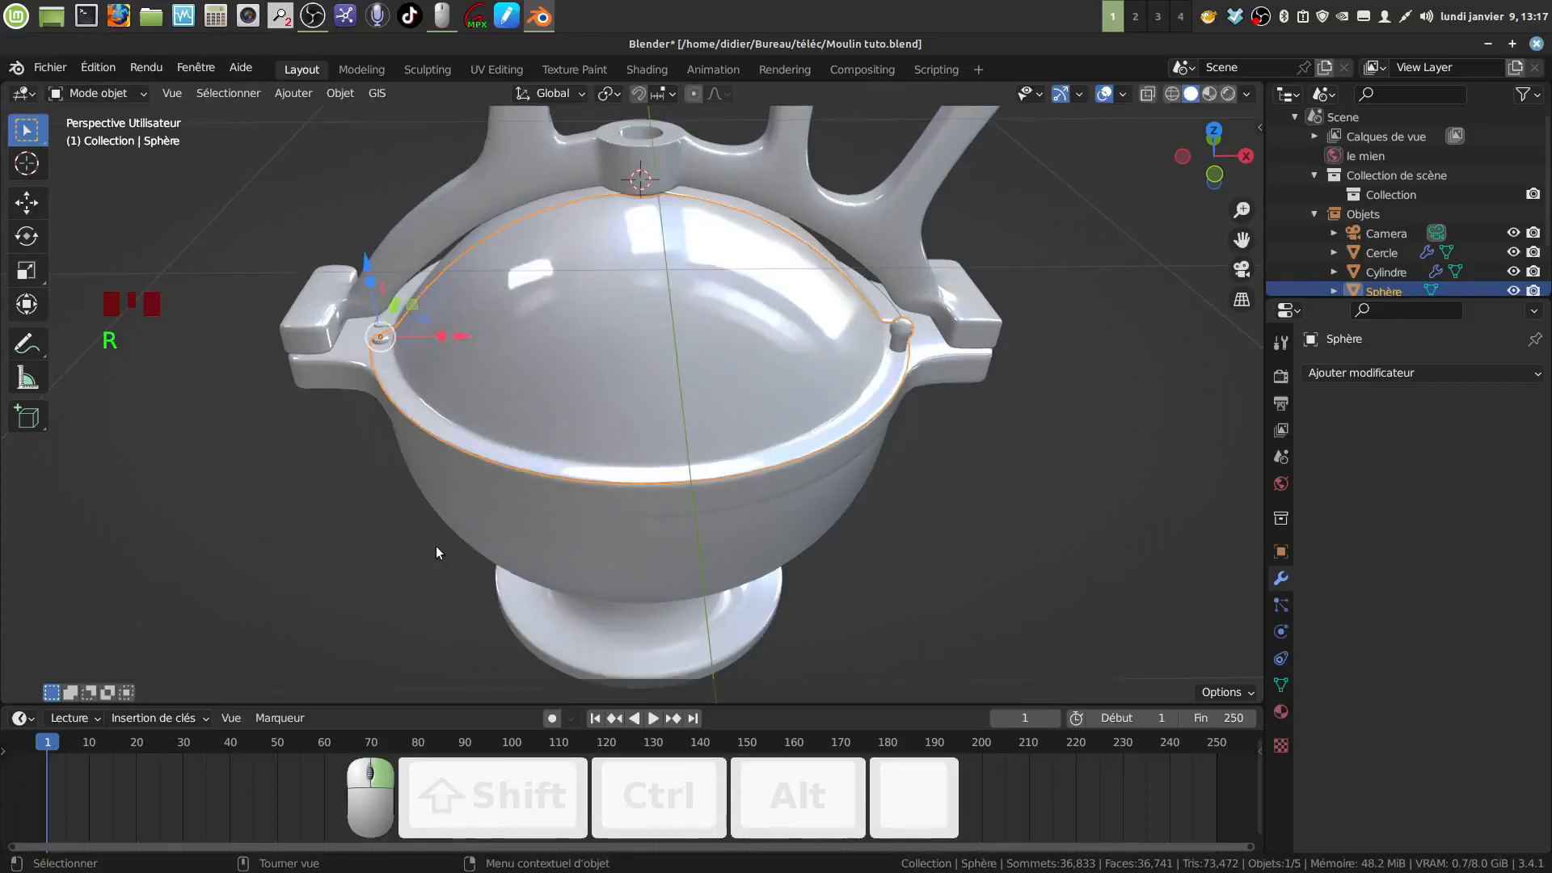
Deselect everything and save the file Moulin tuto.blend
middle_click_drag(434, 546, 797, 477)
key("a")
scroll(938, 495, "down", 3)
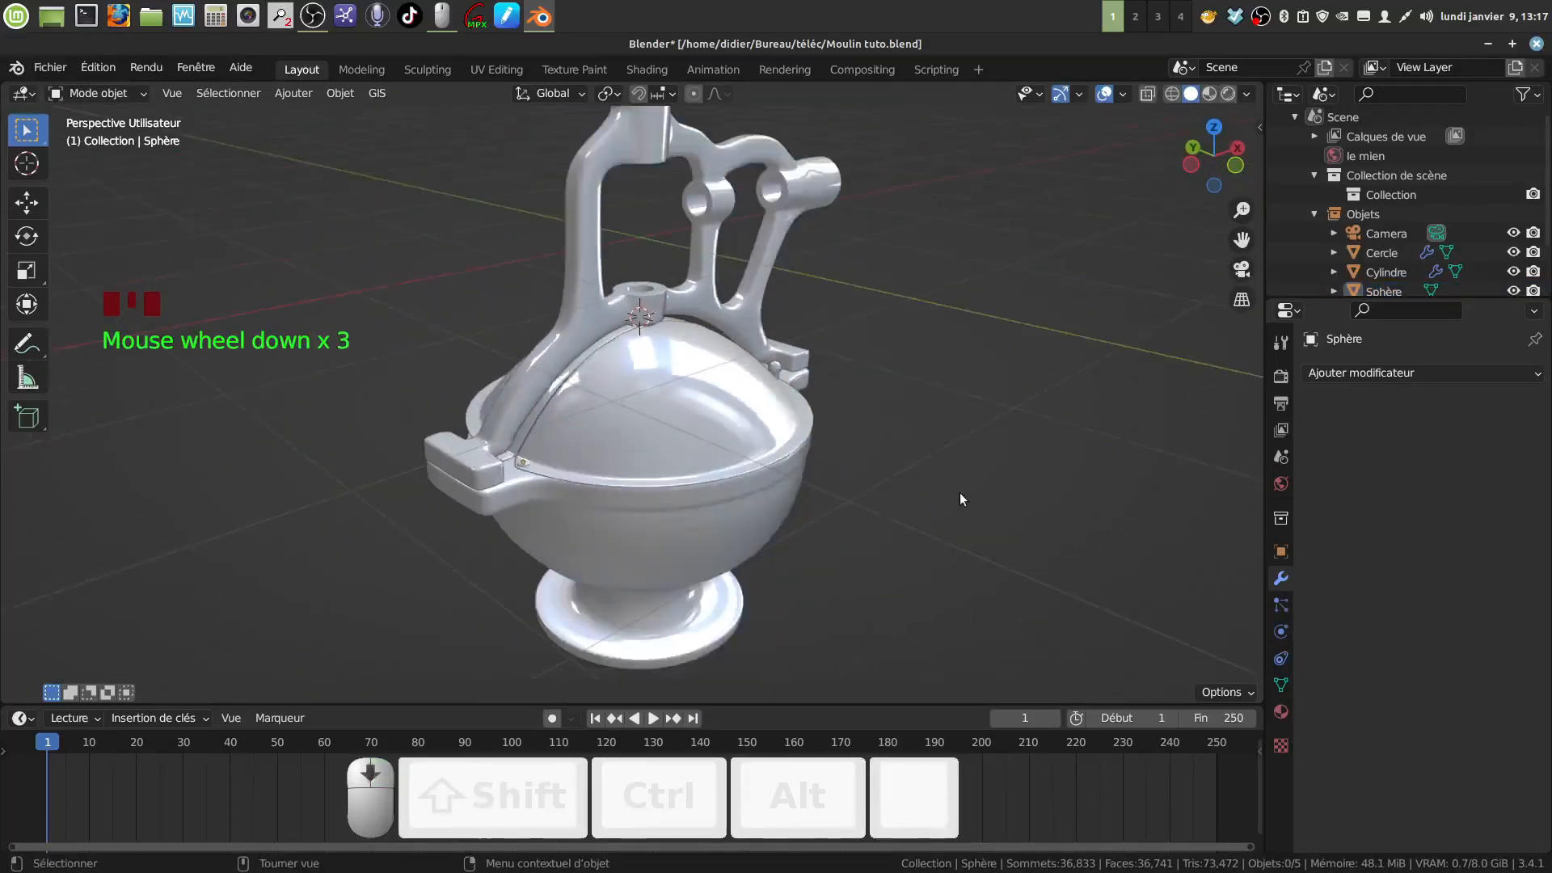
middle_click_drag(959, 493, 831, 491)
scroll(766, 531, "up", 2)
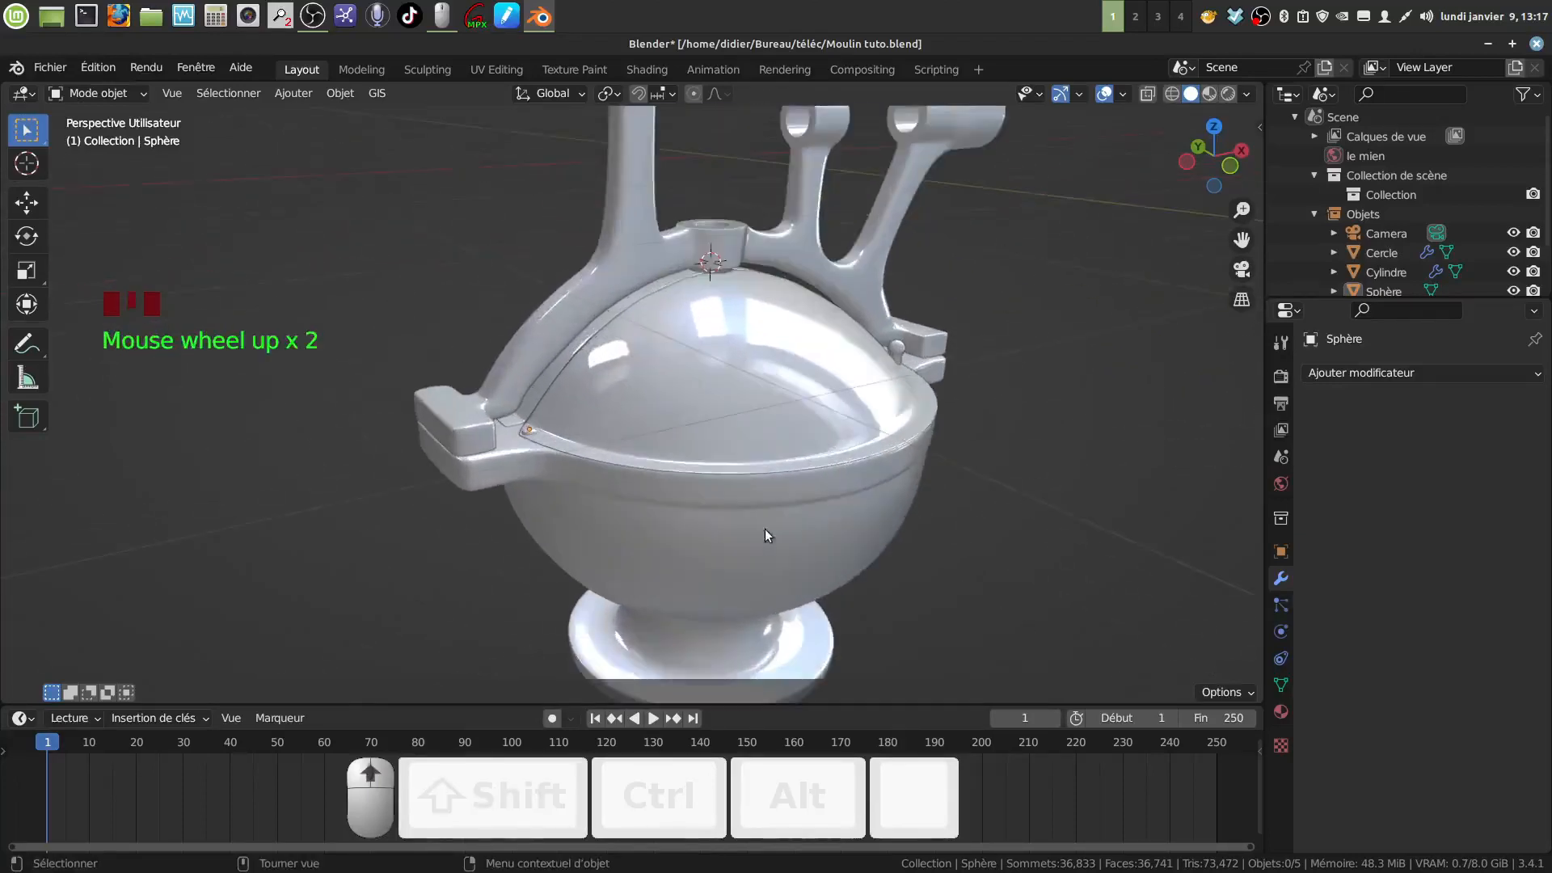
middle_click_drag(766, 531, 730, 469)
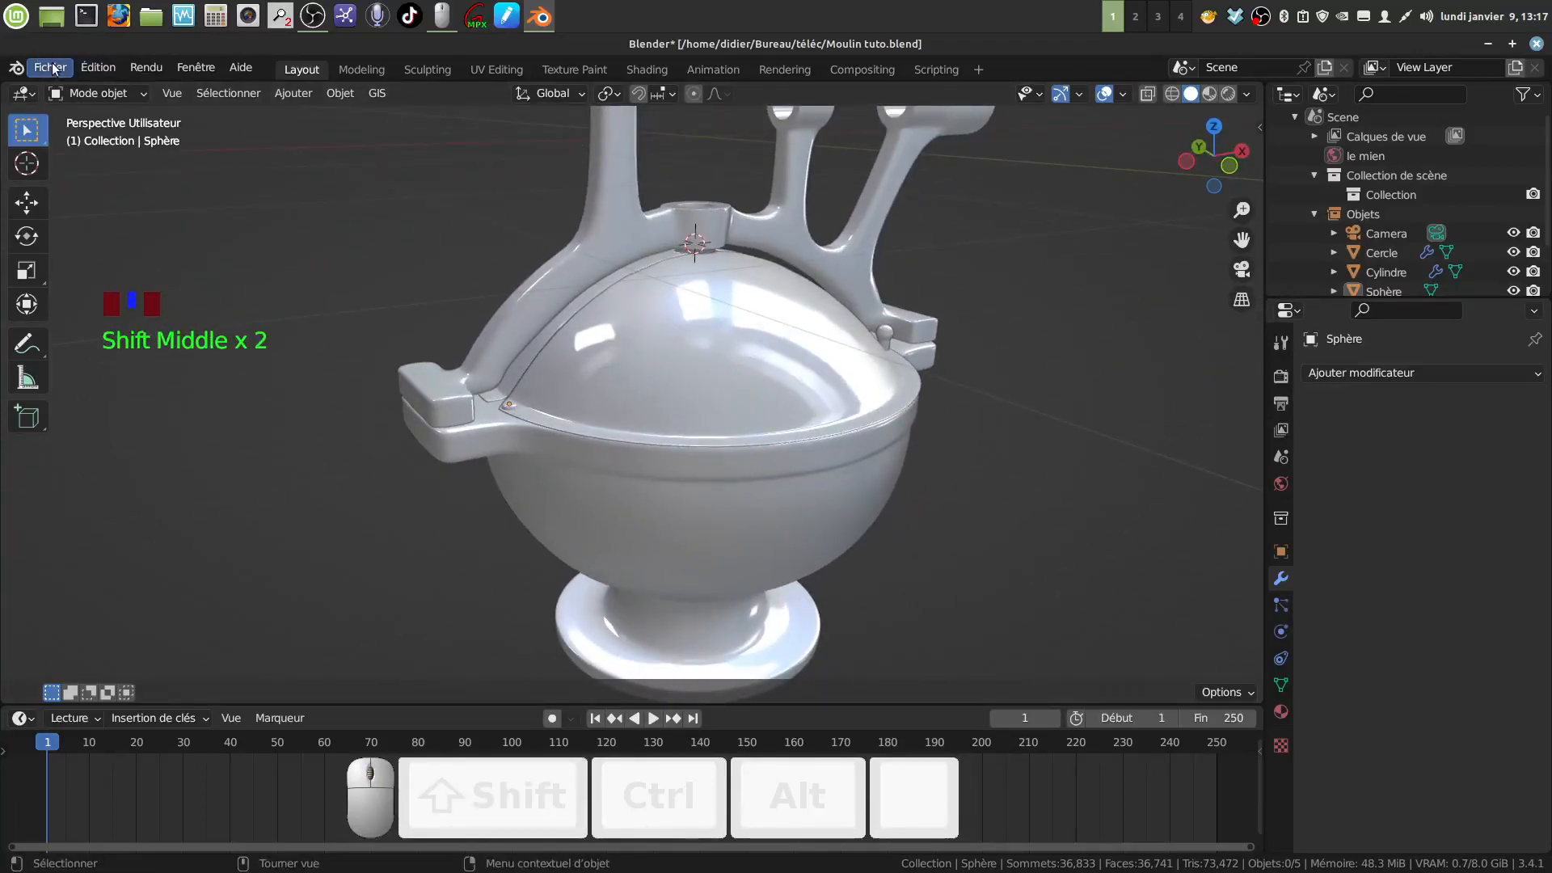
mouse_move(655, 392)
middle_mouse_down("shift")
mouse_move(661, 361)
mouse_move(656, 387)
mouse_move(633, 393)
middle_mouse_up("shift")
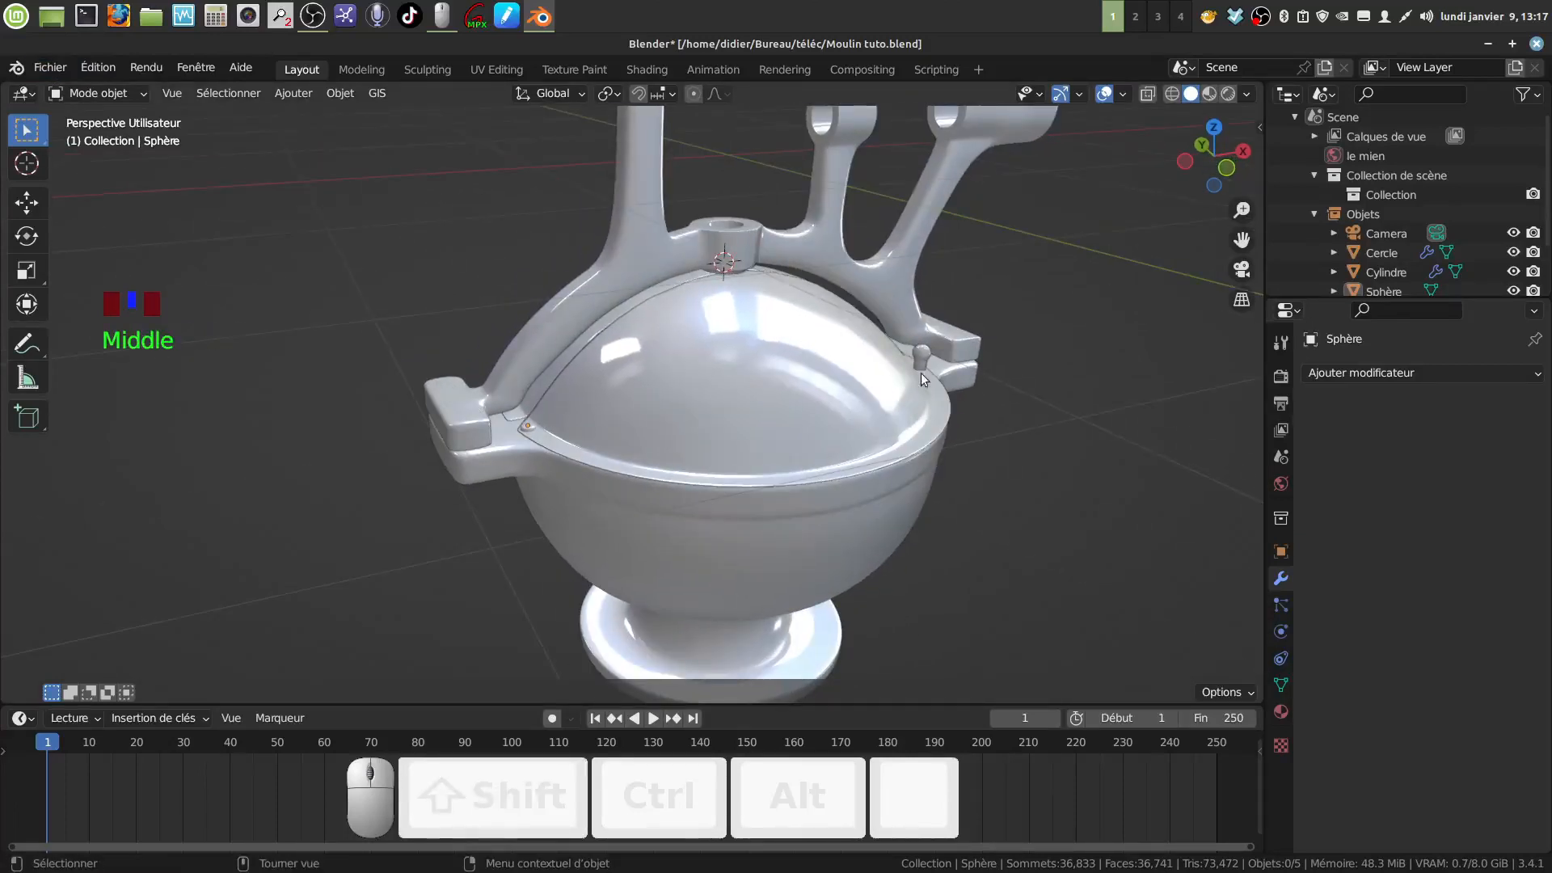
left_click(38, 68)
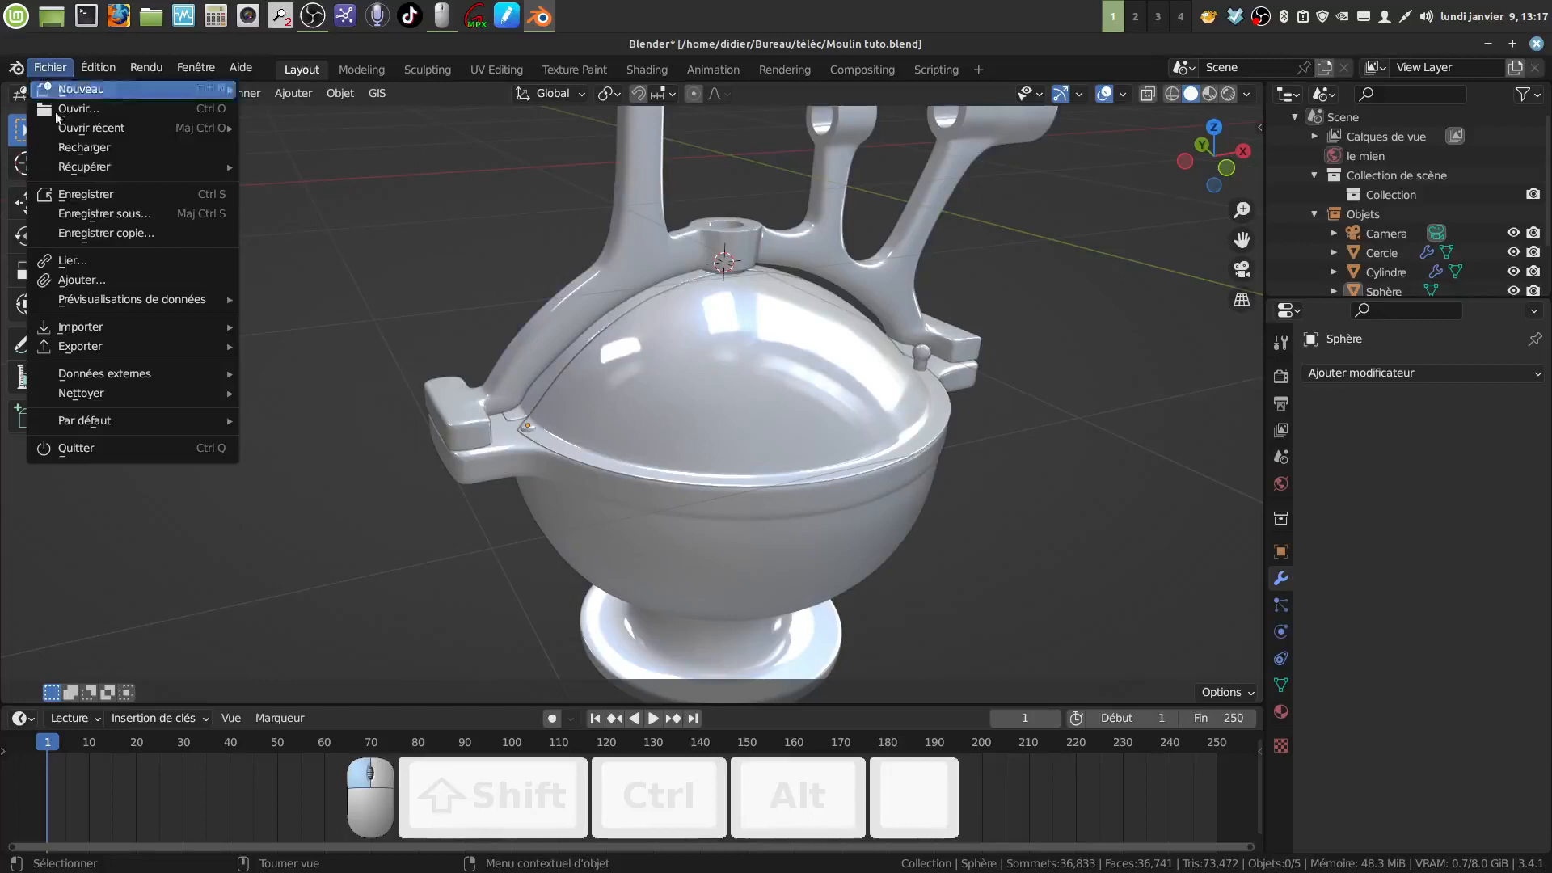
left_click(105, 196)
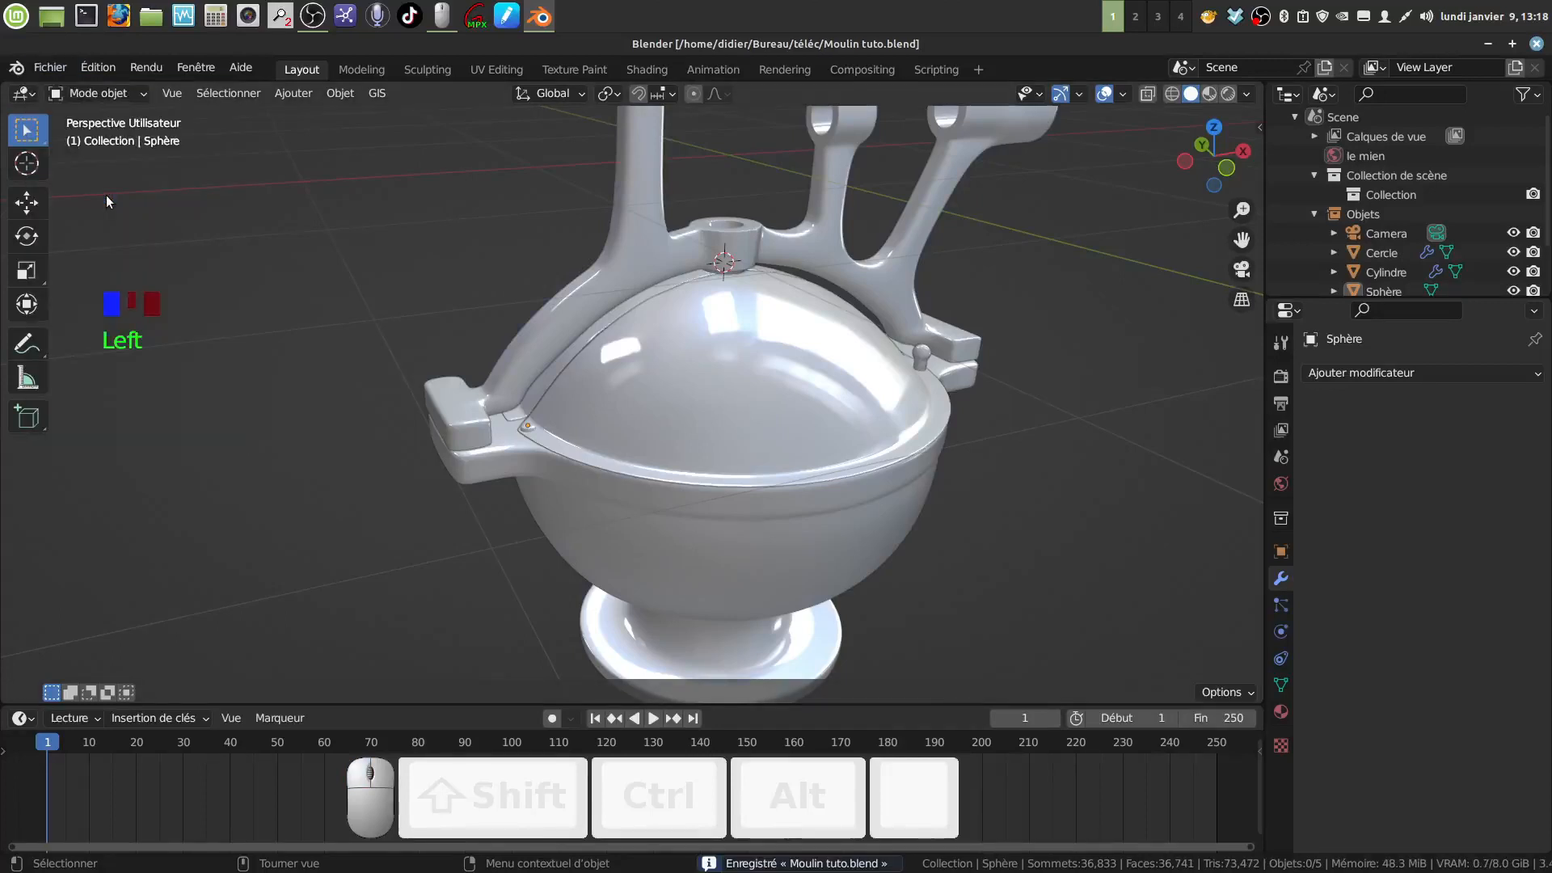
right_click(1260, 16)
left_click(1330, 135)
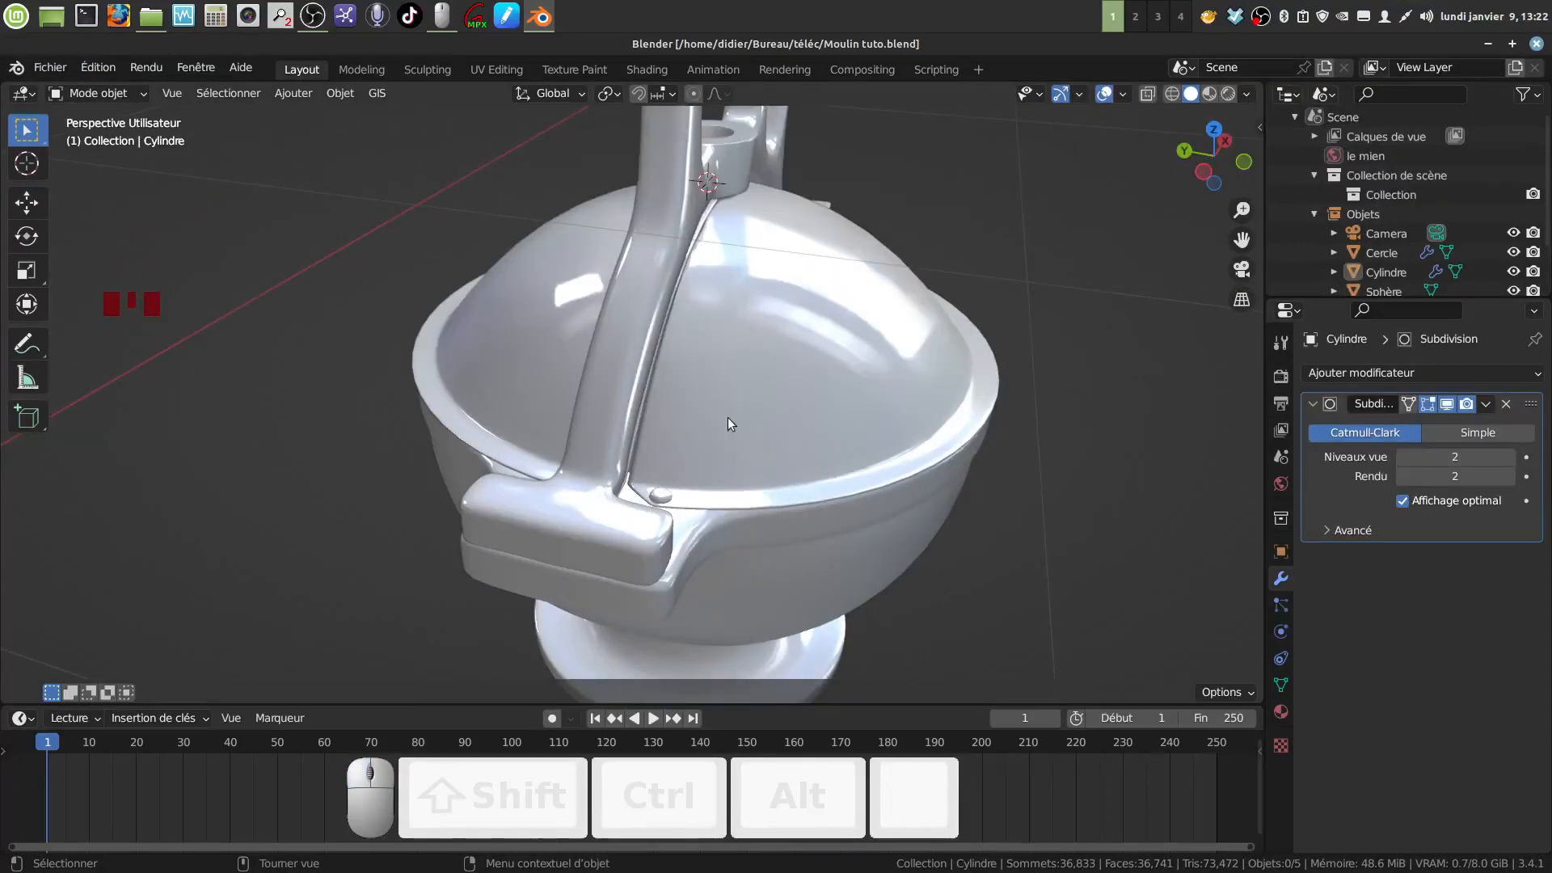
Duplicate the button's linked mesh and move the copy about 0.006 m in X and 0.395 m in Y onto the rear lid half's rim
middle_click_drag(727, 417, 667, 433, "shift")
left_click(667, 434)
key("Tab")
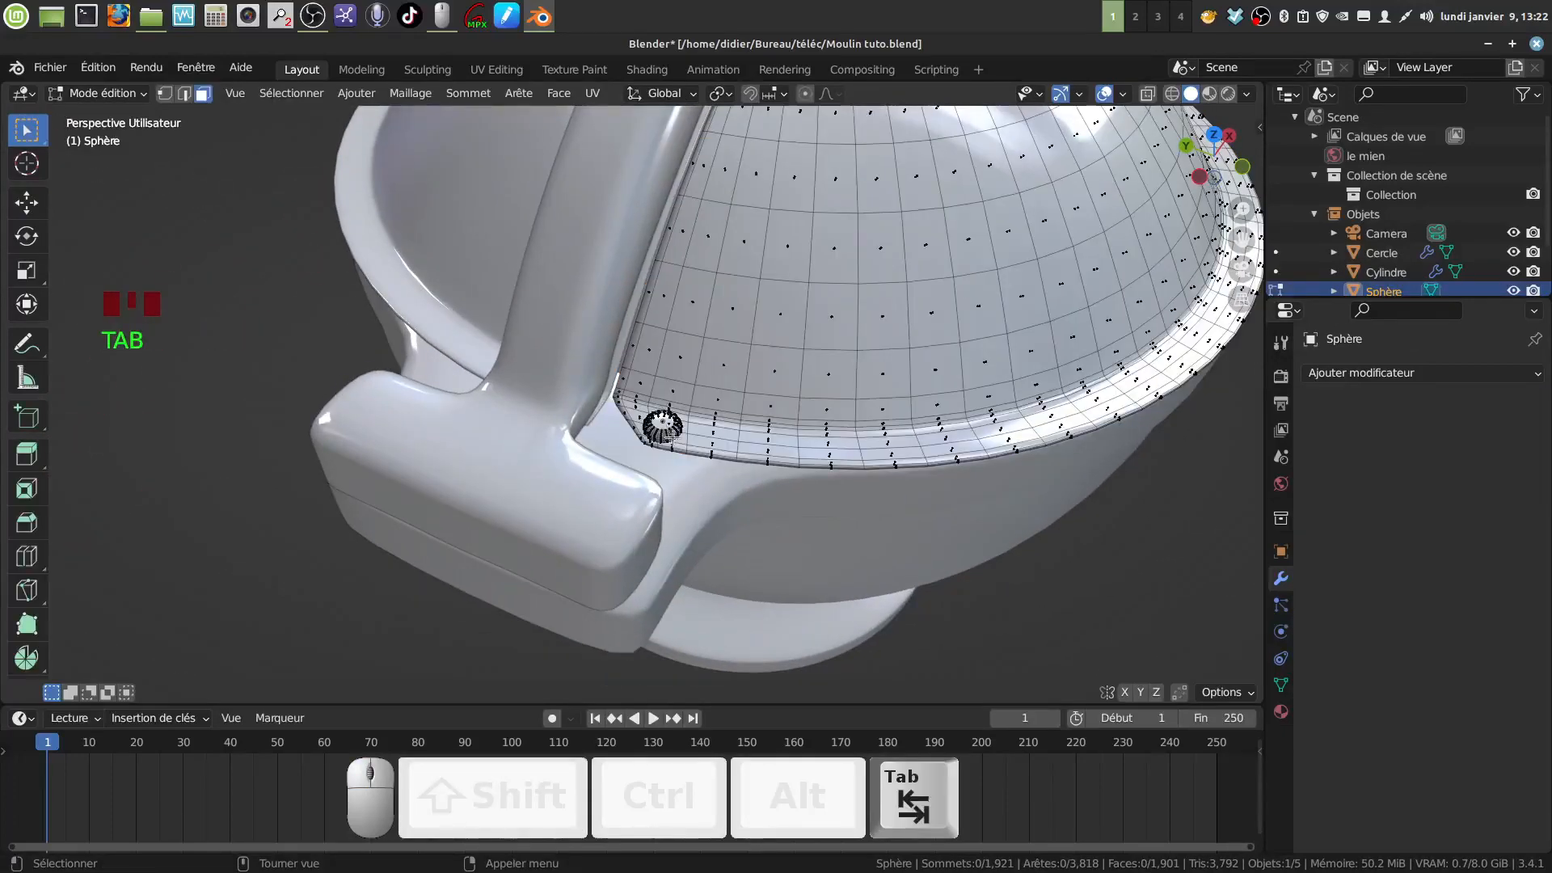
left_click(663, 426)
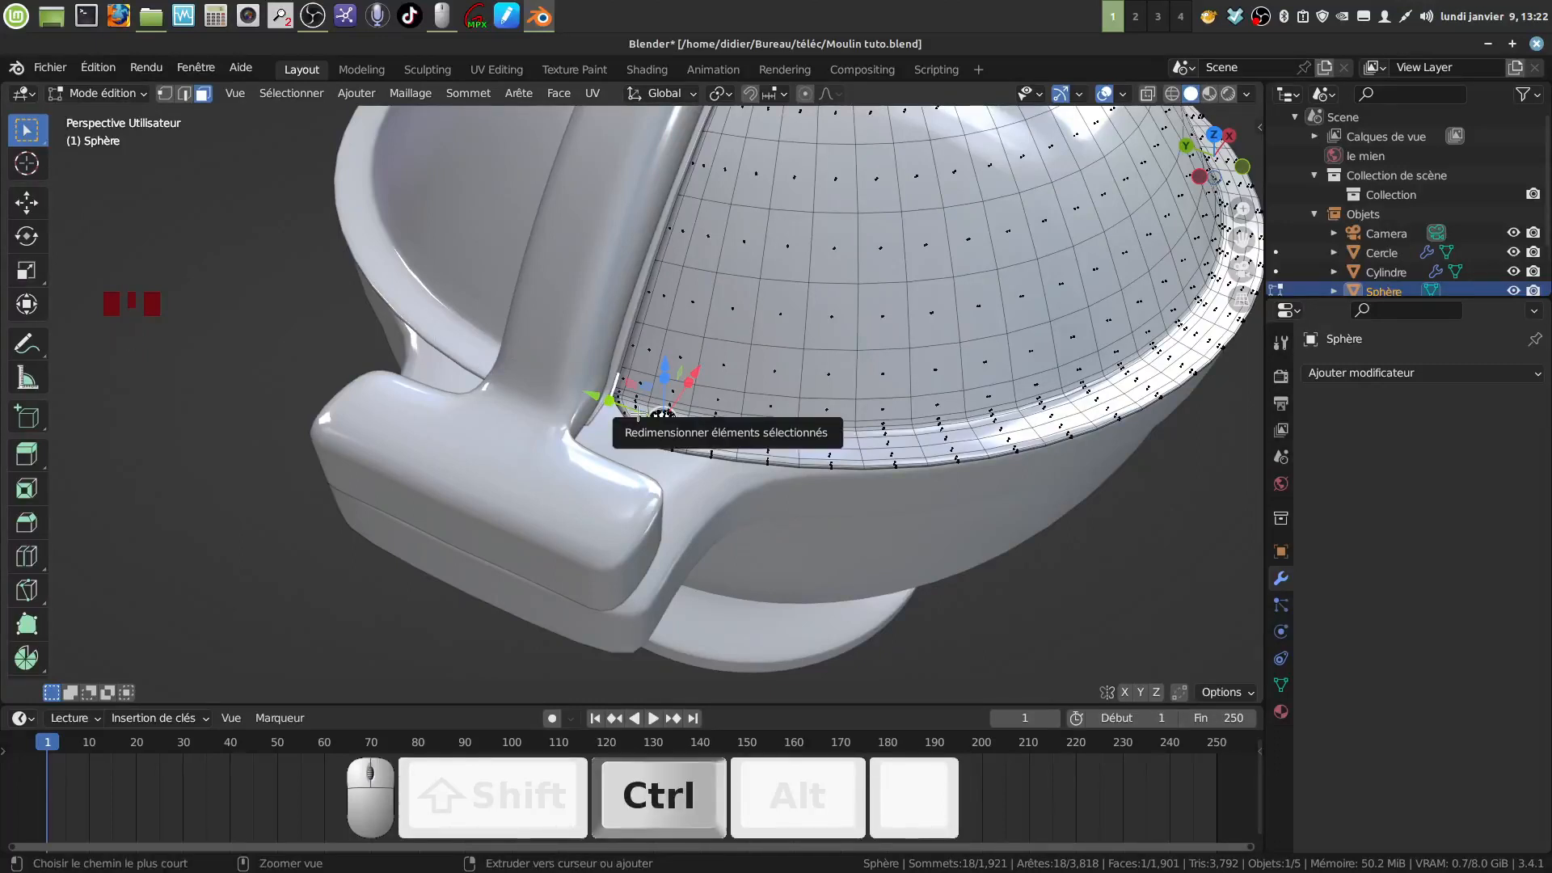
key("ctrl+l")
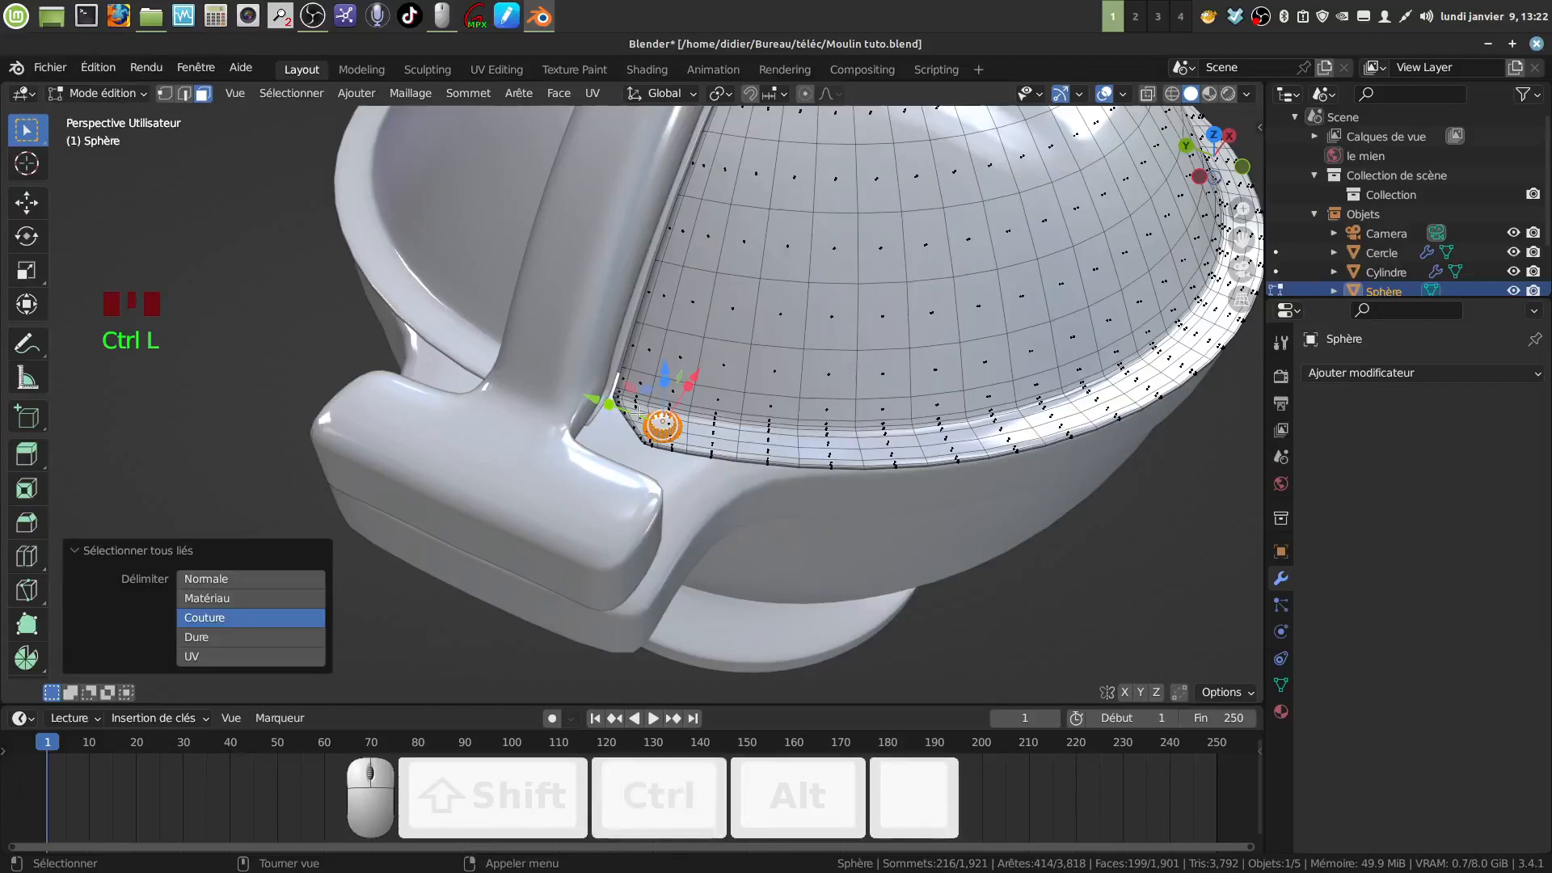
key("shift+d")
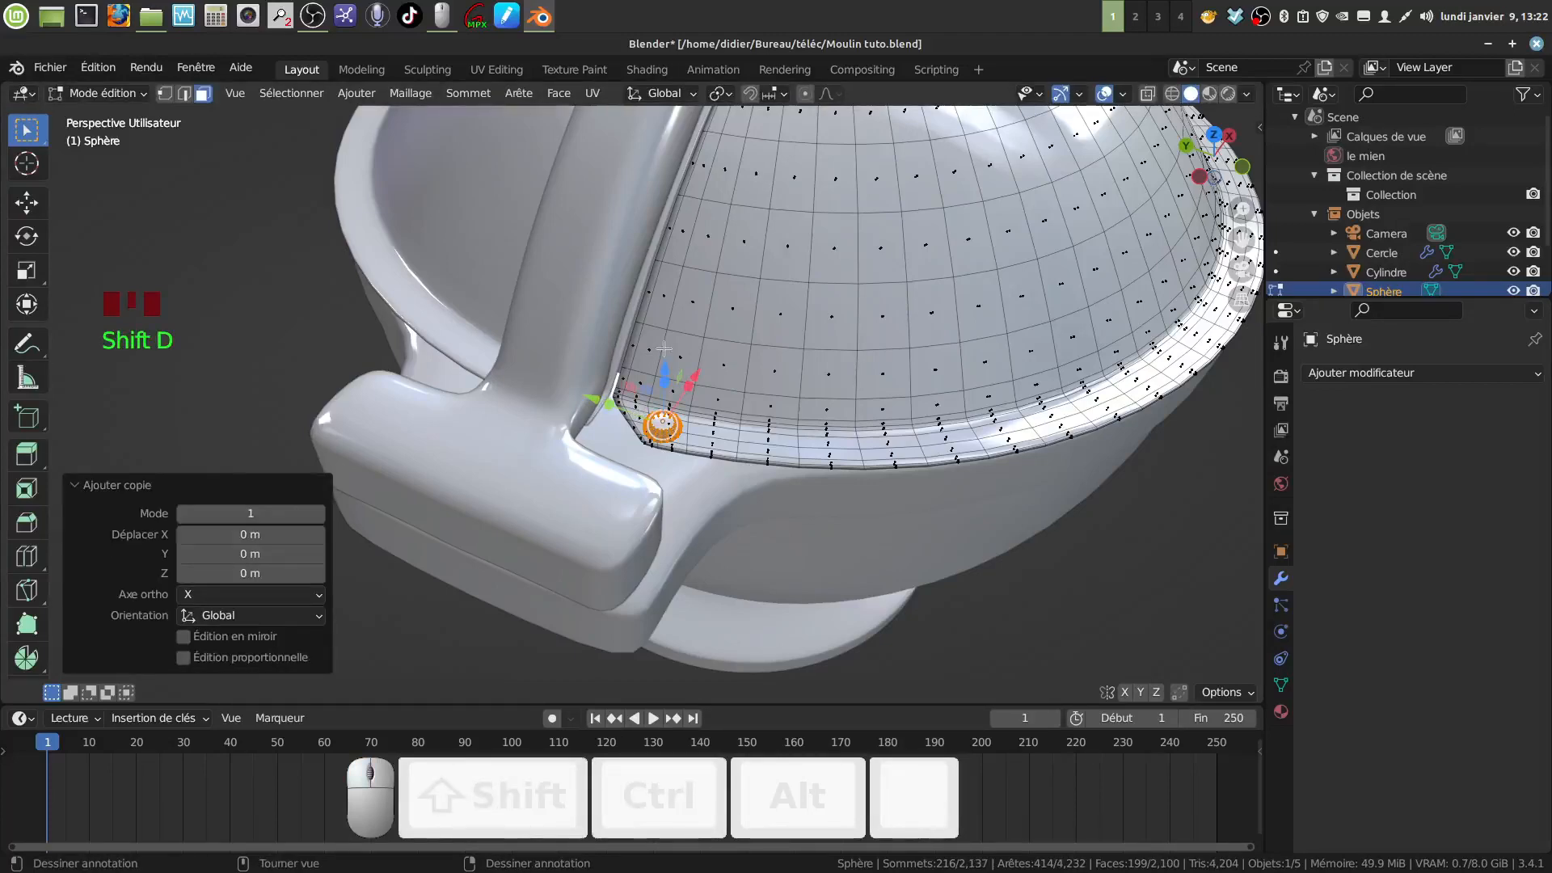
key("KP_7")
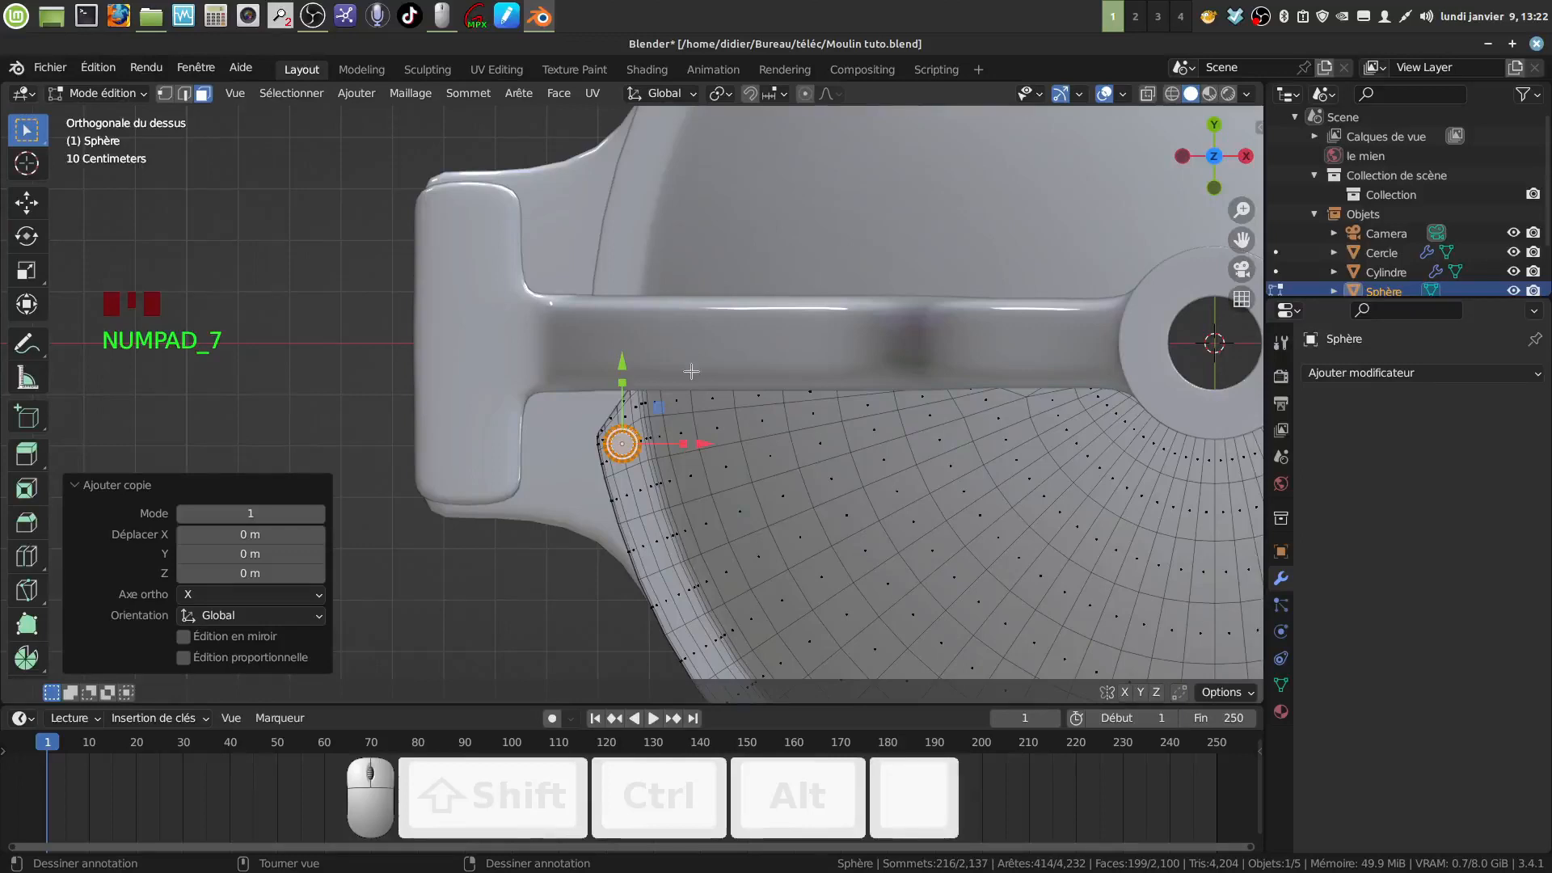
key("g")
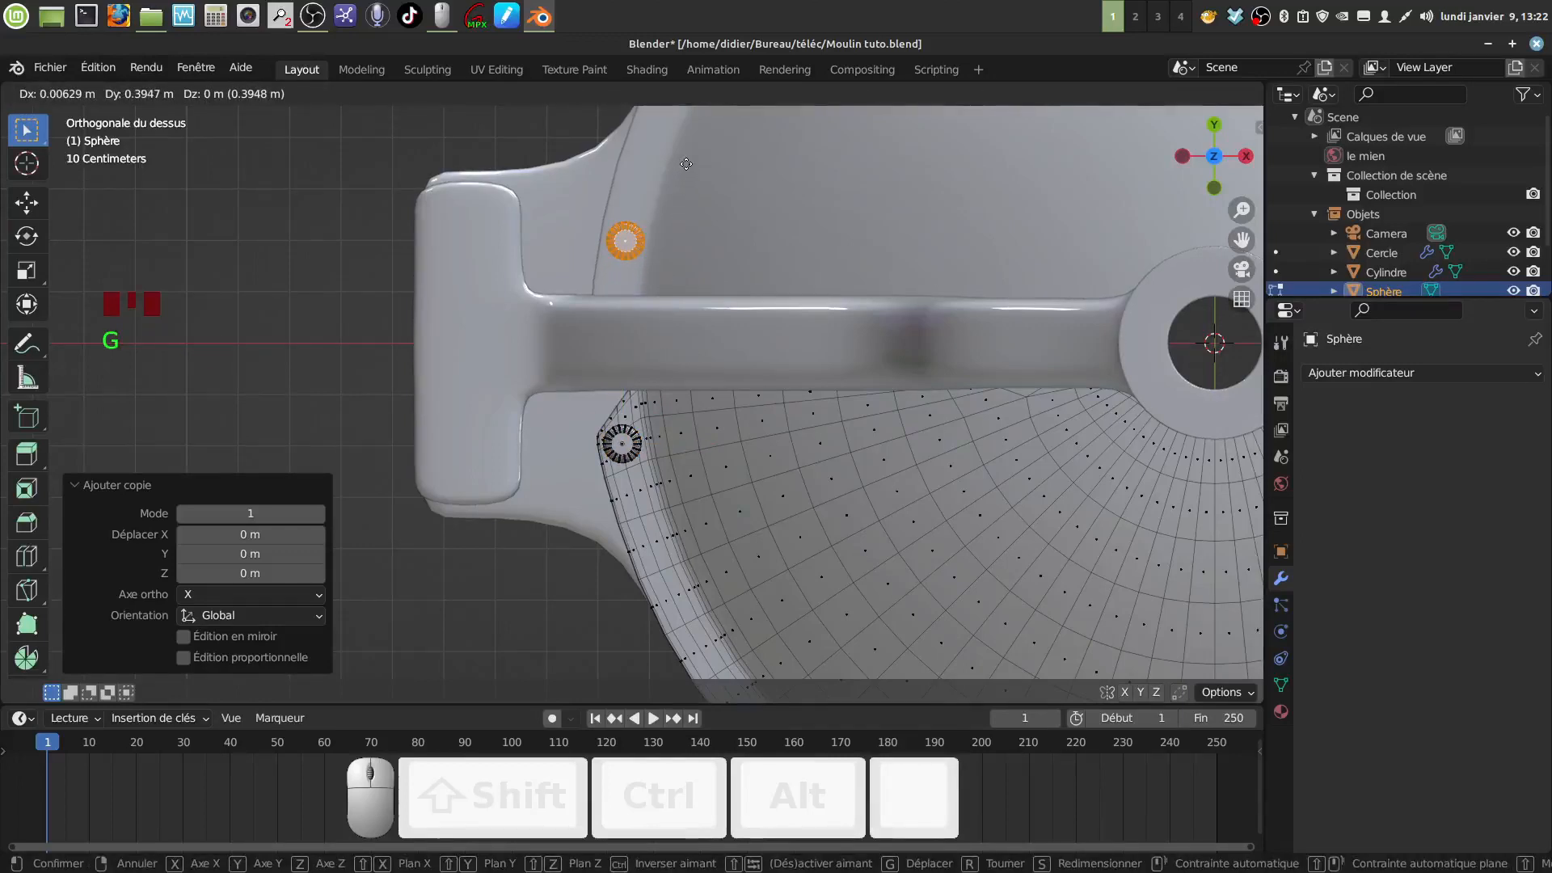
left_click(686, 164)
Separate the selected button copy into its own object, return to Object Mode and select it
key("p")
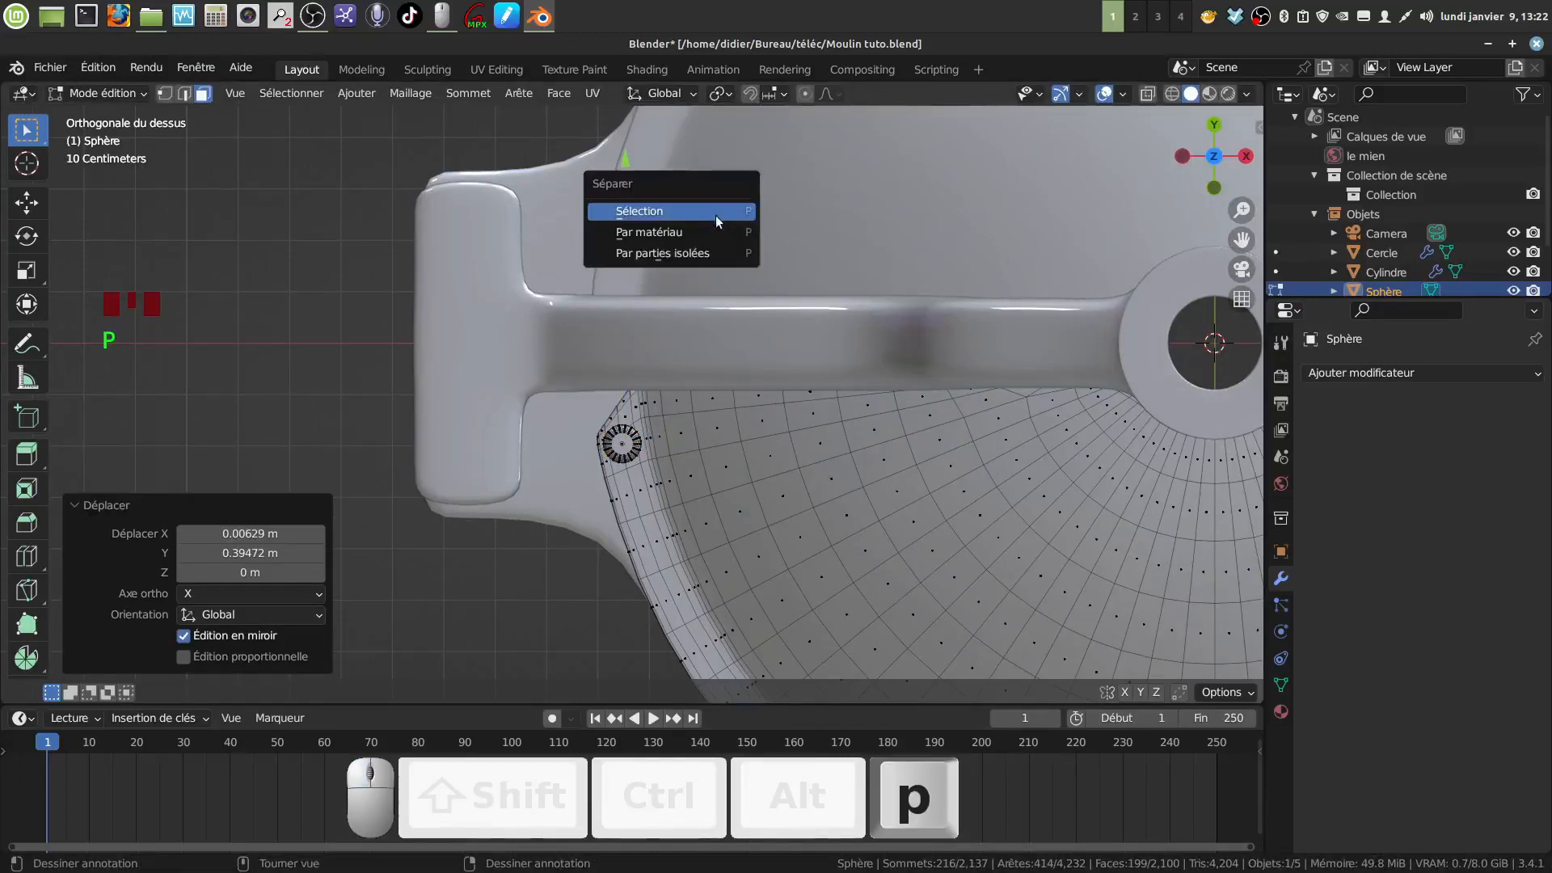
left_click(712, 212)
middle_click_drag(695, 273, 674, 467, "shift")
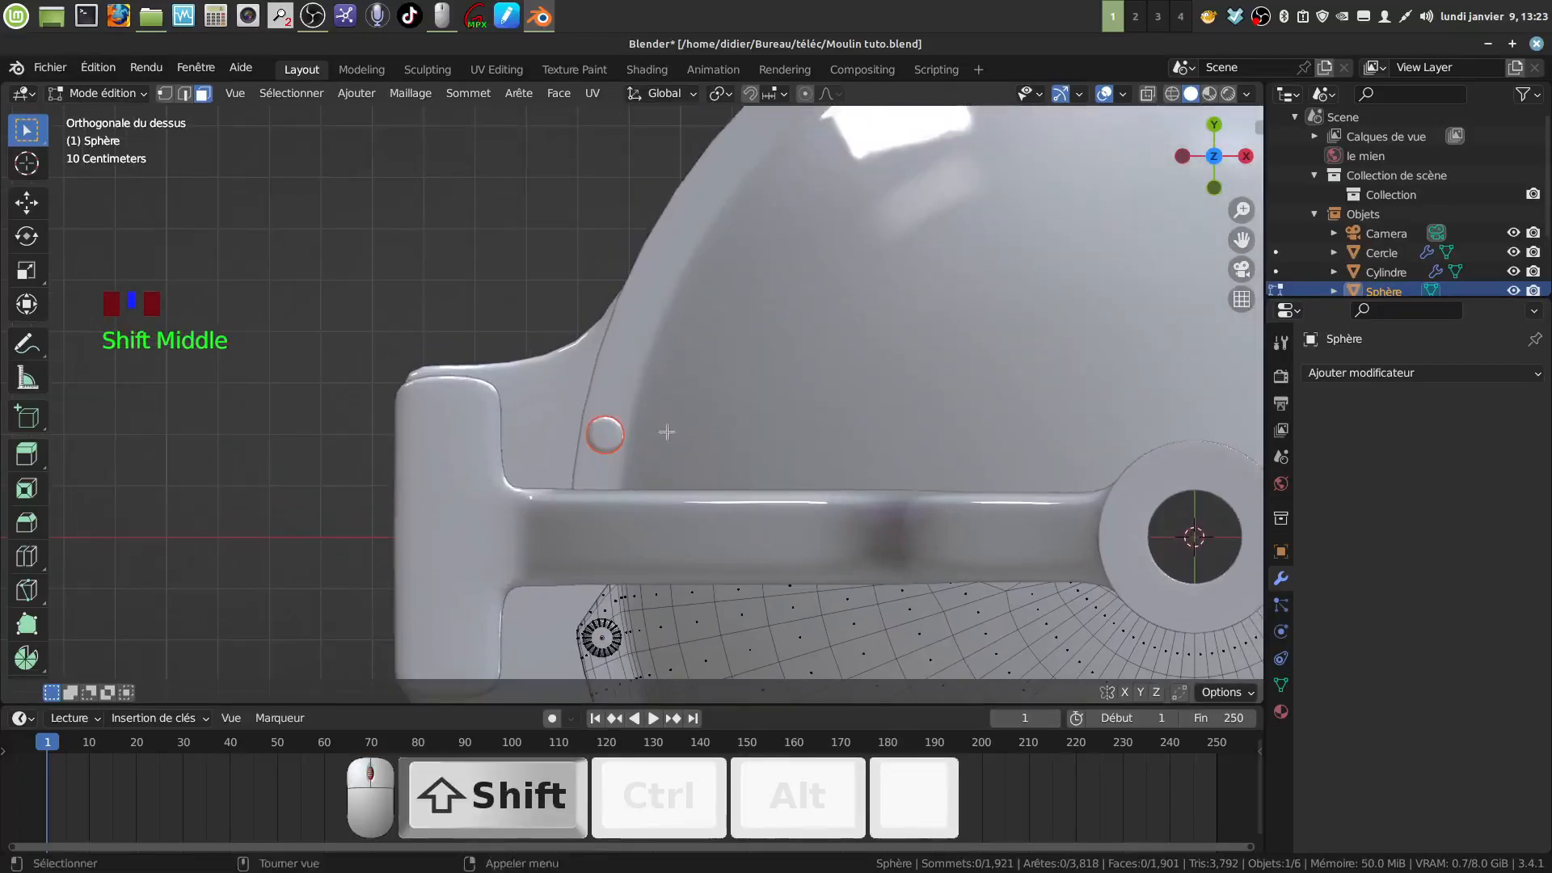
key("Tab")
left_click(602, 438)
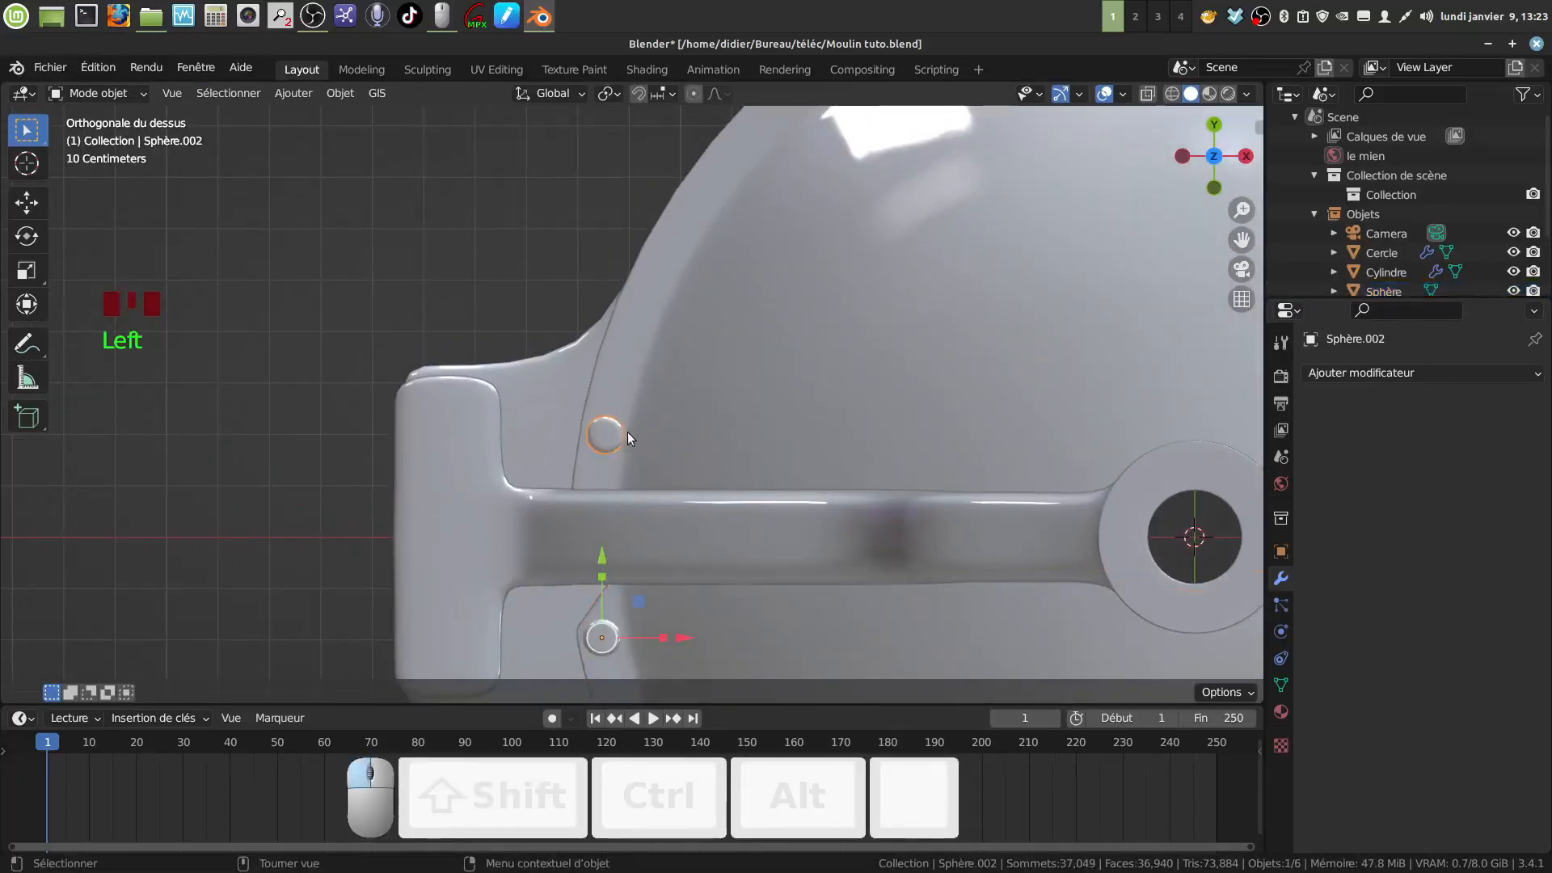
Duplicate the separated button and move the copy about 1.147 m in X and 0.963 m in Y onto the middle of the rear rim
scroll(633, 428, "down", 6)
middle_click_drag(685, 372, 658, 385, "shift")
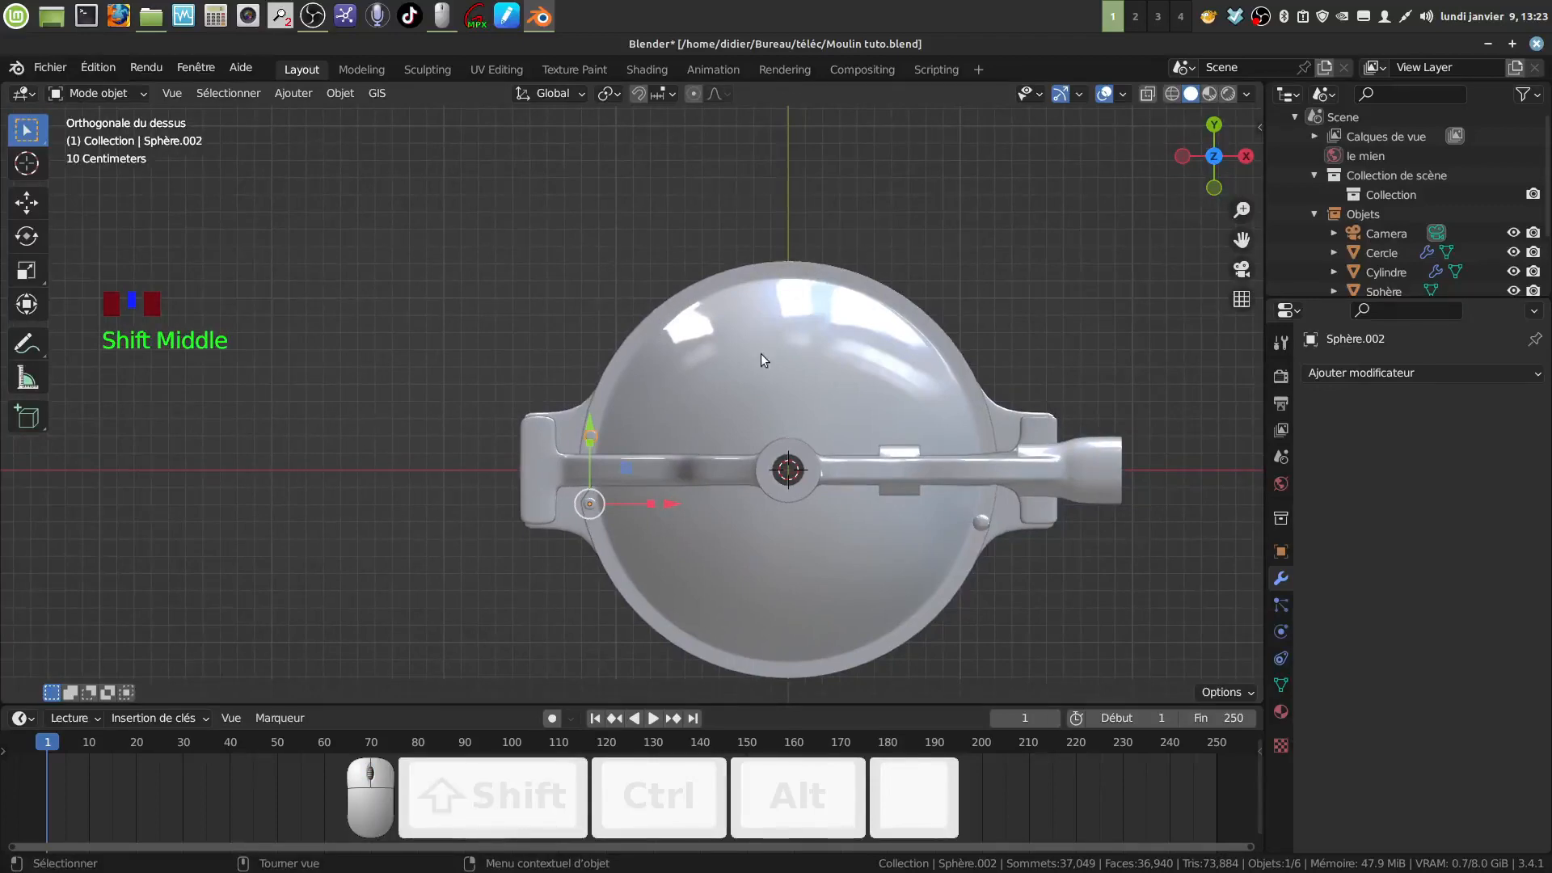
scroll(671, 435, "up", 3)
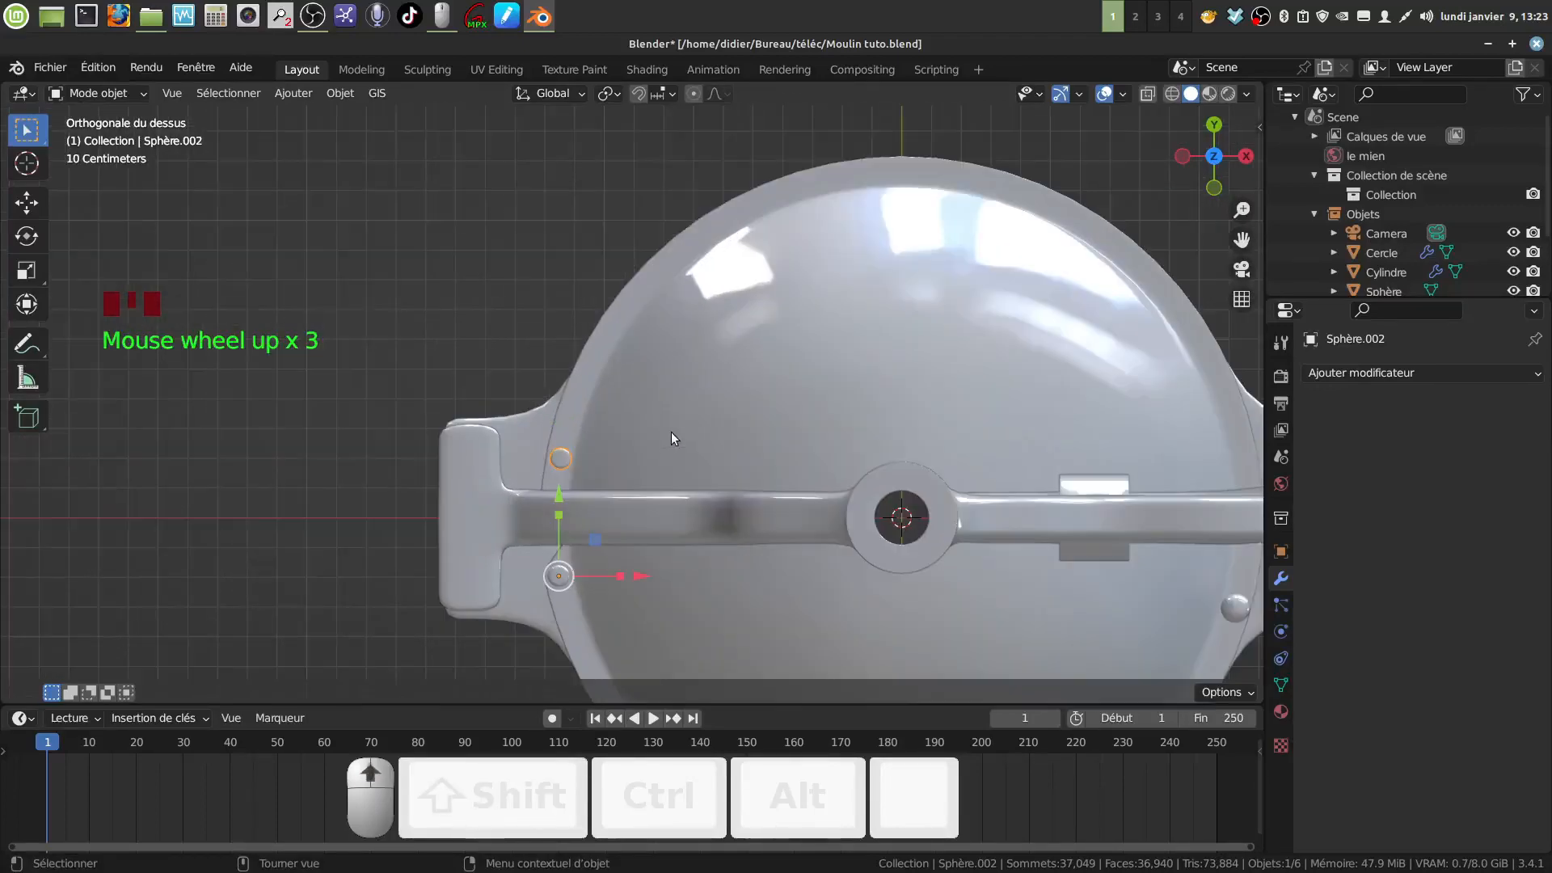
scroll(672, 424, "down", 2)
middle_click_drag(672, 423, 679, 383, "shift")
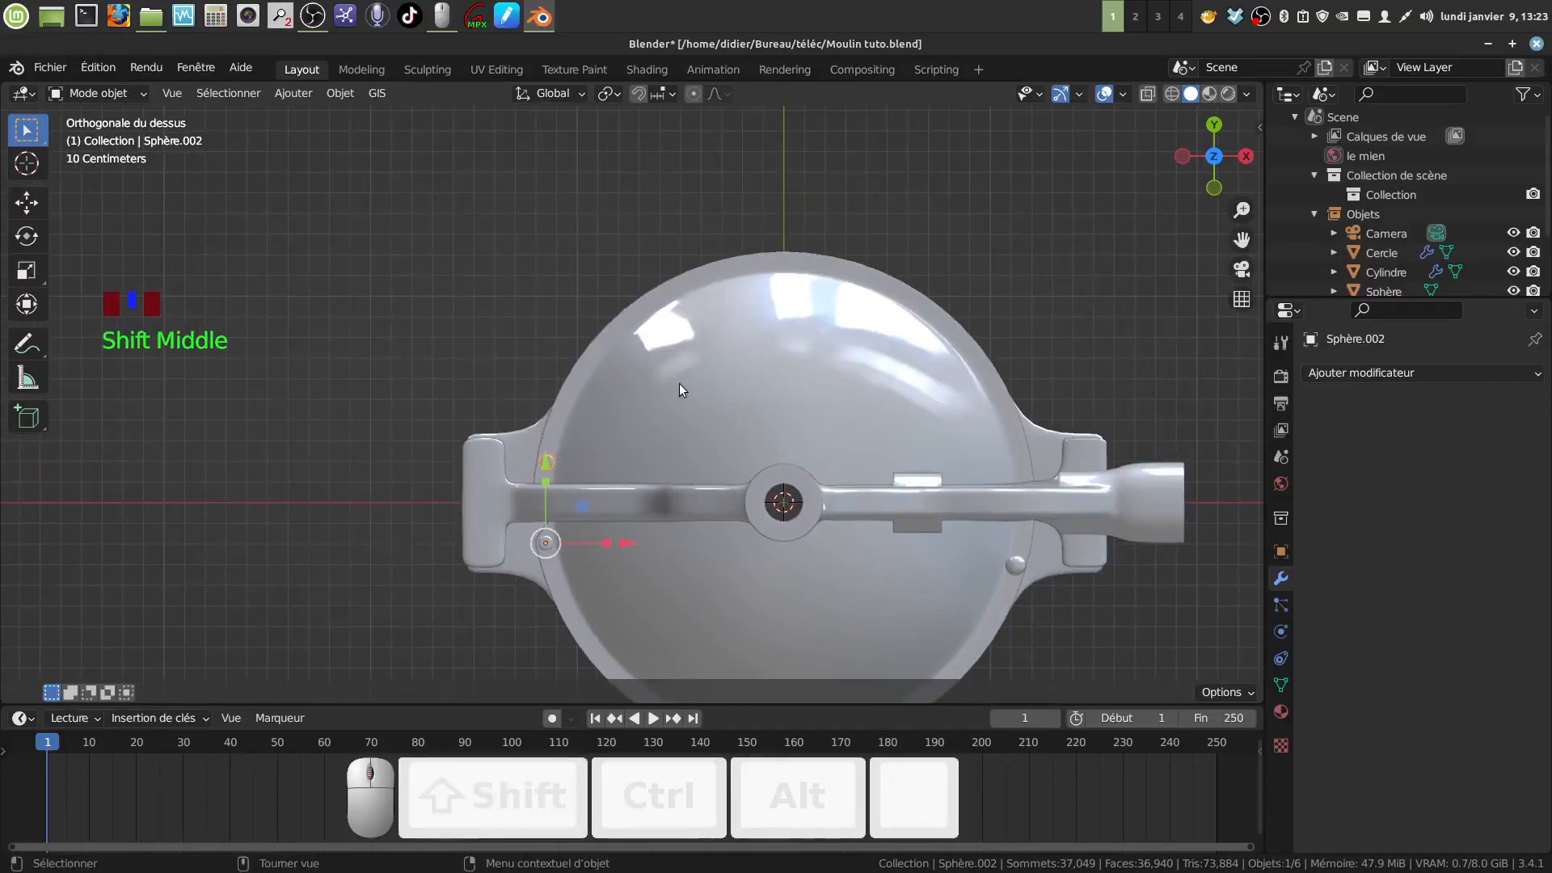
key("shift+d")
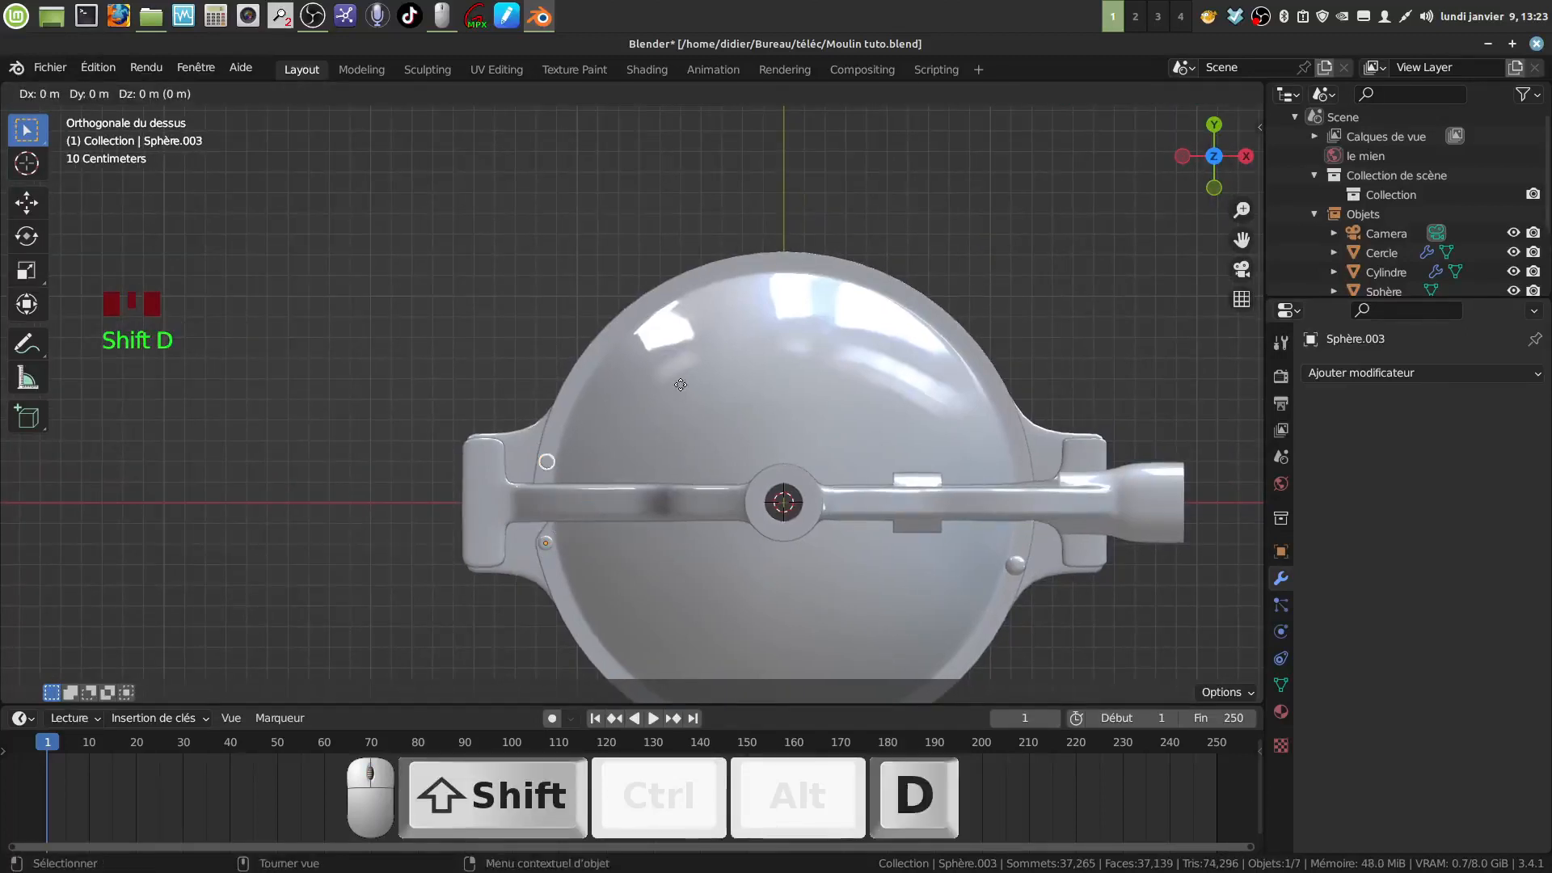
left_click(681, 384)
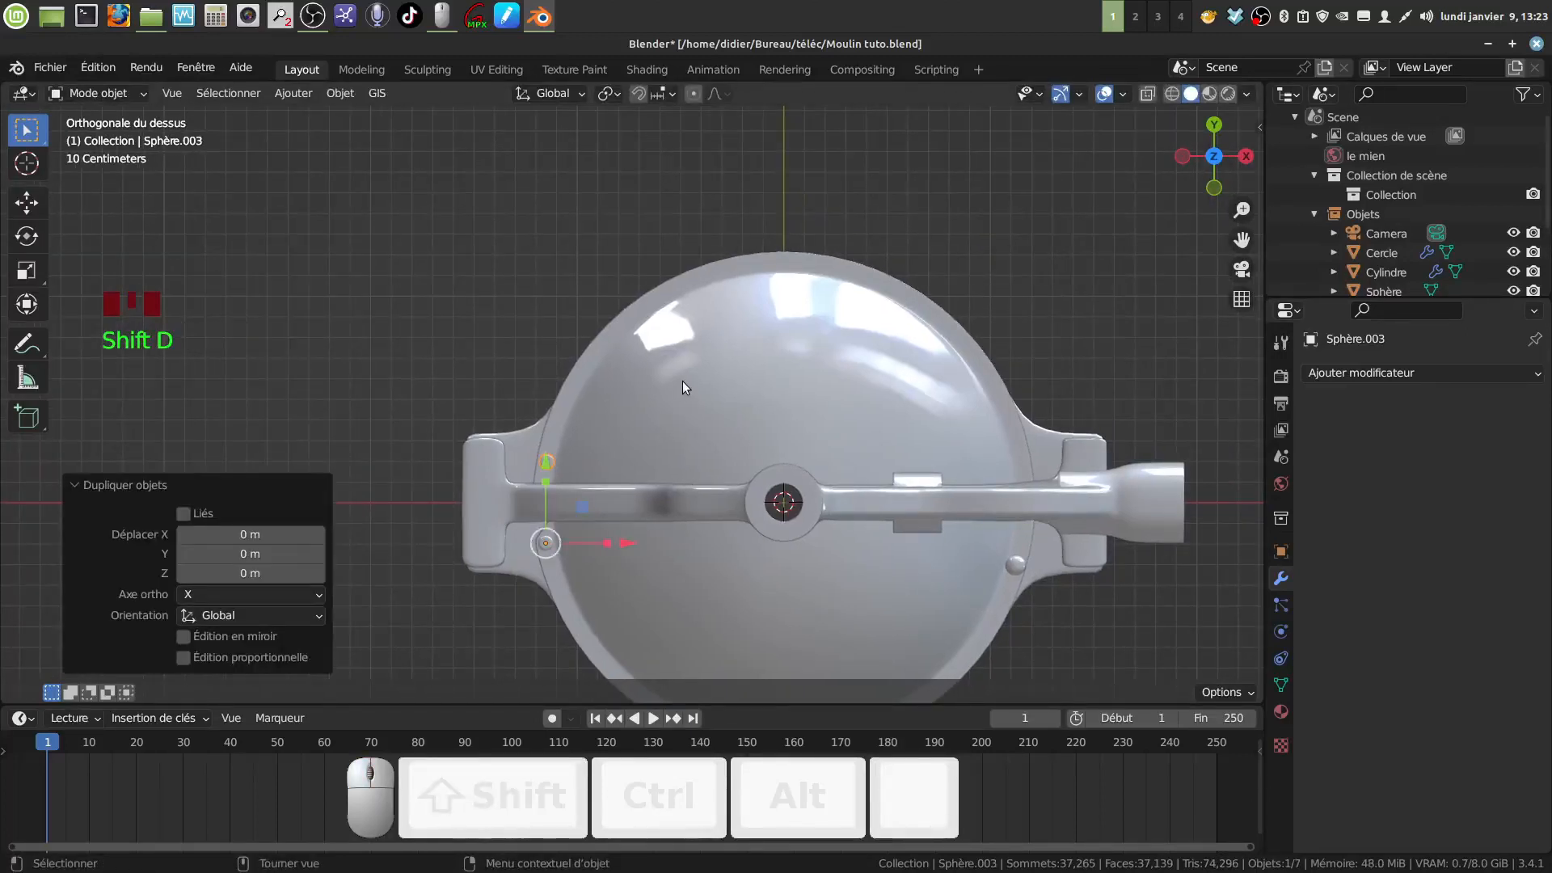
key("g")
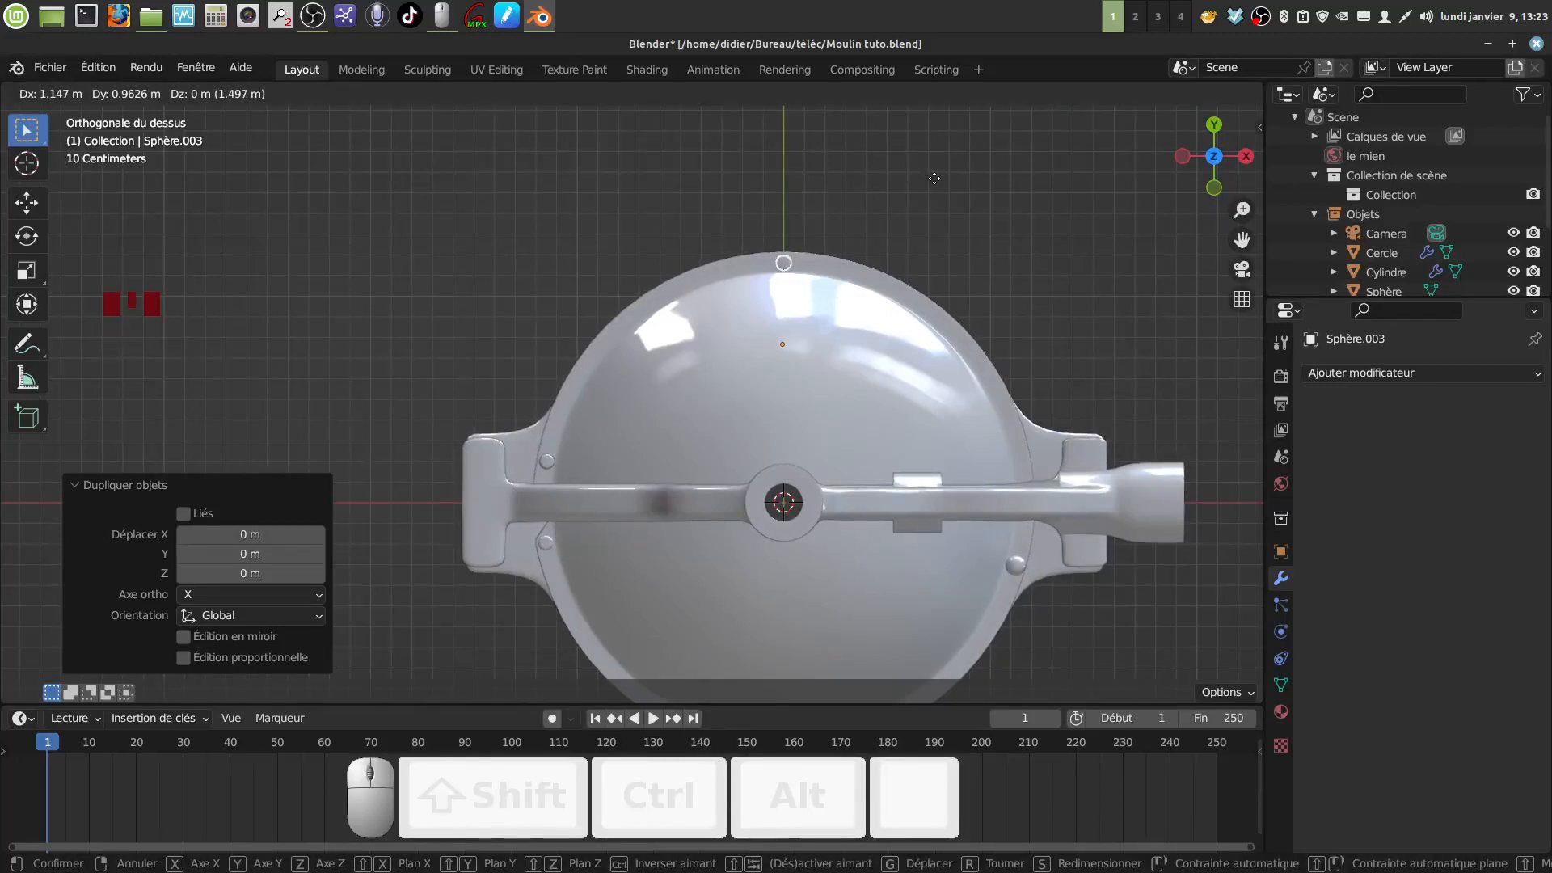
left_click(934, 179)
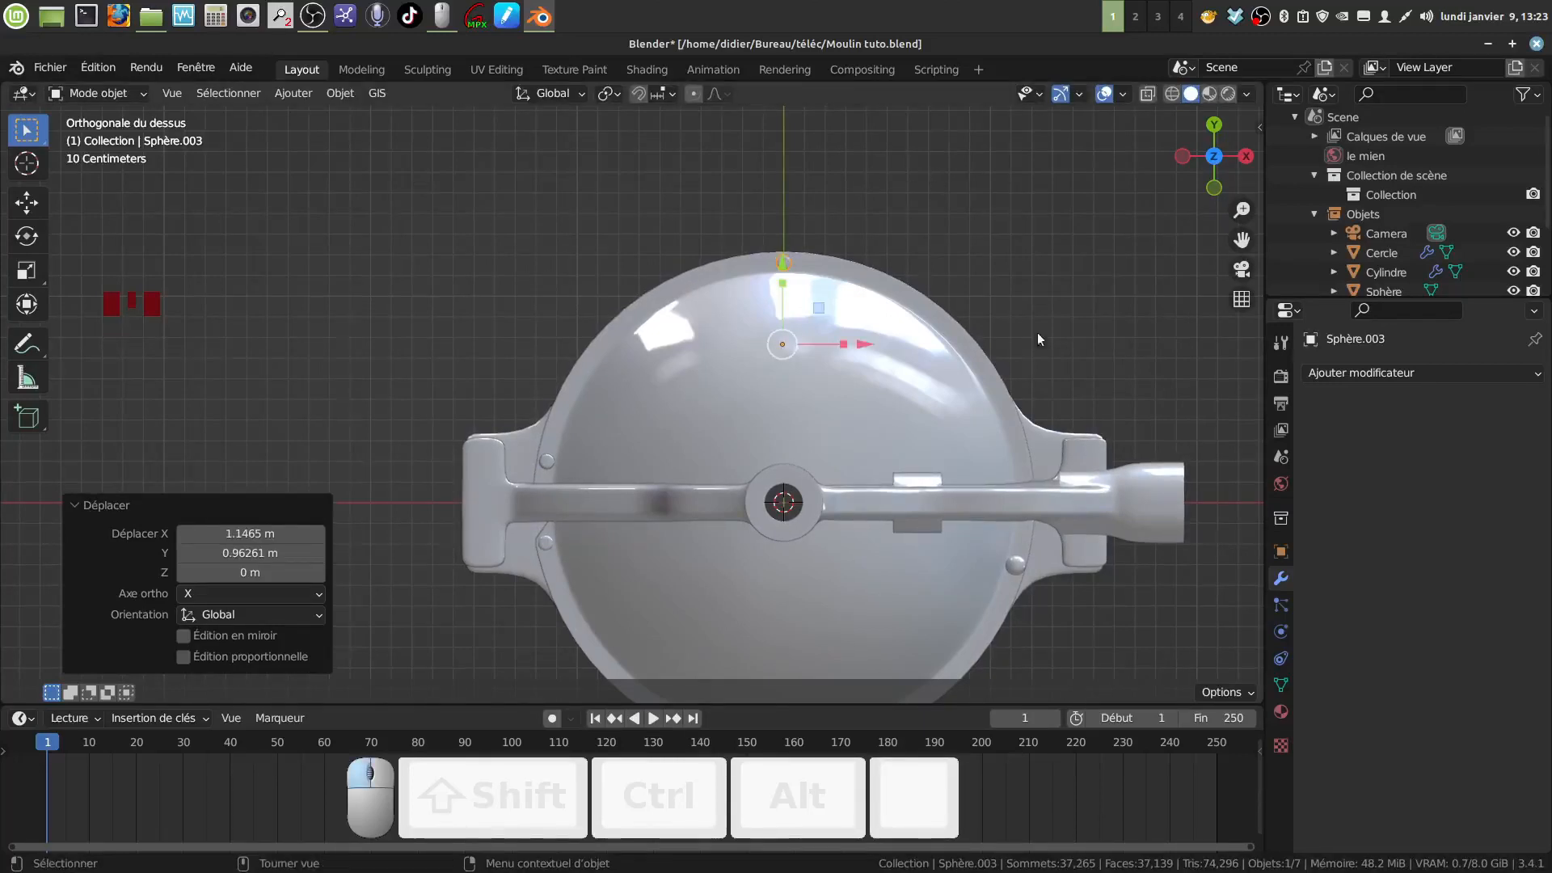
Duplicate that button and move the copy about 1.143 m in X and -0.912 m in Y onto the rear rim's opposite end
key("shift+d")
left_click(1003, 451)
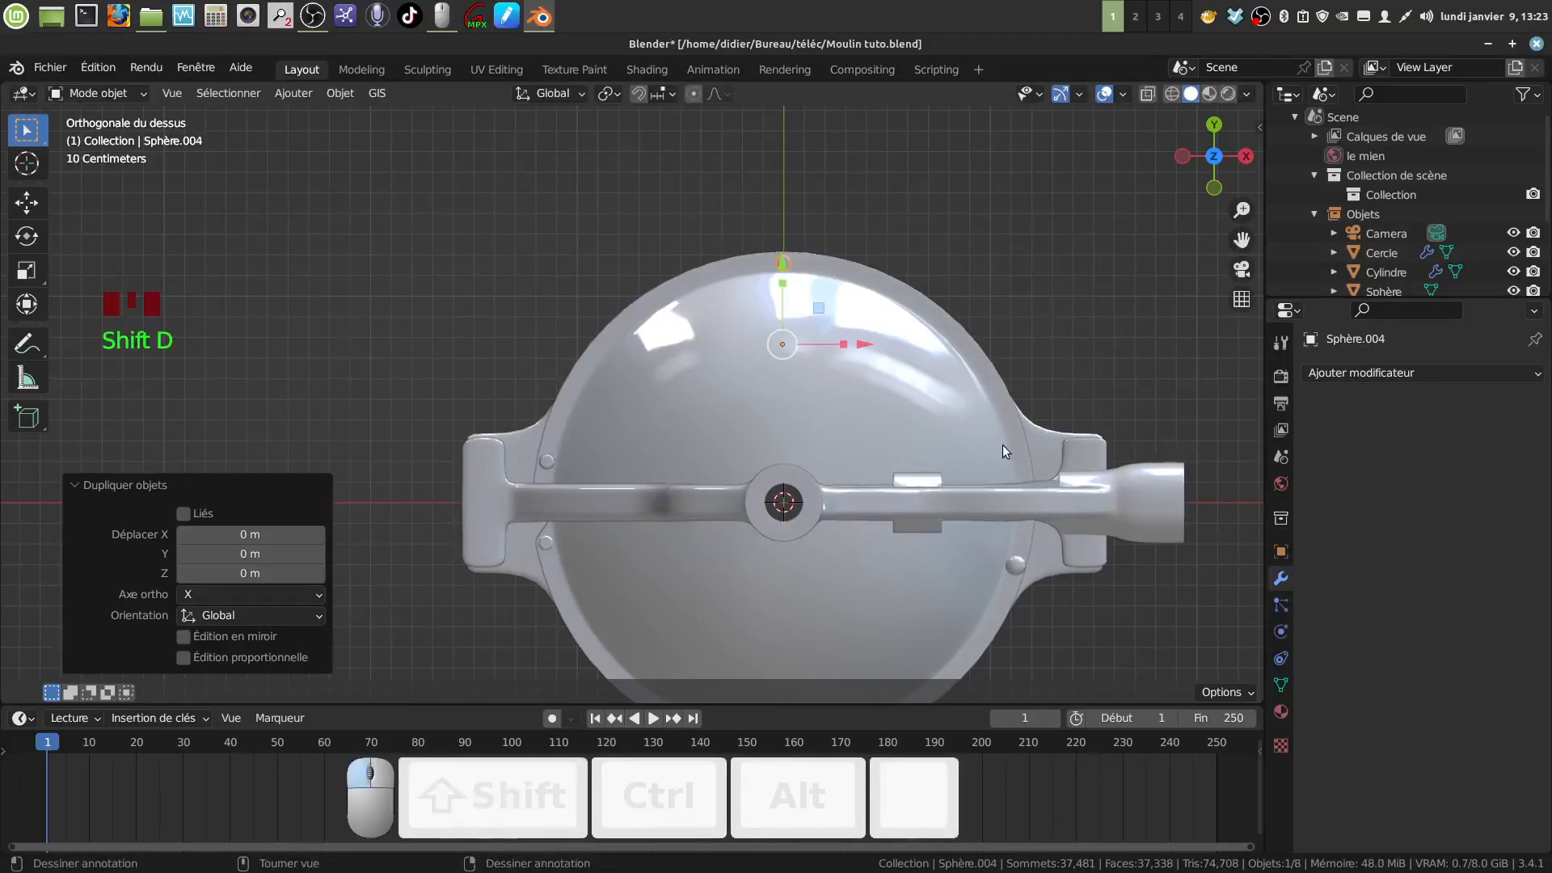
key("g")
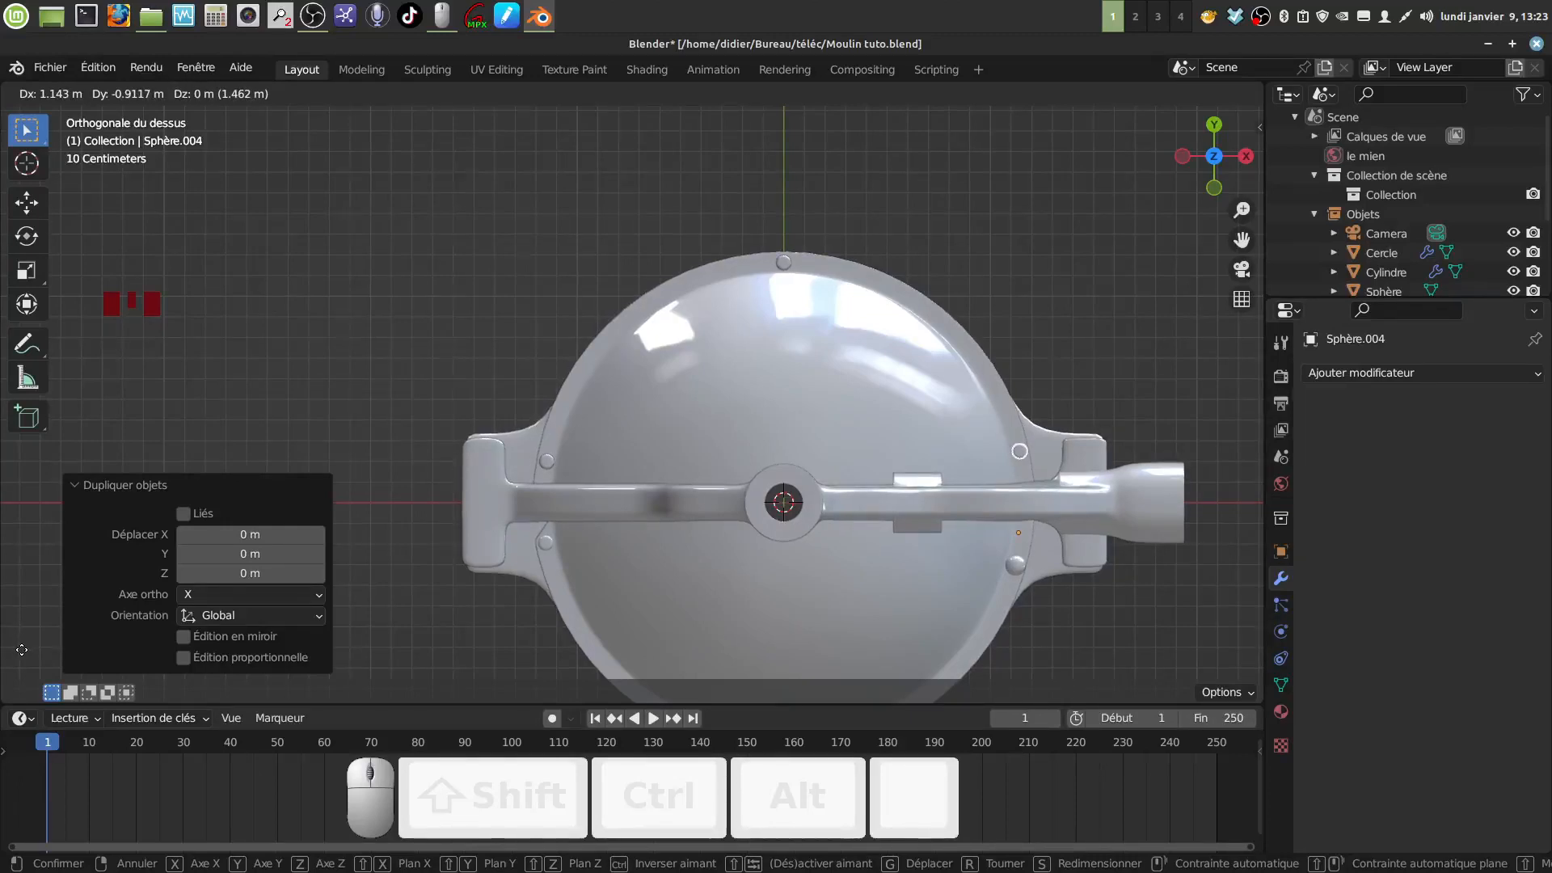
left_click(21, 649)
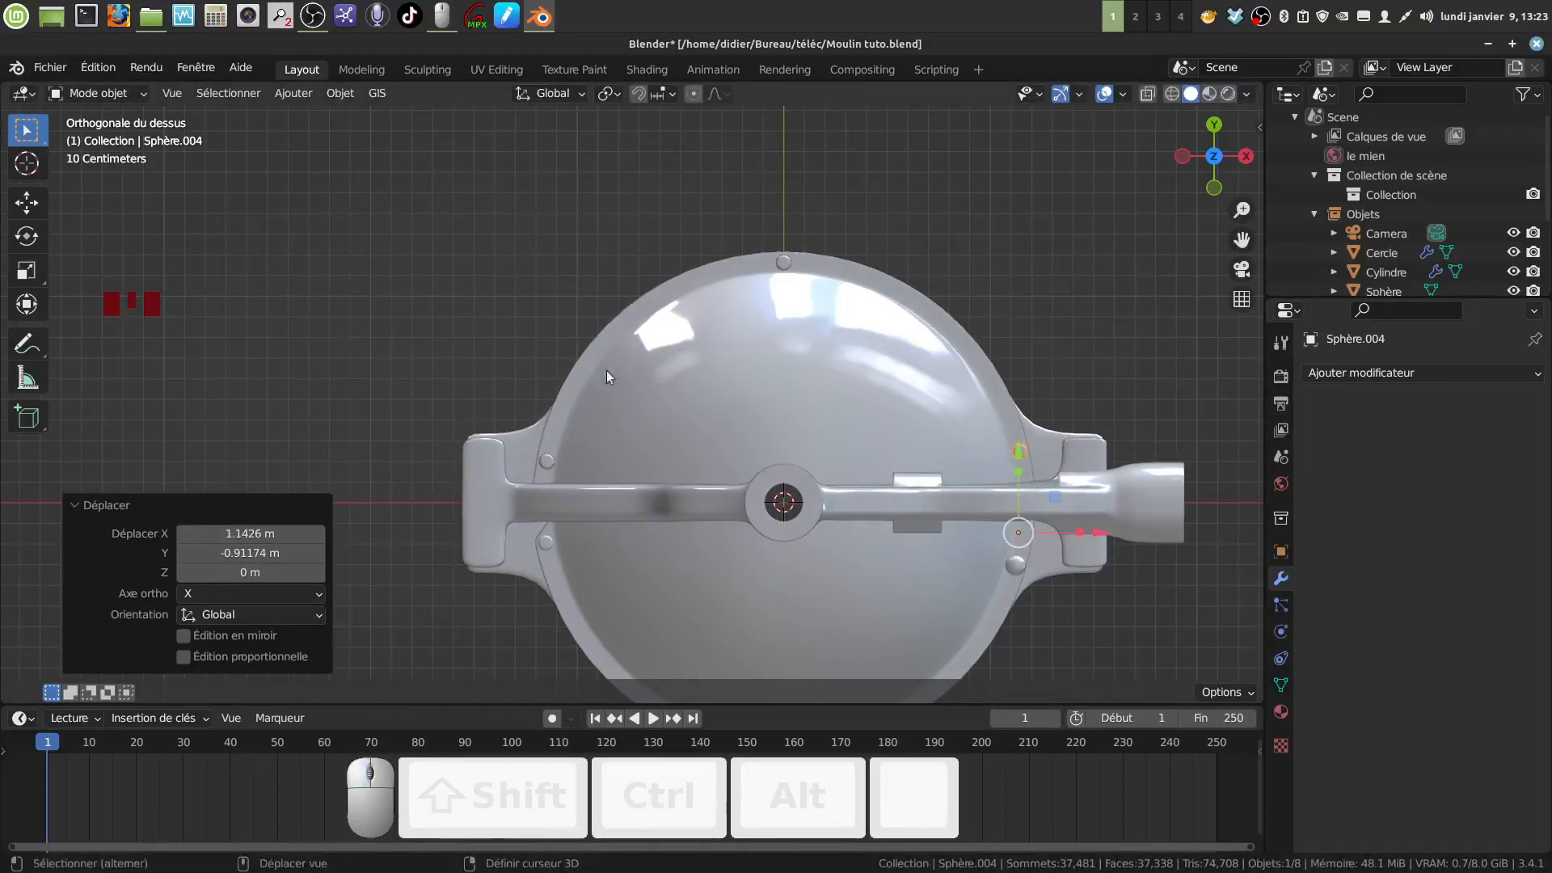
Join the three rear rim buttons into one object, with the original button copy as the active object
left_click(783, 264, "shift")
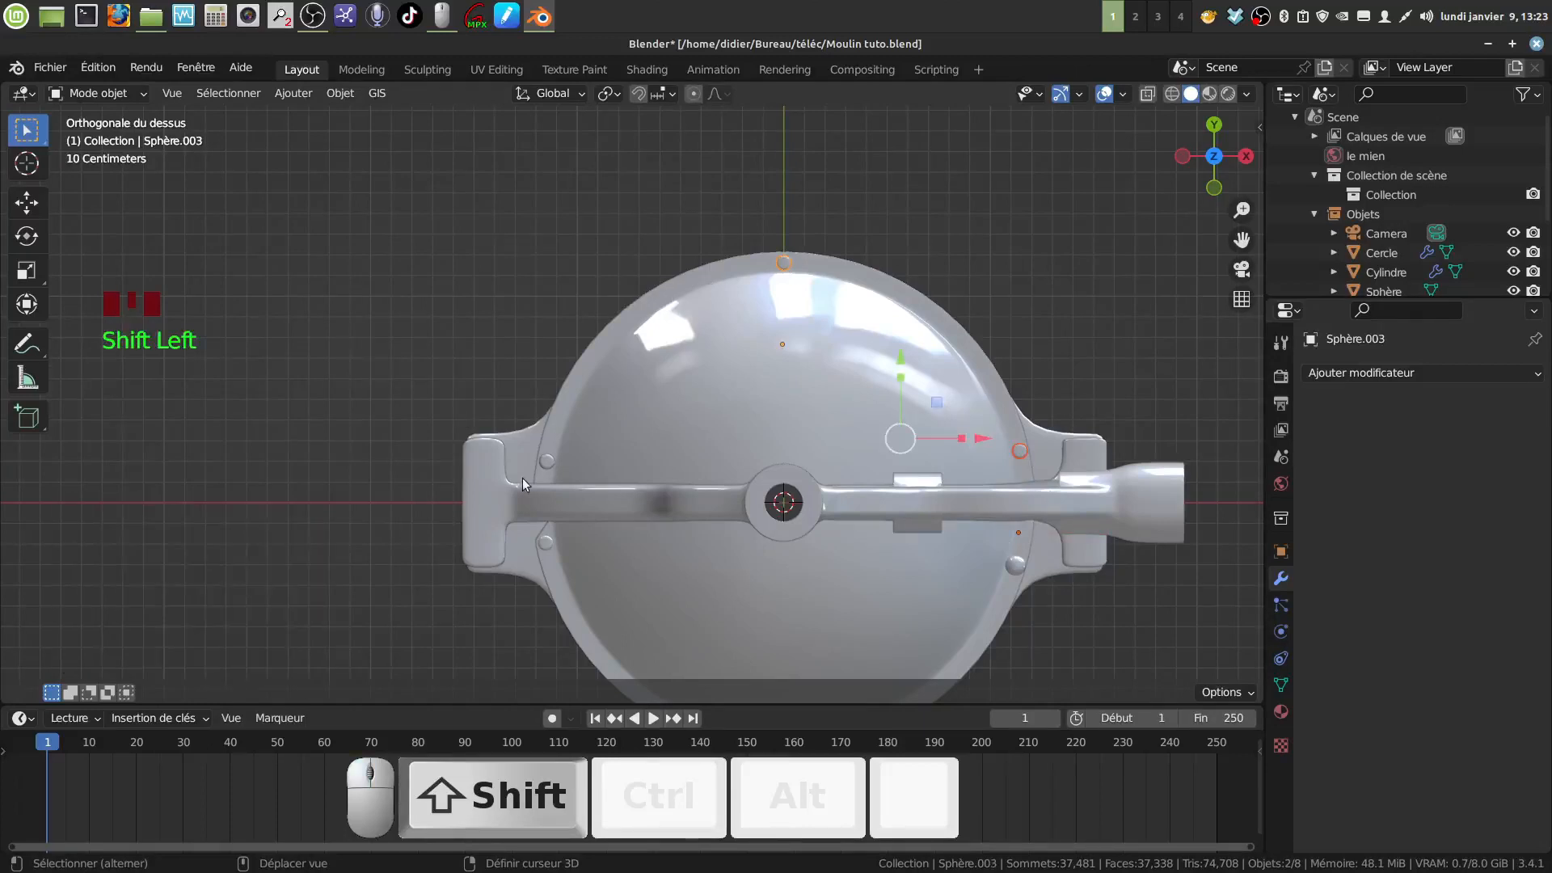
left_click(546, 467, "shift")
right_click(521, 289)
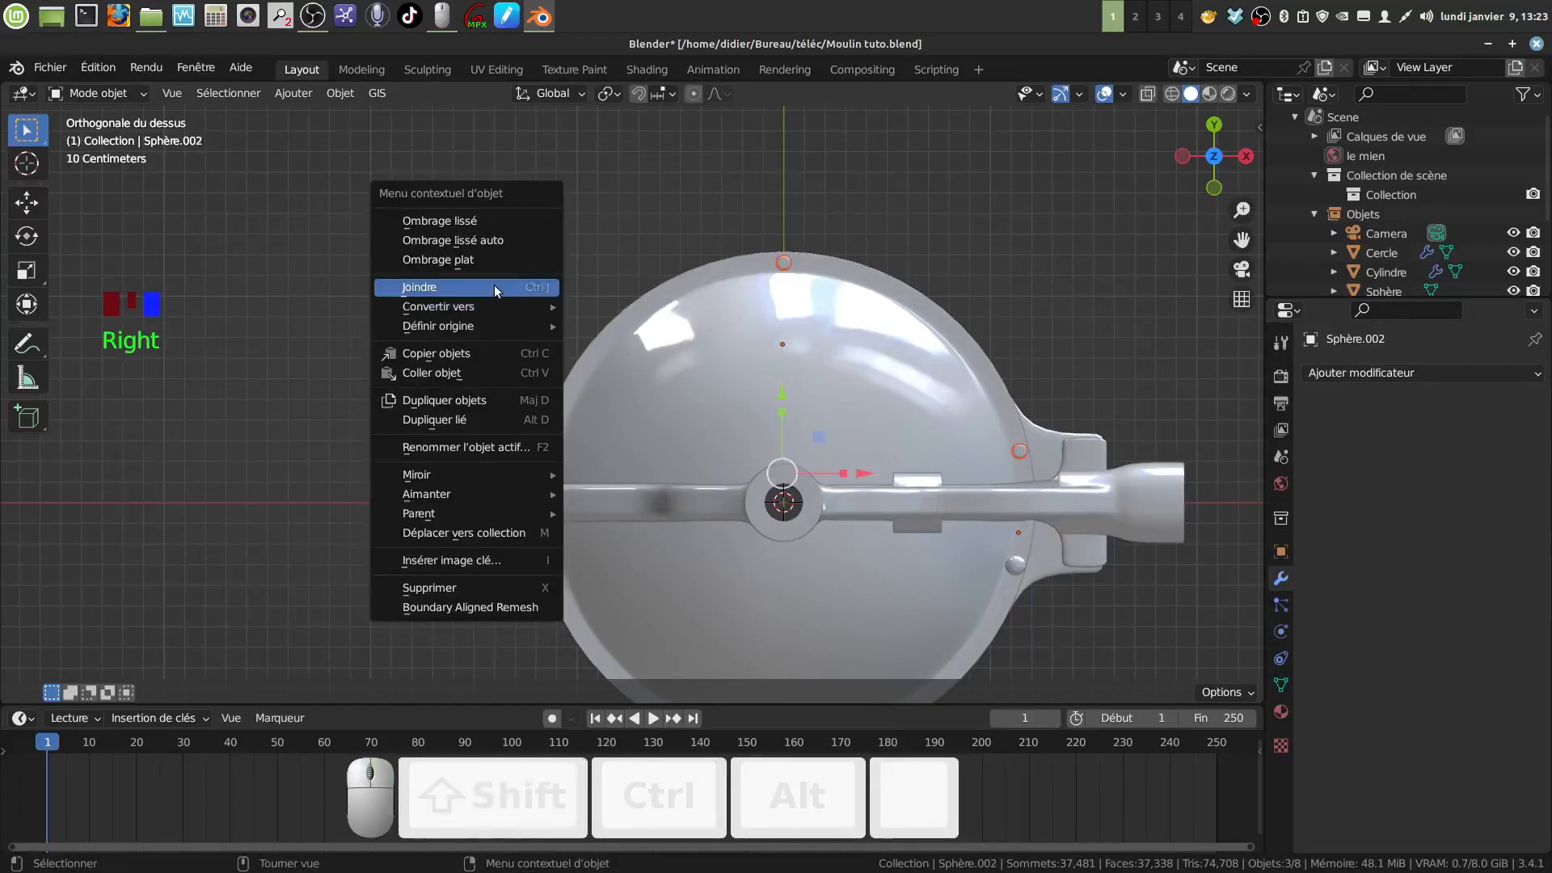
left_click(493, 284)
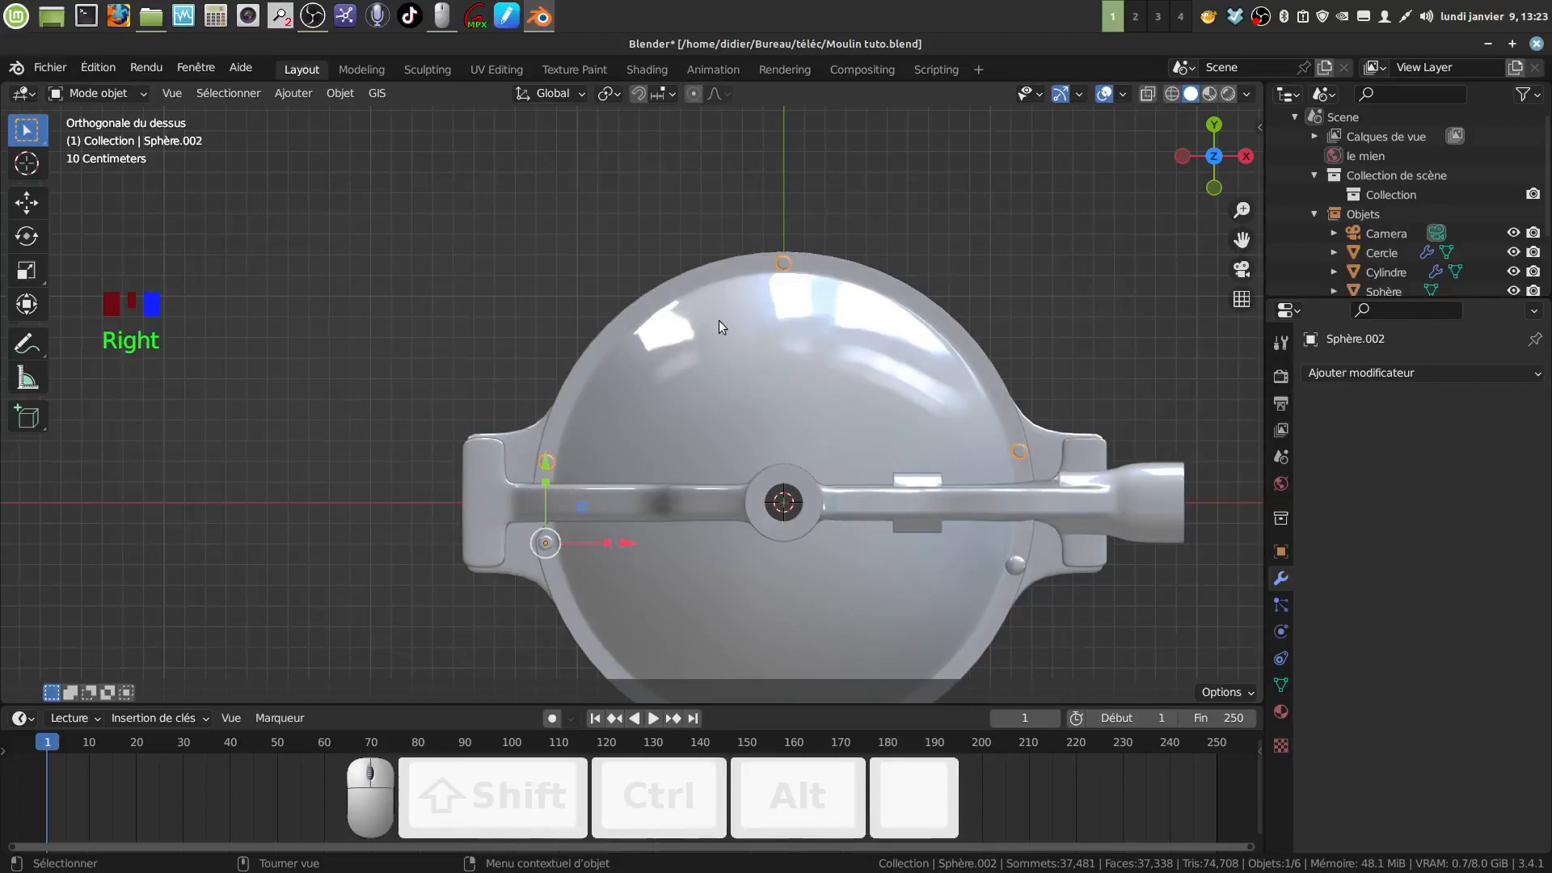
Join the rear buttons to the rear lid half and deselect everything
left_click(721, 330, "shift")
right_click(711, 330)
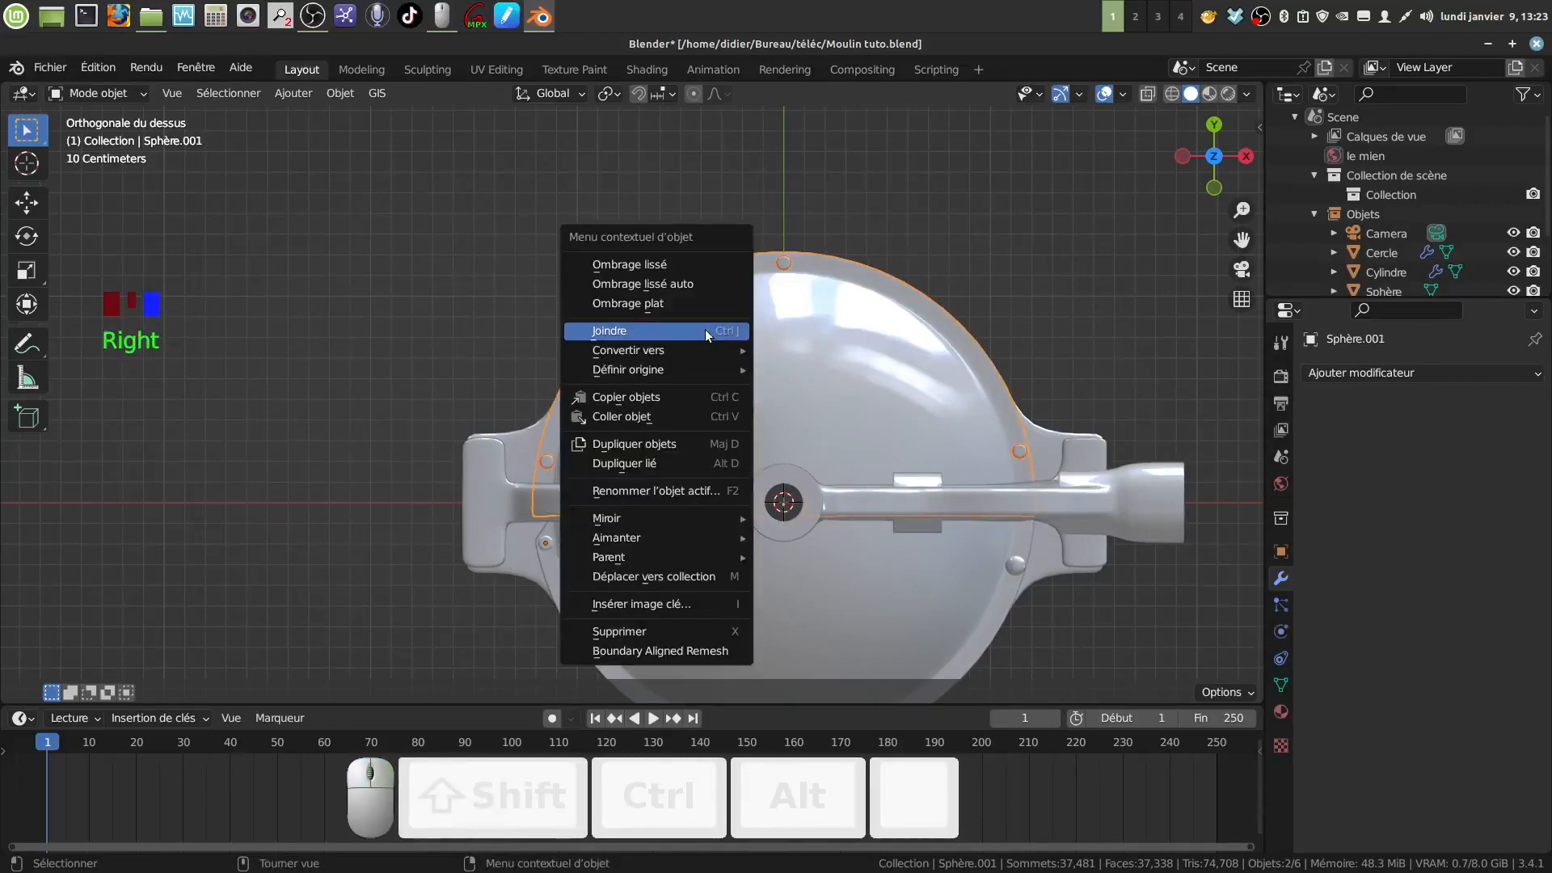
left_click(694, 330)
middle_click_drag(694, 330, 984, 361)
left_click(983, 361)
Add a Bolt mesh object to the scene
middle_click_drag(833, 375, 663, 420)
left_click(295, 93)
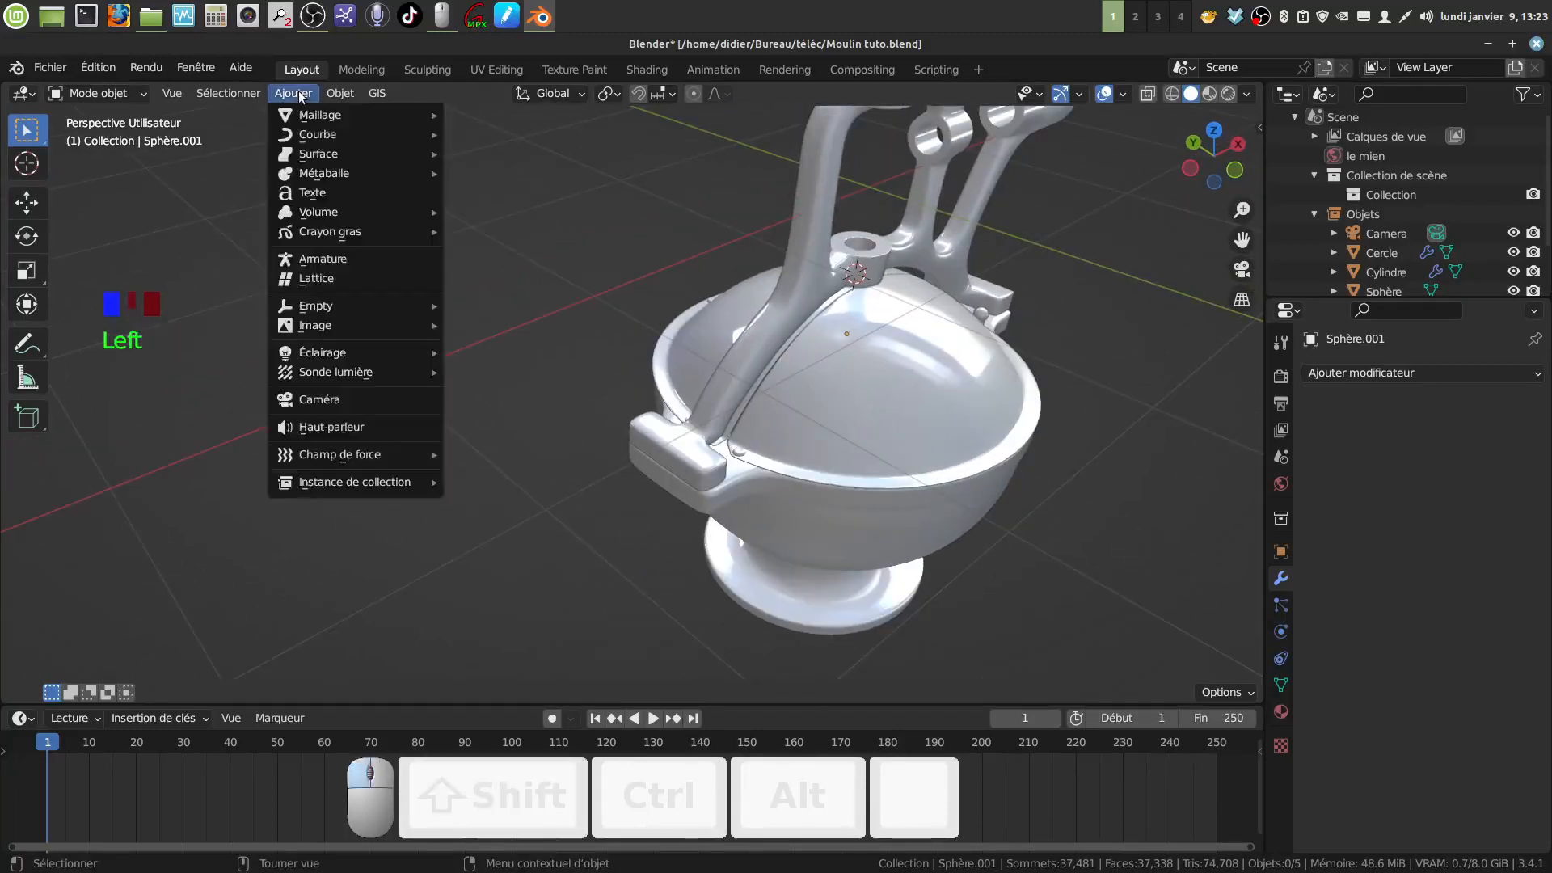
mouse_move(323, 116)
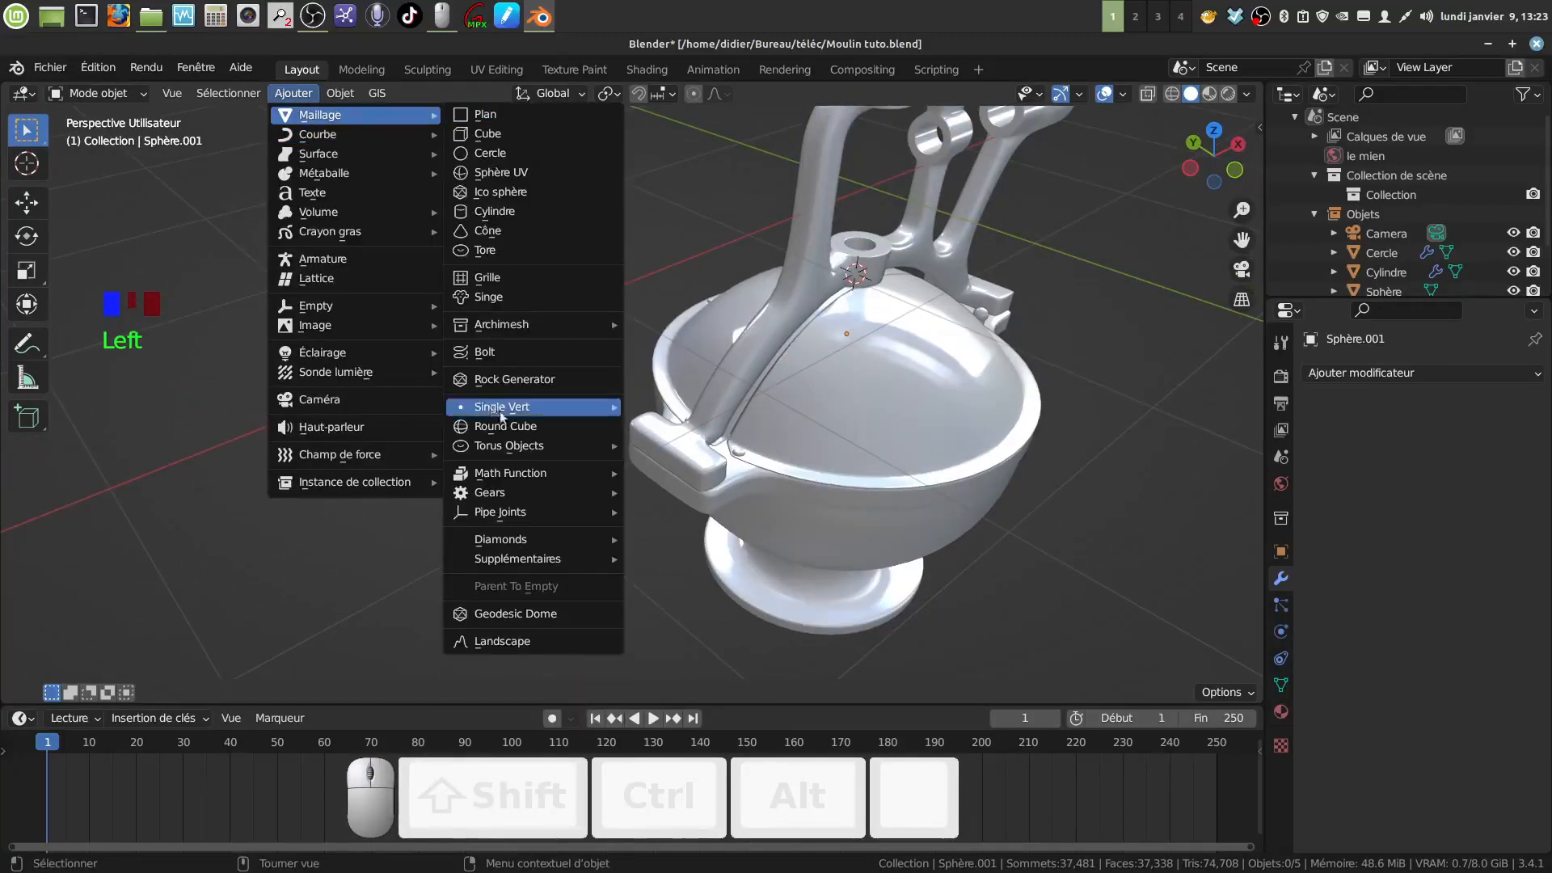
left_click(501, 354)
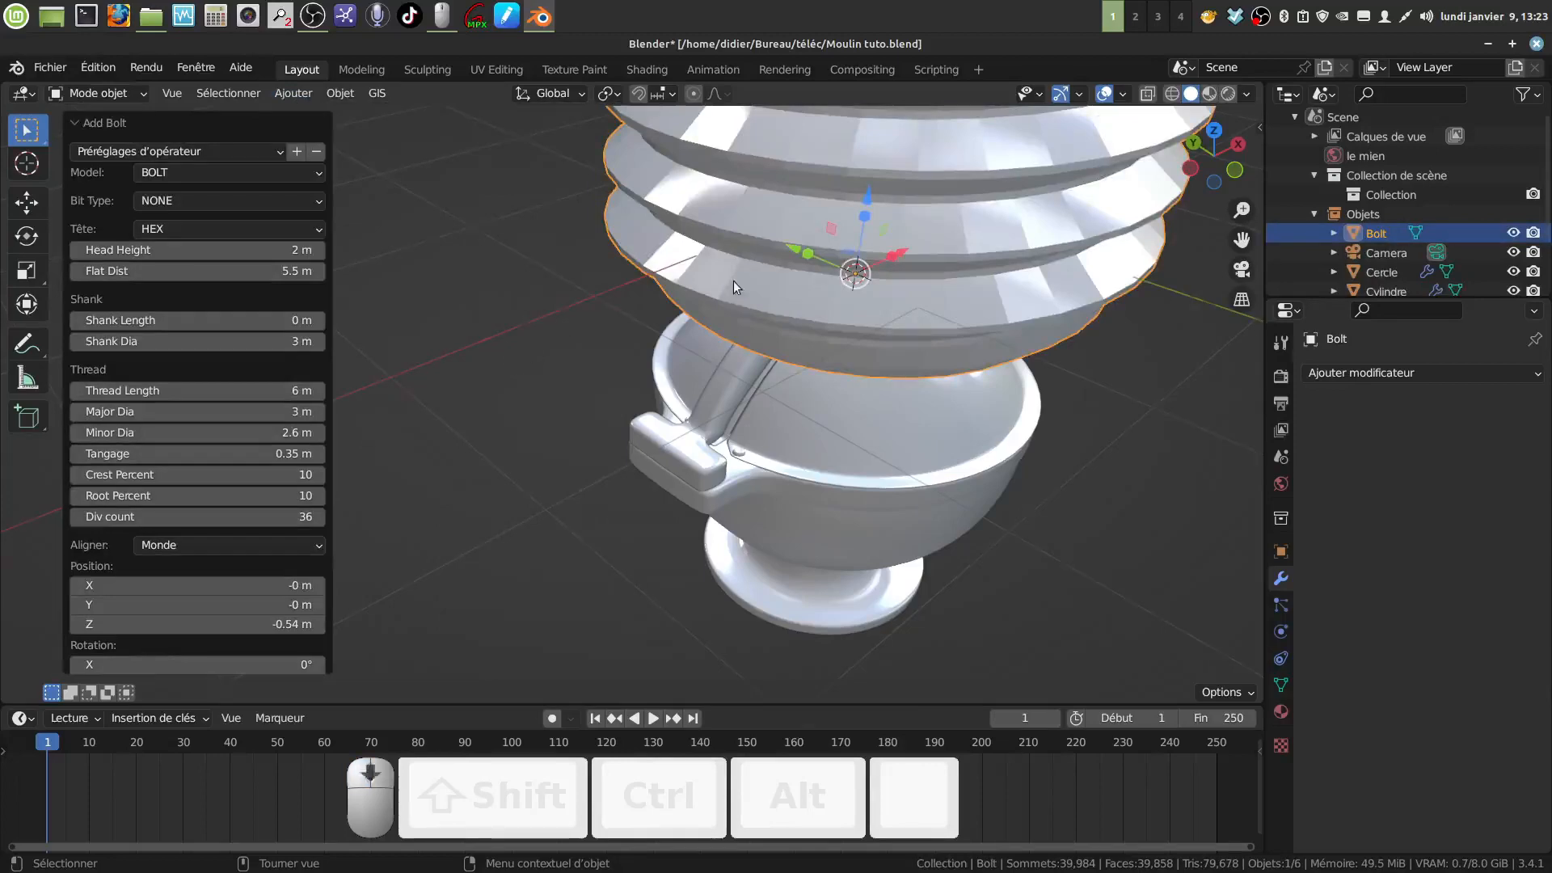
middle_click_drag(735, 279, 696, 388)
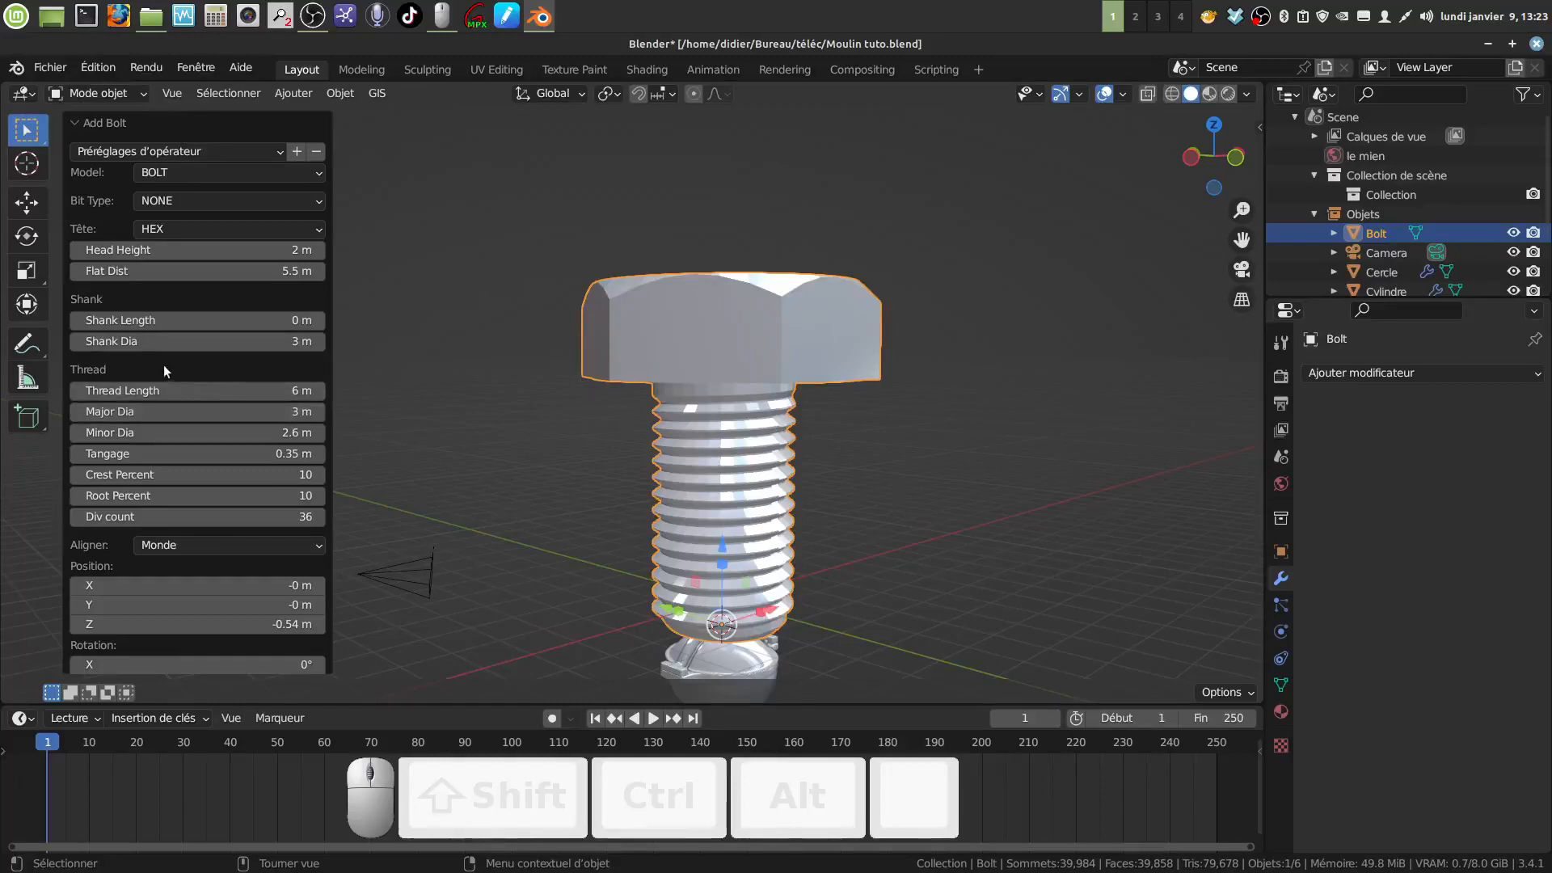
Set the bolt's head height to 1.6 m and its shank length to 5.4 m
left_click_drag(157, 321, 307, 321)
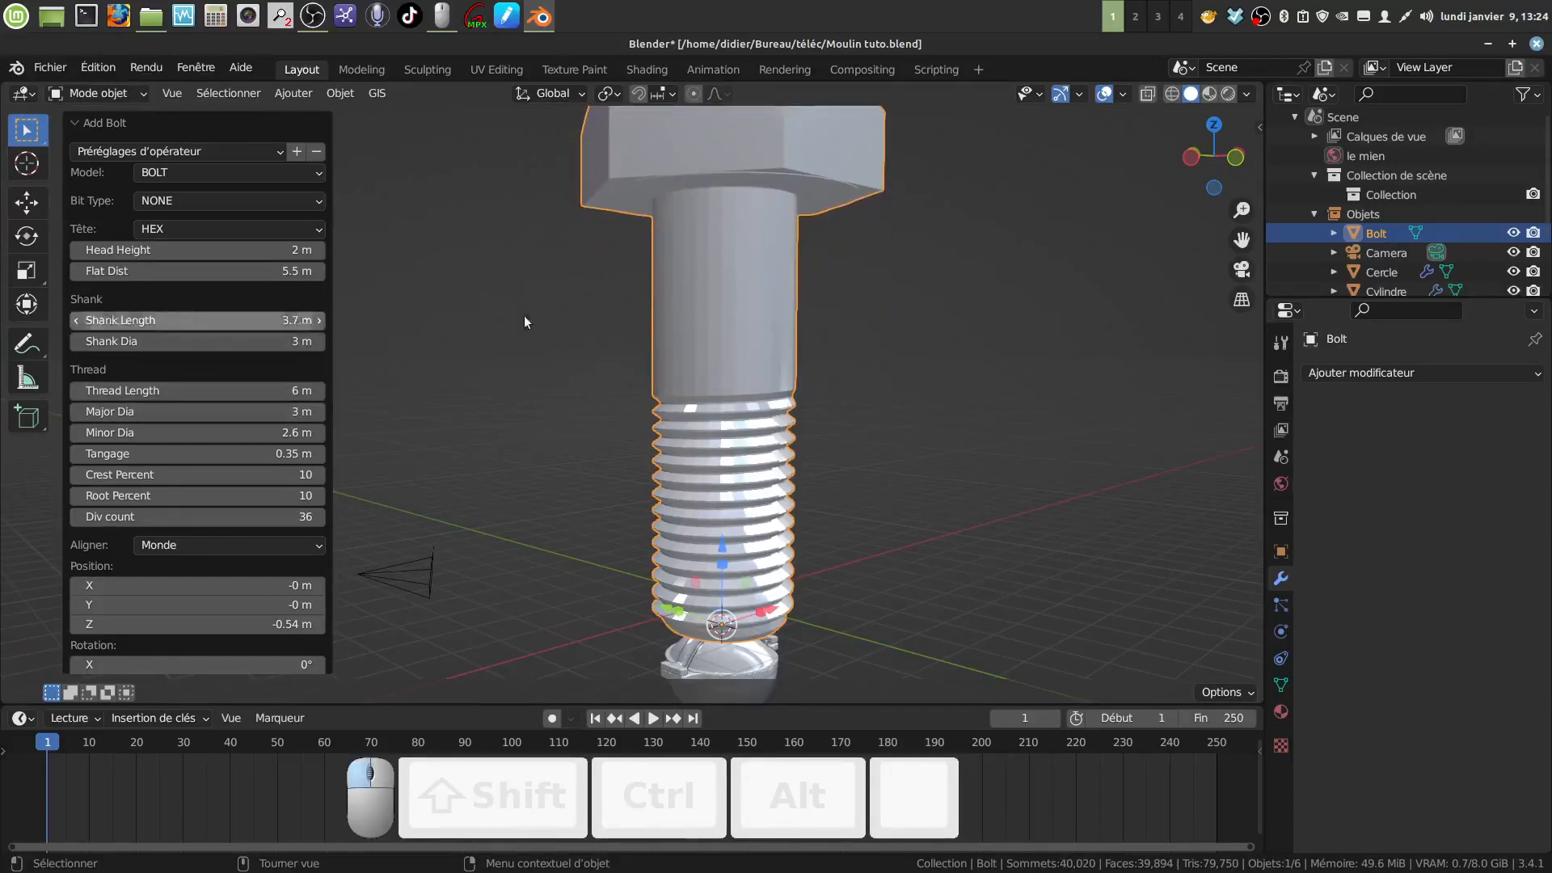
scroll(689, 304, "down", 4)
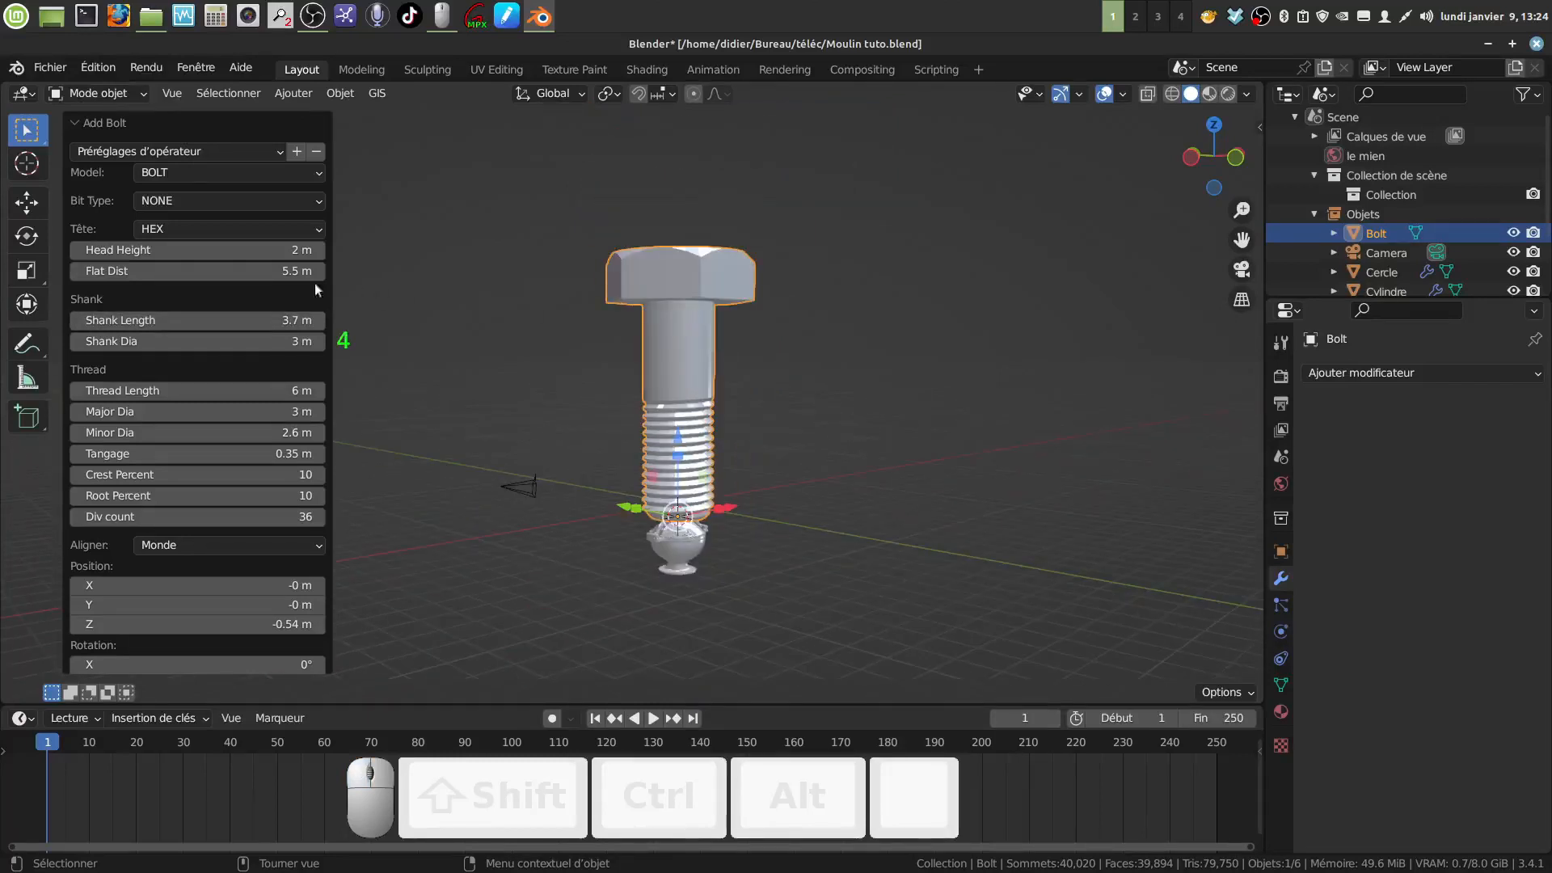
left_click_drag(131, 251, 135, 251)
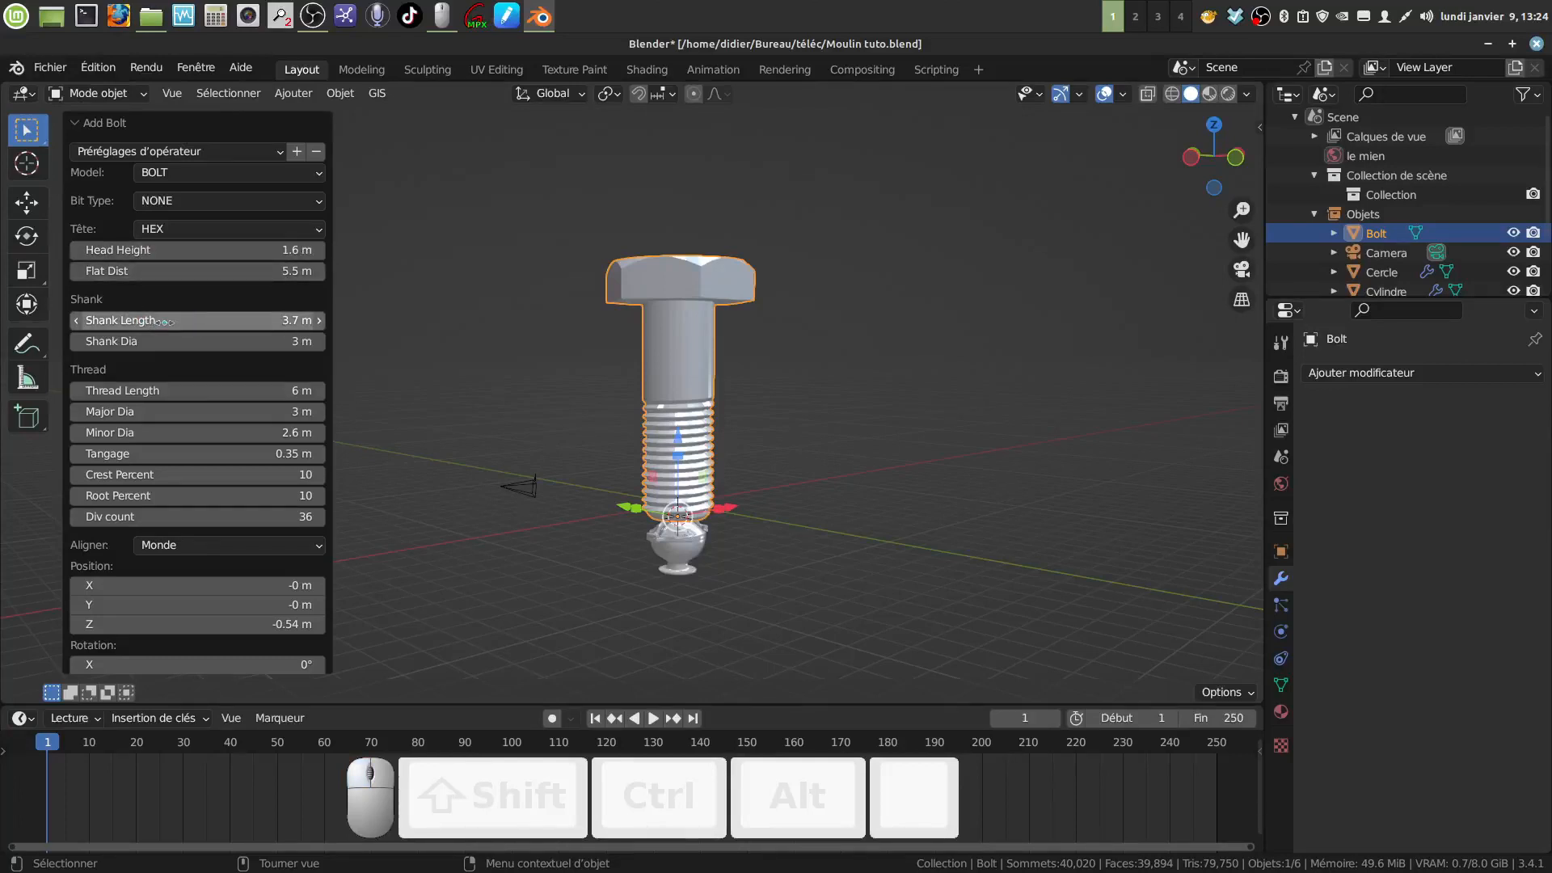
left_click_drag(162, 321, 368, 267)
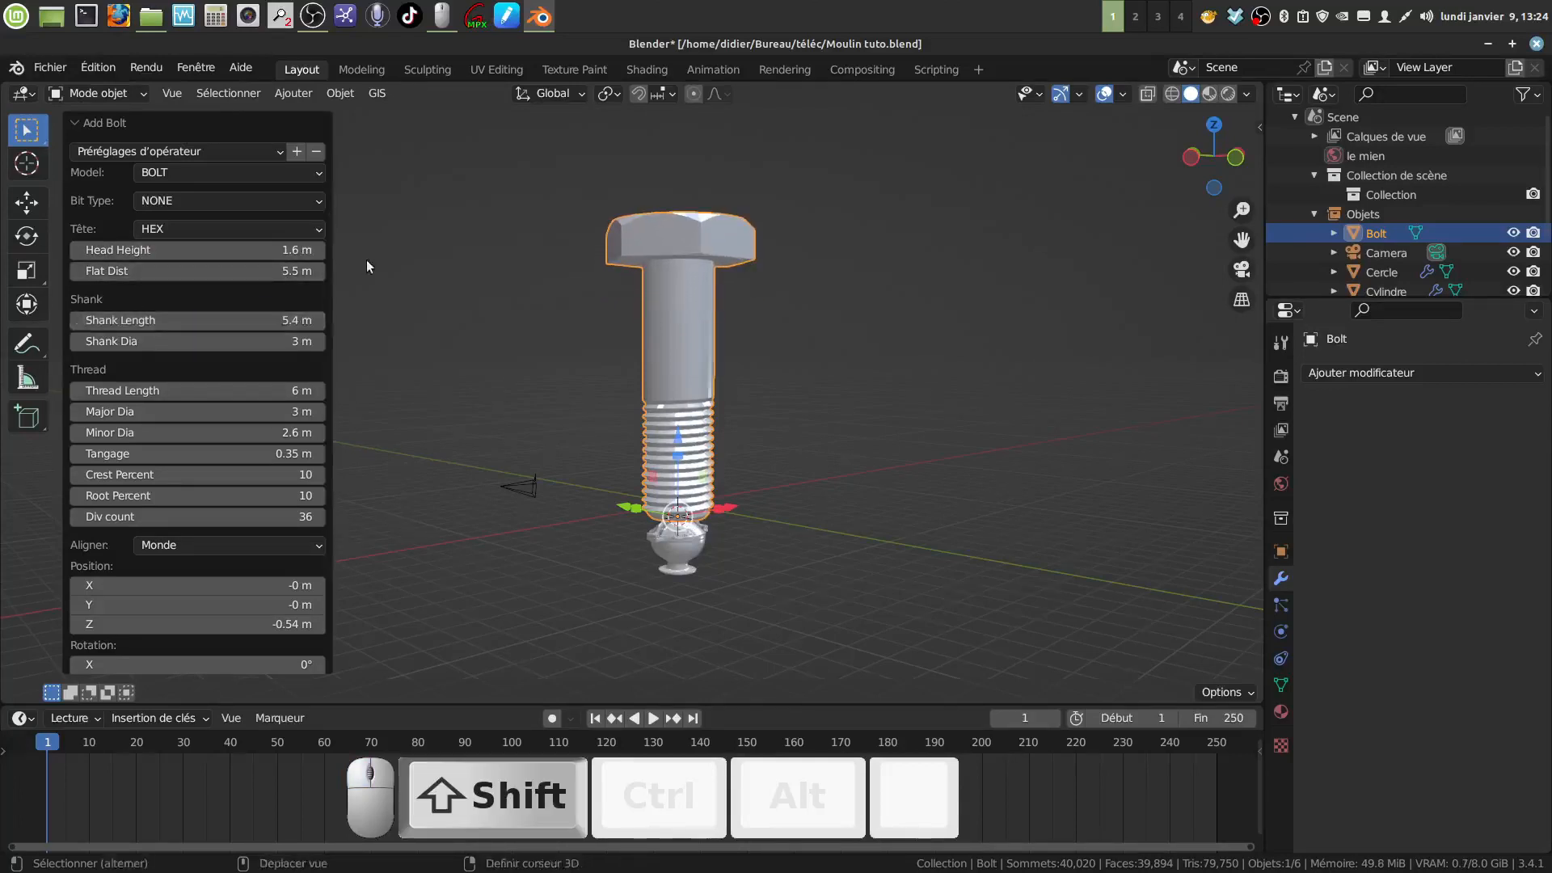
middle_click_drag(366, 266, 627, 443)
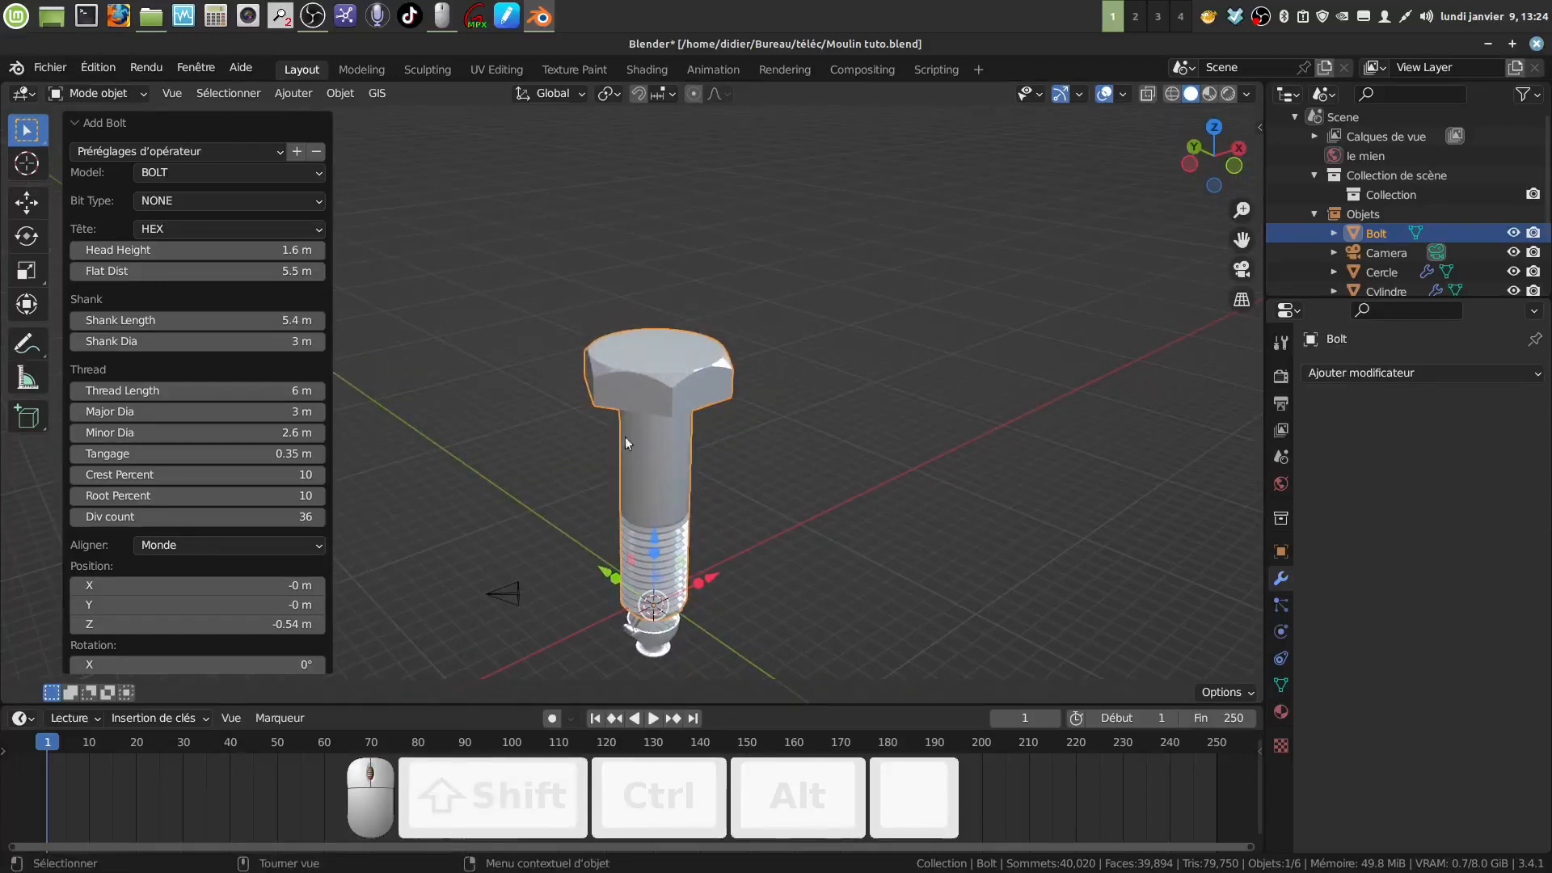
middle_click_drag(716, 482, 526, 372)
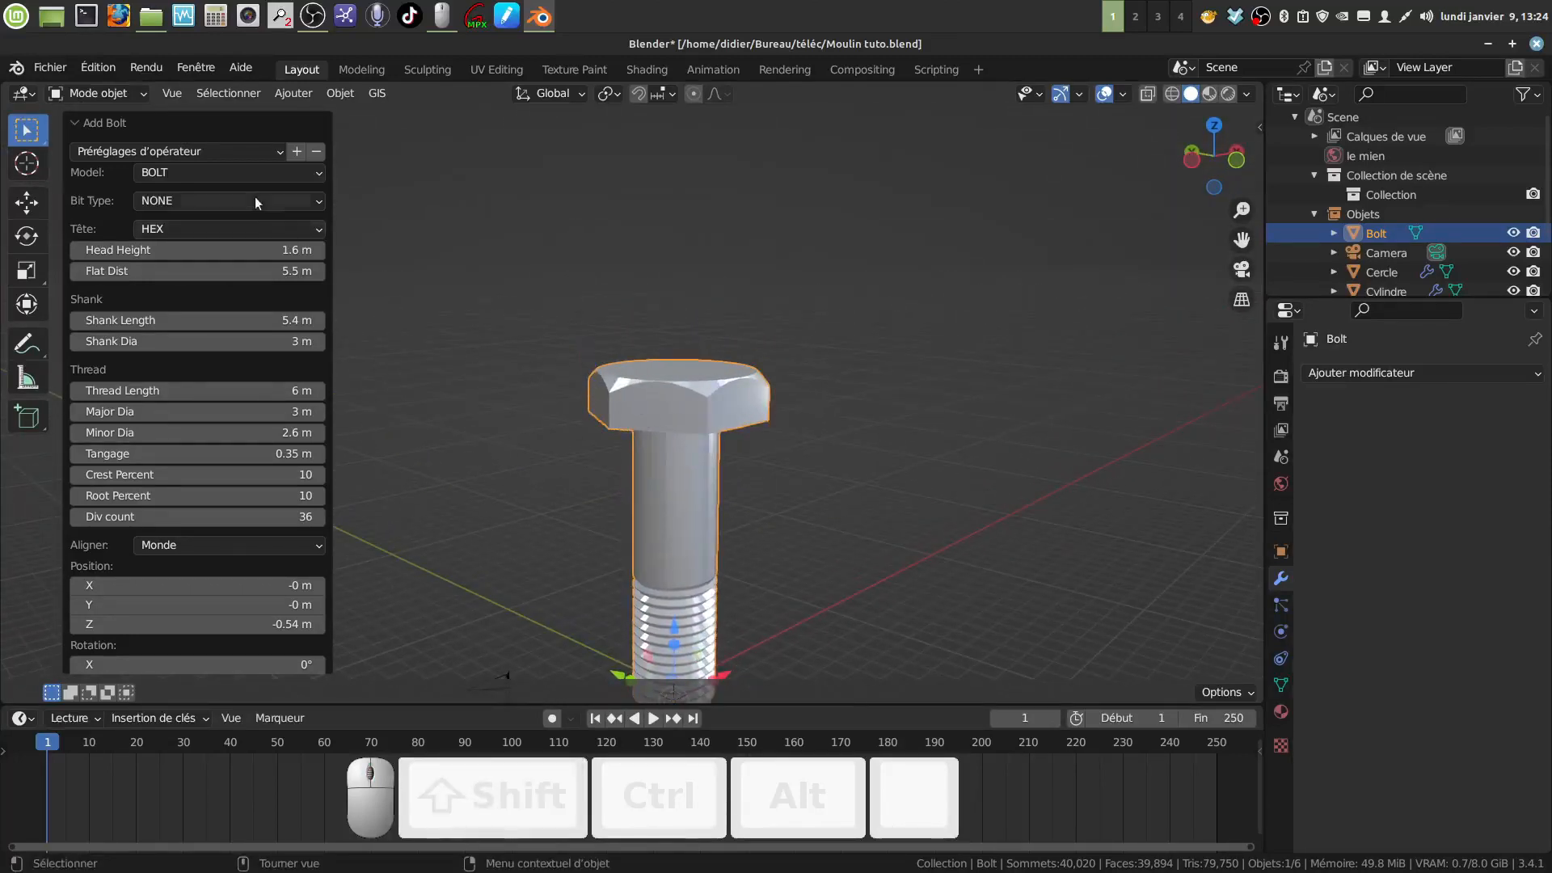
Change the bolt's head type to DOME
left_click(317, 228)
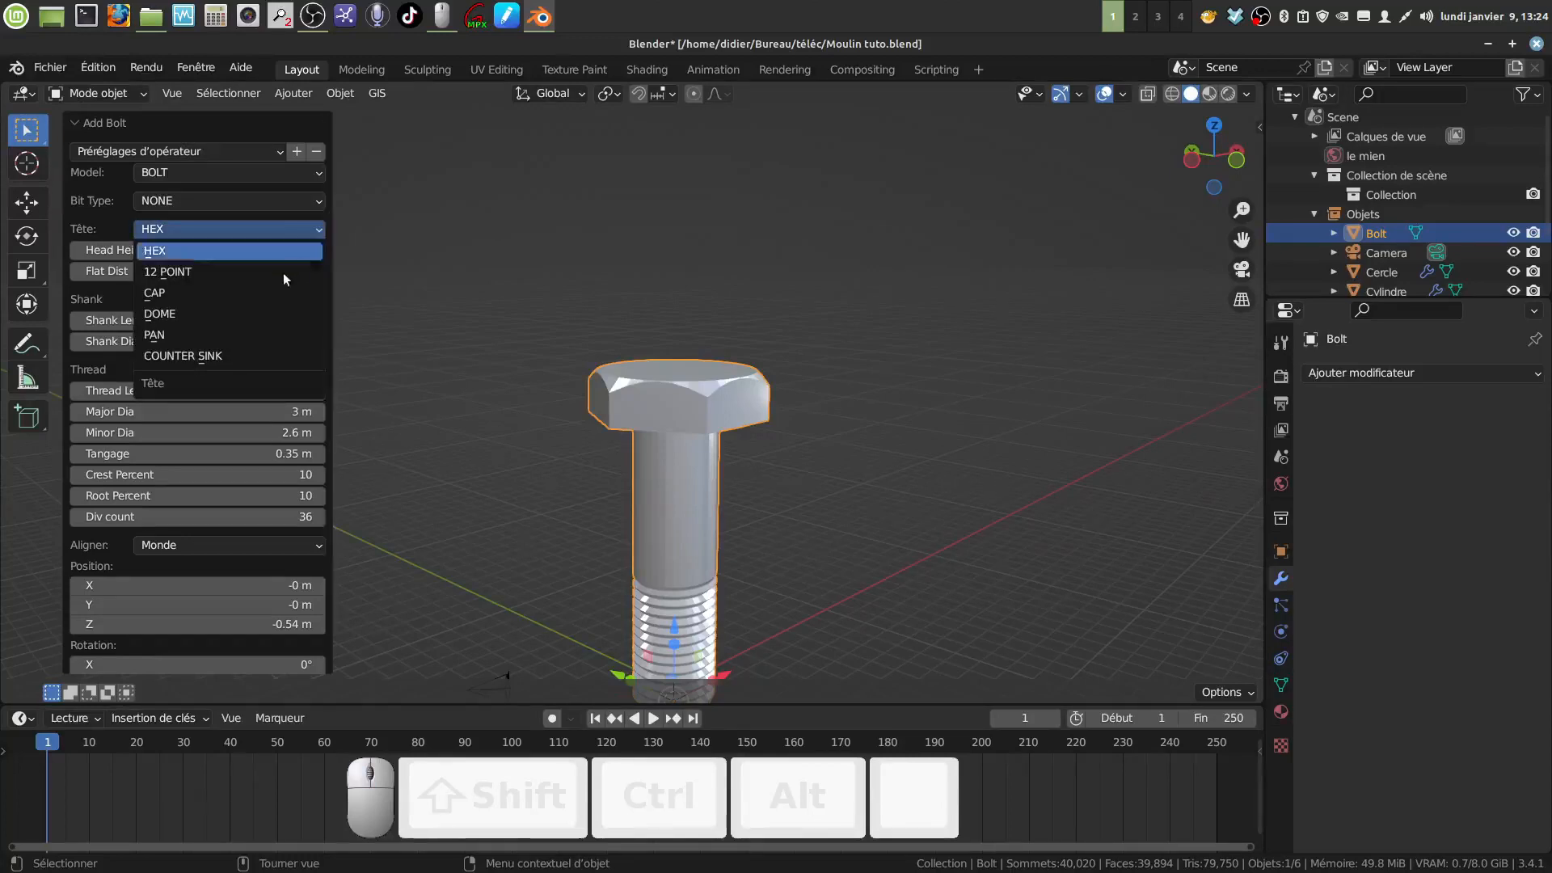
left_click(268, 310)
middle_click_drag(752, 402, 722, 380)
mouse_move(701, 395)
middle_mouse_down()
mouse_move(700, 377)
mouse_move(699, 479)
mouse_move(663, 372)
mouse_move(643, 405)
mouse_move(713, 406)
middle_mouse_up()
scroll(702, 513, "up", 3)
scroll(705, 514, "down", 3)
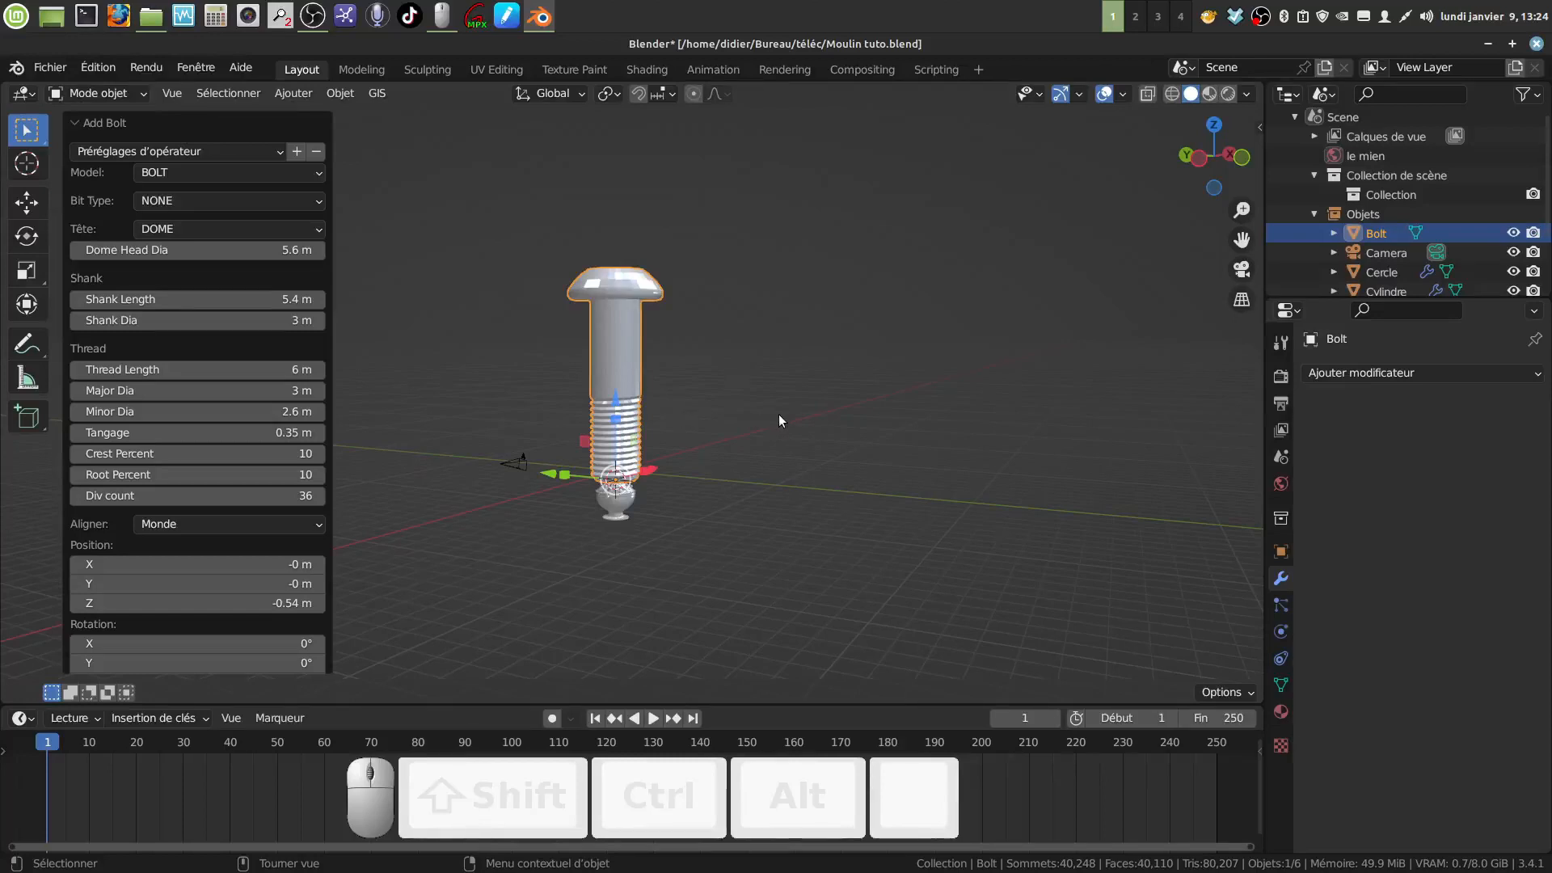
Scale the bolt down uniformly to 0.294, and shrink it again until it is smaller than the mill
key("s")
left_click(659, 465)
scroll(651, 526, "up", 5)
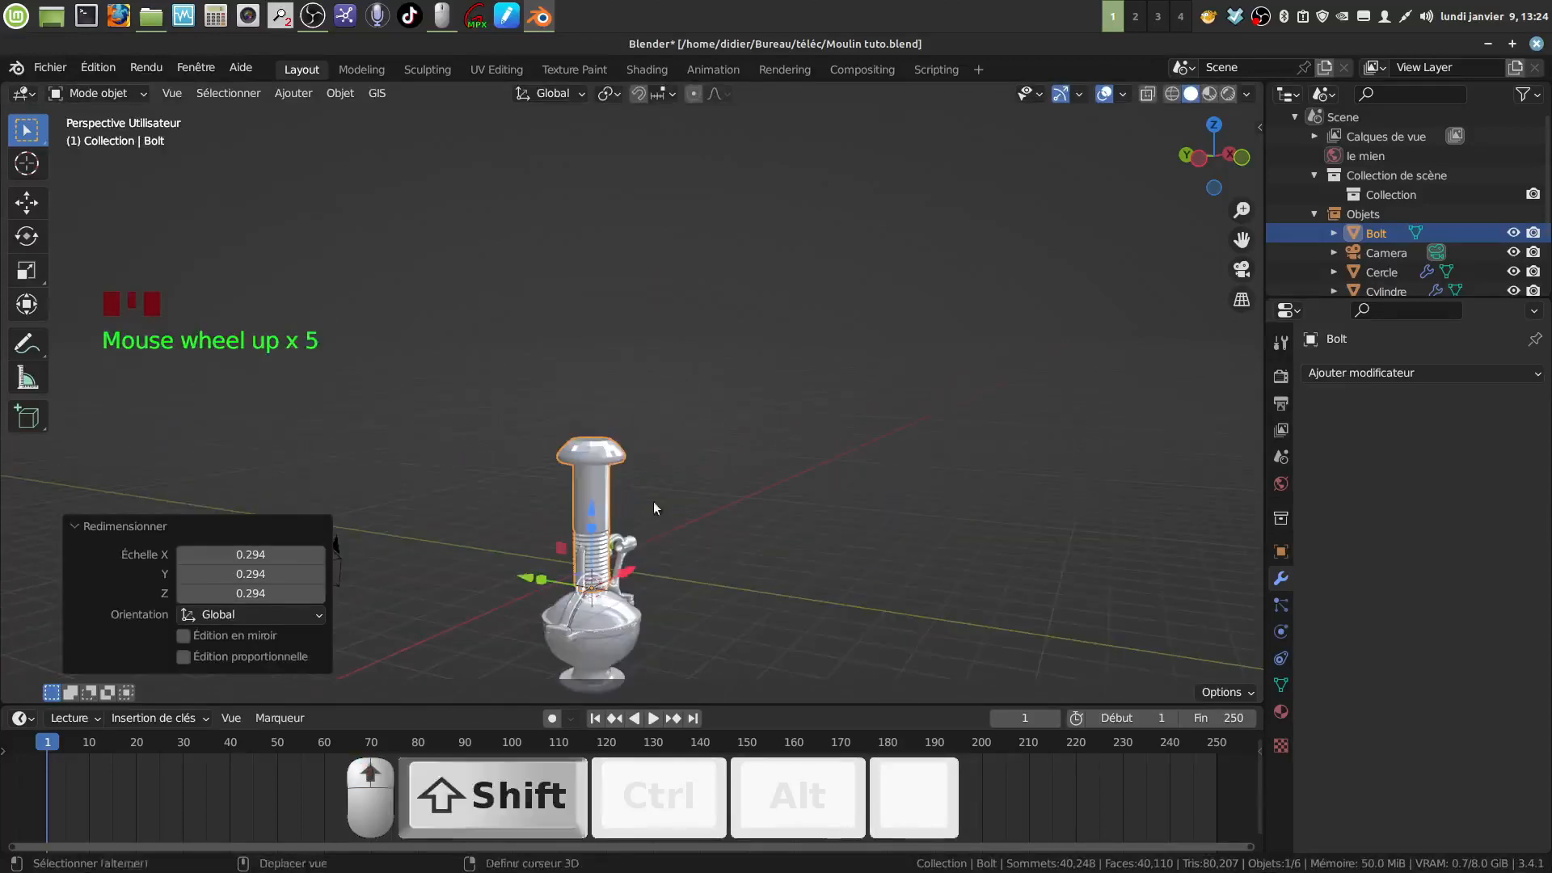
middle_click_drag(654, 503, 688, 425, "shift")
key("s")
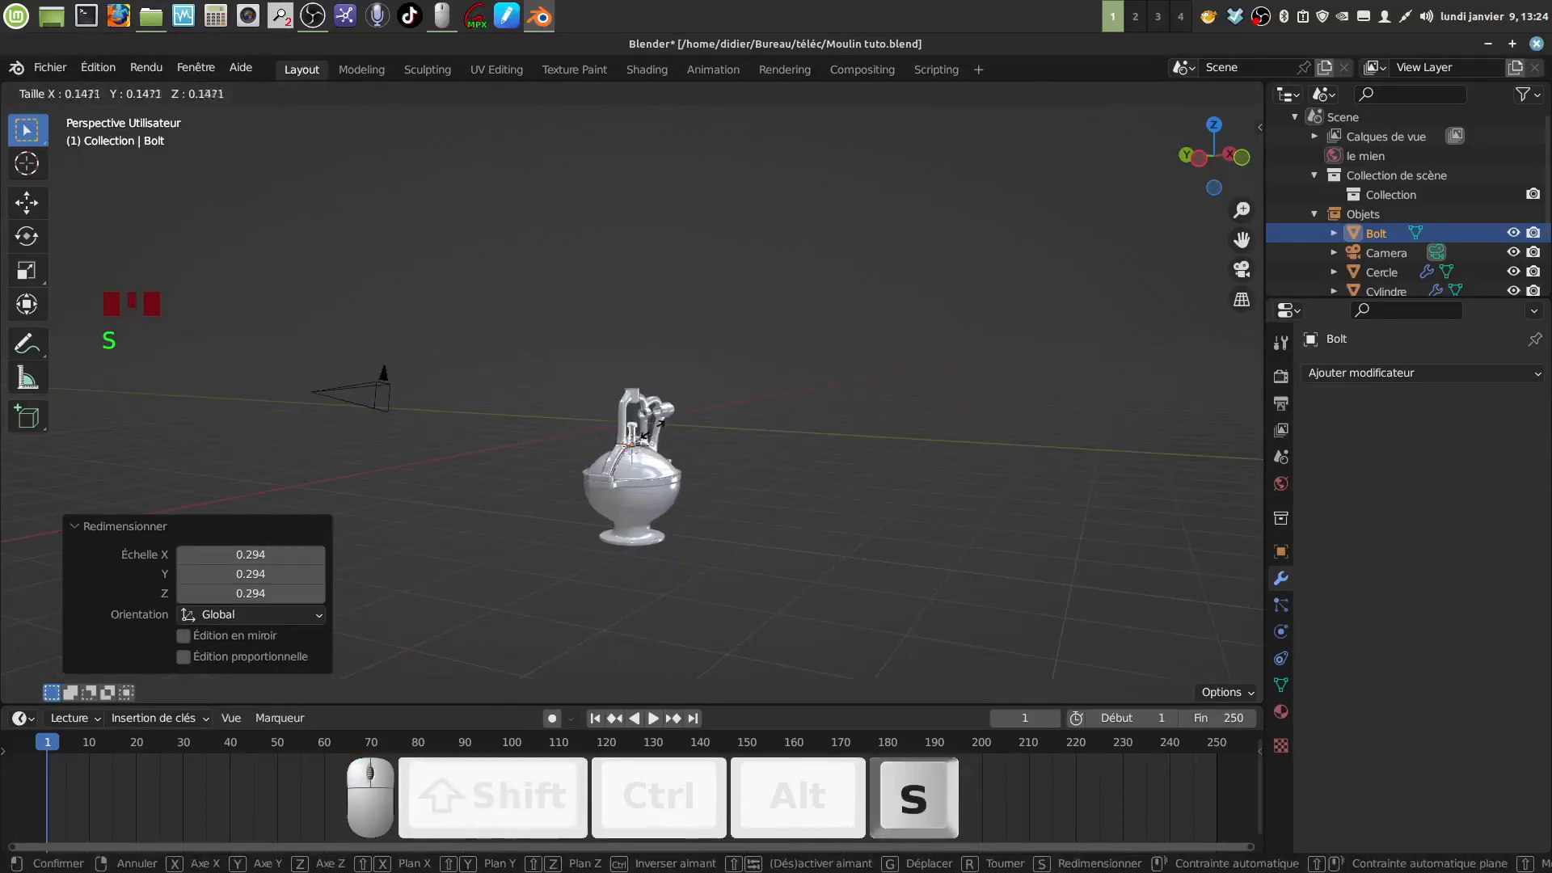
left_click(558, 477)
Move the bolt about -1.455 m along the X axis, out in front of the mill's arm
middle_click_drag(558, 477, 726, 420)
left_click_drag(726, 420, 701, 426)
middle_click_drag(701, 427, 906, 351)
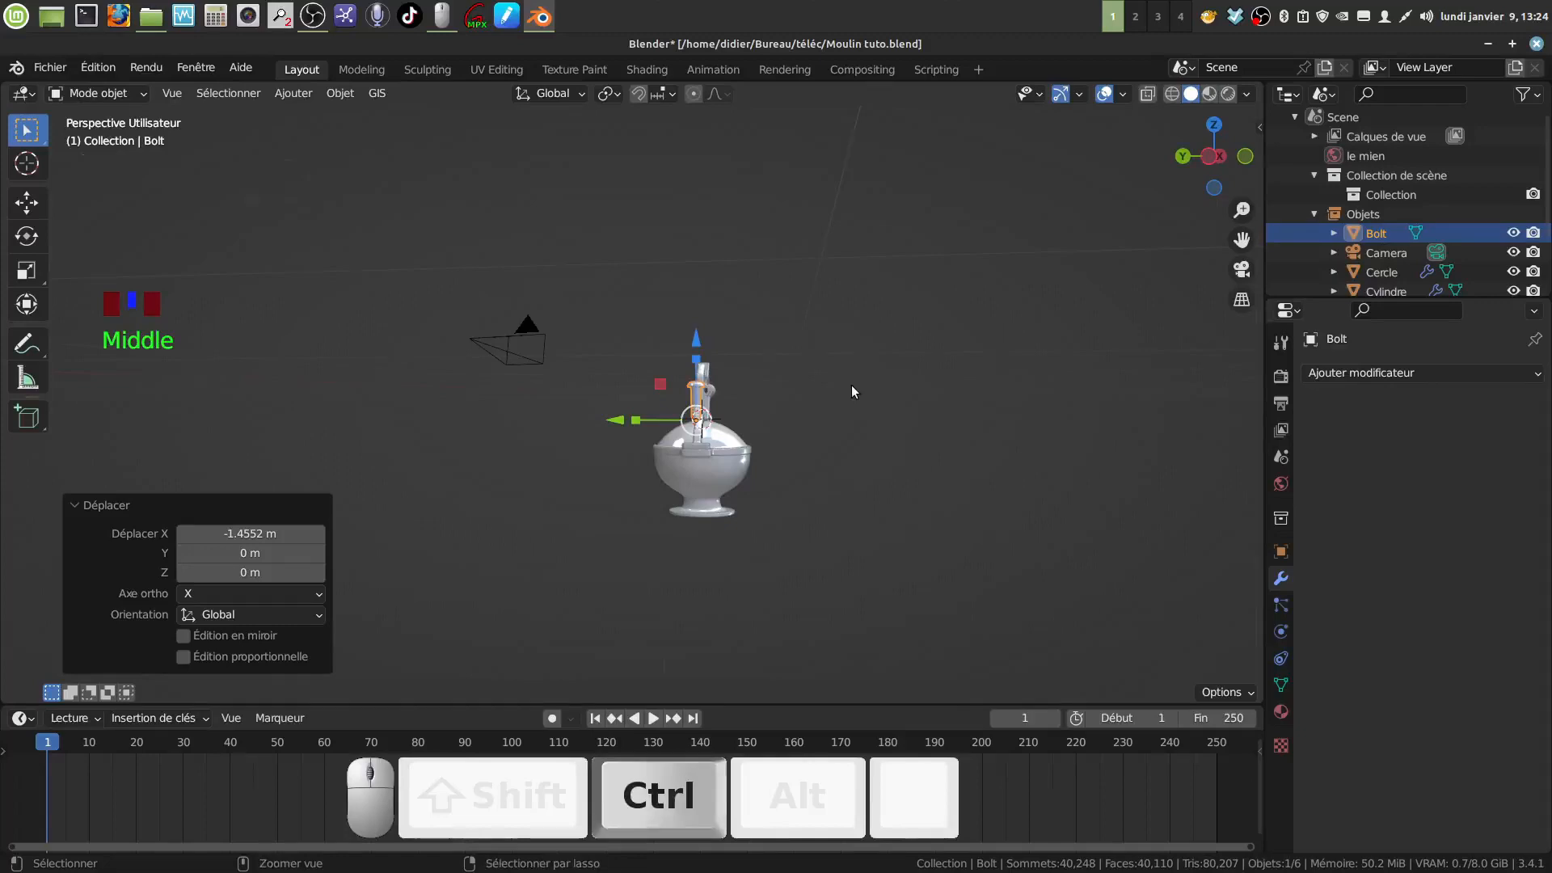
Scale the bolt uniformly to 0.479 in the left orthographic view
key("ctrl+KP_3")
scroll(852, 385, "up", 6)
middle_click_drag(851, 385, 681, 319, "shift")
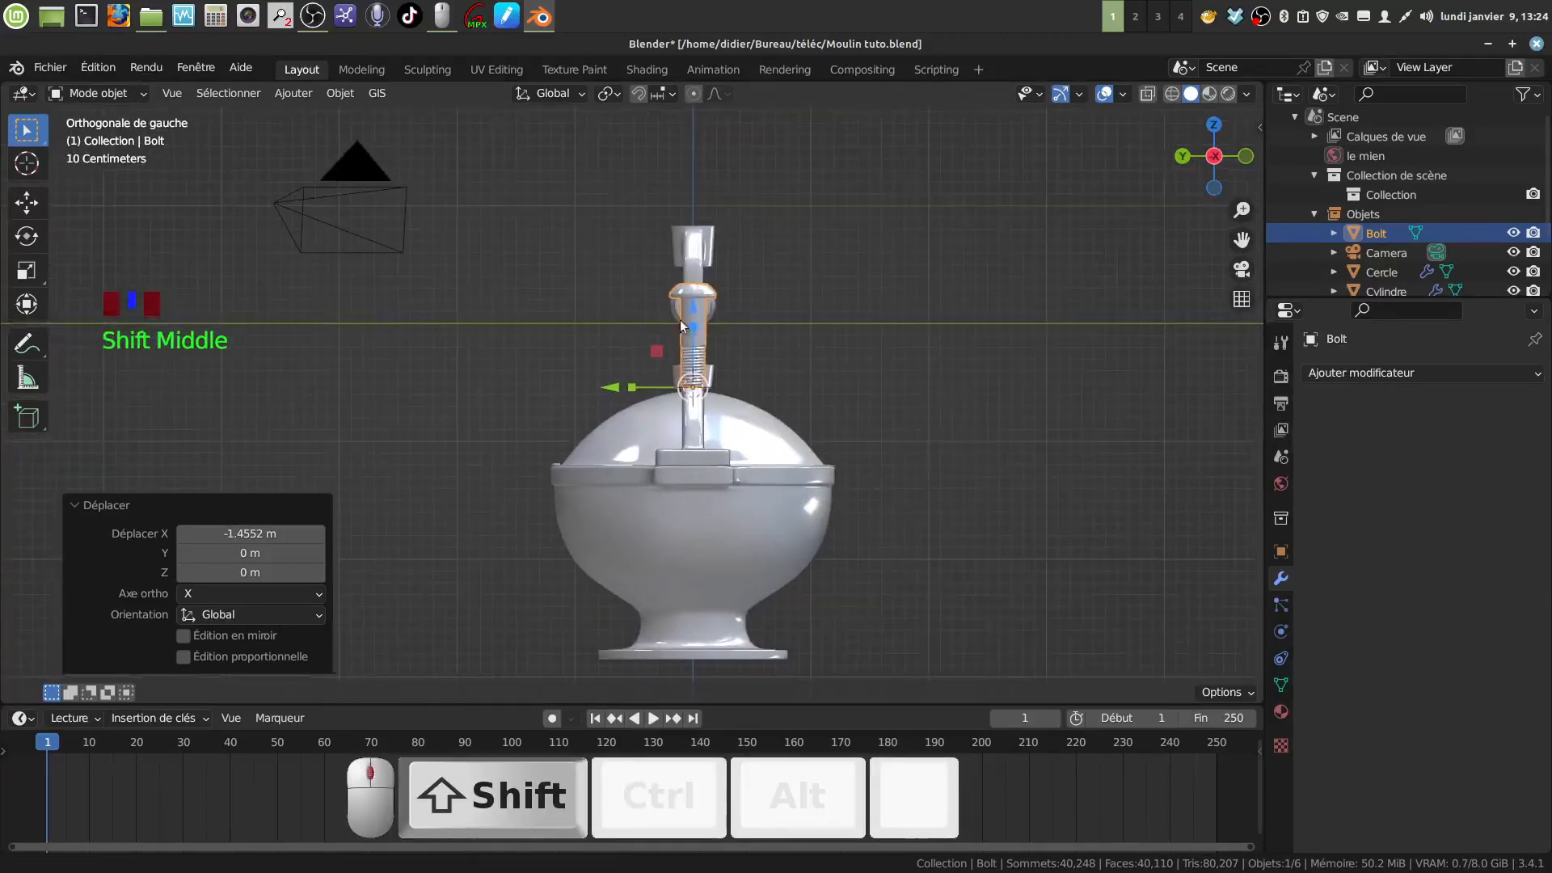
scroll(769, 429, "up", 2)
middle_click_drag(769, 429, 751, 375, "shift")
key("s")
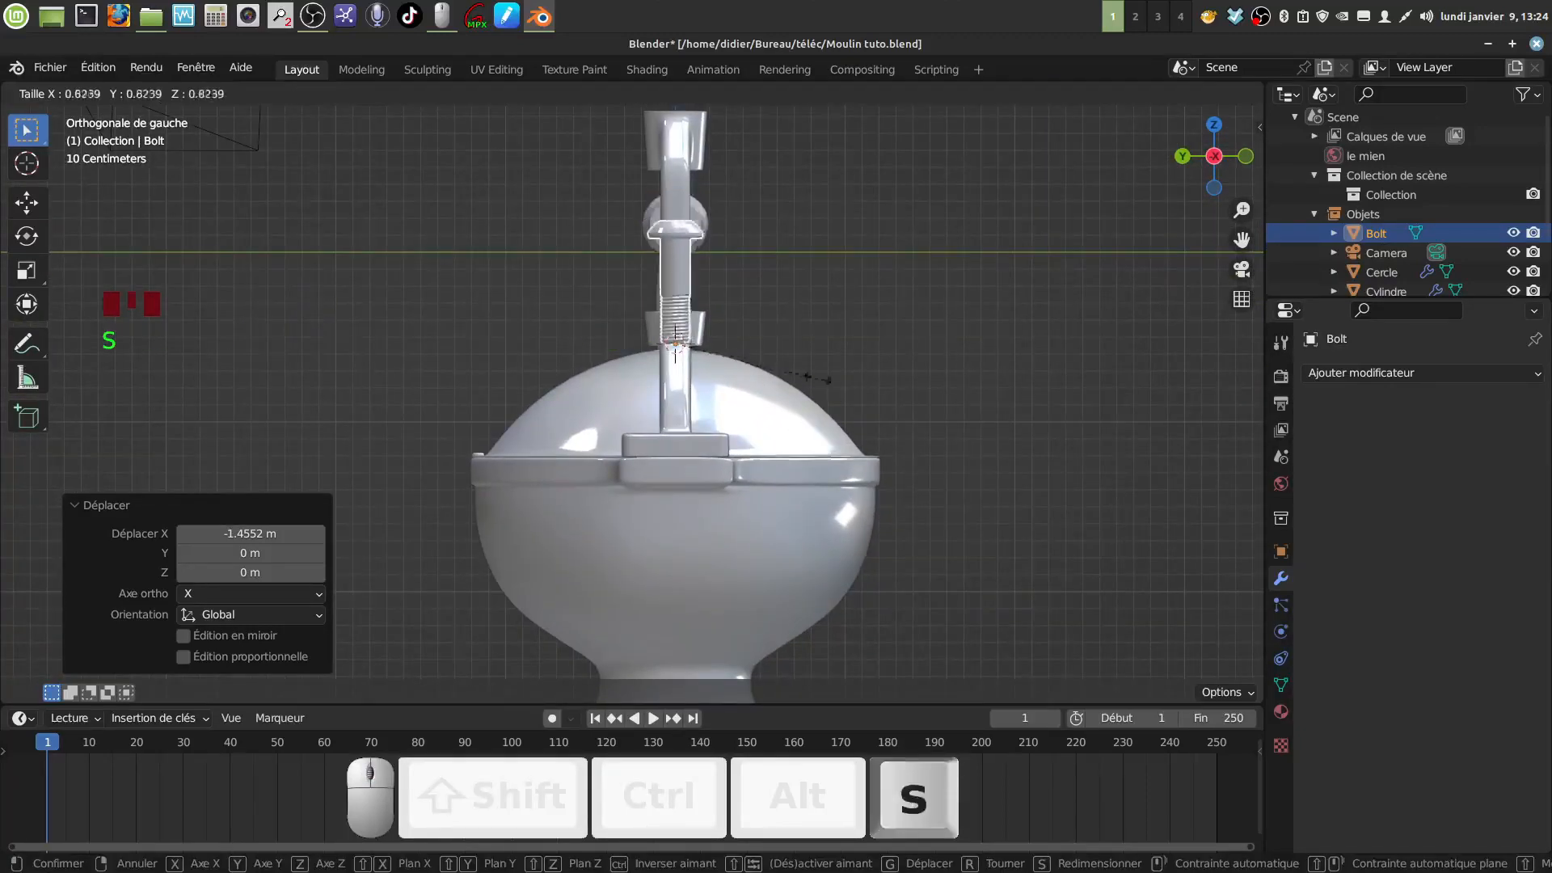
left_click(737, 346)
Move the bolt about -0.2 m along Y and -0.9 m along Z, onto the side of the mill's clamp blocks
key("g")
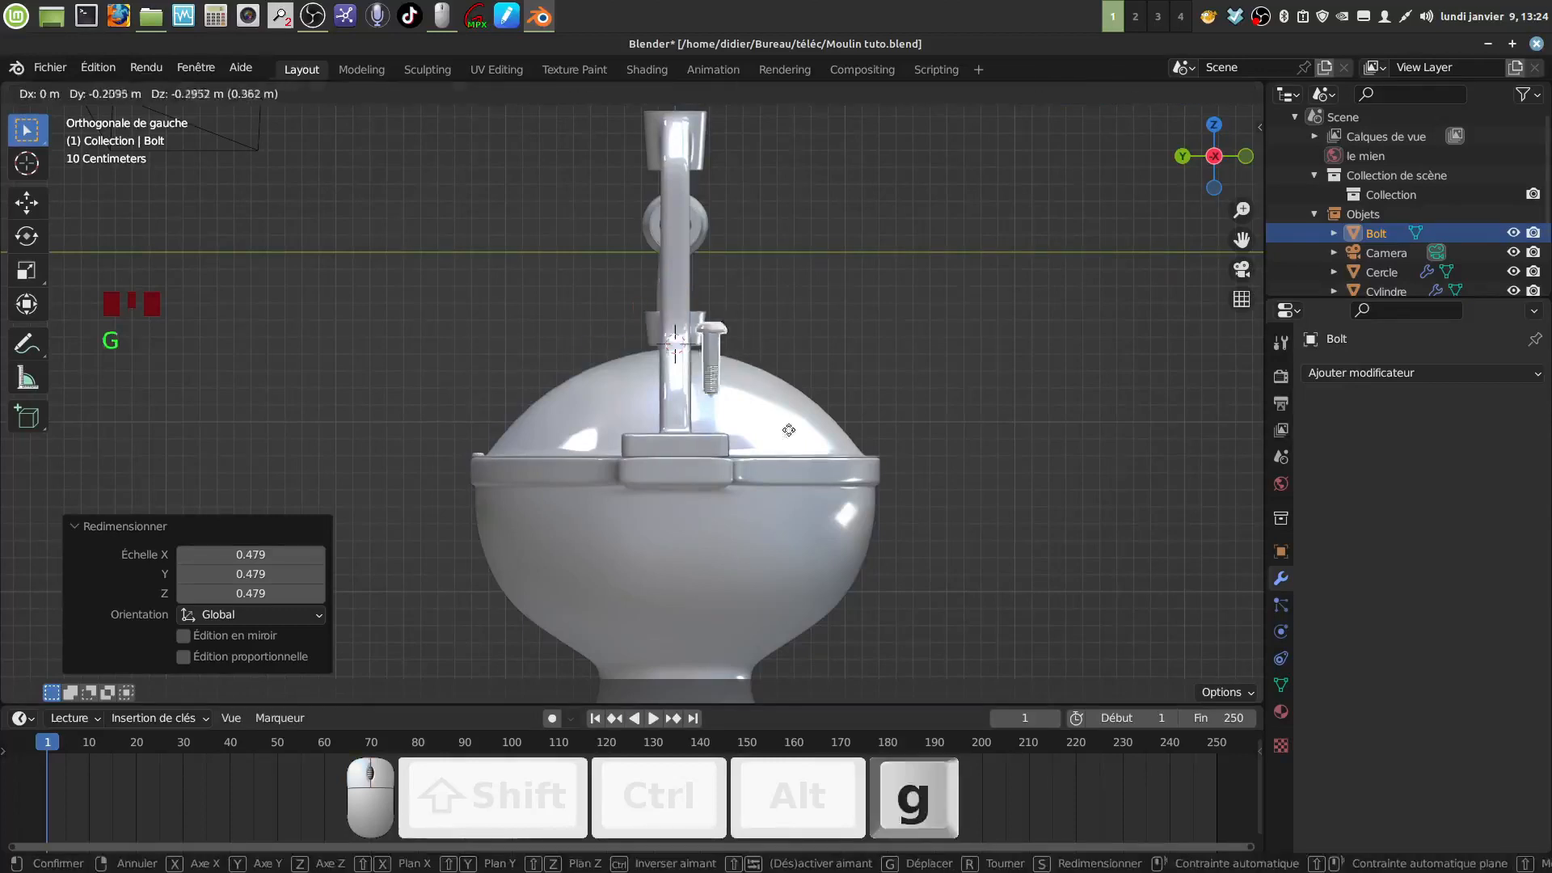
left_click(784, 493)
middle_click_drag(784, 492, 773, 588)
scroll(689, 570, "up", 5)
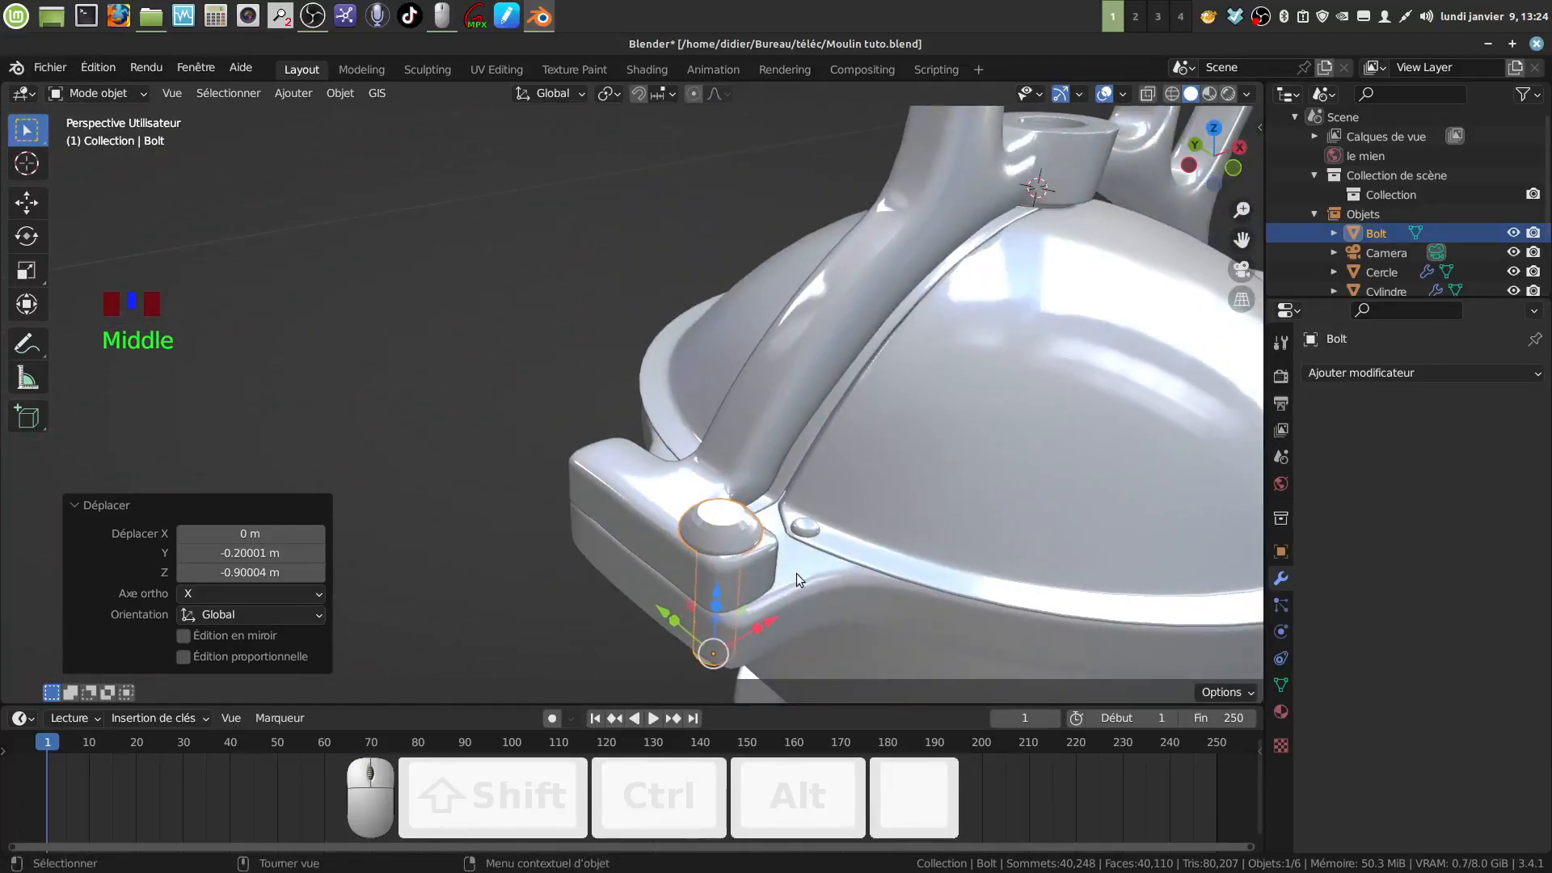
Scale the bolt uniformly to 0.628 and adjust its height so the dome head rests on the upper clamp block
key("s")
left_click(744, 587)
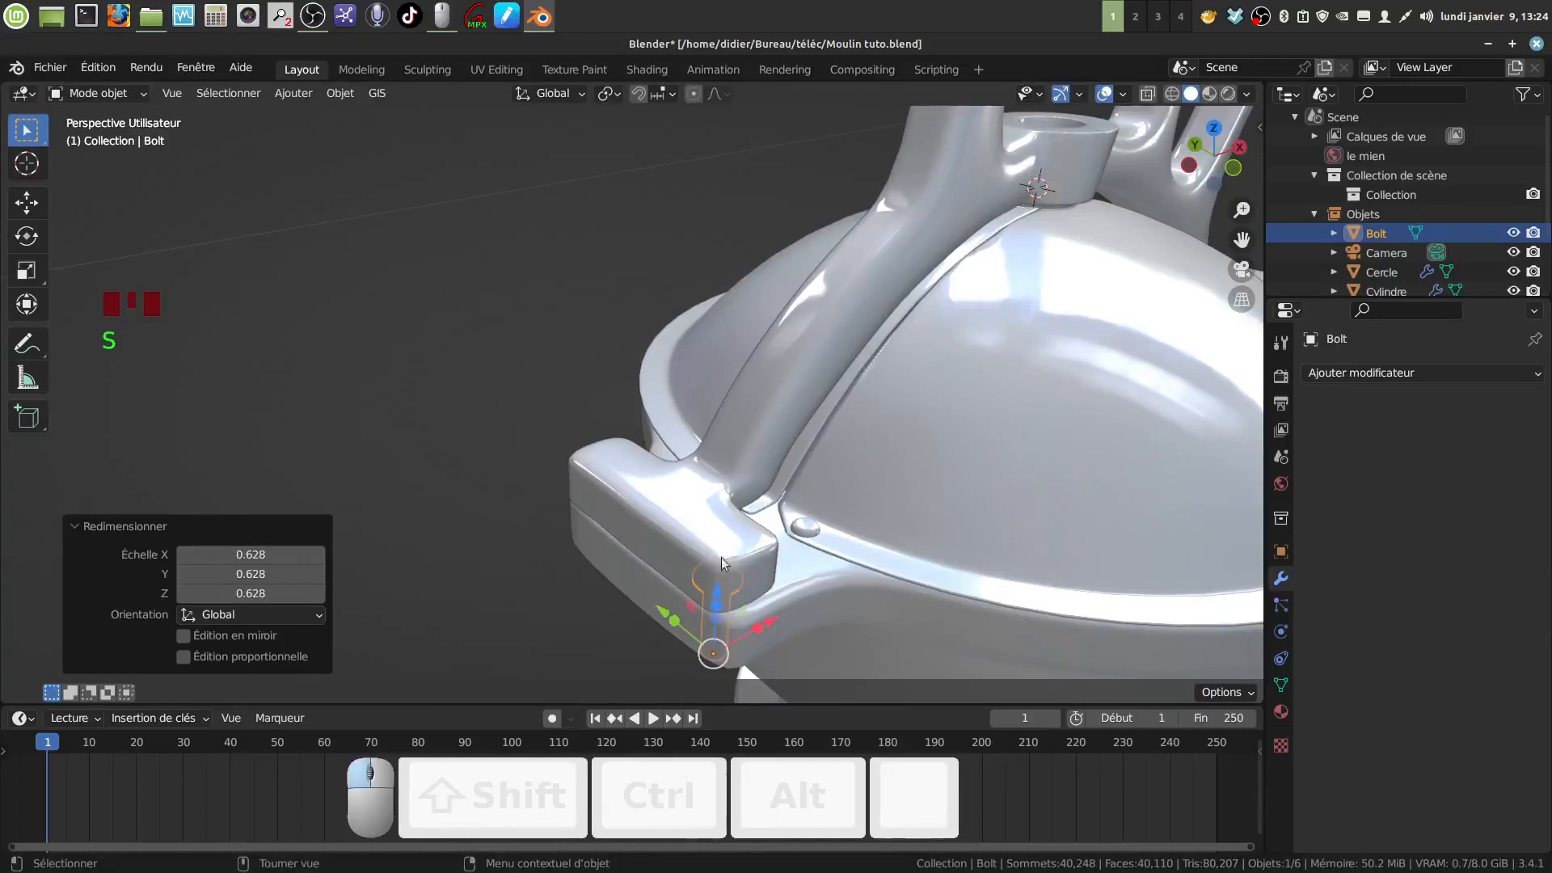
left_click_drag(720, 594, 736, 543)
mouse_move(736, 543)
middle_mouse_down()
mouse_move(679, 541)
mouse_move(653, 521)
mouse_move(770, 511)
mouse_move(876, 468)
mouse_move(776, 463)
mouse_move(782, 550)
mouse_move(789, 522)
mouse_move(737, 527)
middle_mouse_up()
left_click_drag(708, 454, 704, 458)
middle_click_drag(704, 458, 564, 332)
scroll(693, 487, "up", 6)
scroll(696, 450, "down", 3)
middle_click_drag(696, 449, 696, 423, "shift")
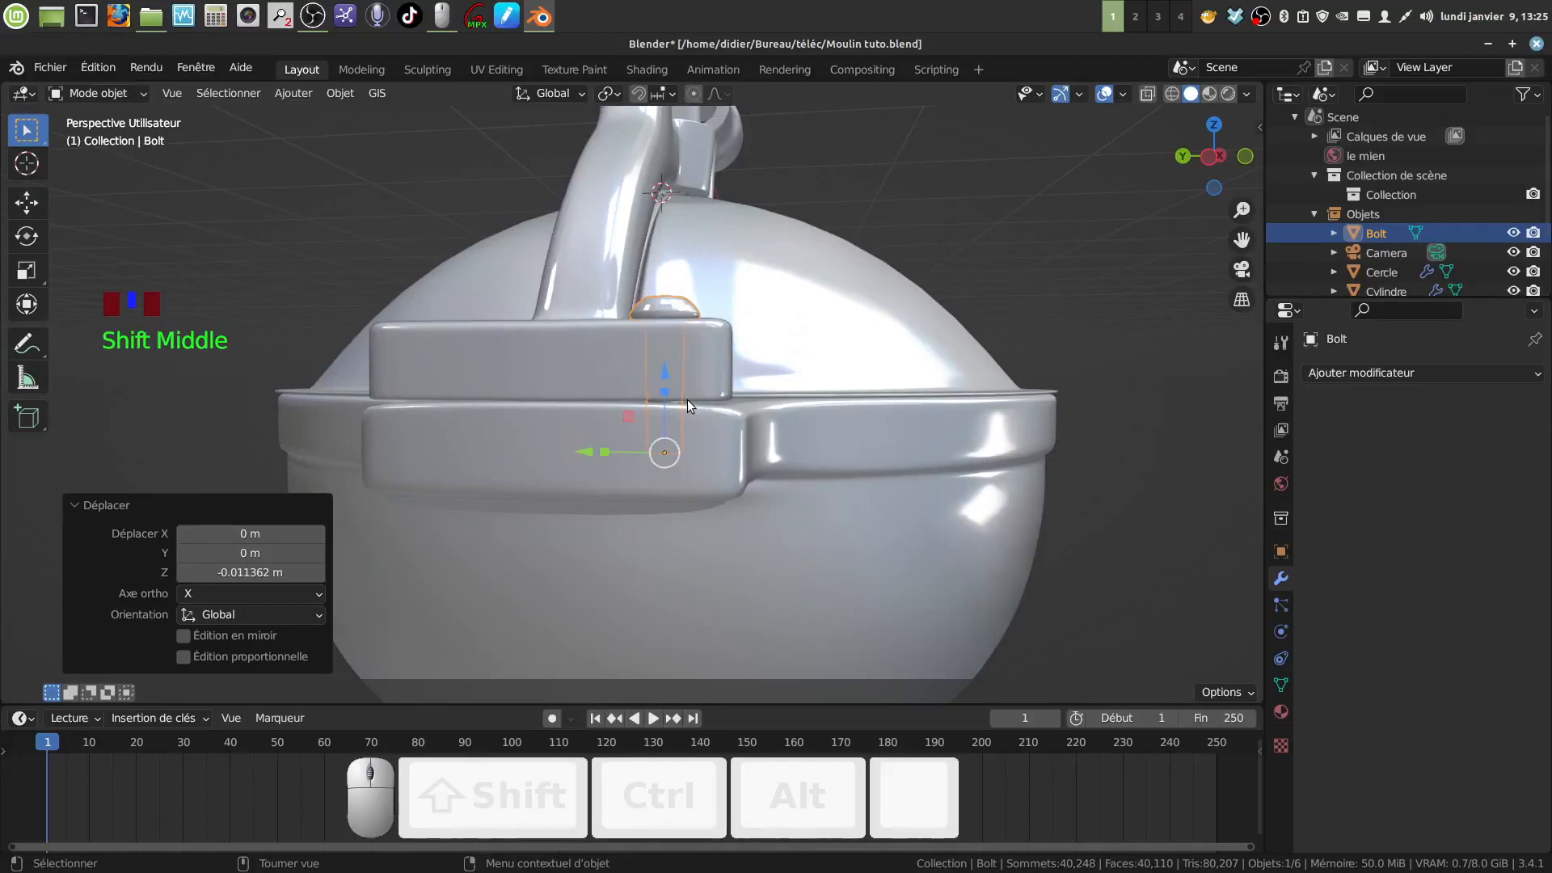
Lengthen the bolt by moving the vertices of its lower shank down along Z until the end emerges below the lower clamp block
key("shift+z")
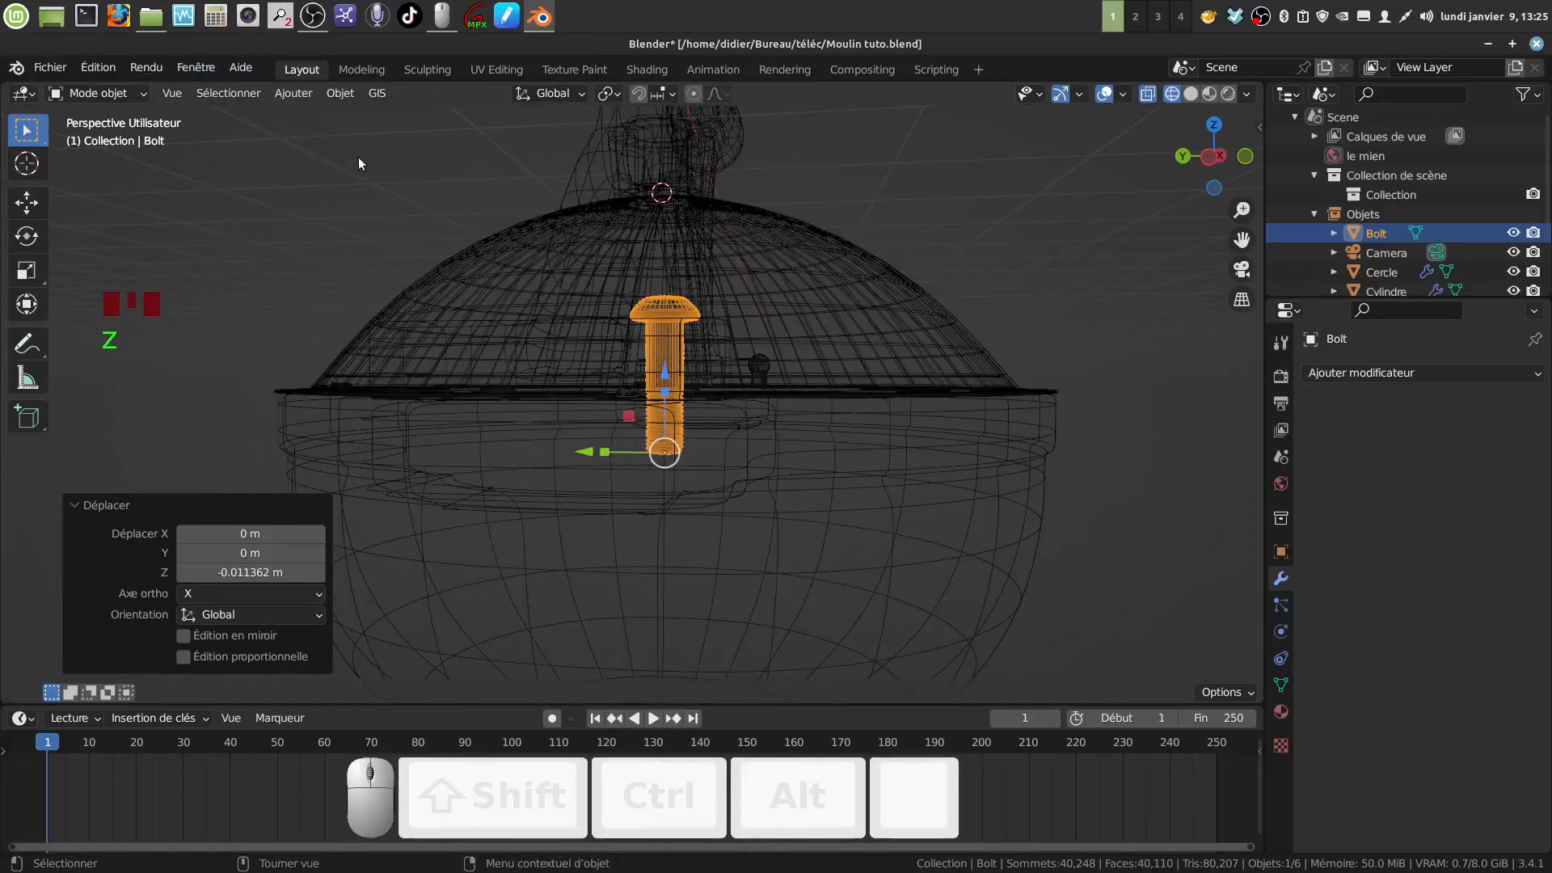
key("Tab")
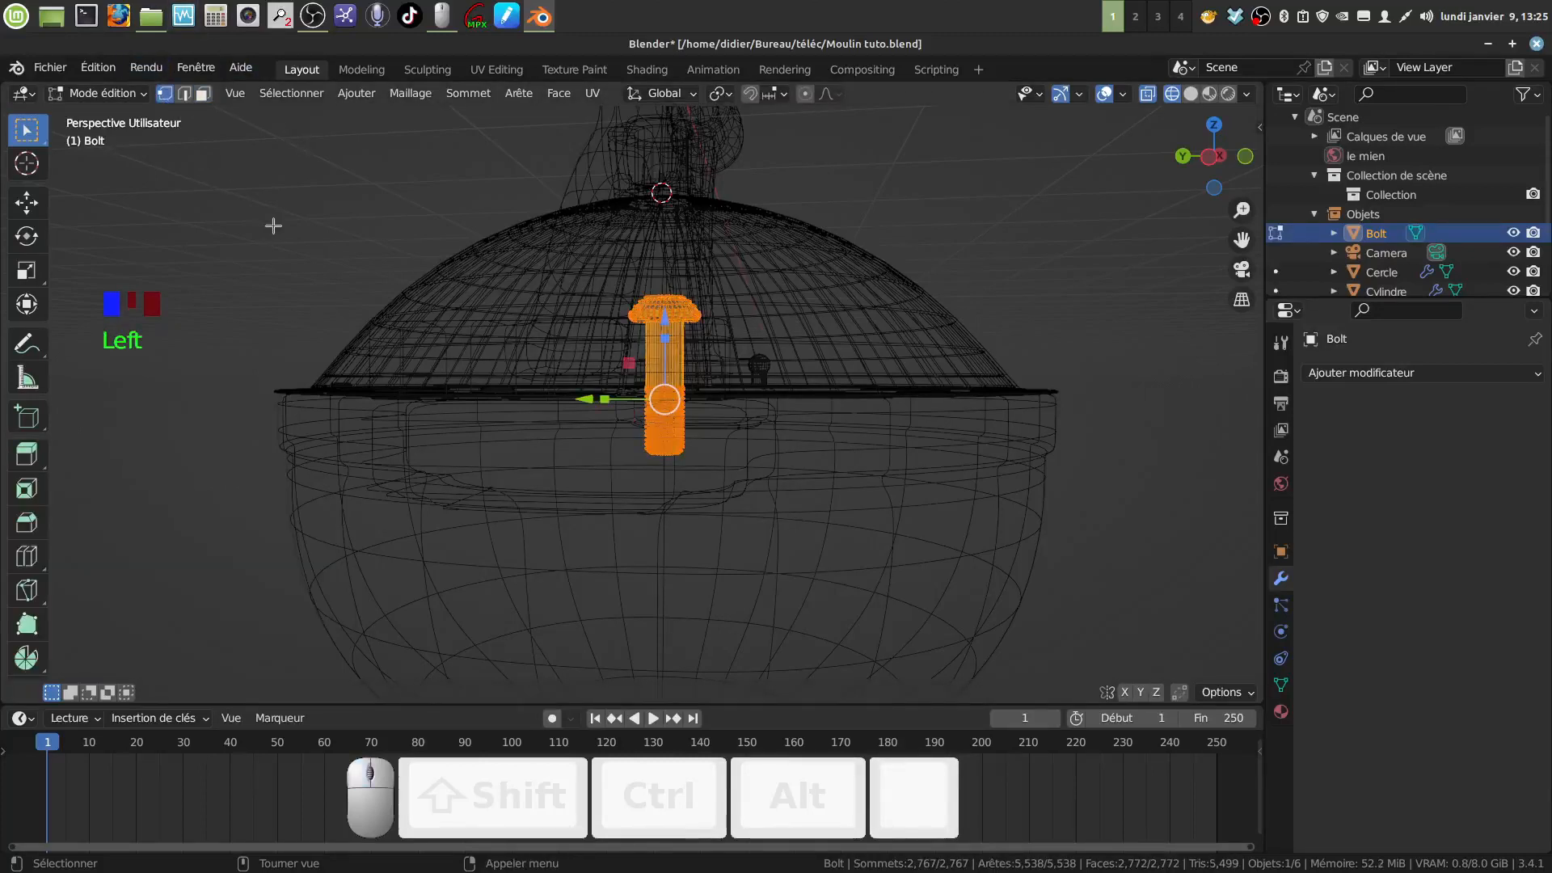
key("alt+a")
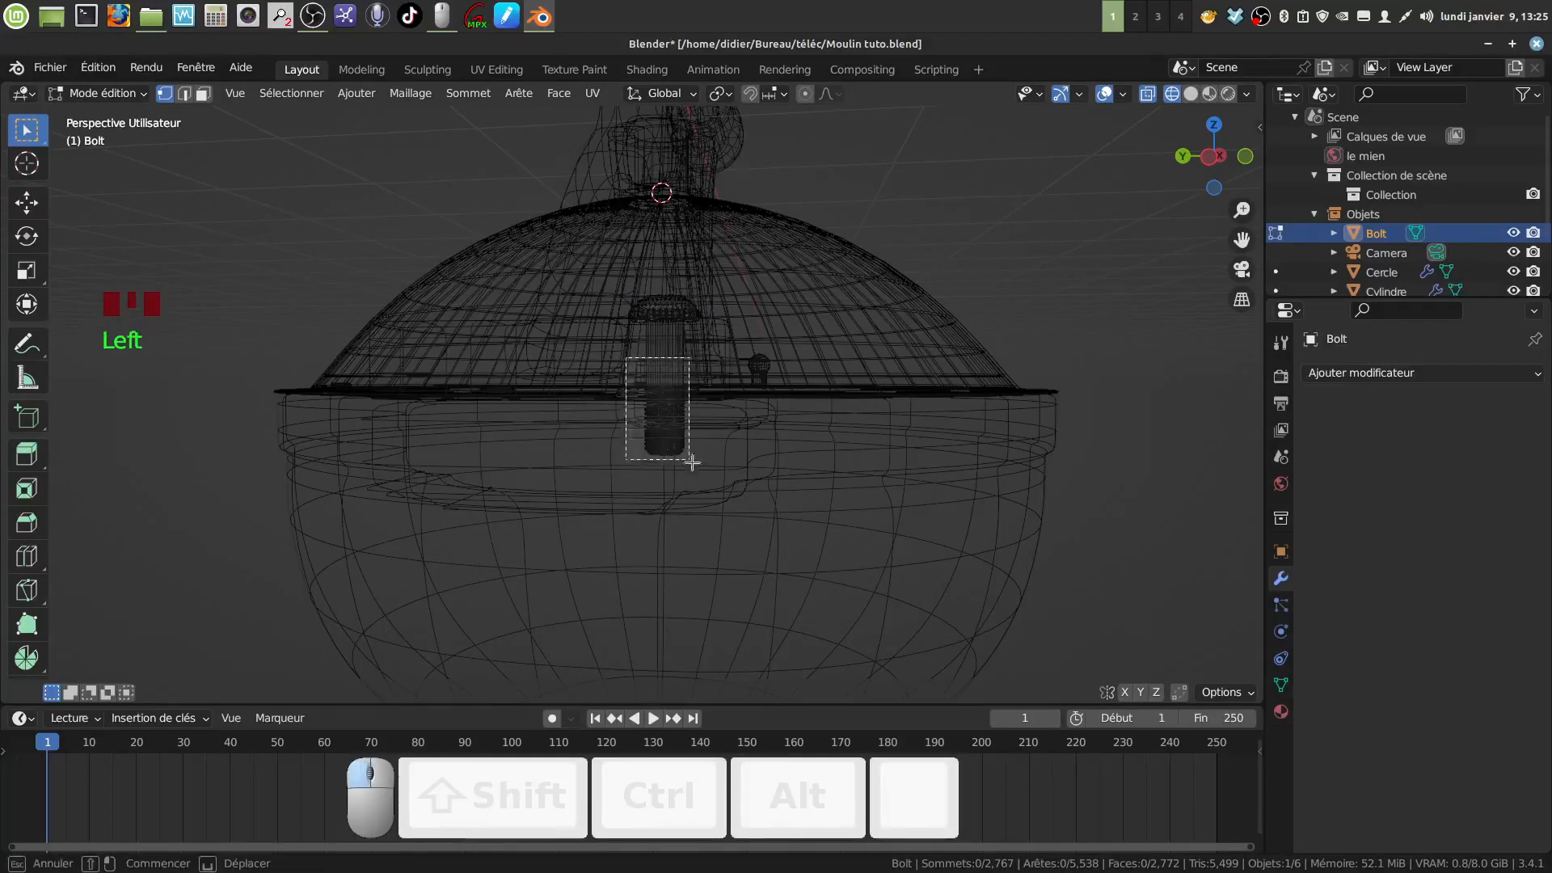
left_click_drag(692, 461, 702, 467)
left_click_drag(664, 350, 664, 350)
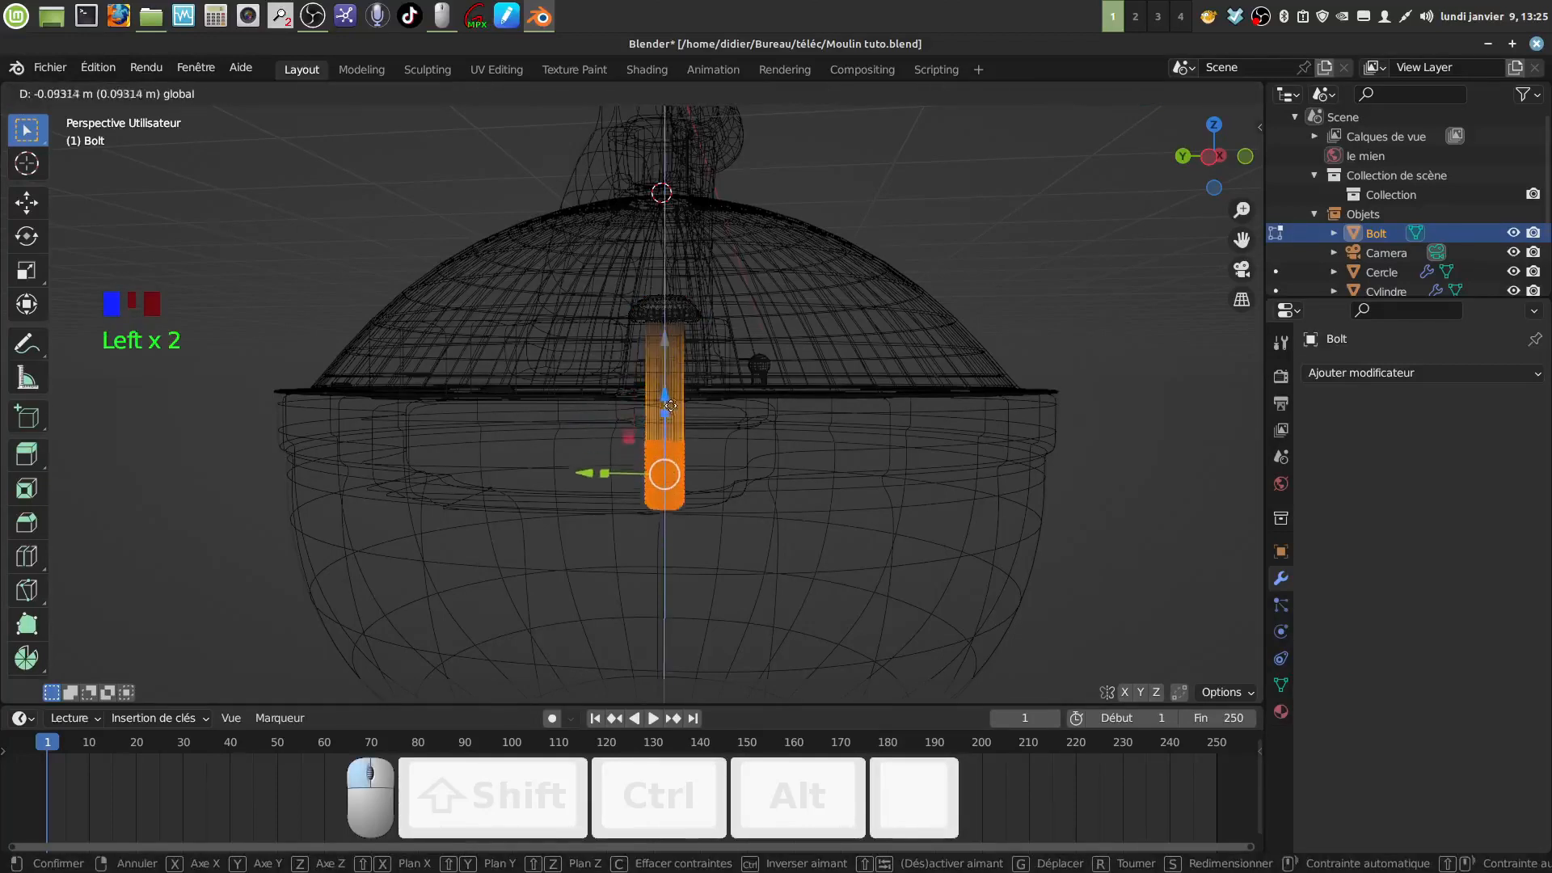
left_click_drag(673, 418, 659, 448)
key("z")
mouse_move(660, 448)
middle_mouse_down()
mouse_move(589, 421)
mouse_move(657, 476)
mouse_move(673, 458)
middle_mouse_up()
middle_click_drag(673, 457, 633, 375, "shift")
key("Tab")
scroll(708, 452, "down", 3)
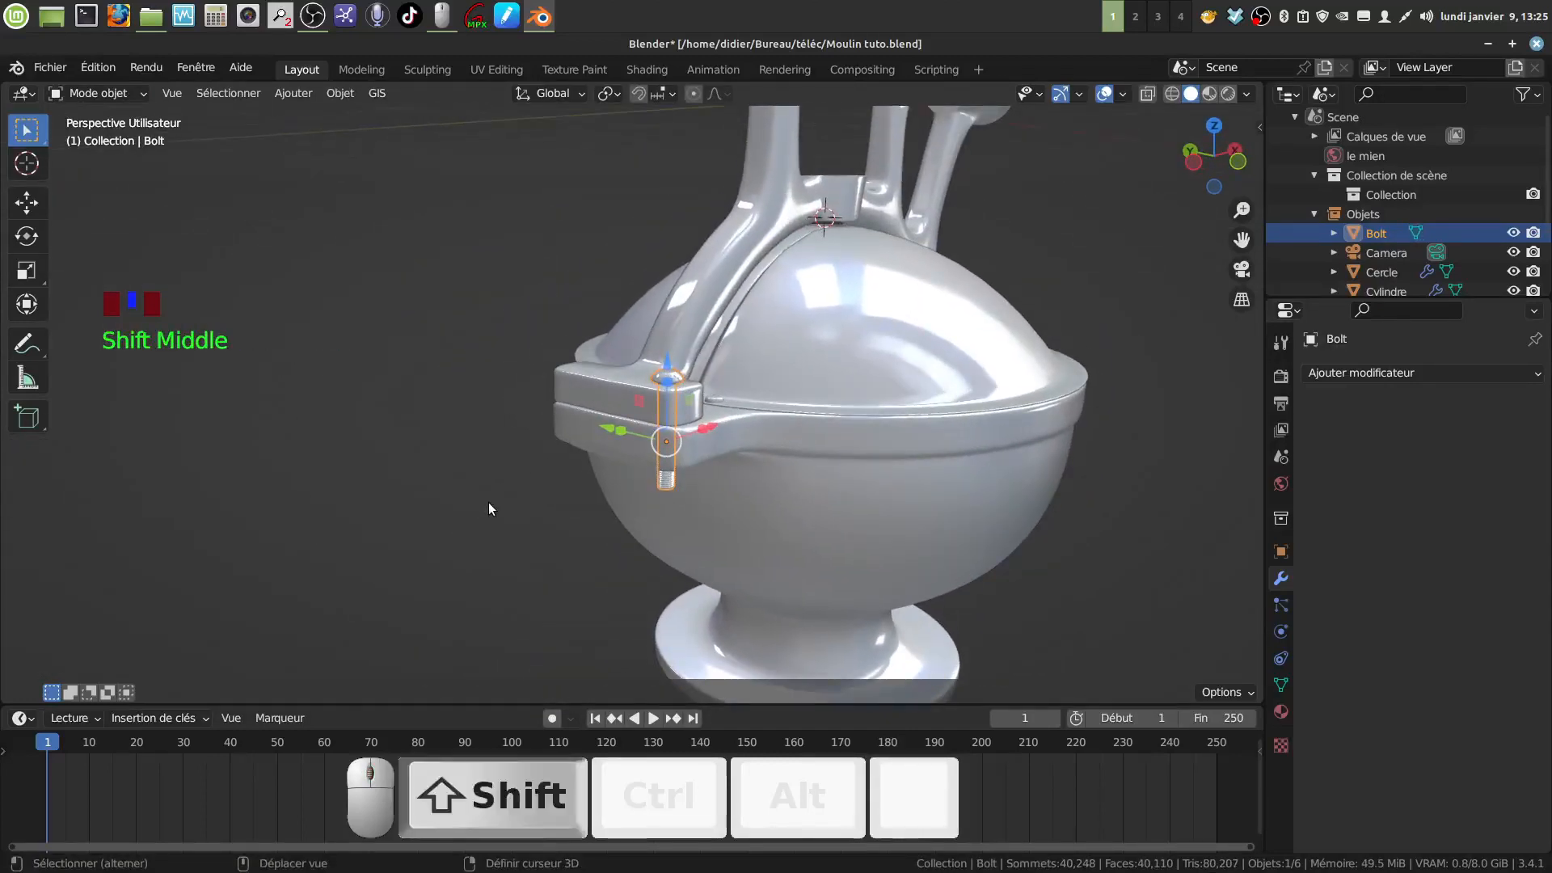
Snap the 3D cursor to the bolt's origin and deselect the bolt
key("shift+s")
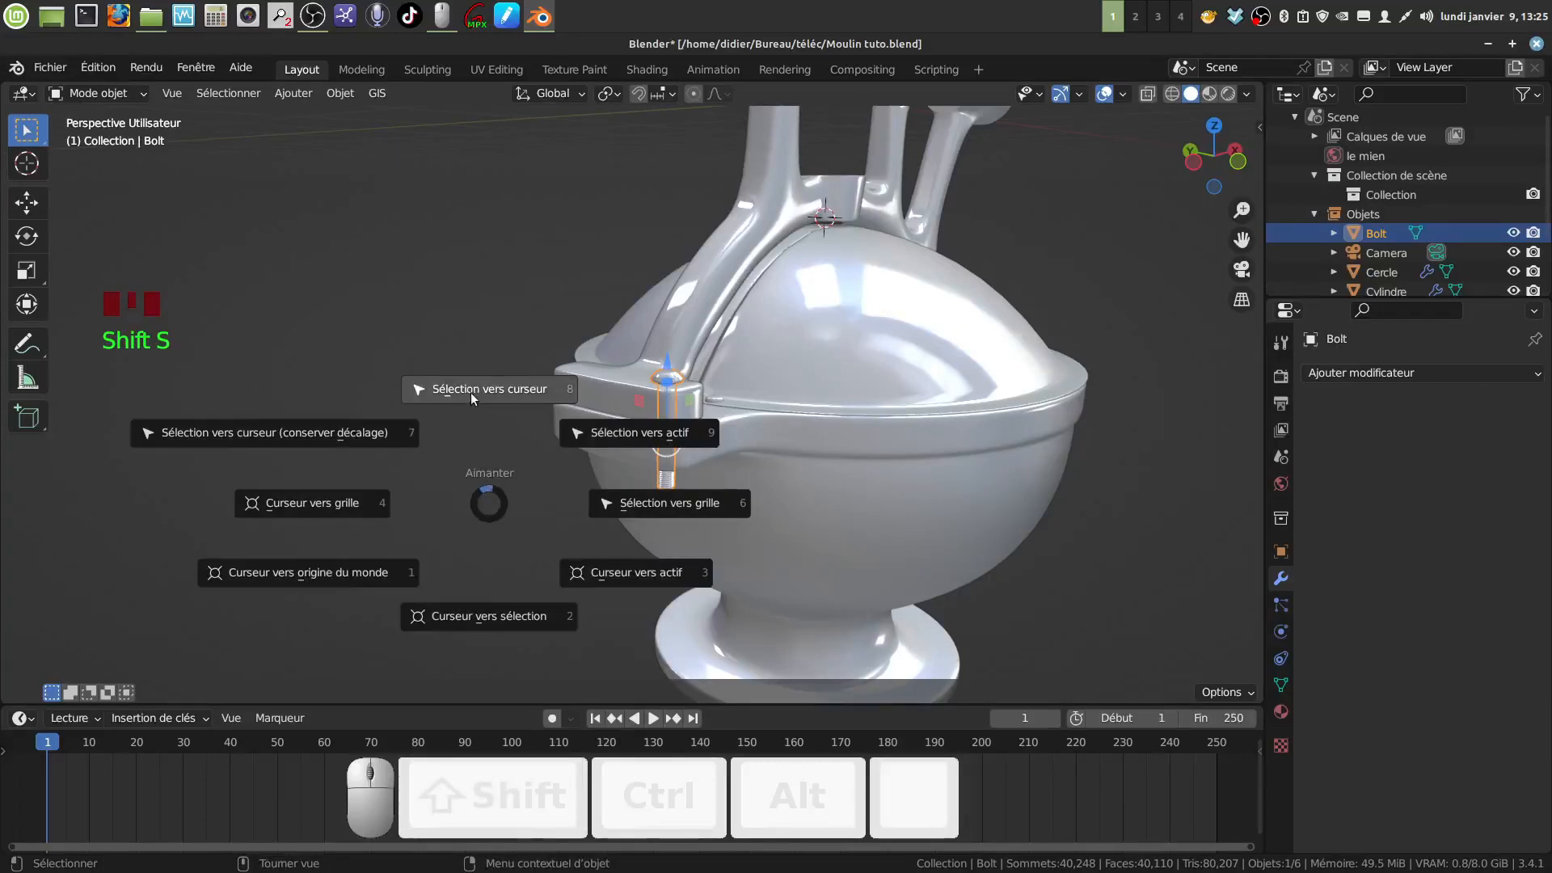
left_click(473, 616)
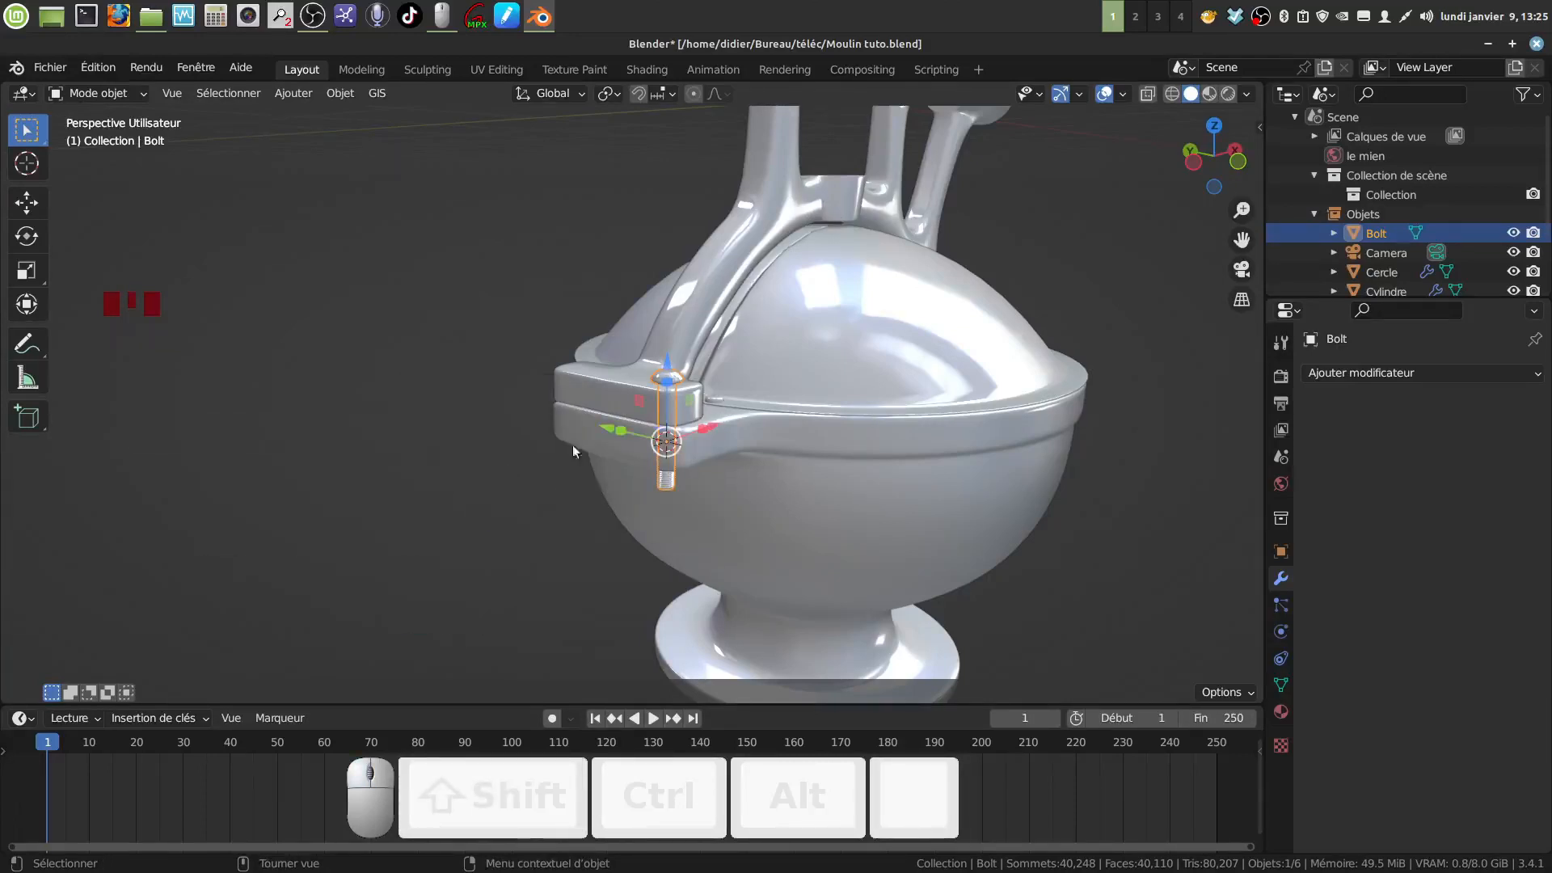
left_click(599, 490)
Add a Bolt mesh at the 3D cursor and change its model to NUT
middle_click_drag(519, 461, 473, 402)
left_click(292, 94)
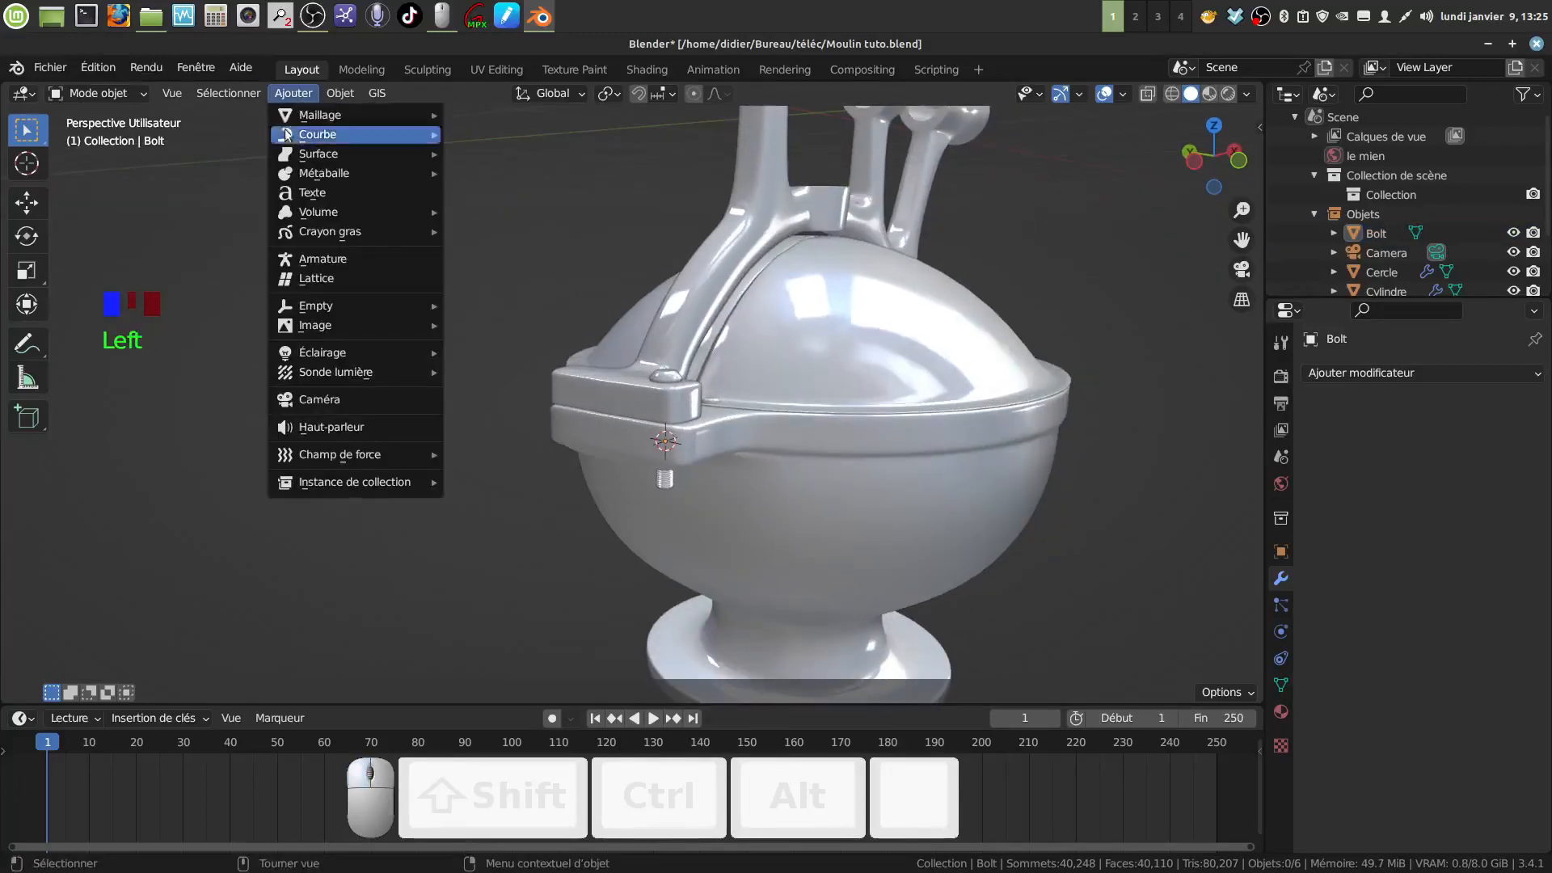
mouse_move(315, 324)
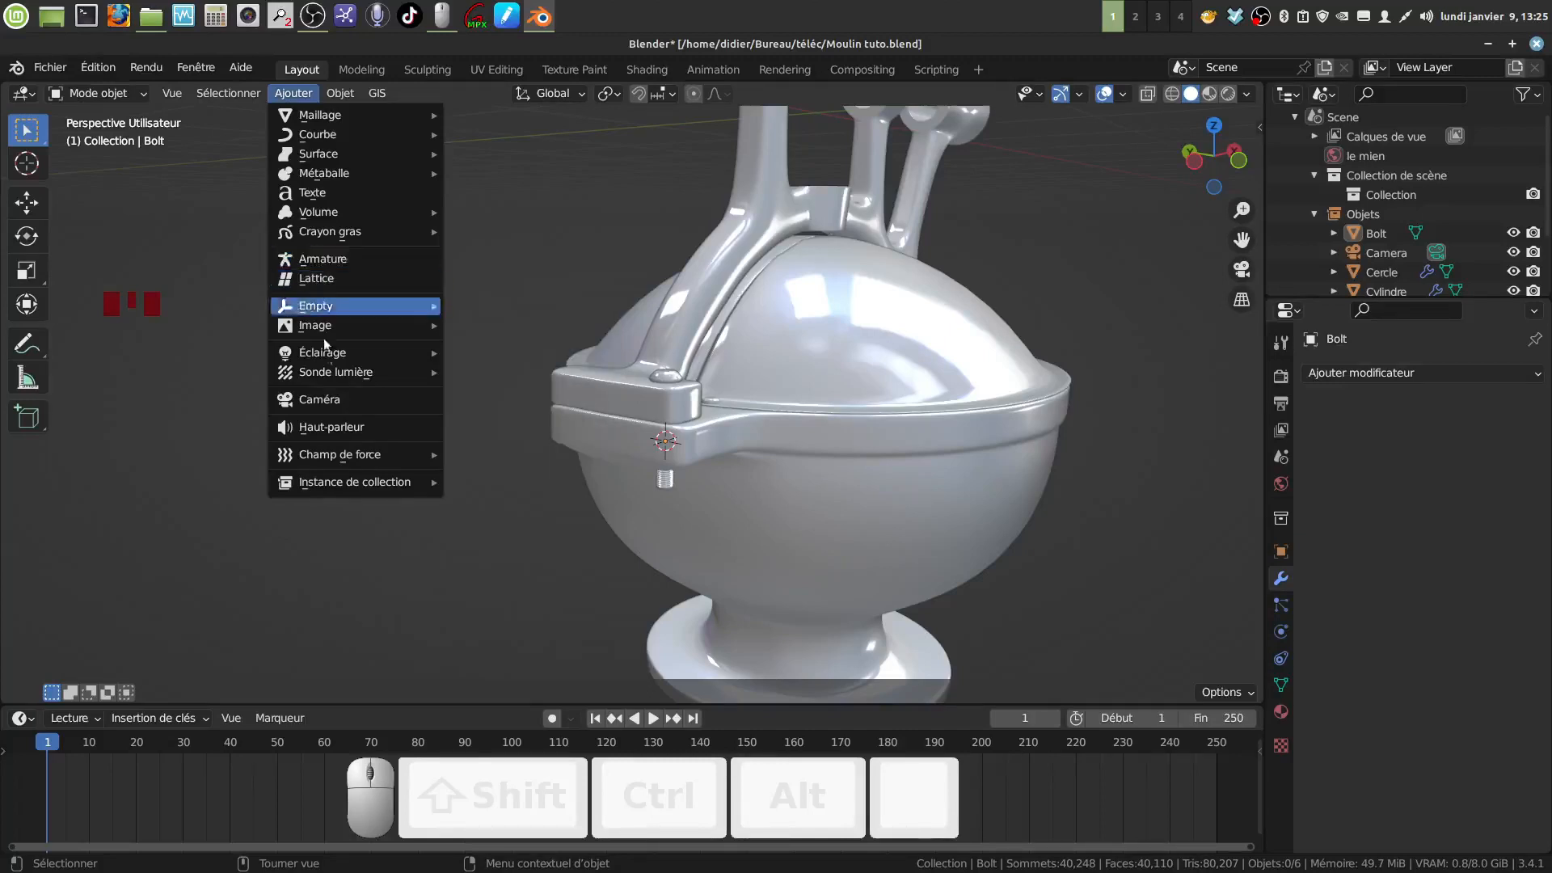
mouse_move(316, 118)
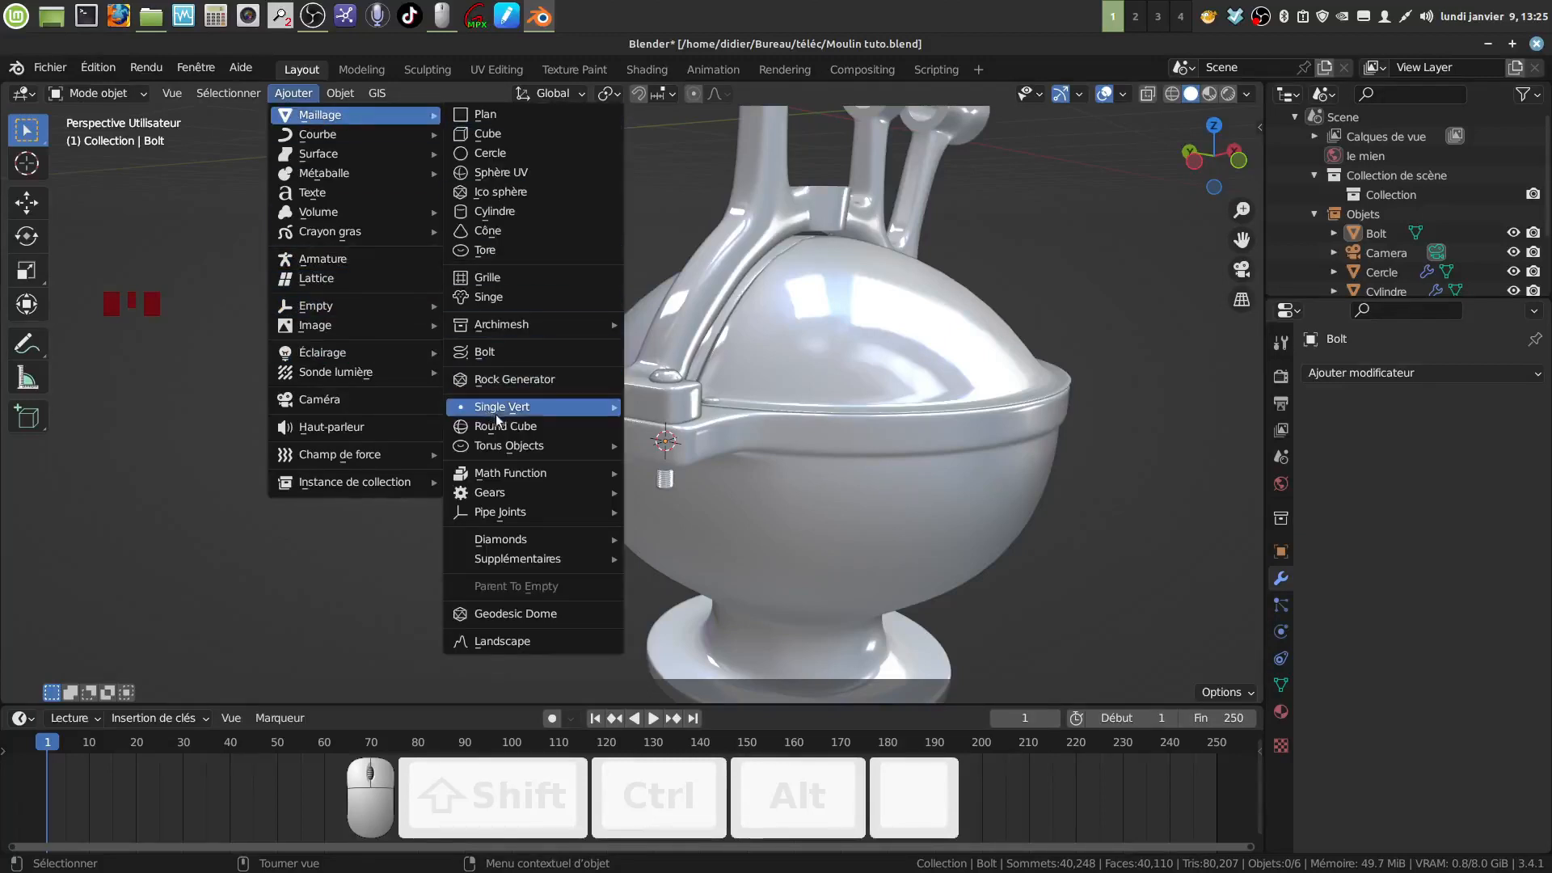
left_click(493, 352)
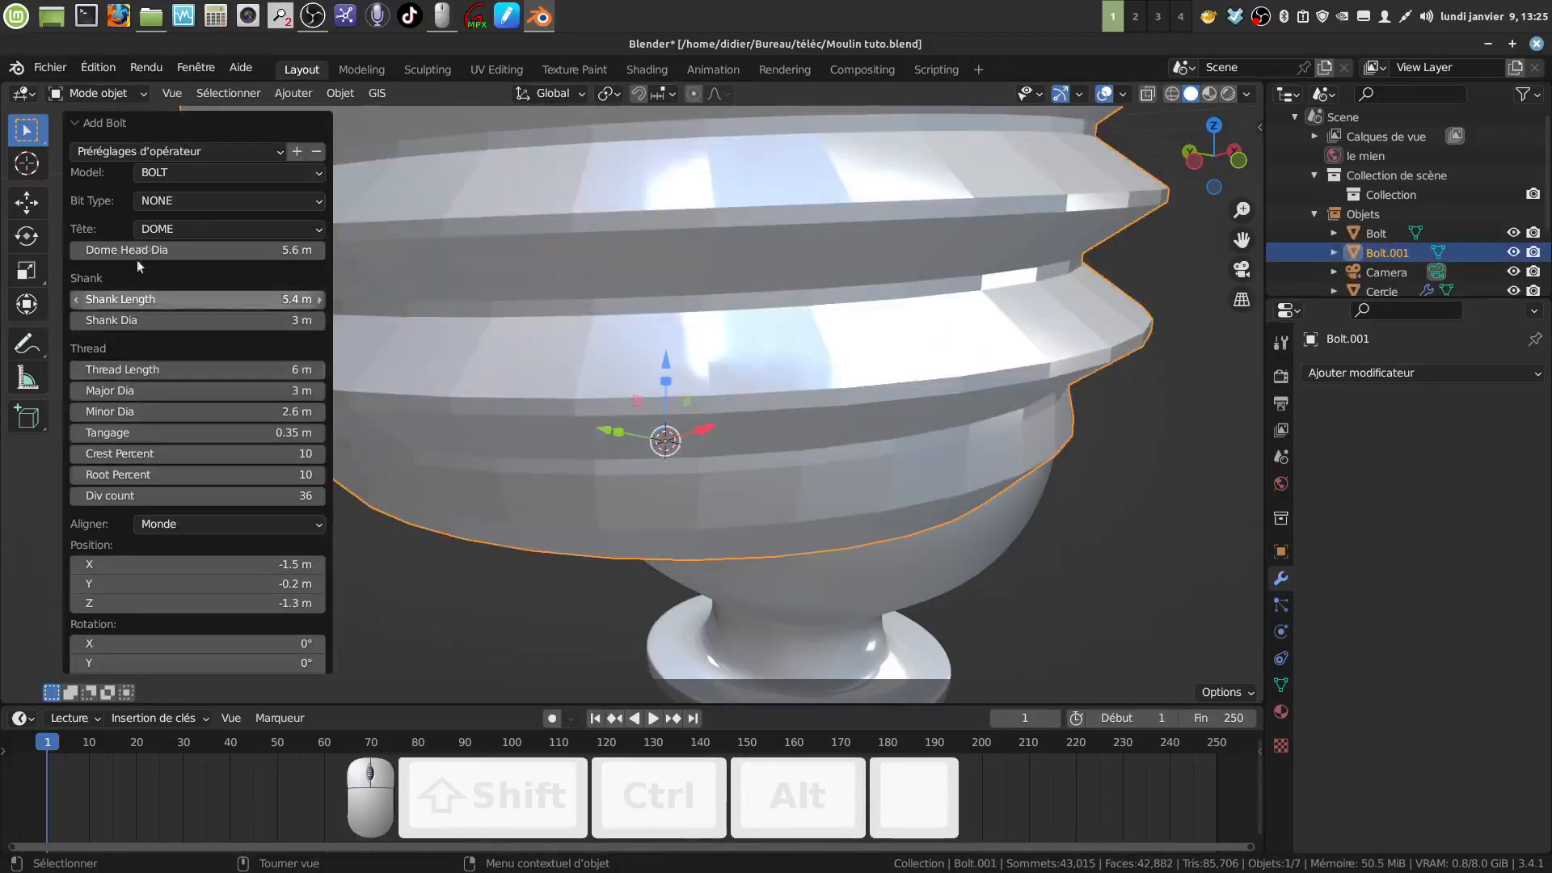
left_click(319, 174)
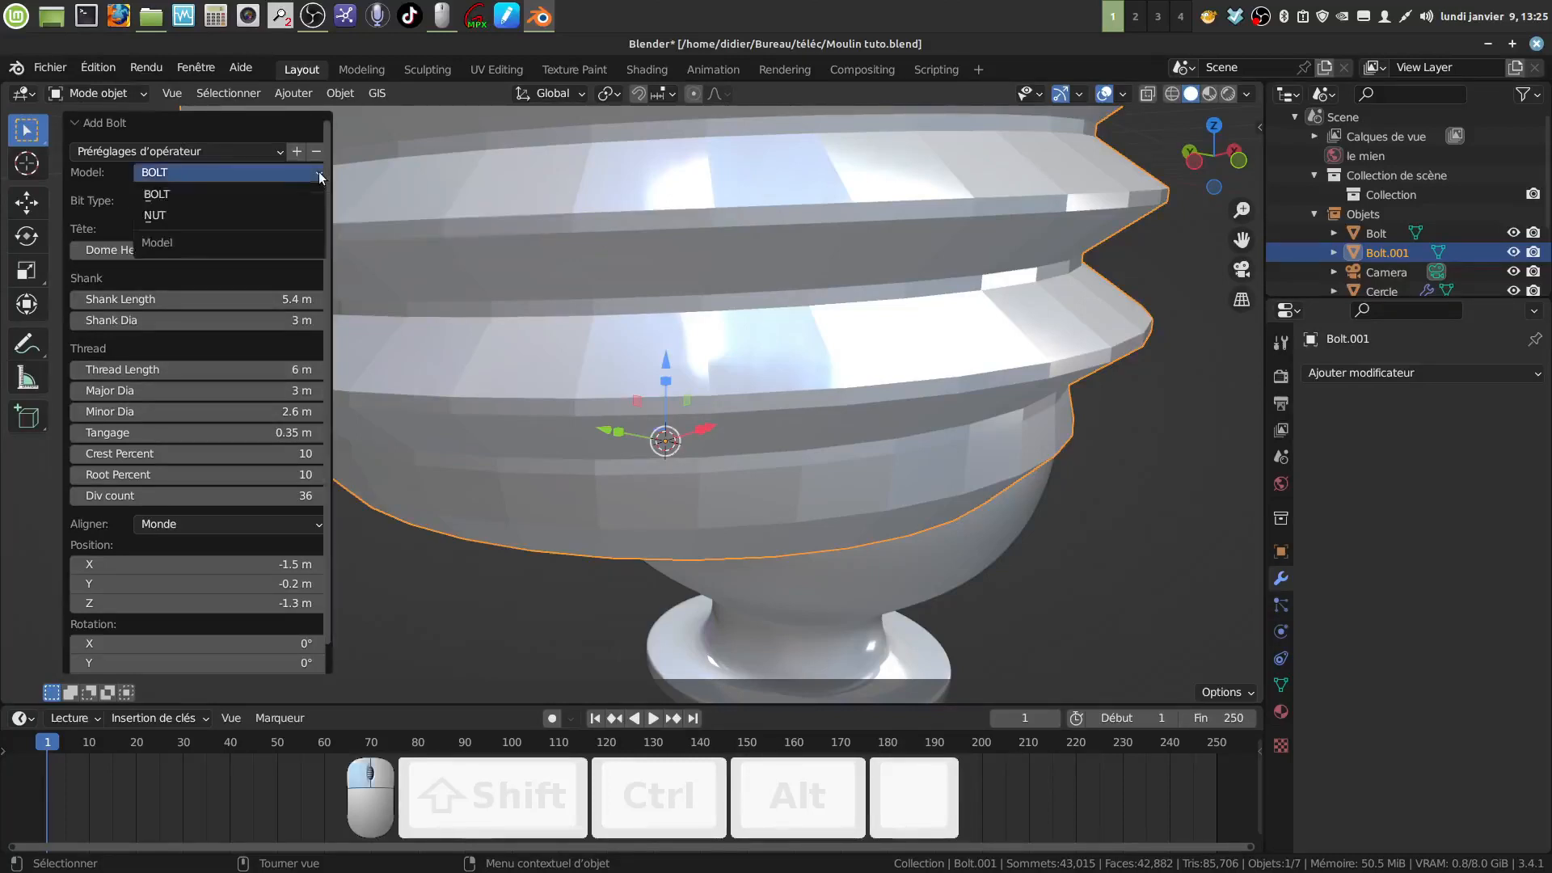
left_click(236, 216)
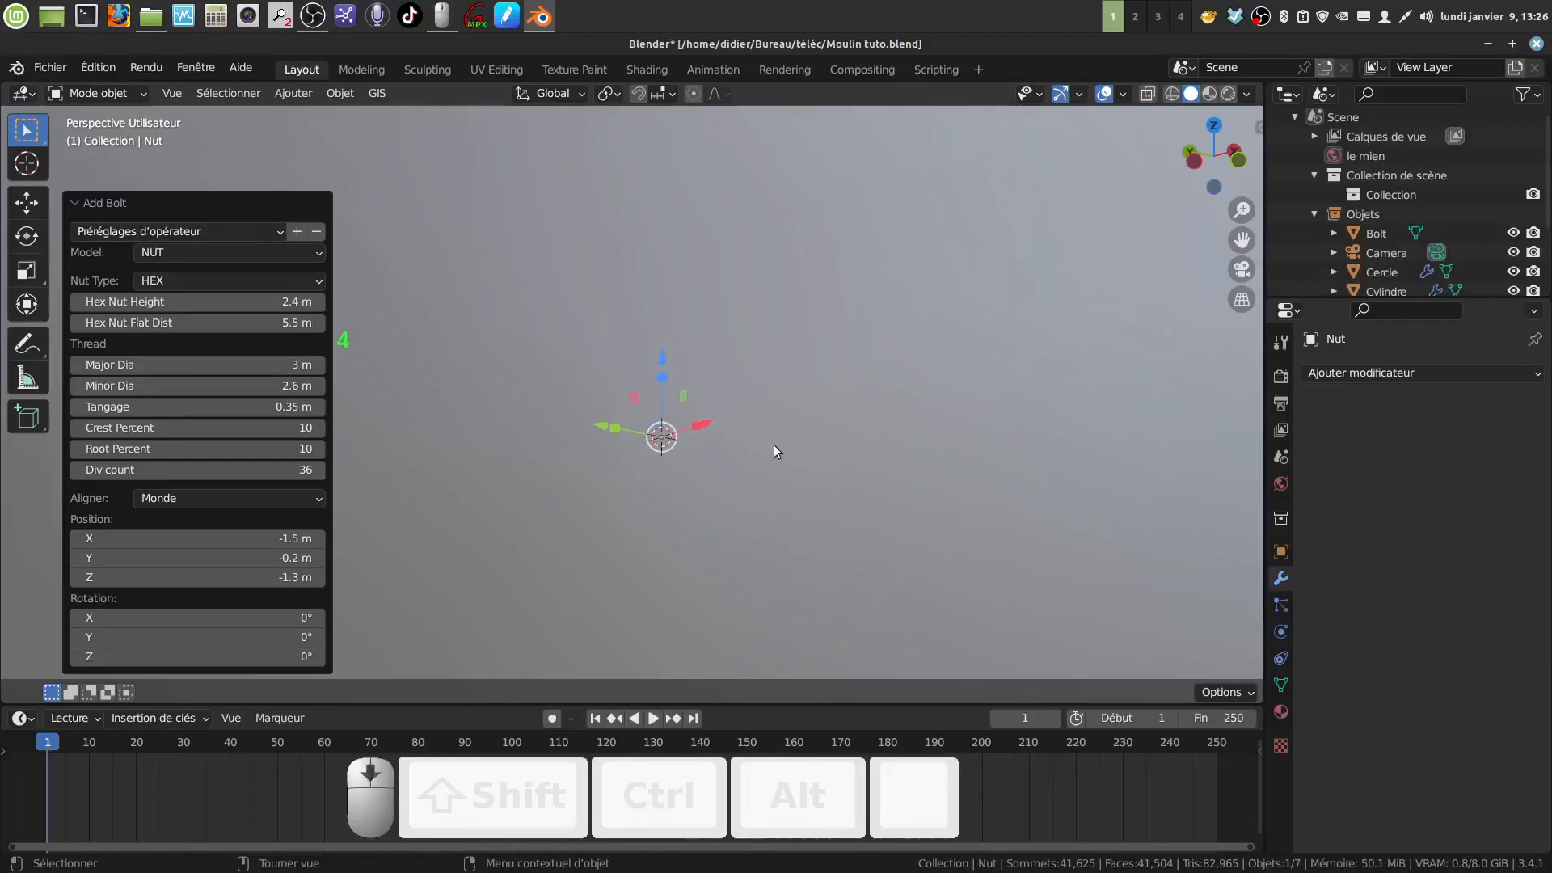
Scale the nut down uniformly to 0.153, and again by 0.192
key("s")
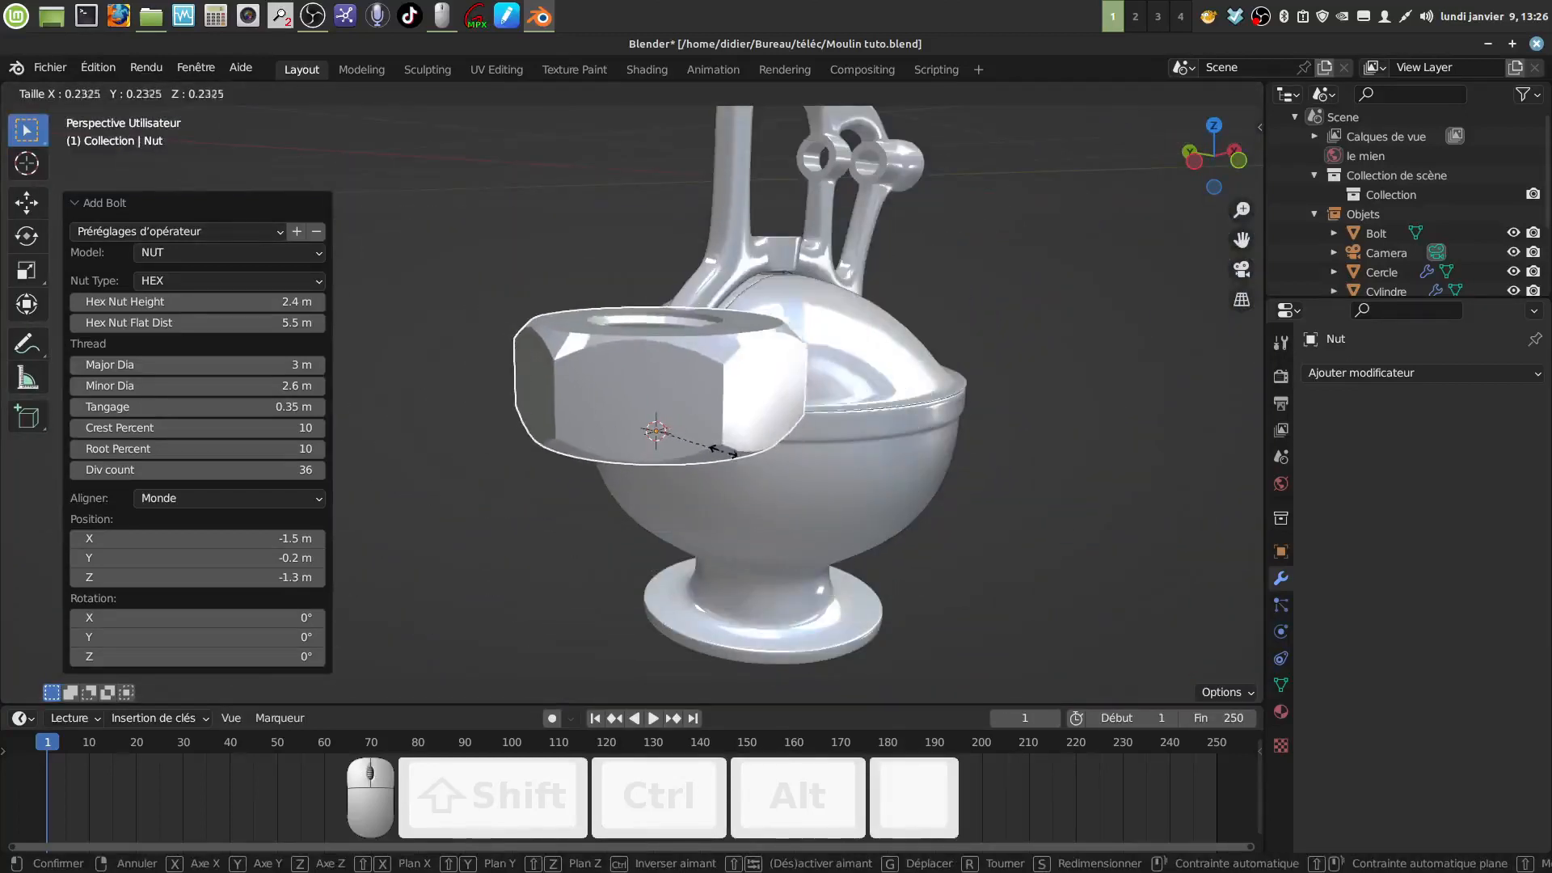
left_click(702, 434)
scroll(738, 482, "up", 4)
key("s")
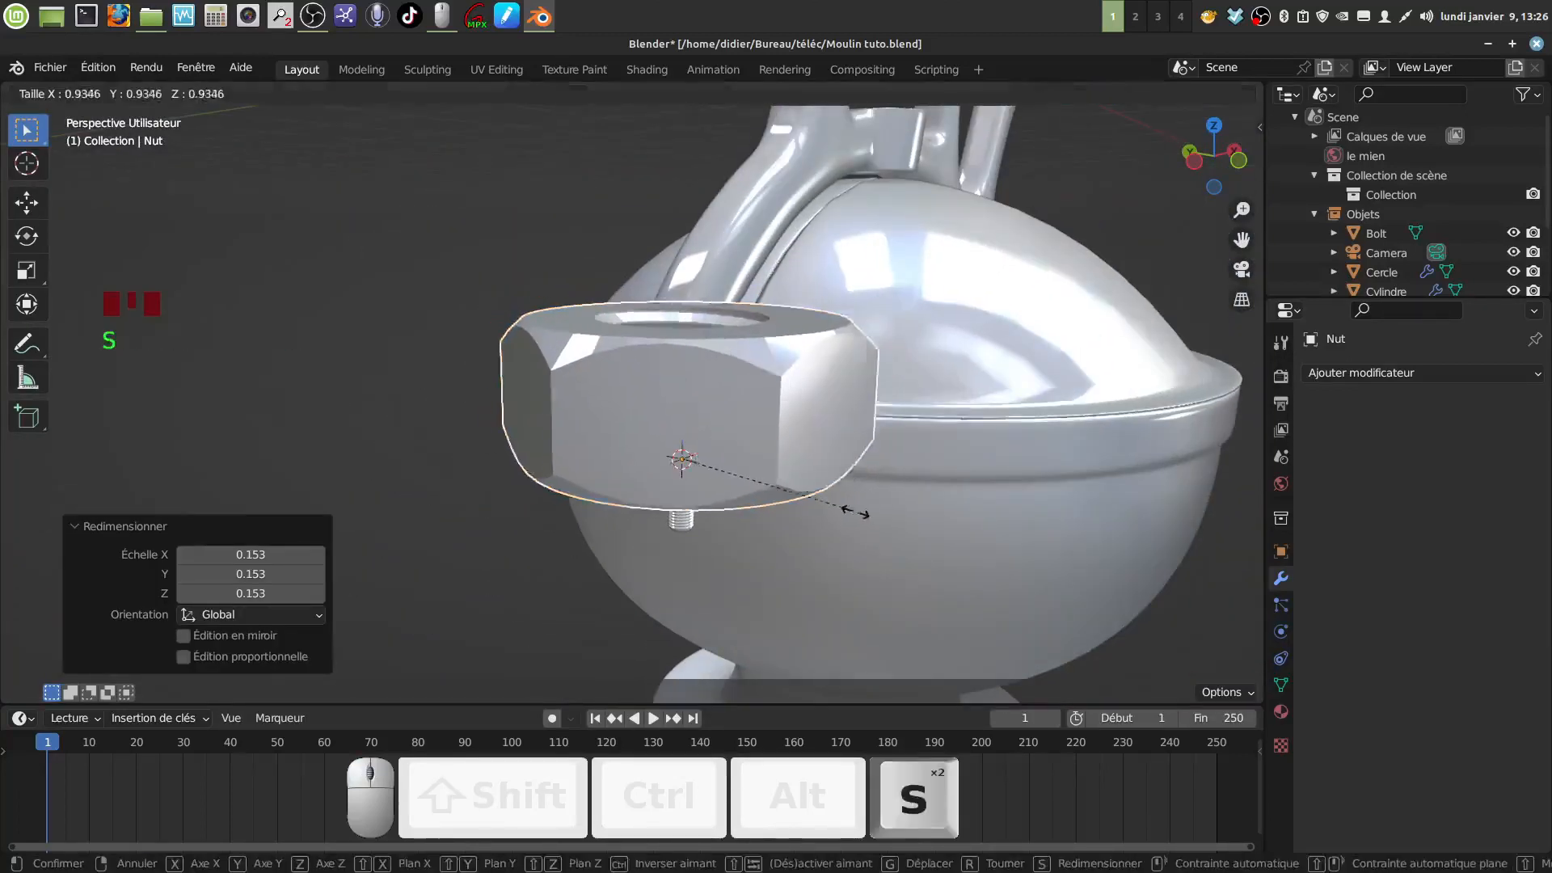
left_click(666, 375)
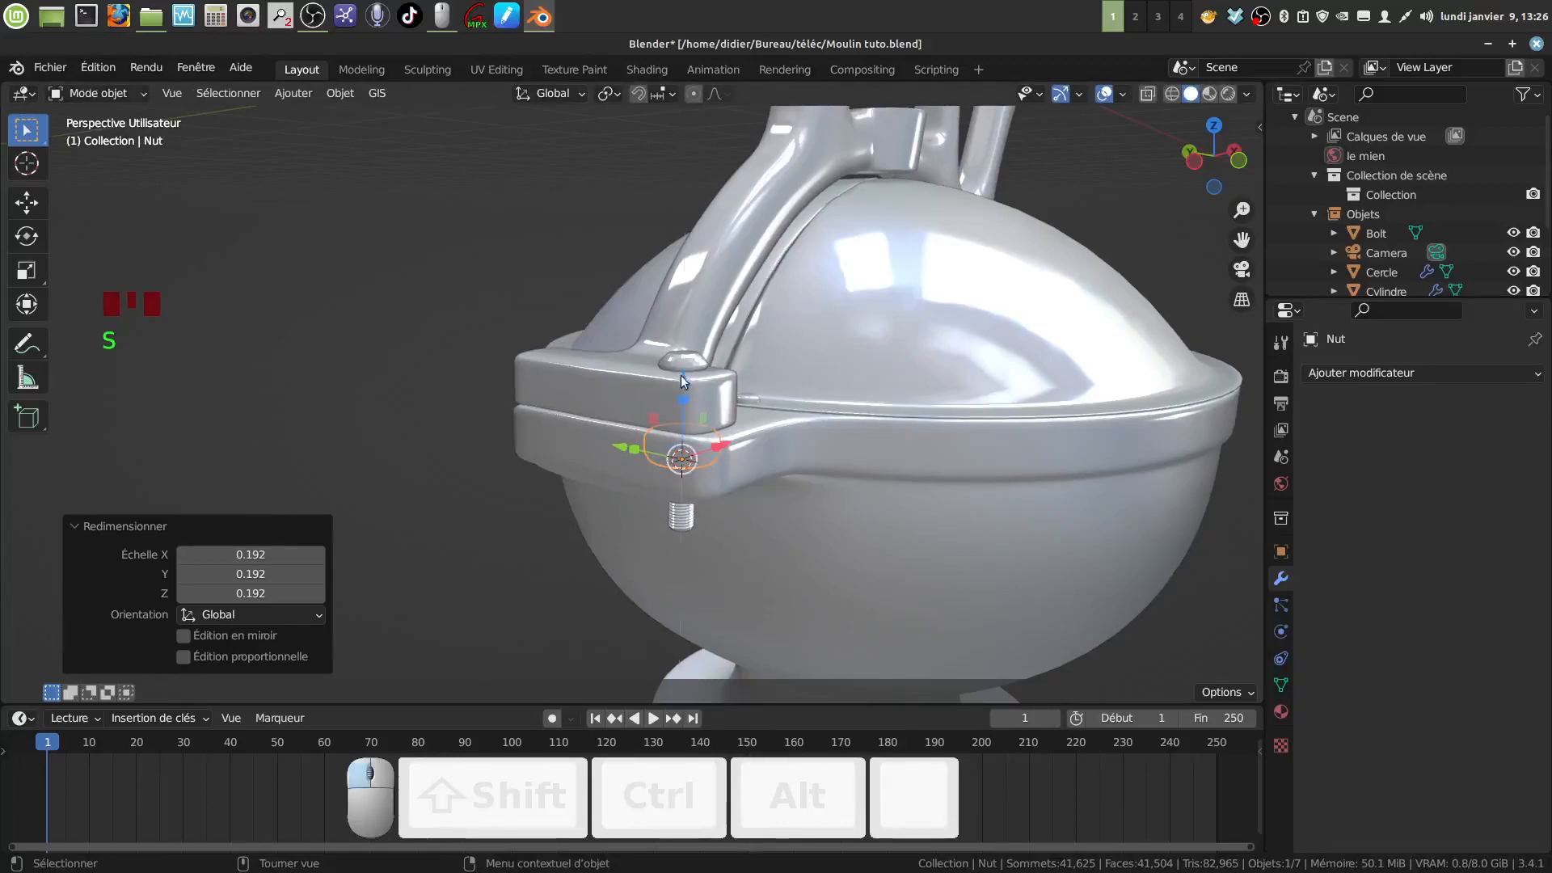
Move the nut about -0.167 m along Z to the bolt's threaded end and scale it uniformly to 0.756
left_click_drag(683, 388, 807, 577)
scroll(806, 578, "up", 5)
middle_click_drag(813, 532, 801, 501, "shift")
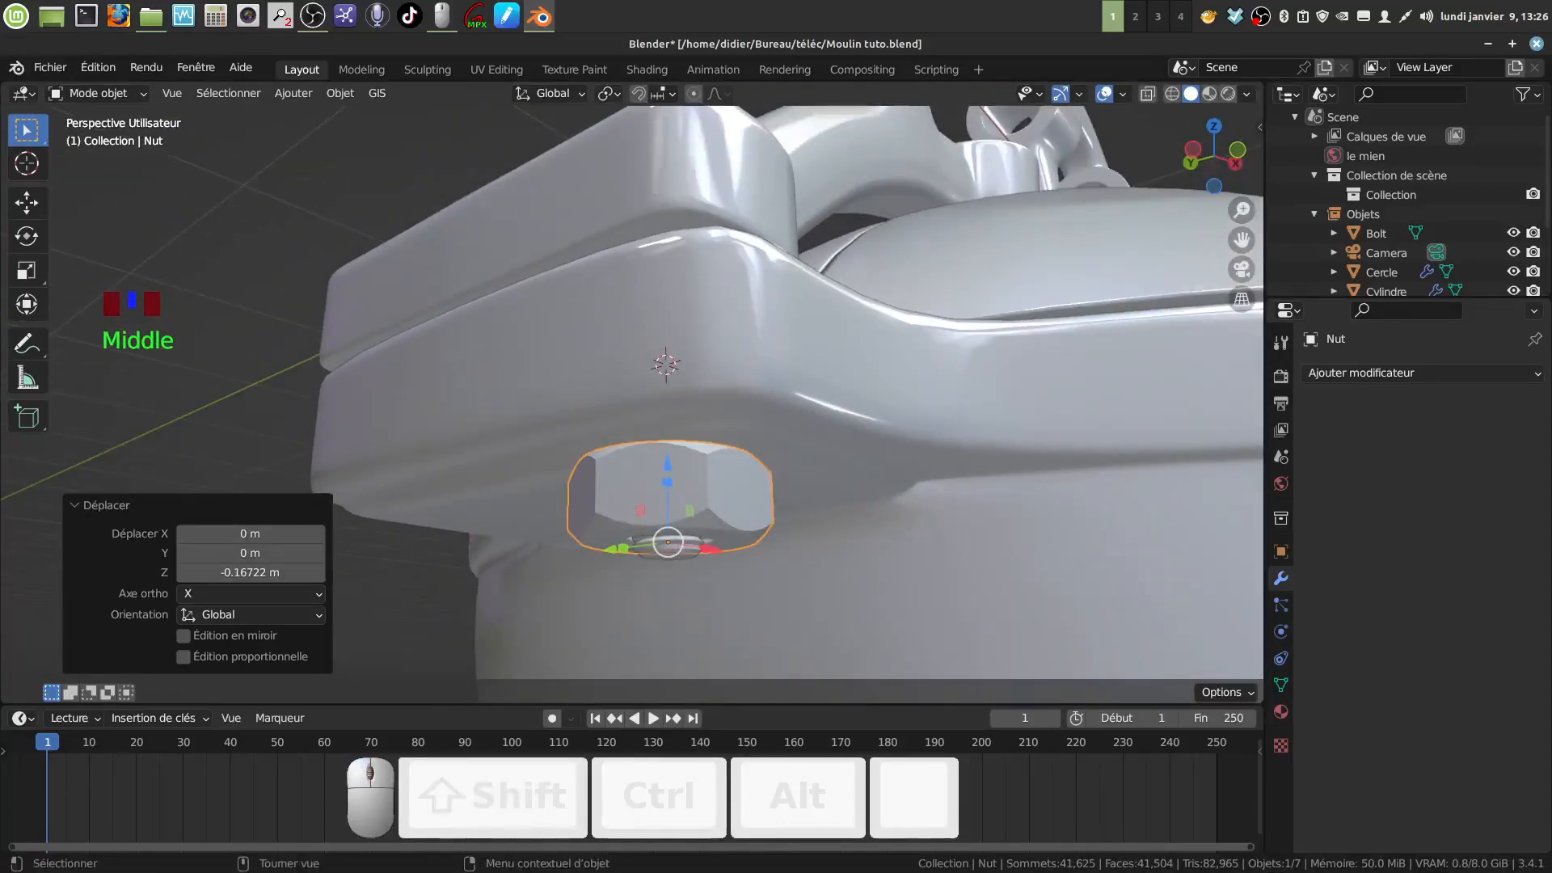
key("s")
left_click(811, 503)
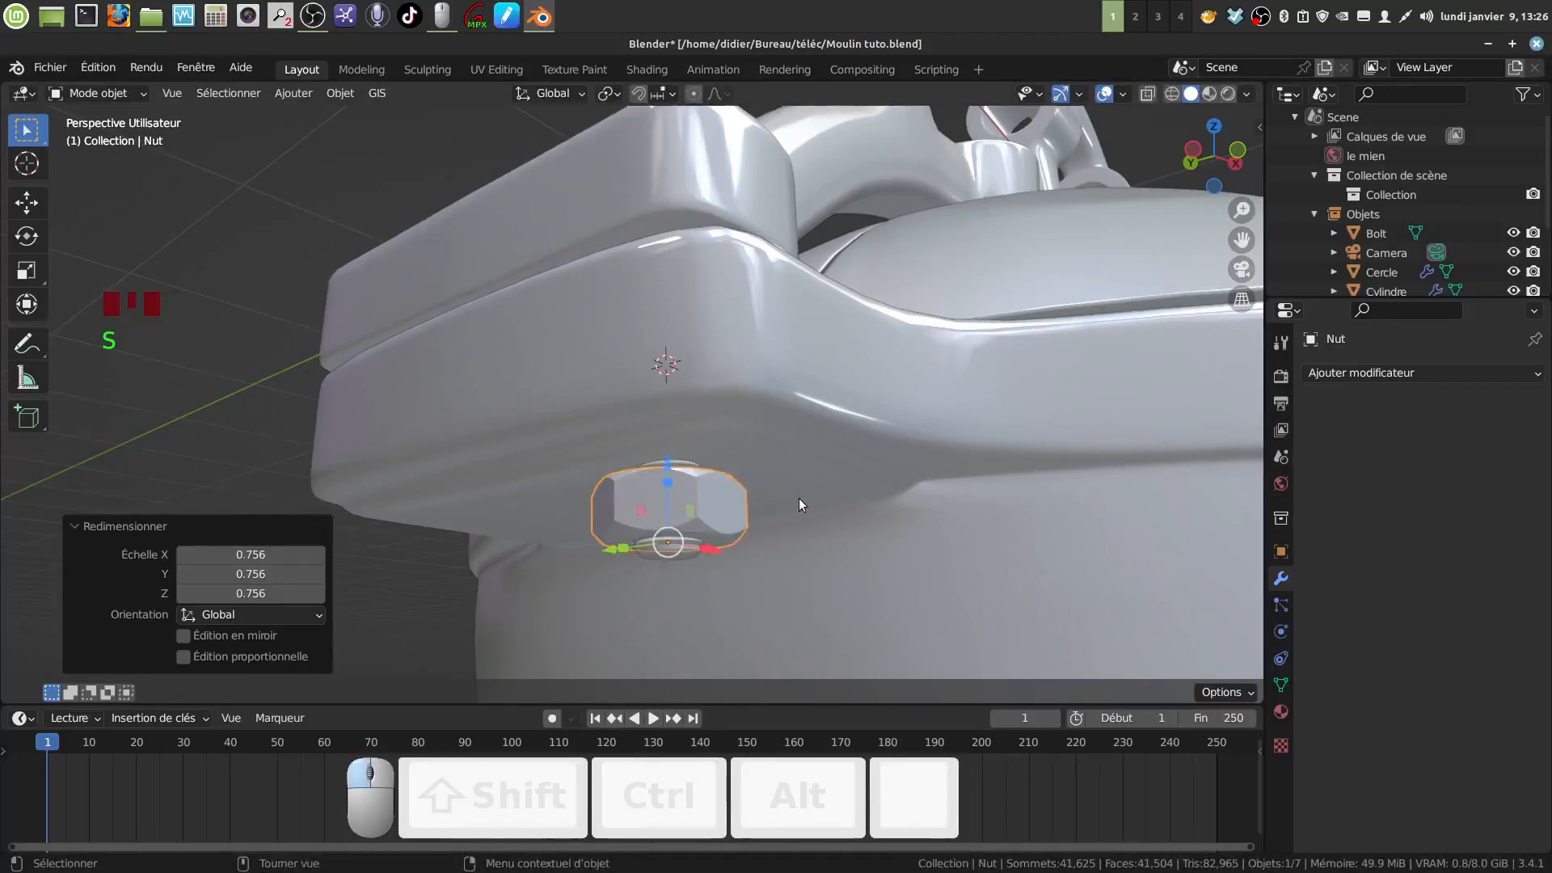
Raise the nut about 0.011 m along Z and fine-tune its height against the underside of the lower clamp block
middle_click_drag(799, 498, 766, 502)
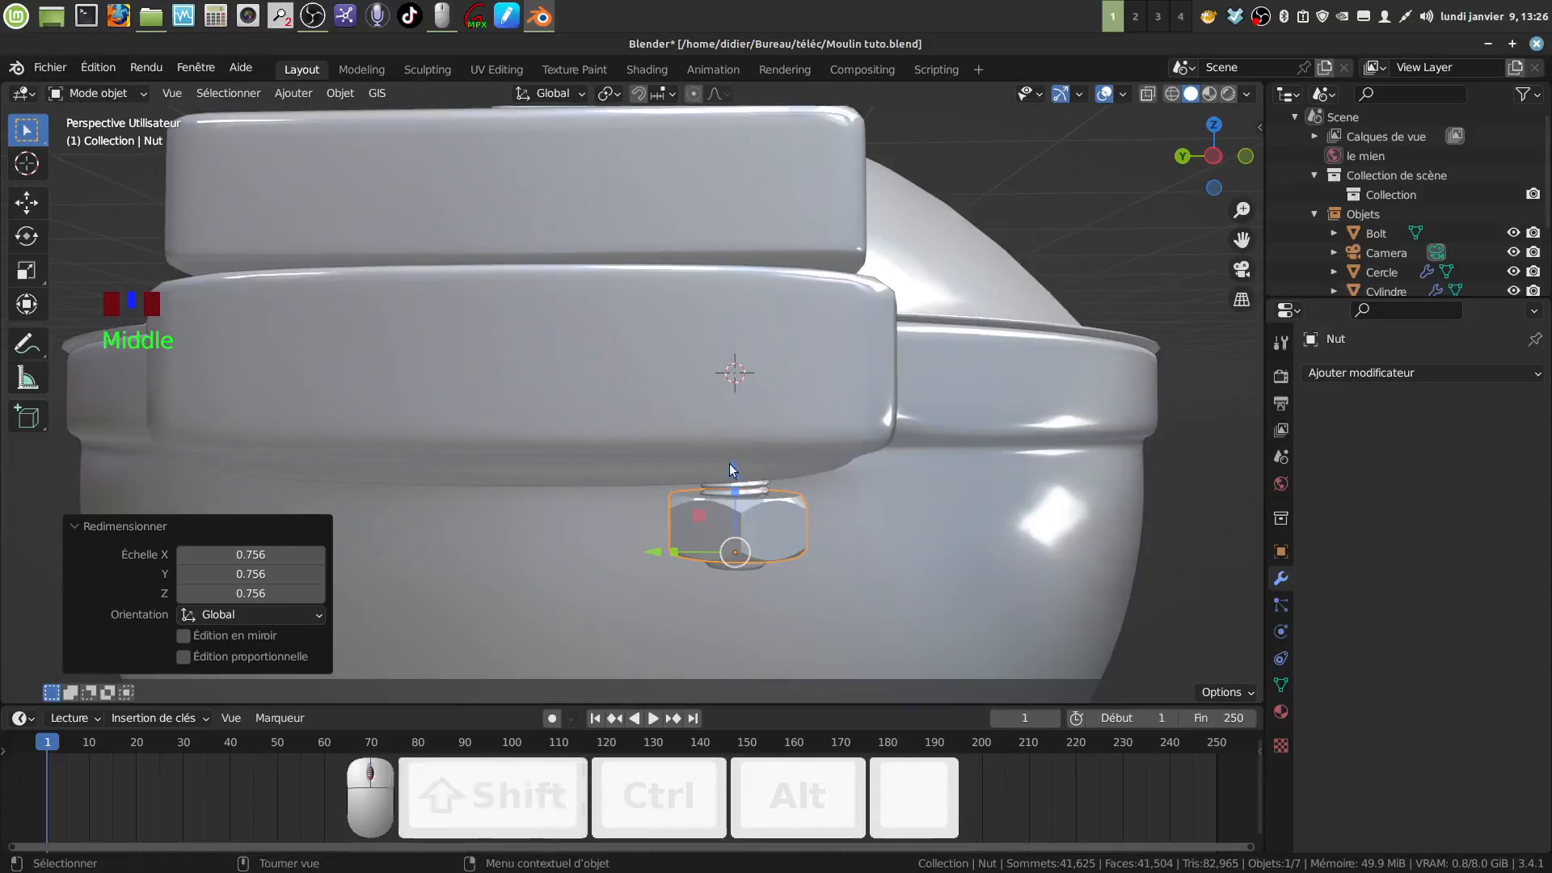
left_click_drag(737, 473, 744, 462)
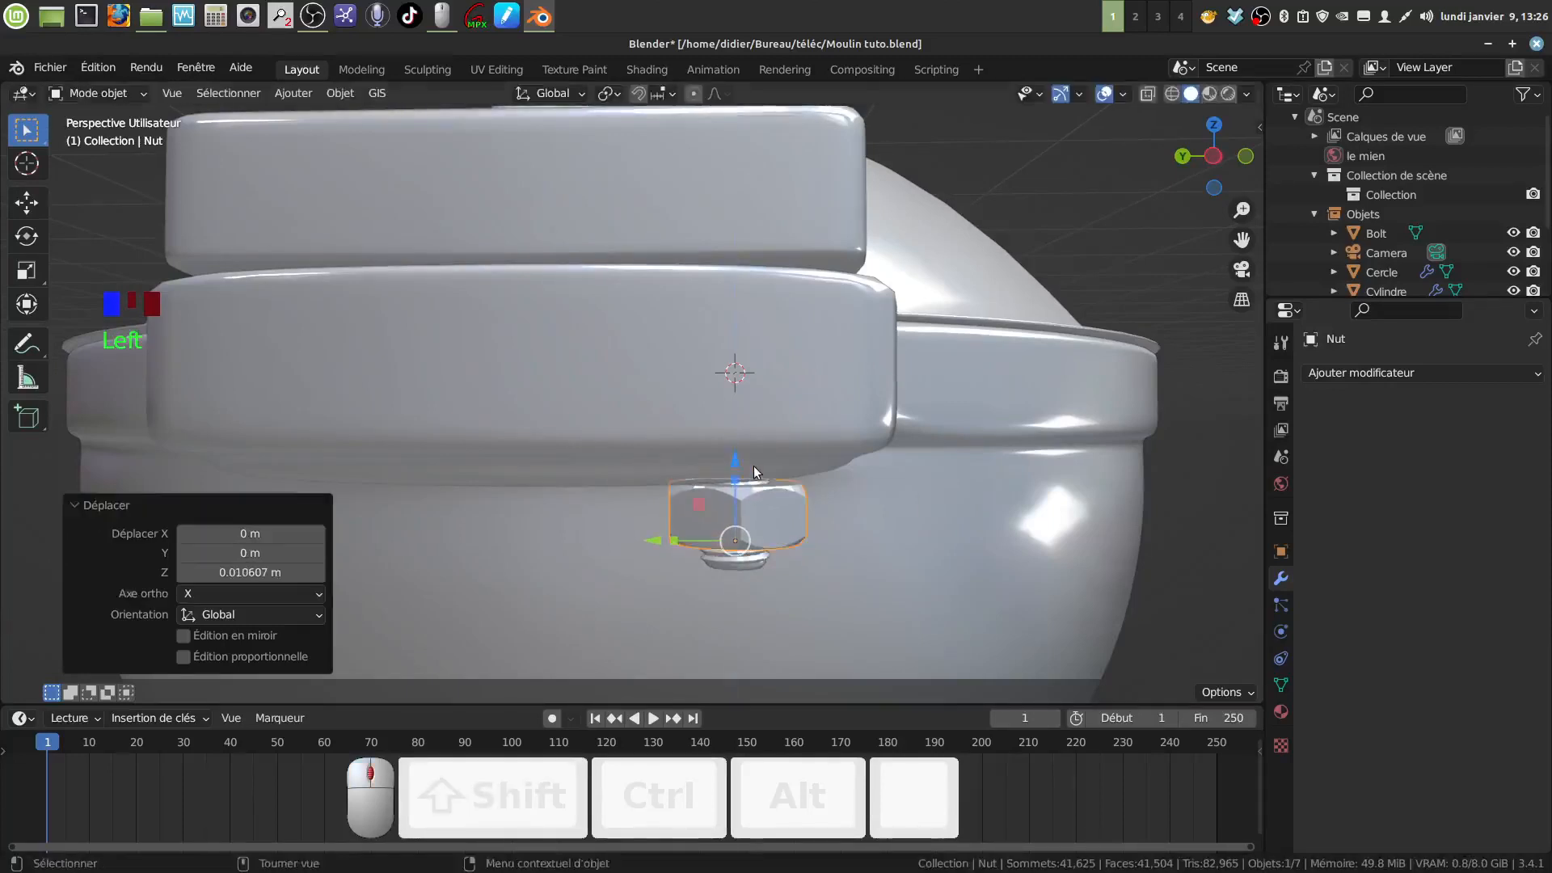
mouse_move(754, 466)
middle_mouse_down()
mouse_move(774, 433)
mouse_move(768, 469)
mouse_move(739, 468)
middle_mouse_up()
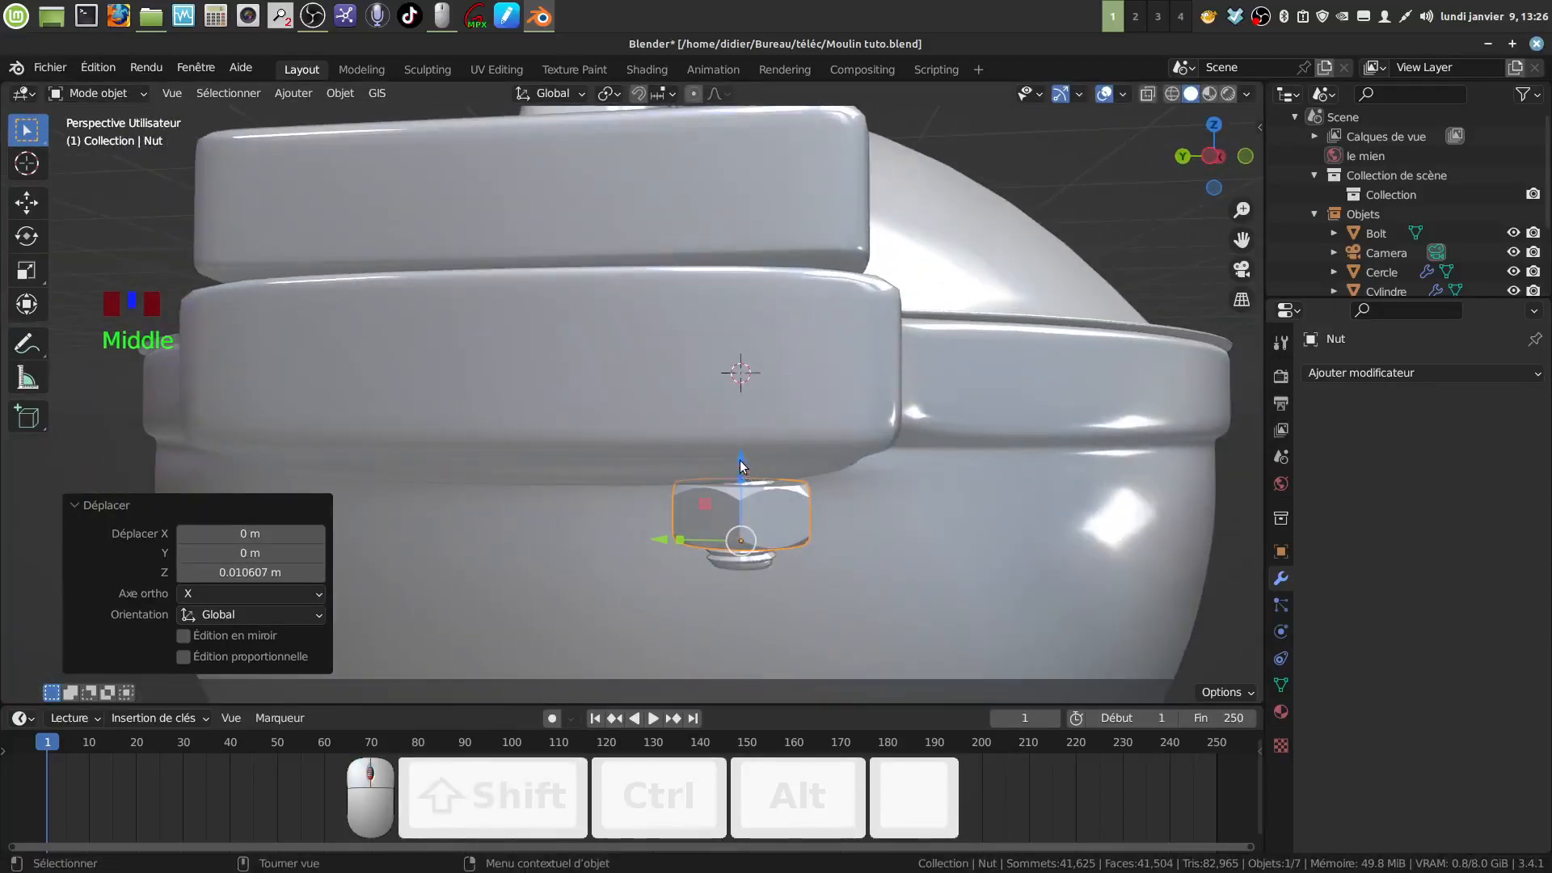
left_click_drag(739, 467, 769, 478)
Apply auto smooth shading at 30° to the nut and the bolt
middle_click_drag(769, 477, 686, 521)
right_click(750, 506)
left_click(745, 506)
left_click(673, 370)
right_click(673, 371)
left_click(673, 370)
scroll(690, 438, "down", 4)
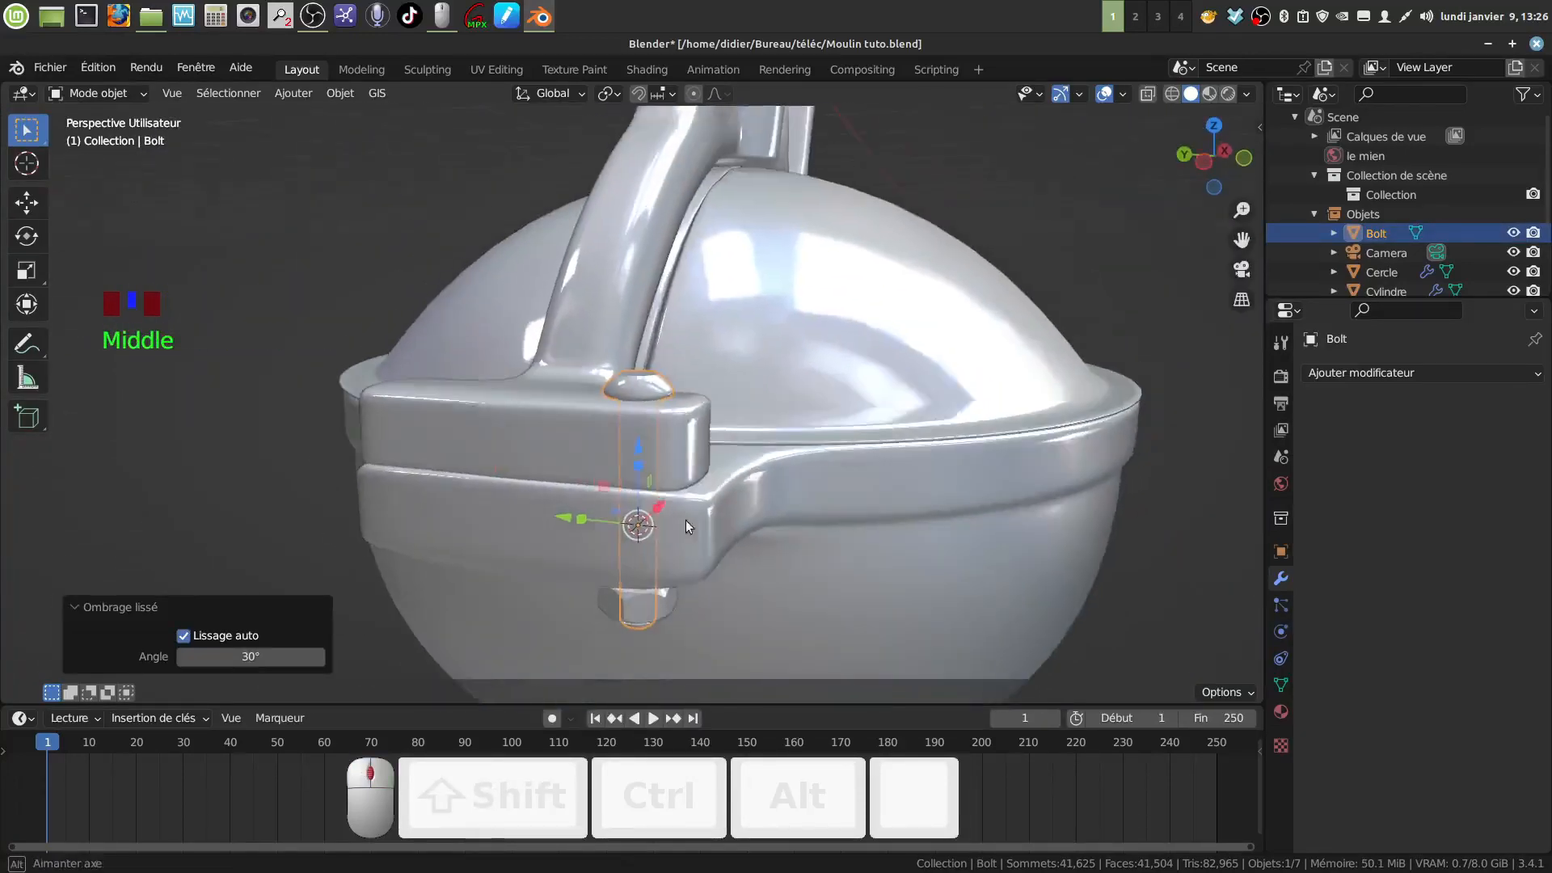
Join the bolt and the nut into one object
middle_click_drag(667, 583, 684, 493)
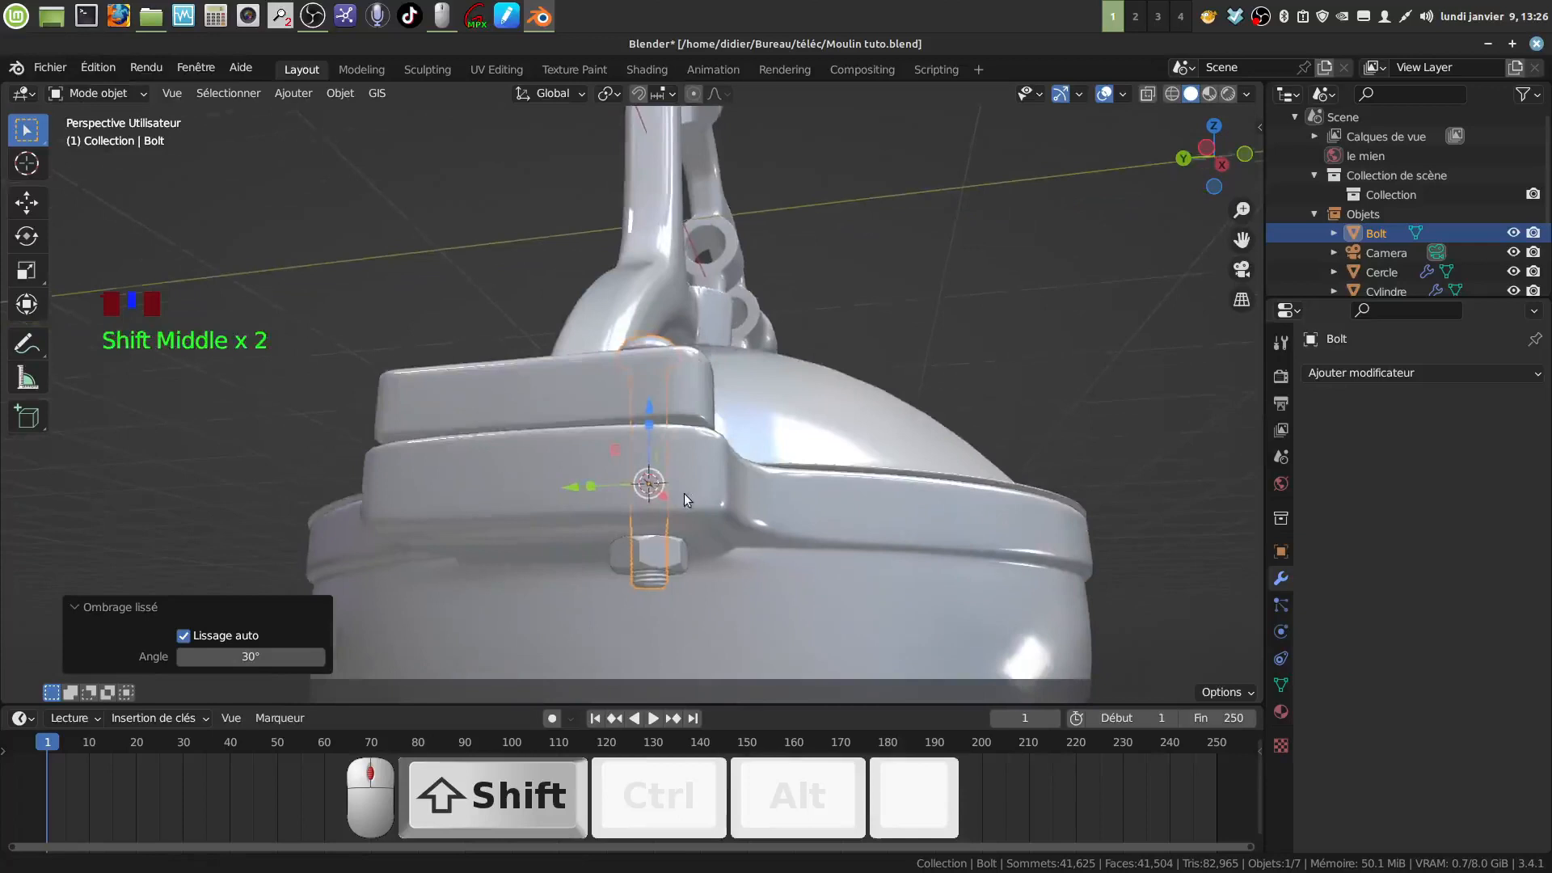
left_click(662, 540, "shift")
right_click(662, 540)
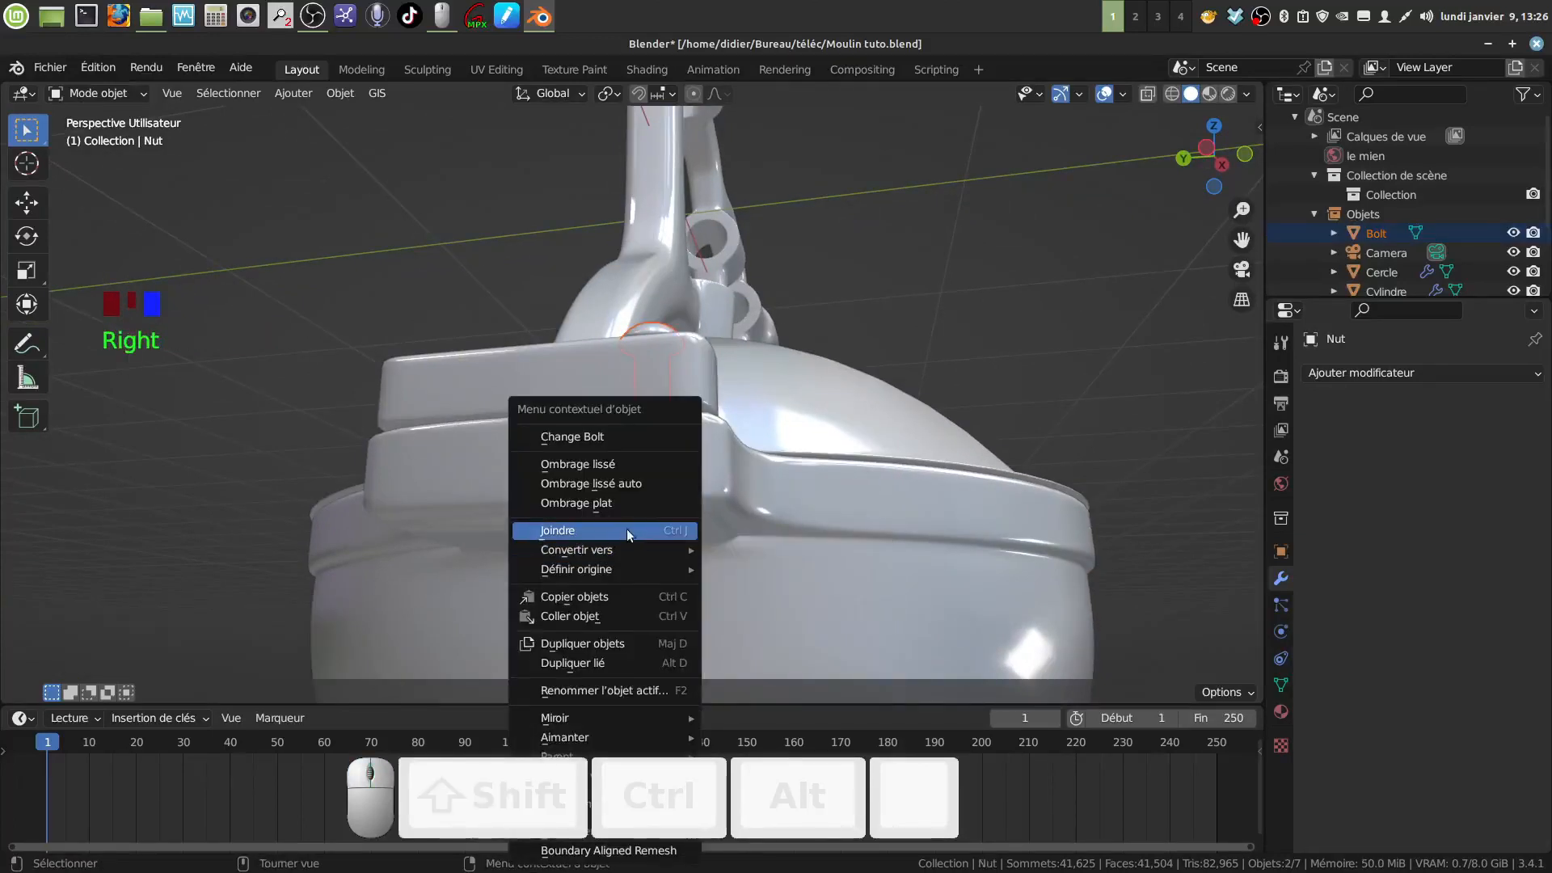
left_click(627, 529)
Duplicate the bolt-and-nut object in the left orthographic view and move the copy about 0.397 m along Y, across the arm
middle_click_drag(628, 529, 753, 586)
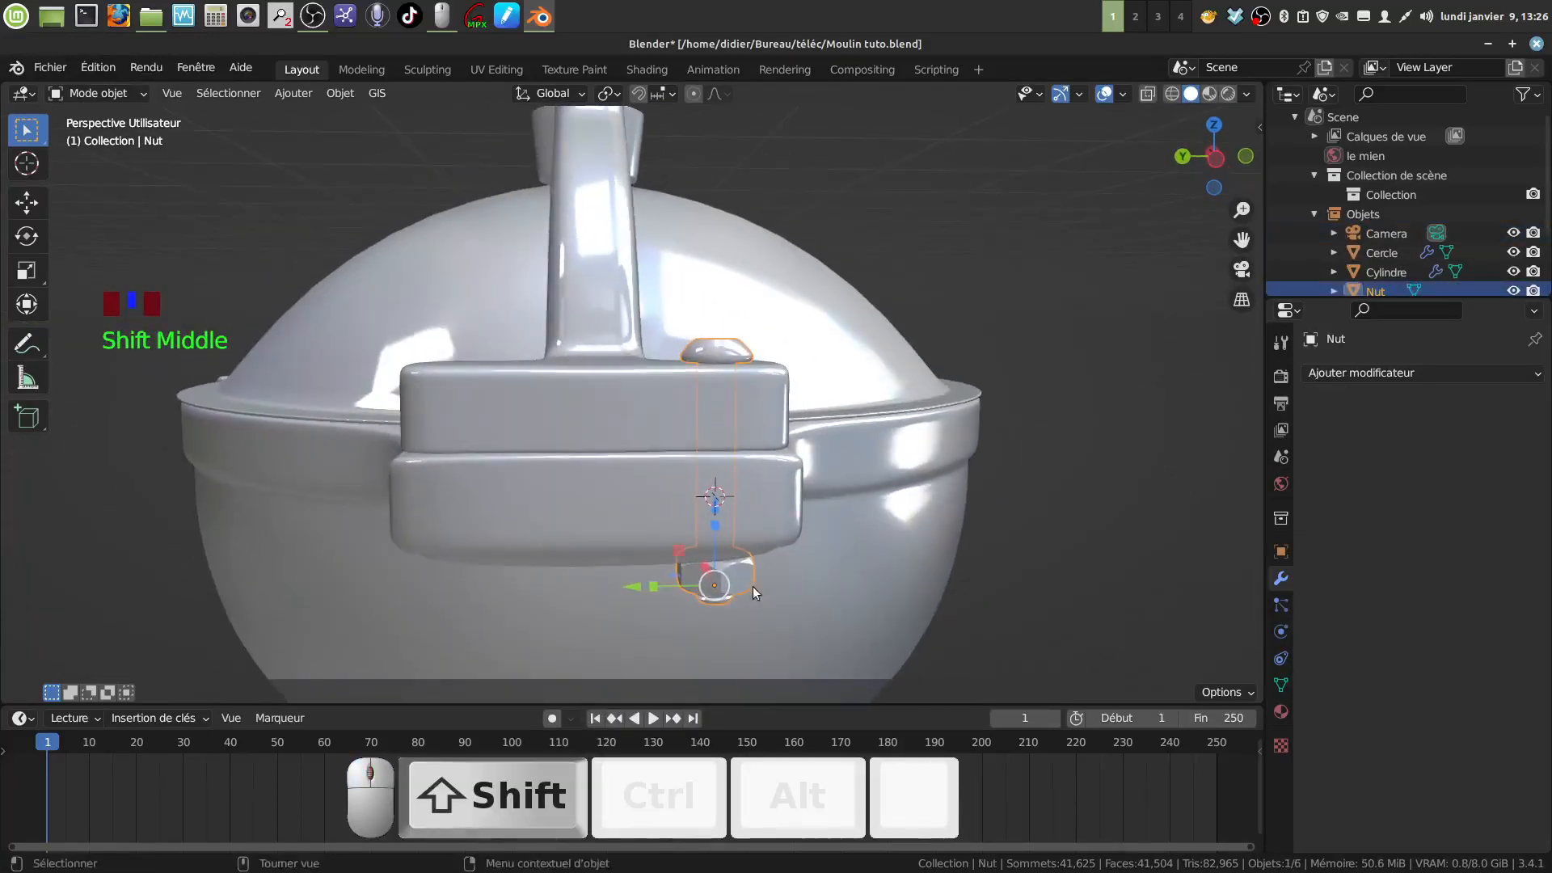
key("ctrl+KP_3")
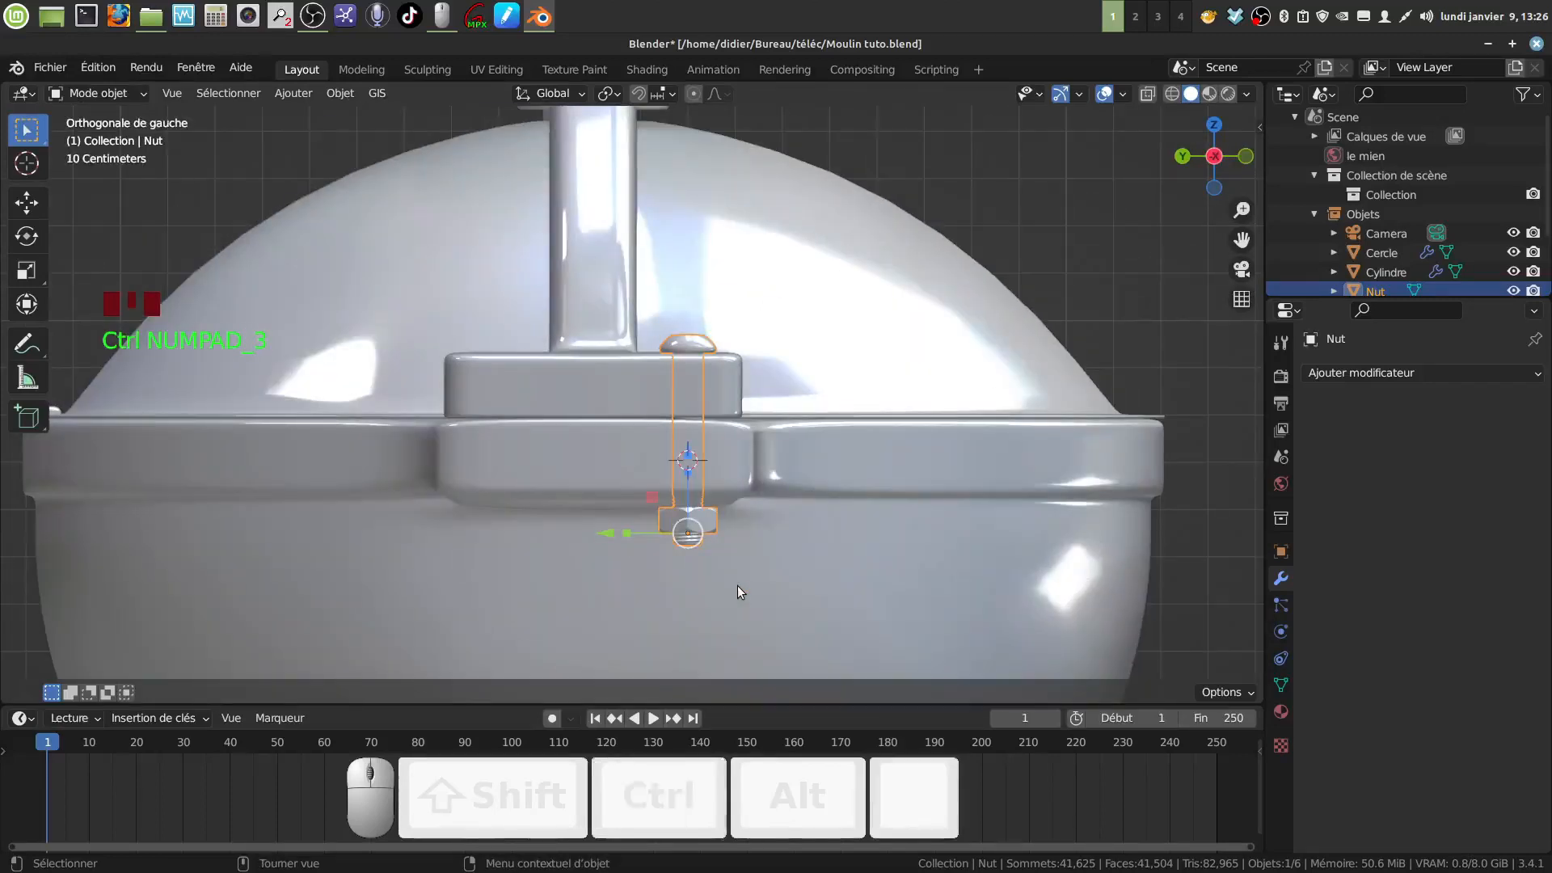
key("shift+d")
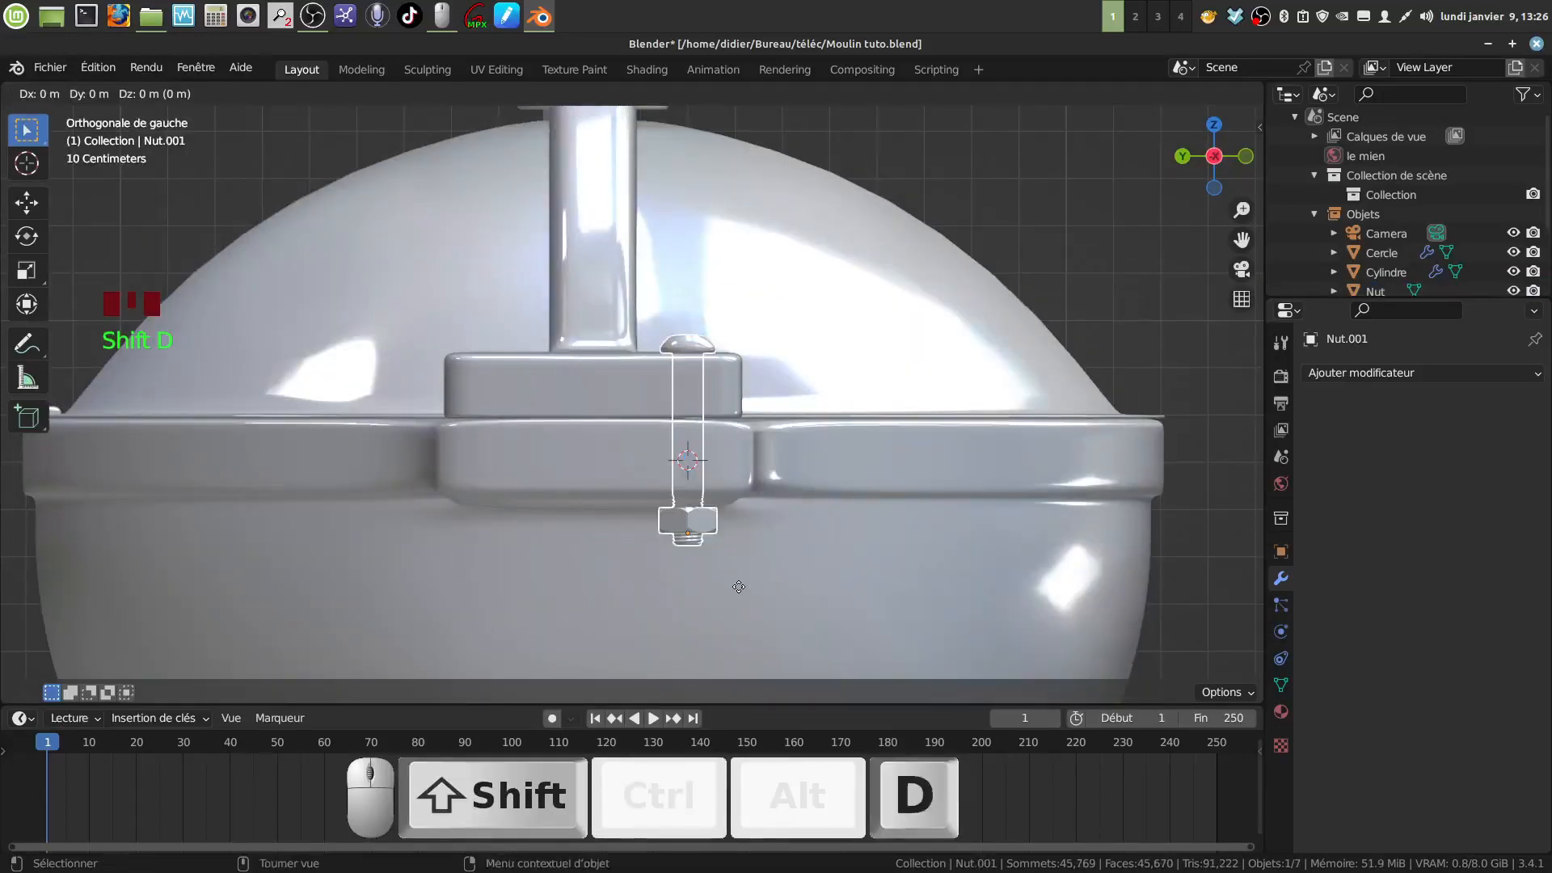
left_click(739, 586)
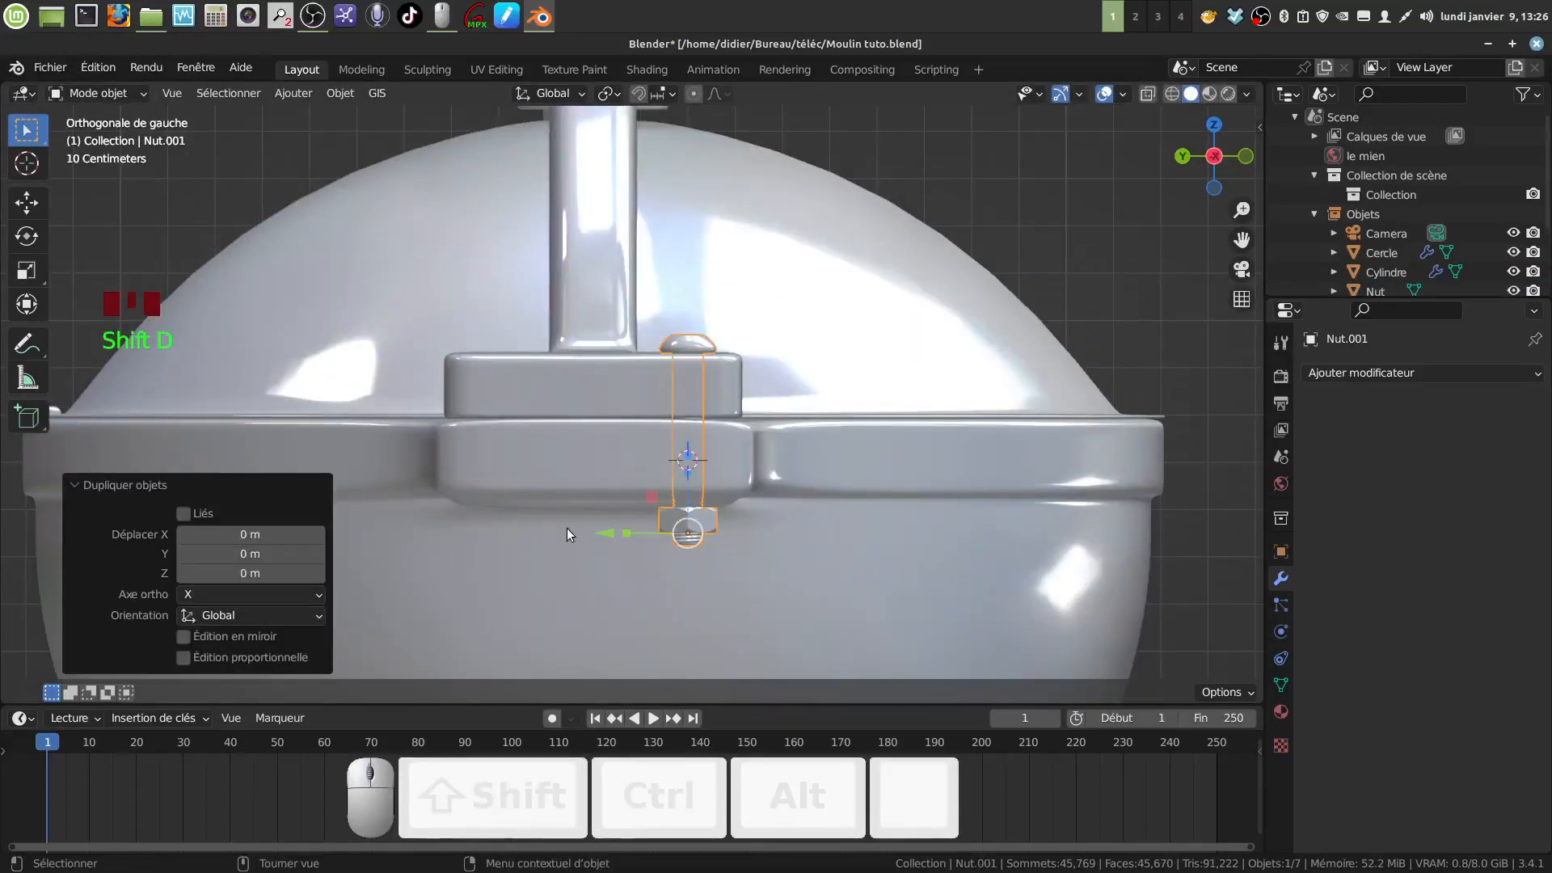
left_click_drag(617, 530, 431, 530)
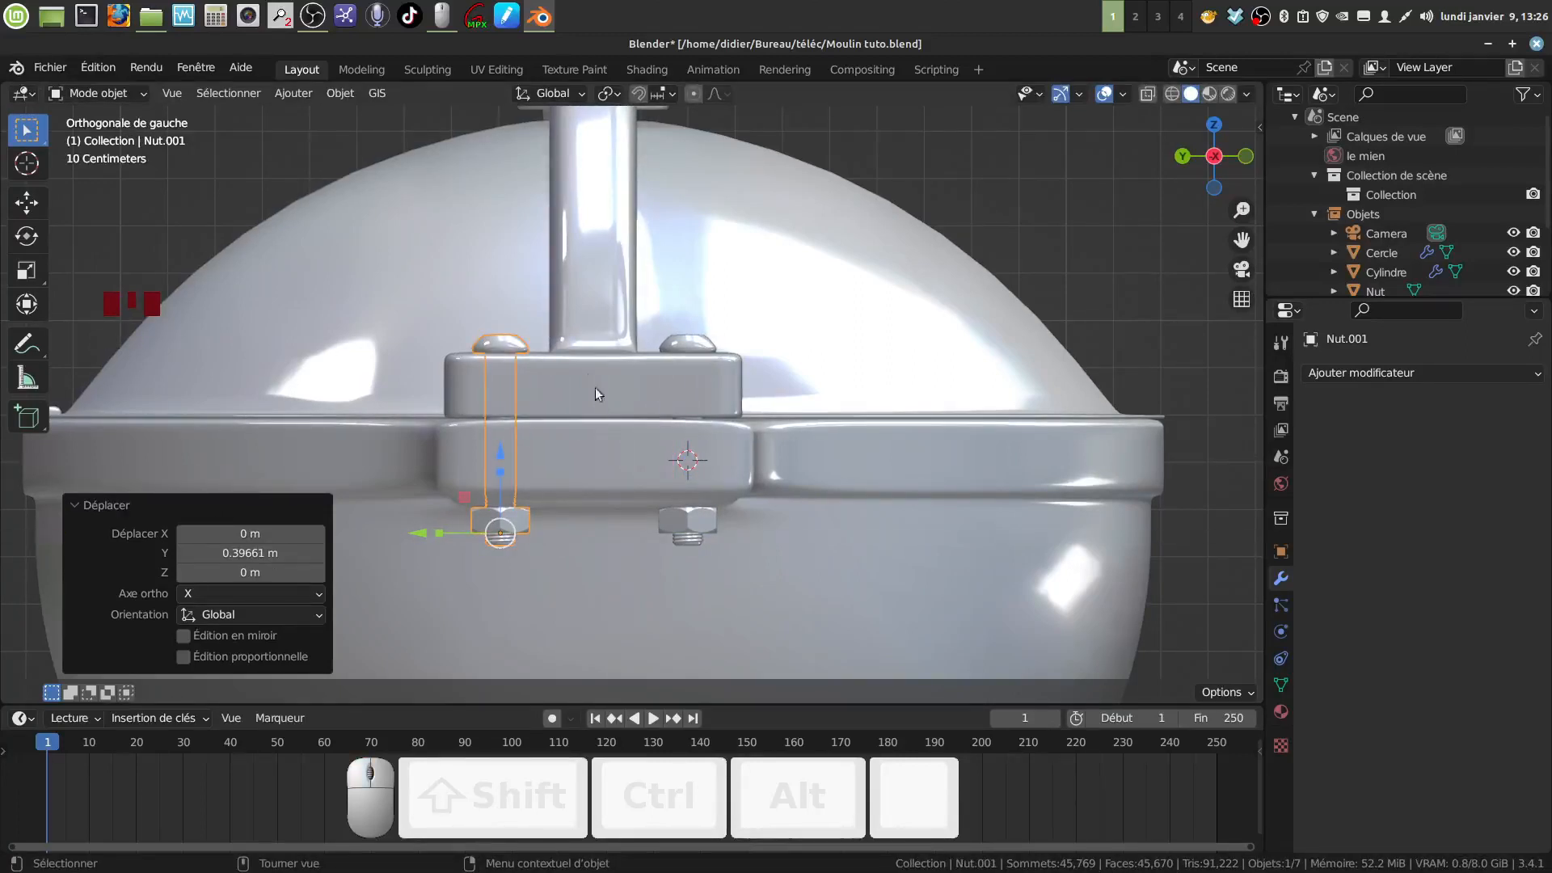
Duplicate both bolt-and-nut objects together and move the copies about 2.94 m along X to the clamp blocks across the lid
left_click(521, 347, "shift")
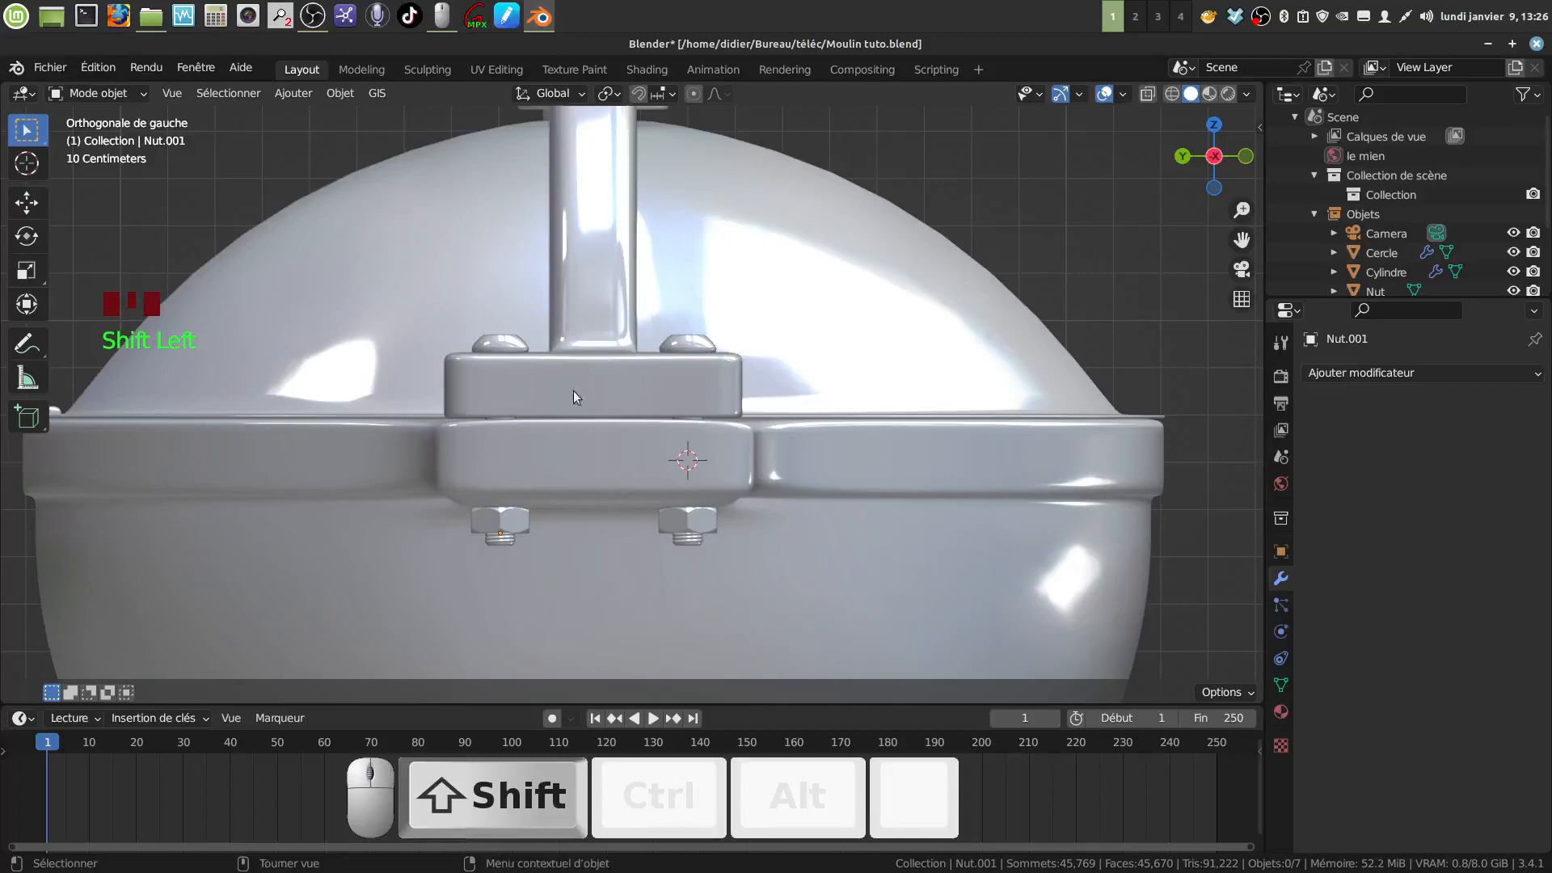
left_click(695, 348)
left_click(517, 354, "shift")
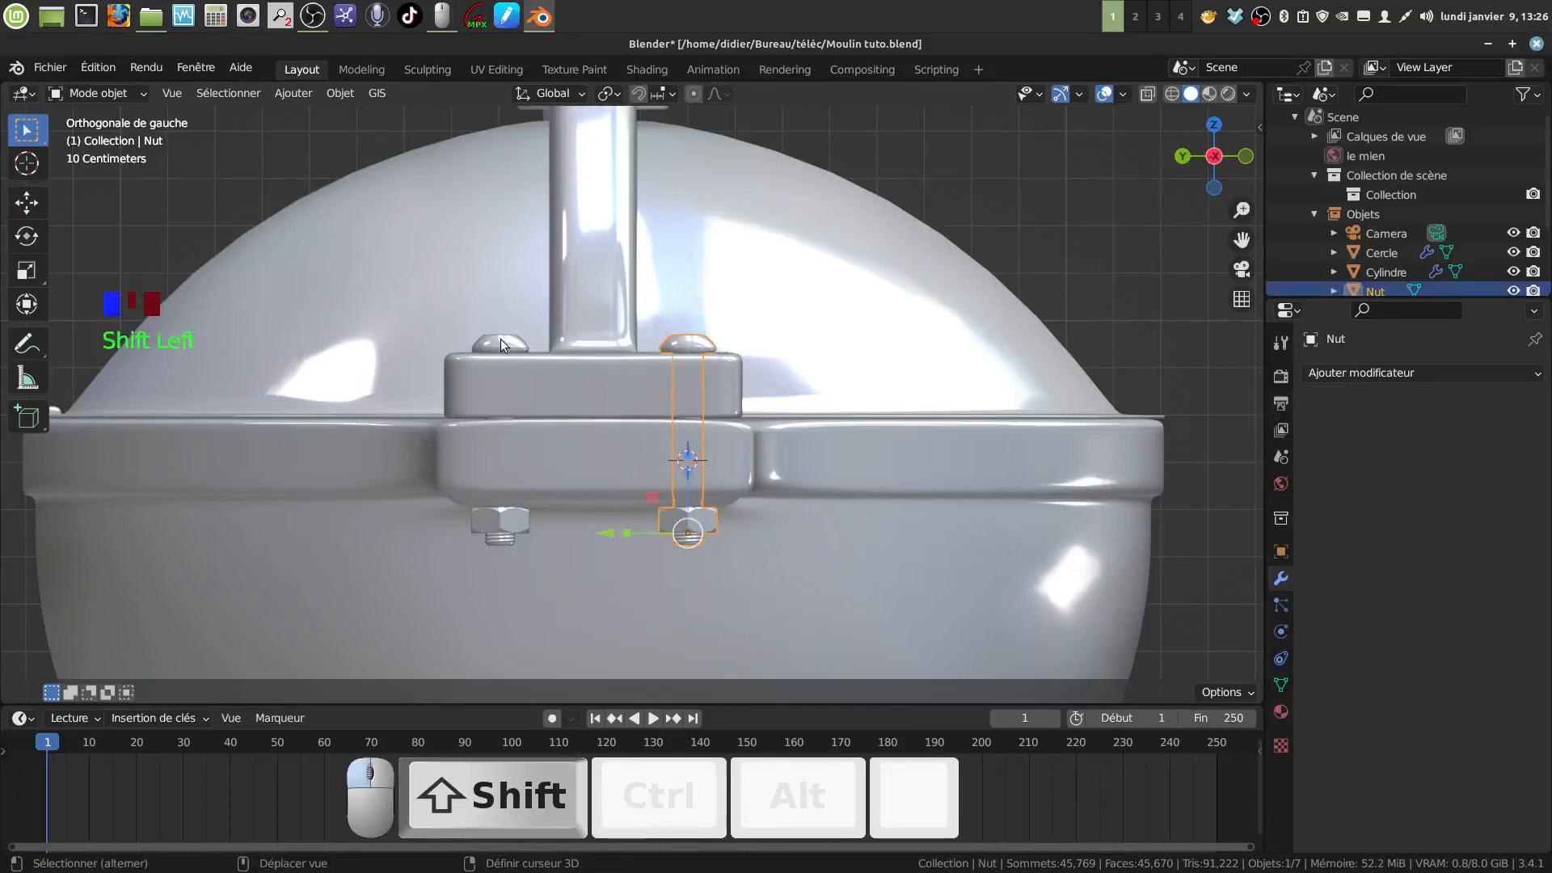
scroll(868, 326, "down", 3)
middle_click_drag(827, 394, 506, 459, "shift")
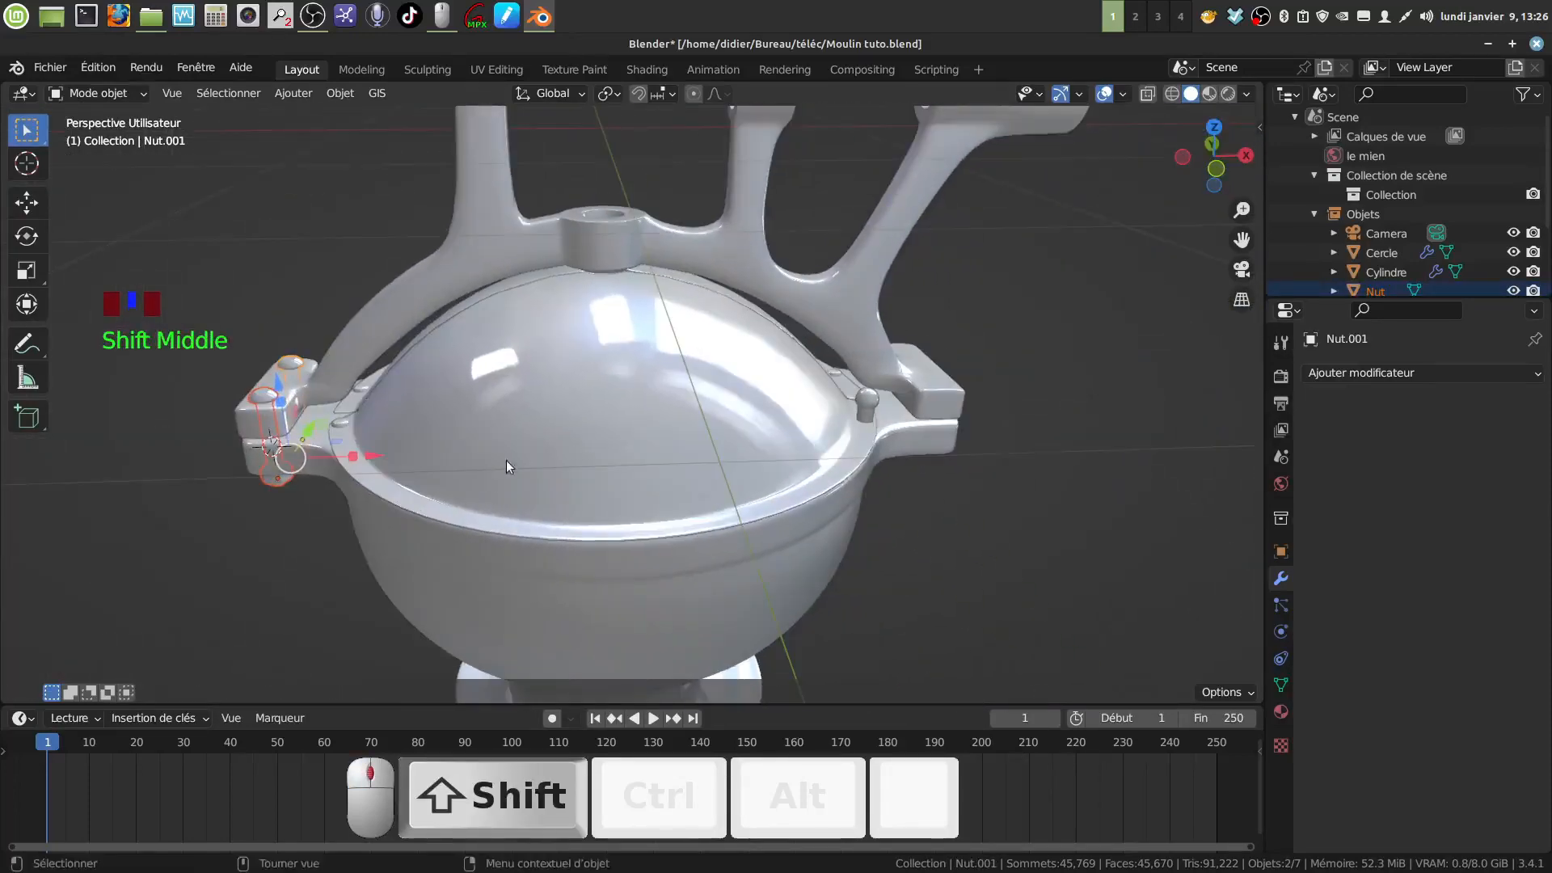
middle_click_drag(653, 452, 515, 443)
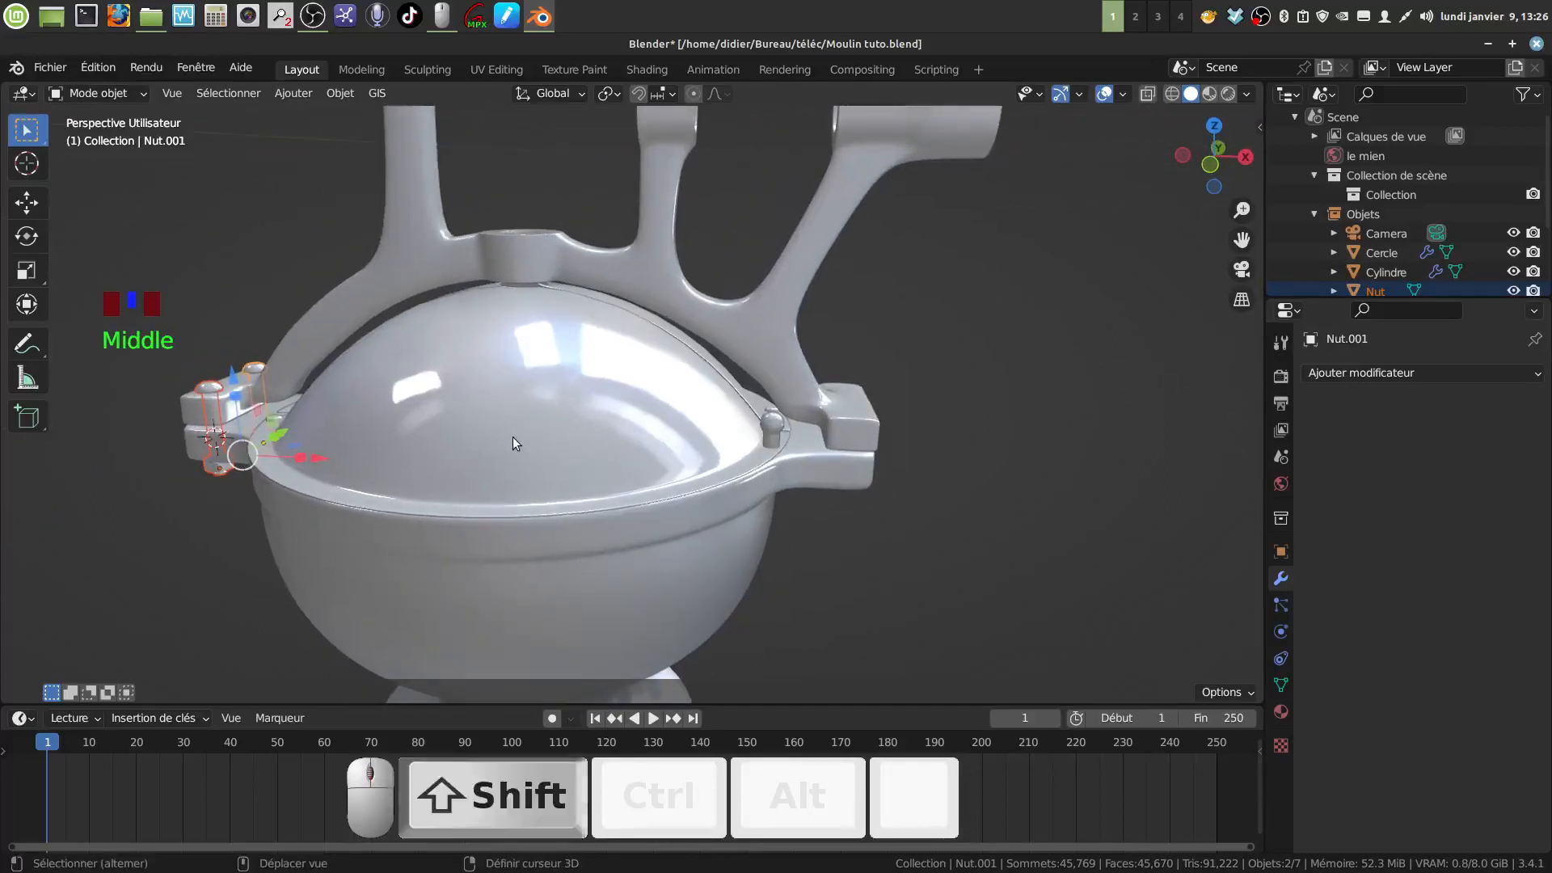
key("shift+d")
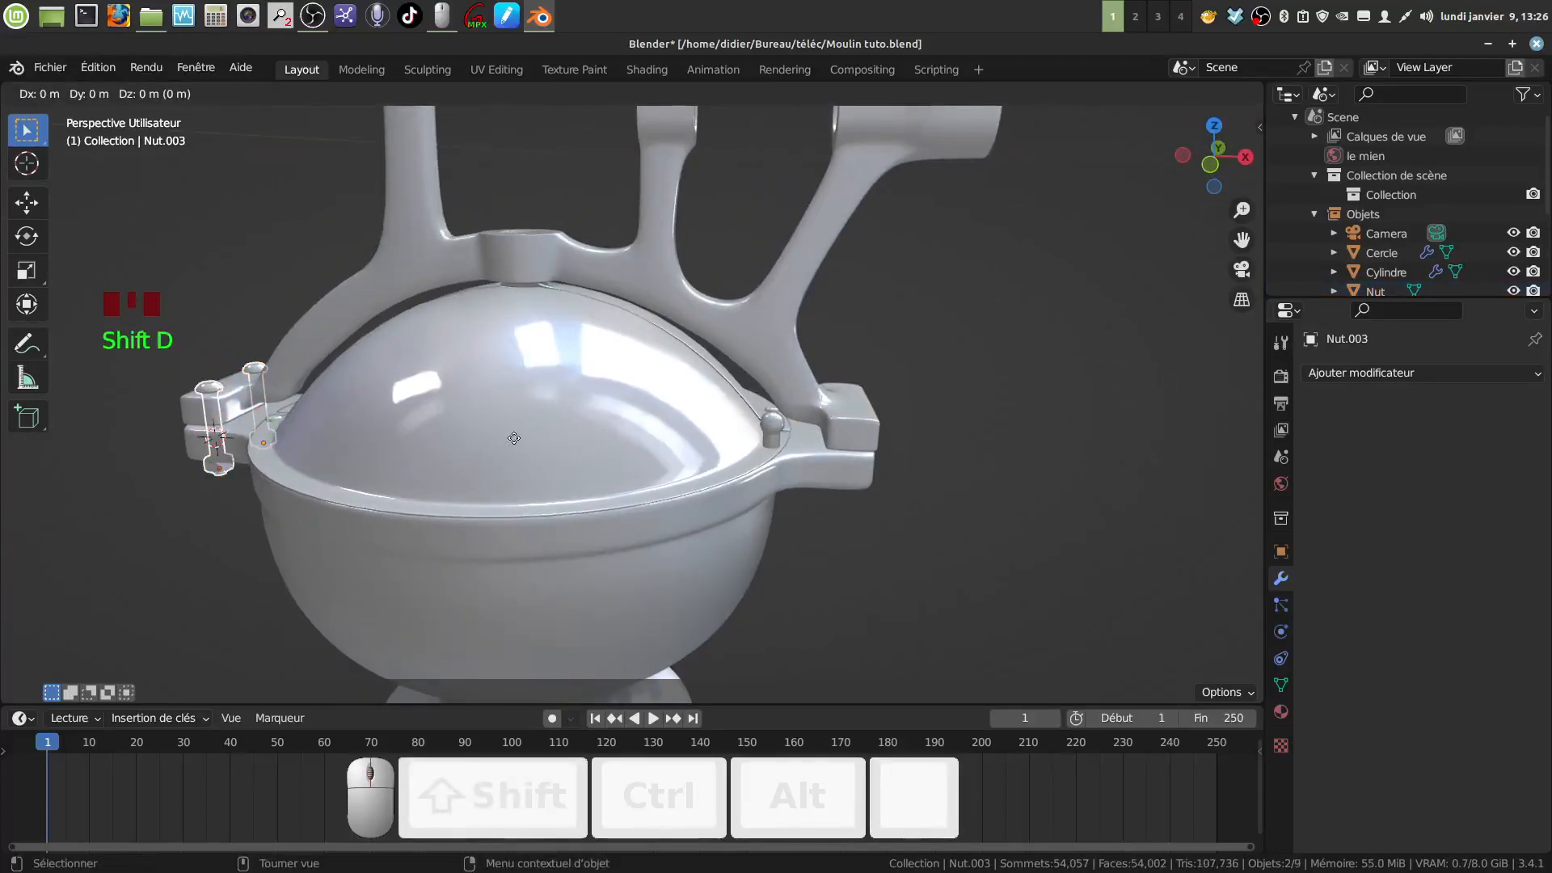
right_click(515, 441)
left_click_drag(322, 456, 927, 497)
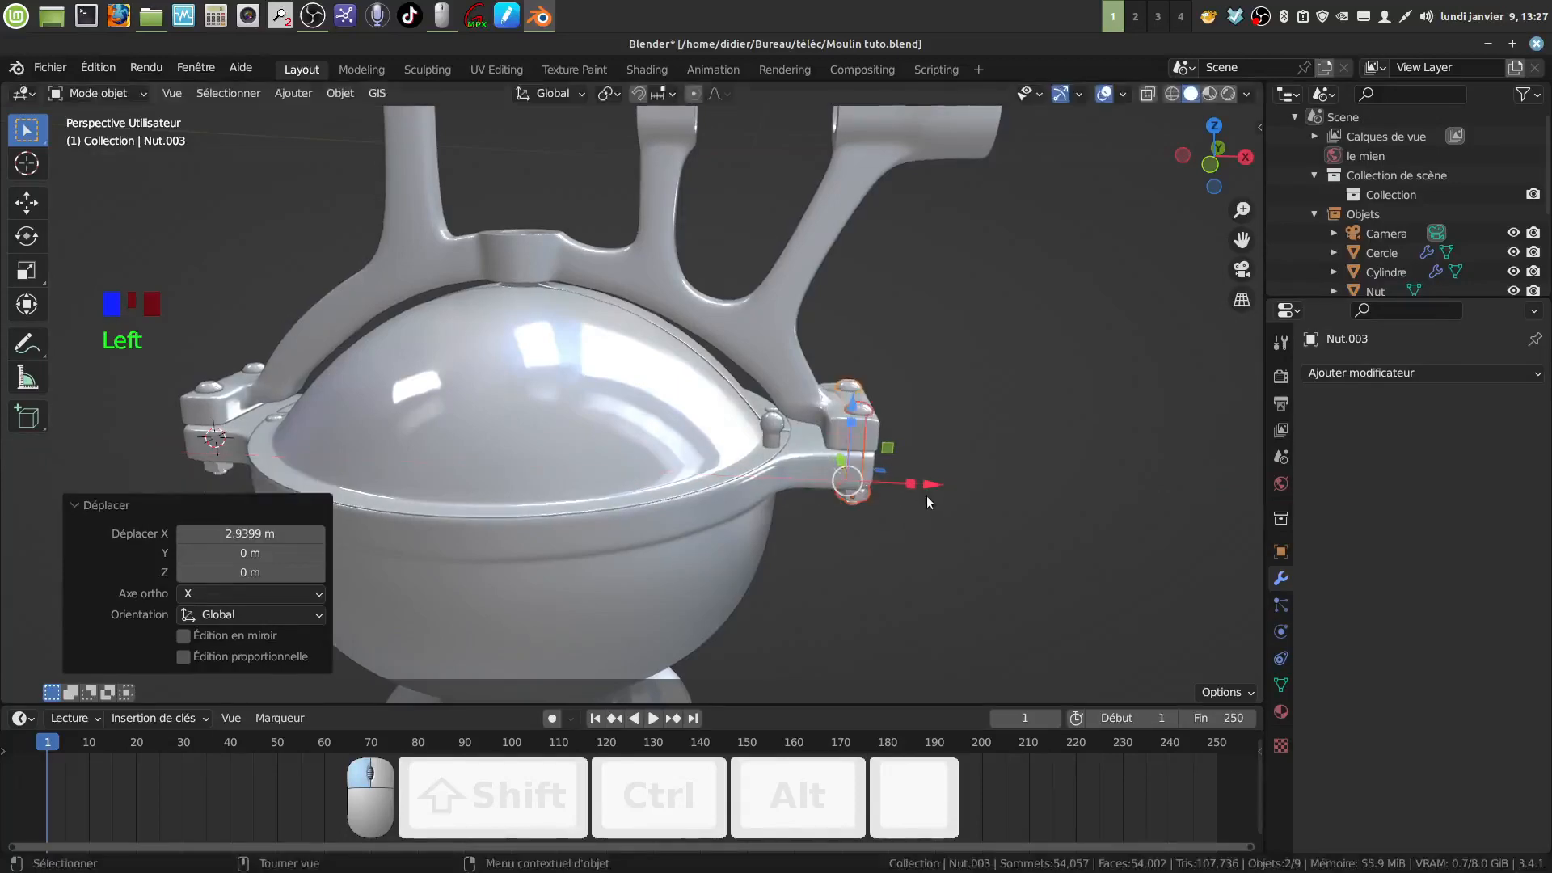
Fine-tune the position of the copied bolt pair on the opposite clamp blocks and clear the selection
middle_click_drag(926, 497, 706, 537)
left_click_drag(696, 529, 685, 536)
middle_click_drag(730, 542, 826, 488)
left_click(823, 587)
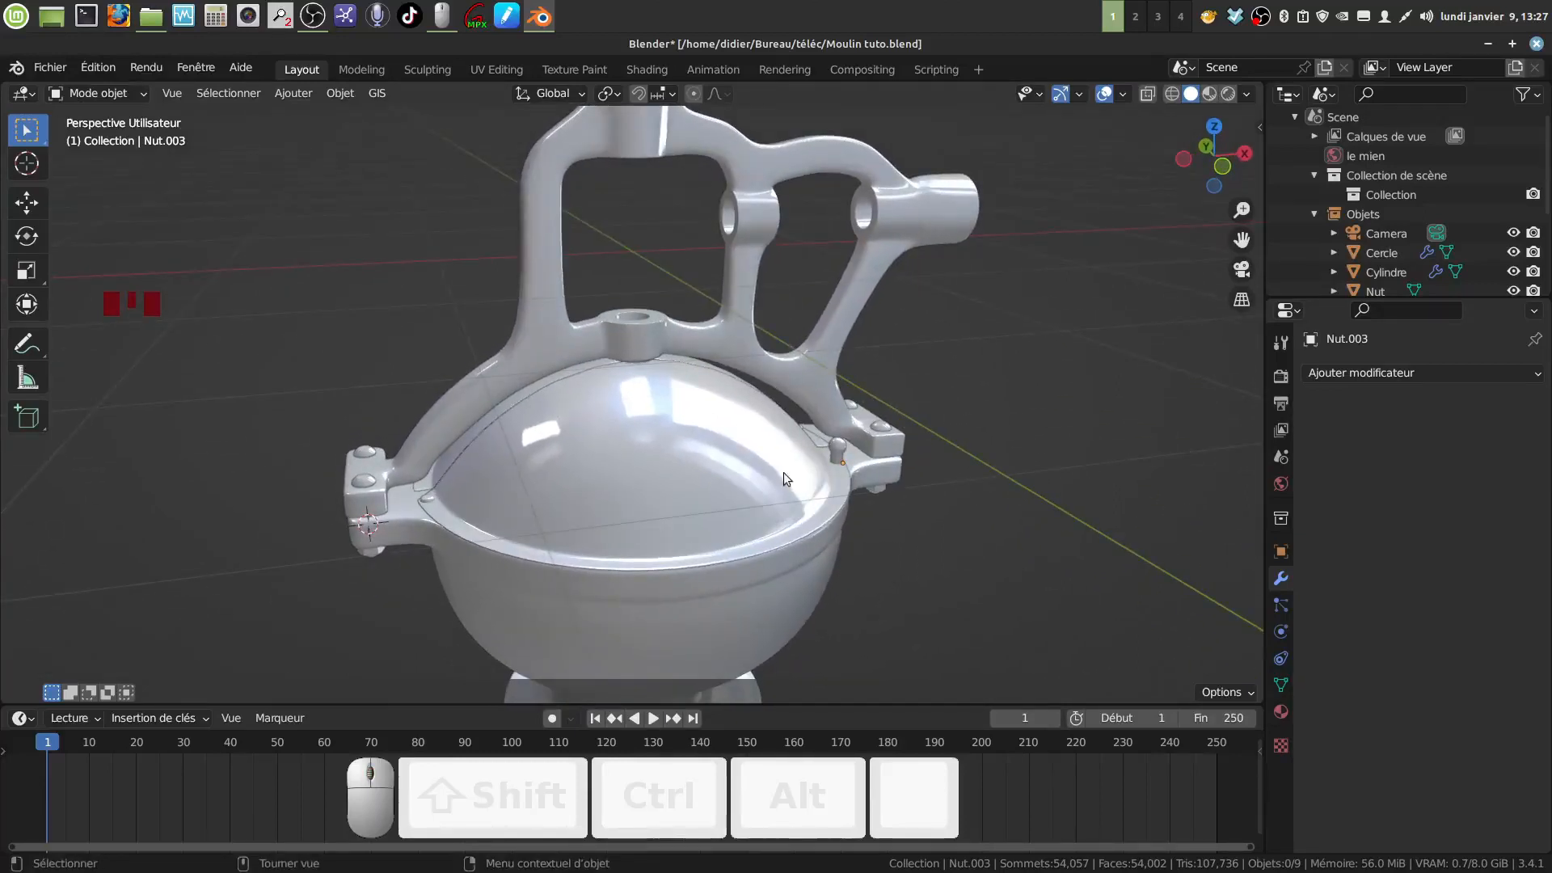
middle_click_drag(972, 178, 873, 279)
right_click(1258, 21)
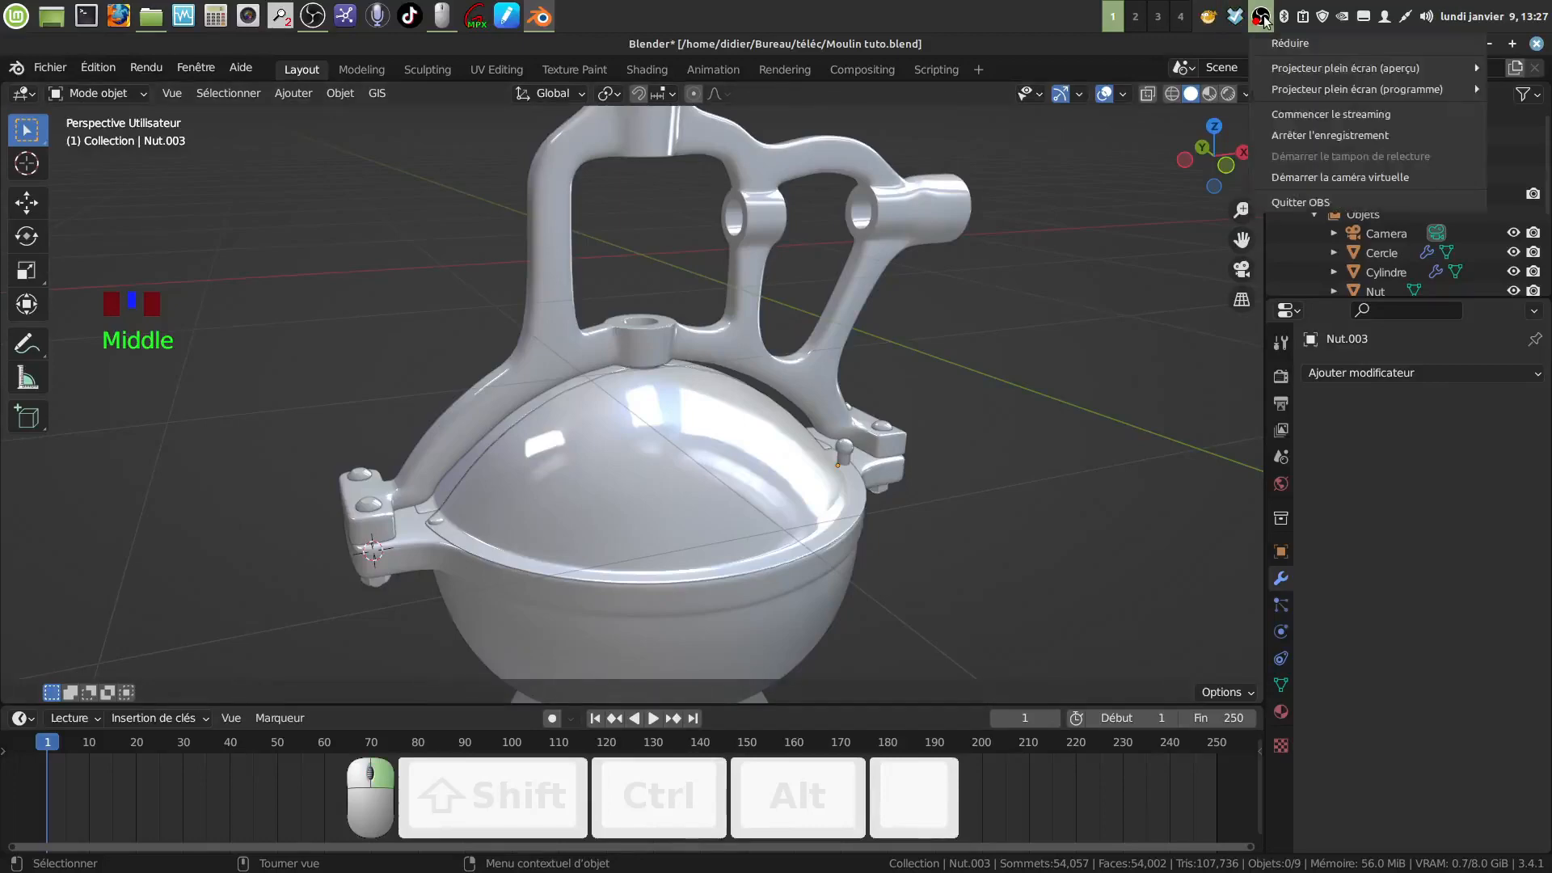